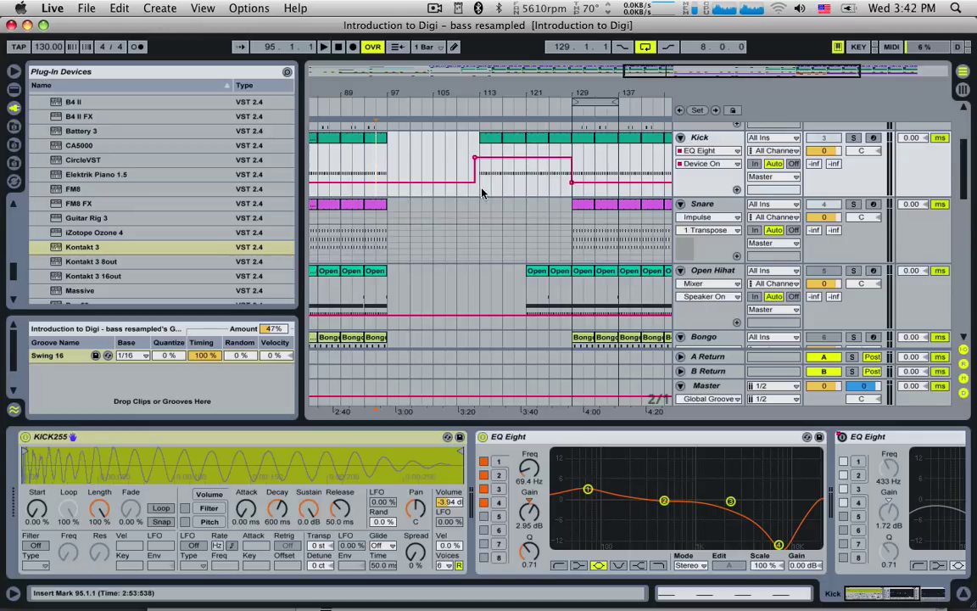
# - Examine the drum tracks around the breakdown between bars 97 and 129, placing the insert marker at bar 97
pyautogui.scroll(5, 562, 140)
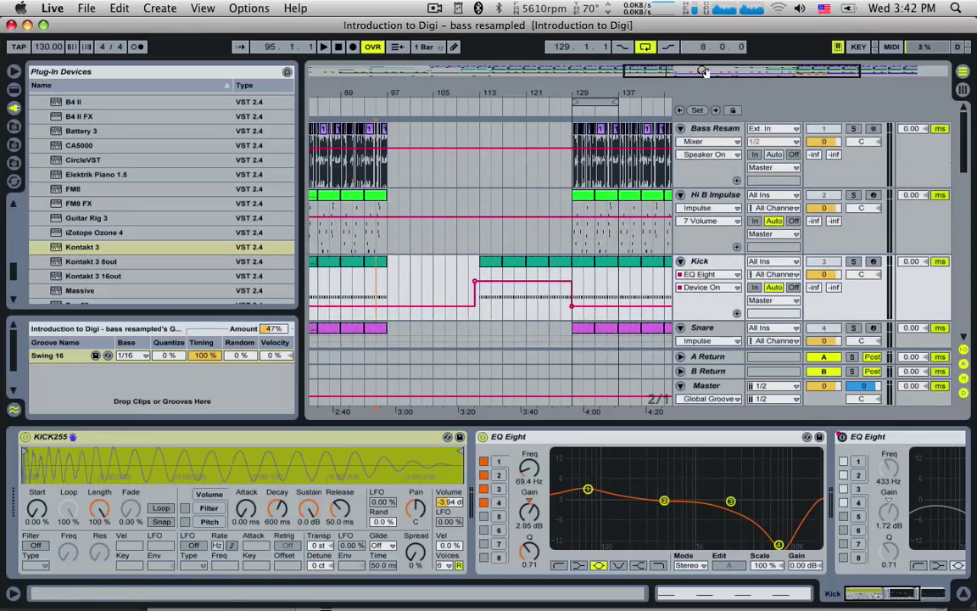
pyautogui.scroll(-5, 523, 186)
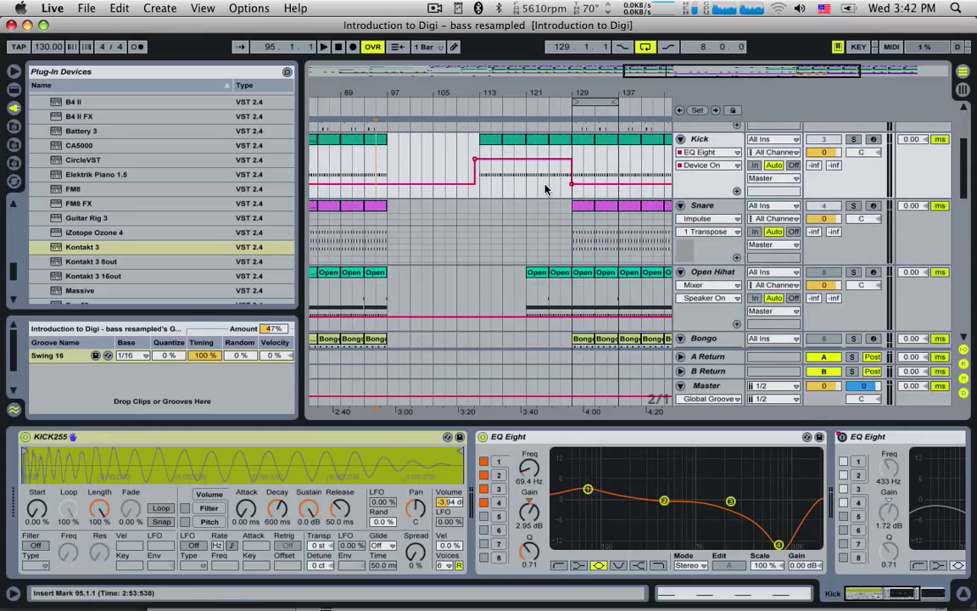
pyautogui.click(388, 199)
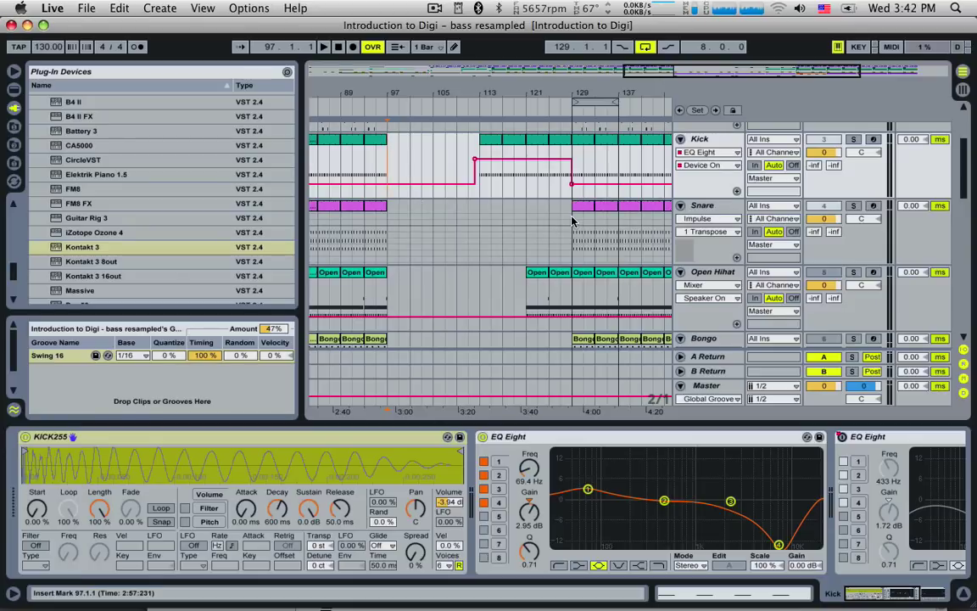
pyautogui.scroll(-4, 570, 268)
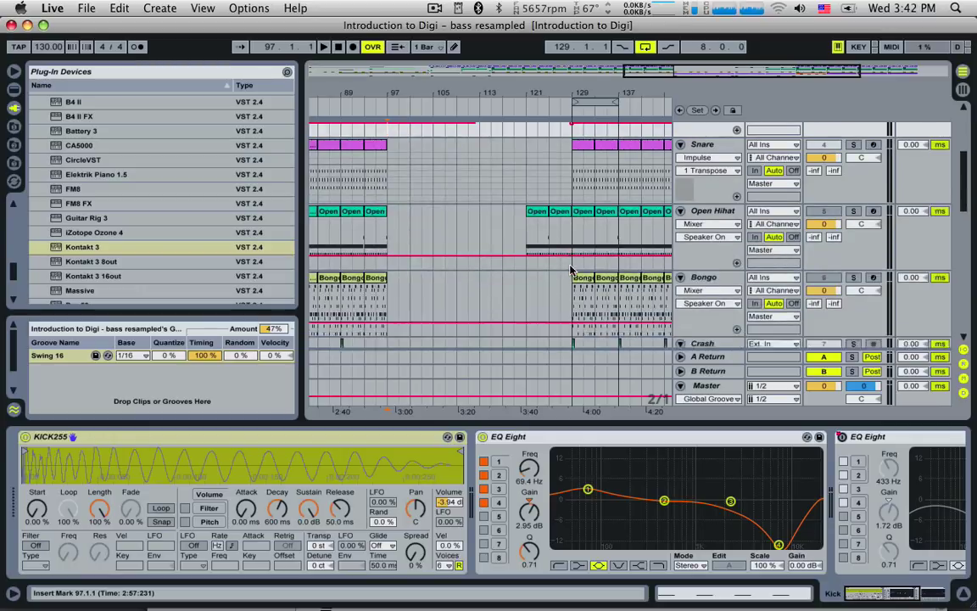
pyautogui.scroll(-5, 573, 250)
pyautogui.scroll(-5, 571, 246)
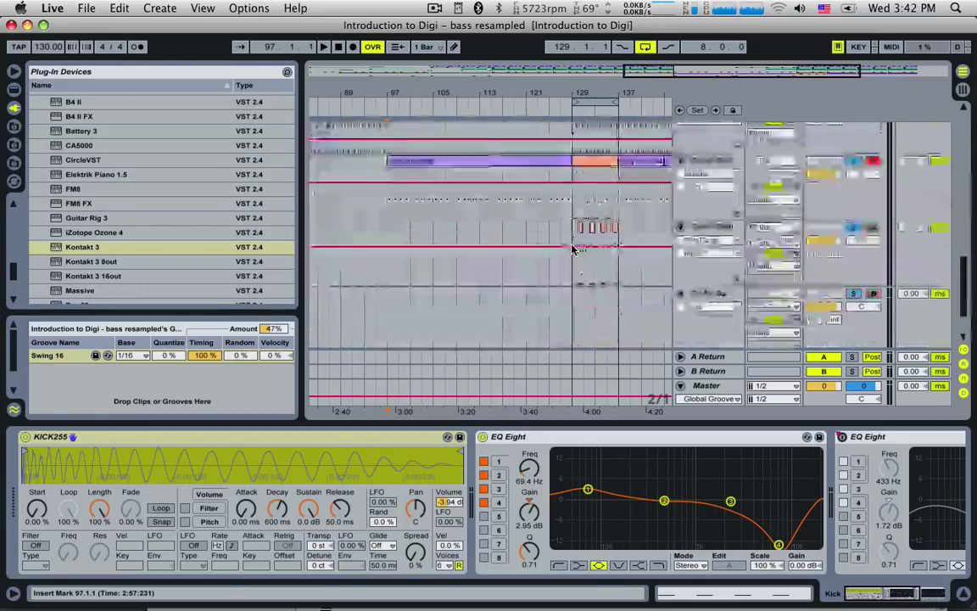
# - Play the two soloed Synth Stab tracks from bar 129 and stop after a short listen
pyautogui.click(576, 208)
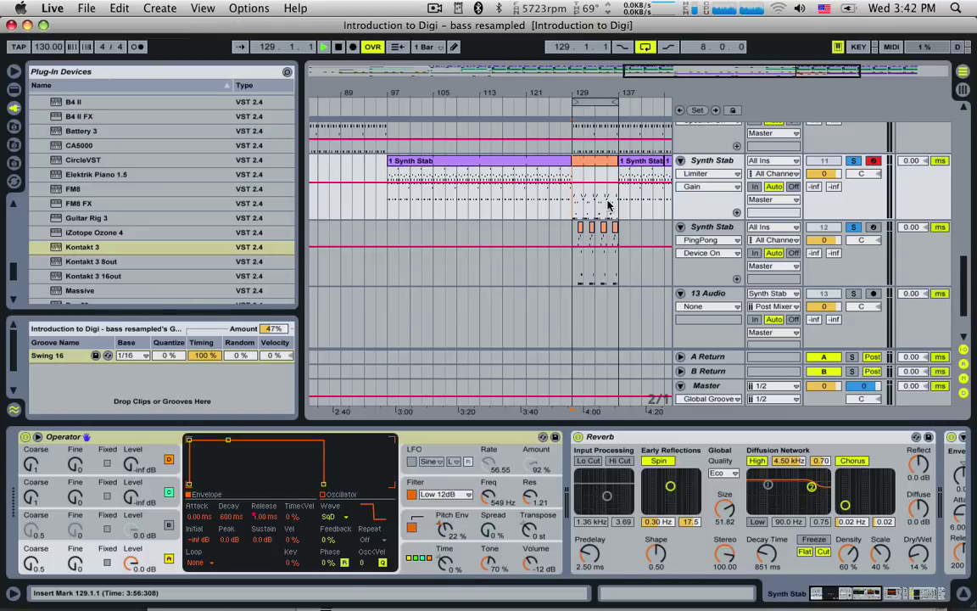
pyautogui.press('space')
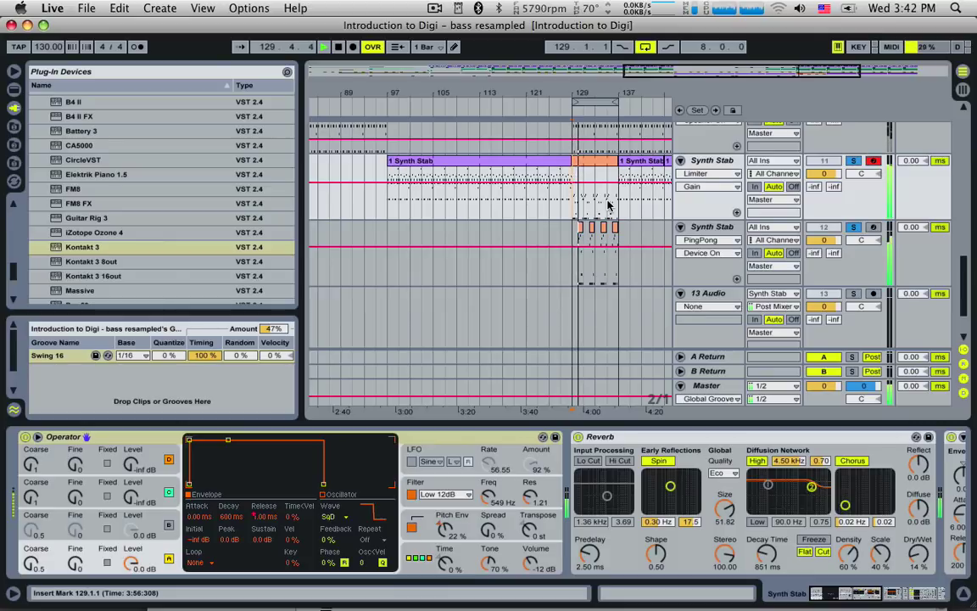
pyautogui.press('space')
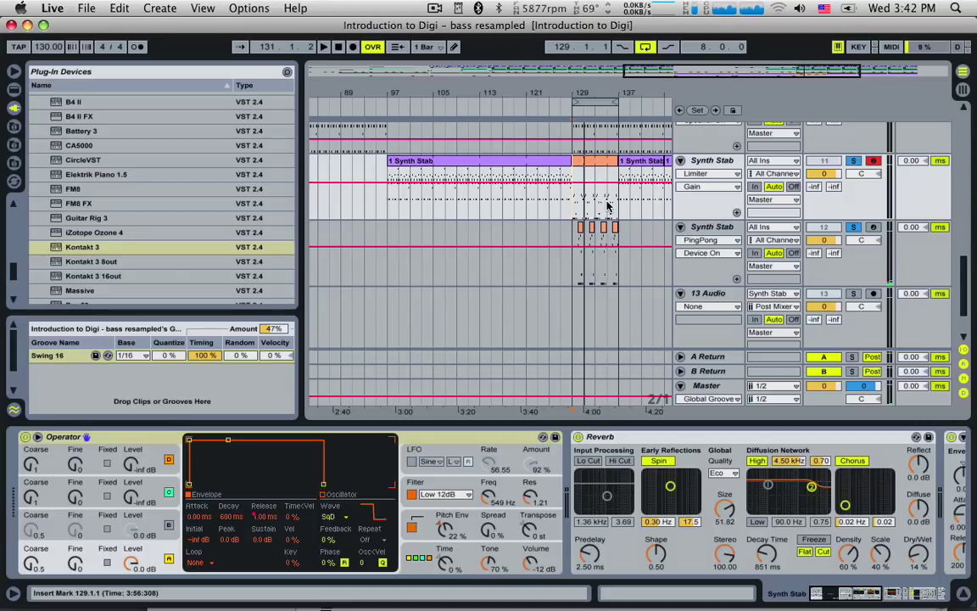
# - Compare the Operator settings of Synth Stab track 12 with those of Synth Stab track 11
pyautogui.click(708, 165)
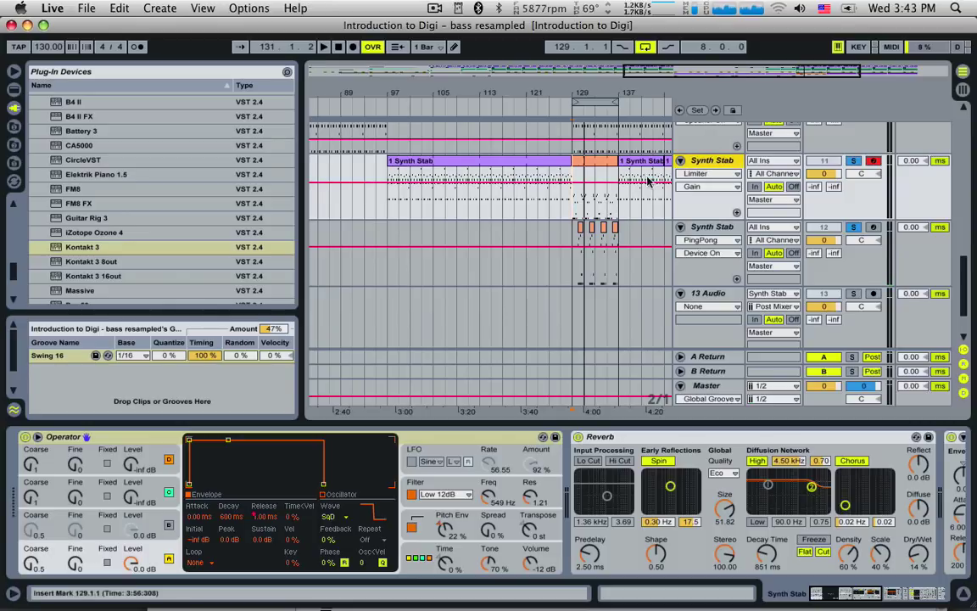
pyautogui.click(707, 230)
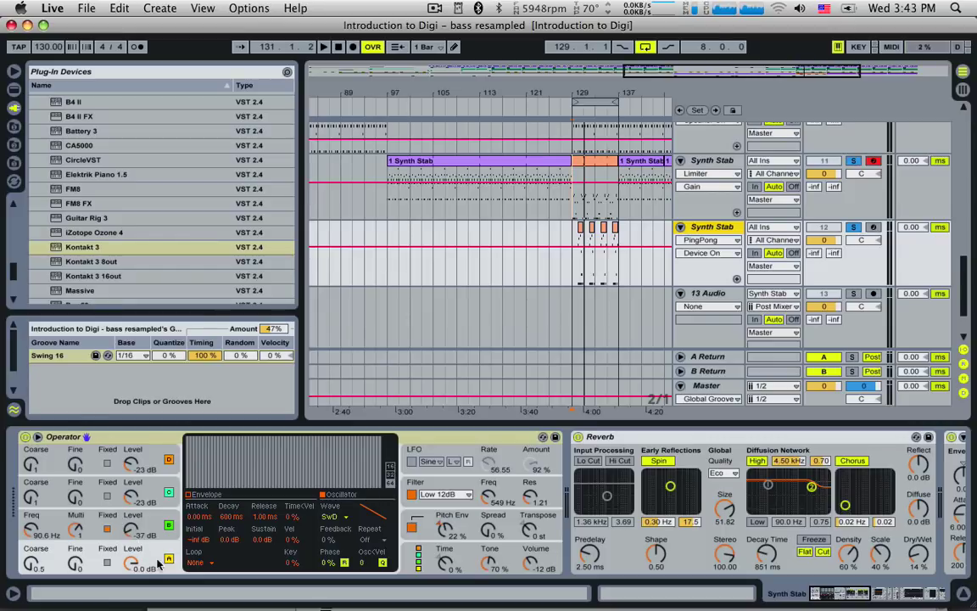
pyautogui.click(719, 161)
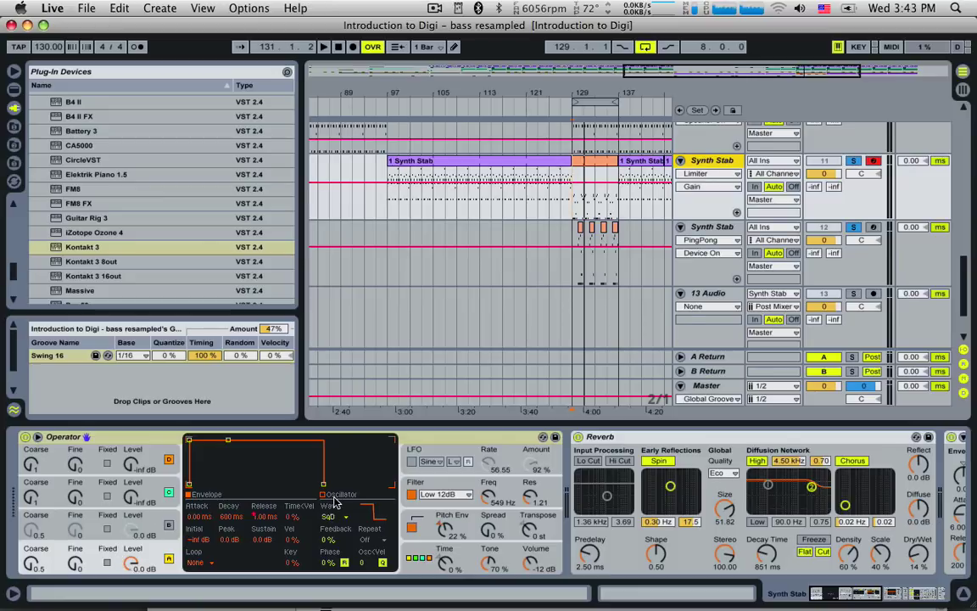
pyautogui.press('space')
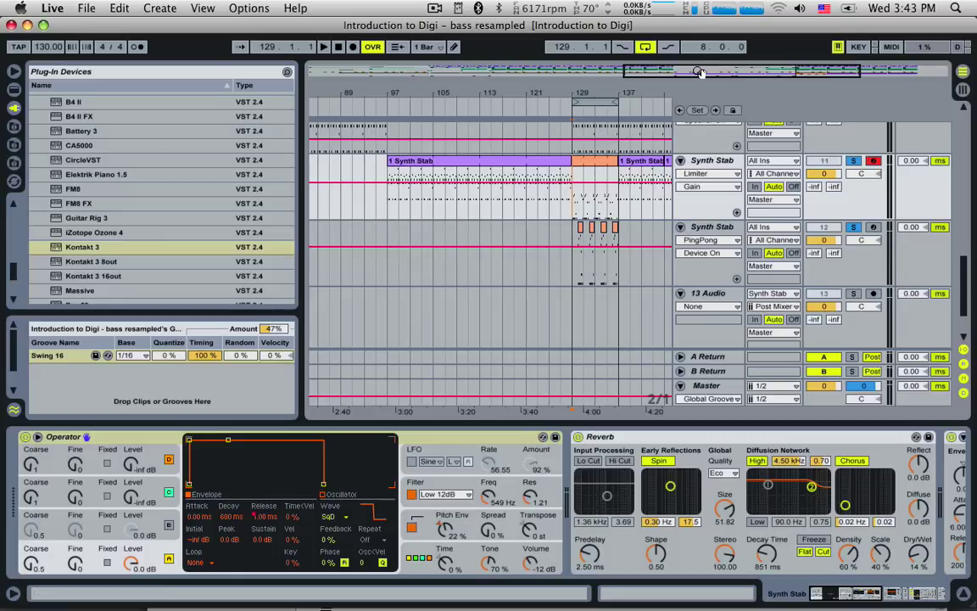
# - Review the section from bar 1 to bar 97 in the full arrangement and place the insert marker at bar 97
pyautogui.moveTo(697, 71); pyautogui.dragTo(704, 40)
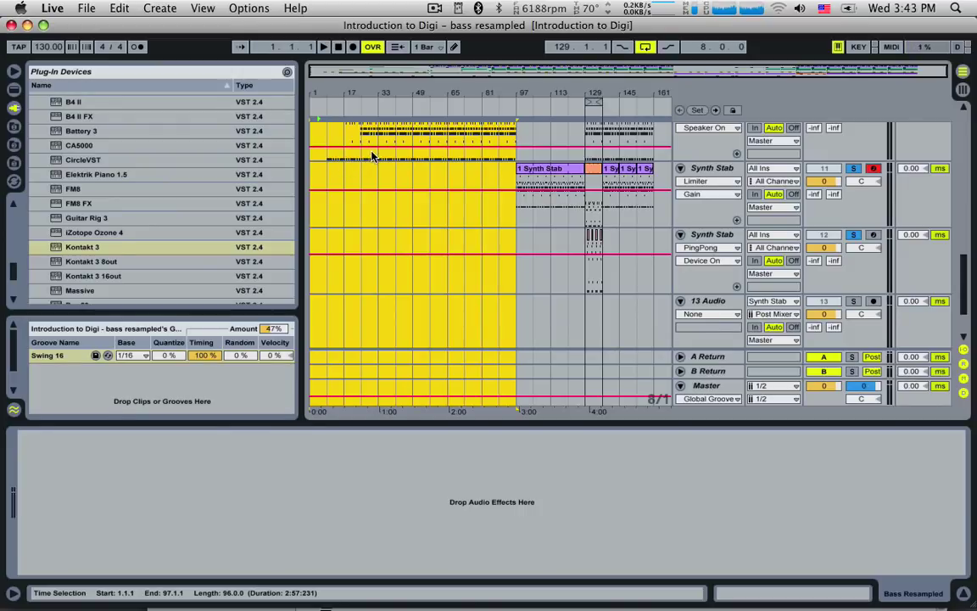
pyautogui.click(376, 175)
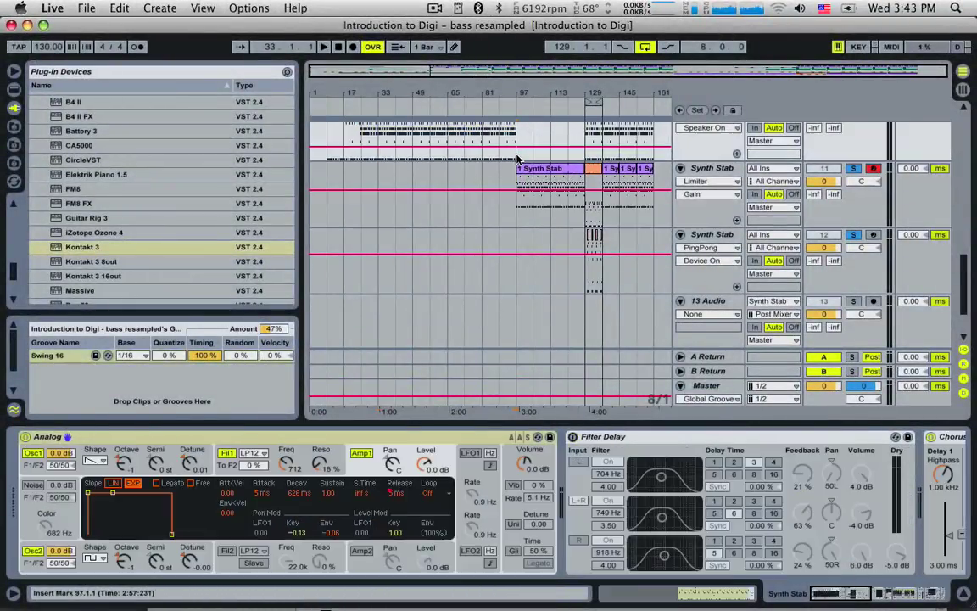
pyautogui.click(465, 141)
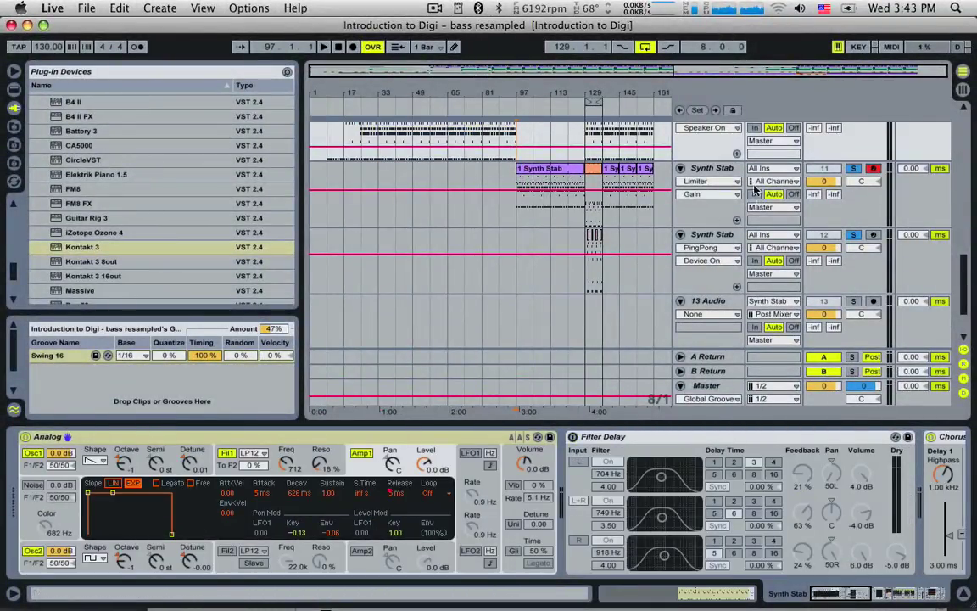
# - Audition the orange clip section at bar 129 with Synth Stab tracks 11 and 12 still soloed
pyautogui.moveTo(662, 71)
pyautogui.mouseDown()
pyautogui.moveTo(661, 102)
pyautogui.moveTo(657, 70)
pyautogui.mouseUp()
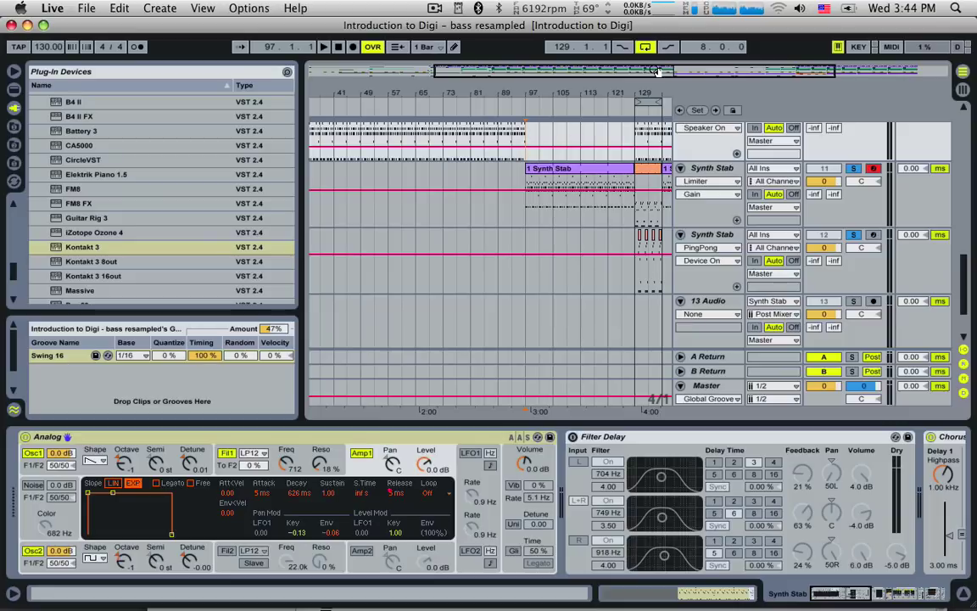
pyautogui.moveTo(655, 71); pyautogui.dragTo(685, 71)
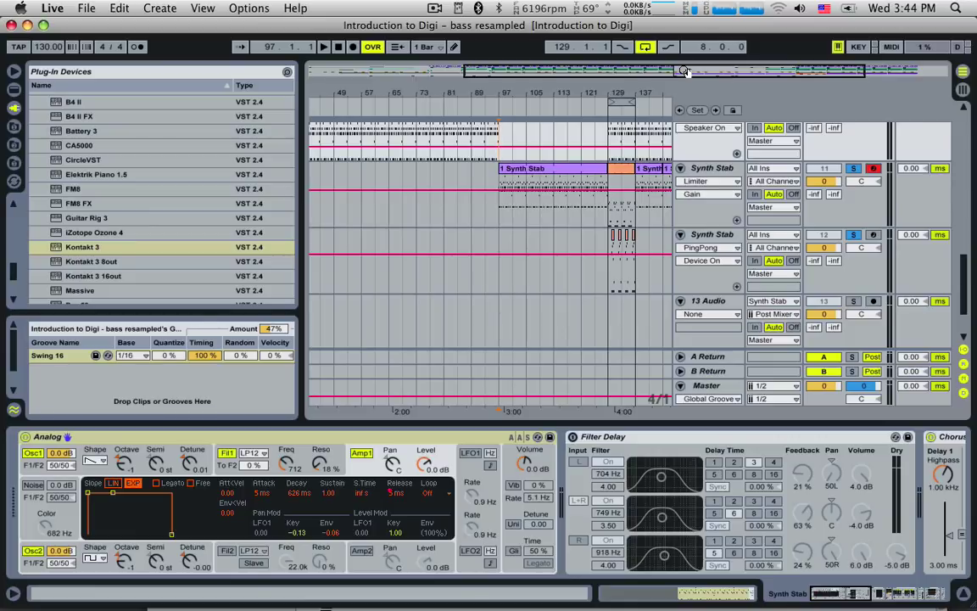
pyautogui.moveTo(686, 72); pyautogui.dragTo(747, 77)
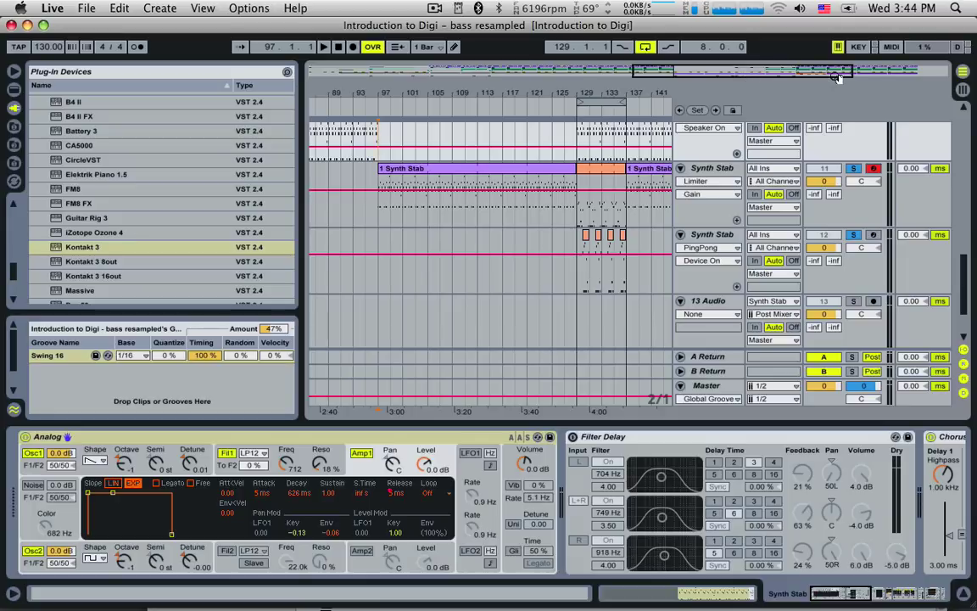
pyautogui.moveTo(815, 76); pyautogui.dragTo(814, 98)
pyautogui.moveTo(746, 74); pyautogui.dragTo(828, 75)
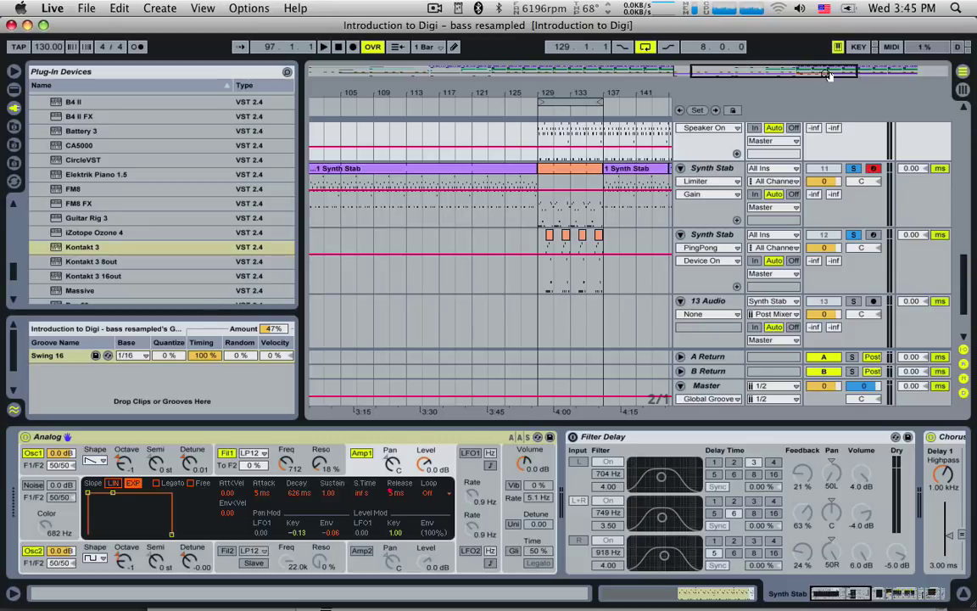
pyautogui.click(543, 213)
pyautogui.press('space')
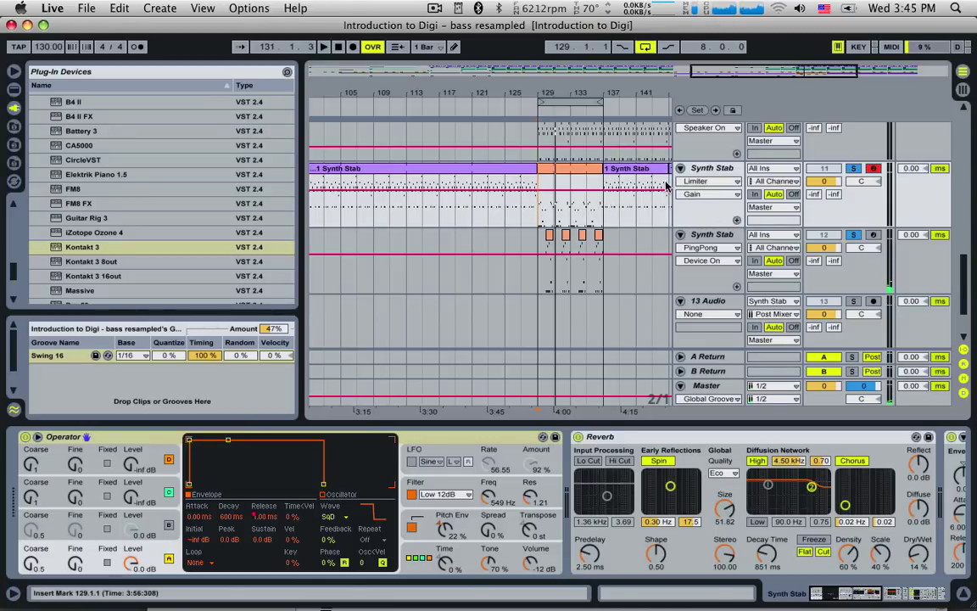
# - Unsolo Synth Stab tracks 11 and 12 and play the full mix from bar 129
pyautogui.click(854, 169)
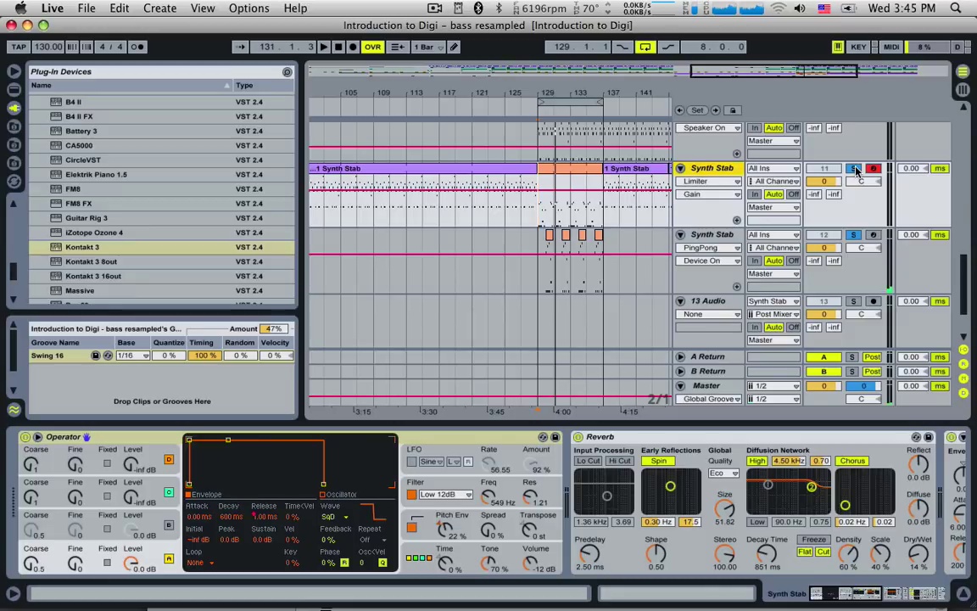
pyautogui.scroll(3, 699, 226)
pyautogui.press('space')
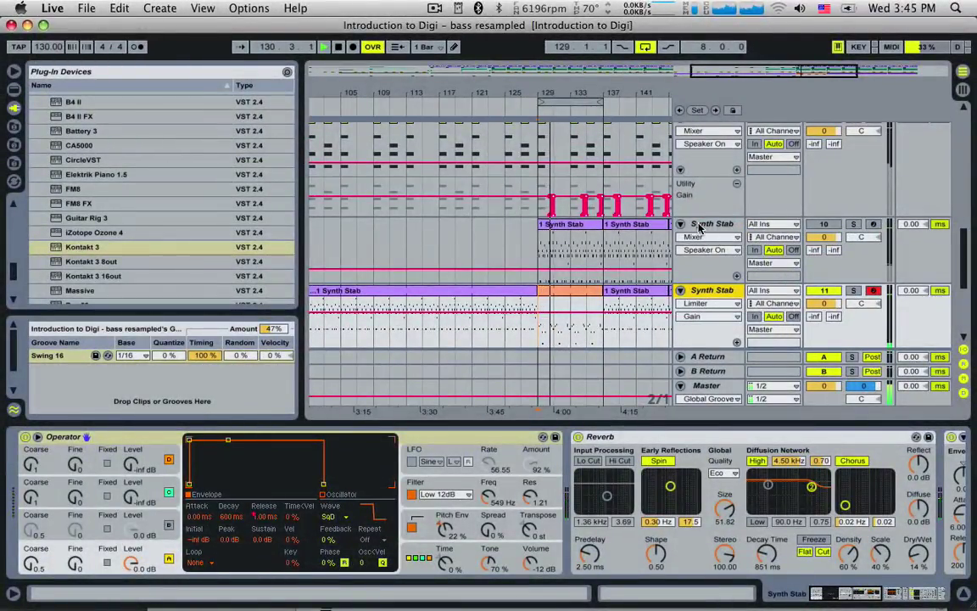
pyautogui.press('space')
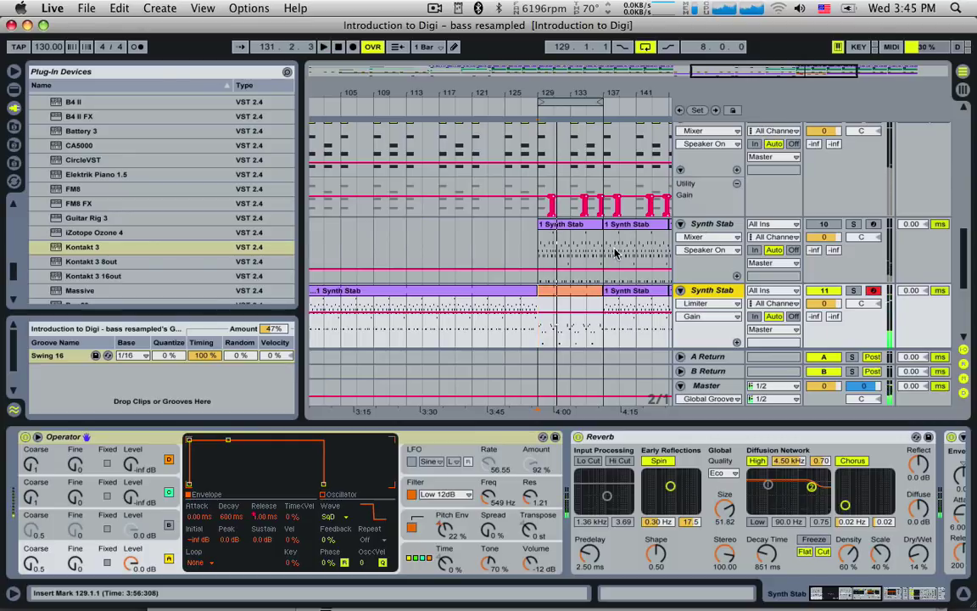
# - Look through the tracks from Synth Stab up to Bass Resampled to see which parts play around bar 129
pyautogui.scroll(-3, 615, 253)
pyautogui.scroll(3, 615, 252)
pyautogui.scroll(-2, 614, 251)
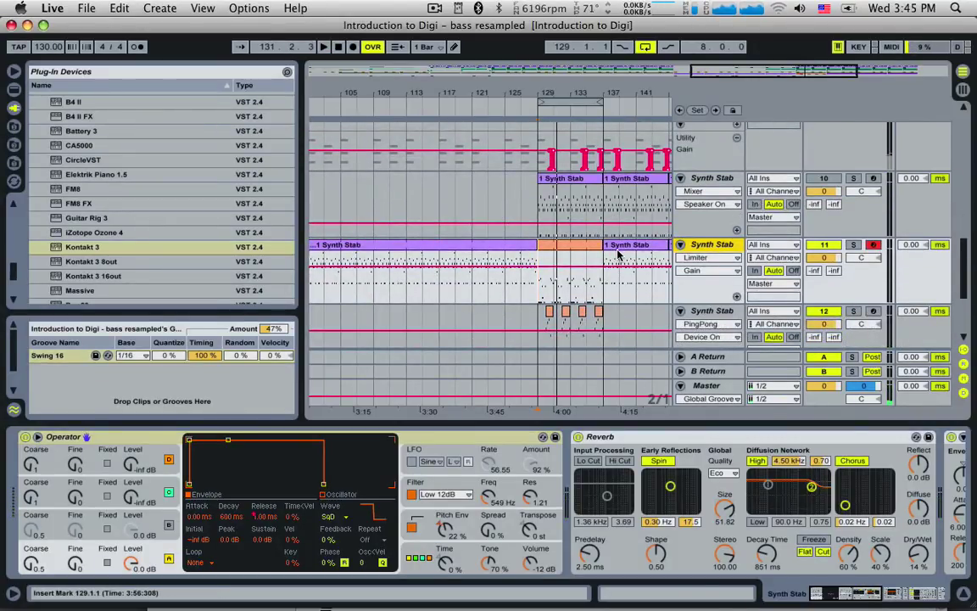
pyautogui.scroll(-2, 619, 254)
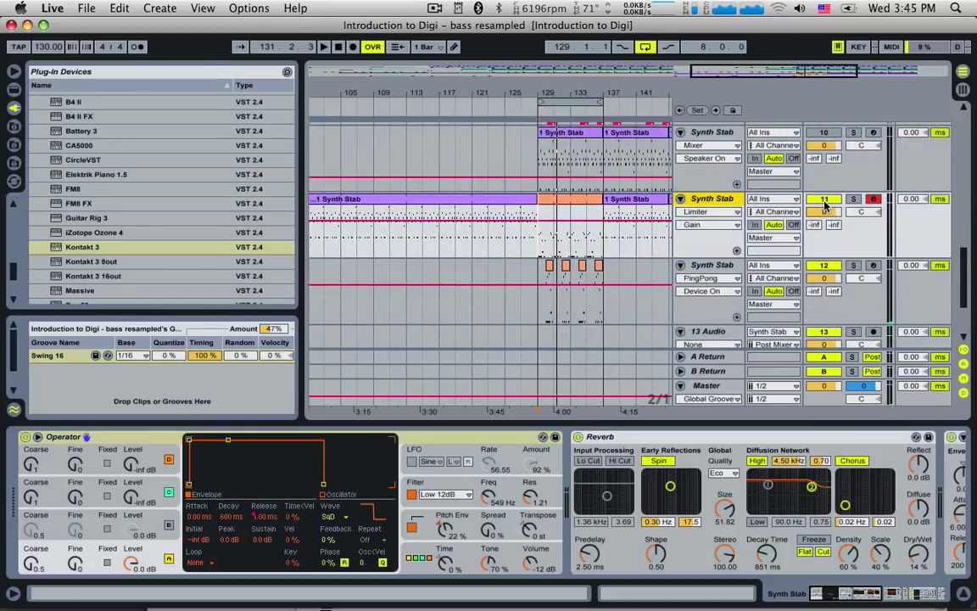
pyautogui.scroll(5, 622, 246)
pyautogui.scroll(15, 622, 246)
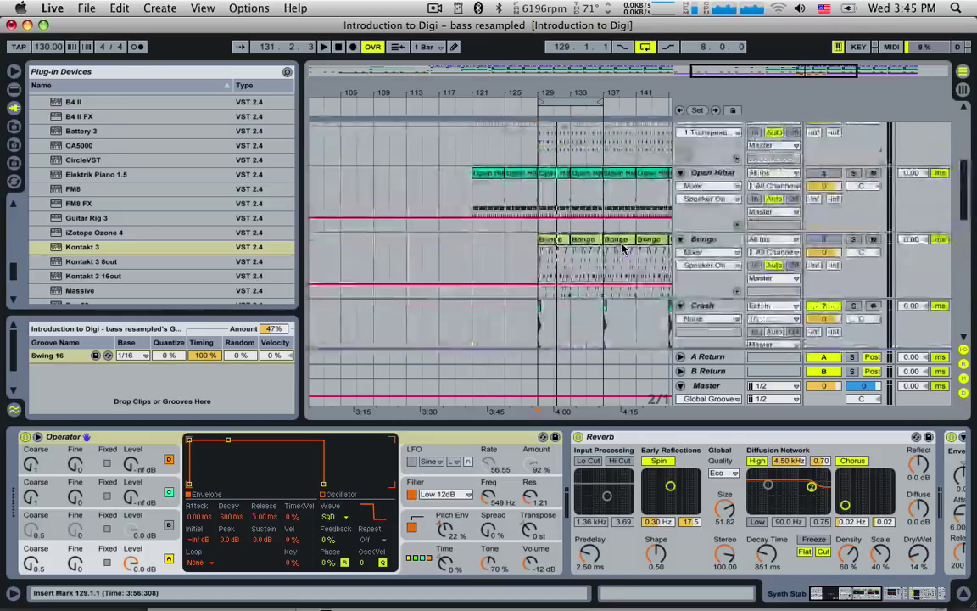
pyautogui.scroll(-10, 580, 301)
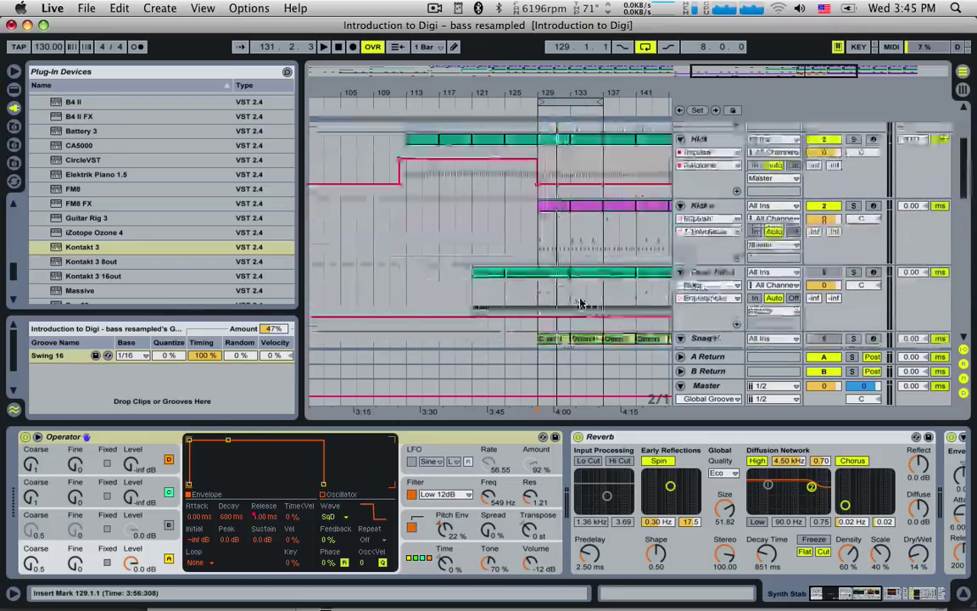
pyautogui.scroll(4, 573, 196)
pyautogui.scroll(3, 570, 212)
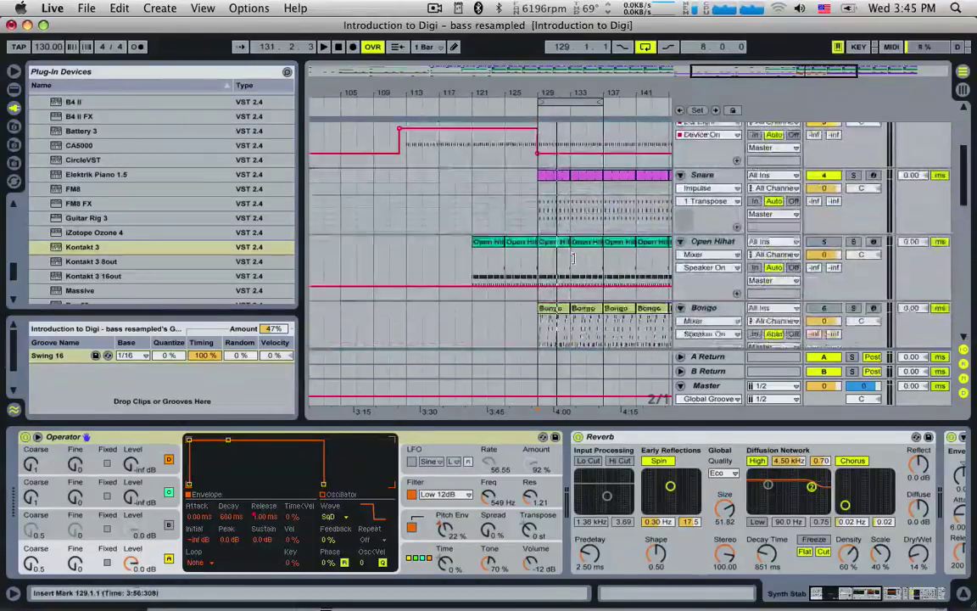
pyautogui.scroll(-10, 565, 255)
pyautogui.scroll(3, 563, 257)
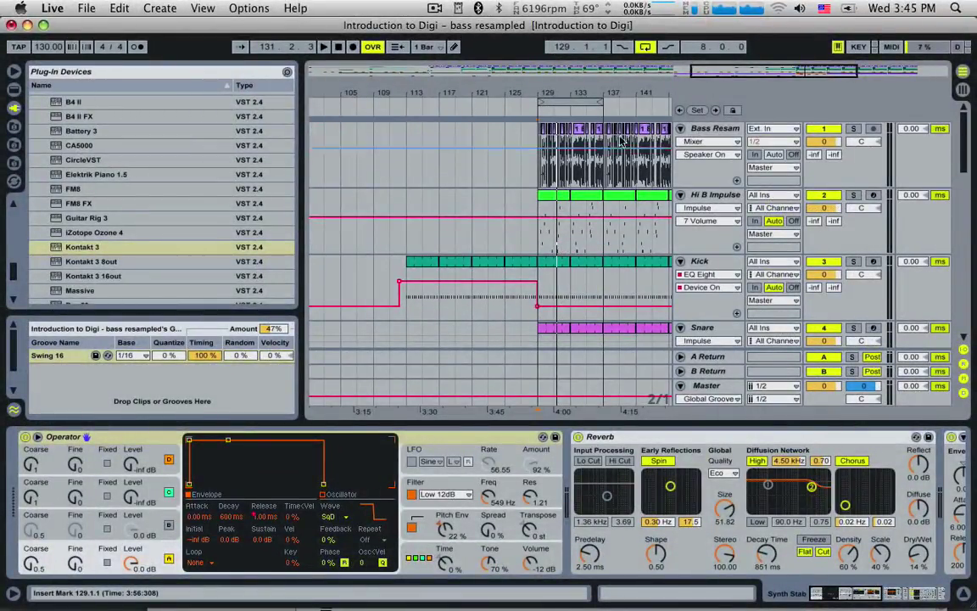
# - Play the full mix from the breakdown before bar 113, and place the insert marker at bar 129 on the Bass Resampled track
pyautogui.click(629, 72)
pyautogui.click(486, 173)
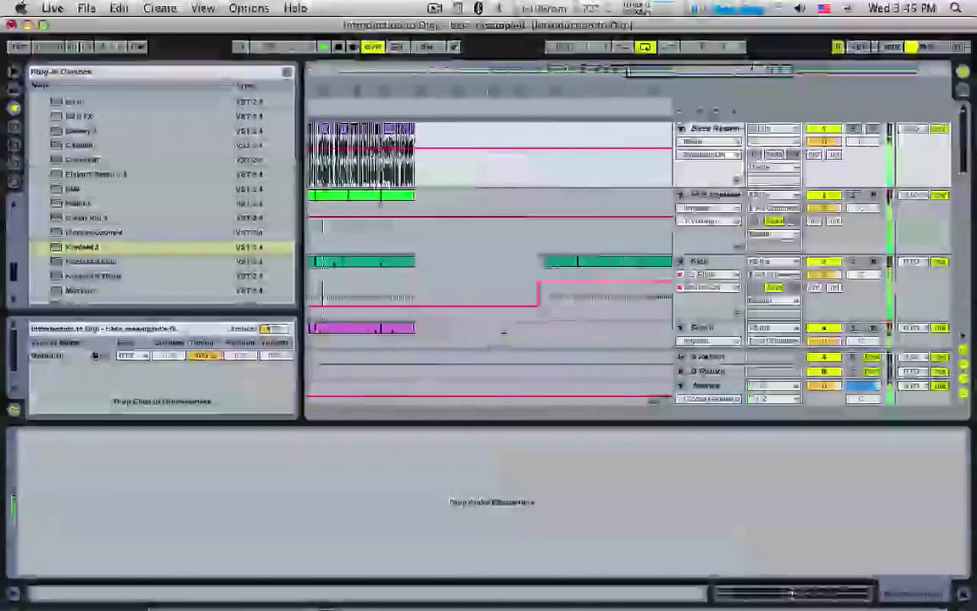
pyautogui.moveTo(690, 71); pyautogui.dragTo(751, 73)
pyautogui.click(547, 180)
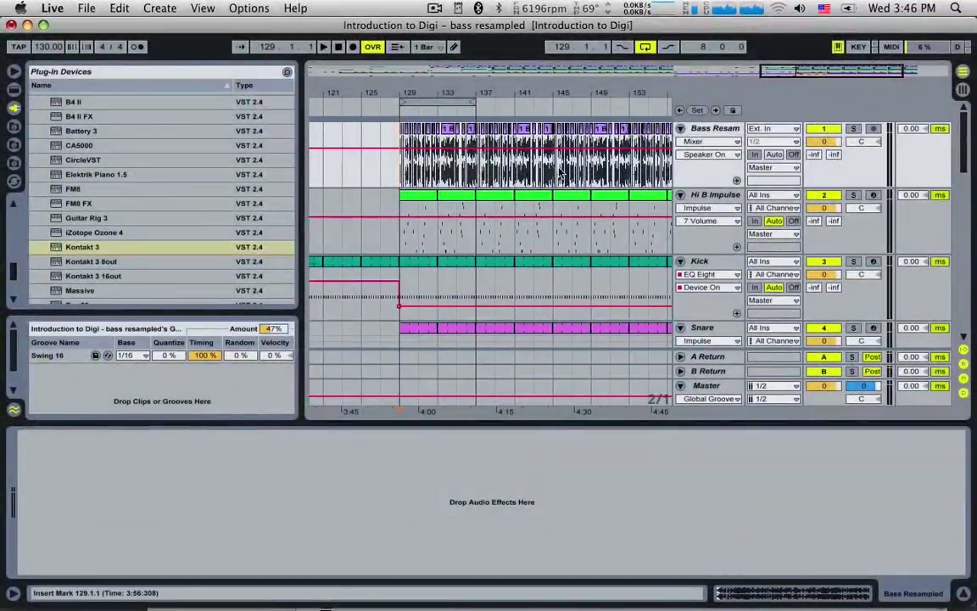
# - Examine the Bass Resampled section following bar 129, marking bar 145 and returning the insert marker to bar 129
pyautogui.moveTo(808, 73); pyautogui.dragTo(789, 73)
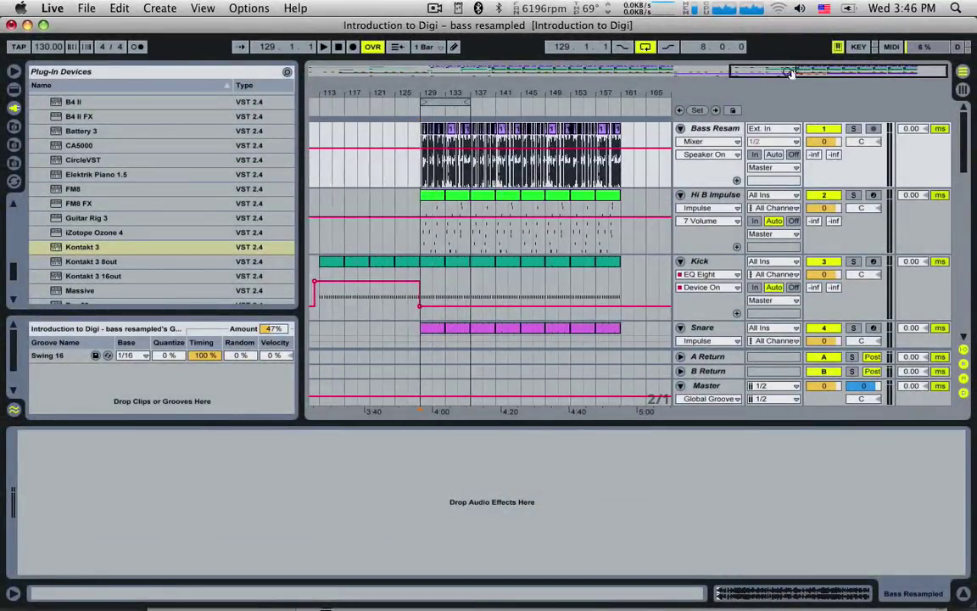
pyautogui.click(524, 183)
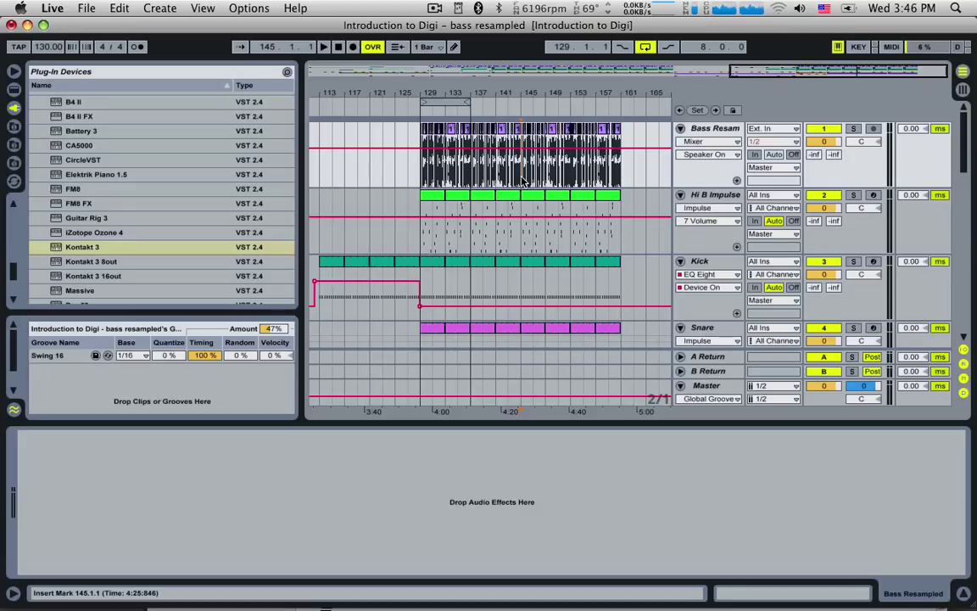
pyautogui.click(427, 169)
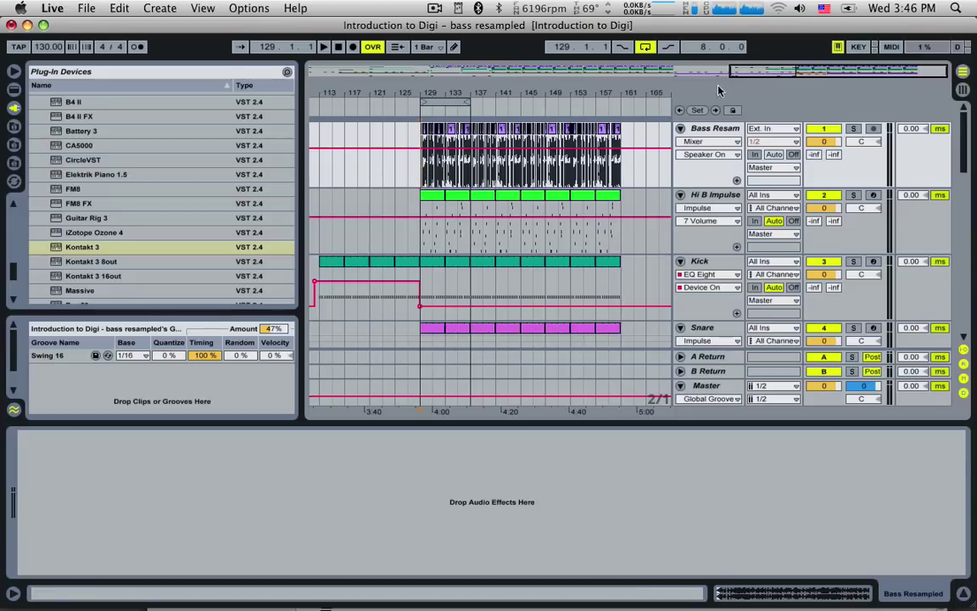
pyautogui.moveTo(779, 68)
pyautogui.mouseDown()
pyautogui.moveTo(778, 90)
pyautogui.moveTo(792, 97)
pyautogui.moveTo(796, 72)
pyautogui.mouseUp()
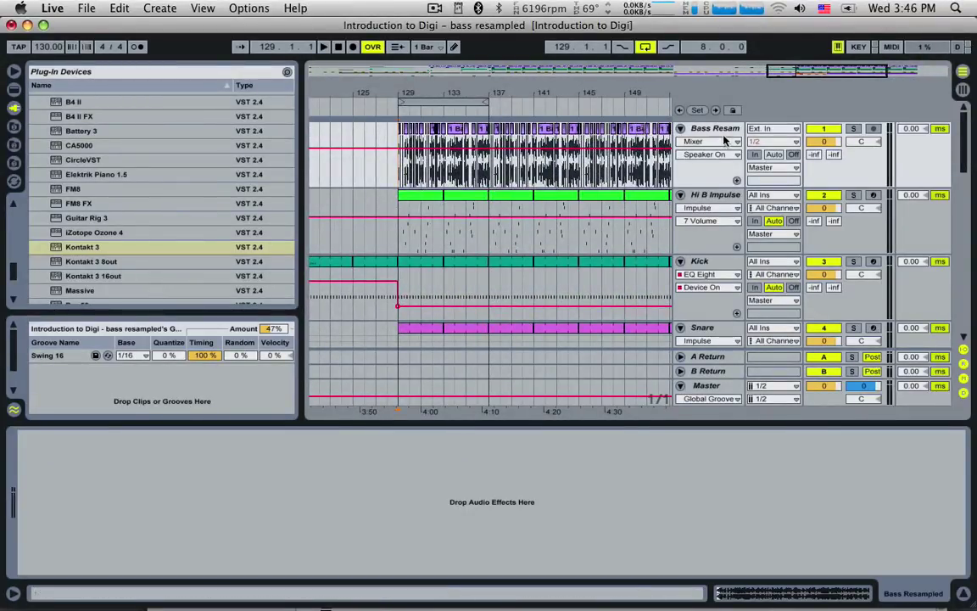
# - Solo the Bass Resampled track and play it from bar 129
pyautogui.click(854, 128)
pyautogui.press('space')
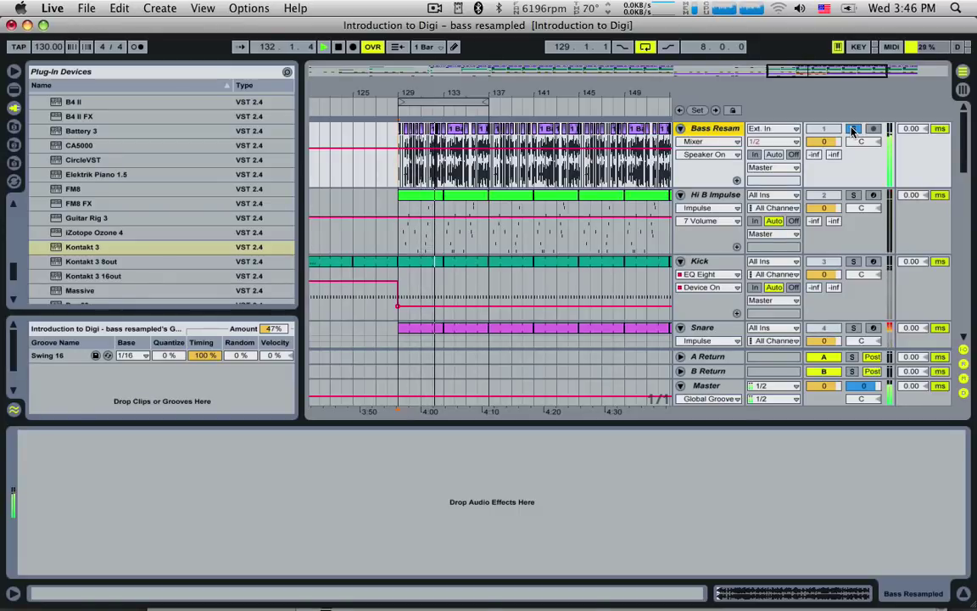
pyautogui.press('space')
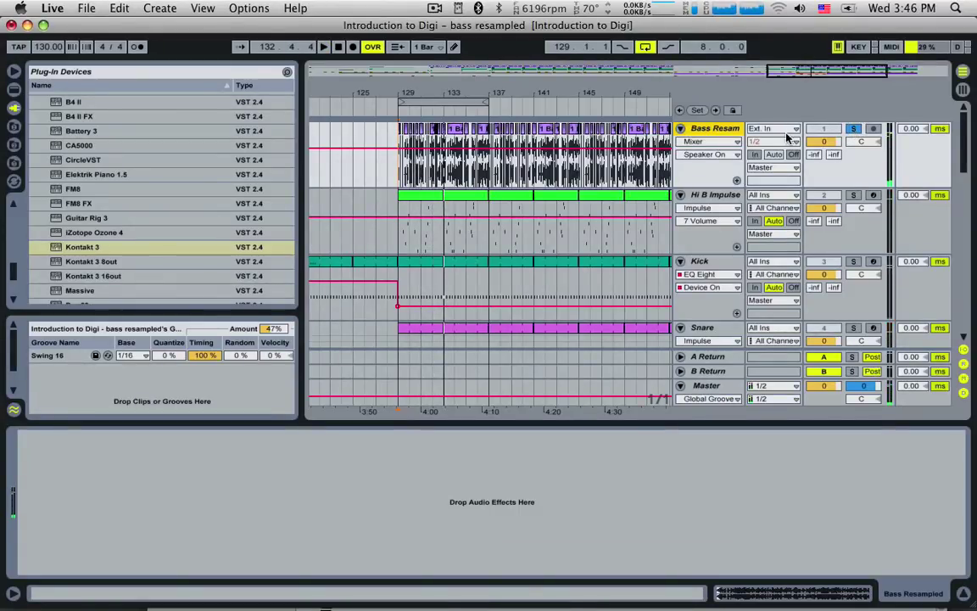
# - Duplicate the Bass Resampled track and delete bars 129 to 145 from the original track
pyautogui.press('super+d')
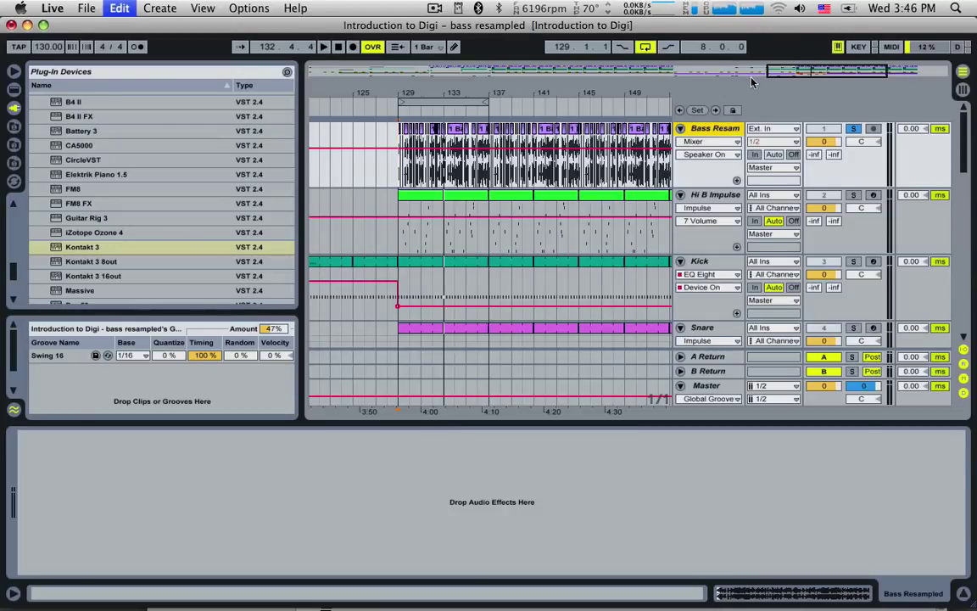
pyautogui.moveTo(797, 73); pyautogui.dragTo(818, 73)
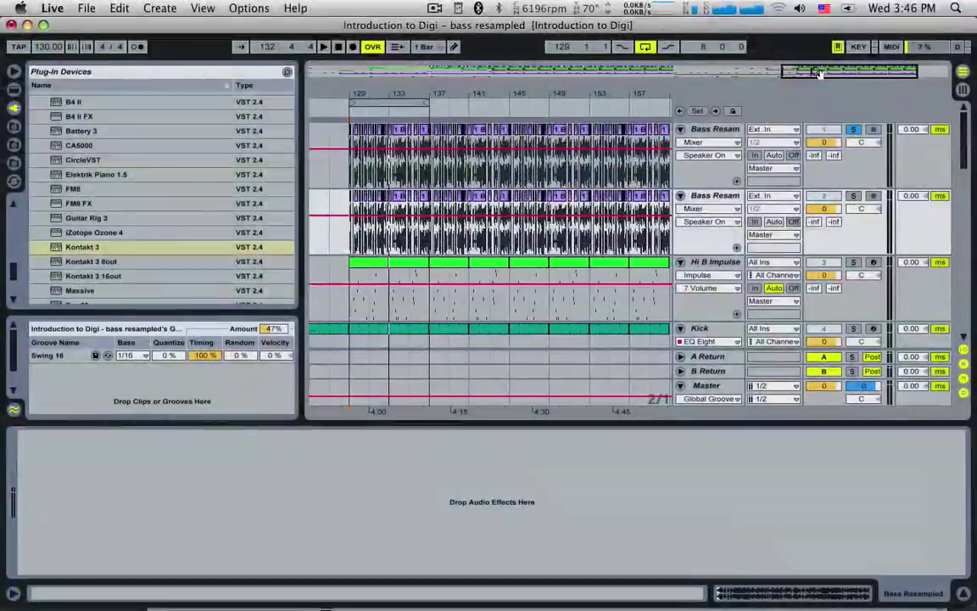
pyautogui.click(350, 161)
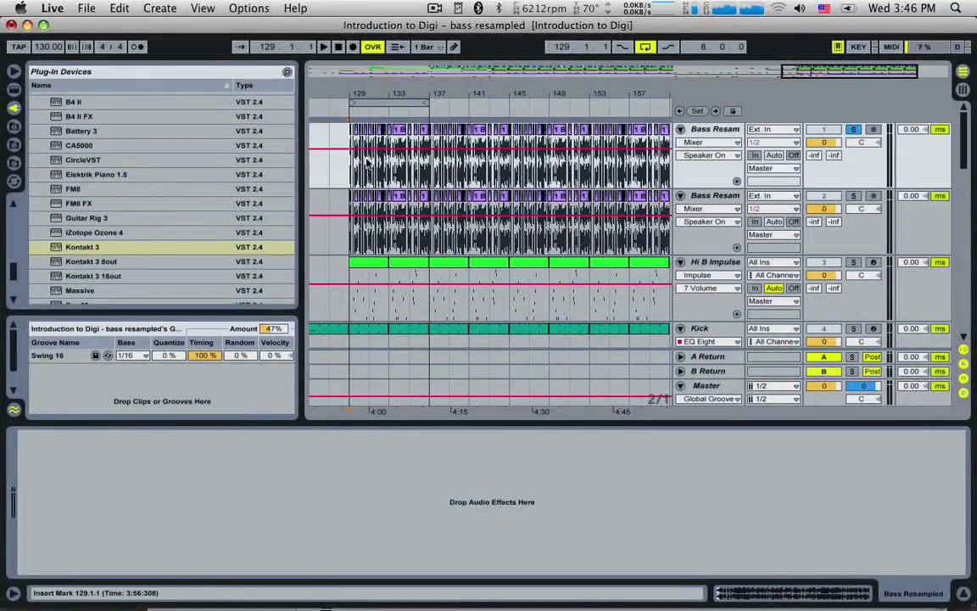
pyautogui.moveTo(350, 162); pyautogui.dragTo(509, 153)
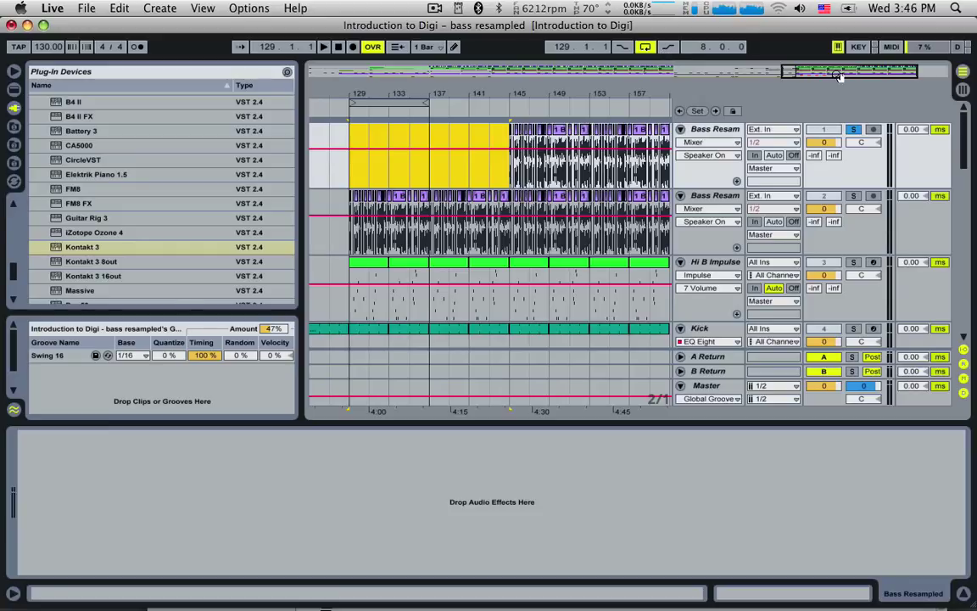
# - Delete bars 145 to 161 from the duplicated bass track and rename it Bass Stripped
pyautogui.moveTo(839, 73)
pyautogui.mouseDown()
pyautogui.moveTo(842, 57)
pyautogui.moveTo(840, 73)
pyautogui.mouseUp()
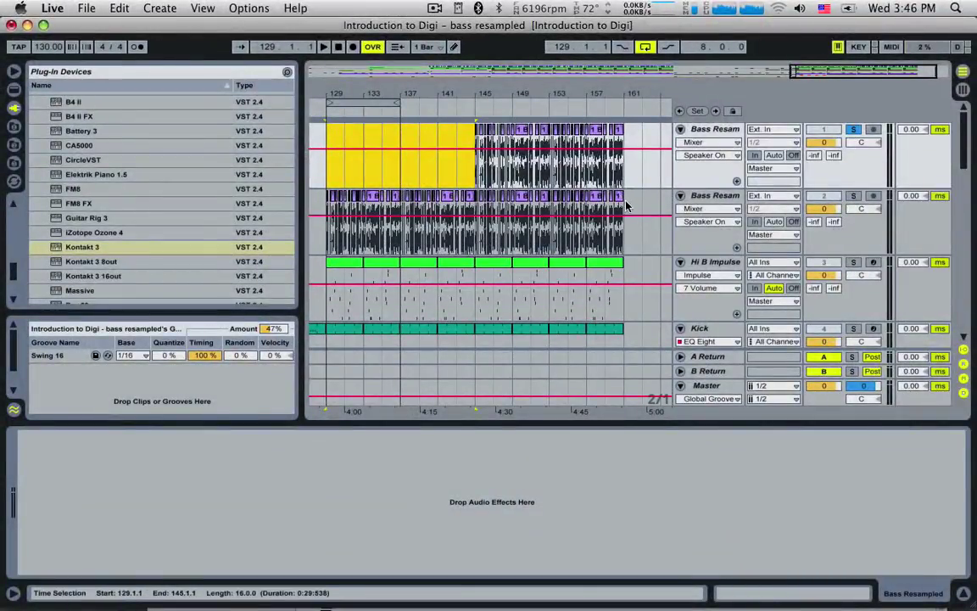
pyautogui.moveTo(625, 203); pyautogui.dragTo(485, 205)
pyautogui.press('Delete')
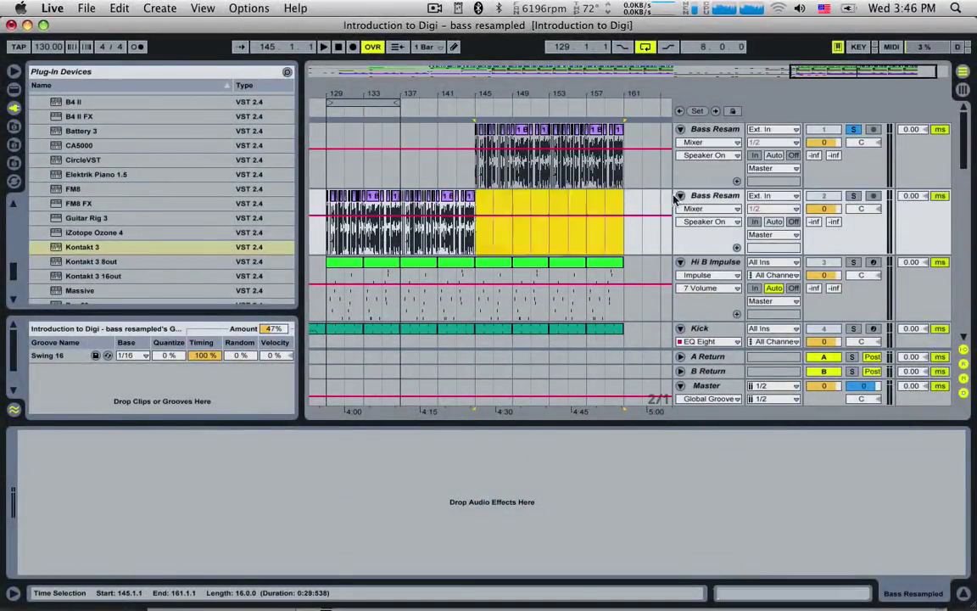
pyautogui.click(717, 197)
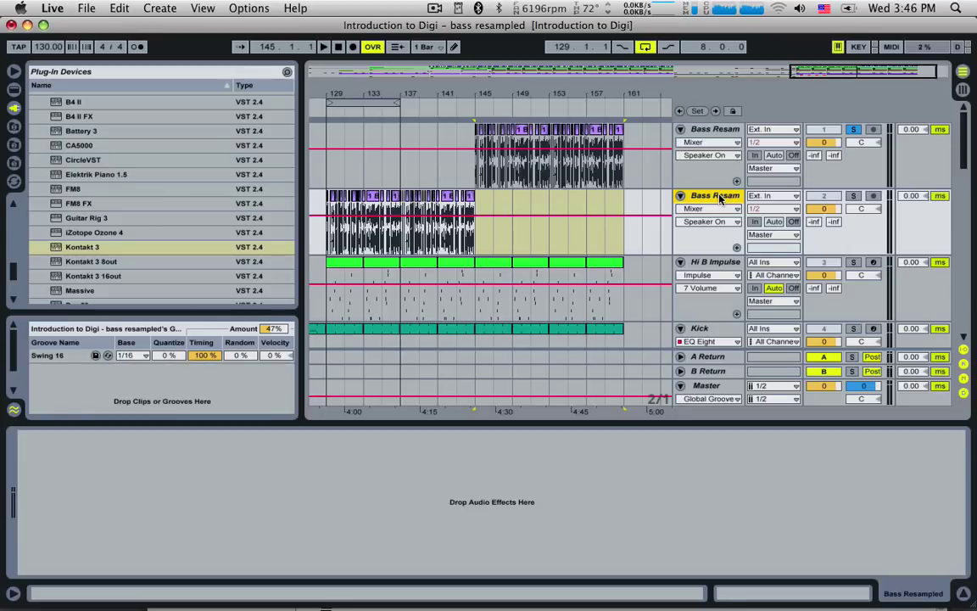
pyautogui.press('super+r')
pyautogui.write('Bass Stripped')
pyautogui.press('Return')
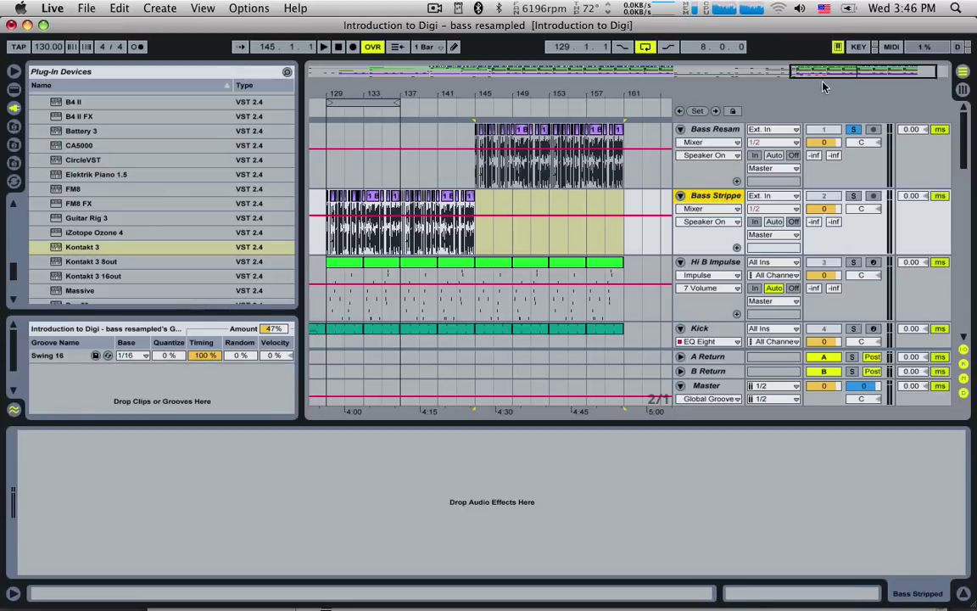
# - Solo the Bass Stripped track instead of Bass Resampled and briefly play it from bar 129
pyautogui.moveTo(822, 86); pyautogui.dragTo(765, 204)
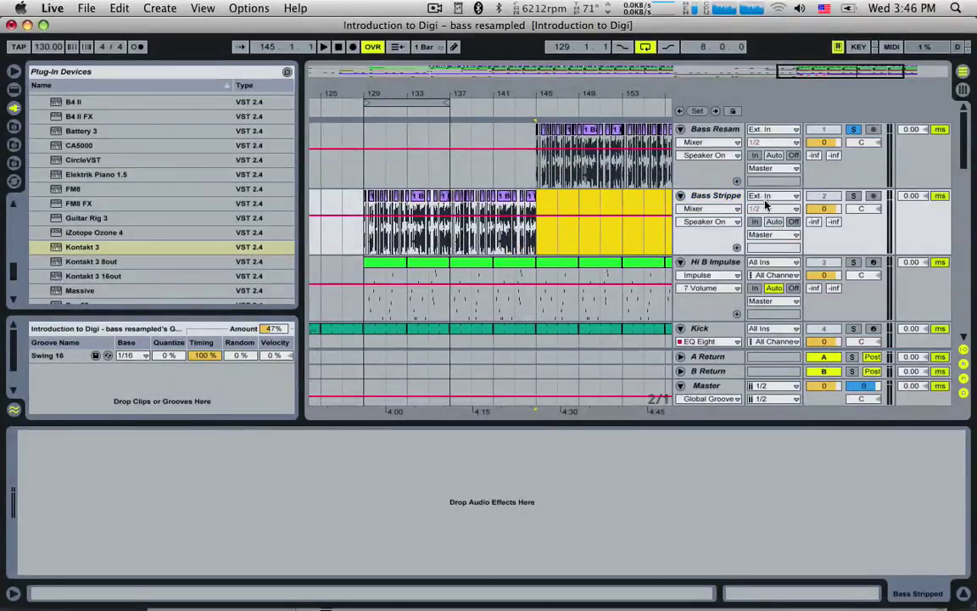
pyautogui.click(712, 200)
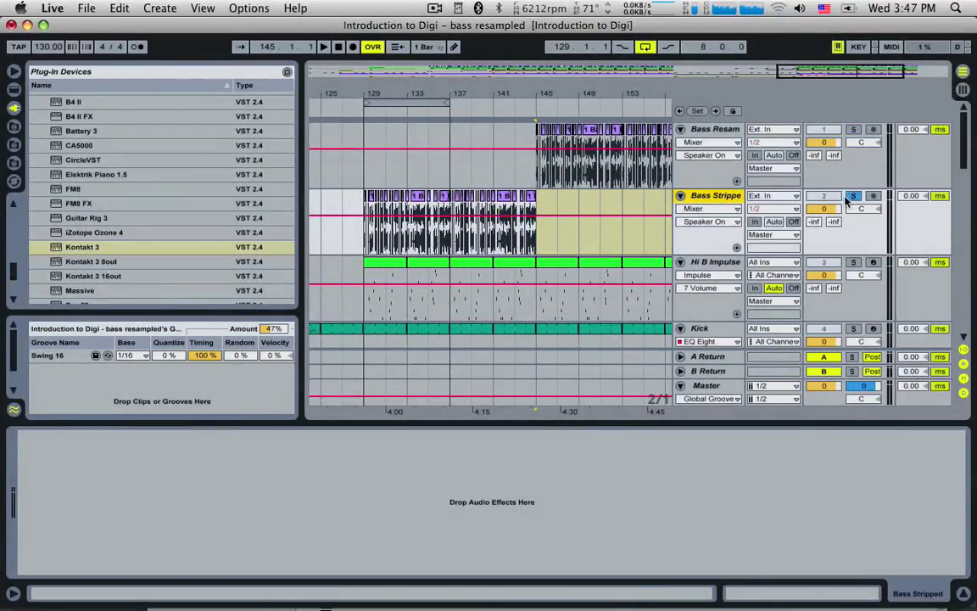
pyautogui.click(364, 231)
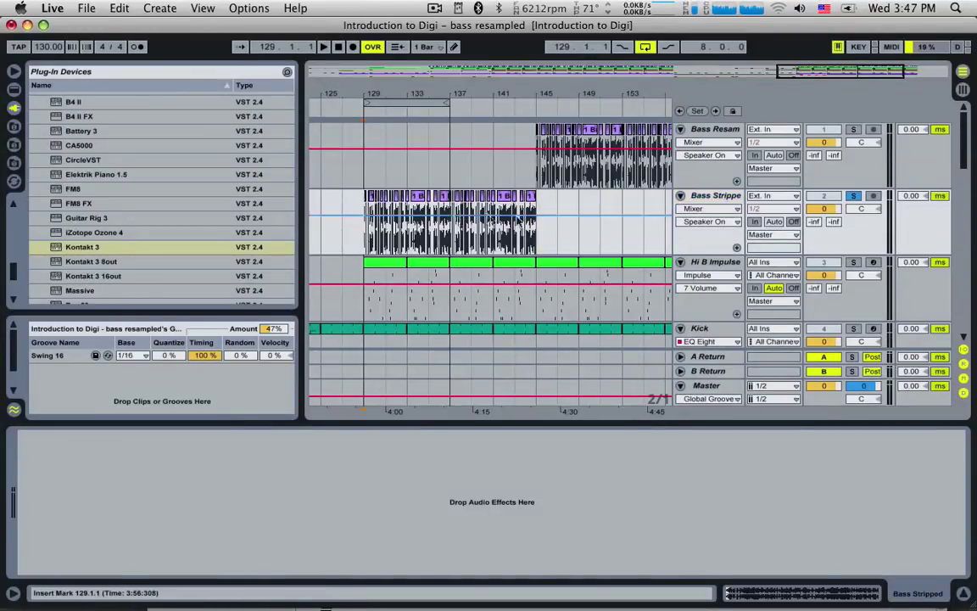
pyautogui.press('space')
pyautogui.press('space')
# - Add EQ Eight to Bass Stripped and shape band 4 as a low-pass at 177 Hz with Q 1.29 during playback
pyautogui.click(705, 199)
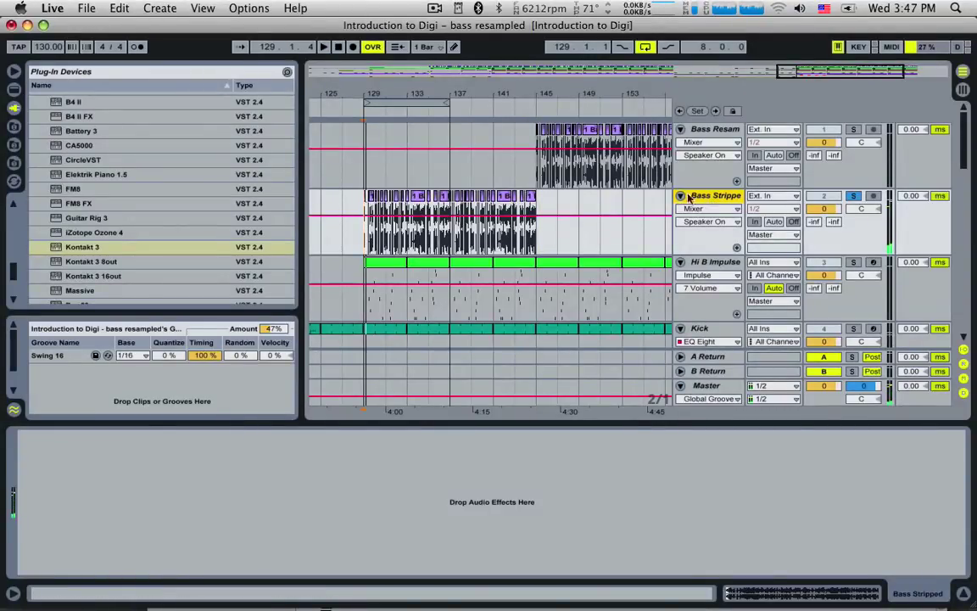
pyautogui.click(14, 90)
pyautogui.scroll(6, 106, 204)
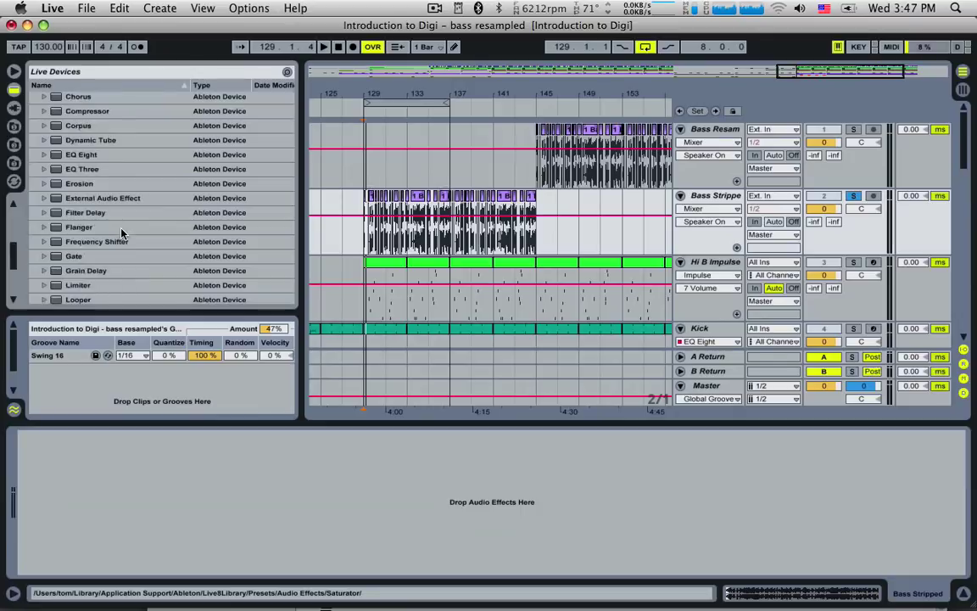
pyautogui.click(72, 156)
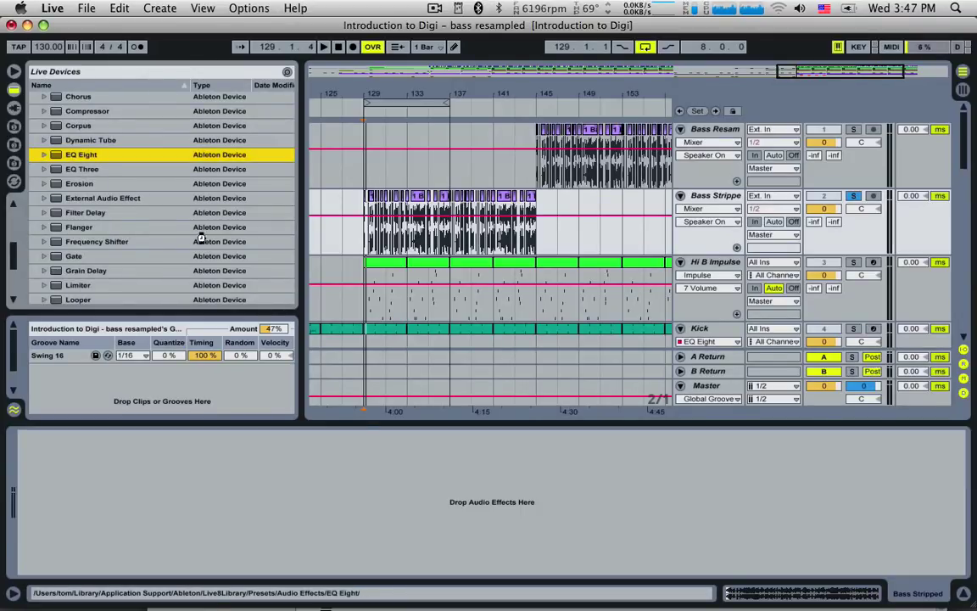
pyautogui.moveTo(200, 239); pyautogui.dragTo(255, 501)
pyautogui.click(329, 500)
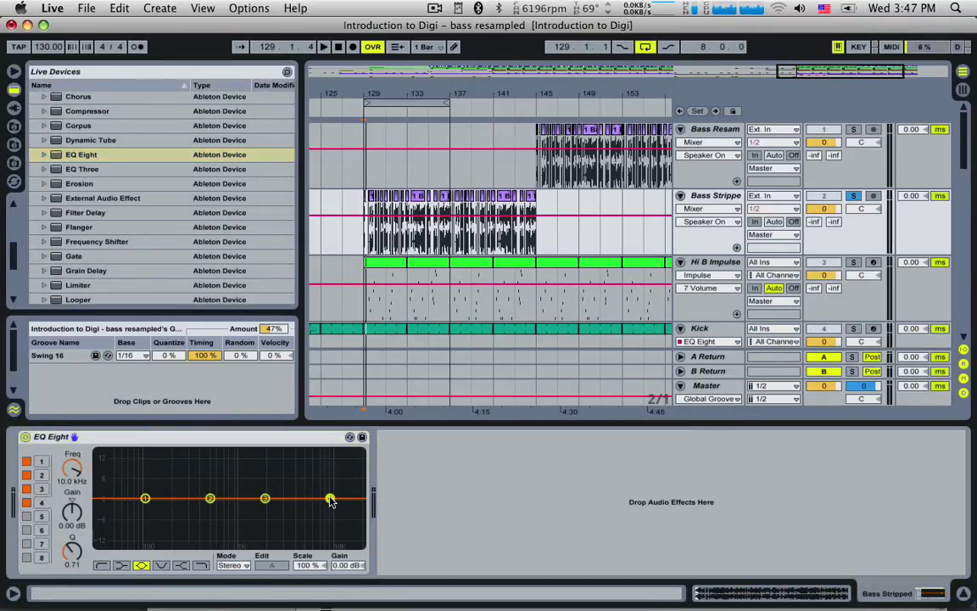
pyautogui.click(202, 567)
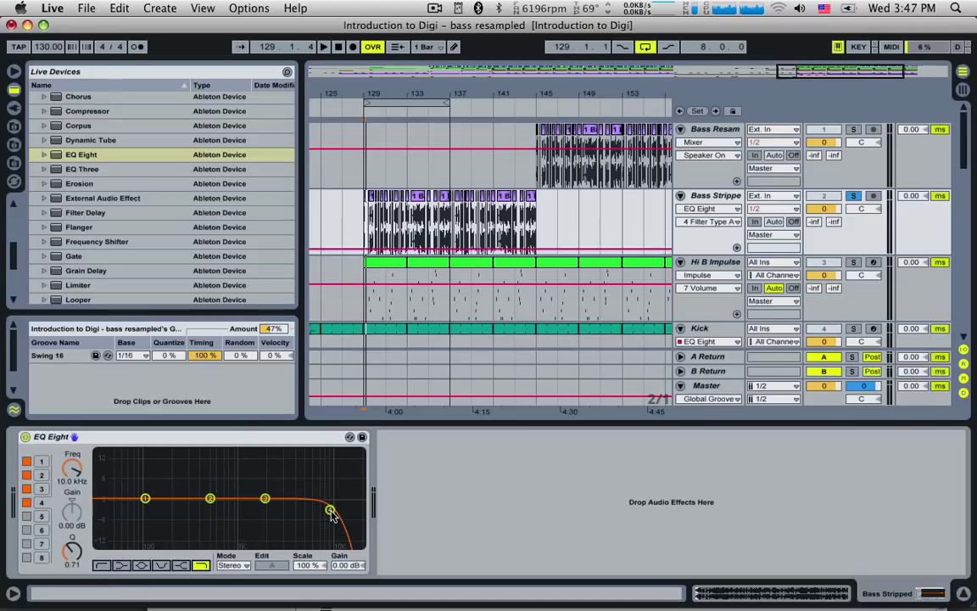
pyautogui.press('space')
pyautogui.moveTo(331, 513); pyautogui.dragTo(168, 498)
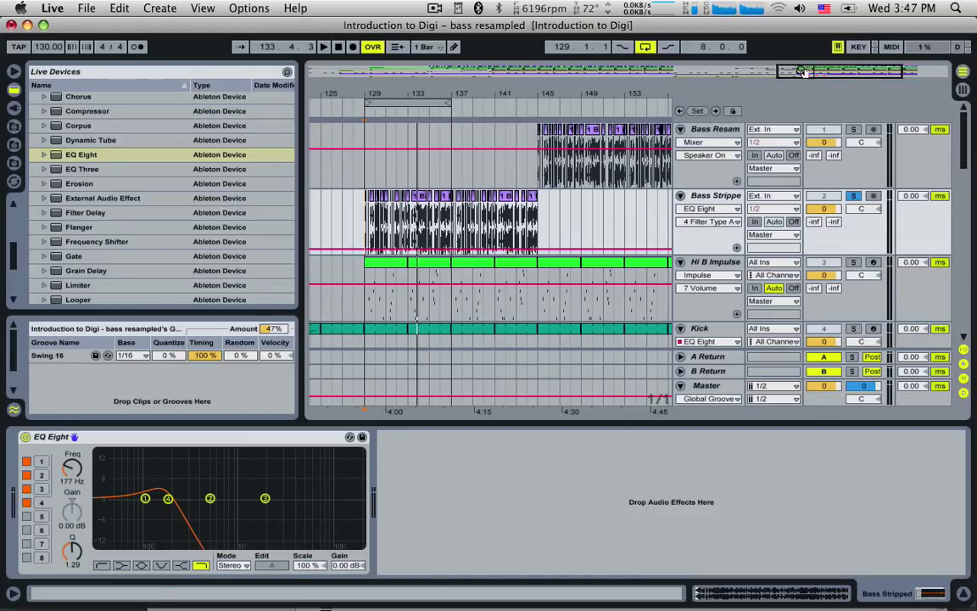
# - Play the equalized bass from bar 129 and remove EQ Eight from the Bass Stripped track
pyautogui.click(427, 216)
pyautogui.press('space')
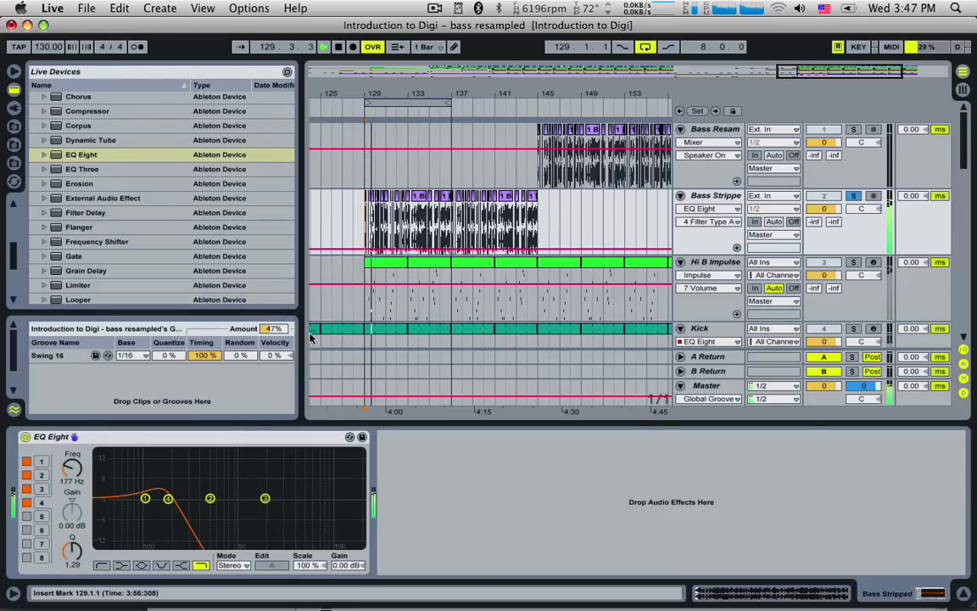
pyautogui.click(218, 443)
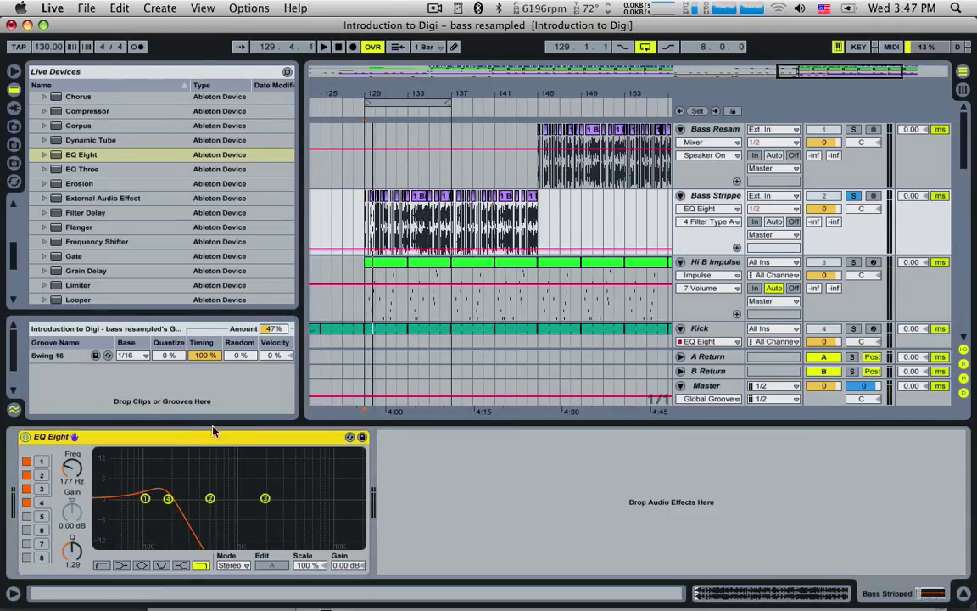
pyautogui.press('Delete')
# - Add Auto Filter to Bass Stripped, set its low-pass cutoff to 388 Hz with Q 1.25, and play the bass
pyautogui.scroll(3, 100, 165)
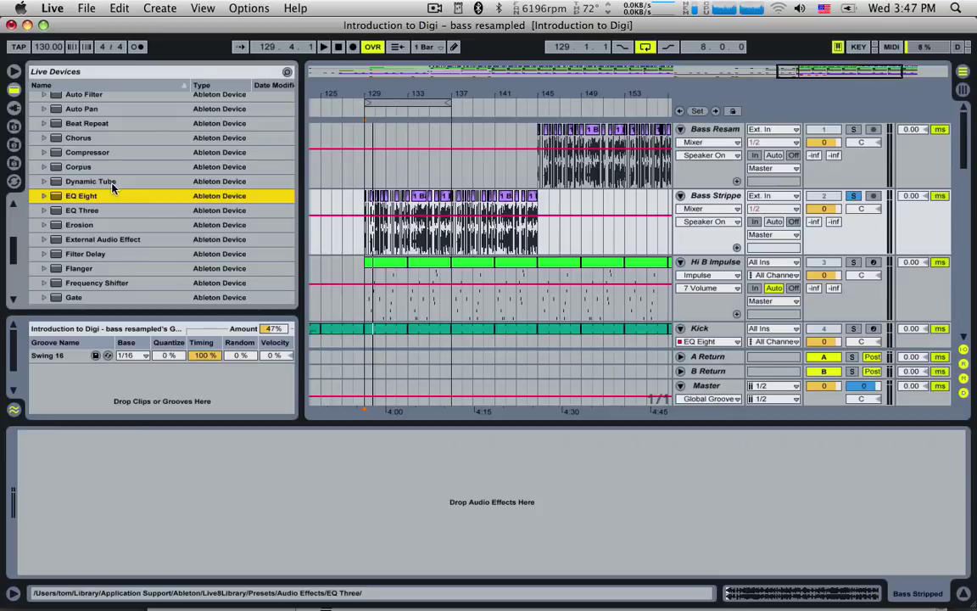
pyautogui.click(88, 97)
pyautogui.moveTo(98, 228); pyautogui.dragTo(134, 437)
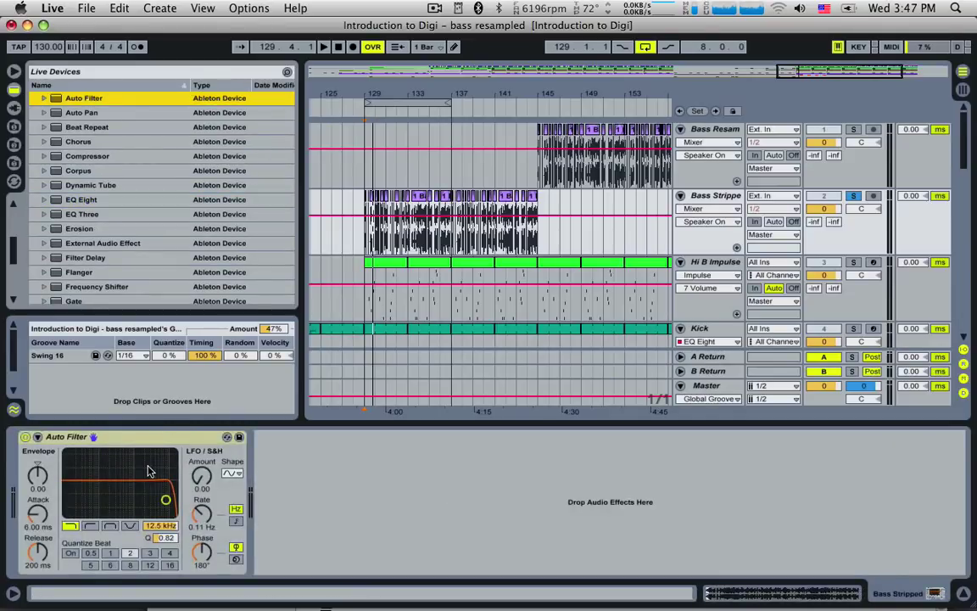
pyautogui.moveTo(145, 482); pyautogui.dragTo(109, 490)
pyautogui.press('space')
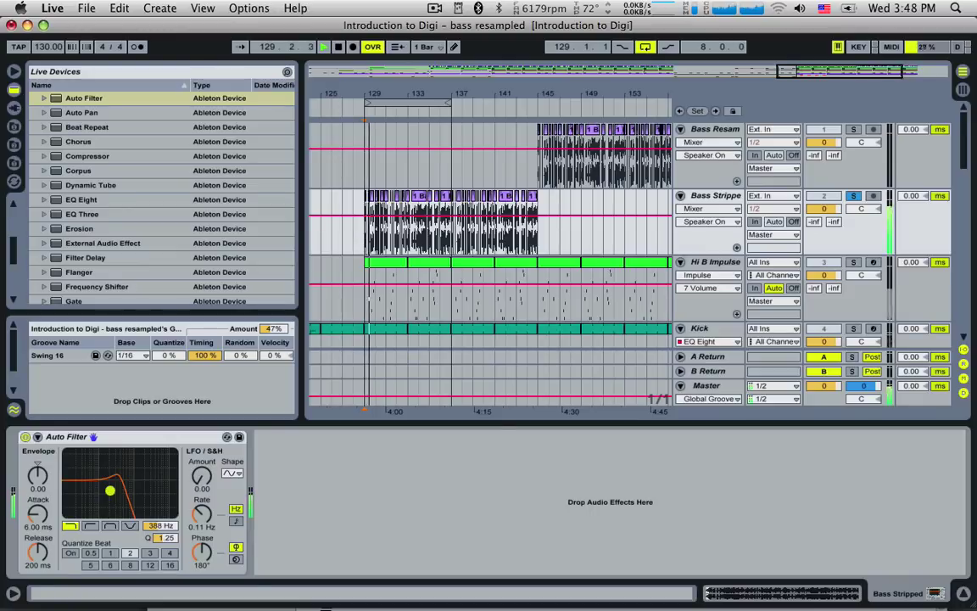
# - Set Auto Filter's envelope amount to 78.6, cutoff to 366 Hz, attack to 0.10 ms and release to 229 ms while auditioning the bass
pyautogui.moveTo(38, 476); pyautogui.dragTo(37, 424)
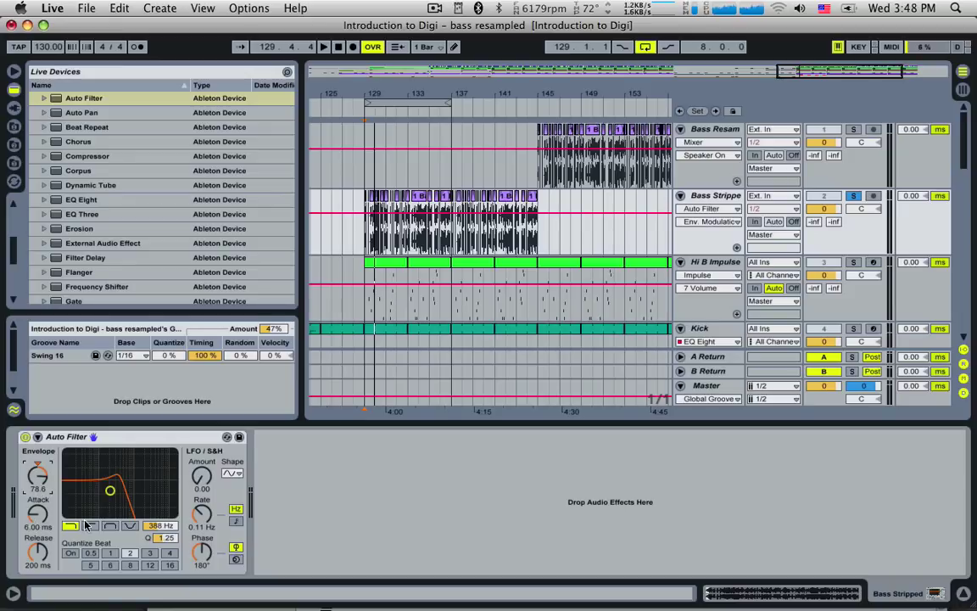
pyautogui.click(40, 513)
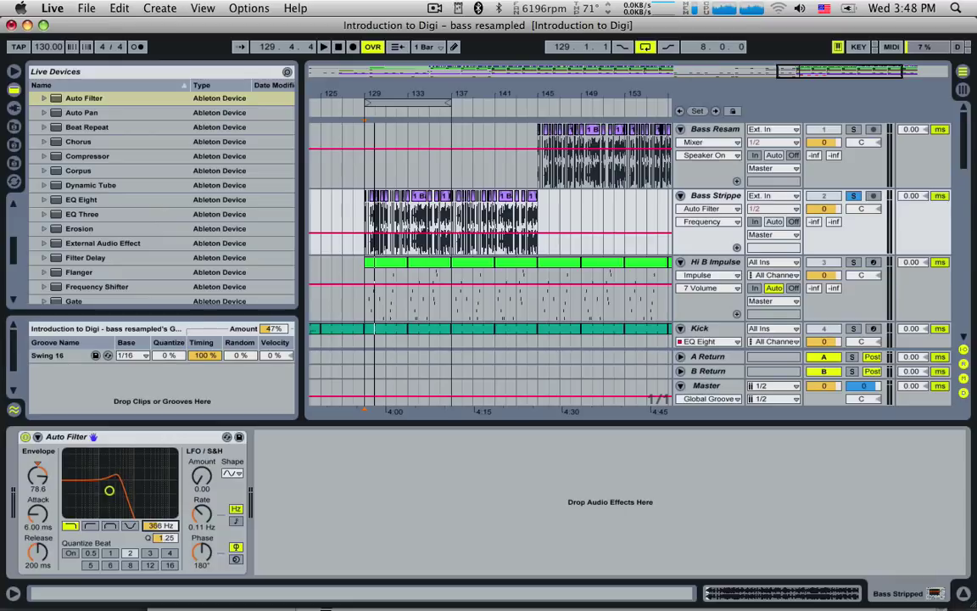
pyautogui.click(41, 560)
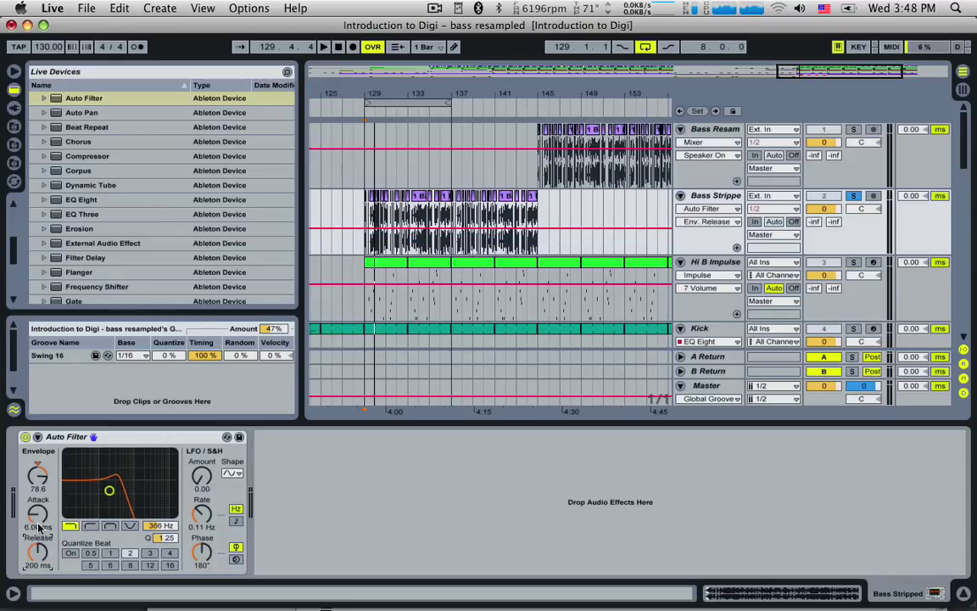
pyautogui.click(39, 527)
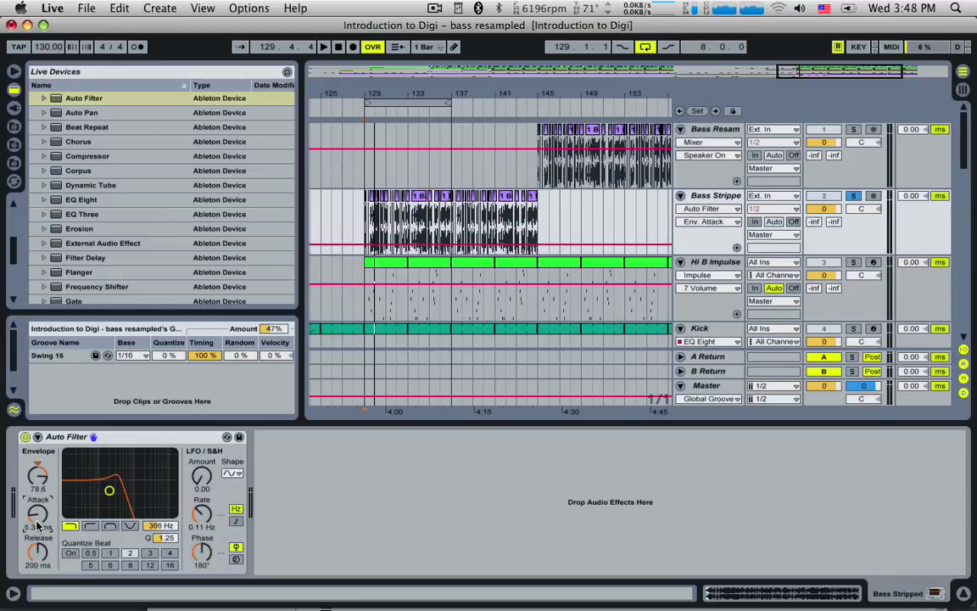
pyautogui.press('space')
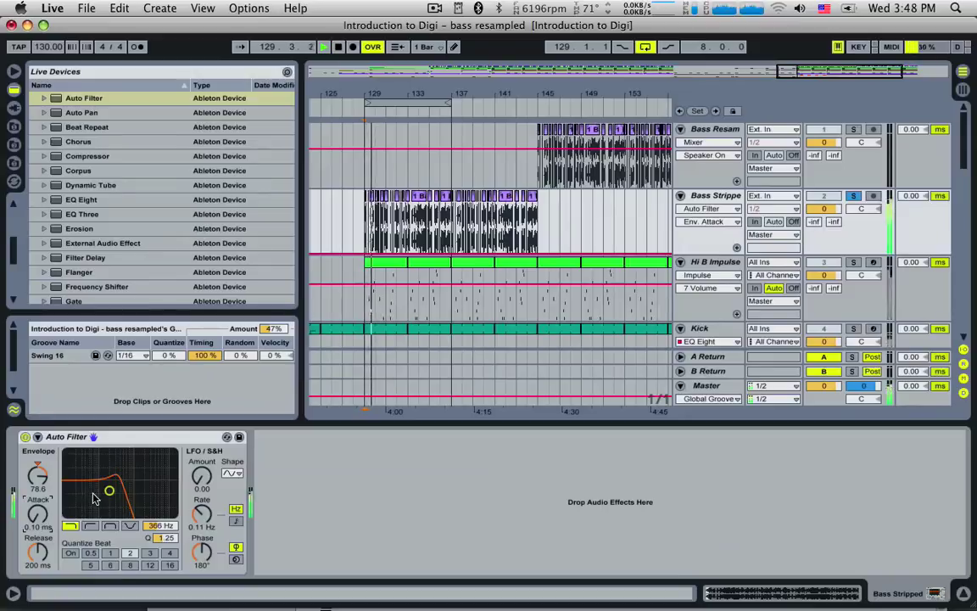
pyautogui.moveTo(37, 553); pyautogui.dragTo(37, 545)
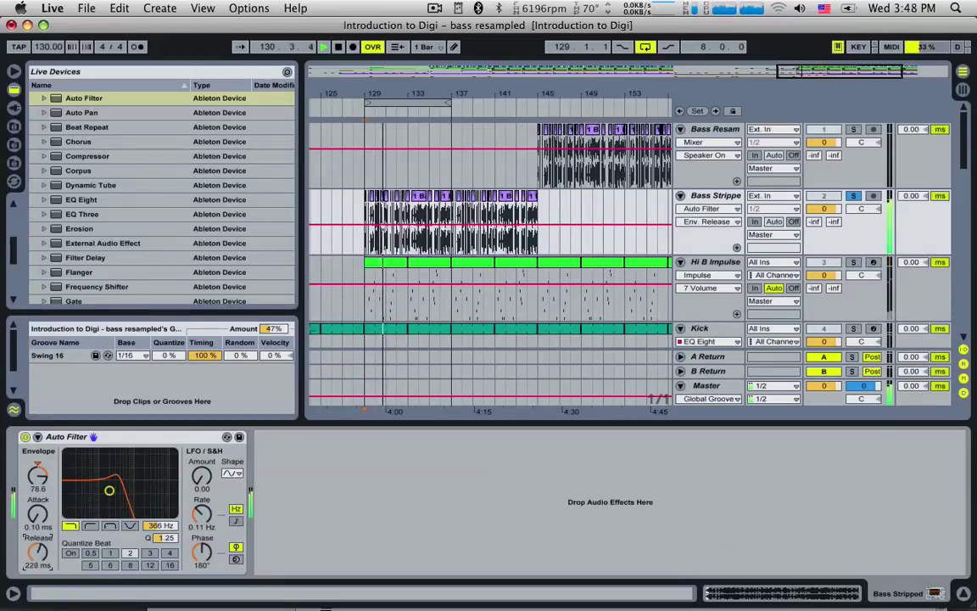
# - Try an Auto Filter cutoff of 89.1 Hz with the resonance raised to Q 2.98
pyautogui.moveTo(108, 490); pyautogui.dragTo(85, 497)
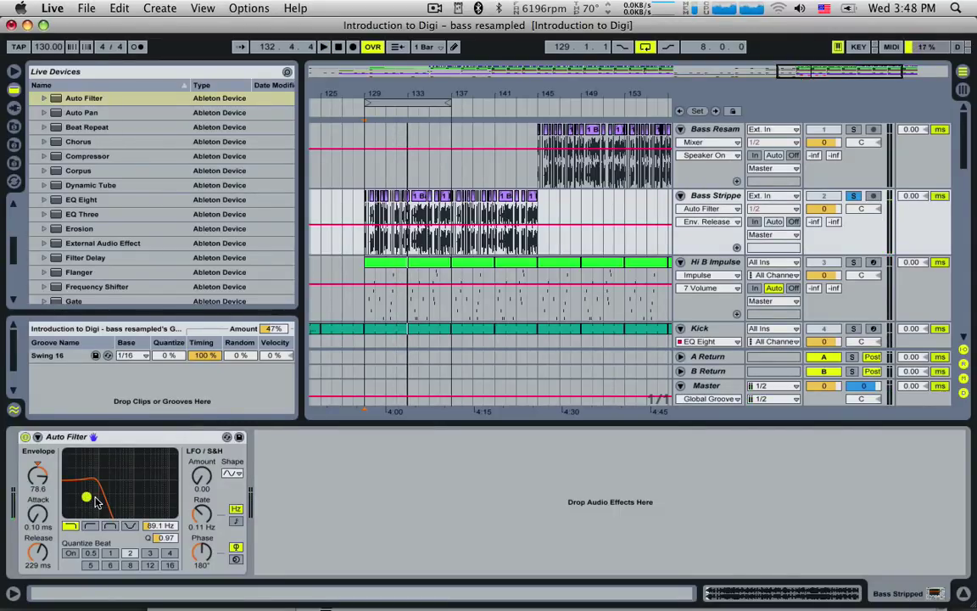
pyautogui.click(167, 539)
pyautogui.moveTo(86, 496); pyautogui.dragTo(86, 458)
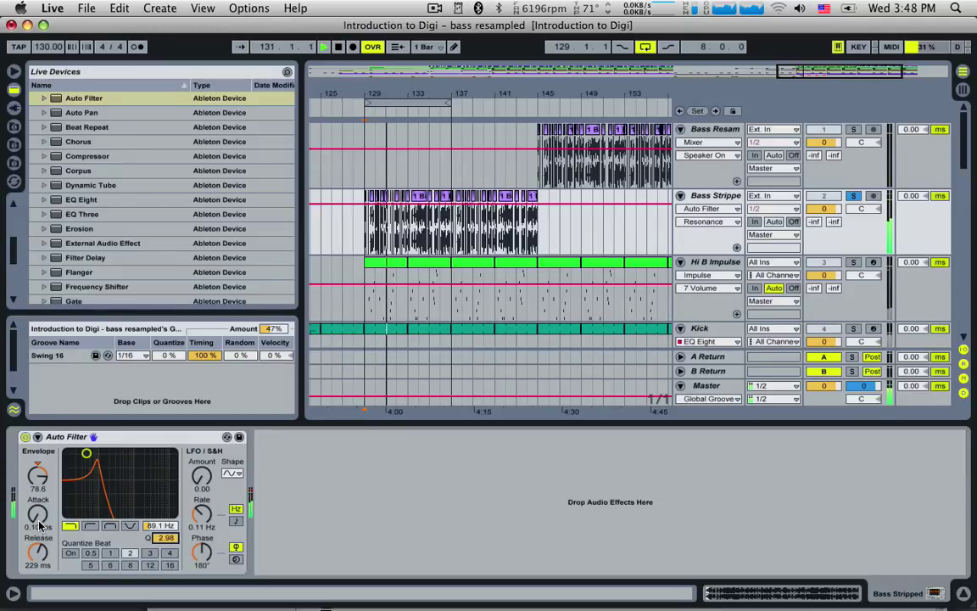
# - Raise Auto Filter's envelope amount to 127 and set the cutoff to 26.0 Hz, Q to 0.73 and release to about 90 ms
pyautogui.moveTo(86, 454); pyautogui.dragTo(38, 448)
pyautogui.click(38, 480)
pyautogui.moveTo(75, 493); pyautogui.dragTo(68, 498)
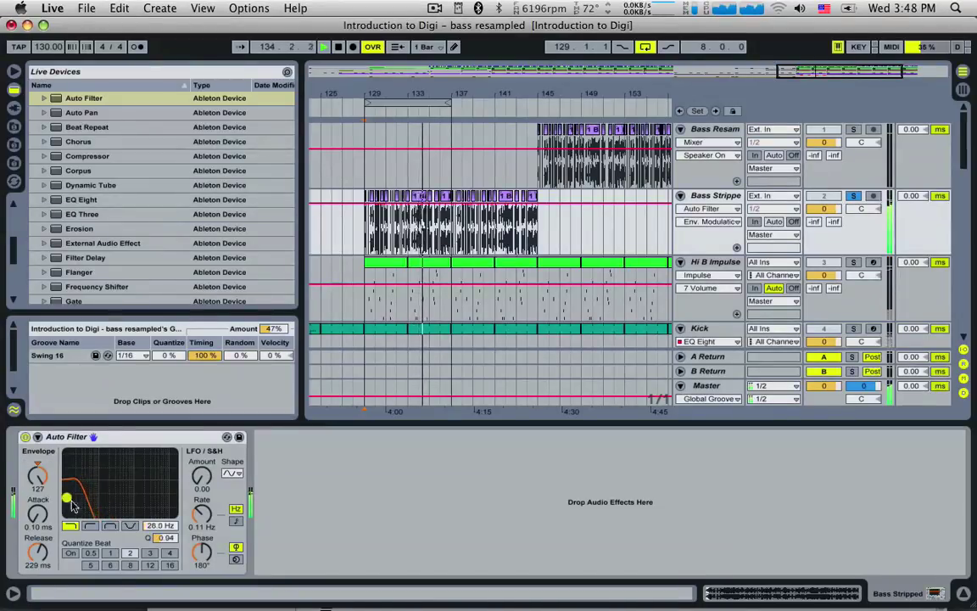
pyautogui.moveTo(160, 538)
pyautogui.mouseDown()
pyautogui.moveTo(160, 560)
pyautogui.moveTo(159, 546)
pyautogui.mouseUp()
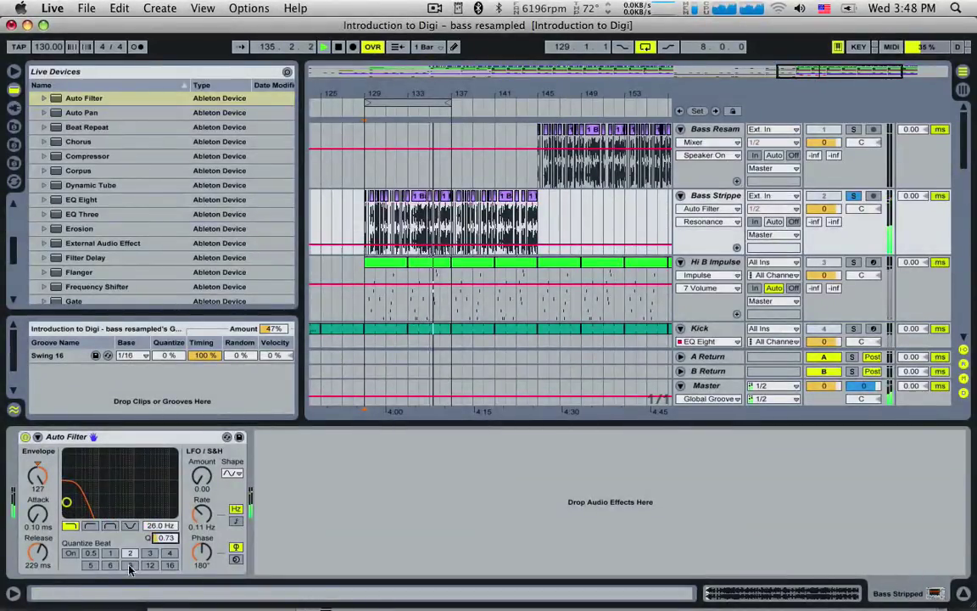
pyautogui.moveTo(38, 553)
pyautogui.mouseDown()
pyautogui.moveTo(39, 570)
pyautogui.moveTo(38, 556)
pyautogui.mouseUp()
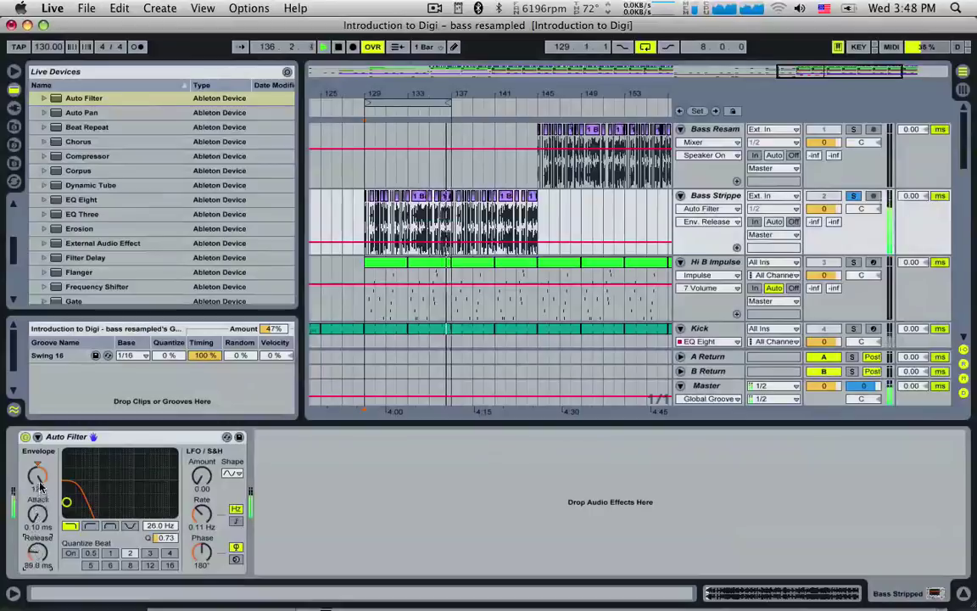
# - Lower Auto Filter's envelope amount on Bass Stripped to 103 and listen to the bass
pyautogui.moveTo(38, 476); pyautogui.dragTo(38, 539)
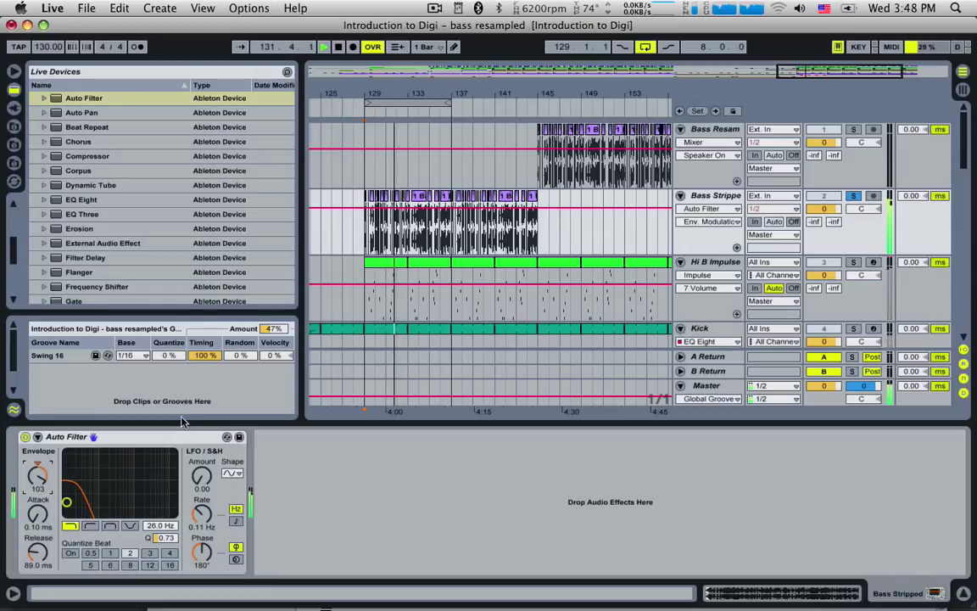
pyautogui.click(109, 437)
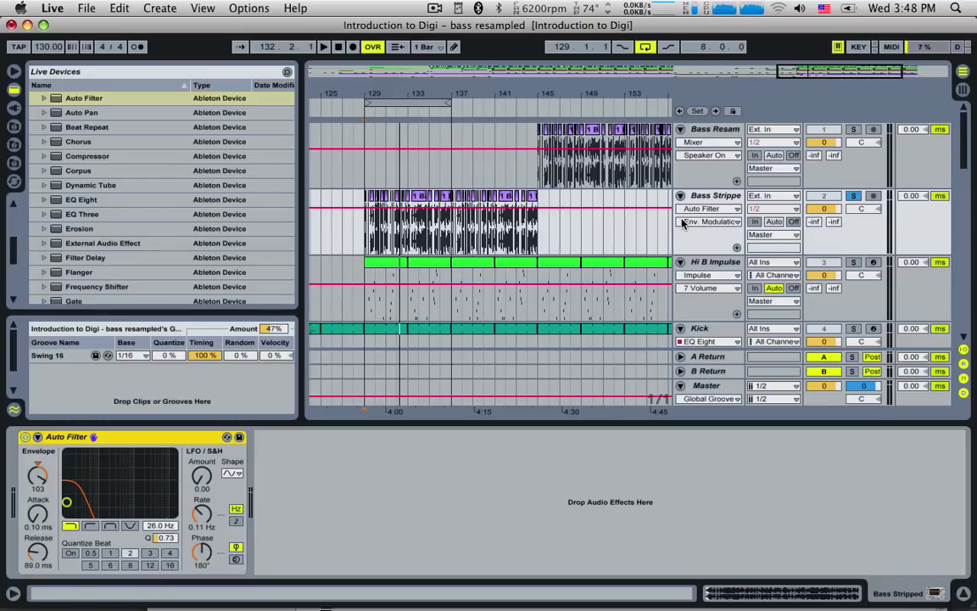
# - Insert a MIDI track below Bass Stripped and name it New Bass
pyautogui.click(712, 196)
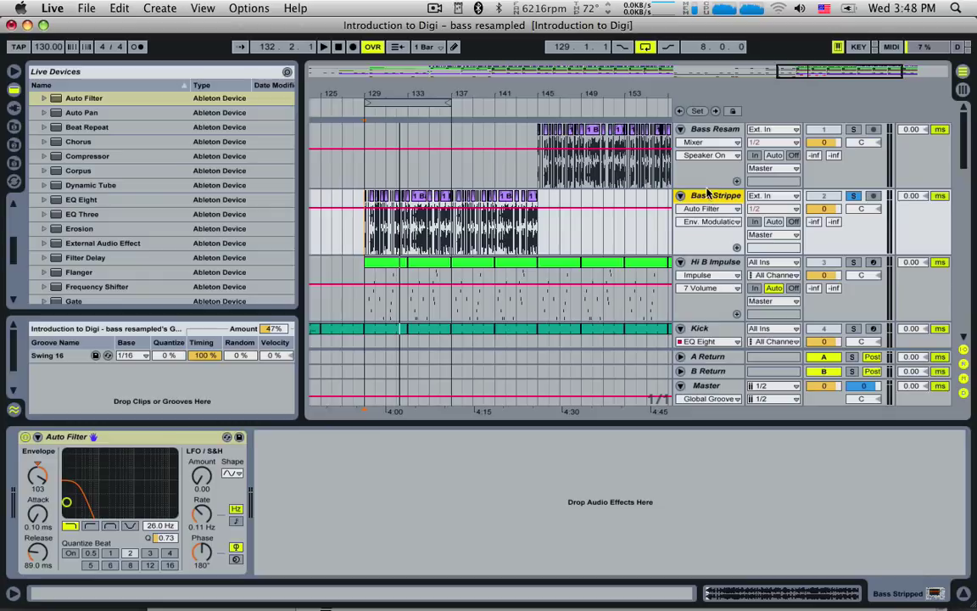
pyautogui.press('super+shift+t')
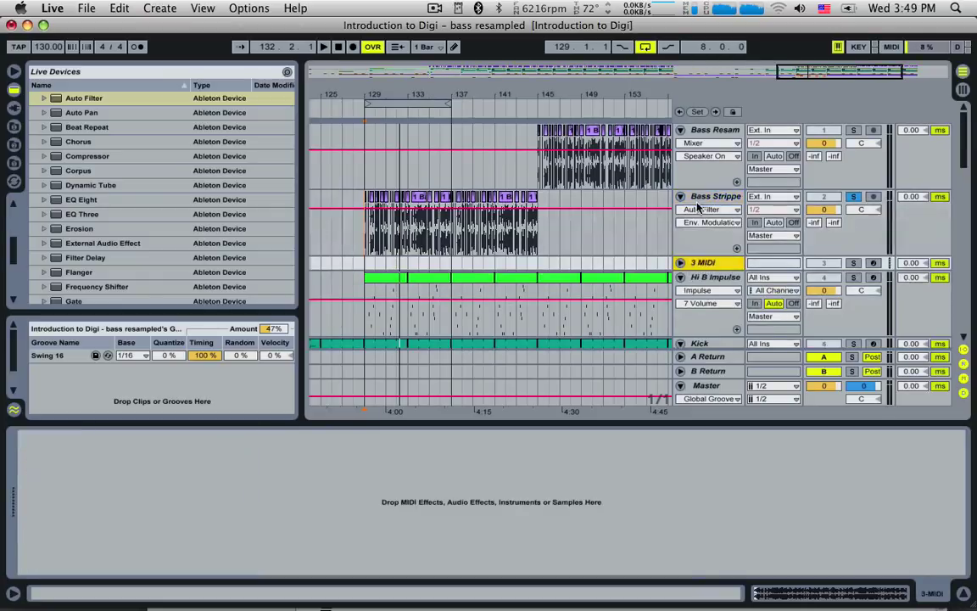
pyautogui.press('super+r')
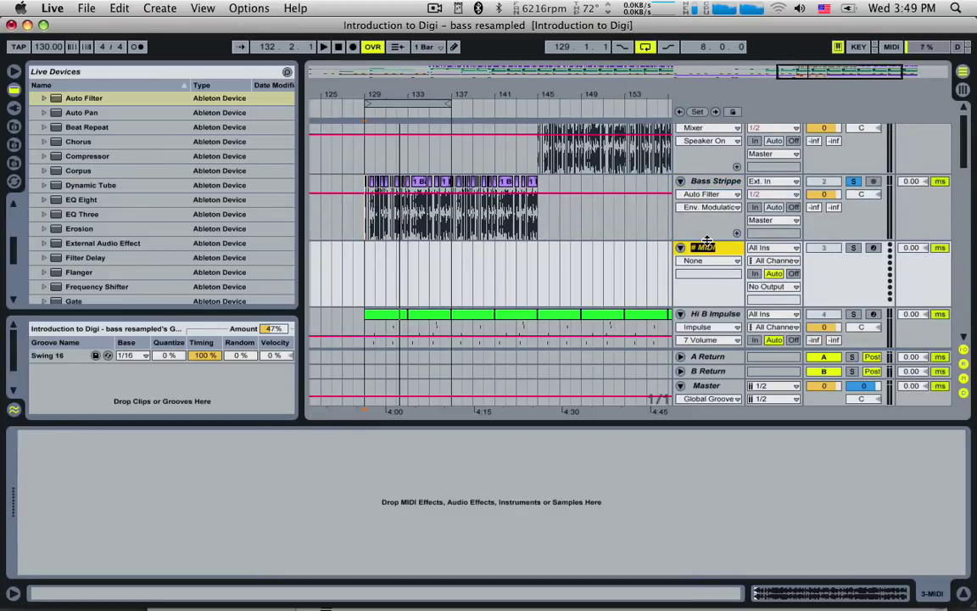
pyautogui.write('New Bass')
pyautogui.press('Return')
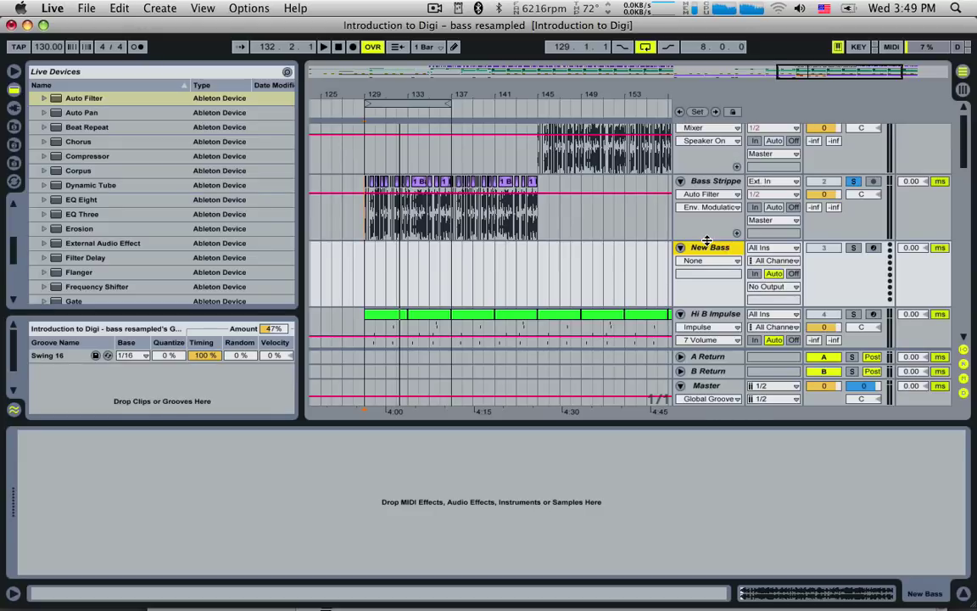
# - On Bass Stripped, set Auto Filter's cutoff to 265 Hz with Q 1.11, reset its envelope amount to 0.00, and audition the bass
pyautogui.click(694, 182)
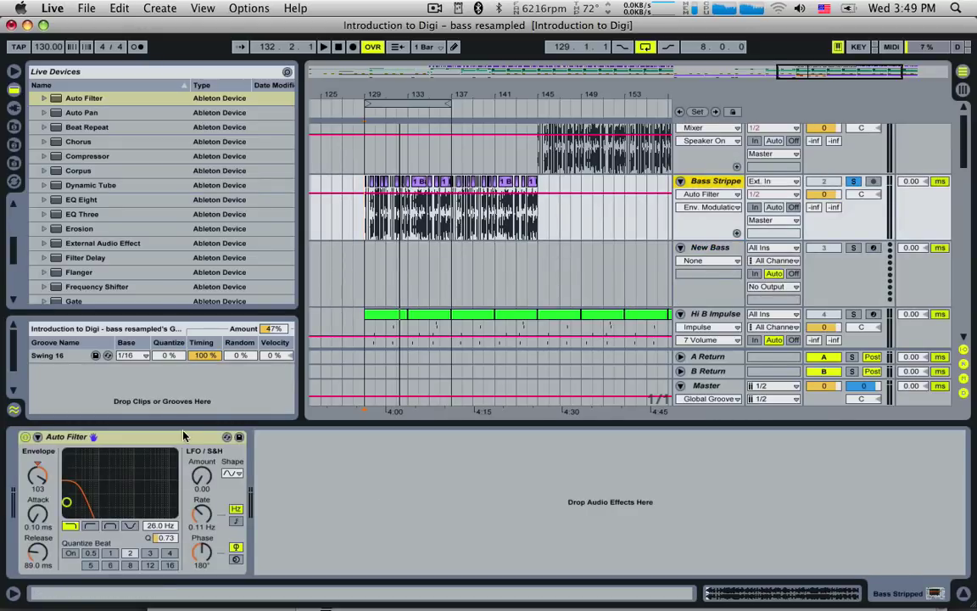
pyautogui.moveTo(67, 502); pyautogui.dragTo(103, 493)
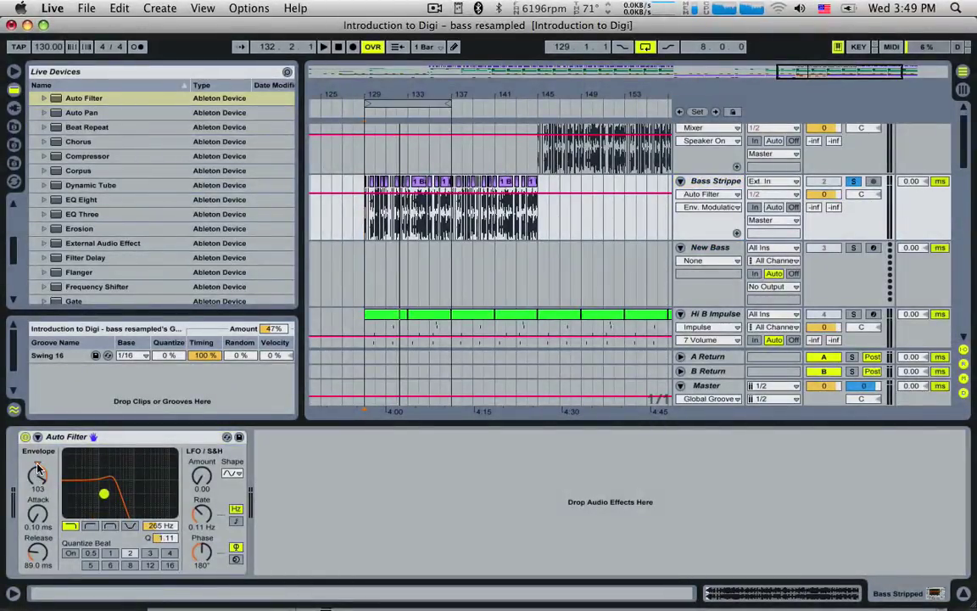
pyautogui.click(38, 472)
pyautogui.press('Delete')
pyautogui.press('space')
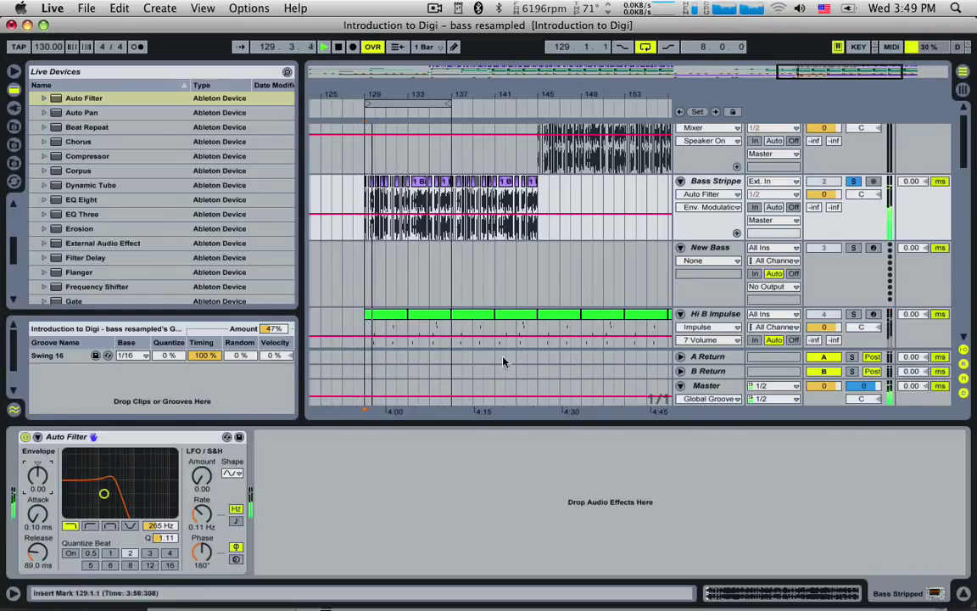
pyautogui.press('space')
# - Try loop lengths of two and eight bars from bar 129, return to two bars, and play the loop
pyautogui.moveTo(367, 272); pyautogui.dragTo(392, 274)
pyautogui.moveTo(447, 105); pyautogui.dragTo(387, 105)
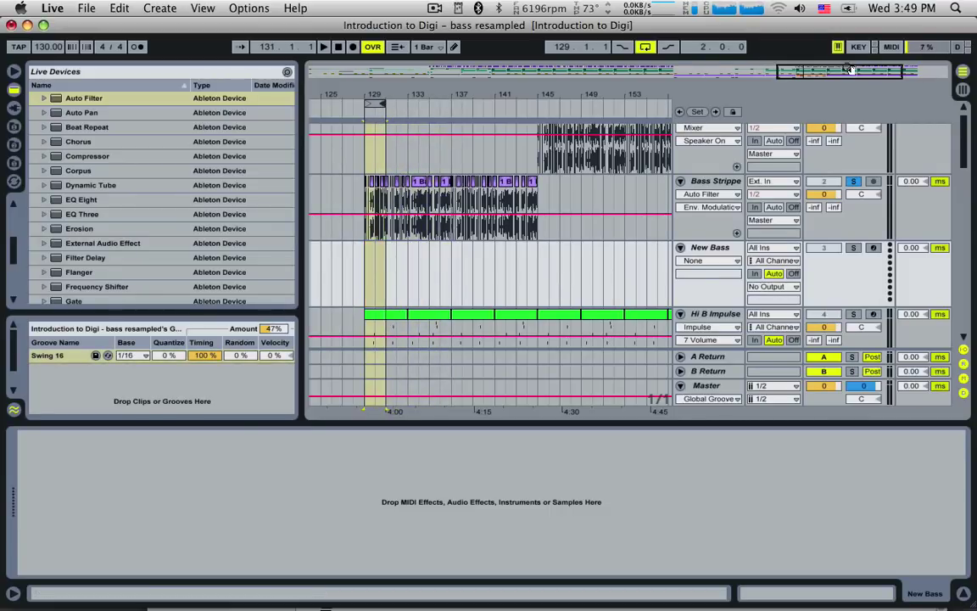
pyautogui.moveTo(848, 70); pyautogui.dragTo(628, 103)
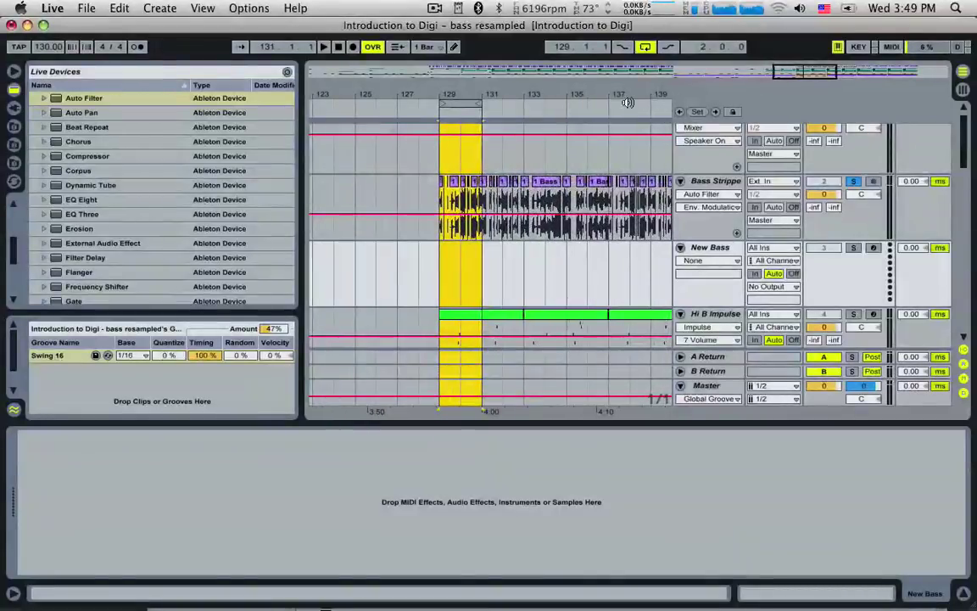
pyautogui.moveTo(498, 108); pyautogui.dragTo(481, 105)
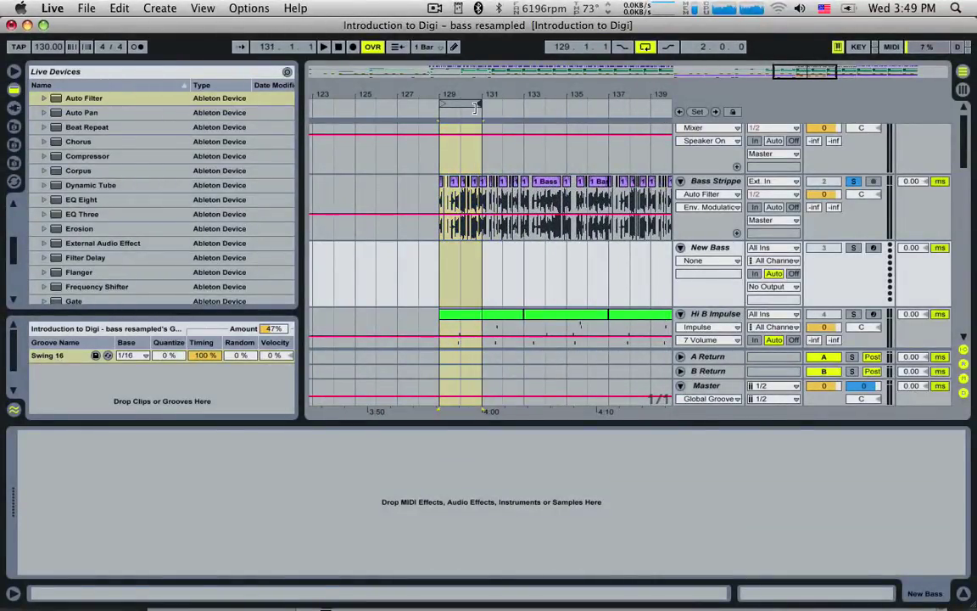
pyautogui.moveTo(440, 272); pyautogui.dragTo(557, 271)
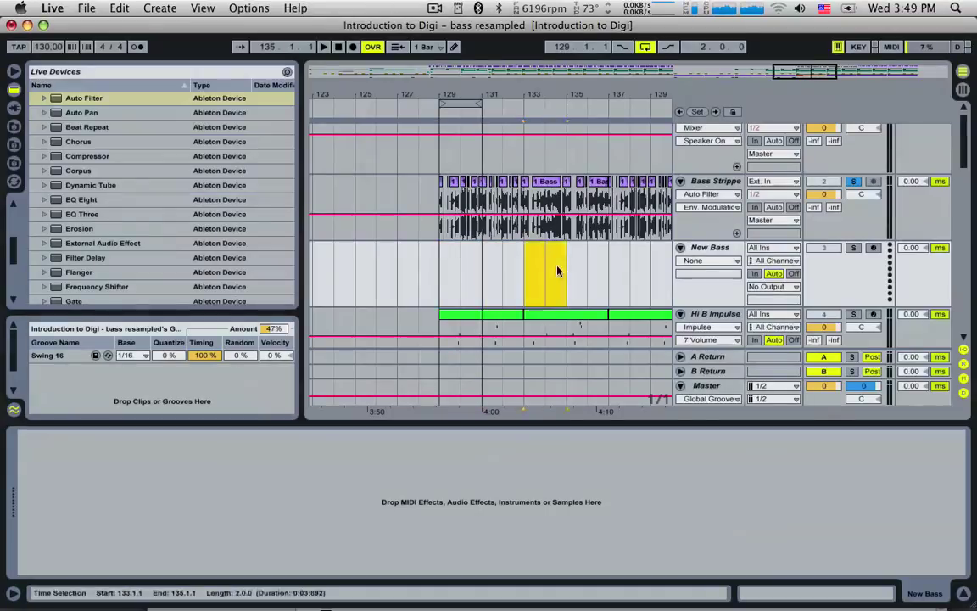
pyautogui.click(445, 276)
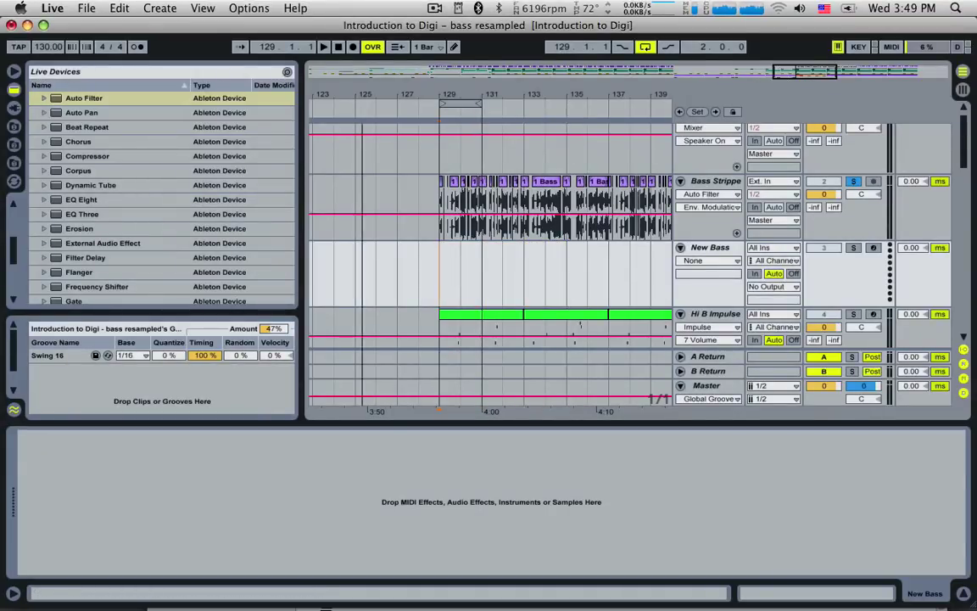
pyautogui.moveTo(482, 100); pyautogui.dragTo(527, 106)
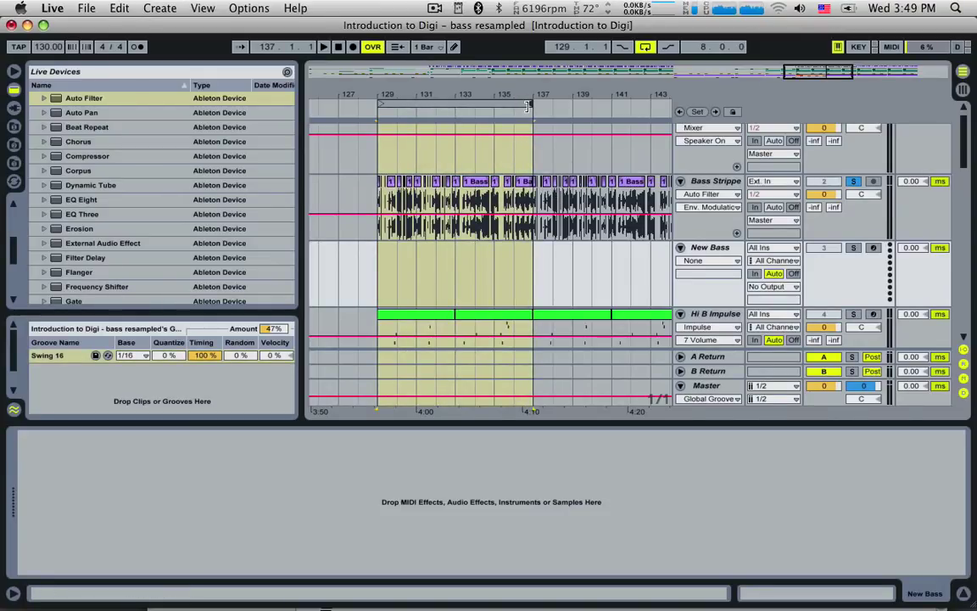
pyautogui.moveTo(532, 103); pyautogui.dragTo(408, 111)
pyautogui.moveTo(812, 75); pyautogui.dragTo(804, 119)
pyautogui.press('space')
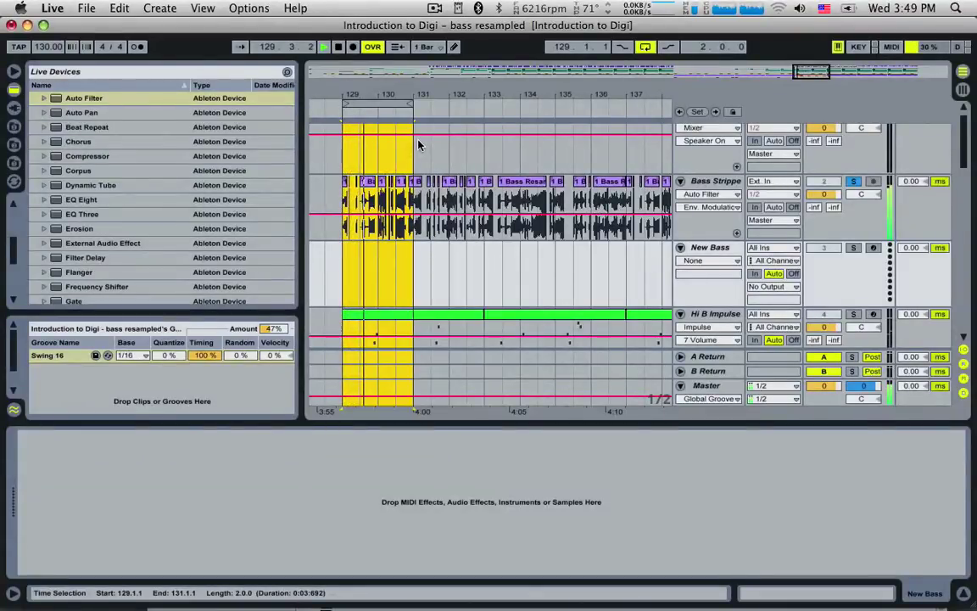
# - Shorten the loop to one bar at bar 129 and audition it
pyautogui.moveTo(412, 104); pyautogui.dragTo(377, 103)
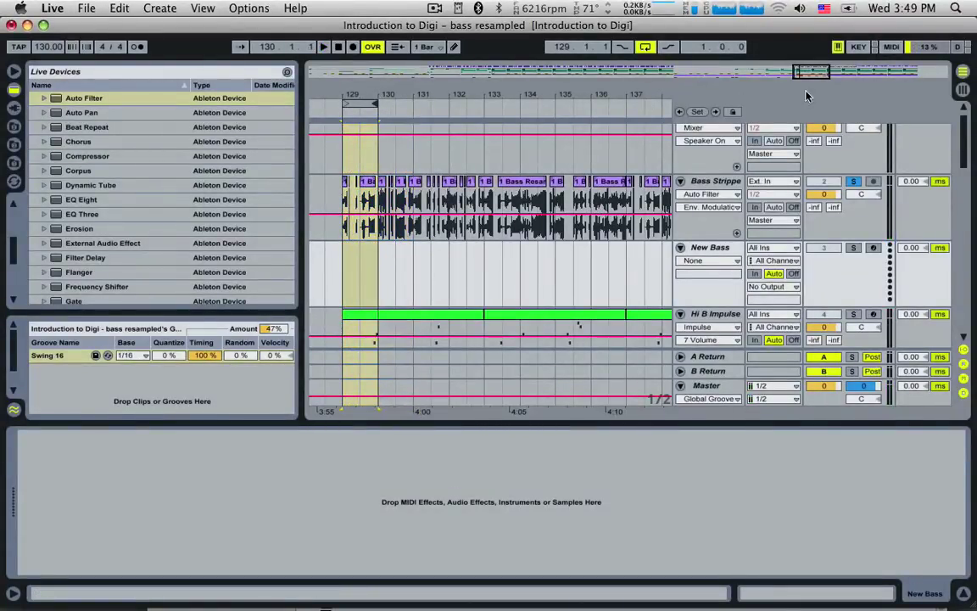
pyautogui.press('space')
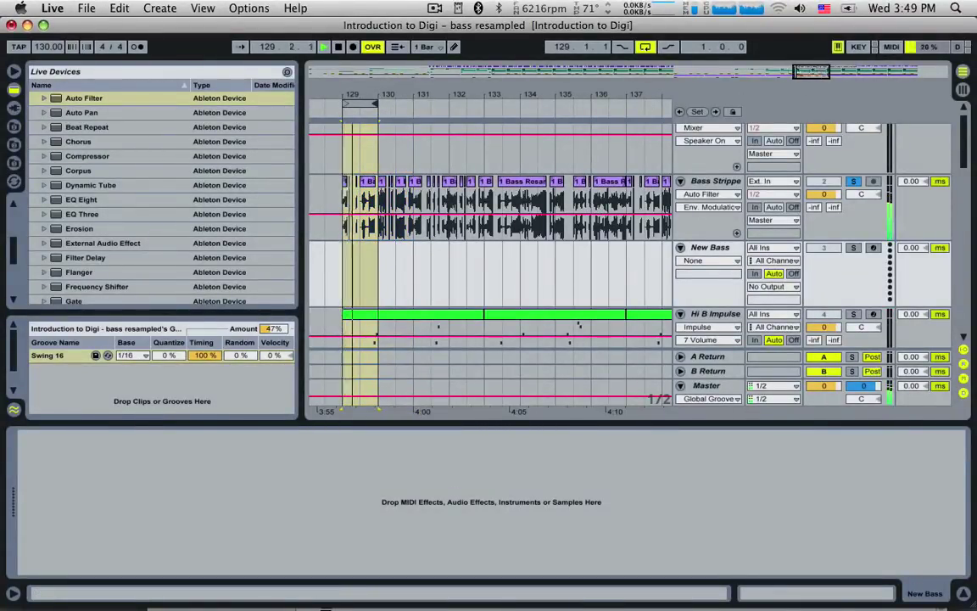
pyautogui.moveTo(819, 72); pyautogui.dragTo(813, 72)
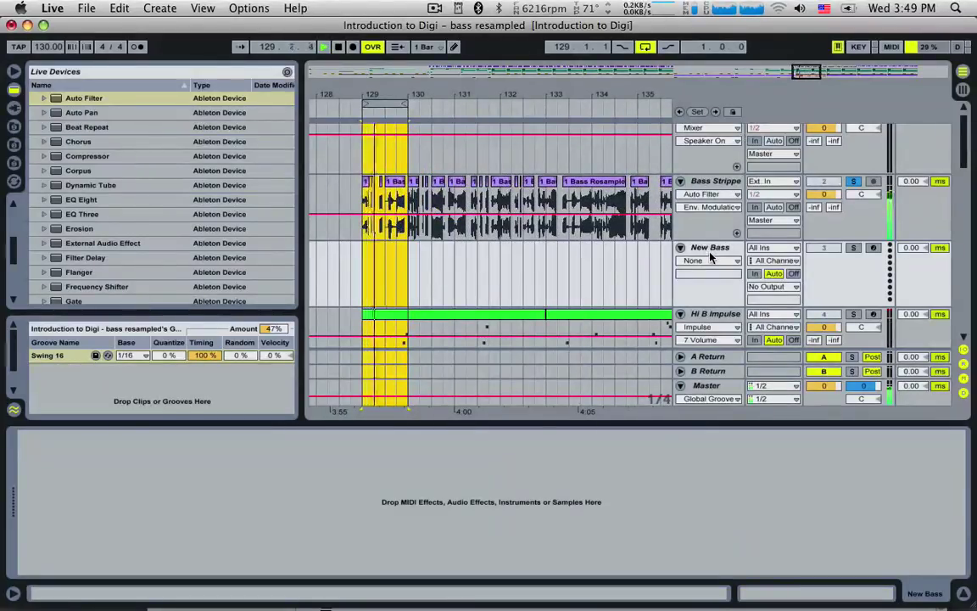
pyautogui.press('space')
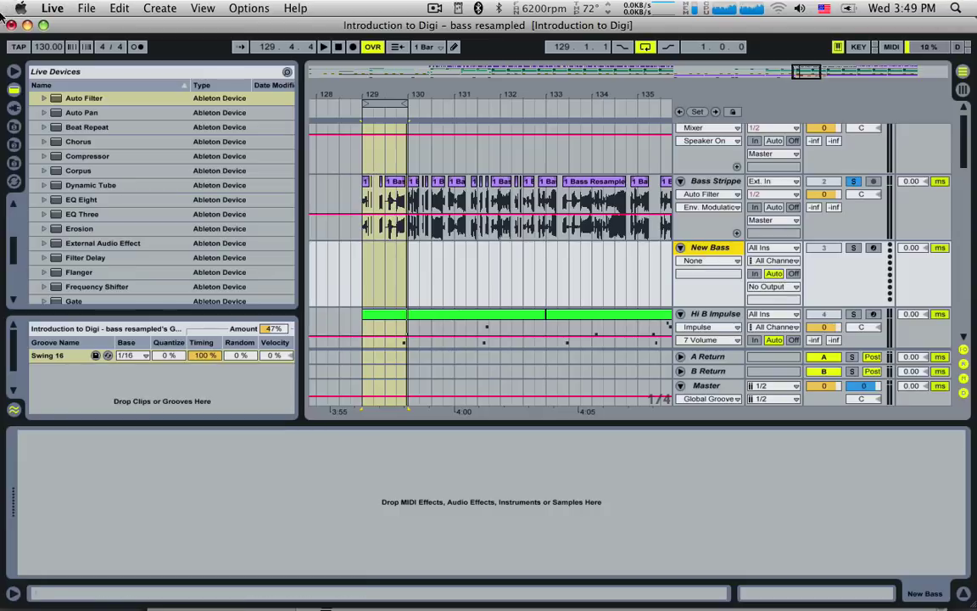
# - Load the Analog instrument on New Bass and choose the sawtooth shape for oscillator 1
pyautogui.scroll(5, 83, 176)
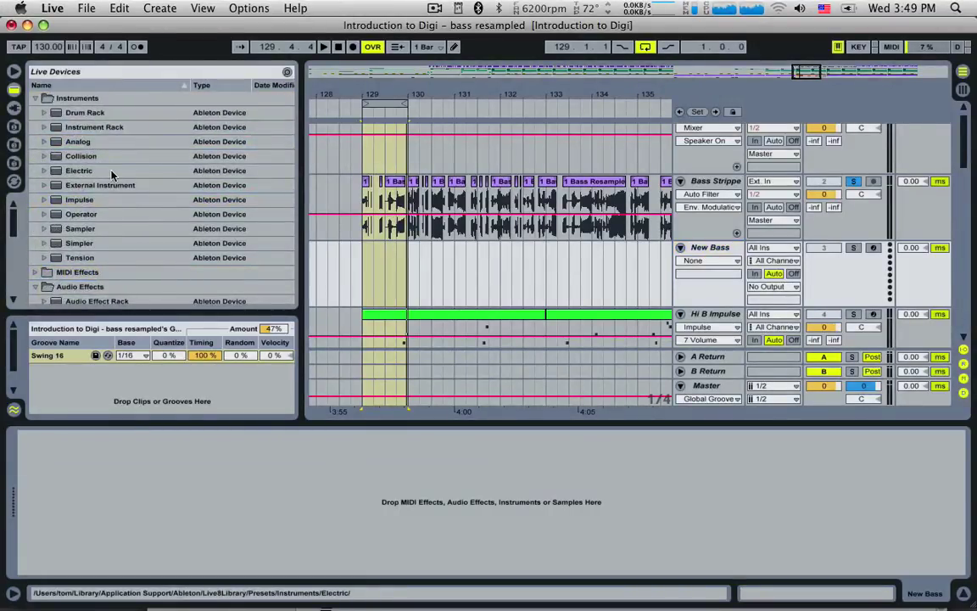
pyautogui.doubleClick(77, 144)
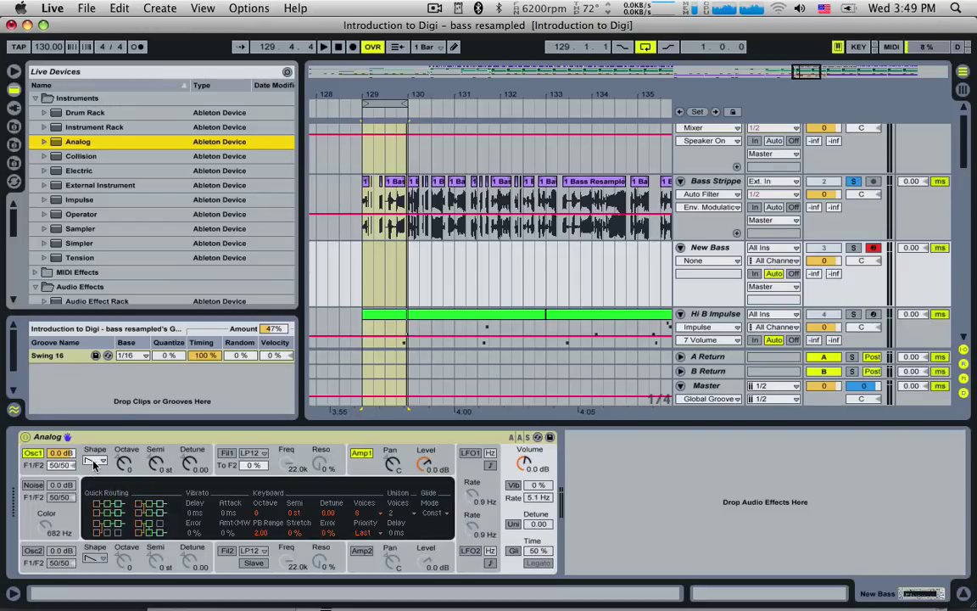
pyautogui.click(94, 463)
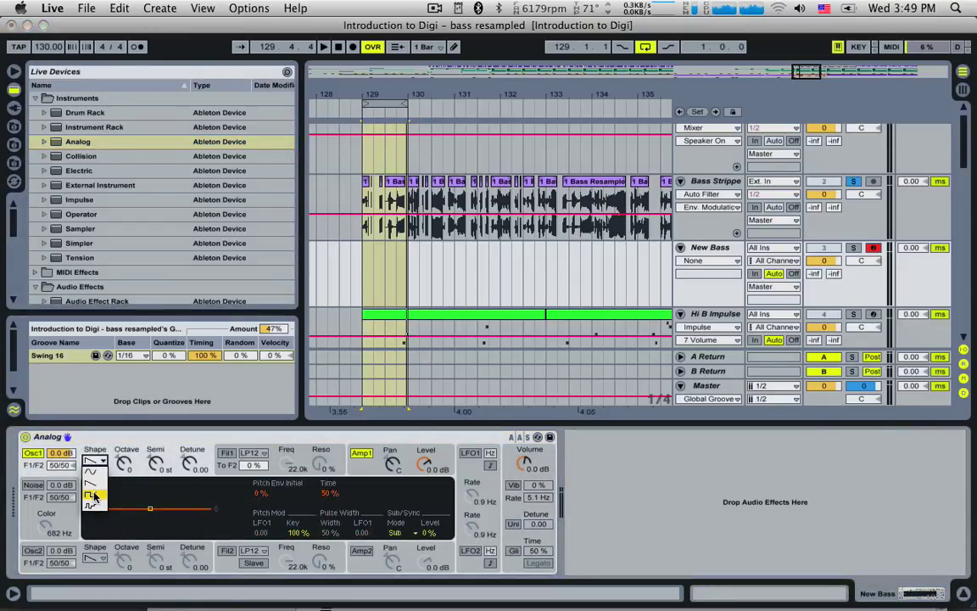
pyautogui.click(92, 489)
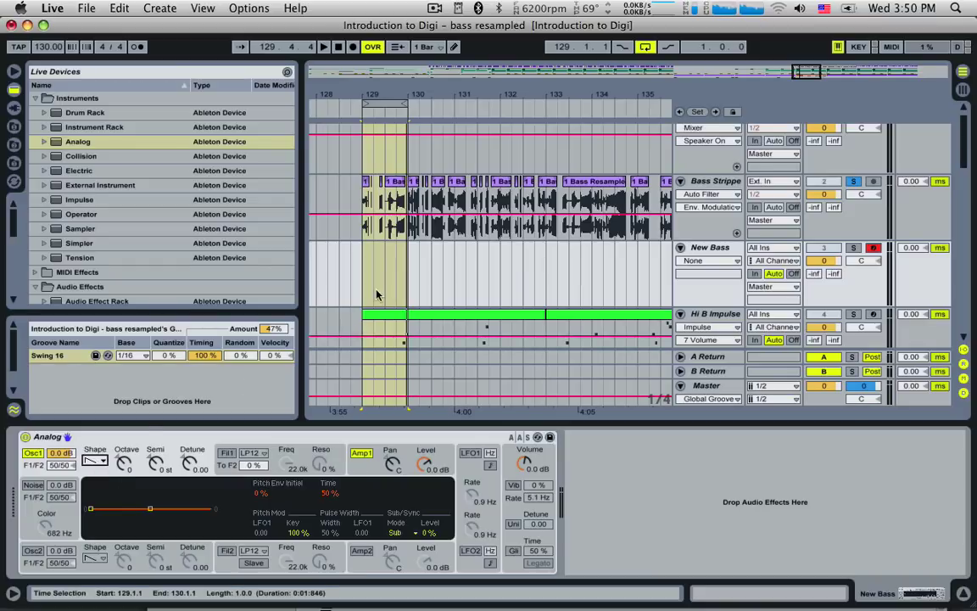
# - Create an empty one-bar MIDI clip on New Bass from bar 129 to 130
pyautogui.moveTo(372, 288)
pyautogui.mouseDown()
pyautogui.moveTo(414, 279)
pyautogui.moveTo(366, 284)
pyautogui.mouseUp()
pyautogui.click(412, 279)
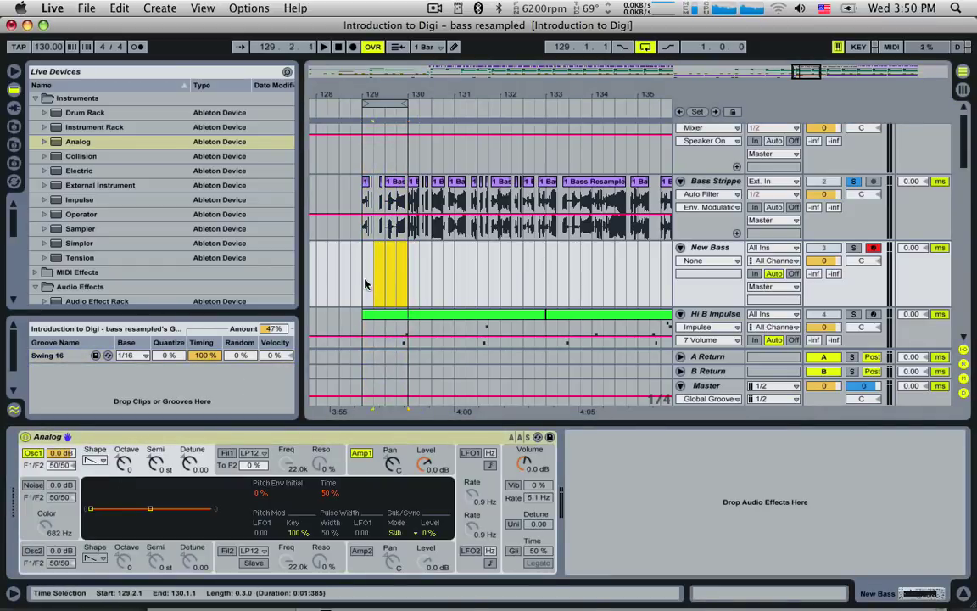
pyautogui.press('super+shift+m')
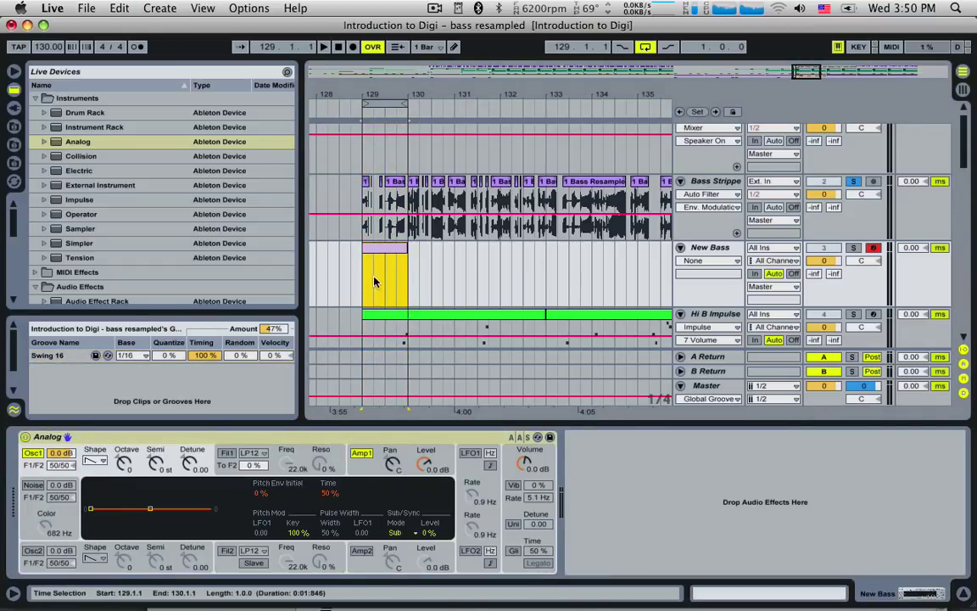
# - Add a short G2 note at the start of the New Bass clip and solo New Bass together with Bass Stripped
pyautogui.doubleClick(375, 282)
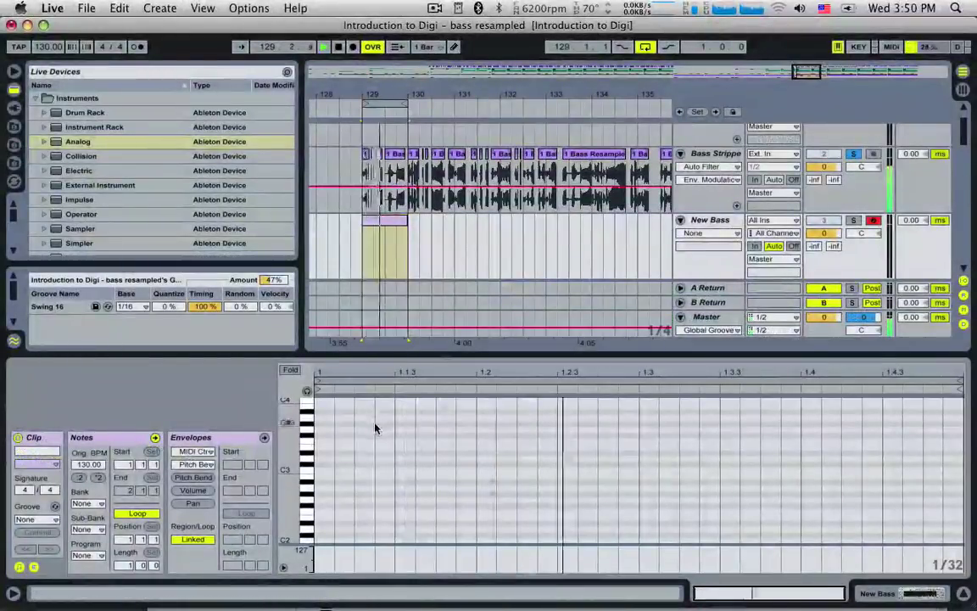
pyautogui.doubleClick(325, 500)
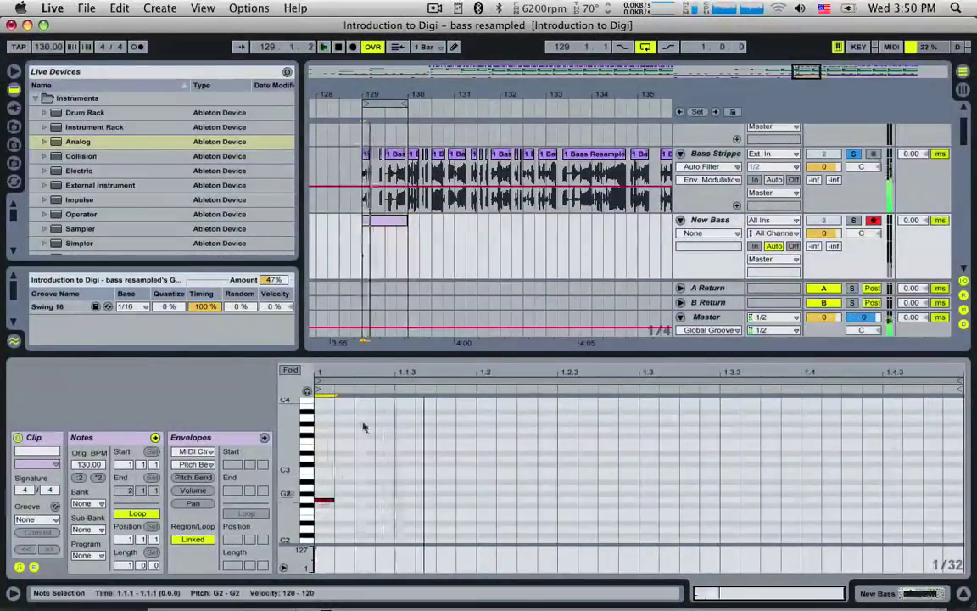
pyautogui.keyDown('super'); pyautogui.click(853, 220); pyautogui.keyUp('super')
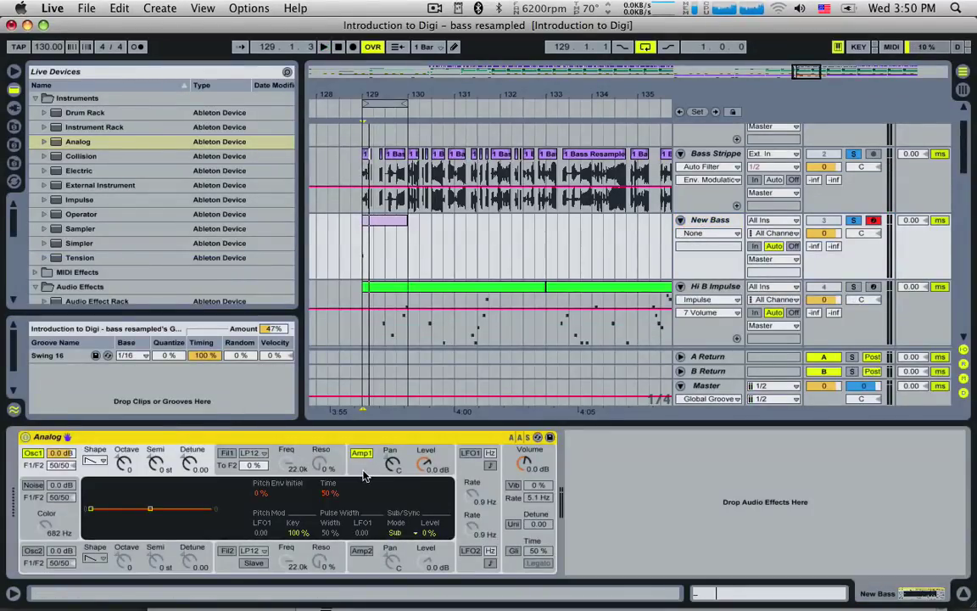
# - Set Analog's Amp1 envelope to a 5 ms release and a sustain of 1.00, auditioning the sound
pyautogui.click(364, 474)
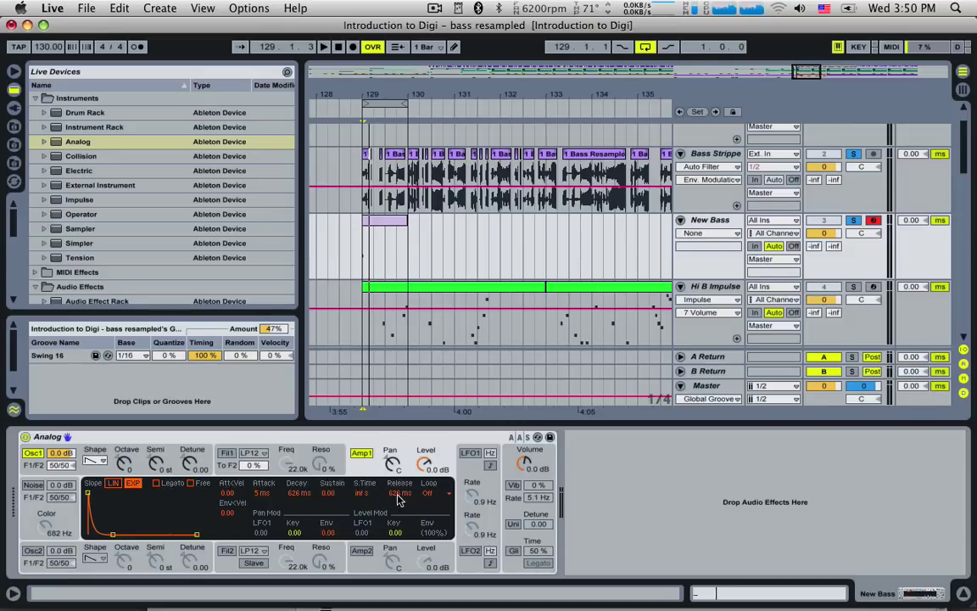
pyautogui.click(398, 494)
pyautogui.press('space')
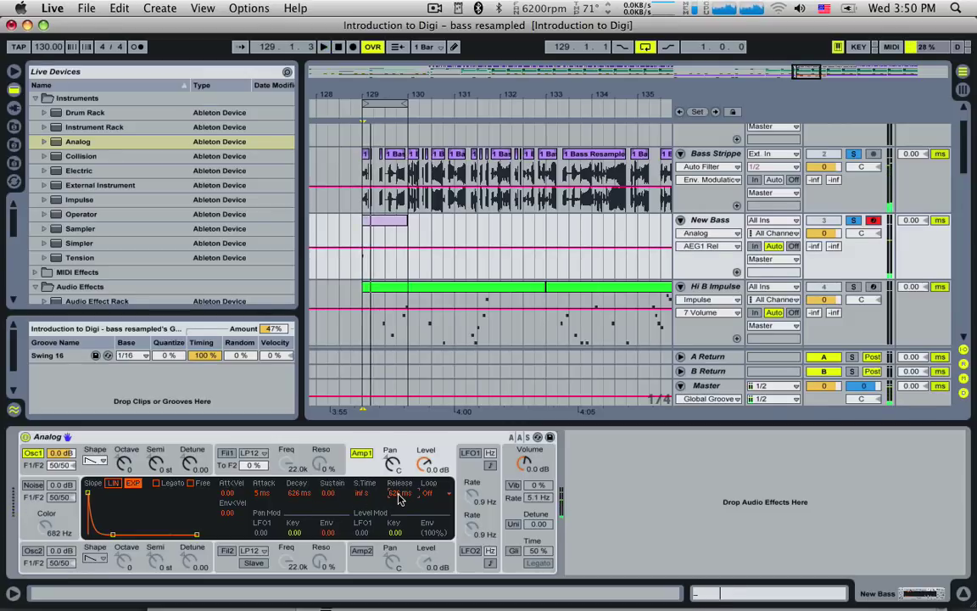
pyautogui.moveTo(398, 492); pyautogui.dragTo(398, 543)
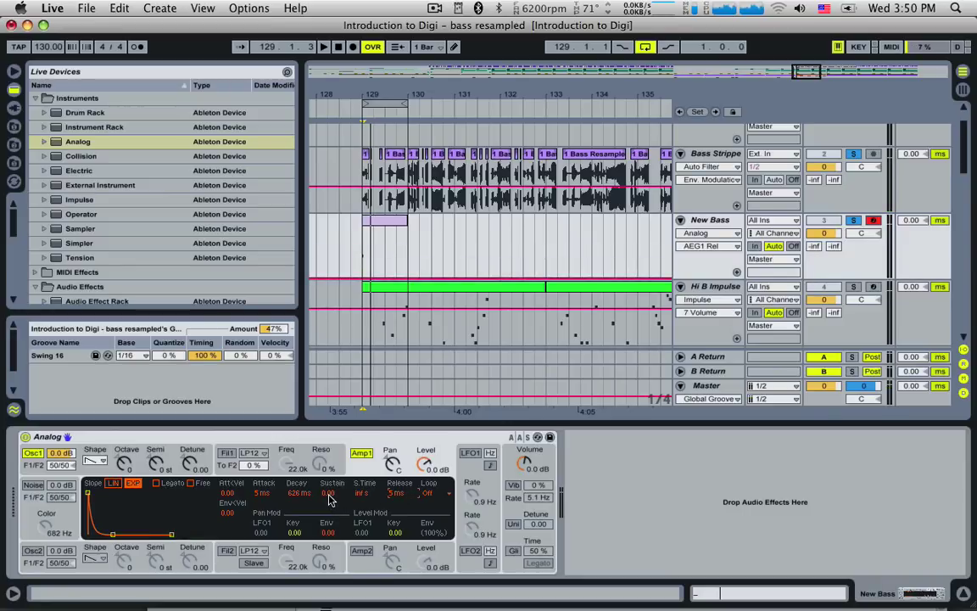
pyautogui.moveTo(329, 493); pyautogui.dragTo(328, 406)
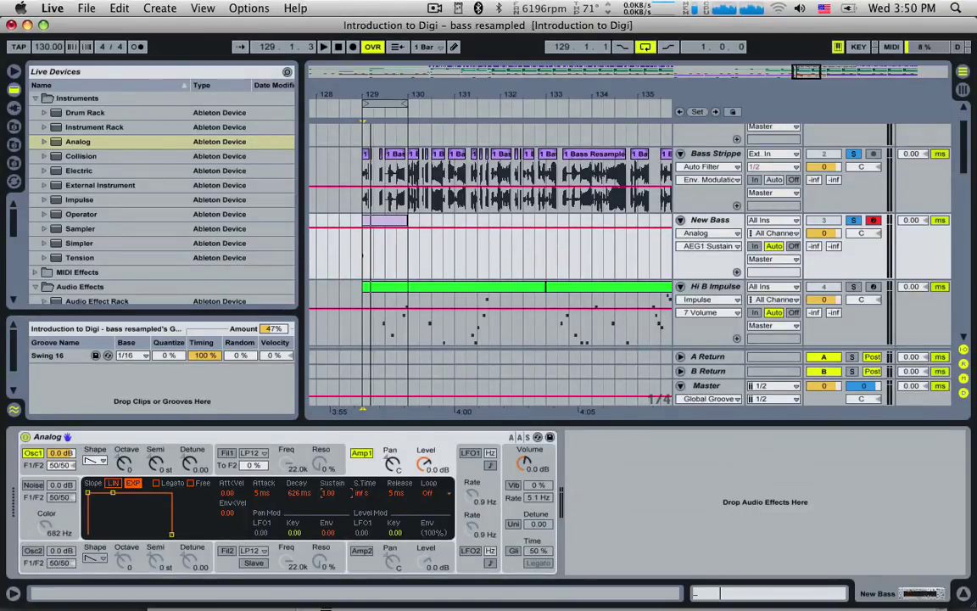
pyautogui.press('space')
# - Lengthen the G2 note in the New Bass clip so that it ends at 1.3.4
pyautogui.doubleClick(373, 221)
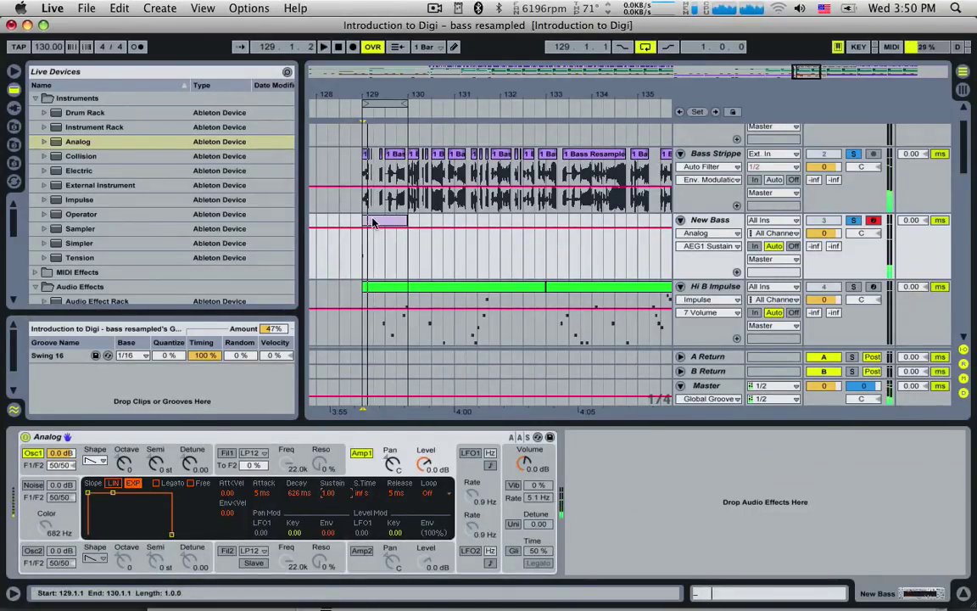
pyautogui.press('space')
pyautogui.moveTo(330, 501); pyautogui.dragTo(754, 501)
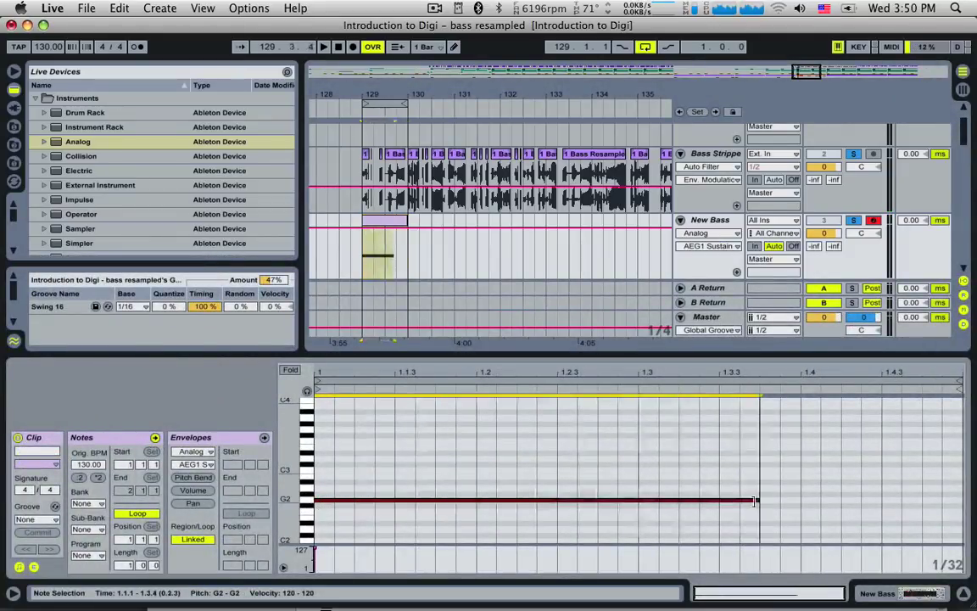
# - Shorten the G2 note to a 1/32 note and add matching short G2 notes at 1.1.2, 1.1.3 and 1.1.4
pyautogui.press('space')
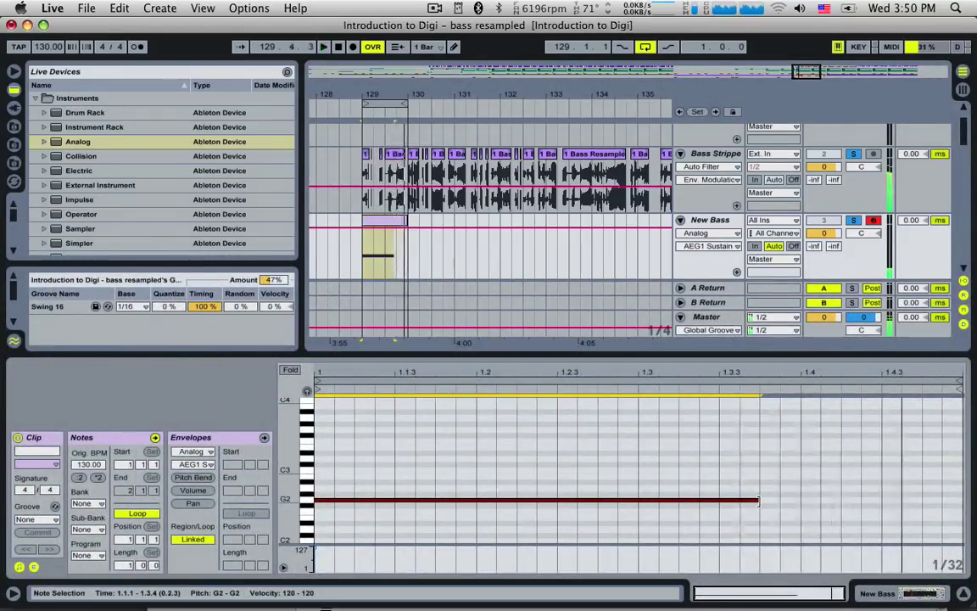
pyautogui.moveTo(757, 501); pyautogui.dragTo(339, 499)
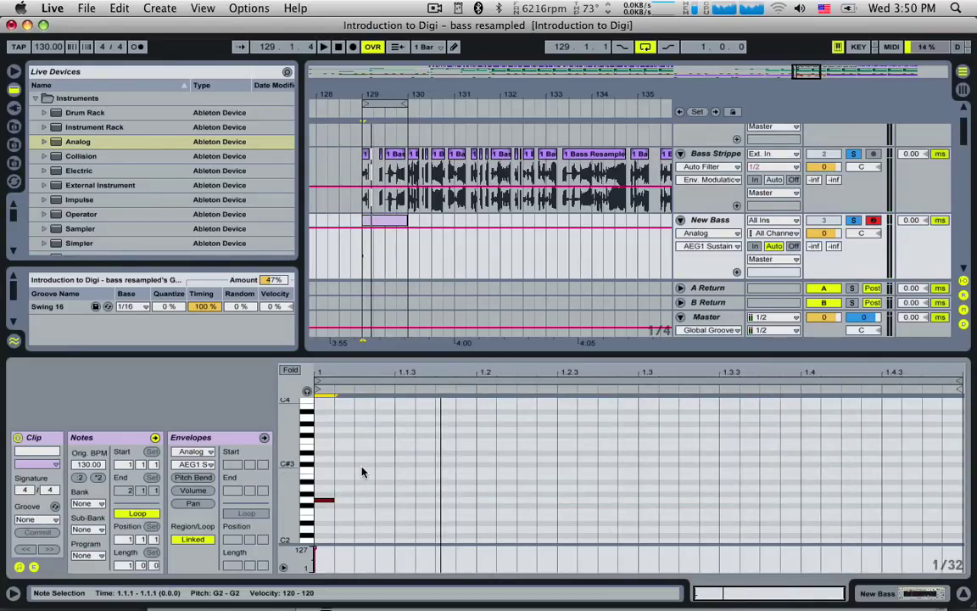
pyautogui.click(854, 221)
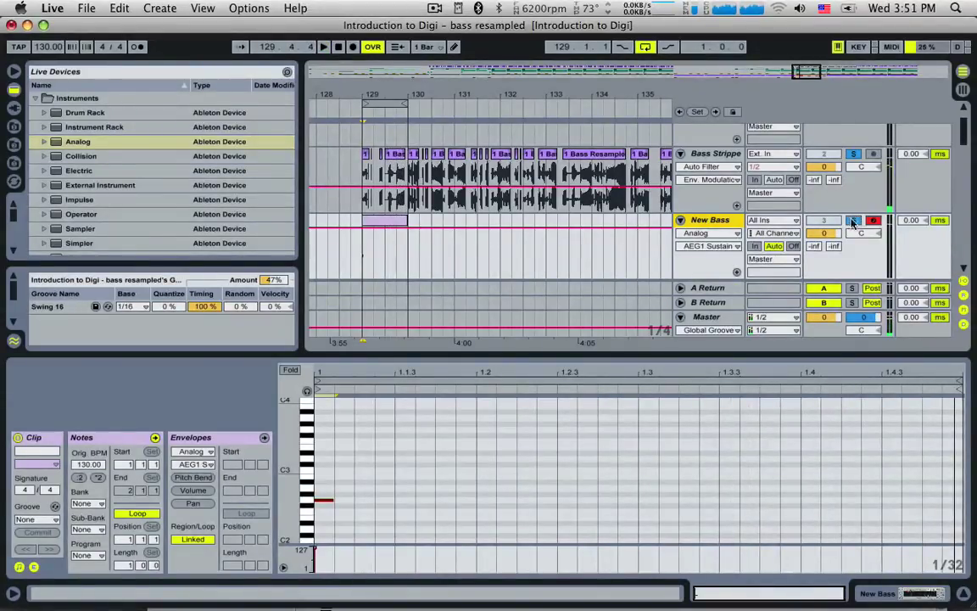
pyautogui.doubleClick(363, 500)
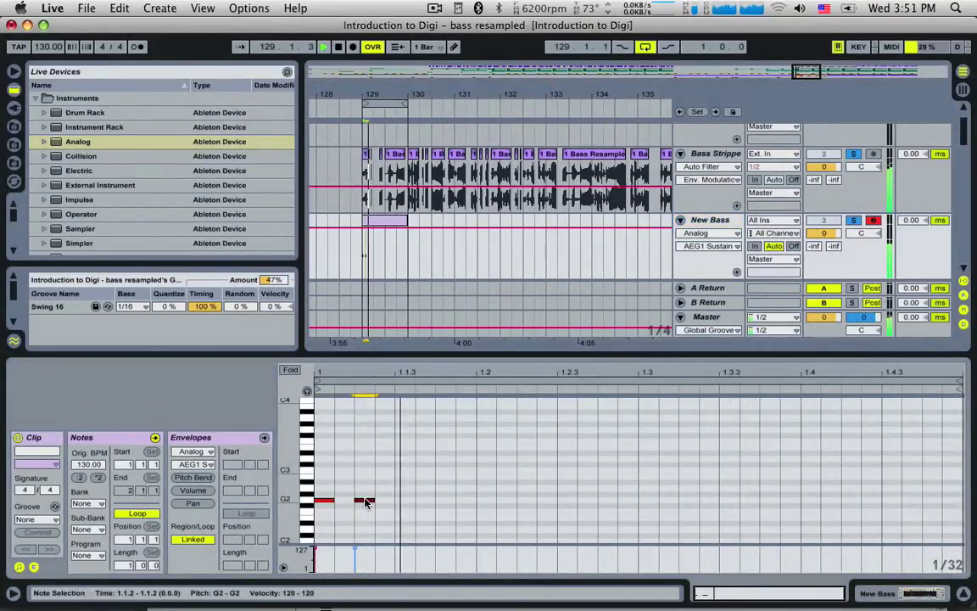
pyautogui.doubleClick(404, 500)
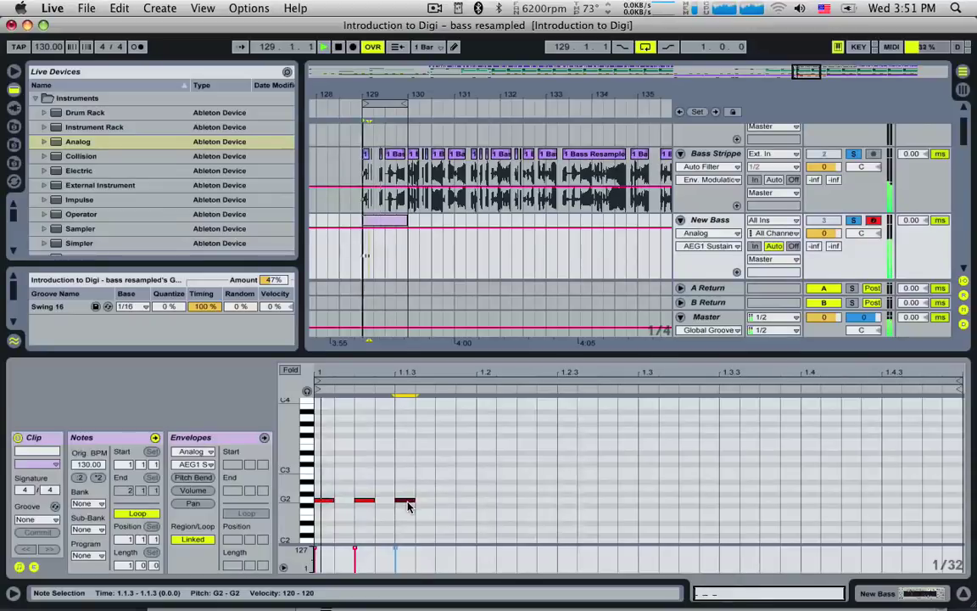
pyautogui.doubleClick(445, 500)
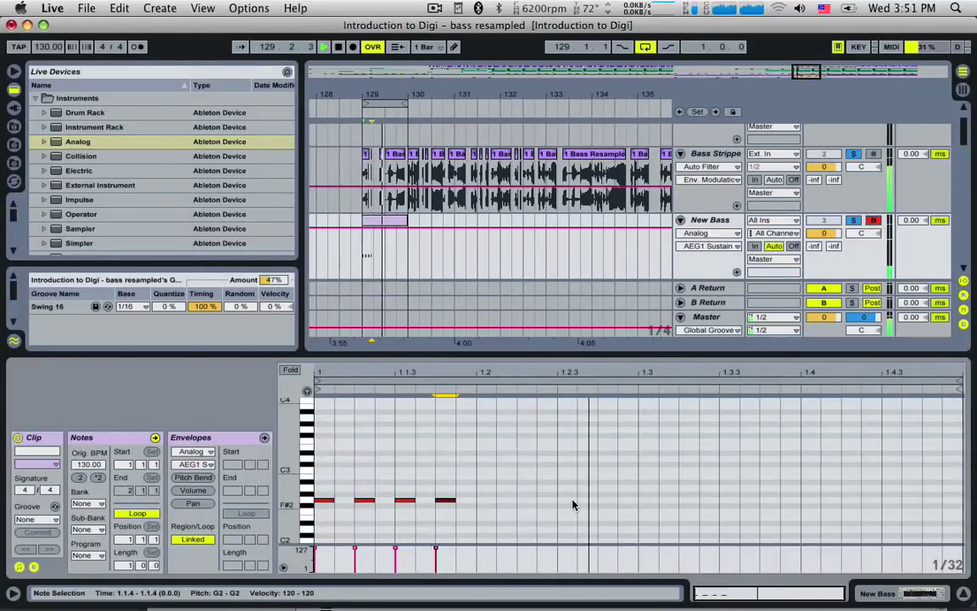
# - Add short G2 notes at 1.2.3 and 1.3.2, plus a G2 note at 1.4.1 lengthened to about three sixteenths
pyautogui.doubleClick(566, 500)
pyautogui.doubleClick(587, 501)
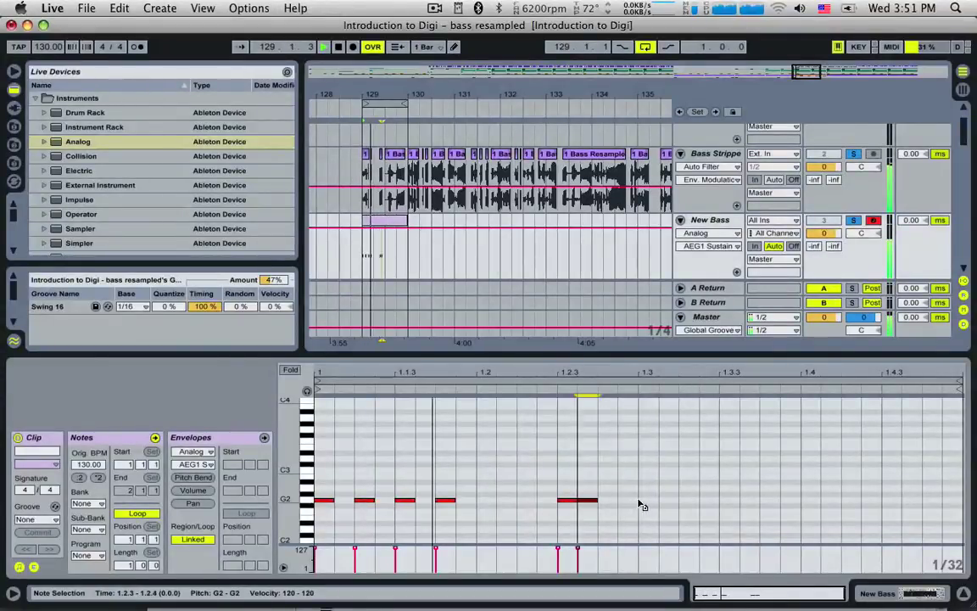
pyautogui.moveTo(640, 501); pyautogui.dragTo(573, 501)
pyautogui.click(688, 501)
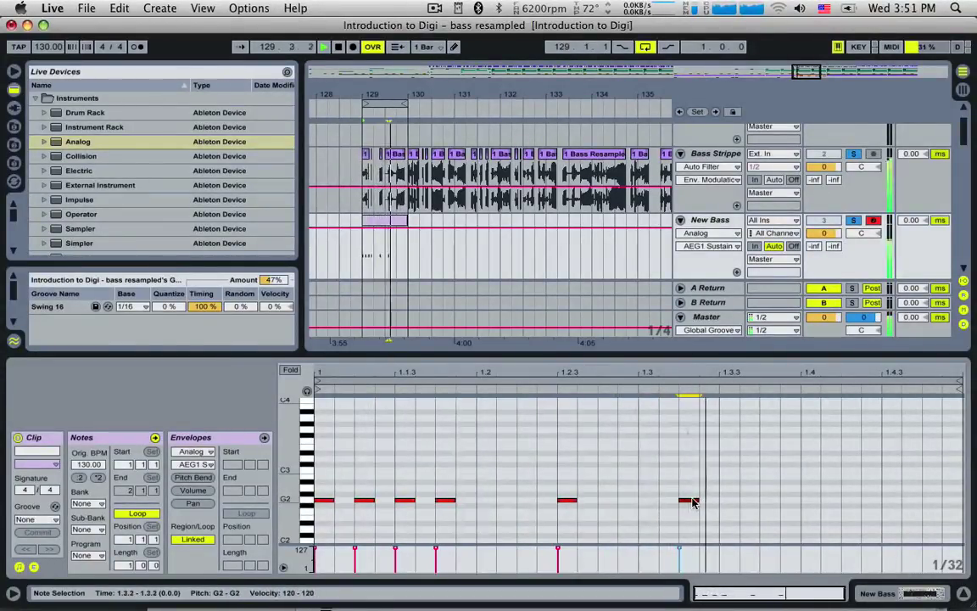
pyautogui.doubleClick(810, 502)
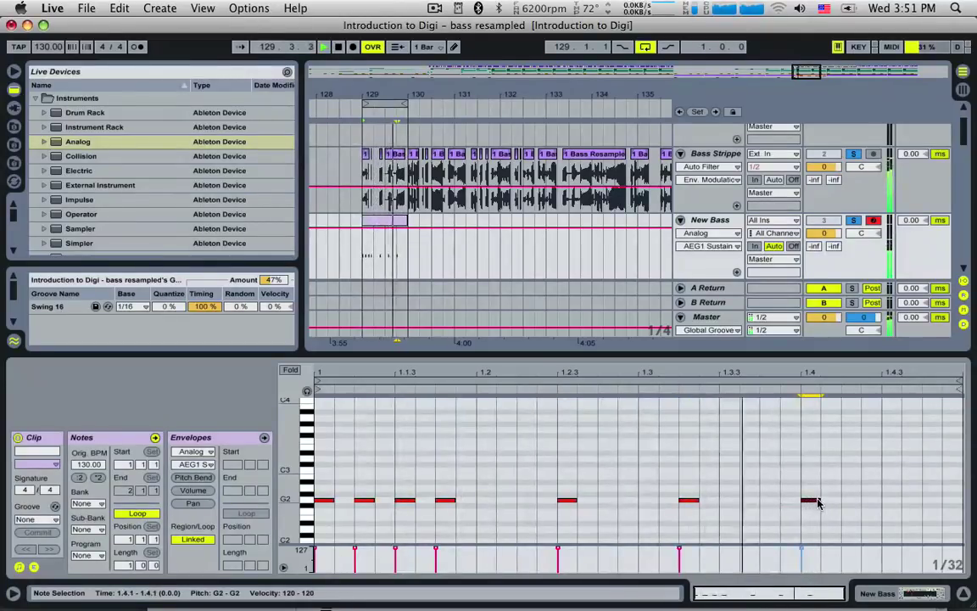
pyautogui.moveTo(816, 503); pyautogui.dragTo(920, 501)
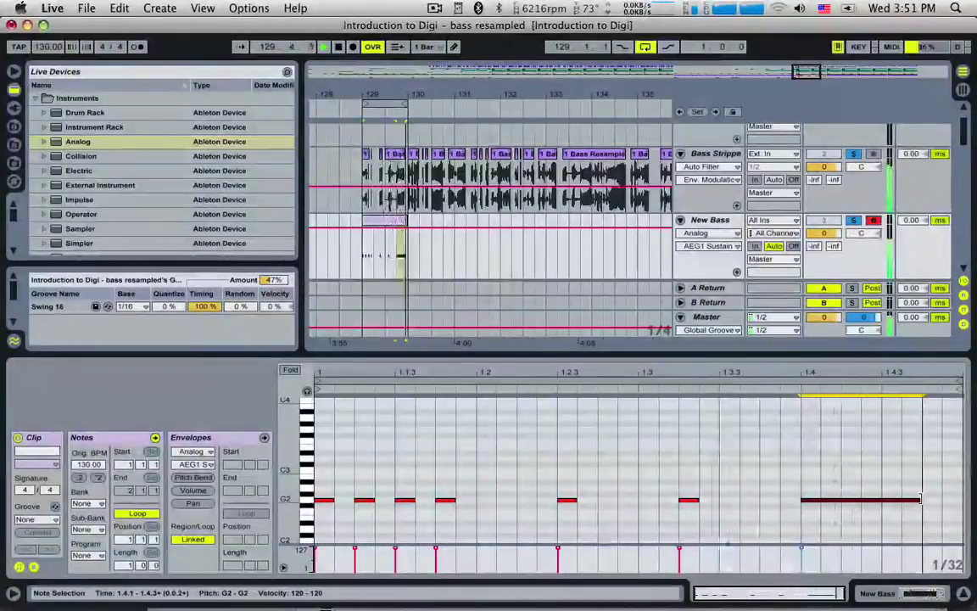
pyautogui.click(262, 326)
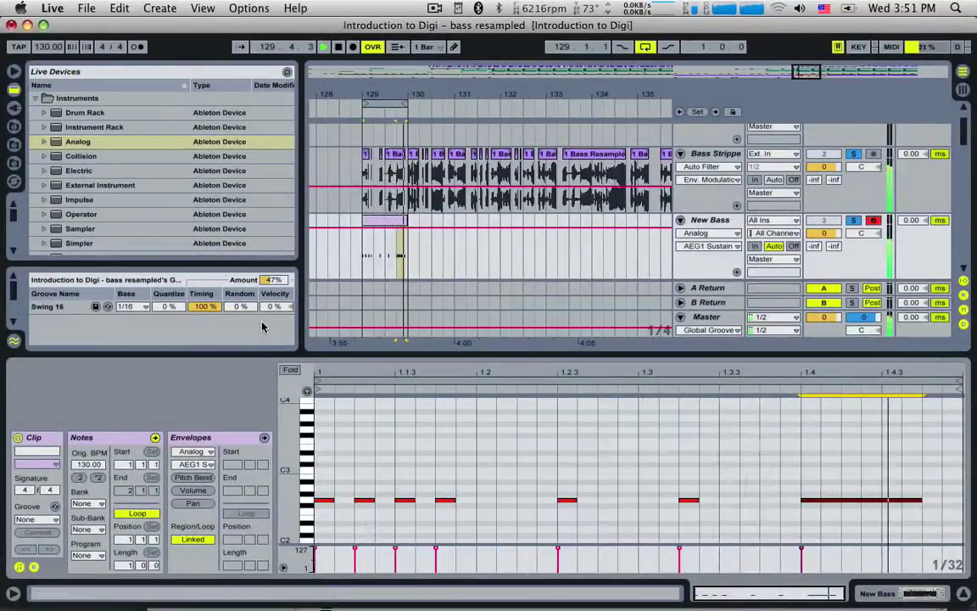
# - Move the one-bar loop to bar 130 and audition that bar
pyautogui.press('space')
pyautogui.moveTo(382, 101); pyautogui.dragTo(428, 101)
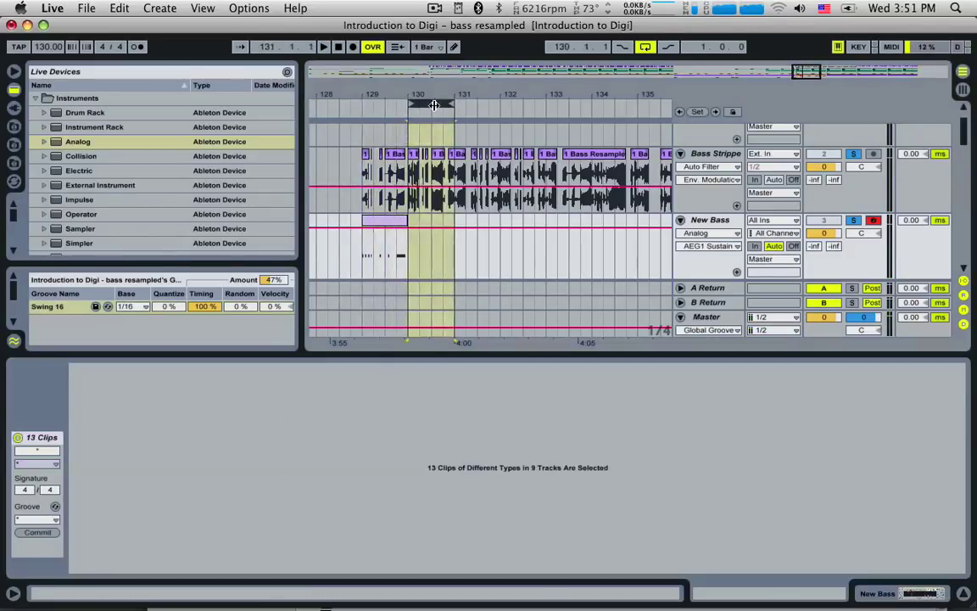
pyautogui.press('space')
pyautogui.click(411, 202)
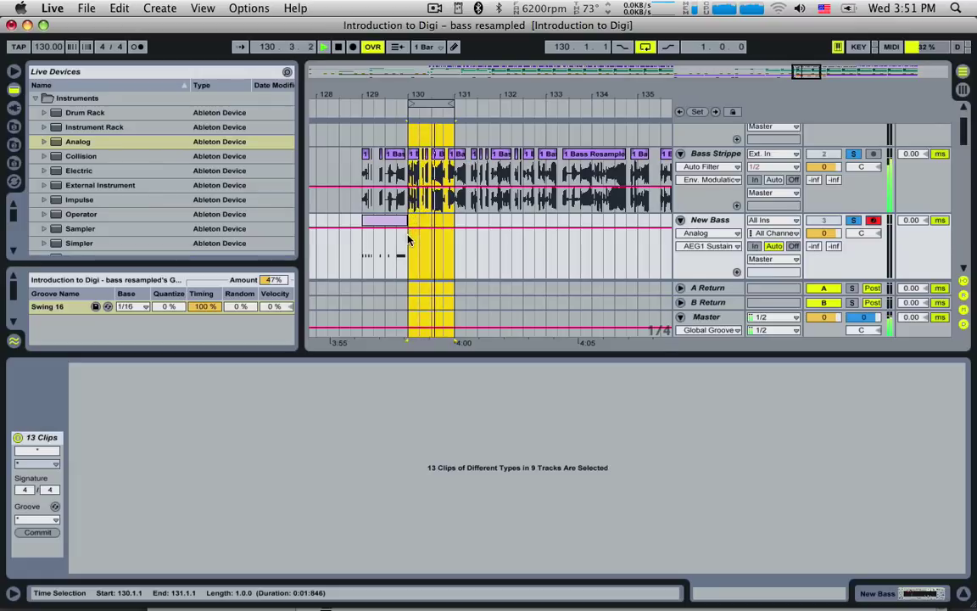
pyautogui.press('space')
# - Create an empty one-bar MIDI clip on New Bass from bar 130 to 131 and audition the loop
pyautogui.click(408, 260)
pyautogui.moveTo(408, 261); pyautogui.dragTo(451, 260)
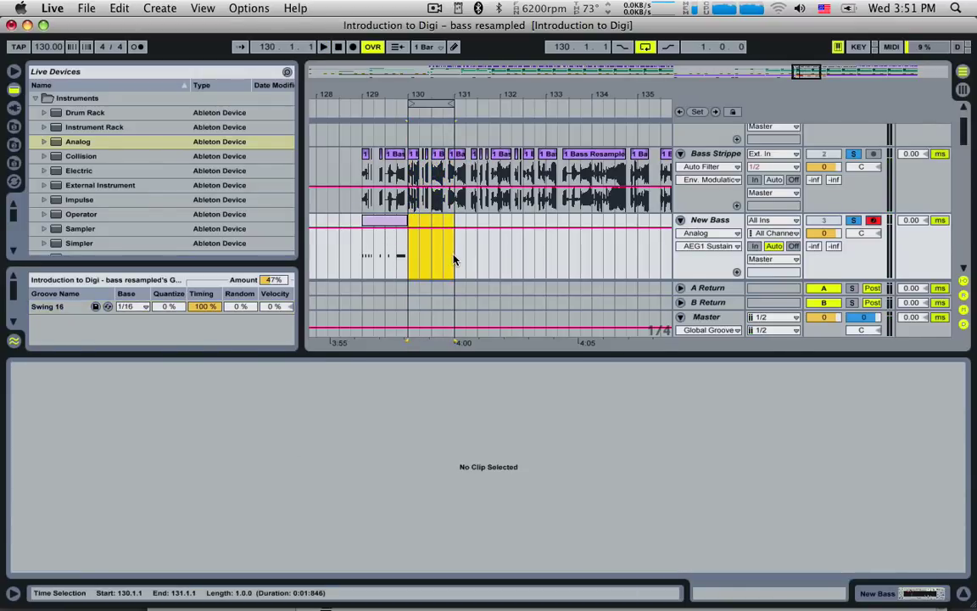
pyautogui.press('super+shift+m')
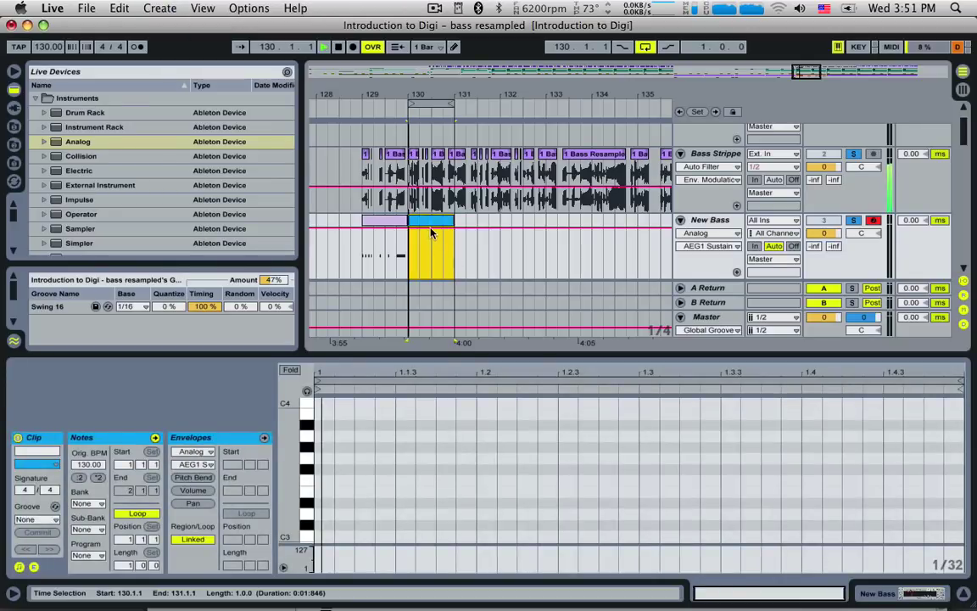
pyautogui.press('space')
pyautogui.doubleClick(432, 223)
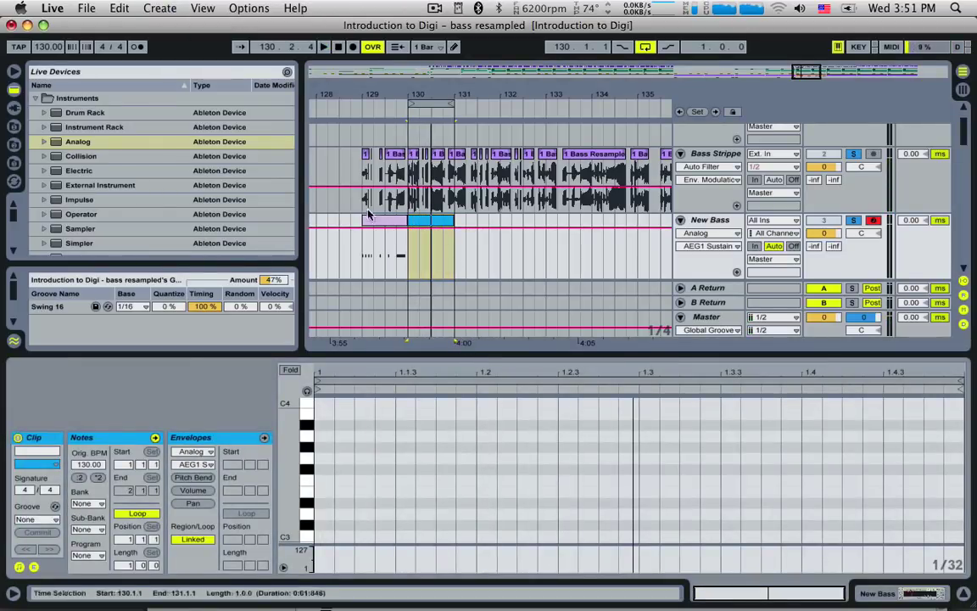
# - In the New Bass clip at bar 130, add a G2 note from 1.3 to 1.4 and a short G2 note at 1.4.3
pyautogui.click(394, 175)
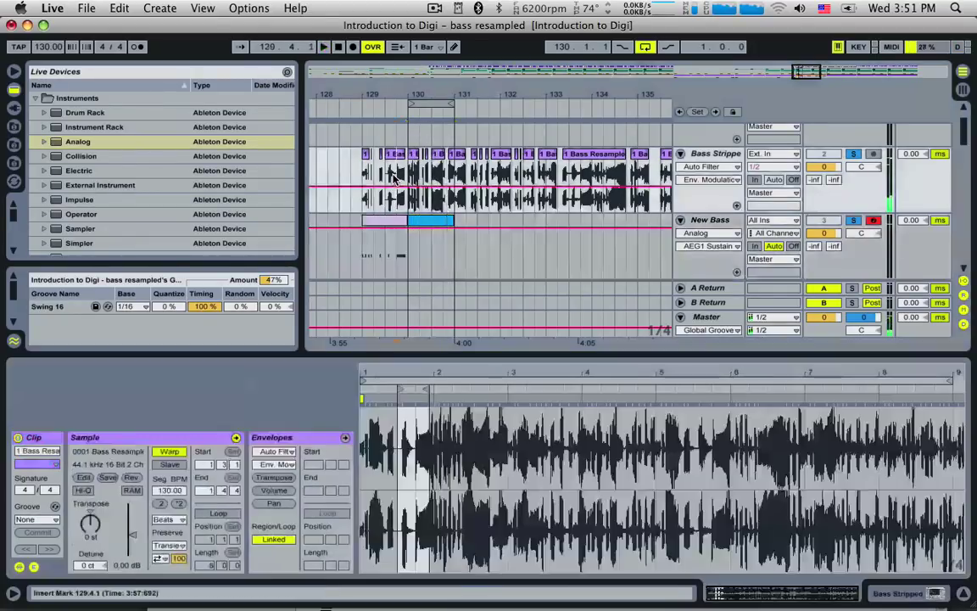
pyautogui.press('space')
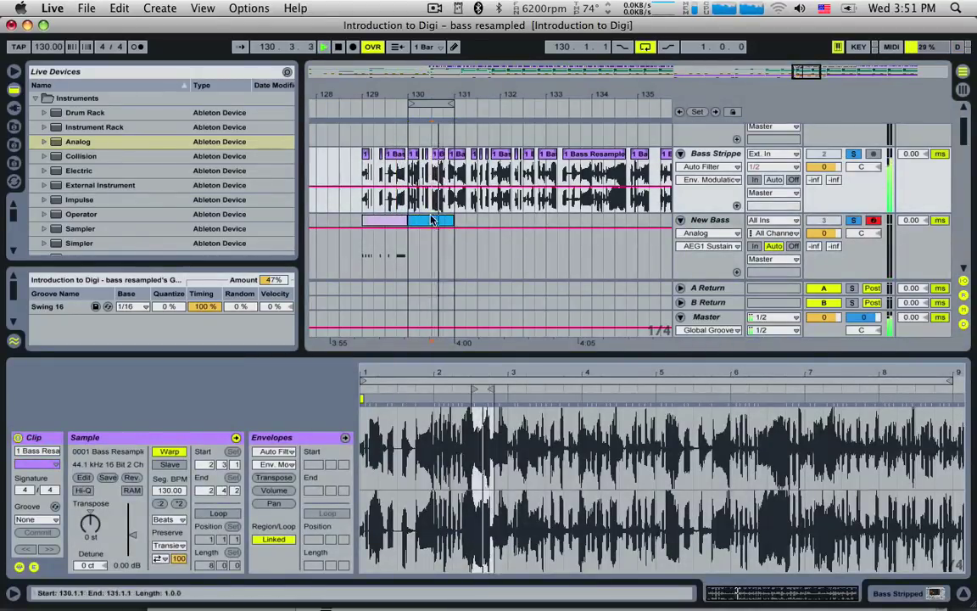
pyautogui.click(431, 220)
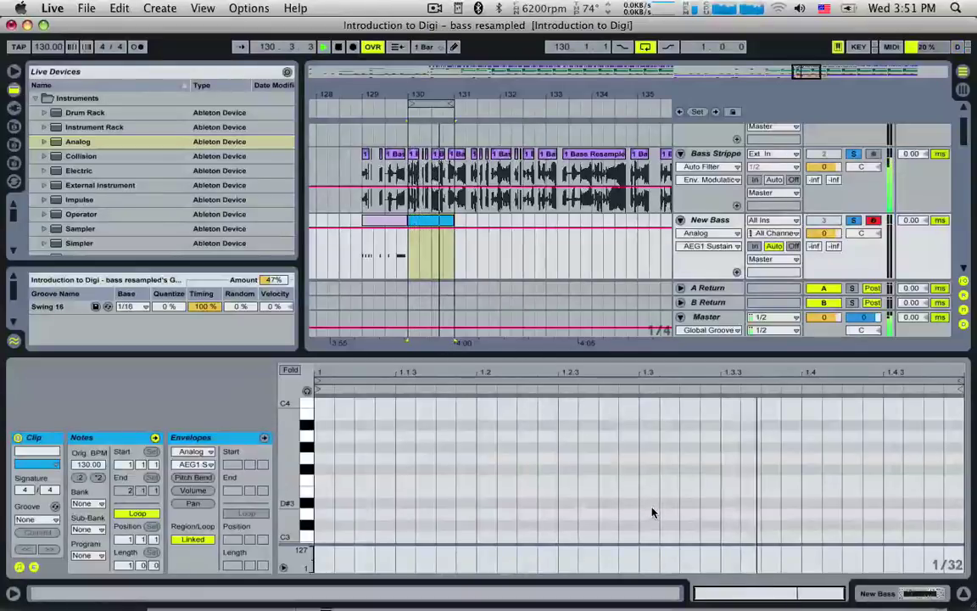
pyautogui.scroll(-1, 619, 454)
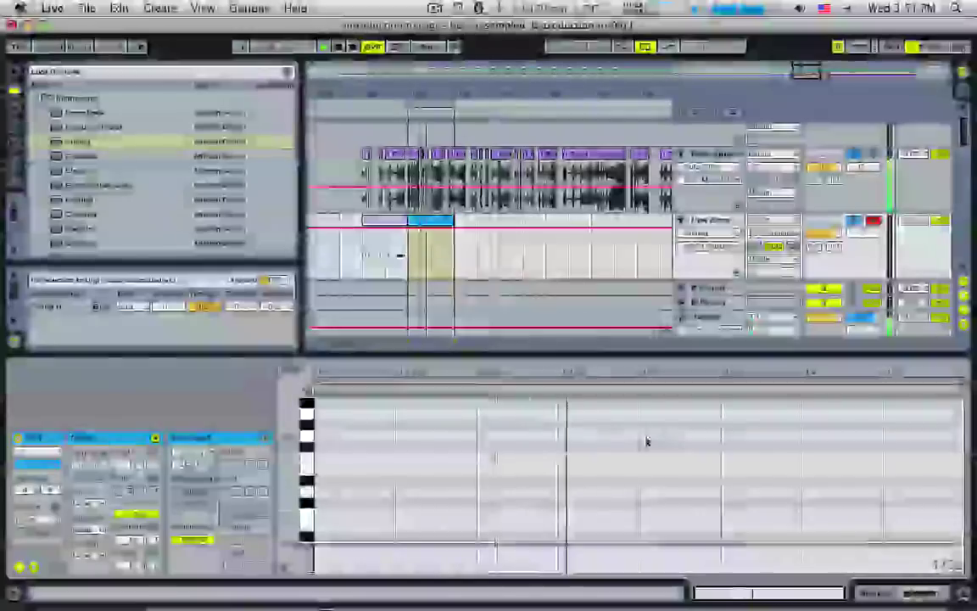
pyautogui.doubleClick(644, 436)
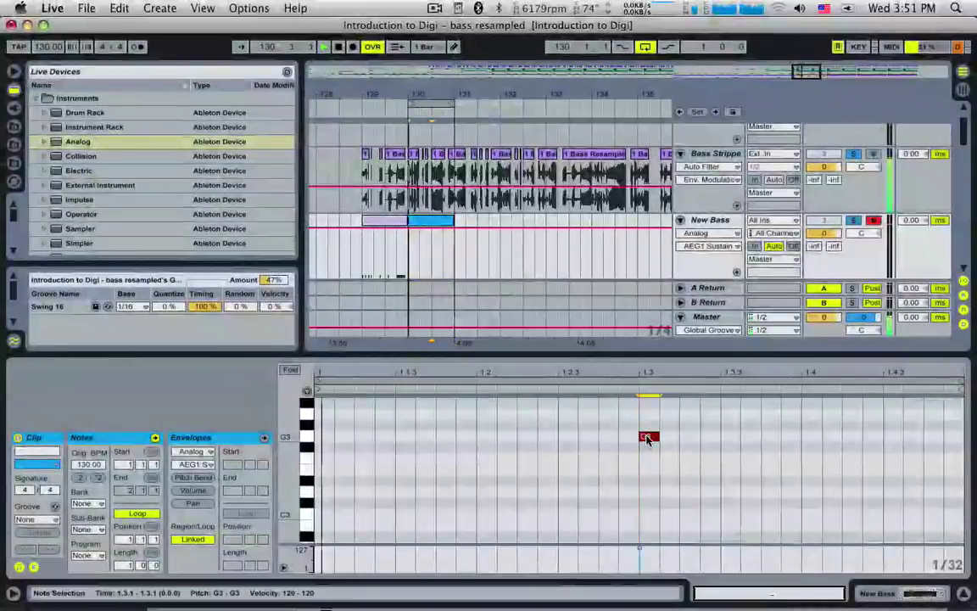
pyautogui.moveTo(645, 437); pyautogui.dragTo(800, 533)
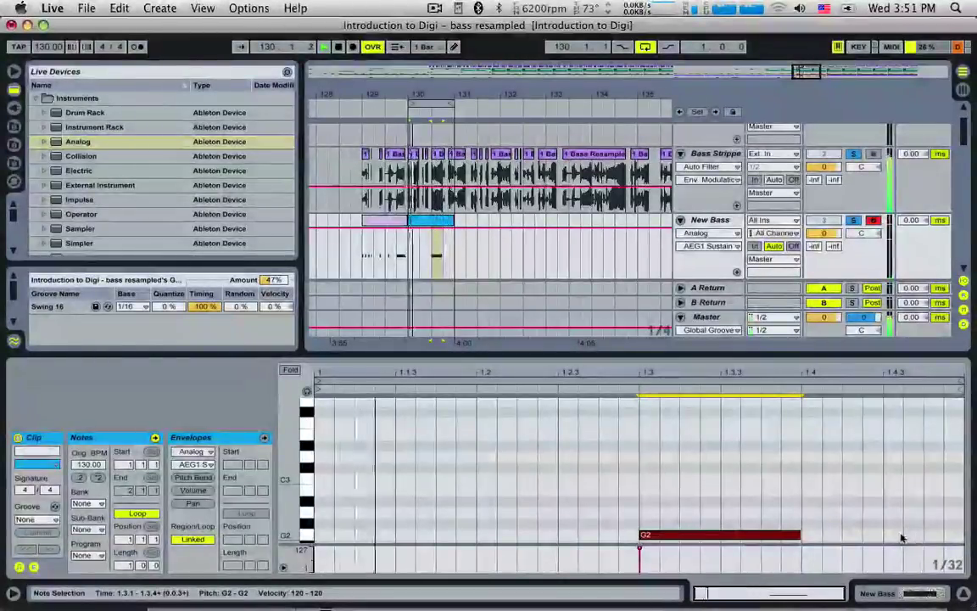
pyautogui.doubleClick(896, 534)
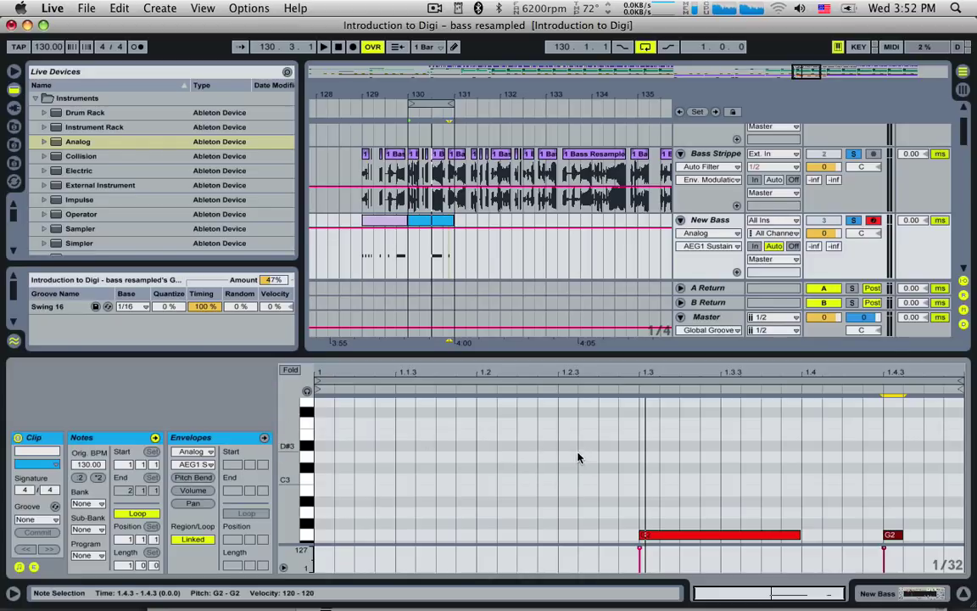
# - Audition the loop and add short G2 notes at 1.2.2 and 1.2.3 in the bar 130 clip
pyautogui.press('space')
pyautogui.press('space')
pyautogui.click(555, 515)
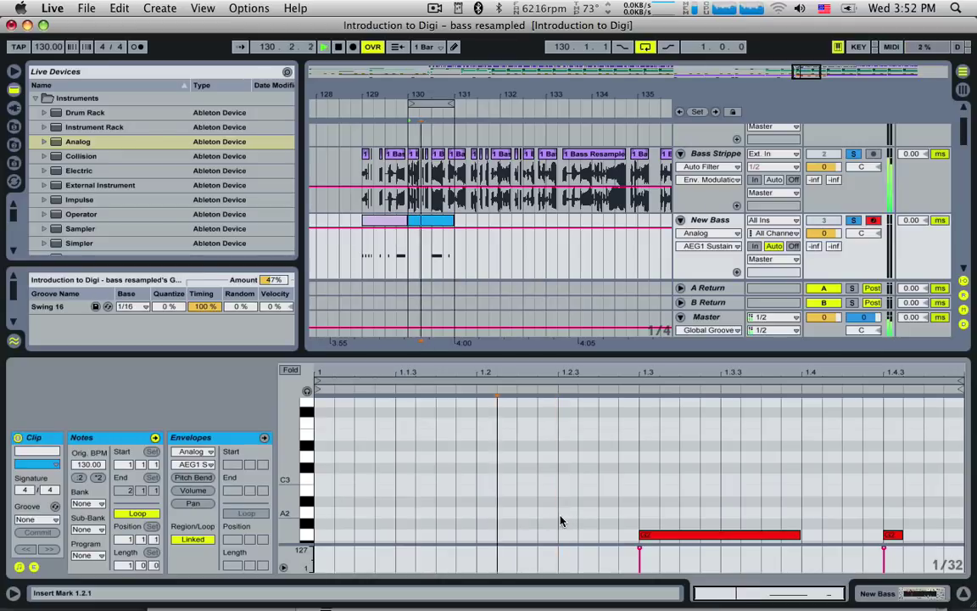
pyautogui.click(559, 520)
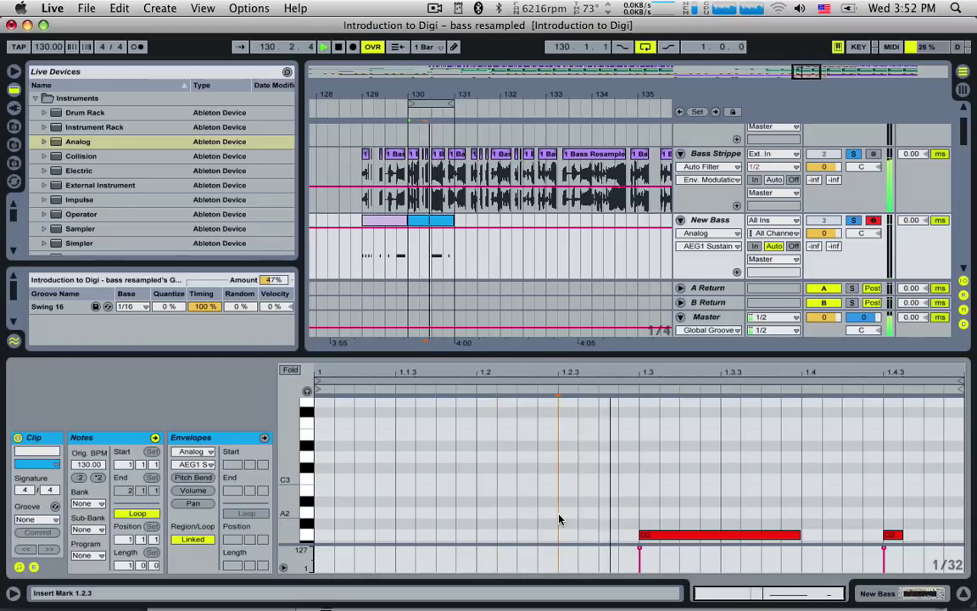
pyautogui.click(492, 515)
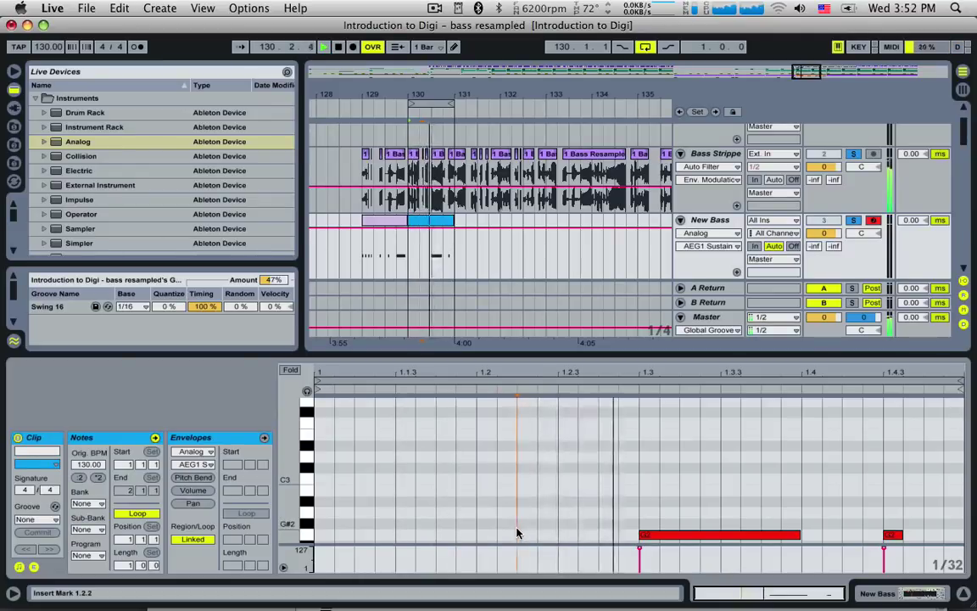
pyautogui.press('space')
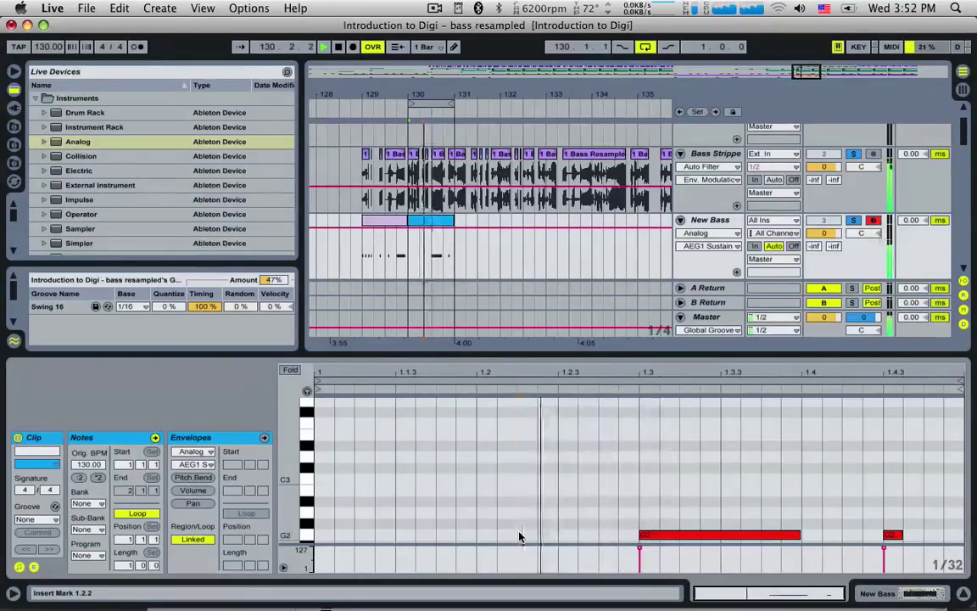
pyautogui.press('space')
pyautogui.doubleClick(522, 536)
pyautogui.doubleClick(565, 535)
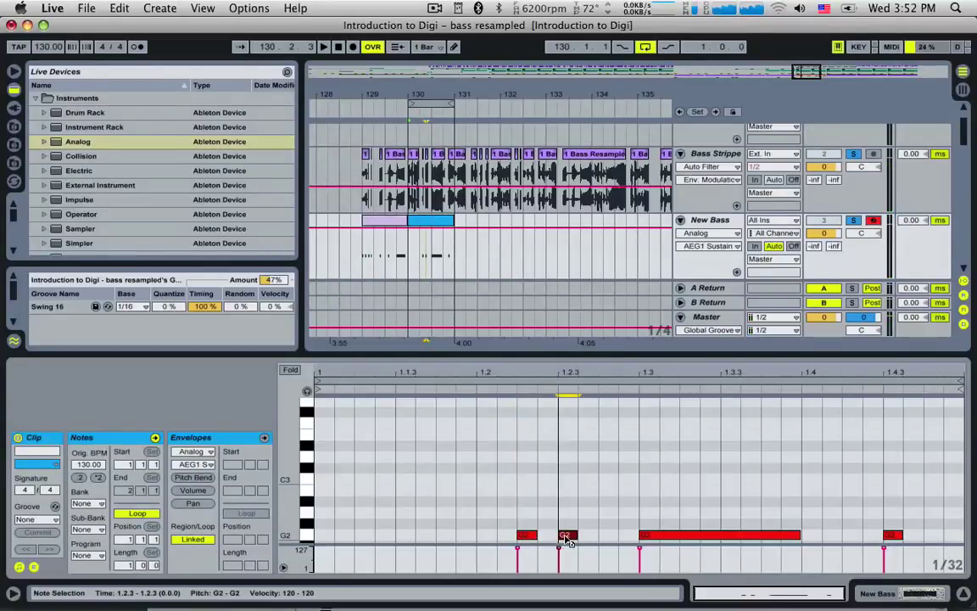
# - Try a short A#2 note at 1.1.4 in the bar 130 clip, then delete it
pyautogui.press('space')
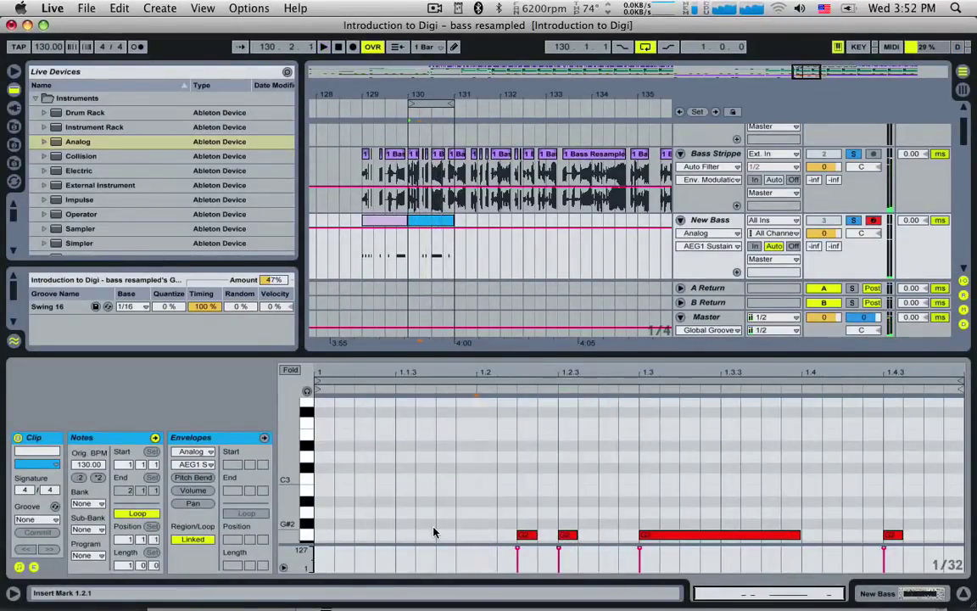
pyautogui.click(436, 532)
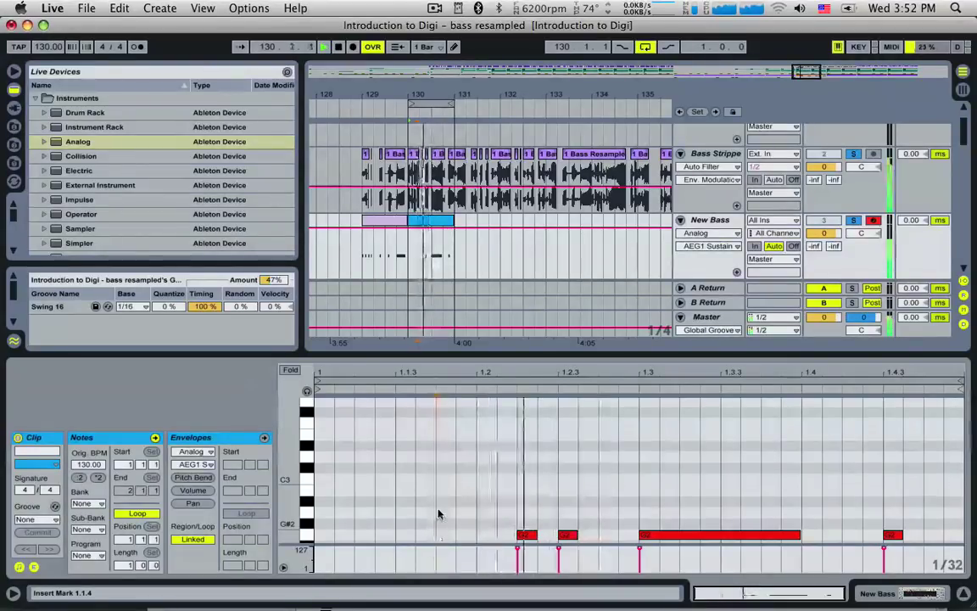
pyautogui.doubleClick(439, 504)
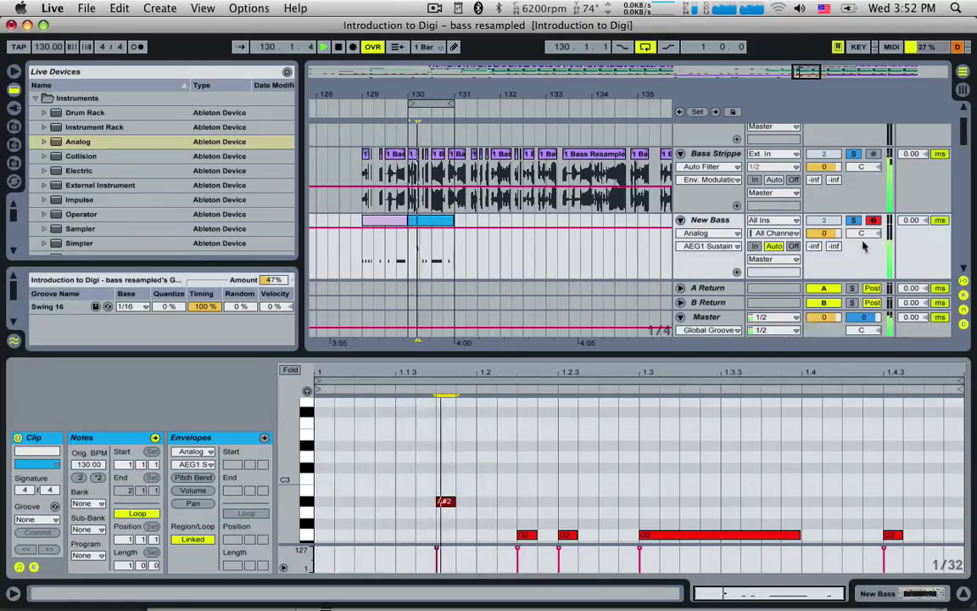
pyautogui.press('Delete')
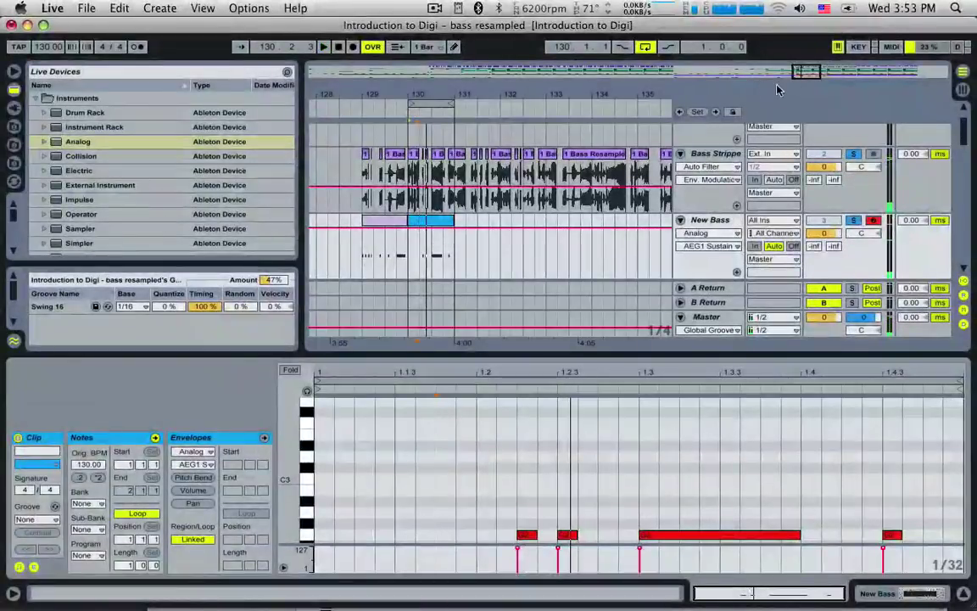
# - Stop playback and shorten the arrangement loop so that it starts at 130.1.4
pyautogui.moveTo(812, 69); pyautogui.dragTo(800, 157)
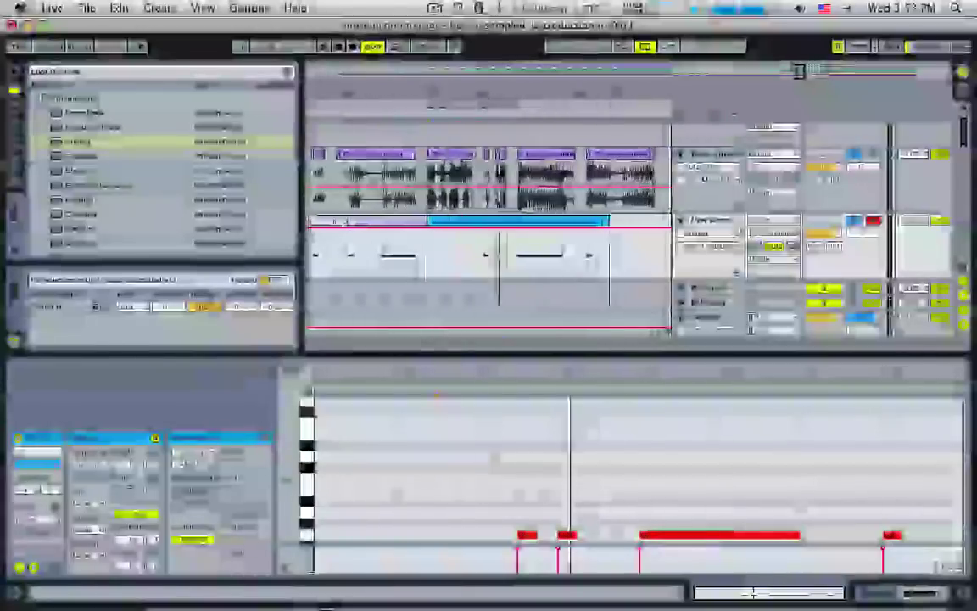
pyautogui.press('space')
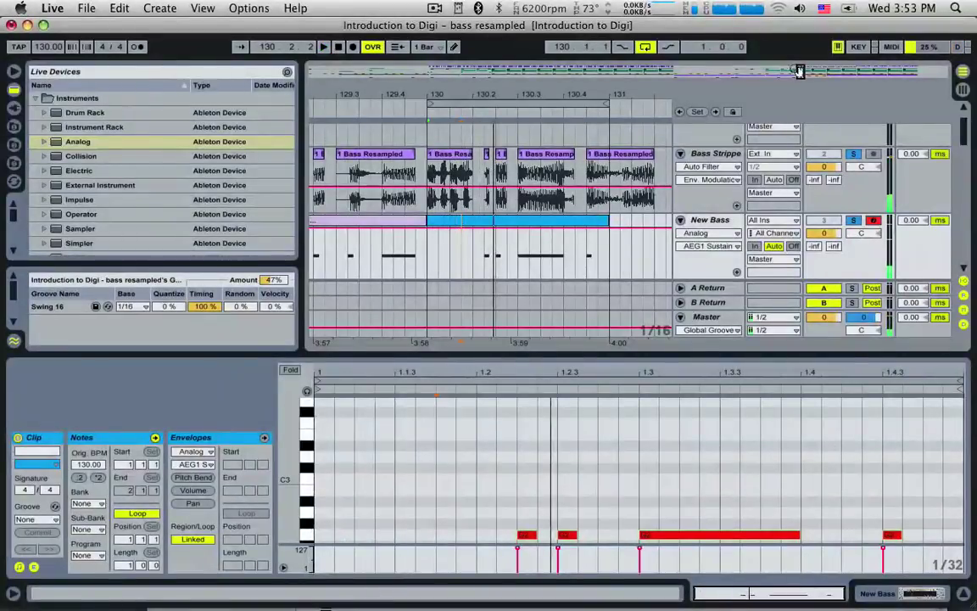
pyautogui.moveTo(428, 105); pyautogui.dragTo(466, 107)
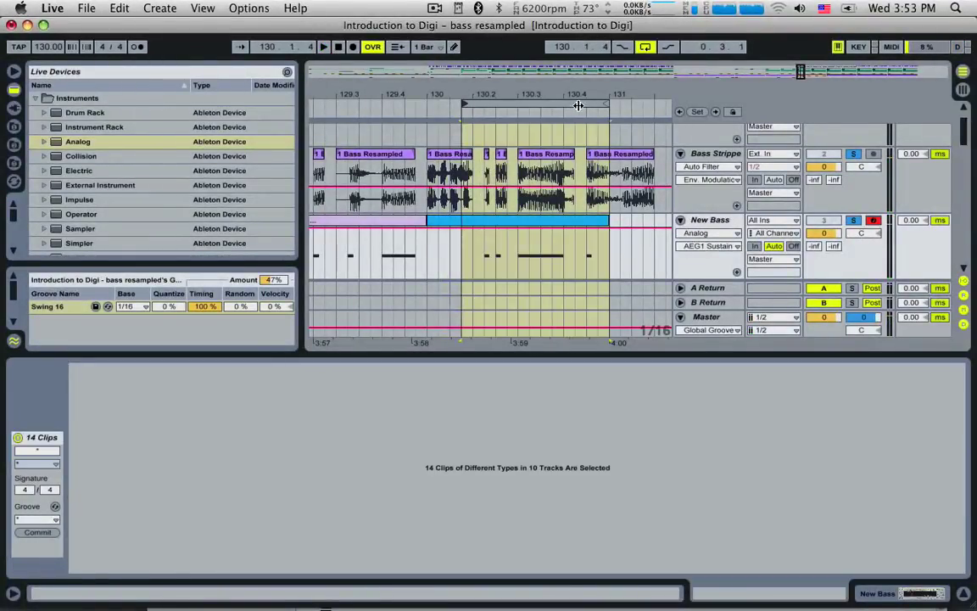
# - Shorten the arrangement loop to one beat starting at 130.1.4 and audition it
pyautogui.moveTo(603, 103); pyautogui.dragTo(449, 106)
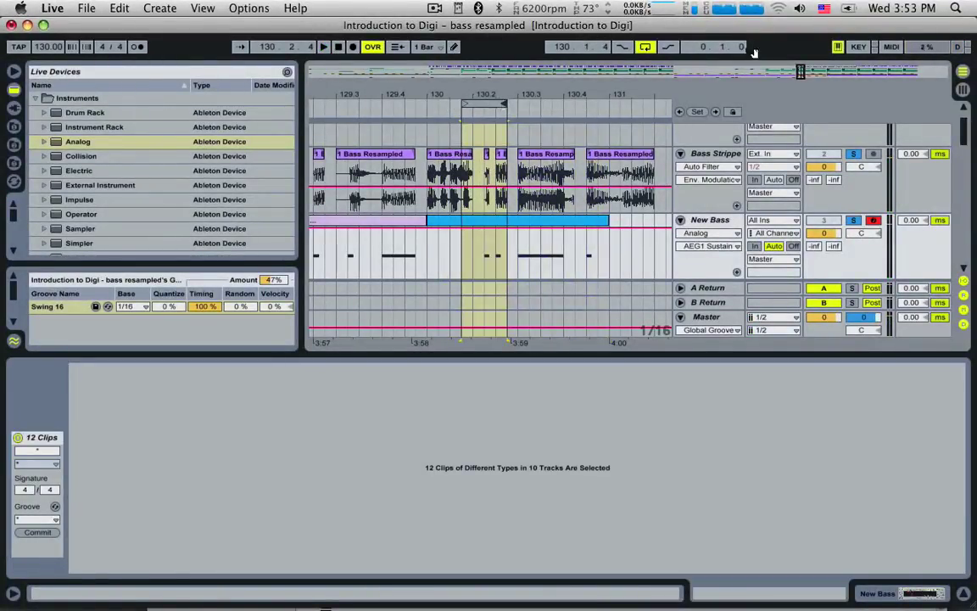
pyautogui.click(720, 50)
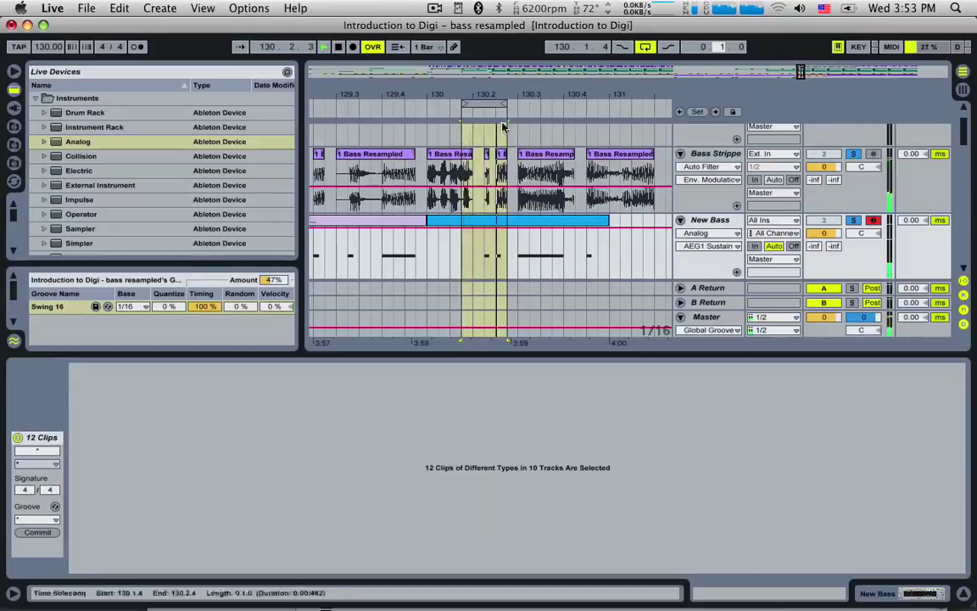
pyautogui.moveTo(505, 104)
pyautogui.mouseDown()
pyautogui.moveTo(478, 105)
pyautogui.moveTo(477, 144)
pyautogui.mouseUp()
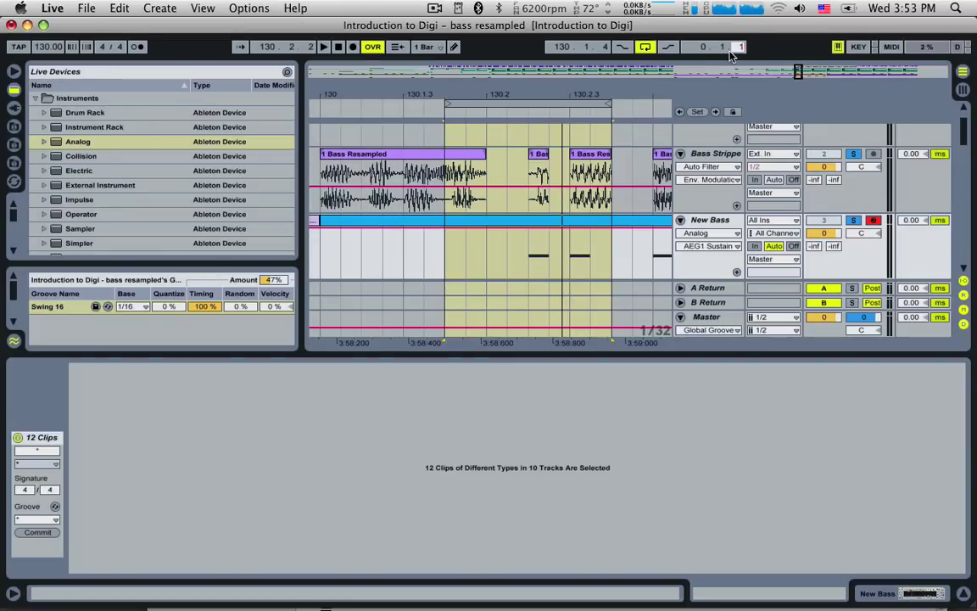
# - Try the one-beat loop a sixteenth earlier at 130.1.3, then move it back to start at 130.1.4
pyautogui.click(722, 48)
pyautogui.moveTo(740, 45); pyautogui.dragTo(740, 56)
pyautogui.moveTo(456, 105)
pyautogui.mouseDown()
pyautogui.moveTo(601, 105)
pyautogui.moveTo(424, 104)
pyautogui.moveTo(448, 104)
pyautogui.mouseUp()
pyautogui.press('Left')
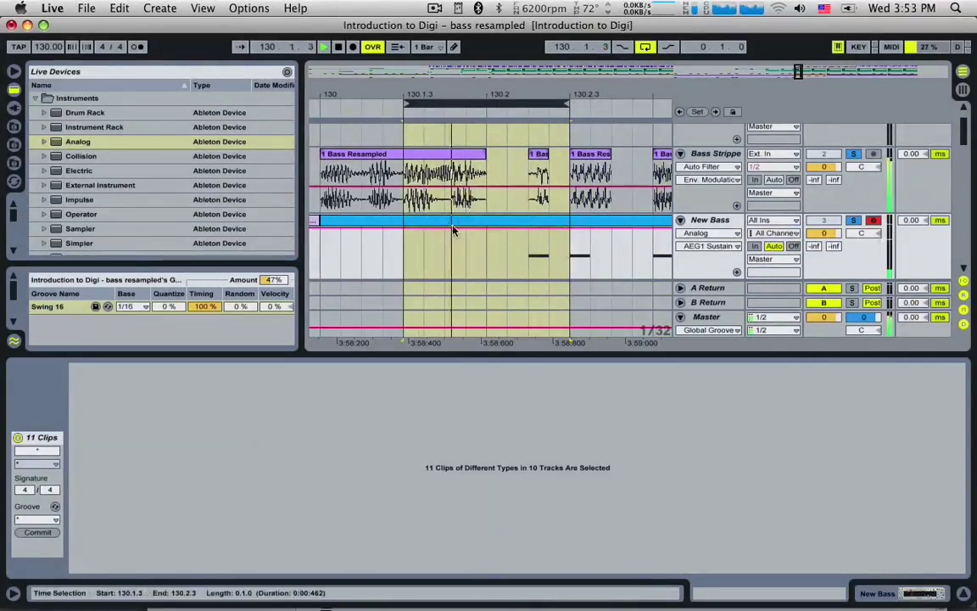
pyautogui.press('shift+super+l')
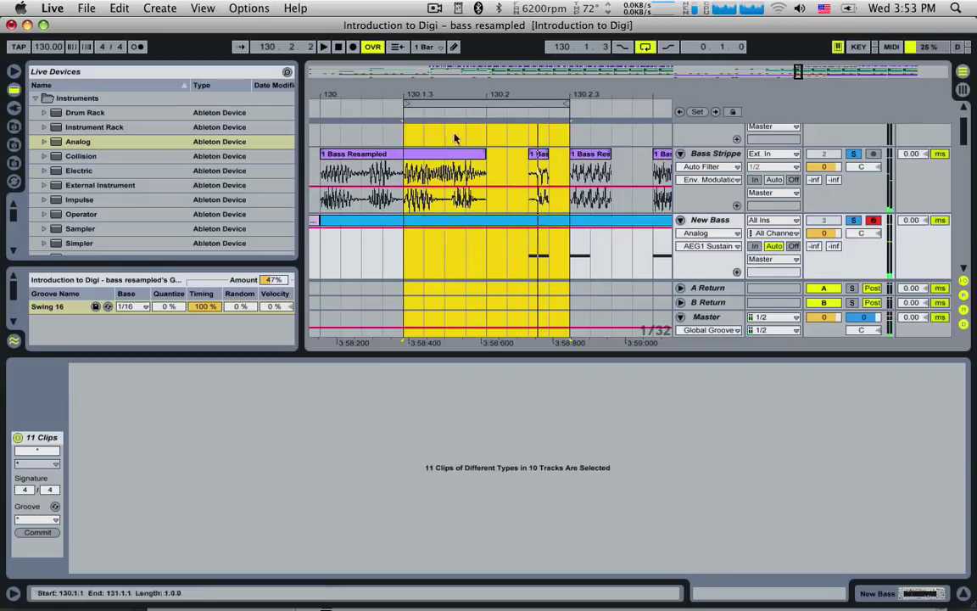
pyautogui.moveTo(447, 99); pyautogui.dragTo(497, 102)
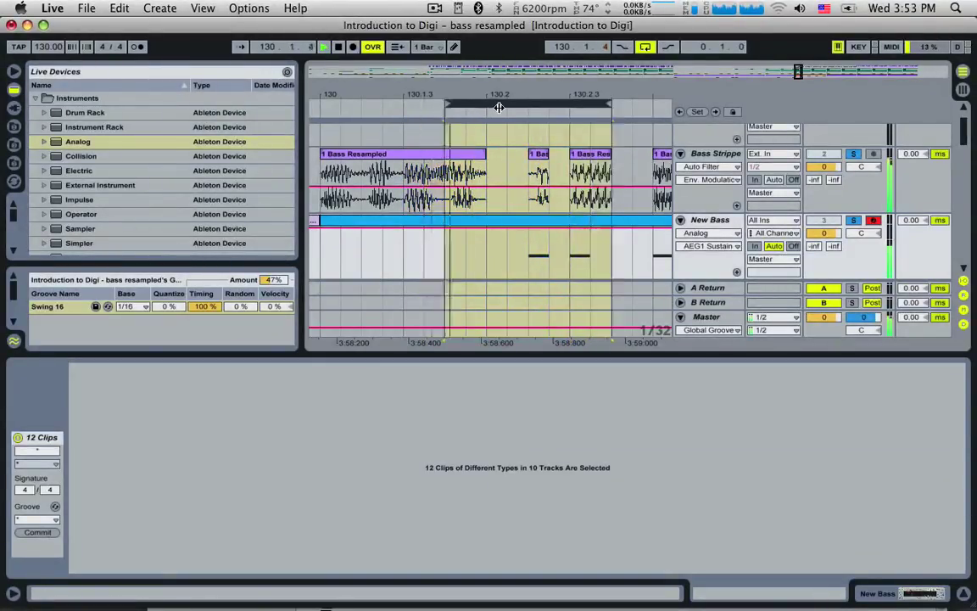
# - Audition the loop with the bar 130 New Bass clip open and add a short A2 note in the second half of 1.1.4
pyautogui.click(470, 223)
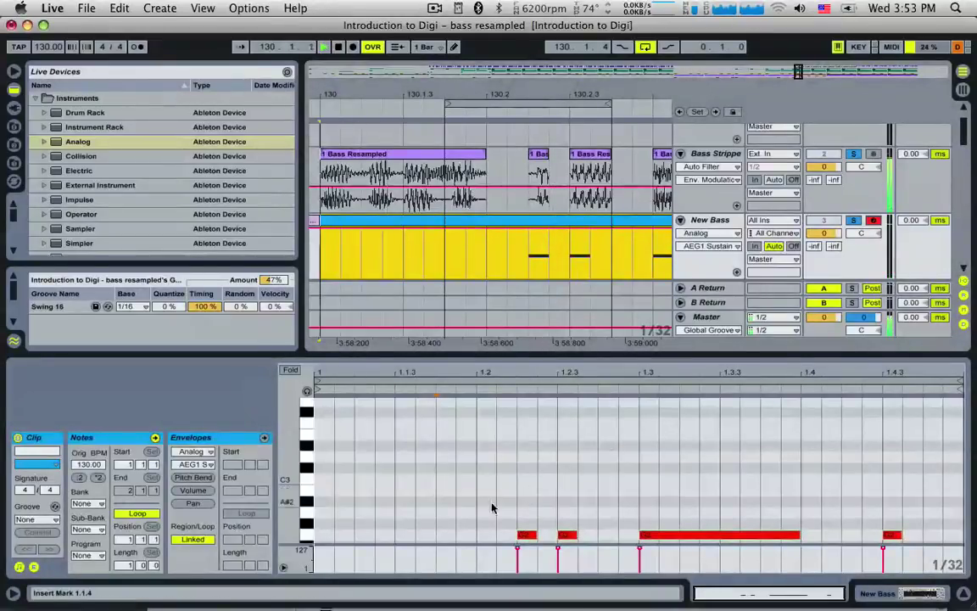
pyautogui.click(442, 514)
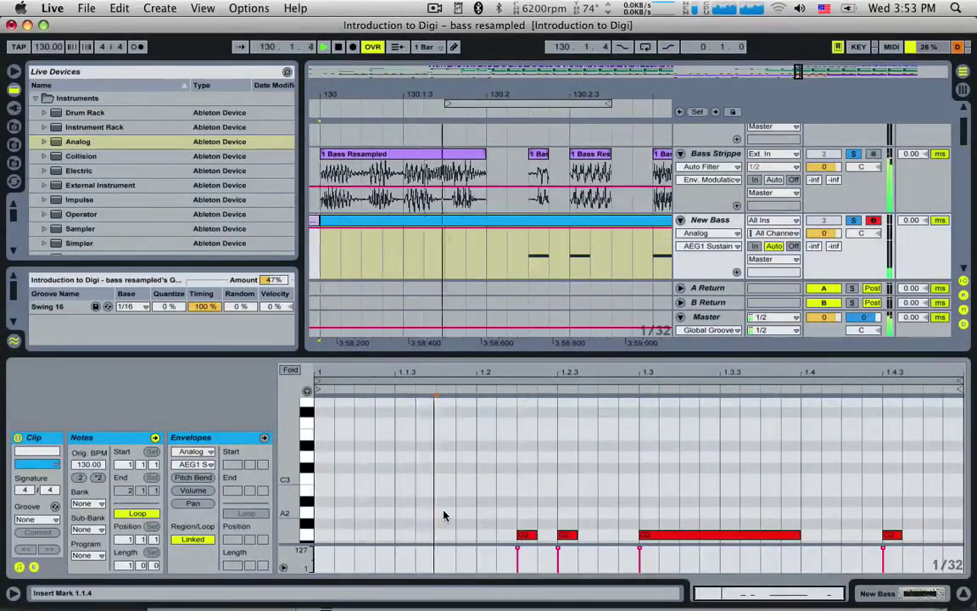
pyautogui.click(525, 251)
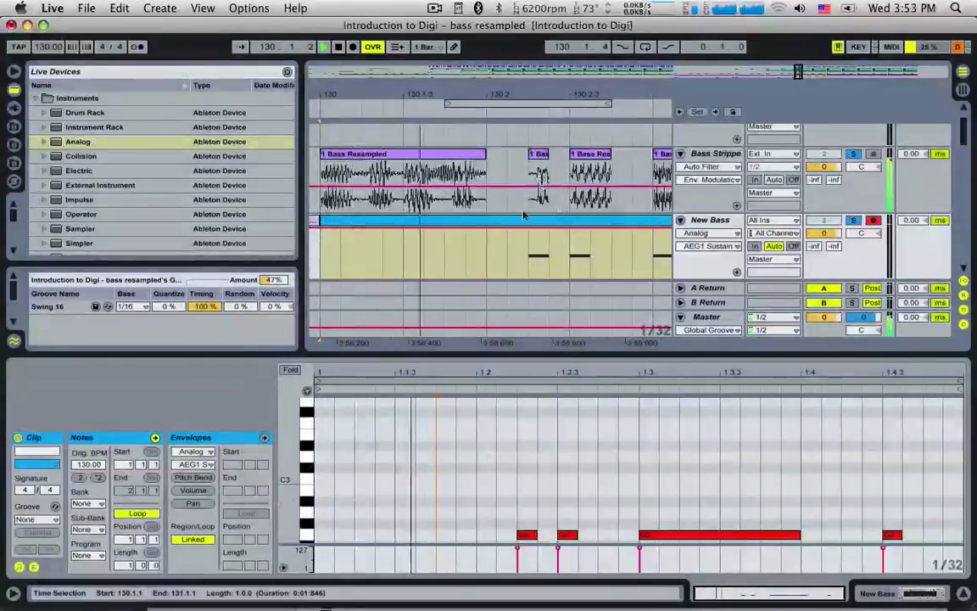
pyautogui.click(536, 255)
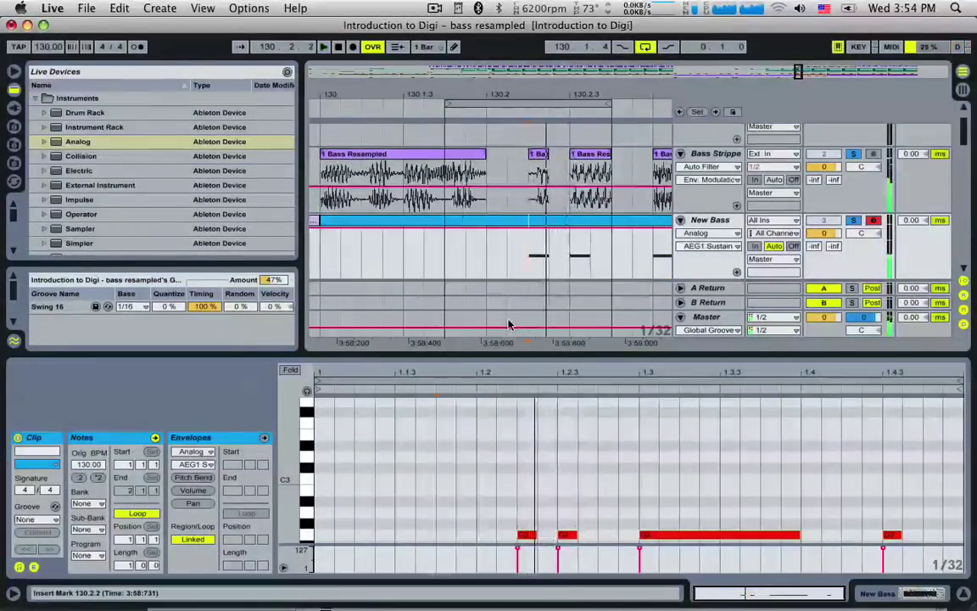
pyautogui.click(394, 471)
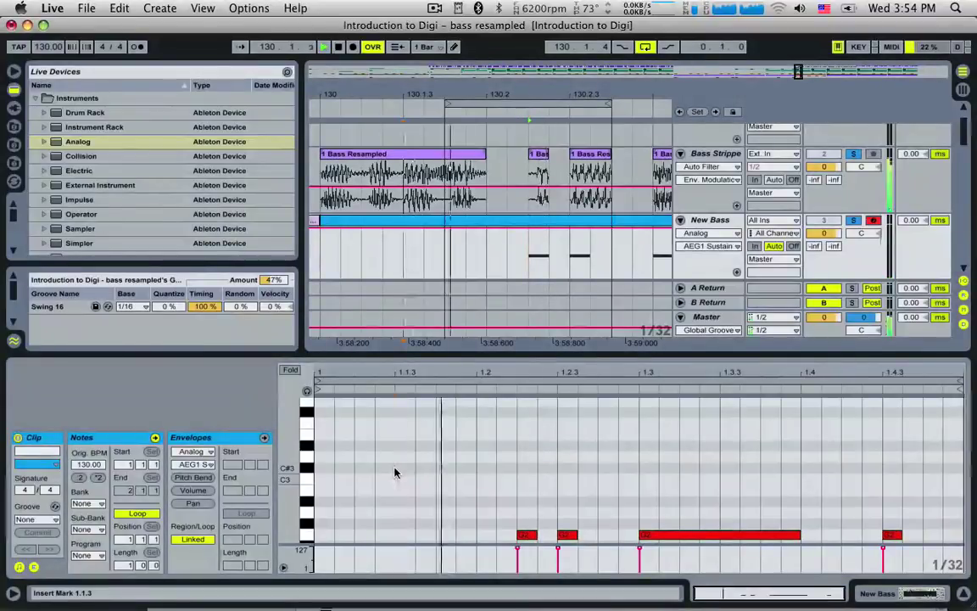
pyautogui.doubleClick(463, 490)
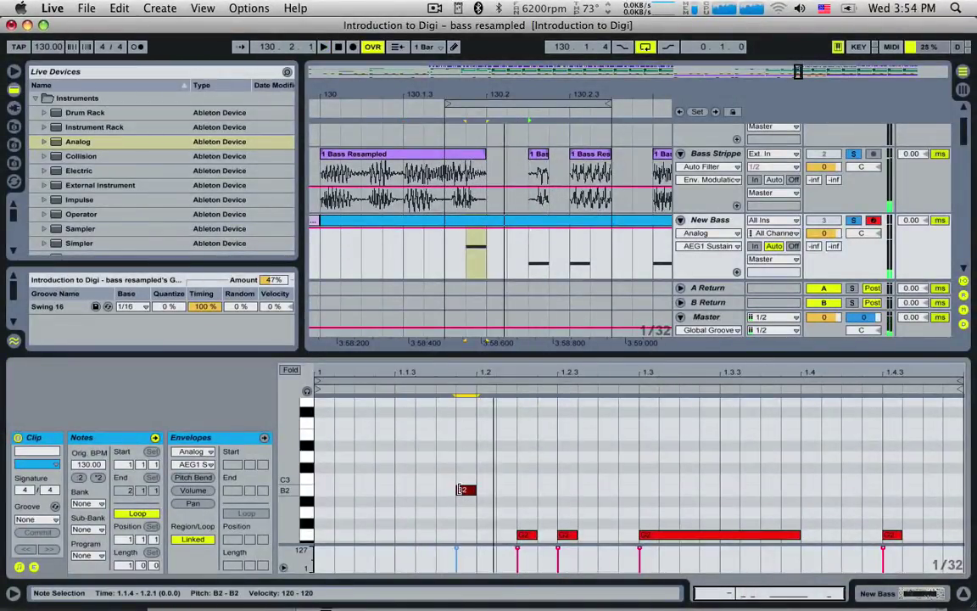
pyautogui.moveTo(462, 493); pyautogui.dragTo(464, 514)
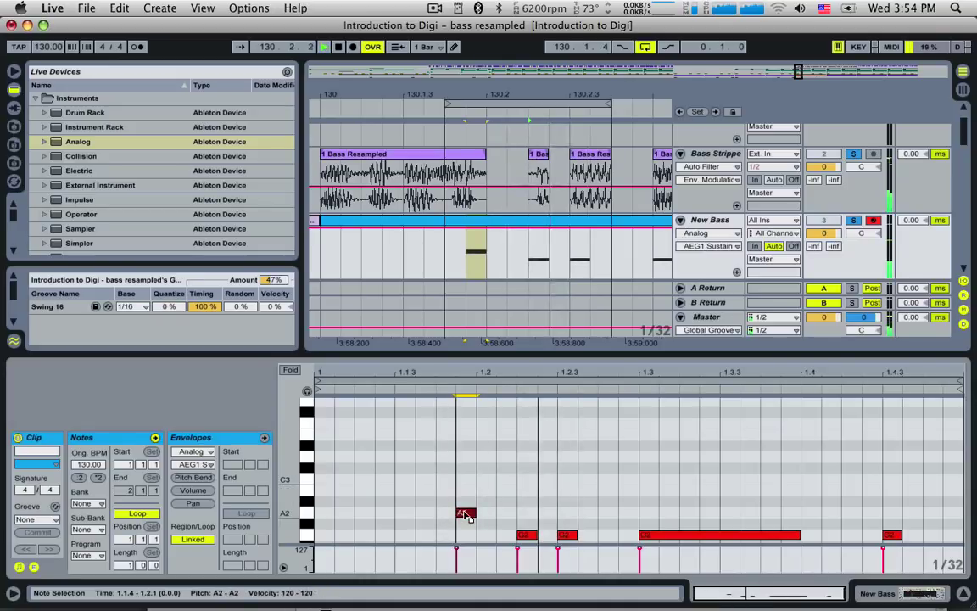
# - Extend the arrangement loop back to 130.1.1 with a length of 0.1.3 and play it
pyautogui.click(491, 109)
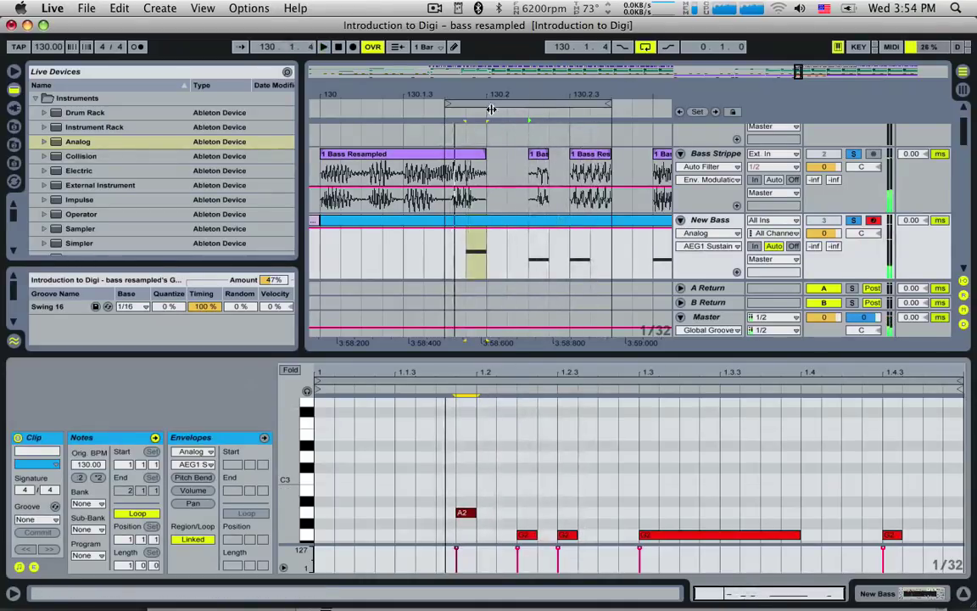
pyautogui.press('-')
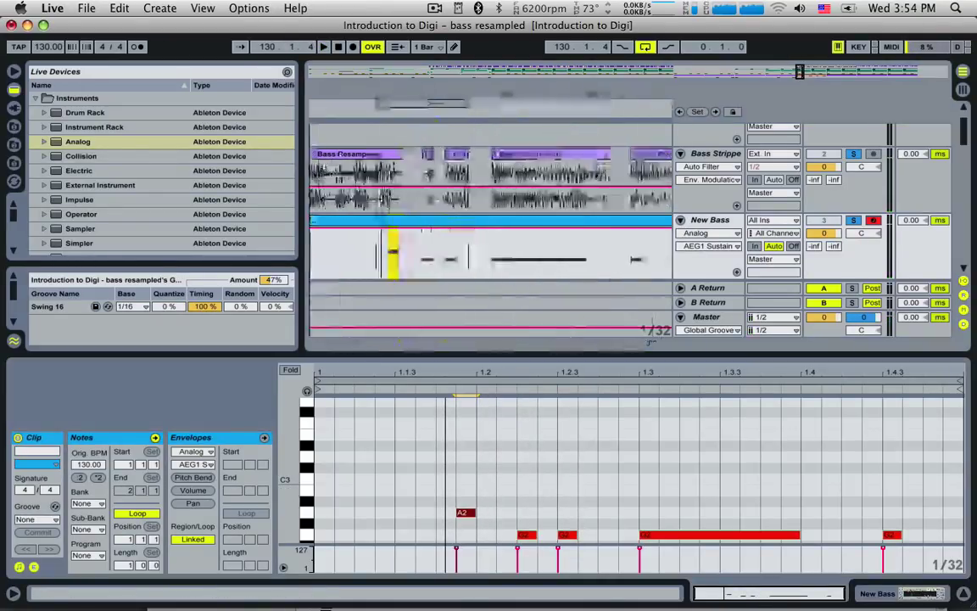
pyautogui.moveTo(523, 104); pyautogui.dragTo(462, 105)
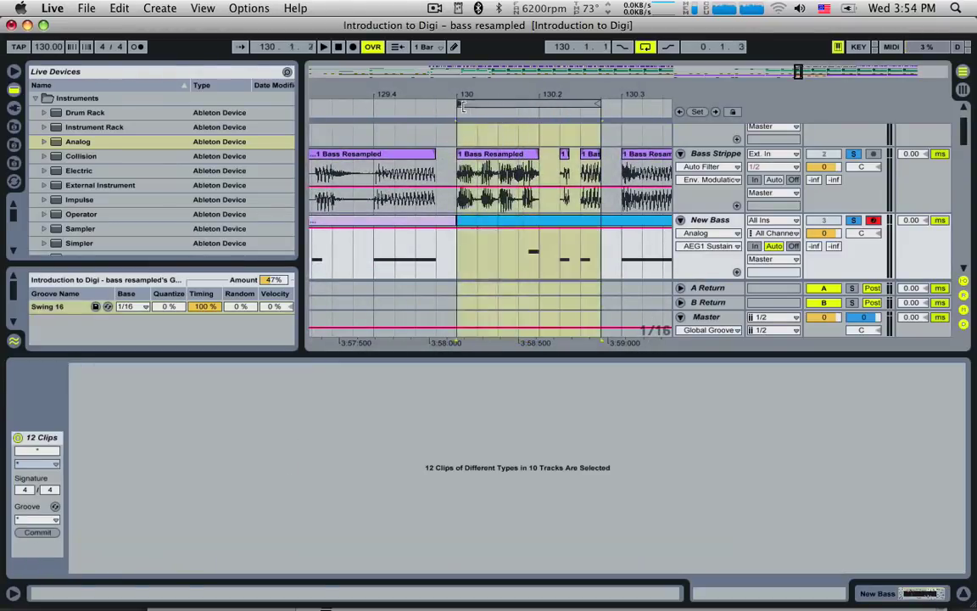
pyautogui.press('space')
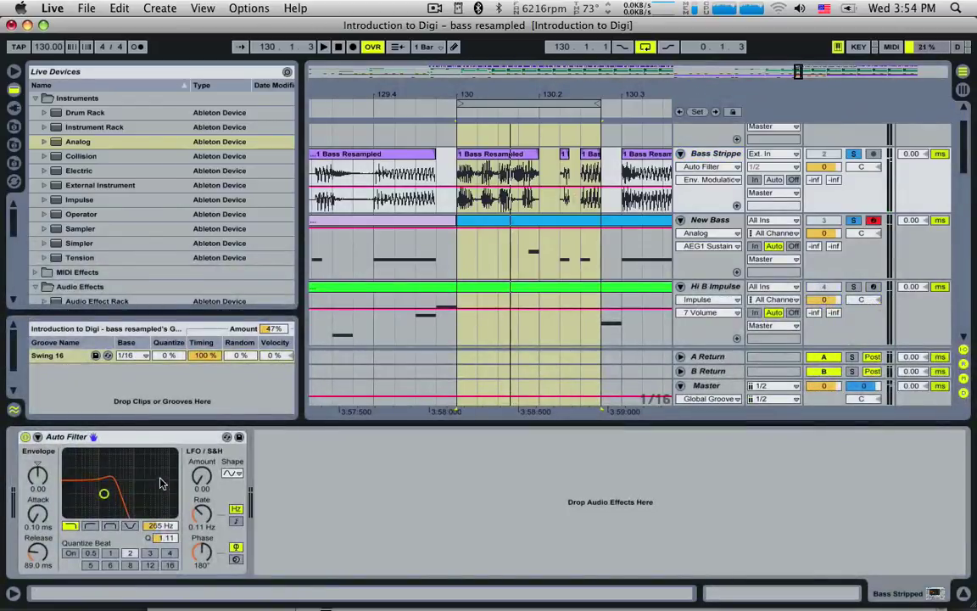
# - Open up the Auto Filter on Bass Stripped to 19.9 kHz with a Q of 0.20 and listen to the loop
pyautogui.moveTo(102, 495); pyautogui.dragTo(174, 516)
pyautogui.click(523, 203)
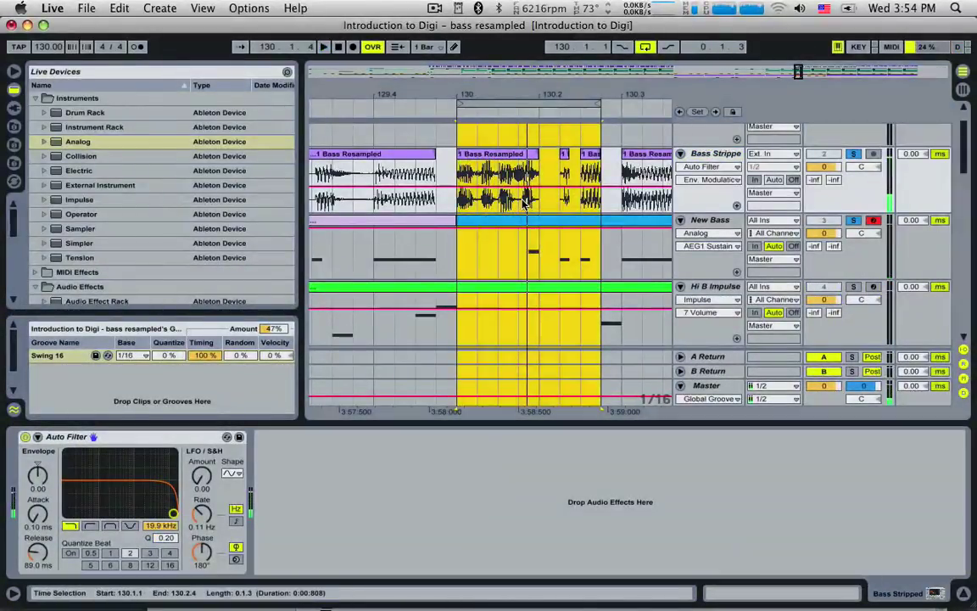
pyautogui.click(536, 224)
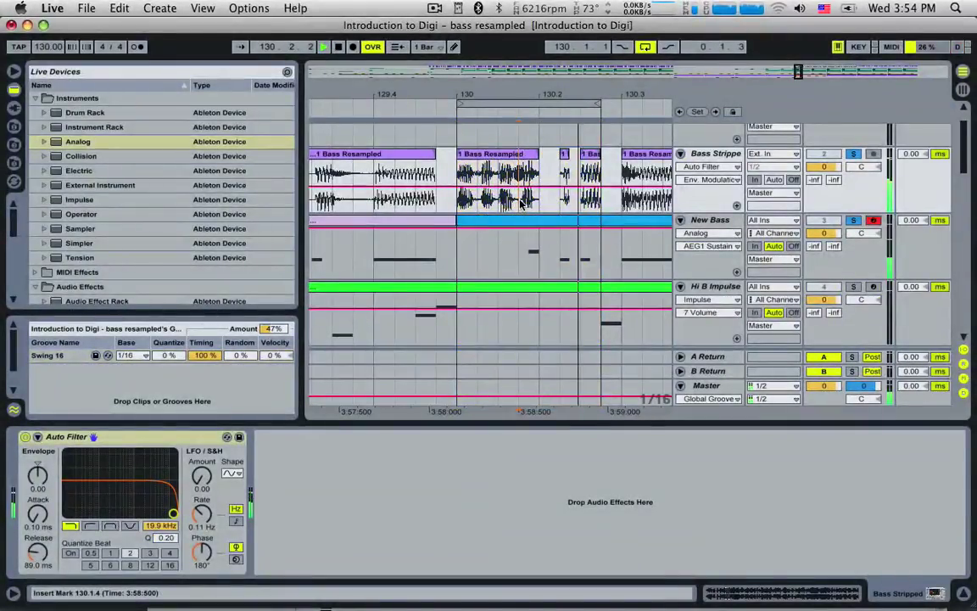
# - Reopen the bar 130 New Bass clip, try its A2 note at G#2, then return it to A2
pyautogui.doubleClick(536, 228)
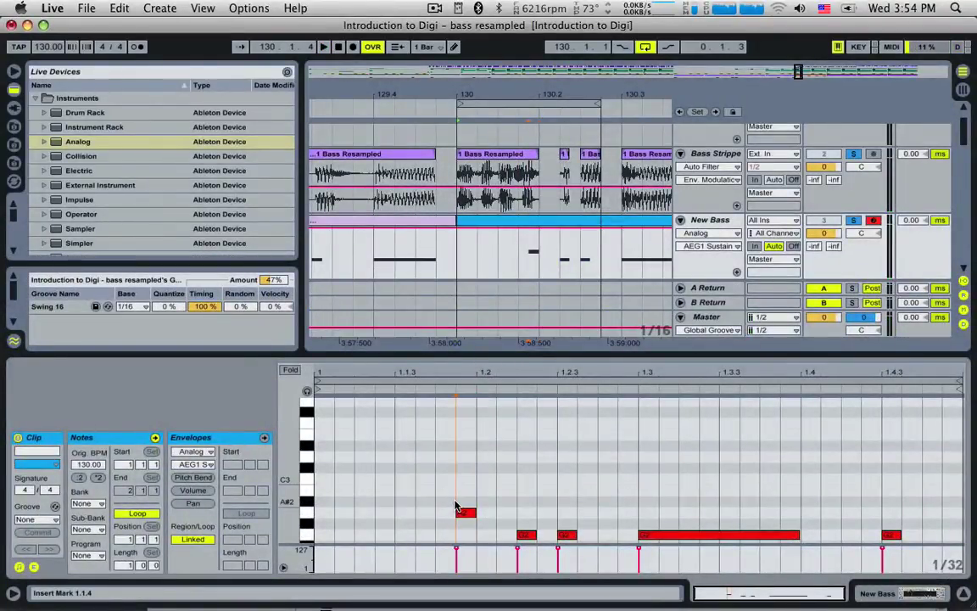
pyautogui.moveTo(458, 510); pyautogui.dragTo(467, 526)
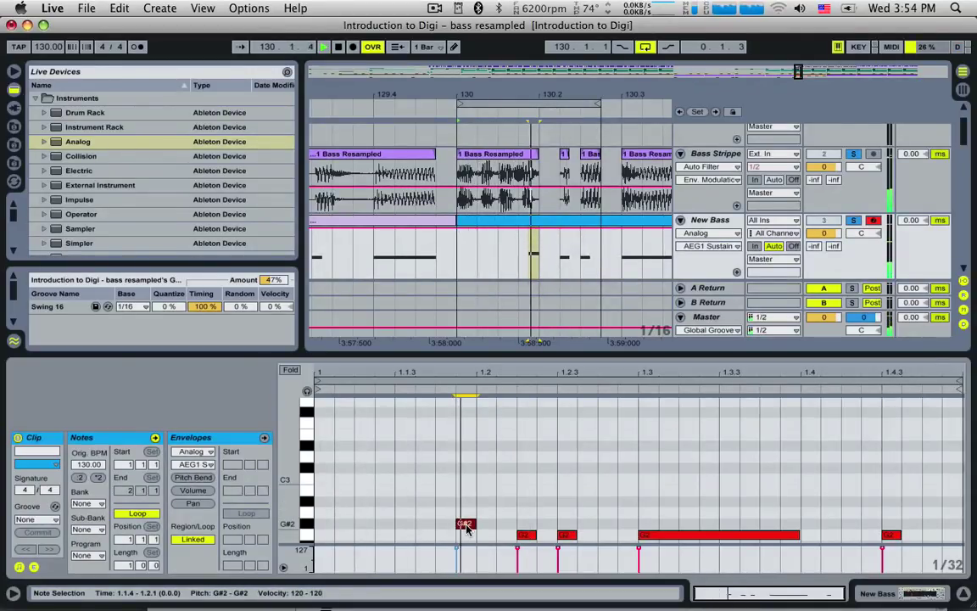
pyautogui.moveTo(468, 528); pyautogui.dragTo(474, 521)
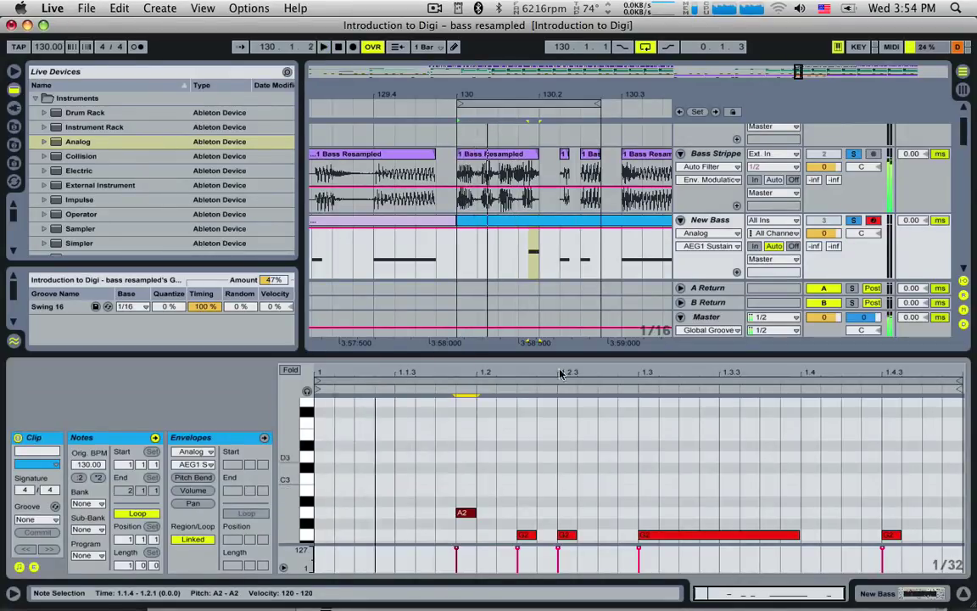
# - Audition the loop and add a short note in the second half of 1.1.3 in the bar 130 clip, lowering it to G#2
pyautogui.click(528, 205)
pyautogui.scroll(3, 322, 449)
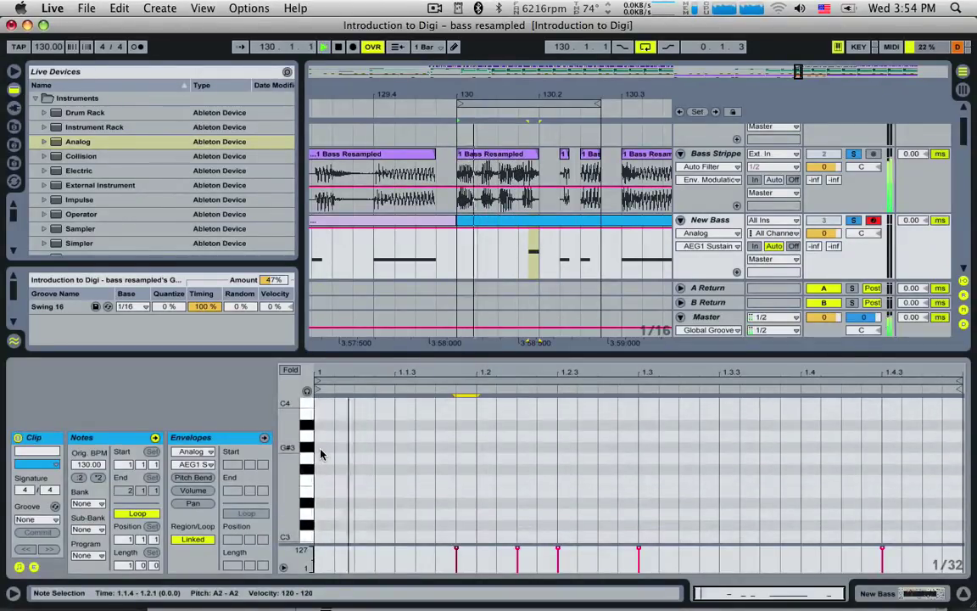
pyautogui.scroll(-2, 436, 497)
pyautogui.click(415, 506)
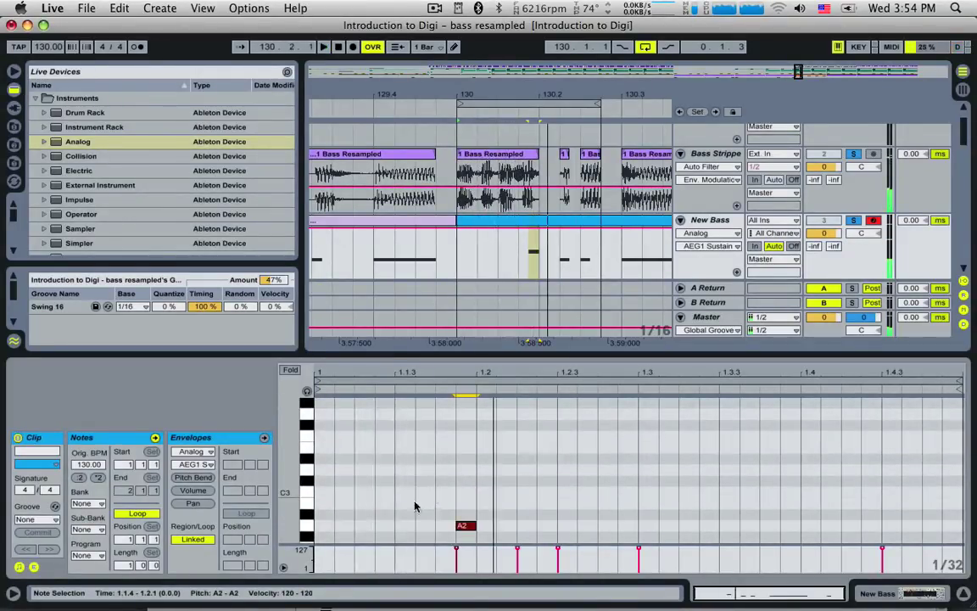
pyautogui.press('space')
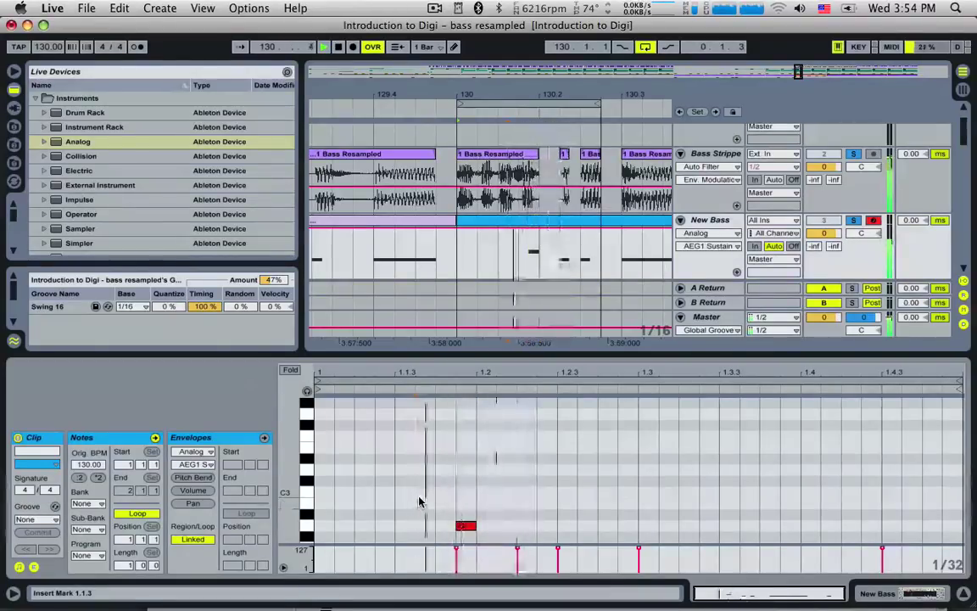
pyautogui.doubleClick(420, 511)
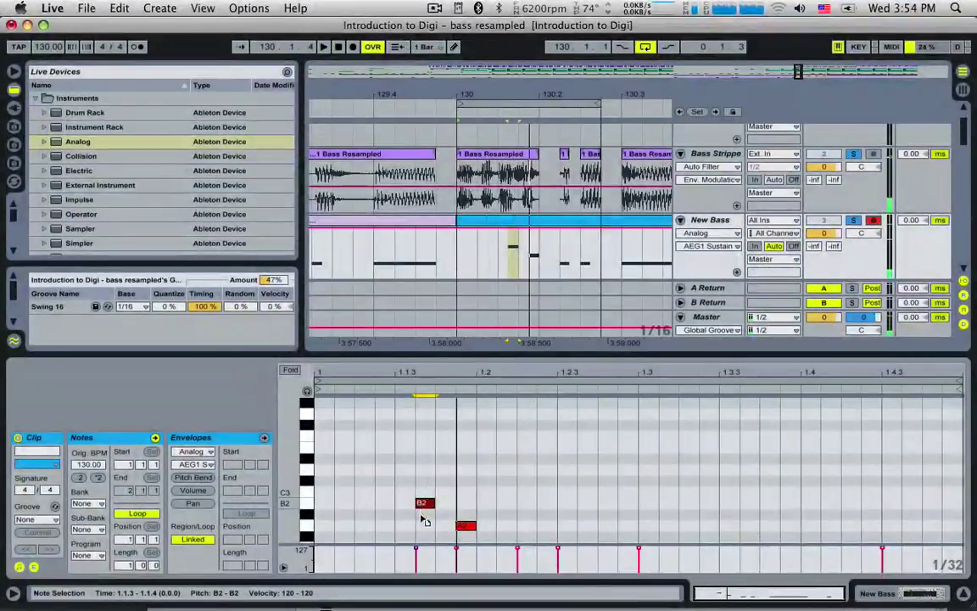
pyautogui.moveTo(424, 519); pyautogui.dragTo(426, 543)
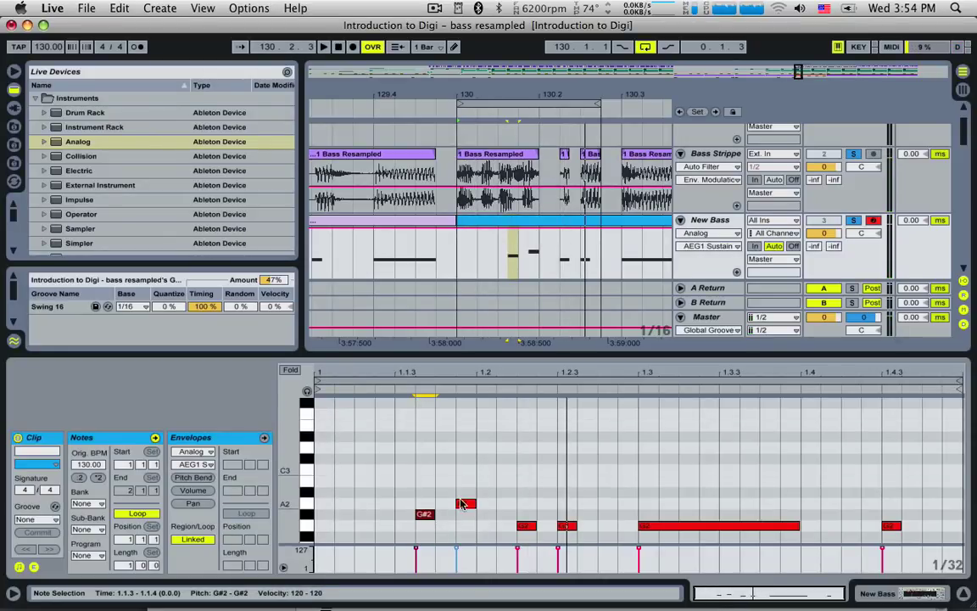
# - Rearrange the two short notes before beat 2 so that A#2 starts at 1.1.3 and A2 at 1.1.4
pyautogui.moveTo(462, 503); pyautogui.dragTo(424, 508)
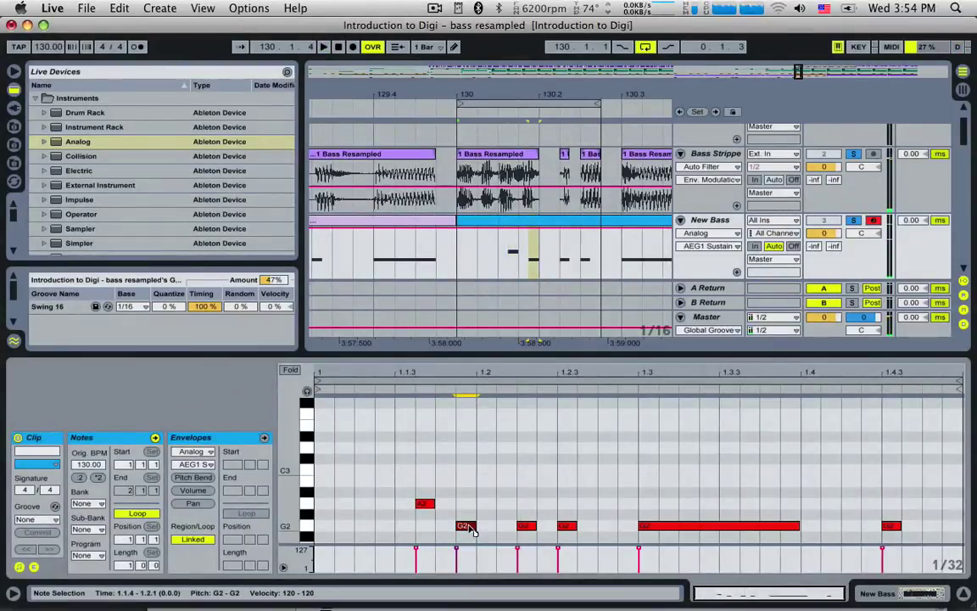
pyautogui.moveTo(466, 526); pyautogui.dragTo(405, 494)
pyautogui.press('space')
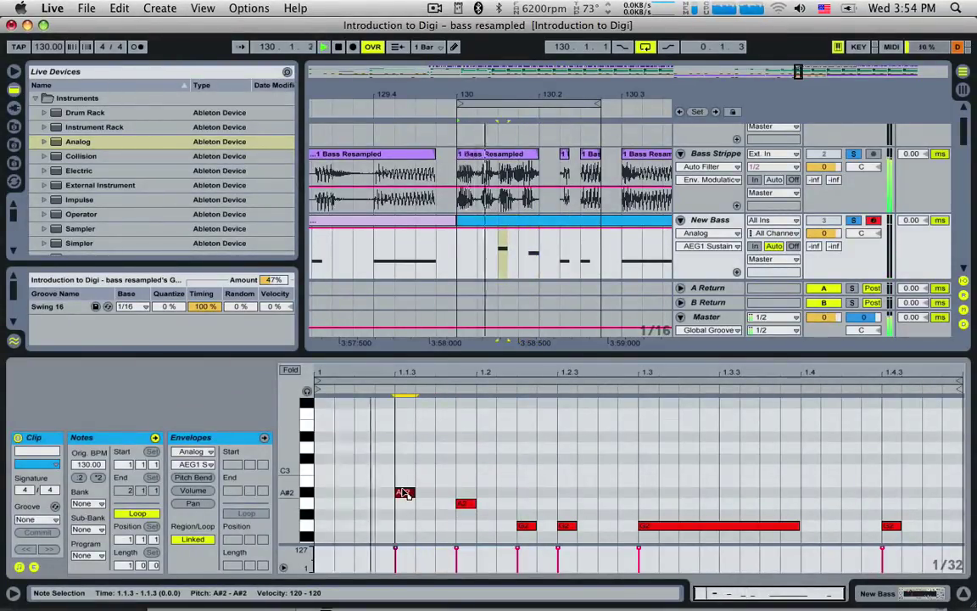
pyautogui.moveTo(467, 506); pyautogui.dragTo(445, 507)
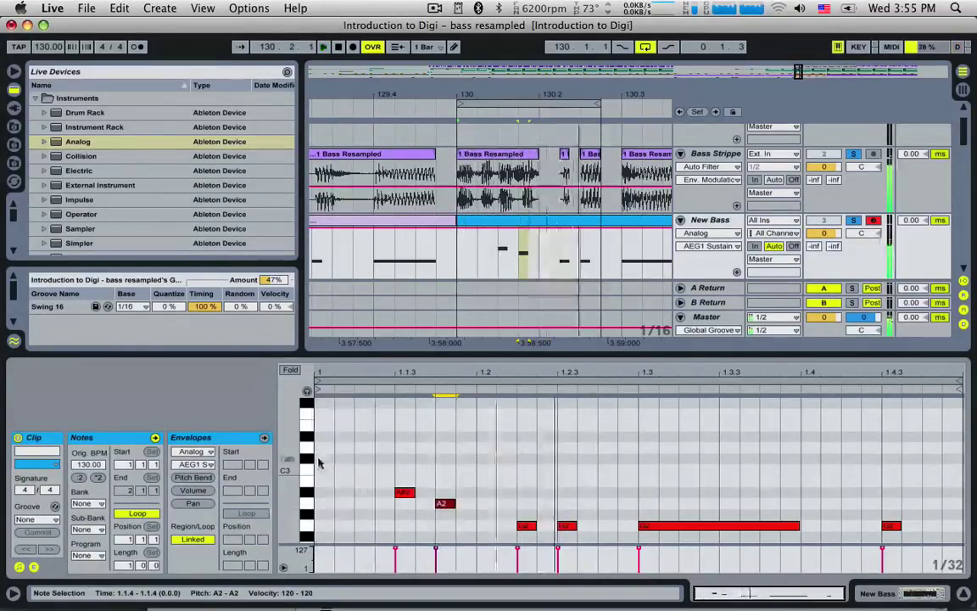
# - Audition the loop and add a short A#2 note at 1.1.2 in the bar 130 clip
pyautogui.scroll(2, 321, 464)
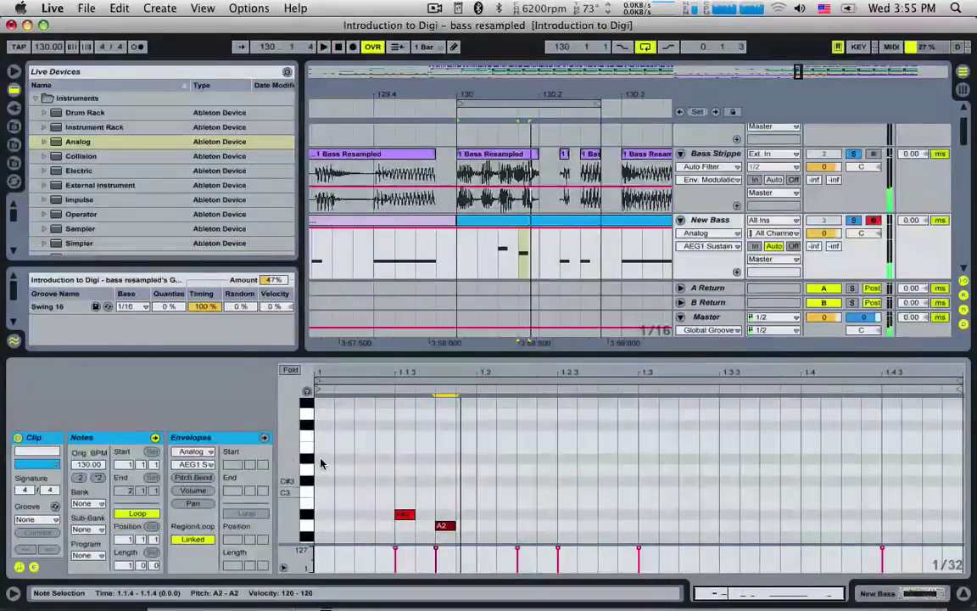
pyautogui.click(357, 497)
pyautogui.press('space')
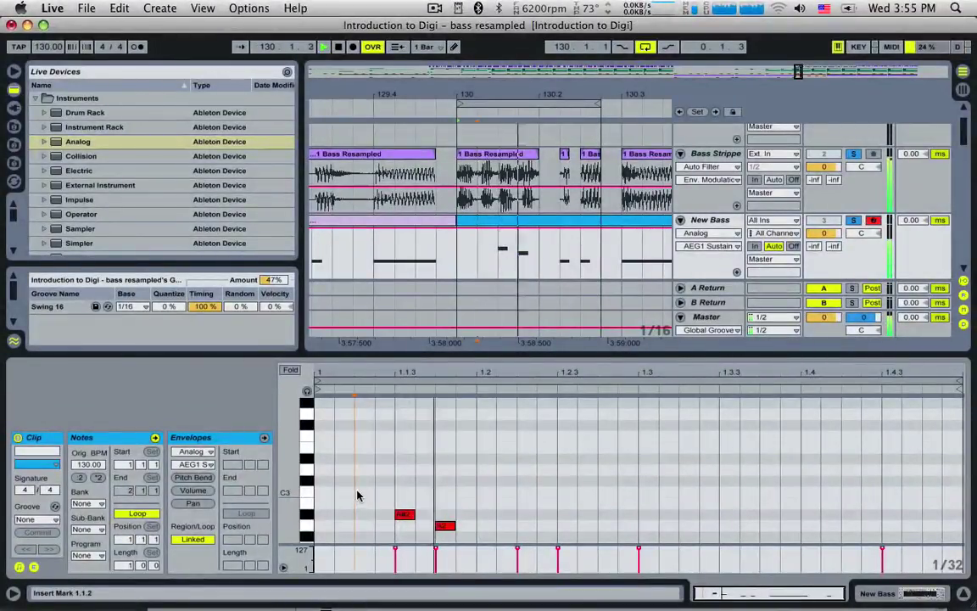
pyautogui.doubleClick(359, 495)
pyautogui.moveTo(358, 495); pyautogui.dragTo(369, 521)
pyautogui.press('space')
# - Add a short D3 note at 1.1.1 in the bar 130 clip and play the loop to check the phrase
pyautogui.doubleClick(321, 472)
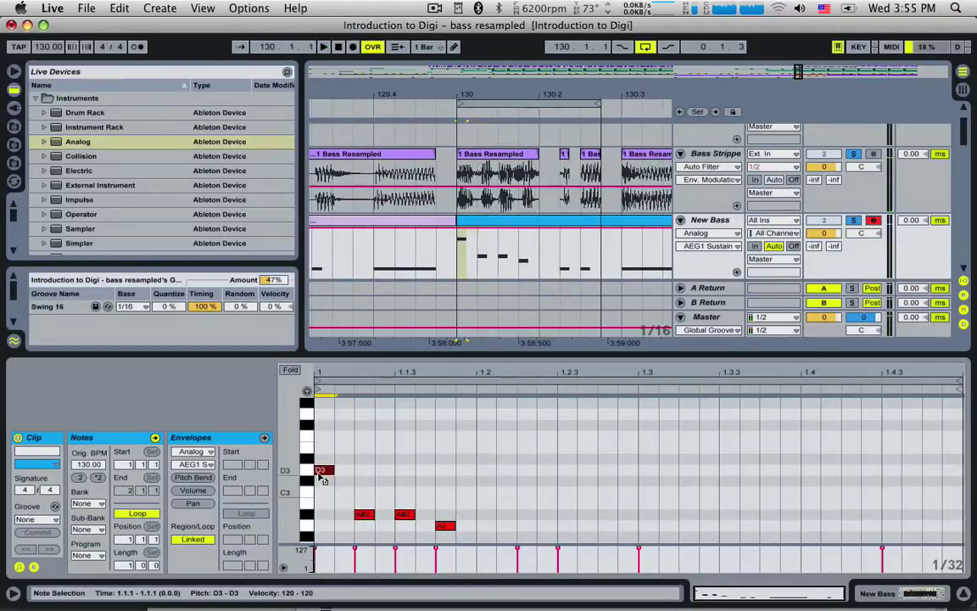
pyautogui.press('space')
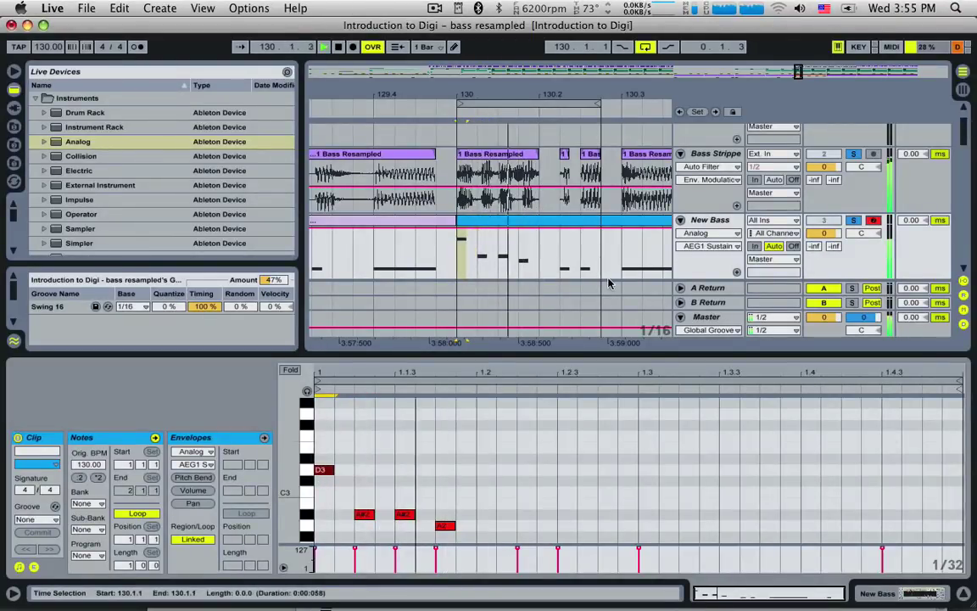
pyautogui.scroll(-2, 354, 507)
pyautogui.scroll(-1, 355, 507)
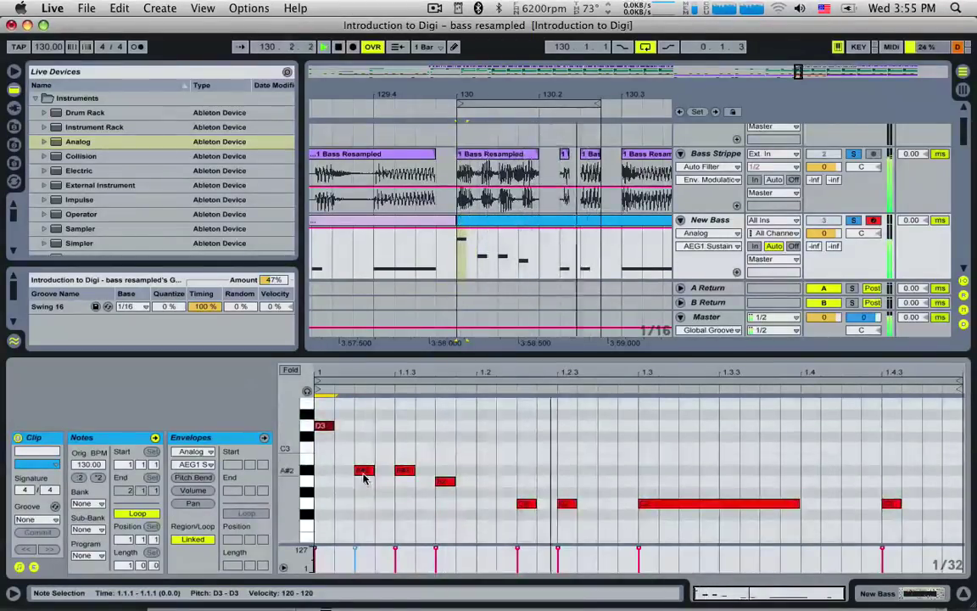
# - Raise the note at 1.1.2 in the bar 130 clip to C3 and loop all of bar 130 to play it
pyautogui.moveTo(363, 469); pyautogui.dragTo(365, 455)
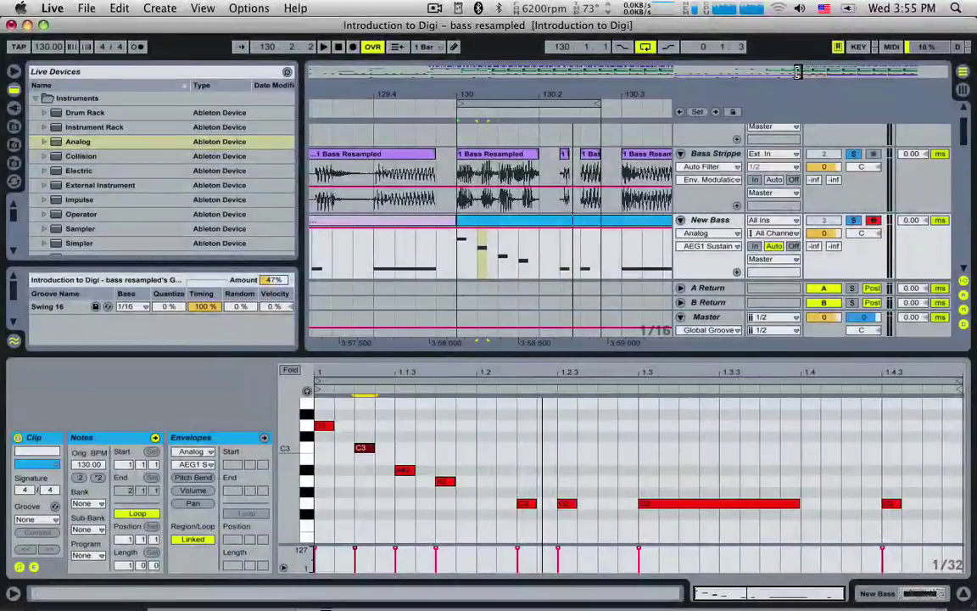
pyautogui.moveTo(798, 73); pyautogui.dragTo(801, 70)
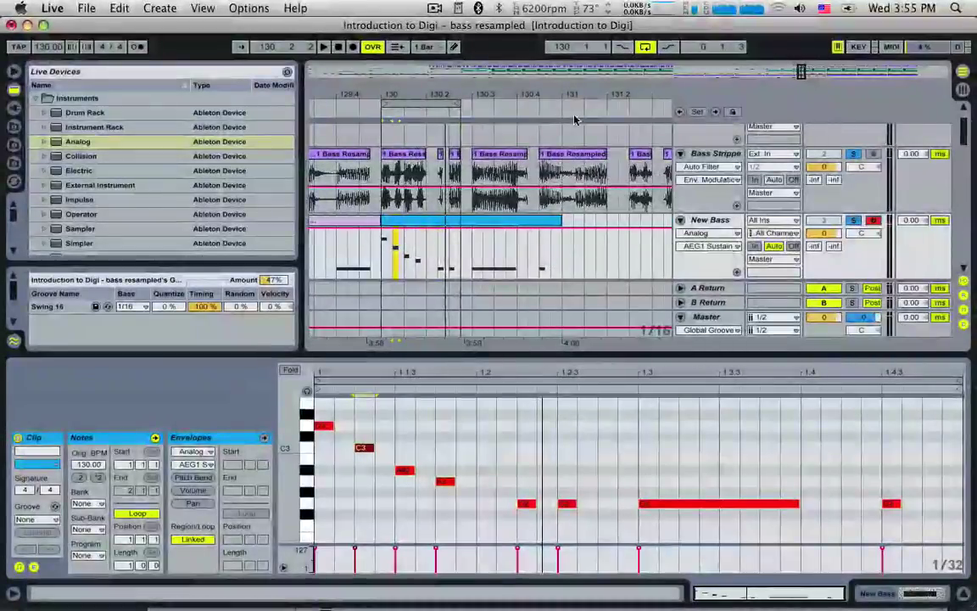
pyautogui.moveTo(458, 103); pyautogui.dragTo(559, 104)
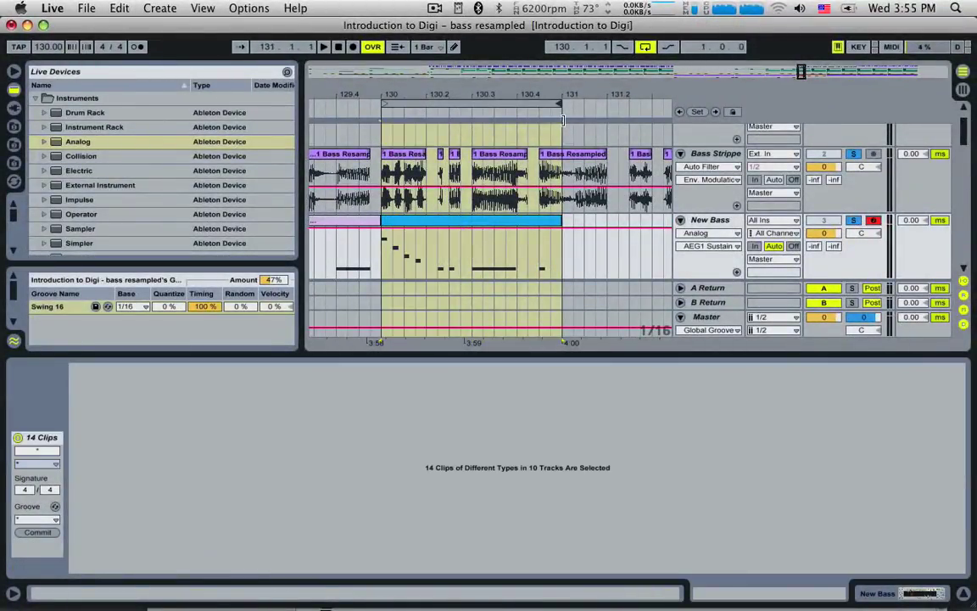
pyautogui.press('space')
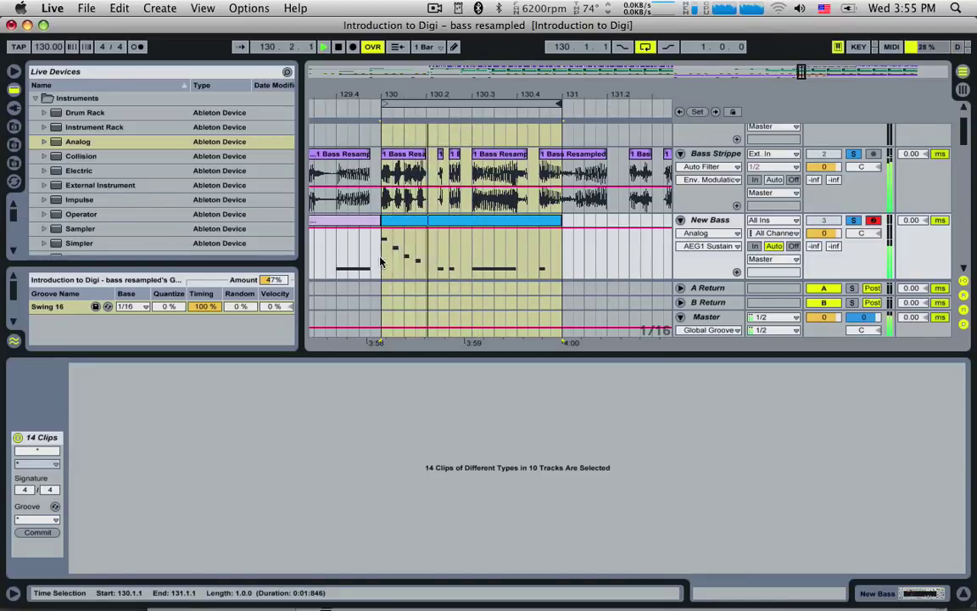
# - Audition Bass Stripped over the bar 130 loop with New Bass unsoloed
pyautogui.press('space')
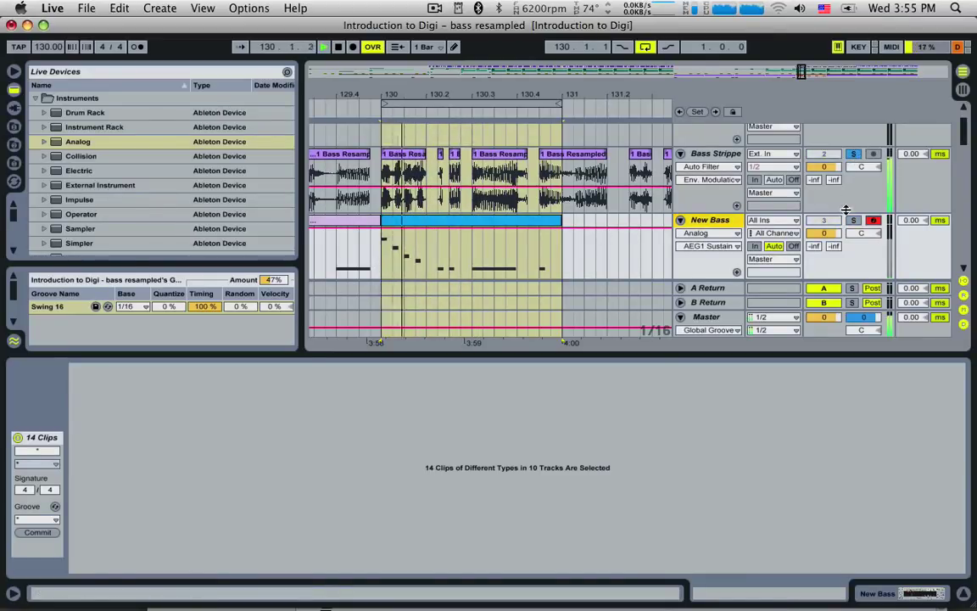
pyautogui.click(852, 221)
pyautogui.press('space')
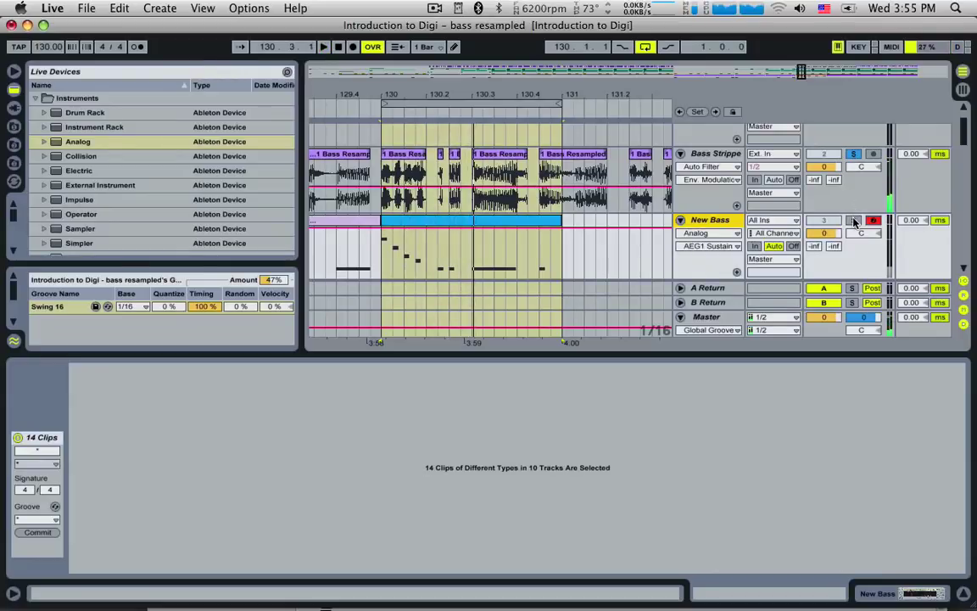
# - Try A#2 at 1.1.4 and B2 at 1.1.3 in the bar 130 New Bass clip while the loop plays
pyautogui.doubleClick(500, 222)
pyautogui.click(439, 479)
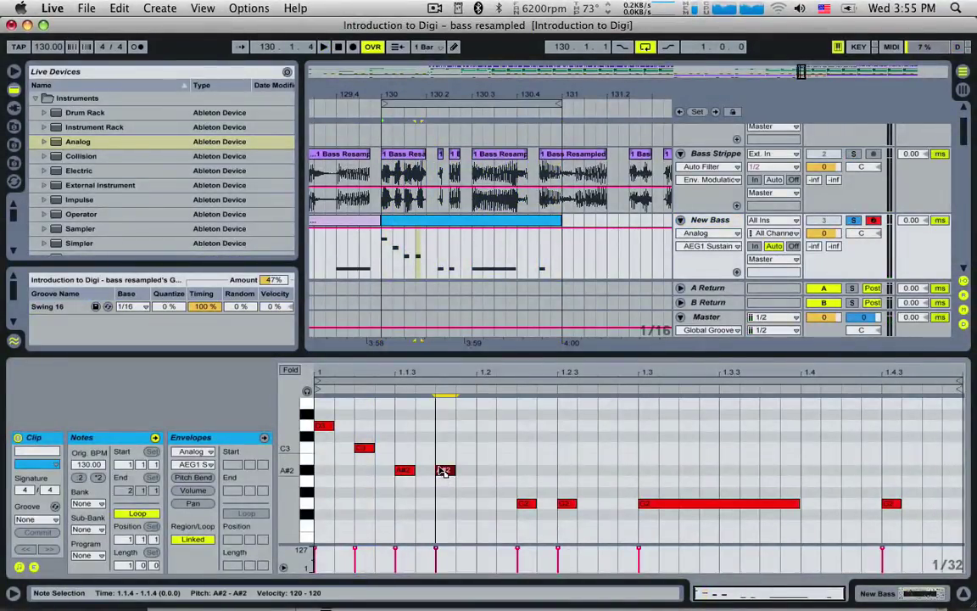
pyautogui.press('space')
pyautogui.click(405, 470)
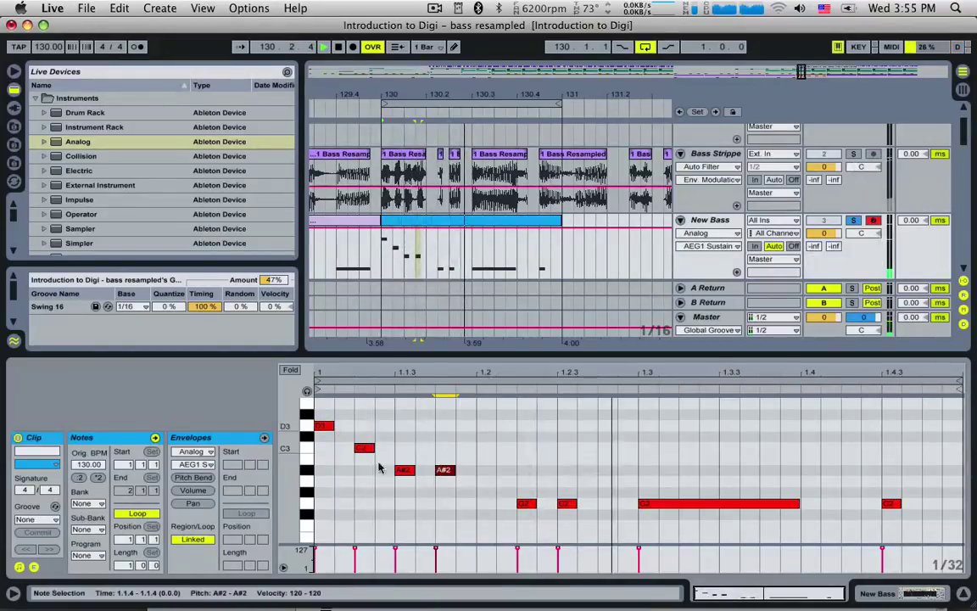
pyautogui.moveTo(405, 470); pyautogui.dragTo(405, 459)
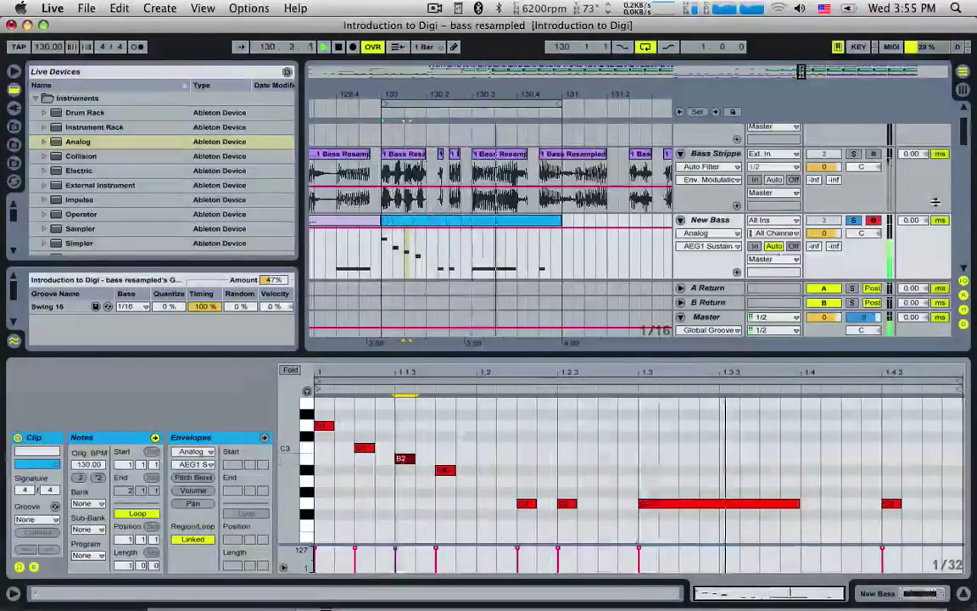
# - Compare New Bass with Bass Stripped by soloing, and return the notes at 1.1.3 and 1.1.4 to A#2 and A2
pyautogui.click(854, 155)
pyautogui.press('space')
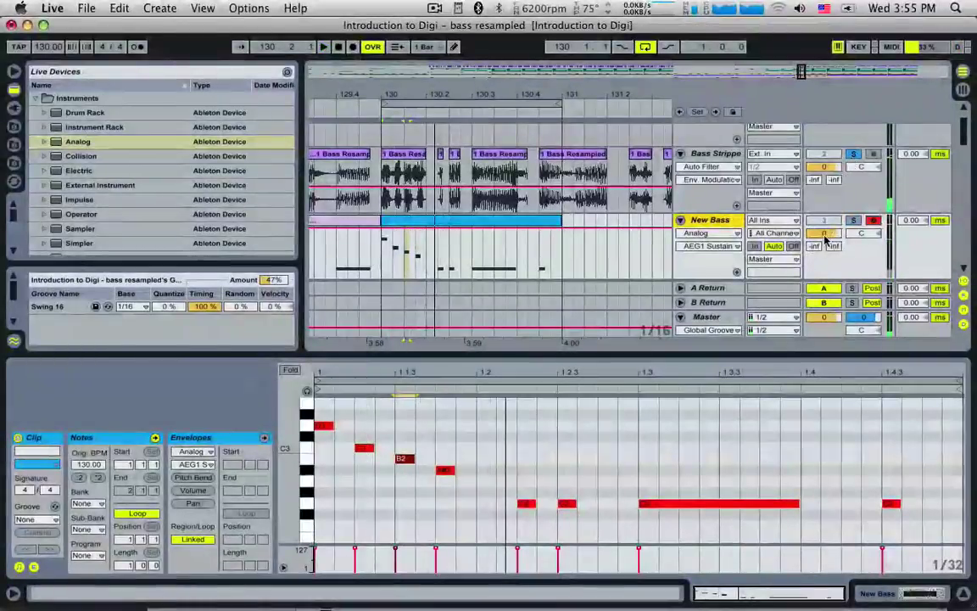
pyautogui.click(852, 220)
pyautogui.click(364, 448)
pyautogui.moveTo(406, 463); pyautogui.dragTo(449, 482)
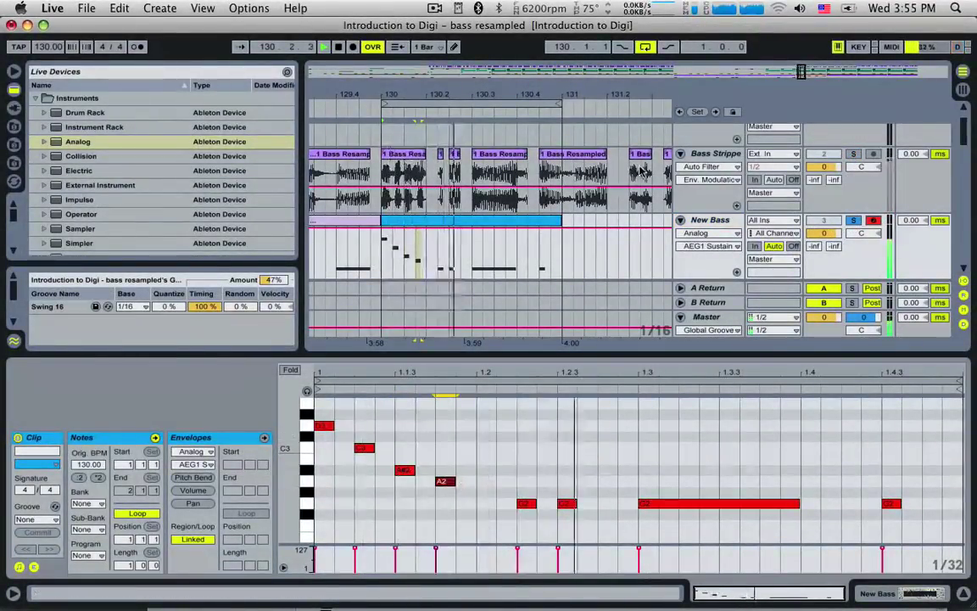
# - Move the one-bar loop to bar 131 and audition Bass Stripped there with New Bass unsoloed
pyautogui.moveTo(801, 71)
pyautogui.mouseDown()
pyautogui.moveTo(852, 78)
pyautogui.moveTo(816, 77)
pyautogui.mouseUp()
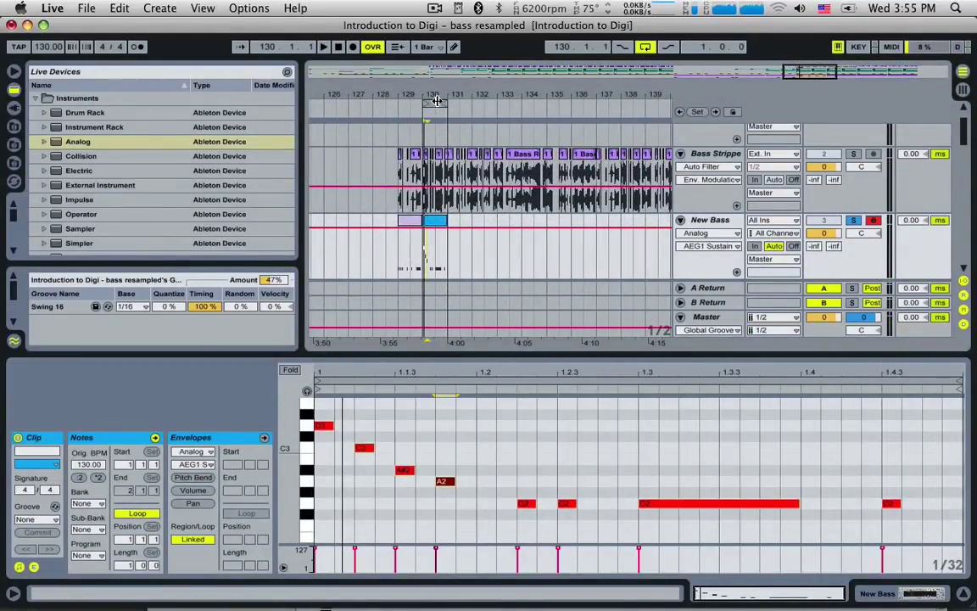
pyautogui.moveTo(435, 101); pyautogui.dragTo(466, 106)
pyautogui.press('space')
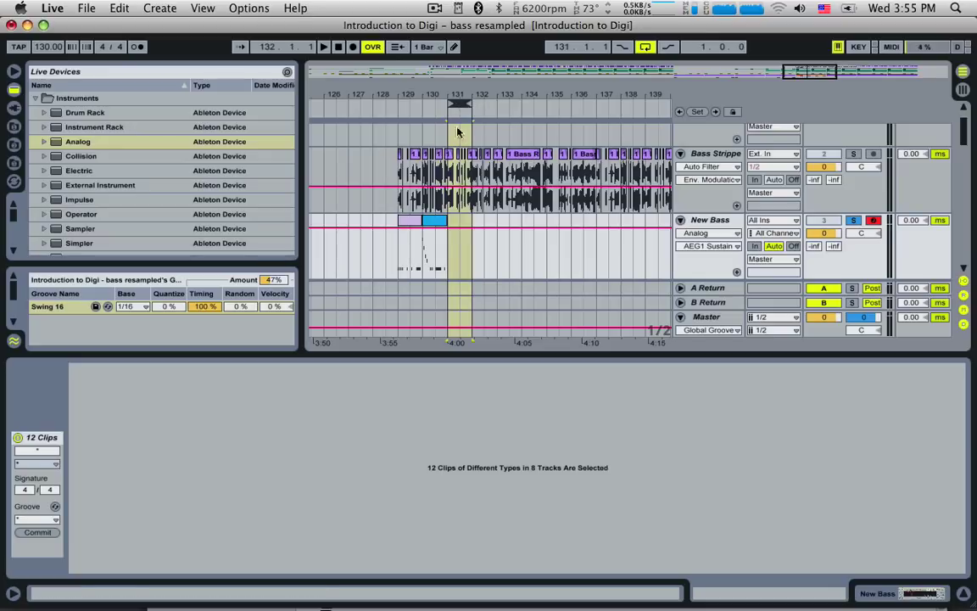
pyautogui.click(853, 154)
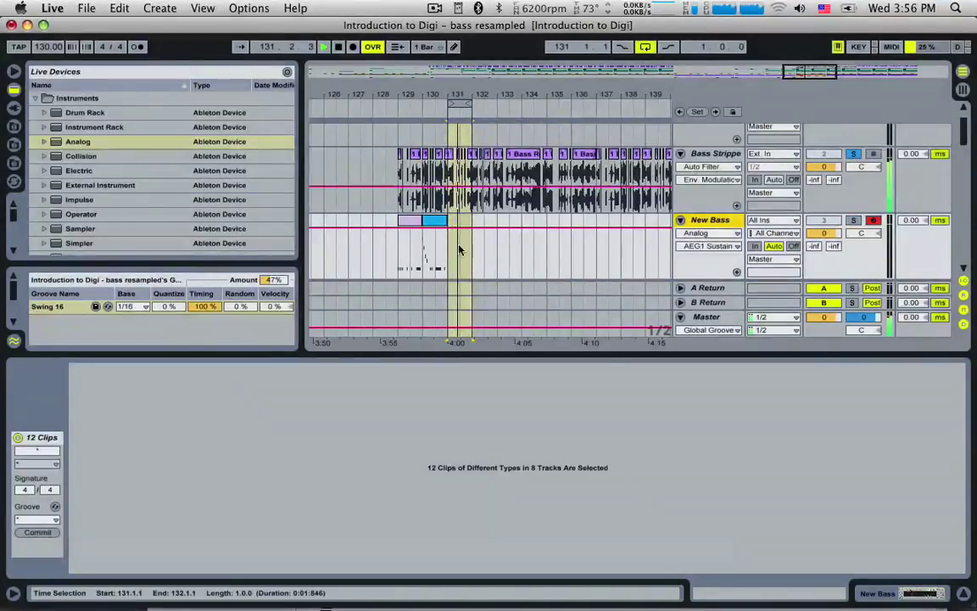
# - Insert an empty one-bar MIDI clip at bar 131 on the New Bass track and start loop playback
pyautogui.moveTo(461, 254); pyautogui.dragTo(468, 254)
pyautogui.press('space')
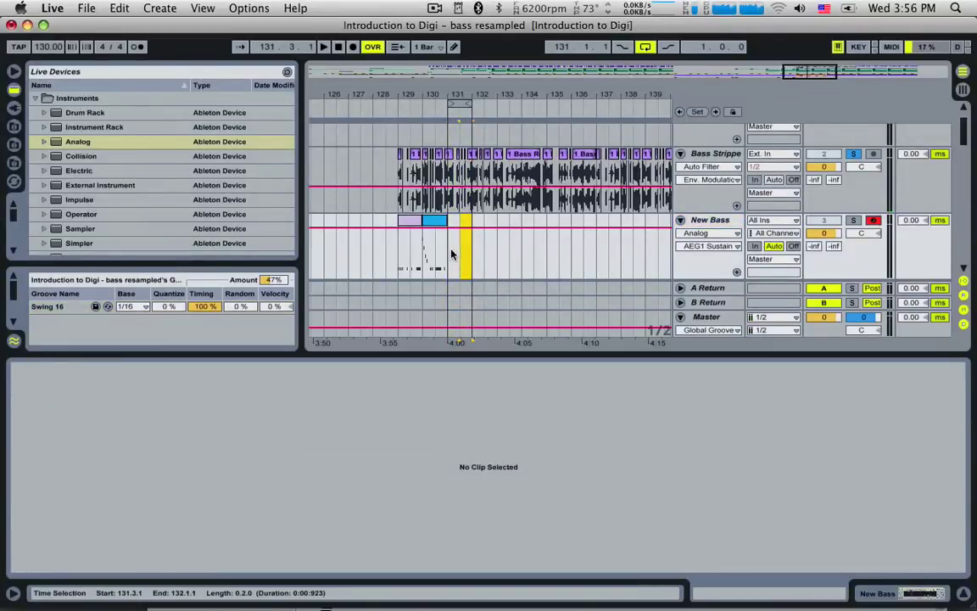
pyautogui.press('super+shift+m')
pyautogui.press('space')
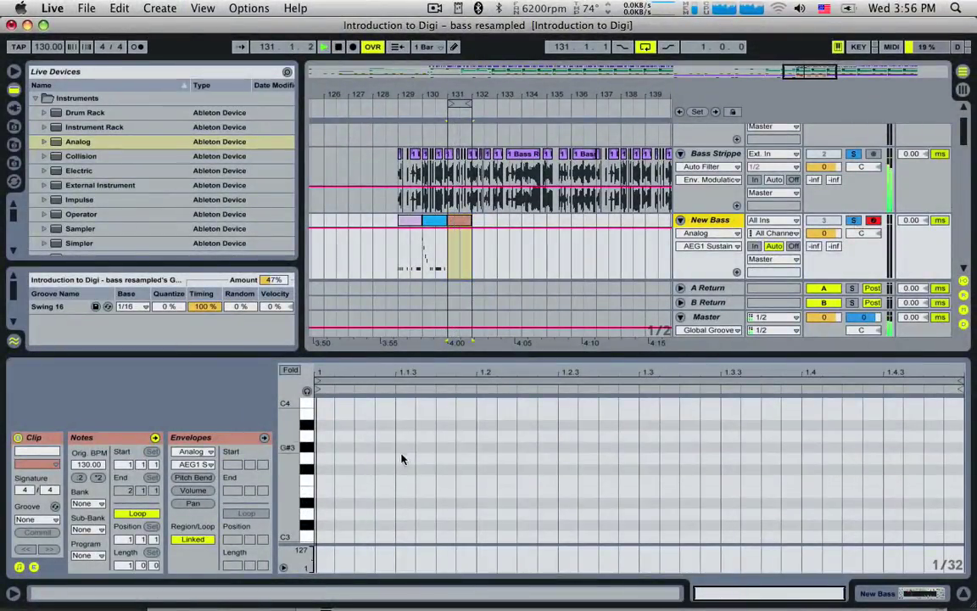
# - Add short G2 notes at 1.1.1, 1.1.2, 1.1.3 and 1.2.3 and a short A#2 at 1.2.4 in the bar 131 clip
pyautogui.scroll(-3, 336, 512)
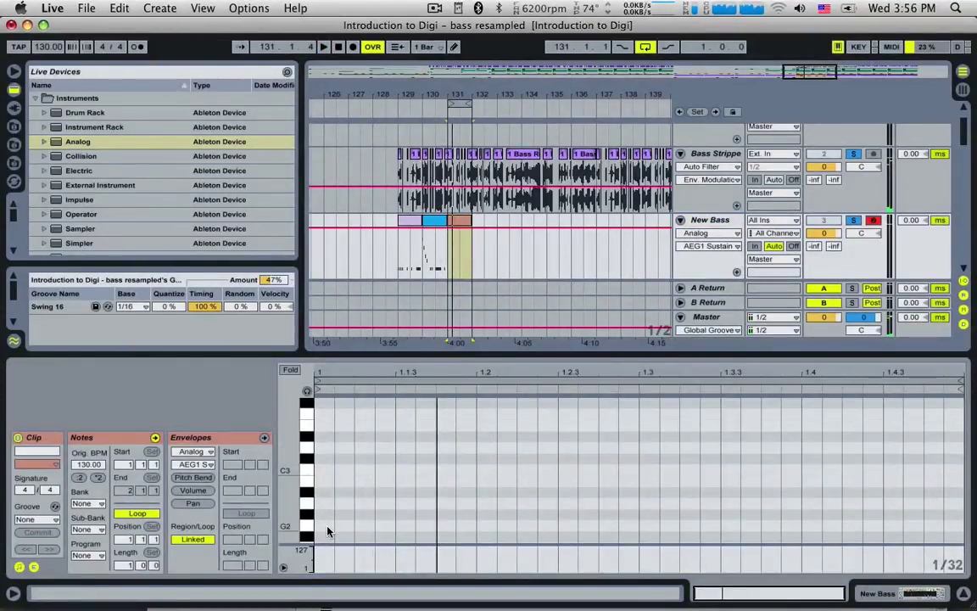
pyautogui.doubleClick(328, 526)
pyautogui.doubleClick(371, 526)
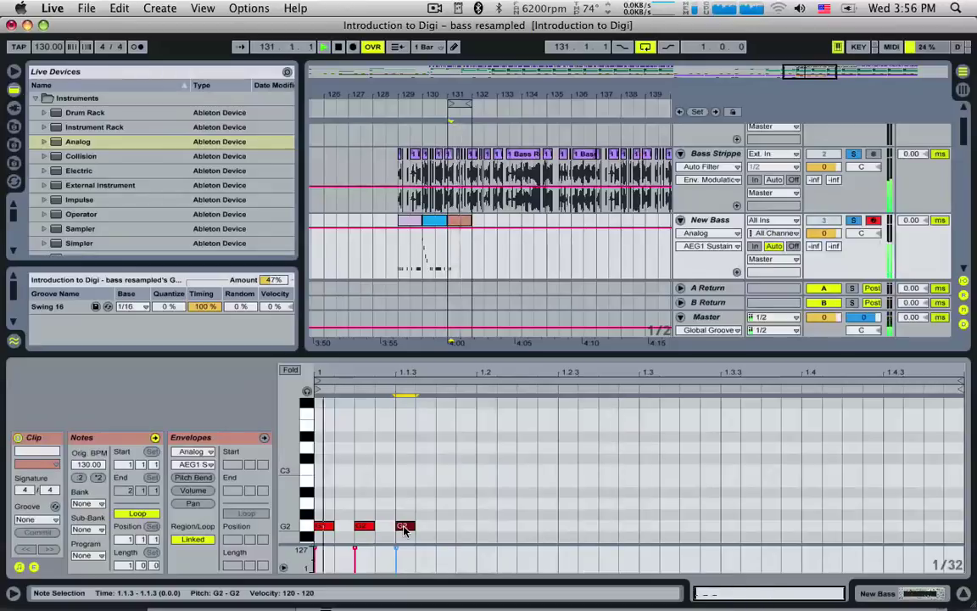
pyautogui.doubleClick(567, 527)
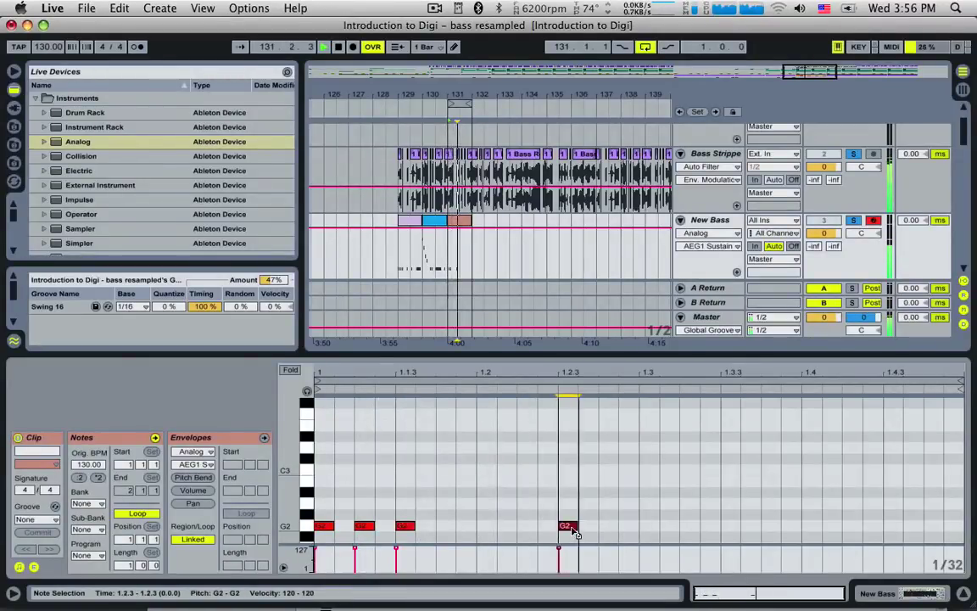
pyautogui.moveTo(571, 528); pyautogui.dragTo(614, 496)
pyautogui.doubleClick(567, 526)
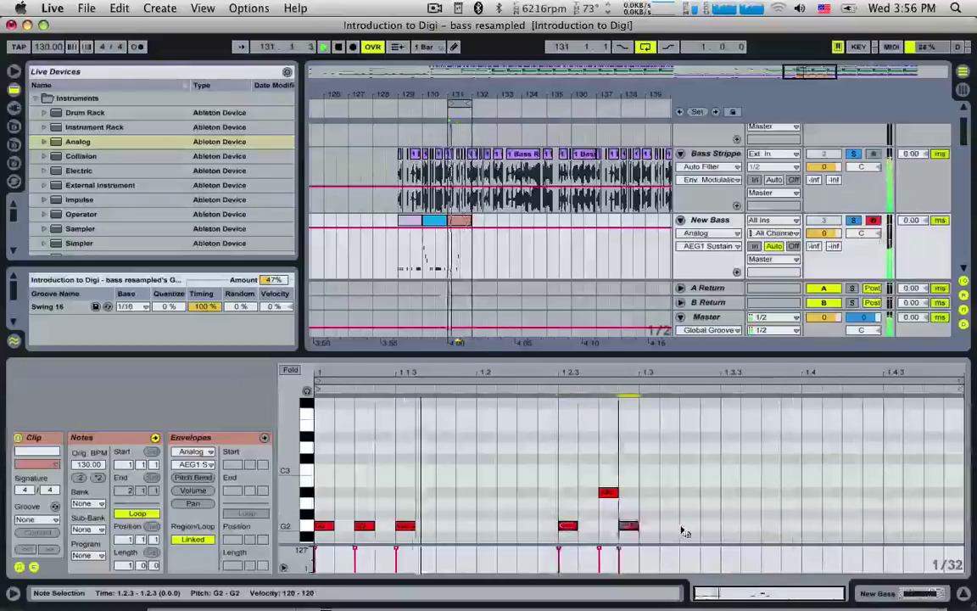
# - Add short G2 notes at 1.3.2, 1.3.4, 1.4.2 and 1.4.4 in the bar 131 clip, checking them against the loop
pyautogui.doubleClick(688, 527)
pyautogui.doubleClick(769, 526)
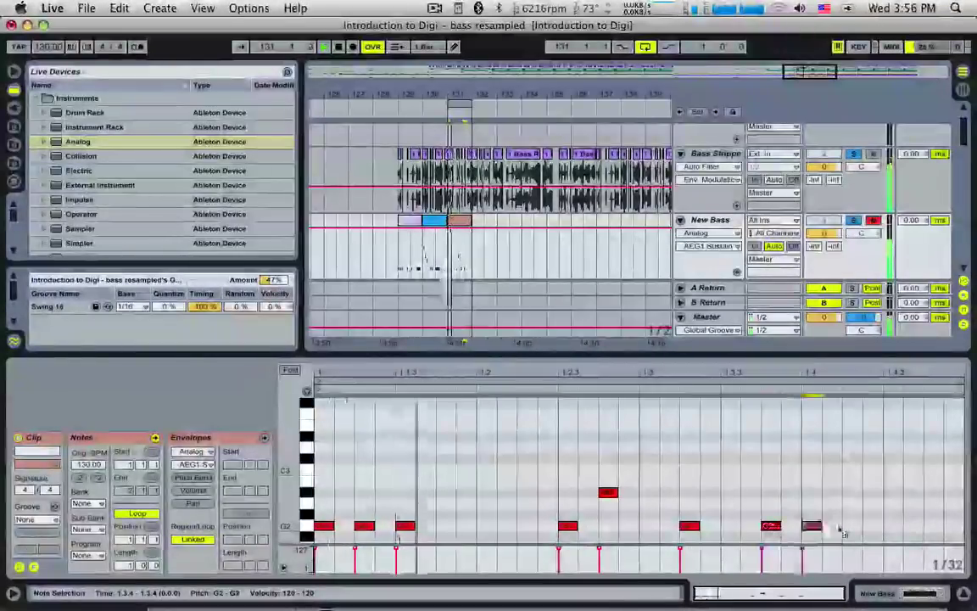
pyautogui.doubleClick(851, 527)
pyautogui.doubleClick(930, 527)
pyautogui.click(477, 214)
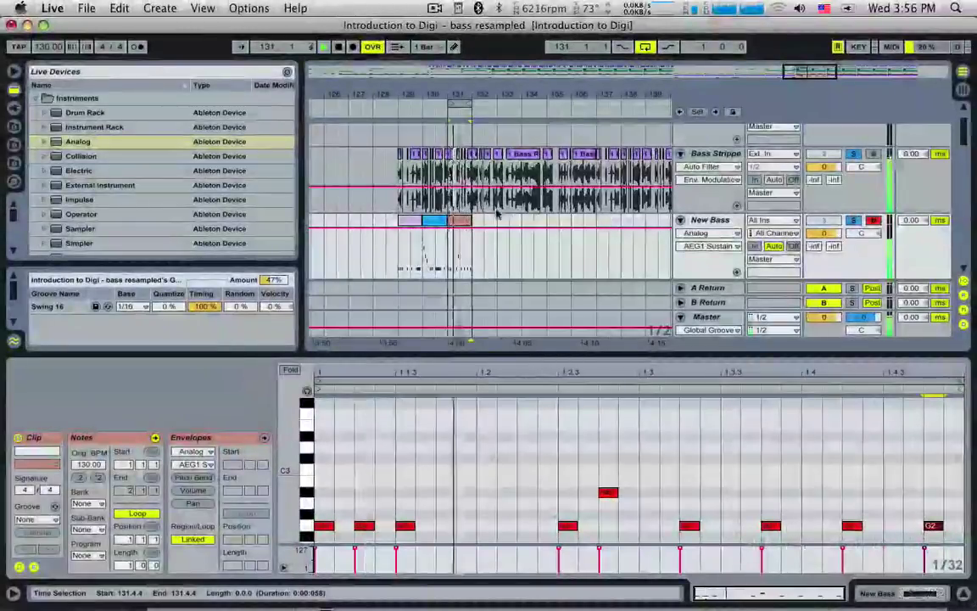
pyautogui.click(462, 221)
pyautogui.press('space')
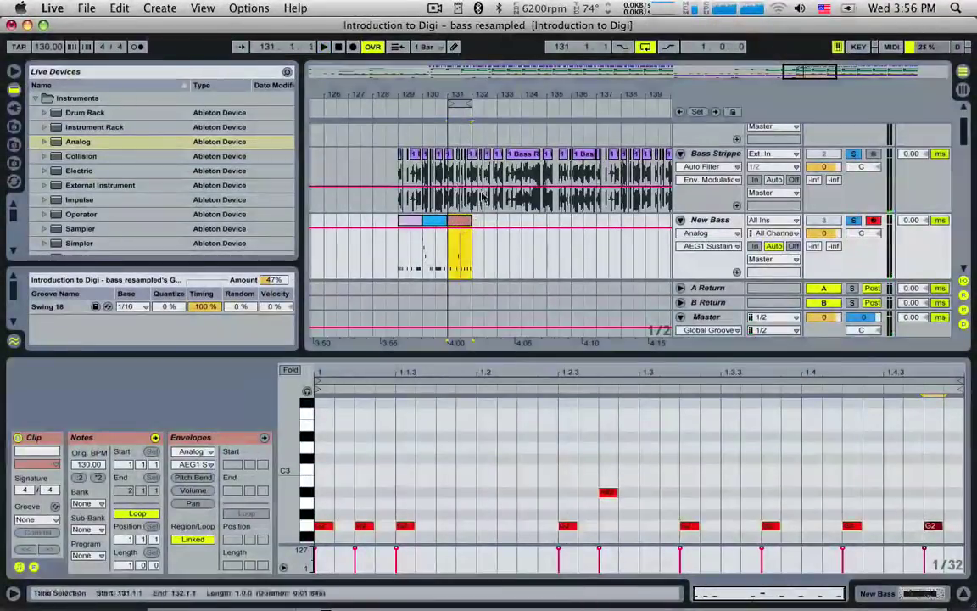
# - Move the loop to bar 132 and insert an empty one-bar MIDI clip there on the New Bass track
pyautogui.click(463, 106)
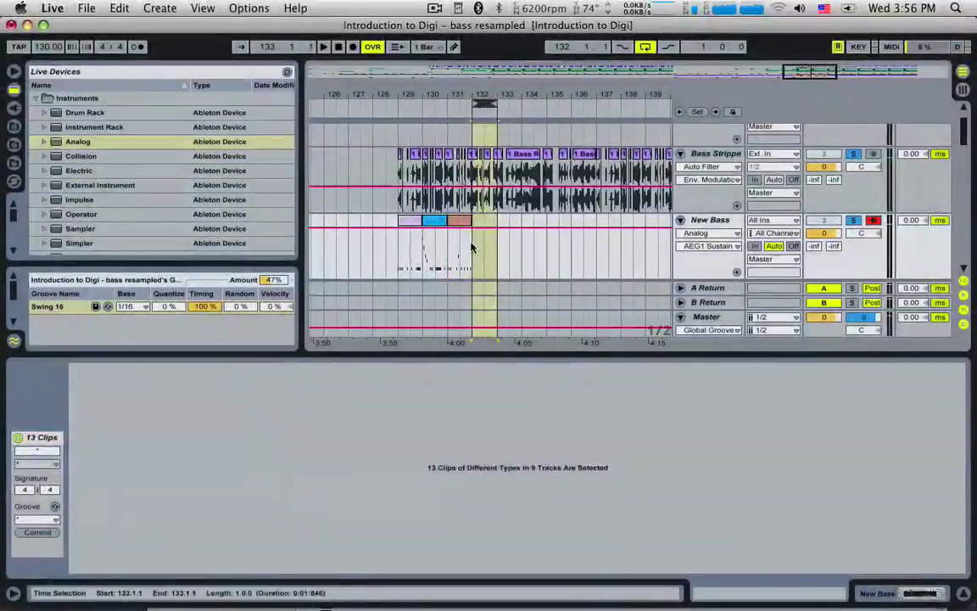
pyautogui.click(472, 248)
pyautogui.press('space')
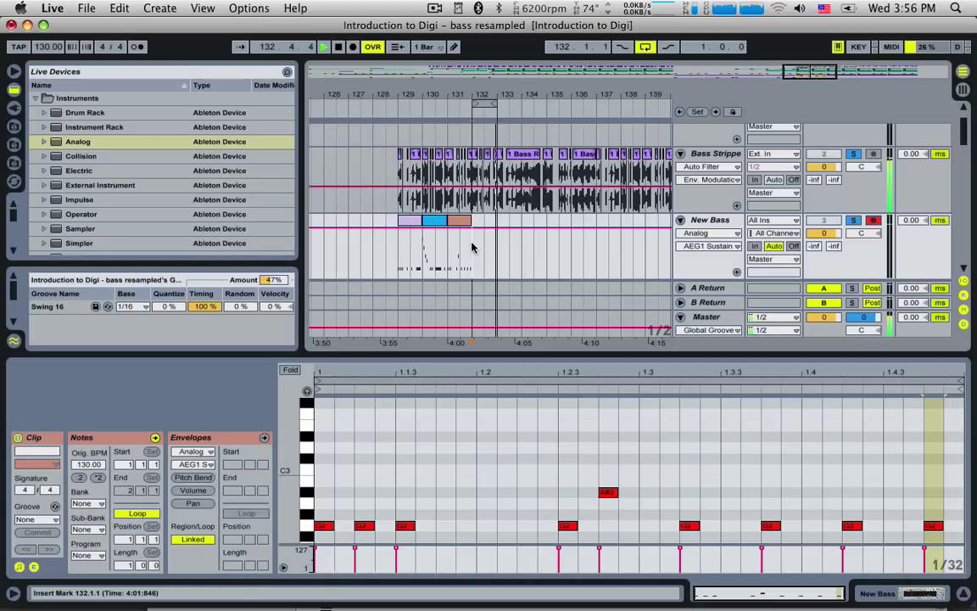
pyautogui.press('space')
pyautogui.moveTo(471, 242); pyautogui.dragTo(505, 243)
pyautogui.press('super+shift+m')
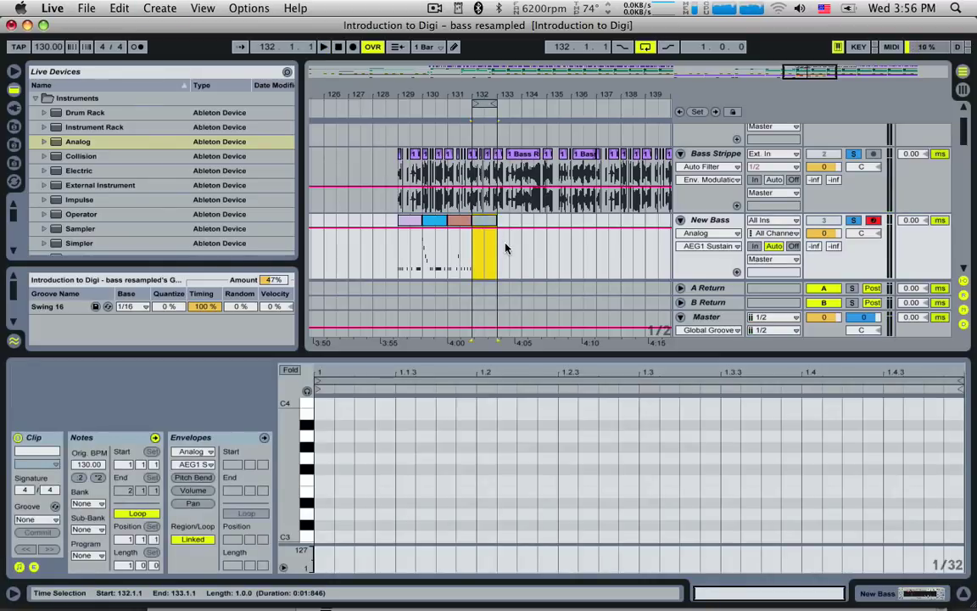
pyautogui.press('space')
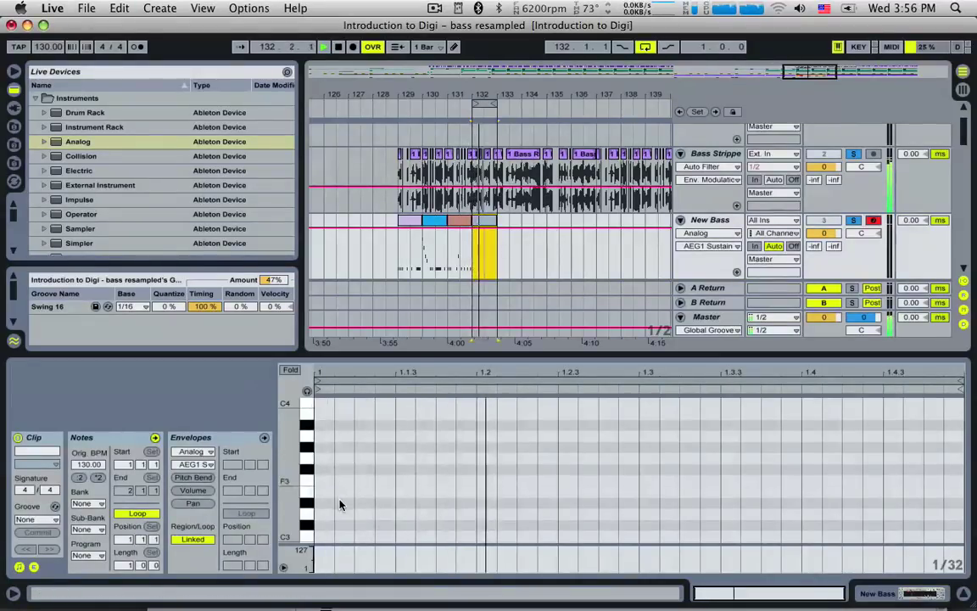
# - Add short G1 notes at 1.1.1, 1.1.2 and 1.1.3 in the bar 132 clip and raise all three an octave to G2
pyautogui.click(340, 505)
pyautogui.scroll(-8, 339, 505)
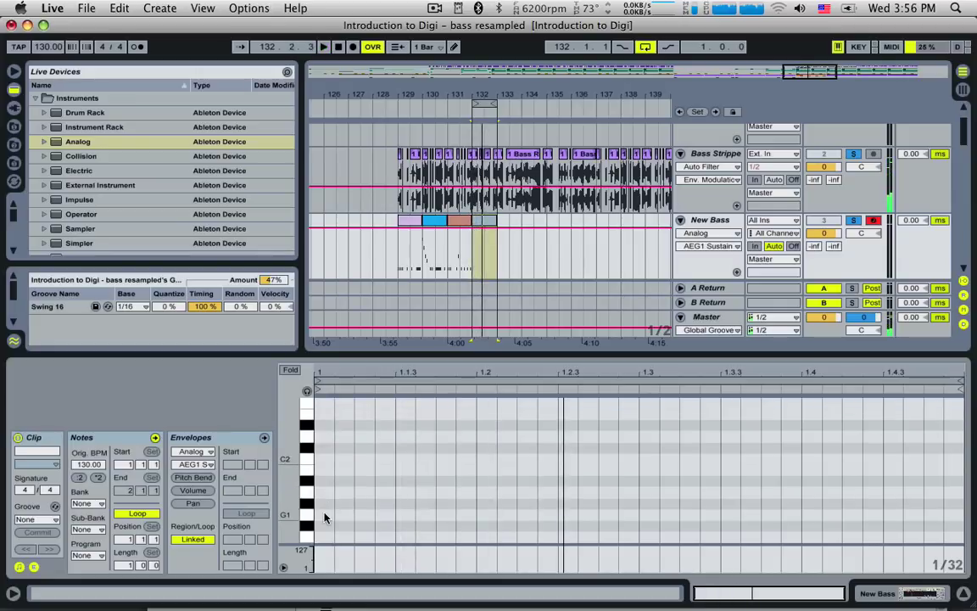
pyautogui.doubleClick(324, 515)
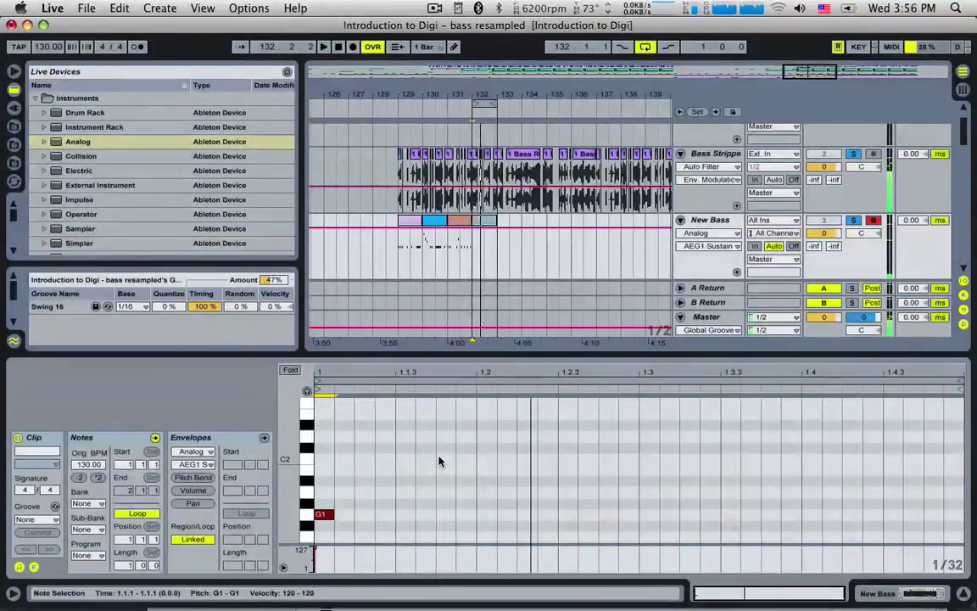
pyautogui.moveTo(333, 515); pyautogui.dragTo(363, 518)
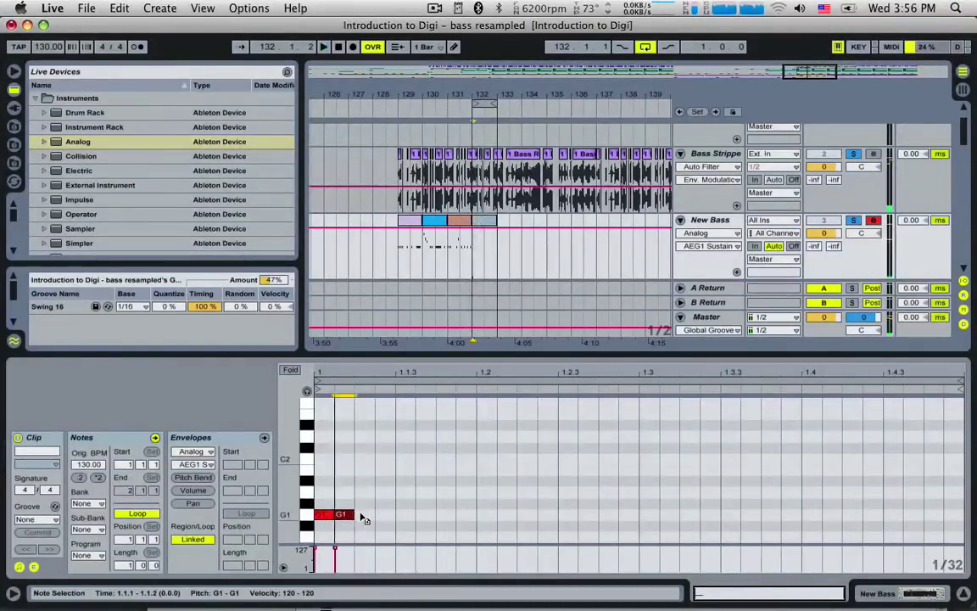
pyautogui.press('space')
pyautogui.press('space')
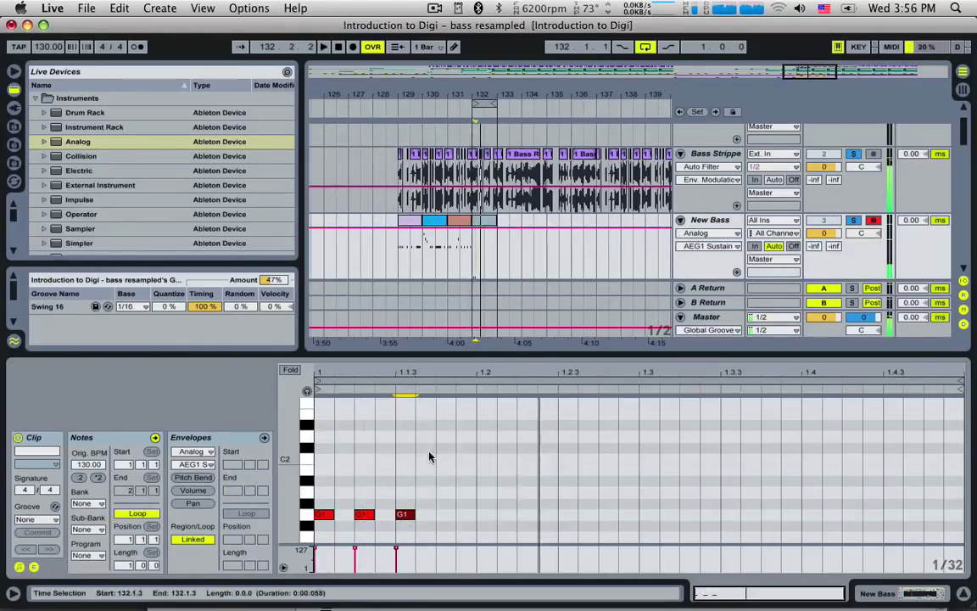
pyautogui.moveTo(480, 436); pyautogui.dragTo(331, 417)
pyautogui.press('space')
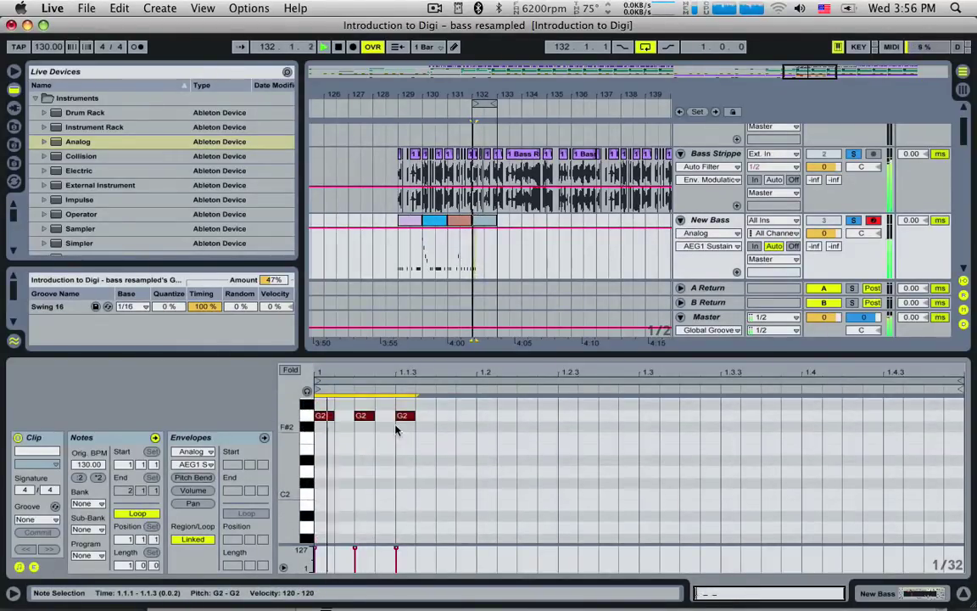
# - Add short G2 notes at 1.1.4, 1.2.2, 1.2.3 and 1.2.4 in the bar 132 clip
pyautogui.click(447, 418)
pyautogui.doubleClick(446, 417)
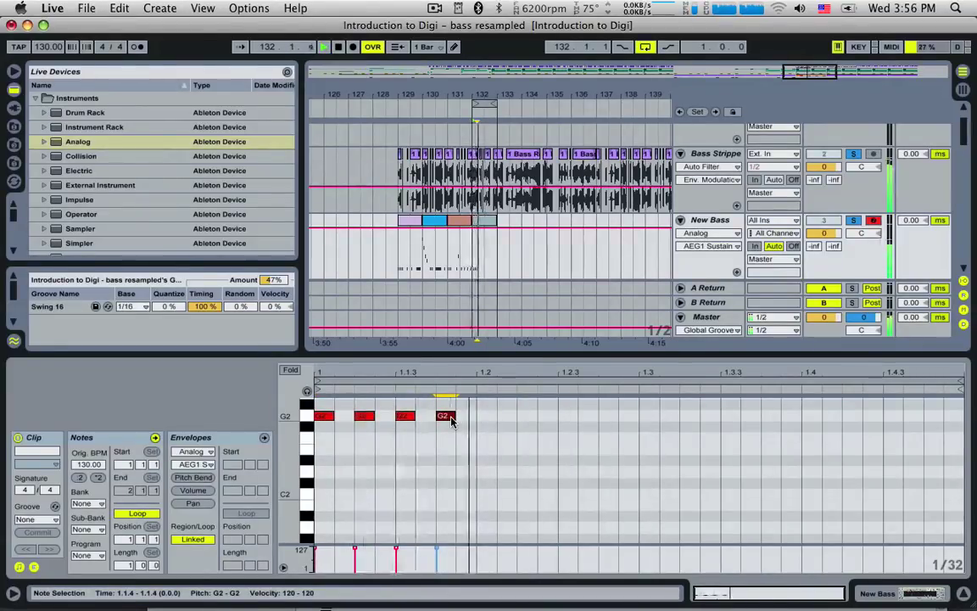
pyautogui.moveTo(451, 421); pyautogui.dragTo(535, 423)
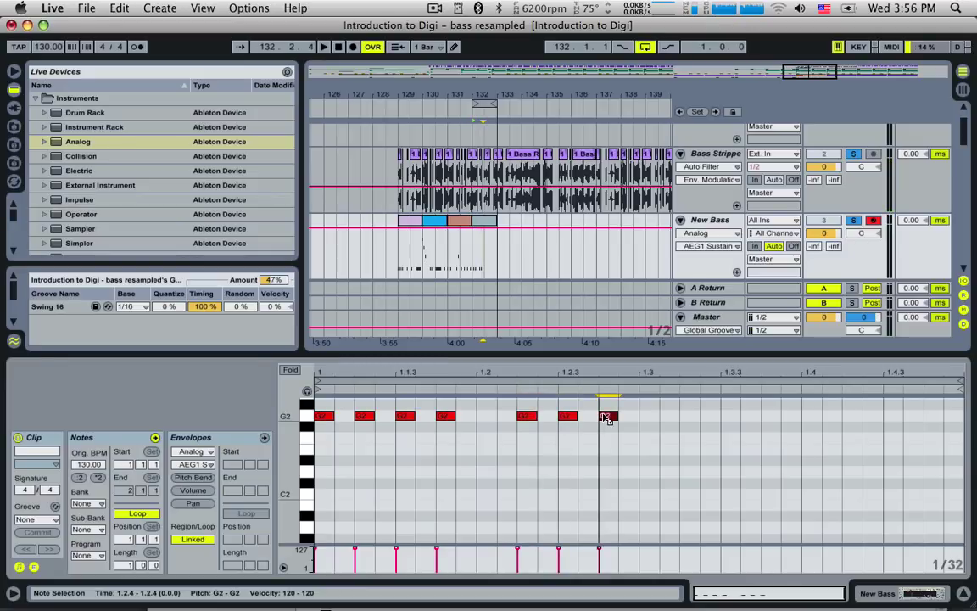
pyautogui.click(566, 416)
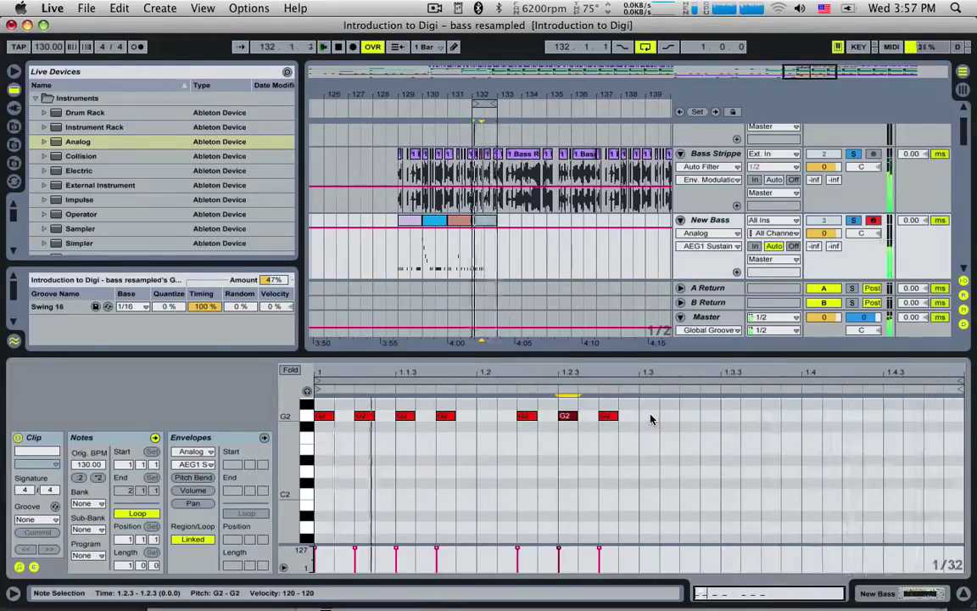
# - Turn on the triplet note grid and add a short G2 note at 1.3 in the bar 132 clip, checking it against the loop
pyautogui.press('space')
pyautogui.click(640, 419)
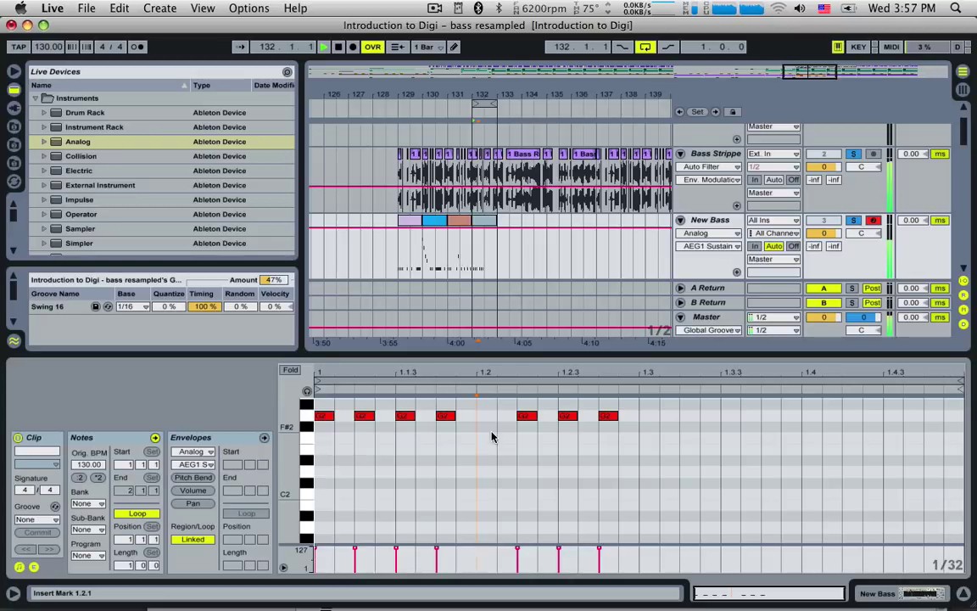
pyautogui.rightClick(650, 419)
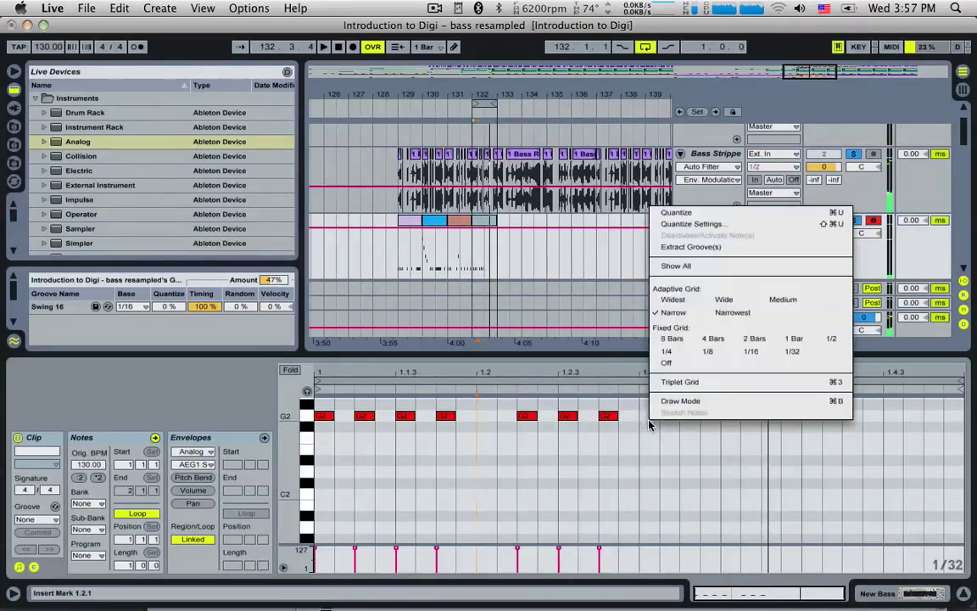
pyautogui.click(674, 384)
pyautogui.press('space')
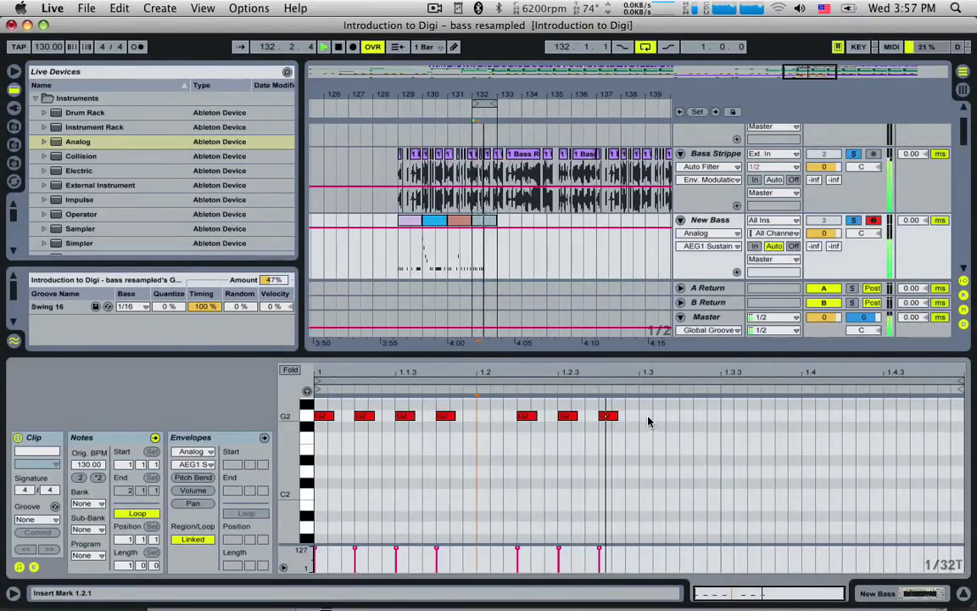
pyautogui.doubleClick(646, 416)
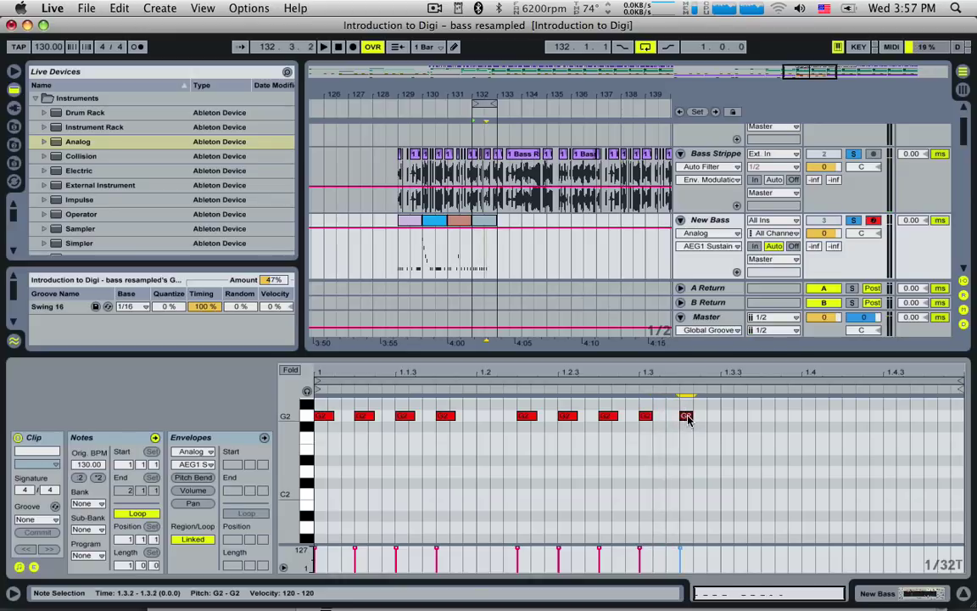
pyautogui.press('space')
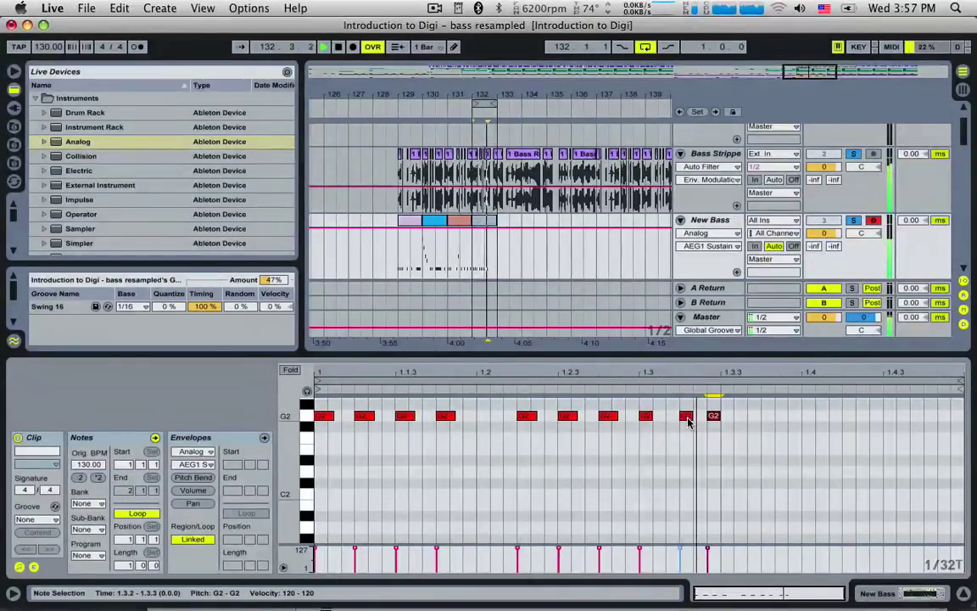
pyautogui.doubleClick(687, 417)
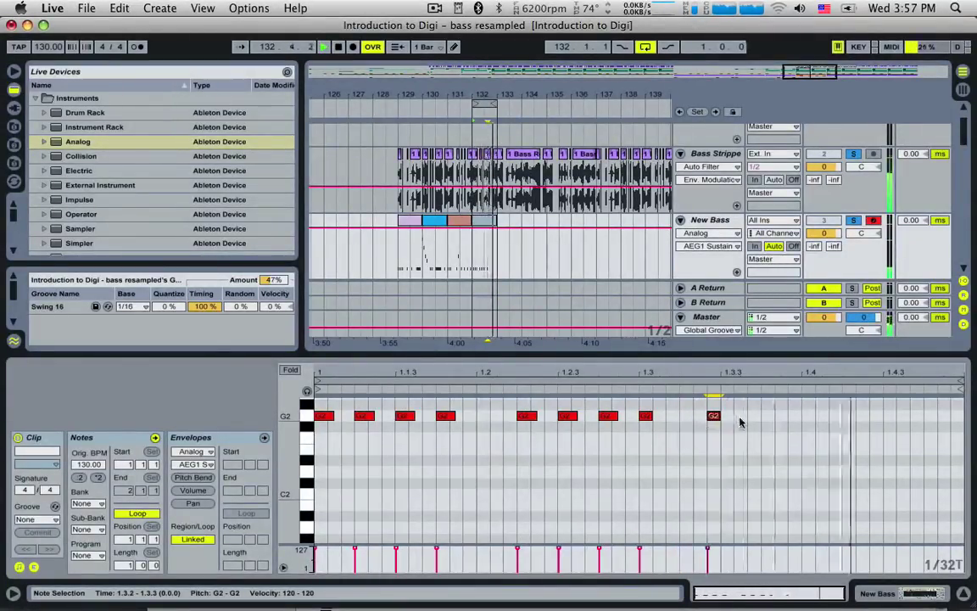
# - Set the note grid to 1/8 triplets and add short G2 notes on beat 3's last two triplets and F2 notes on beat 4's last two
pyautogui.rightClick(739, 421)
pyautogui.click(871, 297)
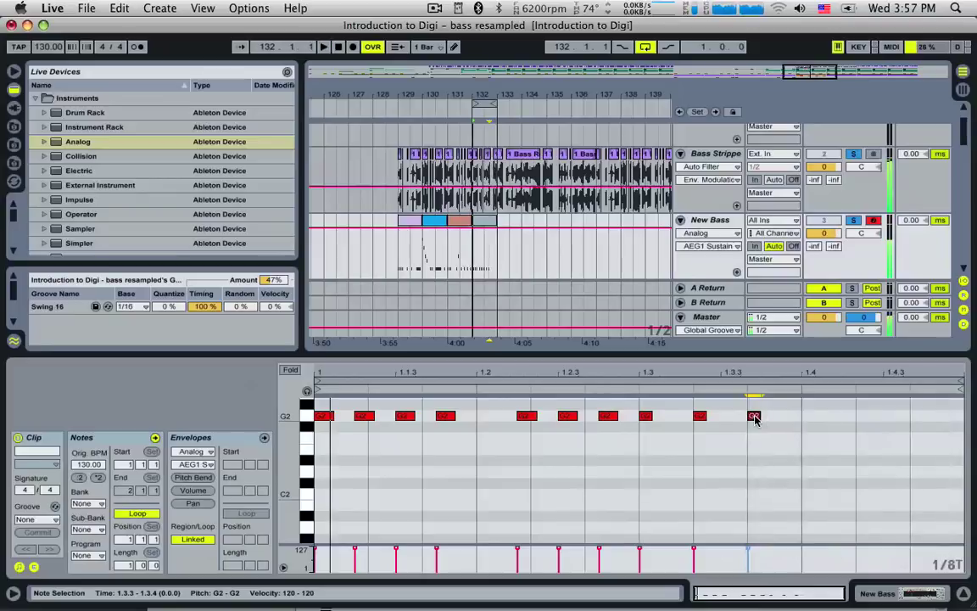
pyautogui.doubleClick(862, 438)
pyautogui.doubleClick(916, 437)
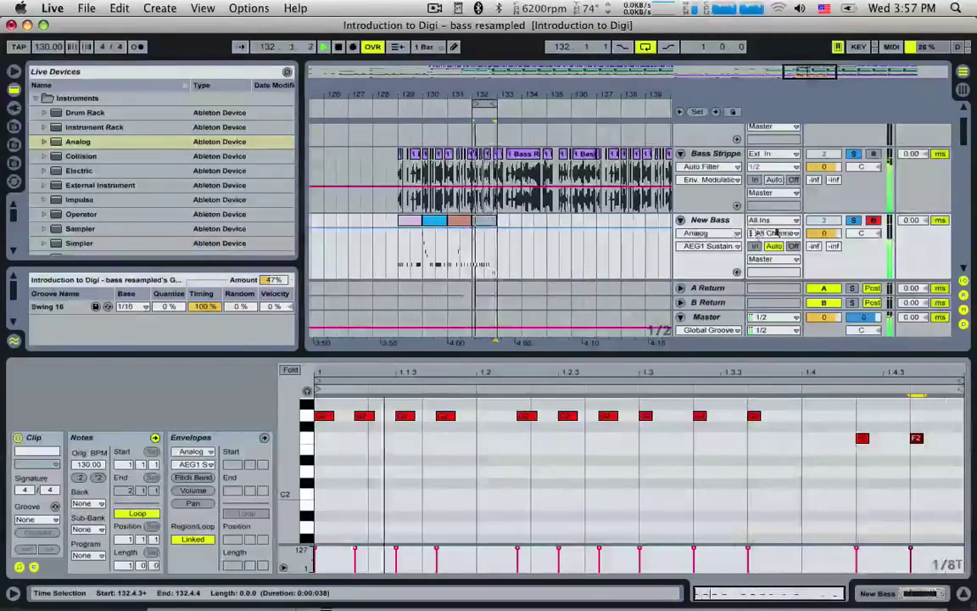
# - Delete the Bass Stripped track from the arrangement
pyautogui.press('space')
pyautogui.moveTo(486, 94); pyautogui.dragTo(486, 67)
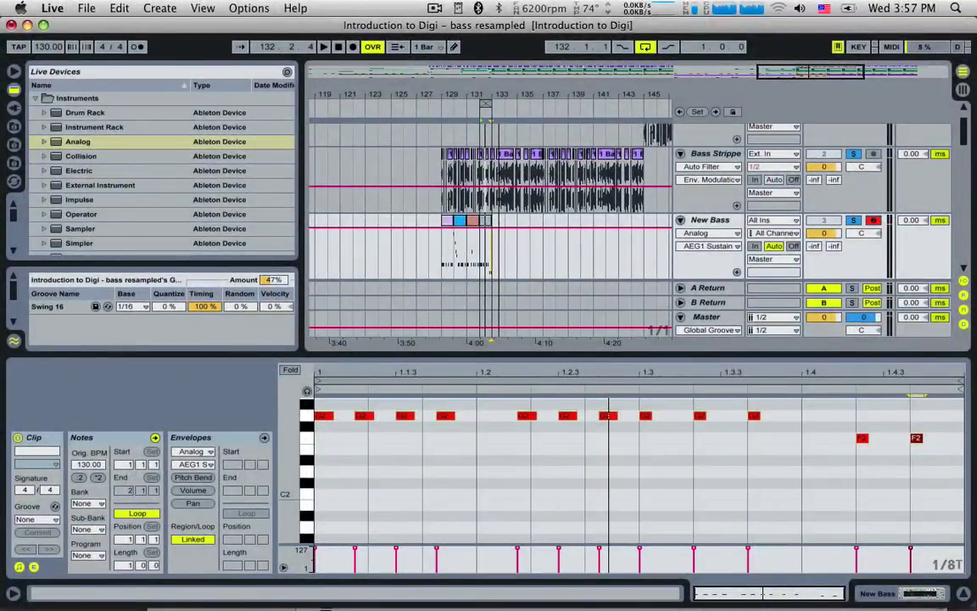
pyautogui.moveTo(441, 175); pyautogui.dragTo(647, 176)
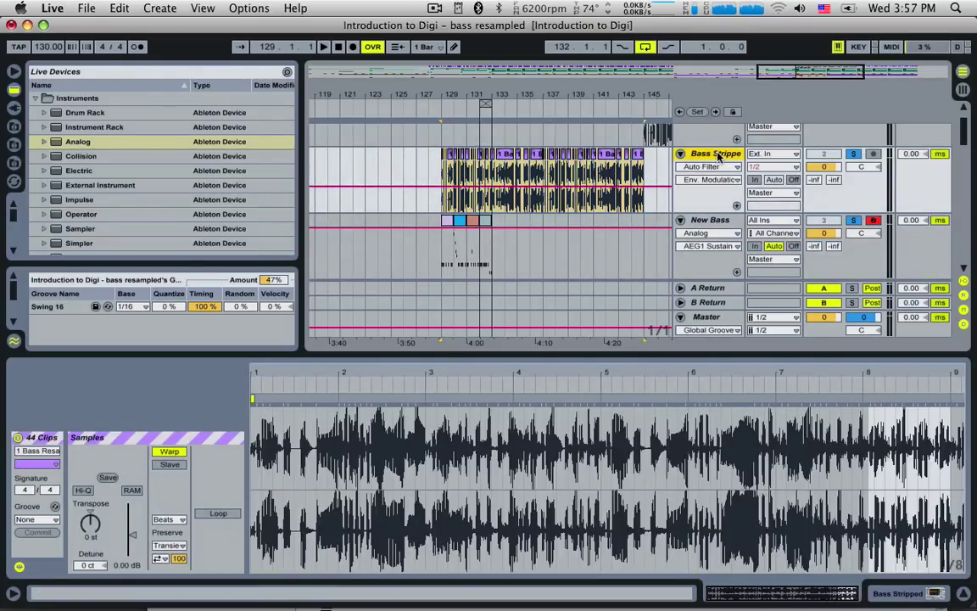
pyautogui.press('Delete')
# - Play the New Bass part from bar 129 and set the arrangement loop to four bars starting at bar 129
pyautogui.click(442, 194)
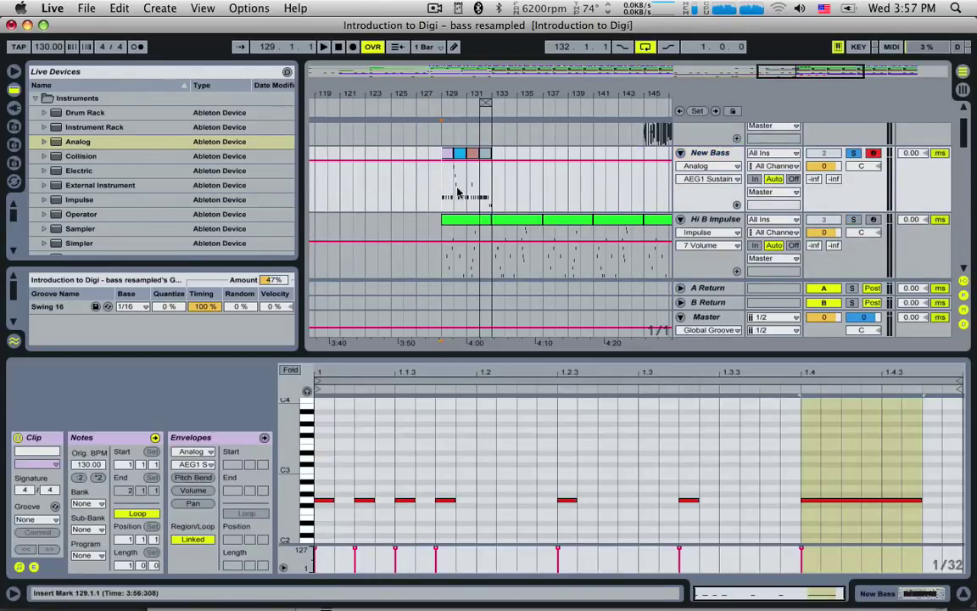
pyautogui.press('space')
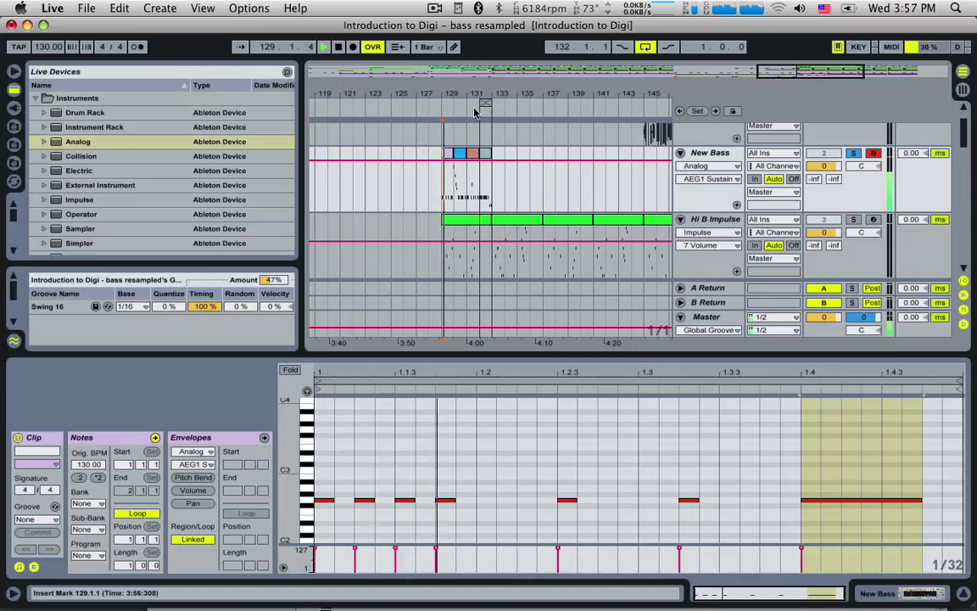
pyautogui.click(447, 105)
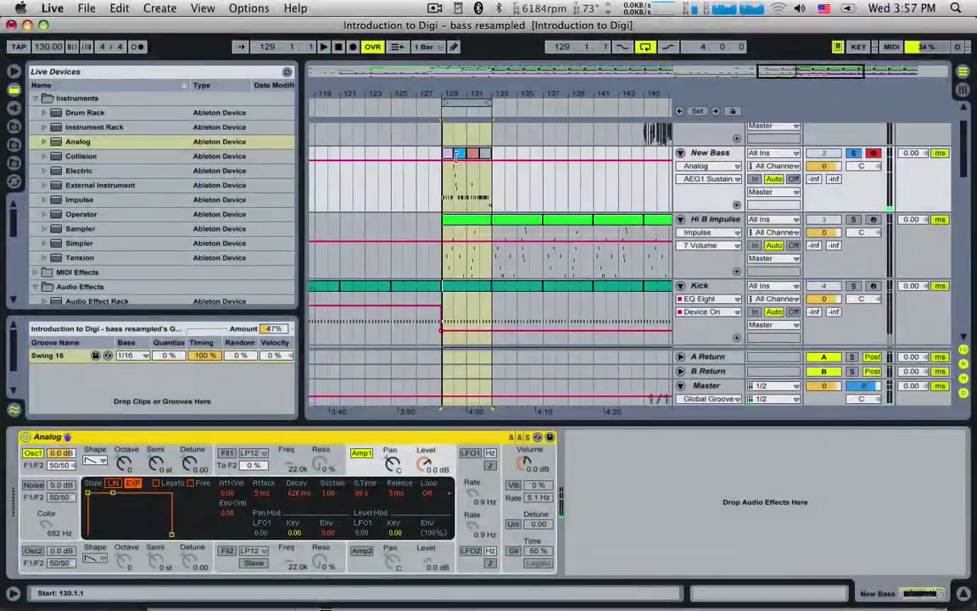
# - Consolidate the four New Bass clips in bars 129 to 132 into one four-bar clip and turn on its clip loop
pyautogui.click(445, 201)
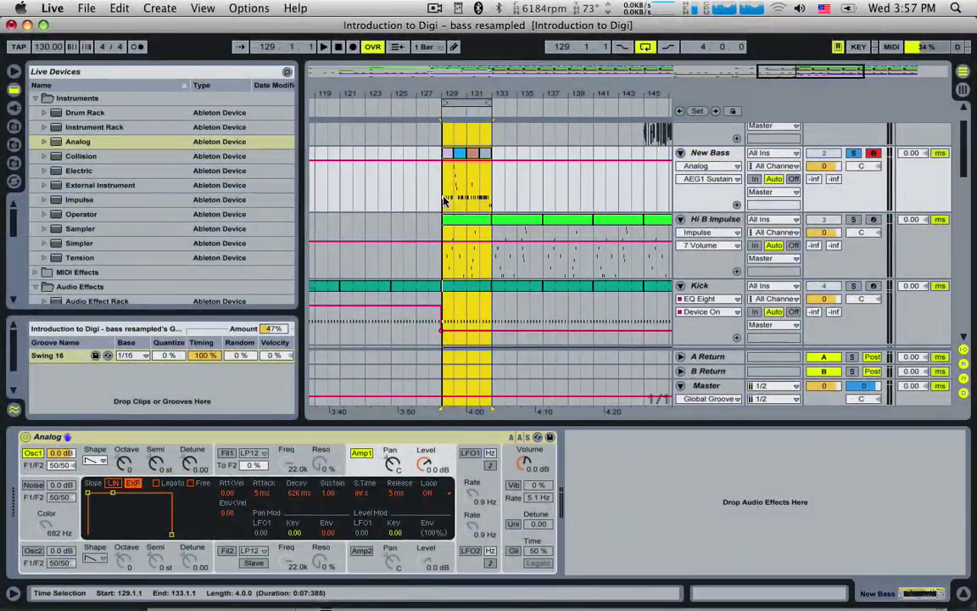
pyautogui.moveTo(507, 191); pyautogui.dragTo(445, 188)
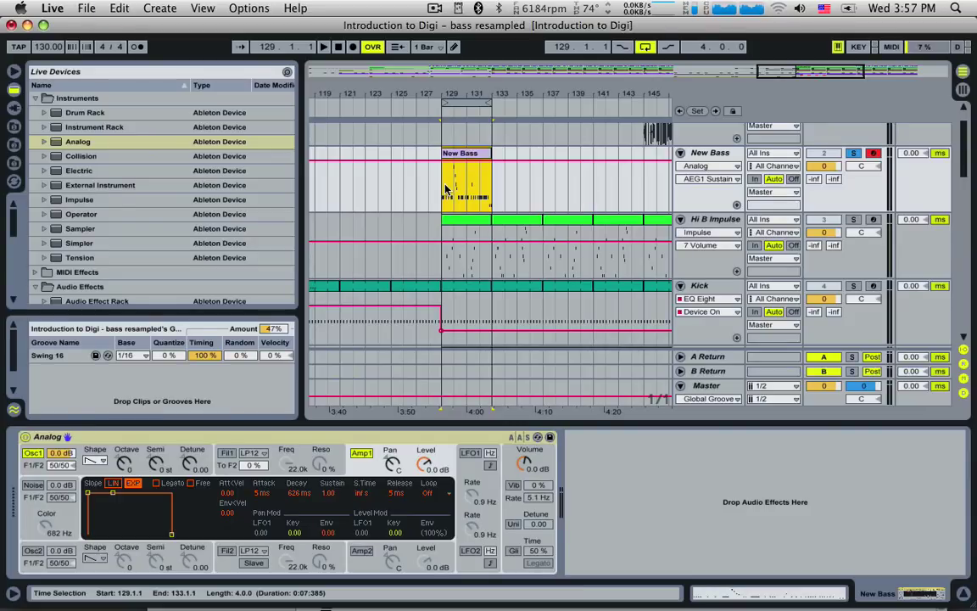
pyautogui.doubleClick(482, 165)
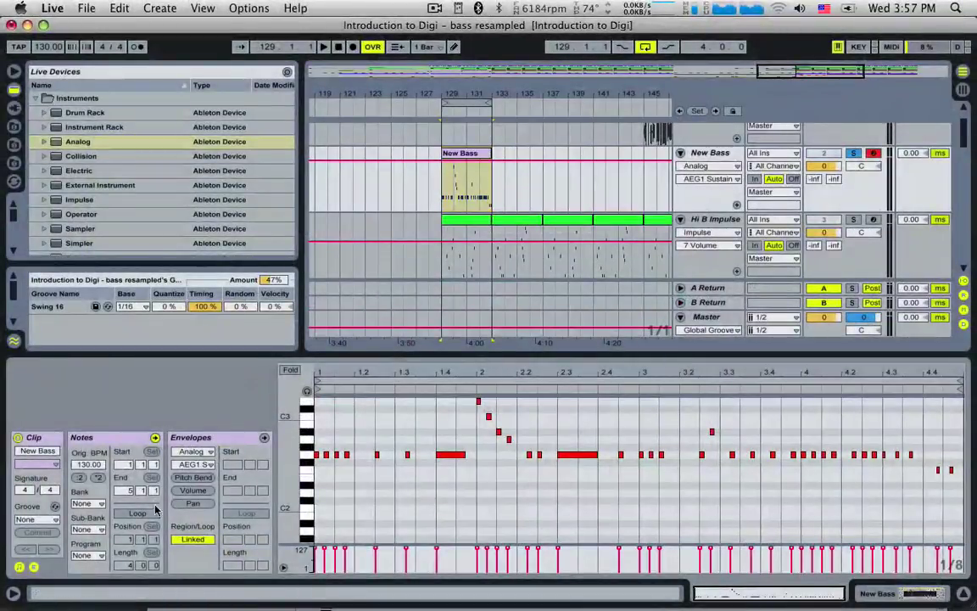
pyautogui.click(151, 512)
# - Transpose all notes in the consolidated New Bass clip down one octave and play the loop
pyautogui.click(486, 153)
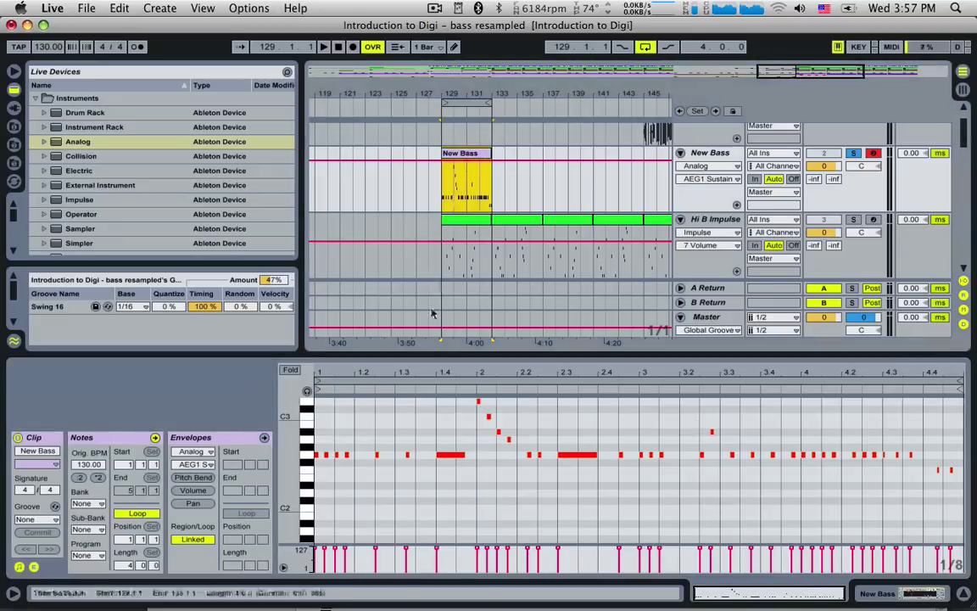
pyautogui.click(388, 410)
pyautogui.press('space')
pyautogui.press('super+a')
pyautogui.press('Down')
pyautogui.press('Down')
pyautogui.press('Down')
pyautogui.press('Down')
pyautogui.press('Down')
pyautogui.press('Down')
pyautogui.press('Down')
pyautogui.press('Down')
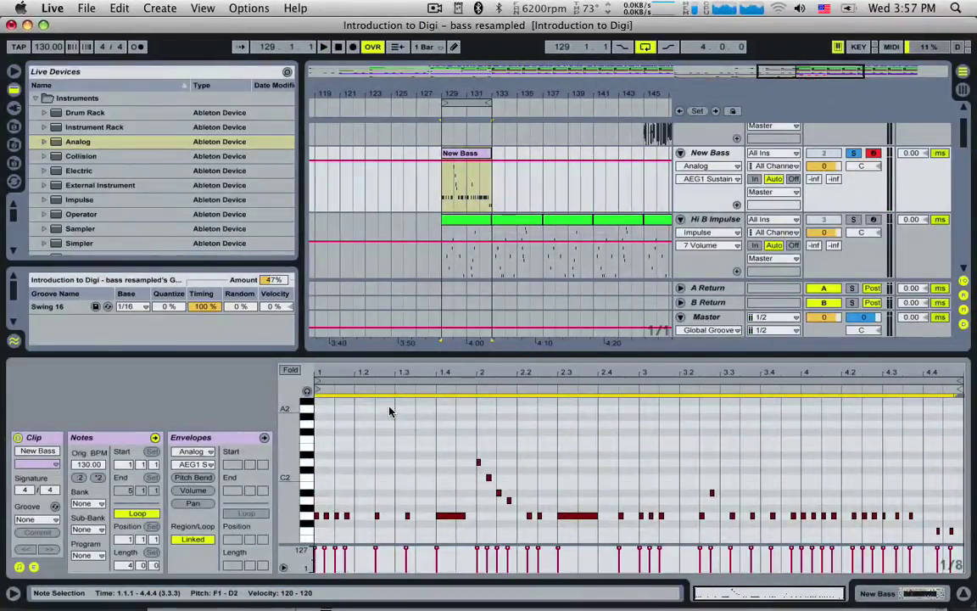
pyautogui.press('space')
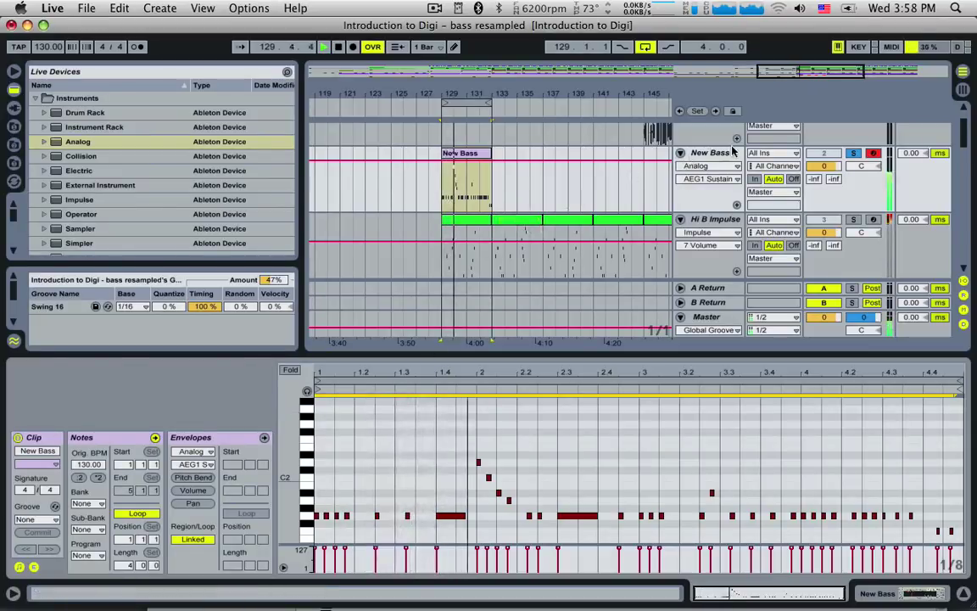
# - Set the New Bass track's Analog oscillator 1 to a sine shape and its octave to -1 while the loop plays
pyautogui.press('space')
pyautogui.doubleClick(713, 156)
pyautogui.click(94, 462)
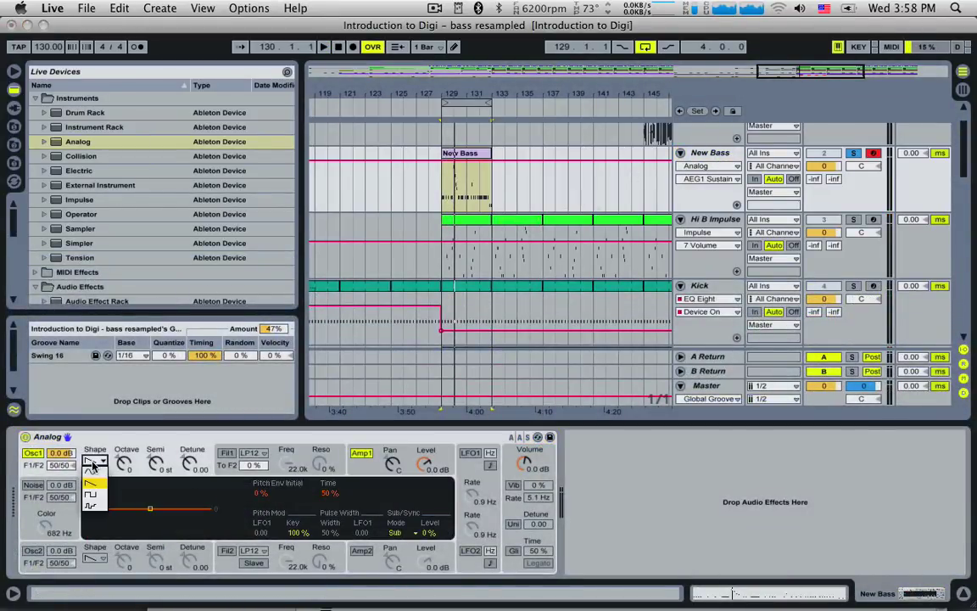
pyautogui.press('space')
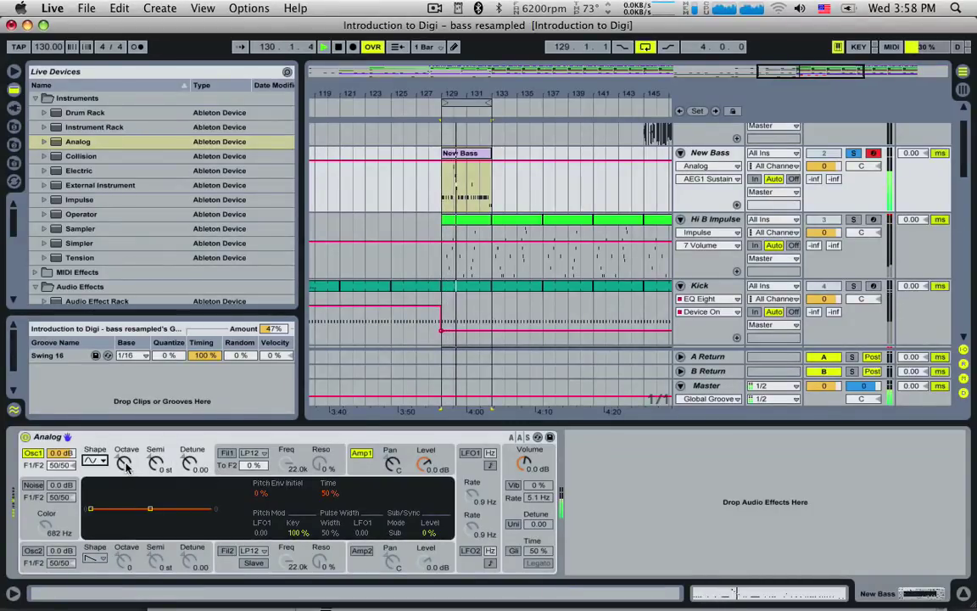
pyautogui.click(125, 464)
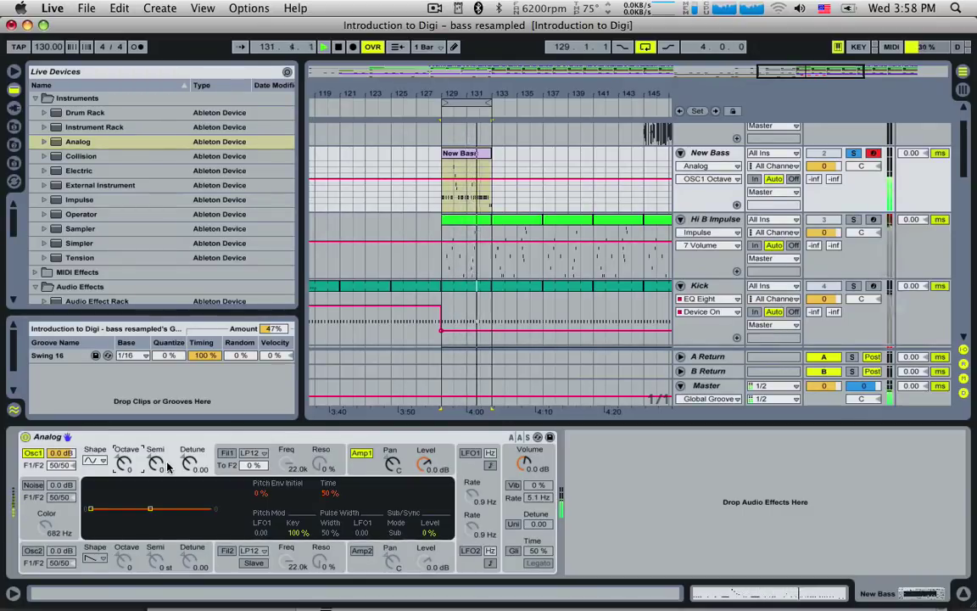
pyautogui.moveTo(119, 460)
pyautogui.mouseDown()
pyautogui.moveTo(119, 475)
pyautogui.moveTo(119, 450)
pyautogui.moveTo(118, 477)
pyautogui.mouseUp()
# - Lengthen all notes in the New Bass clip slightly and play back the loop
pyautogui.doubleClick(466, 154)
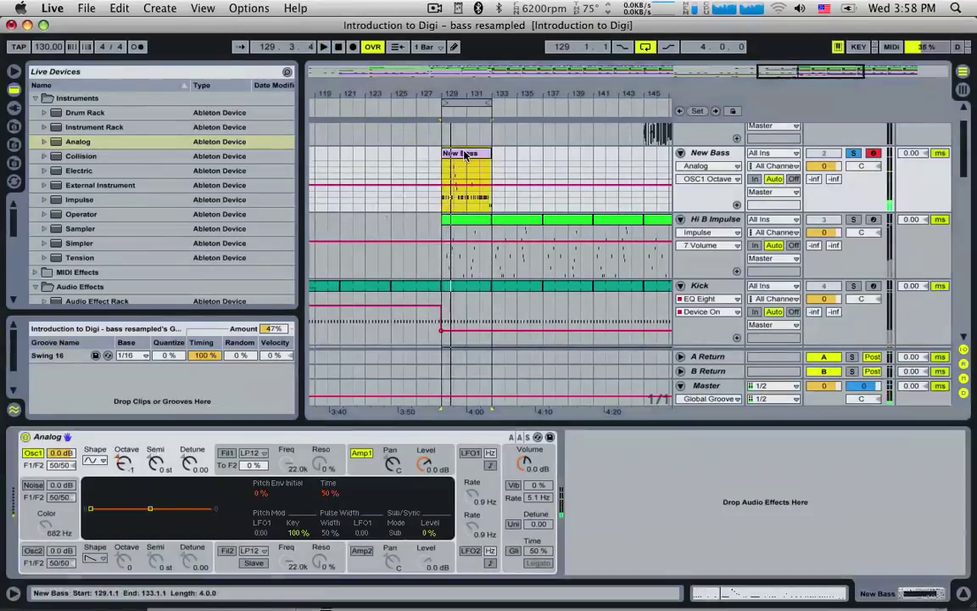
pyautogui.press('space')
pyautogui.click(392, 452)
pyautogui.press('super+a')
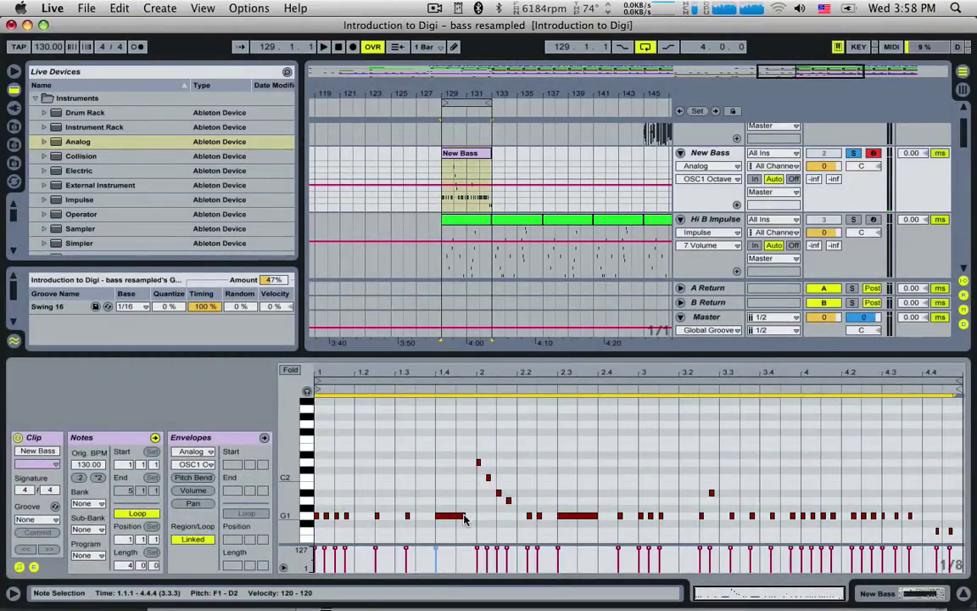
pyautogui.moveTo(465, 516); pyautogui.dragTo(469, 518)
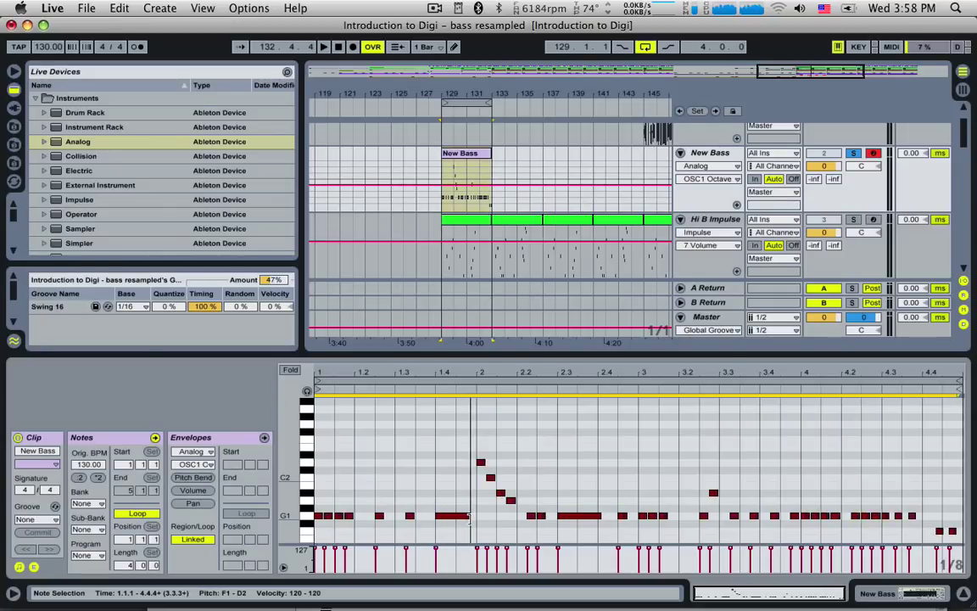
pyautogui.press('space')
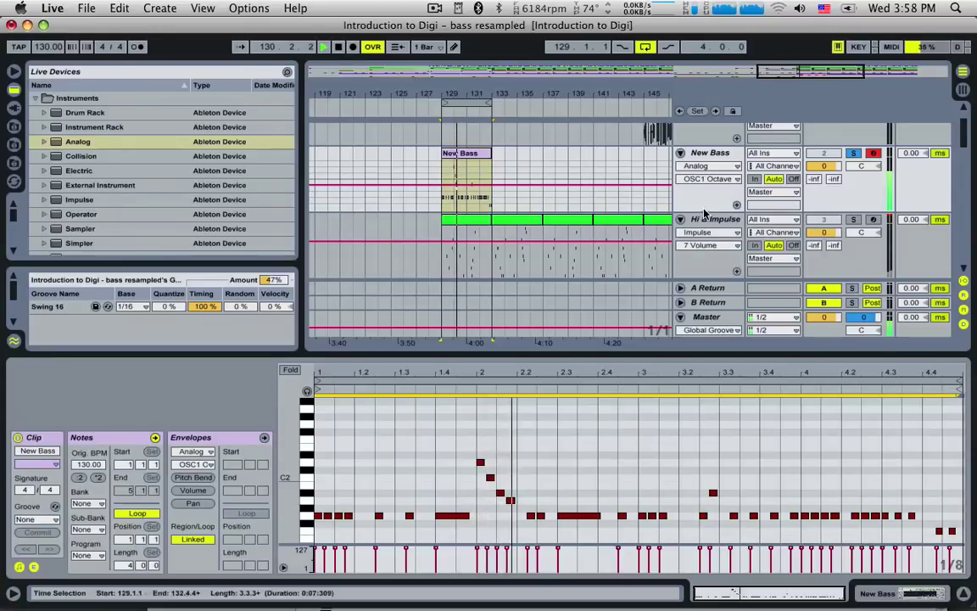
# - Duplicate the New Bass track, naming the upper track New Sub and the lower one New High
pyautogui.click(711, 154)
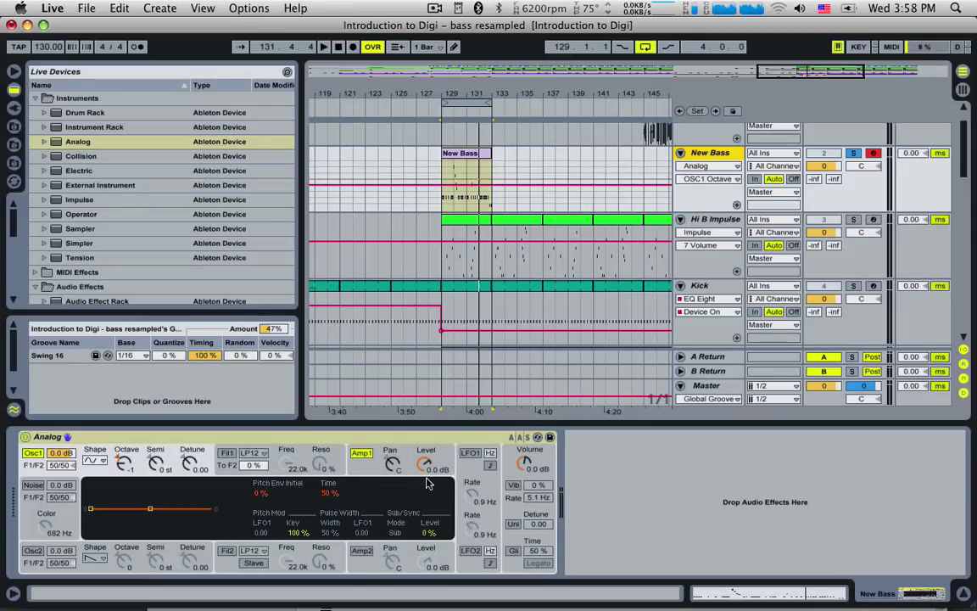
pyautogui.press('space')
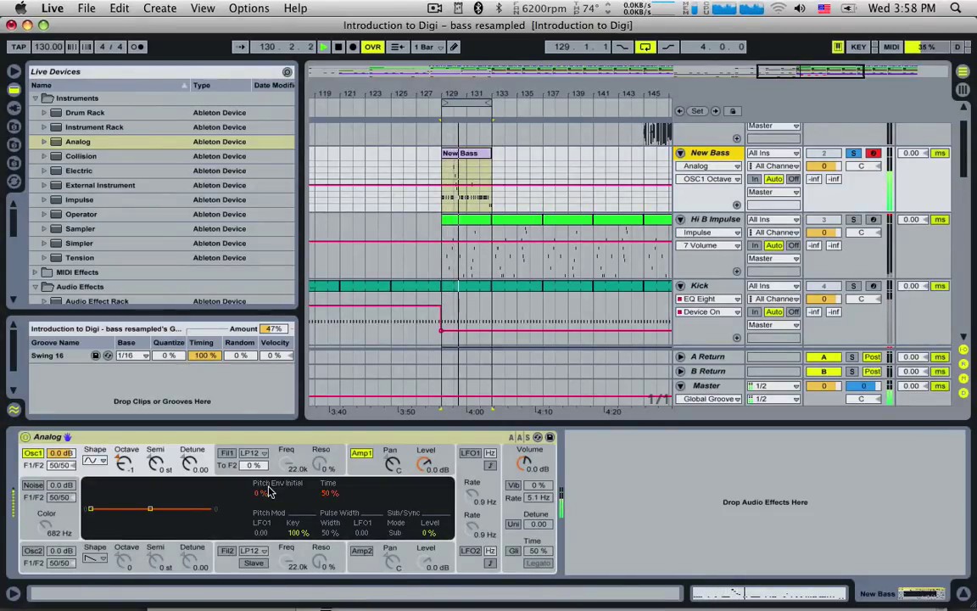
pyautogui.press('space')
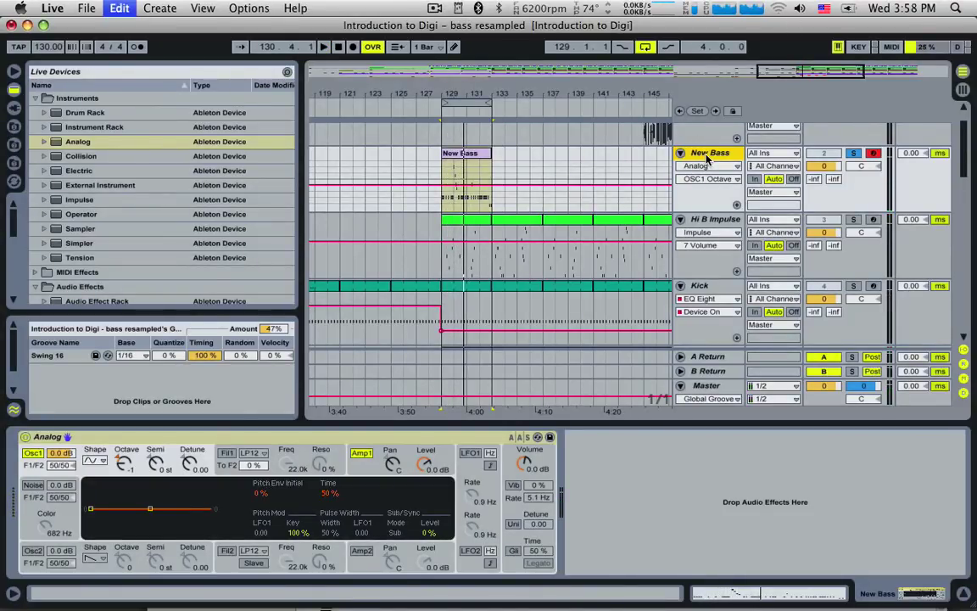
pyautogui.press('super+d')
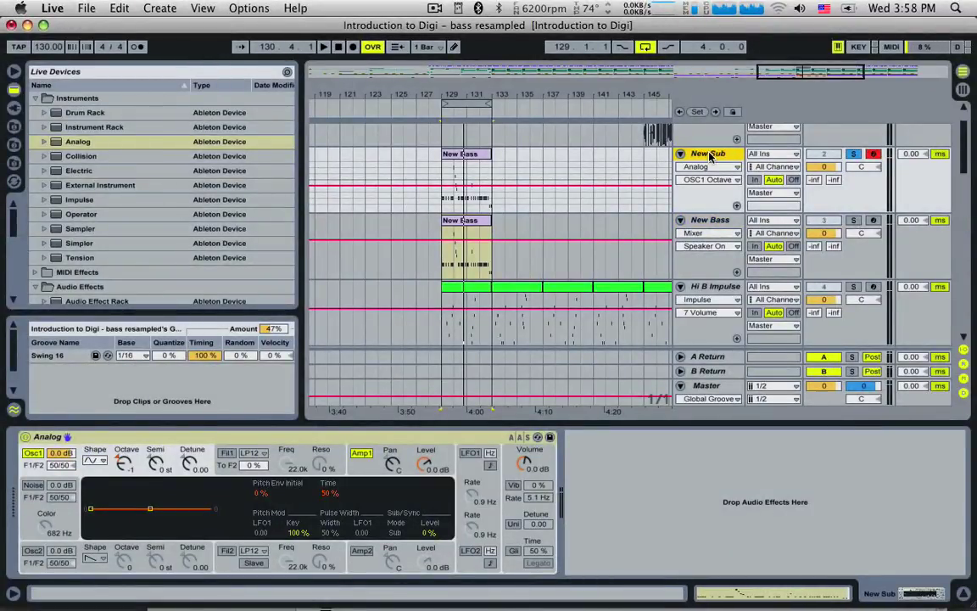
pyautogui.click(708, 221)
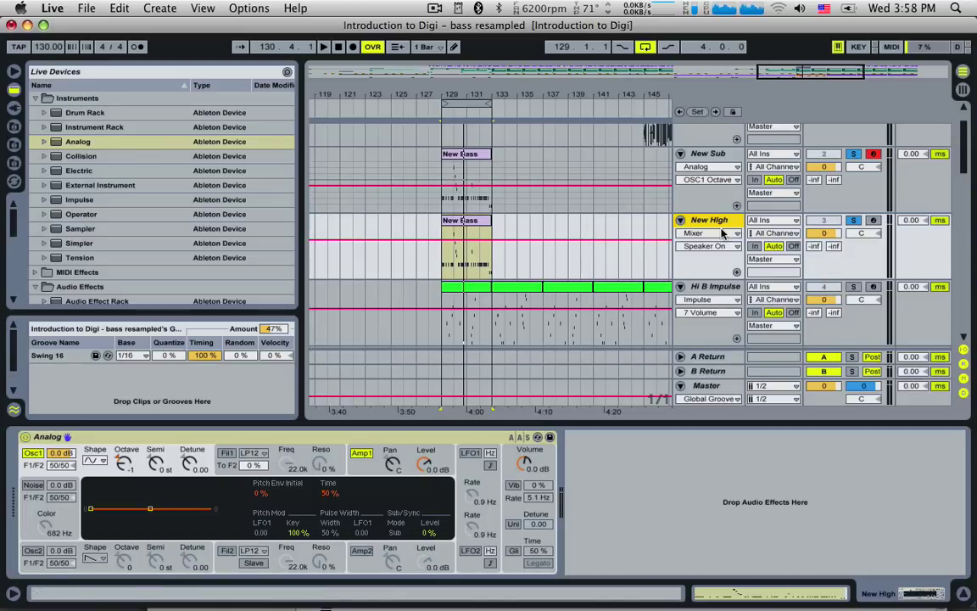
# - Replace Analog with Operator on the New High track, audition it, and select oscillator A's level
pyautogui.click(85, 214)
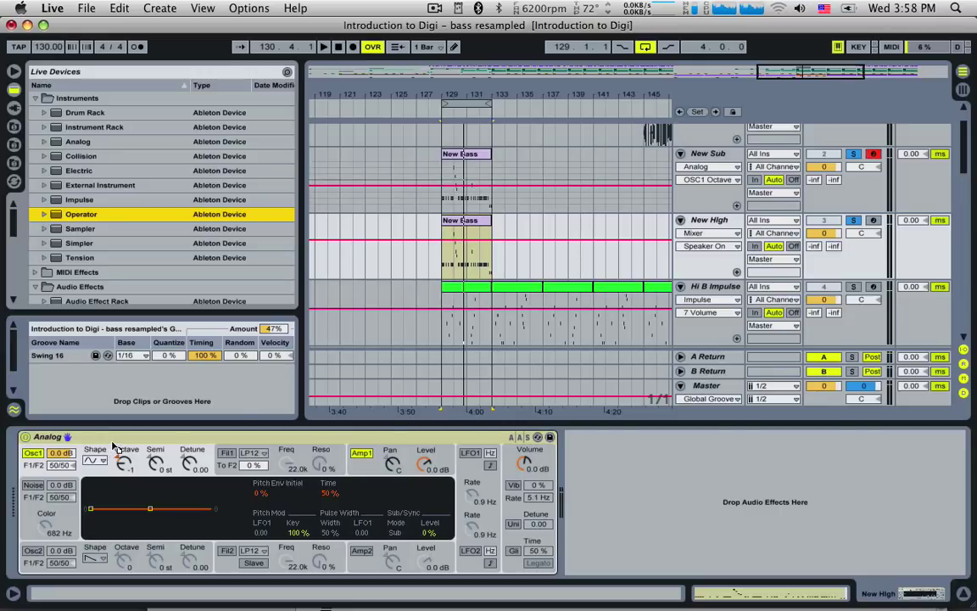
pyautogui.press('Return')
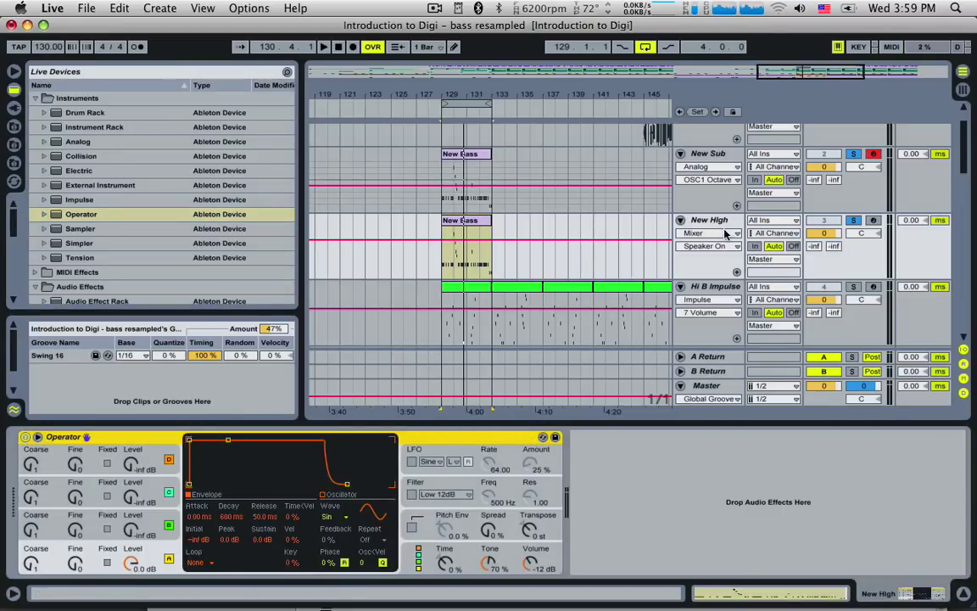
pyautogui.press('space')
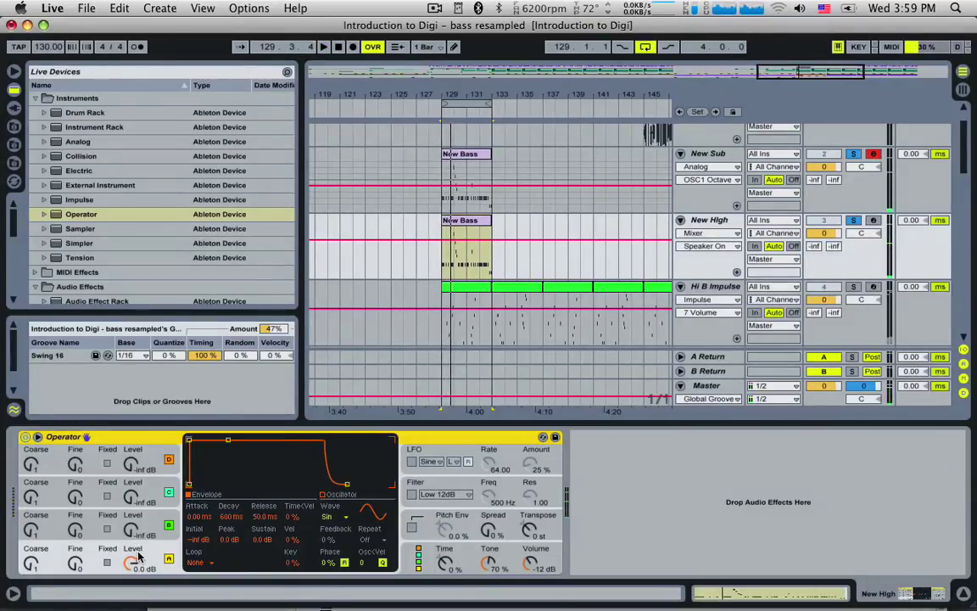
pyautogui.click(150, 554)
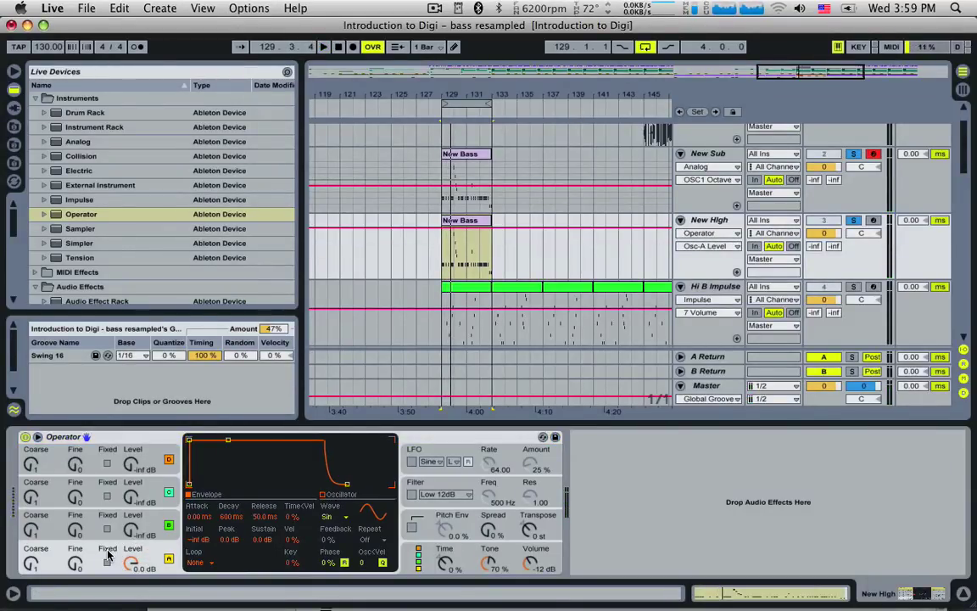
# - Set Operator's oscillator A waveform to SqD, enable the filter and lower its frequency to about 92.1 Hz
pyautogui.click(327, 517)
pyautogui.click(348, 463)
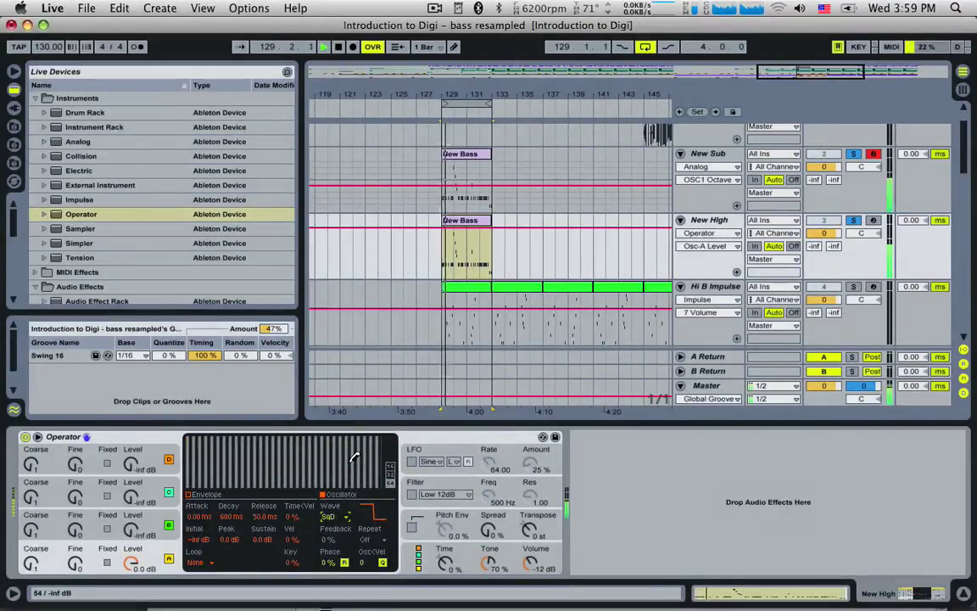
pyautogui.click(412, 495)
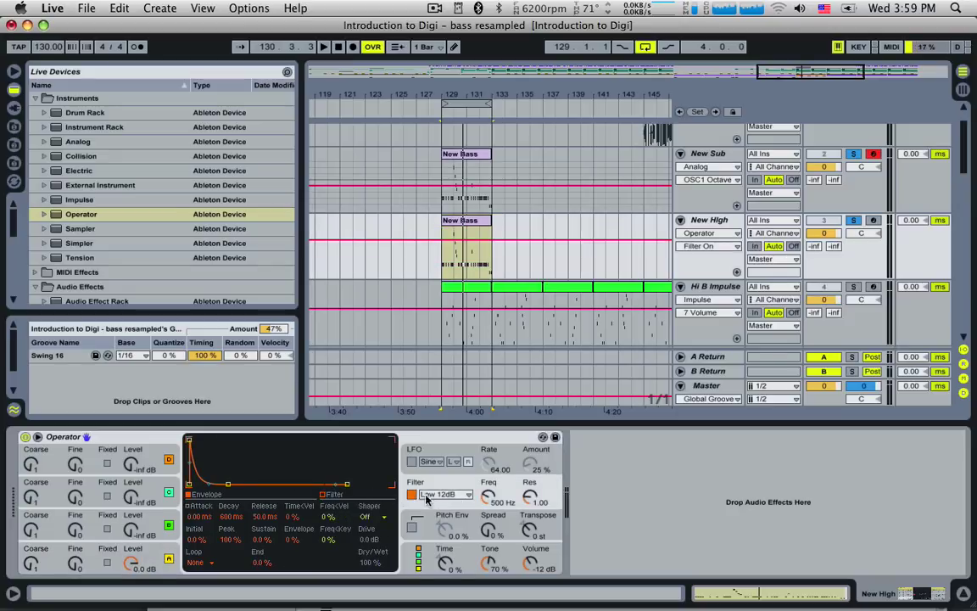
pyautogui.moveTo(492, 500); pyautogui.dragTo(492, 550)
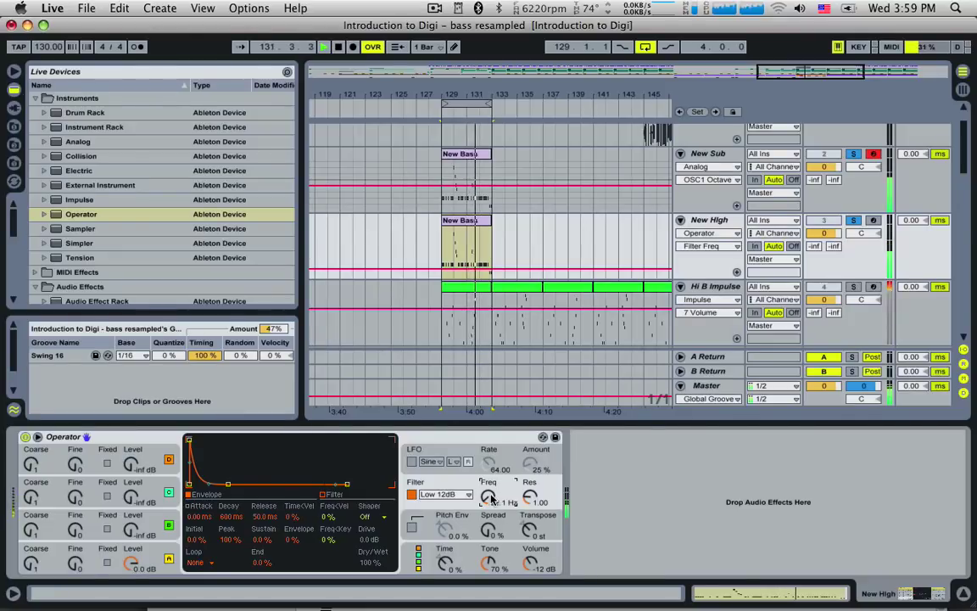
# - Add EQ Eight after Operator on New High, make band 1 a low cut at about 173 Hz, and audition the loop
pyautogui.scroll(-10, 87, 156)
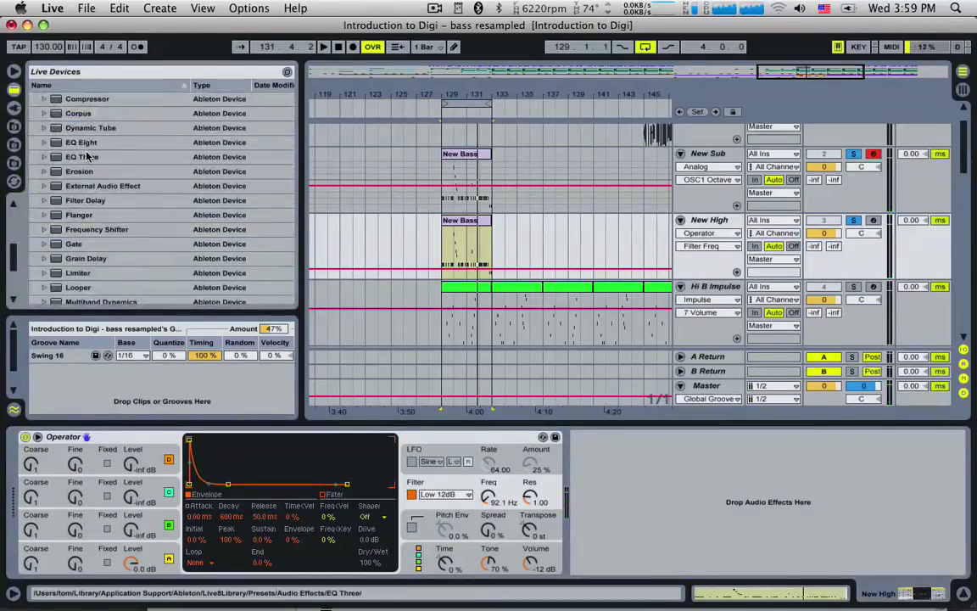
pyautogui.click(84, 144)
pyautogui.moveTo(371, 386); pyautogui.dragTo(570, 485)
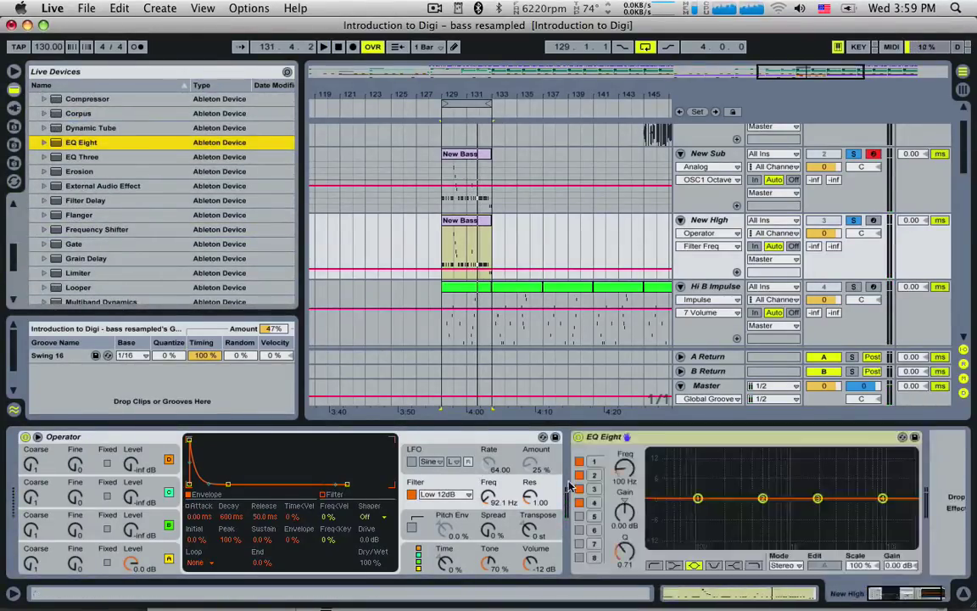
pyautogui.click(699, 499)
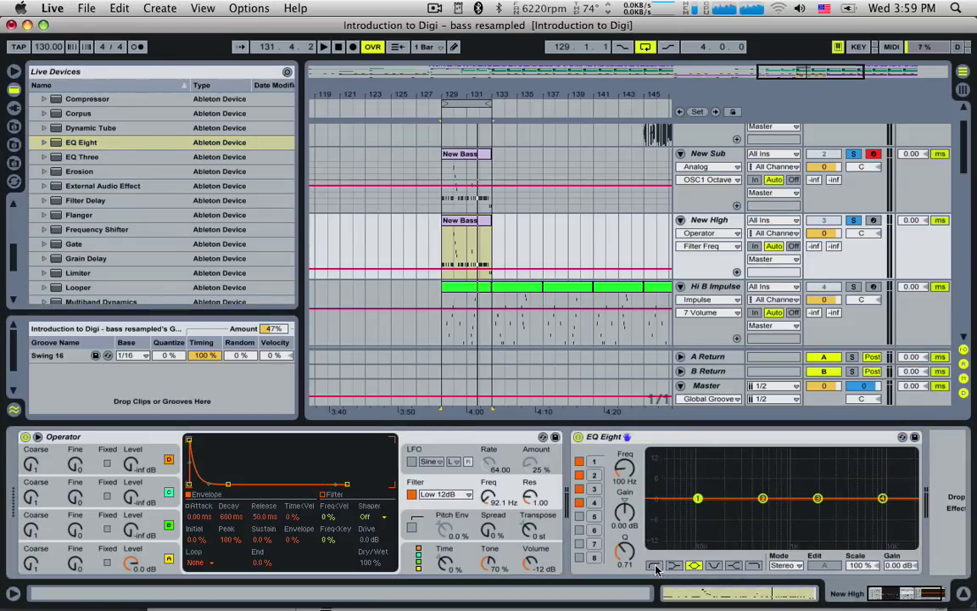
pyautogui.click(655, 566)
pyautogui.moveTo(698, 510); pyautogui.dragTo(717, 506)
pyautogui.click(721, 154)
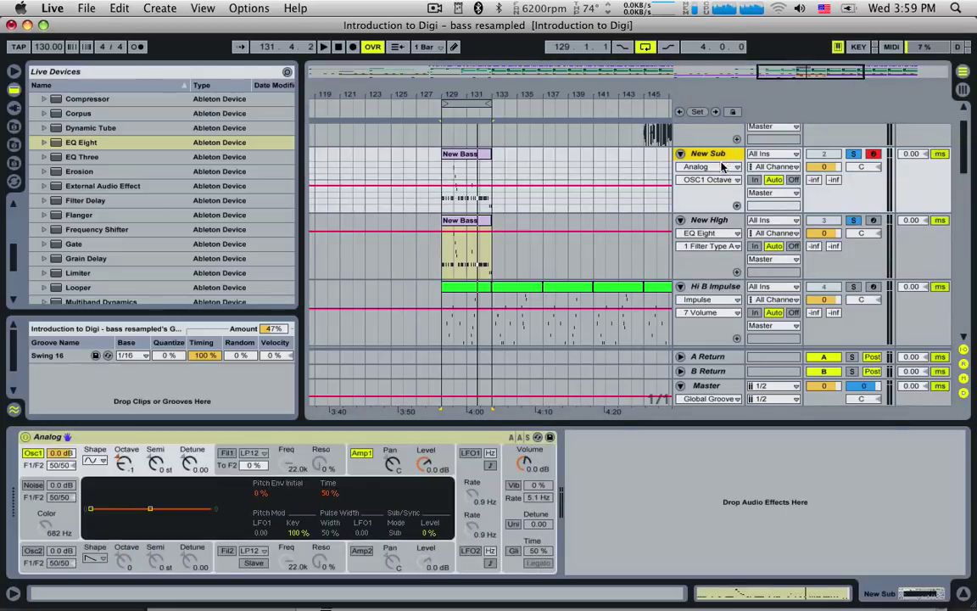
pyautogui.click(709, 221)
pyautogui.press('space')
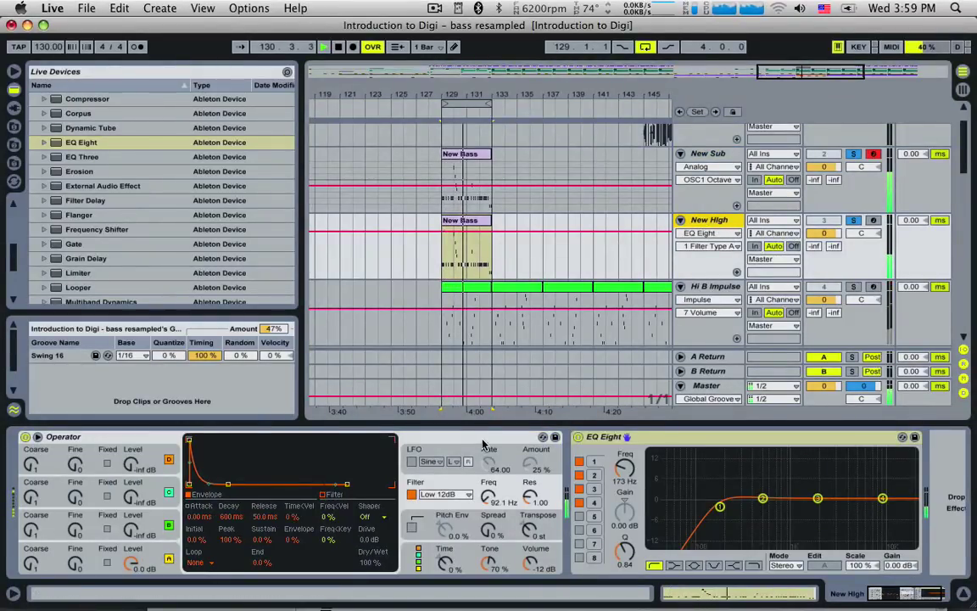
pyautogui.press('space')
# - Set Operator's filter envelope amount to 65% and its filter frequency to 102 Hz while auditioning the loop
pyautogui.click(443, 485)
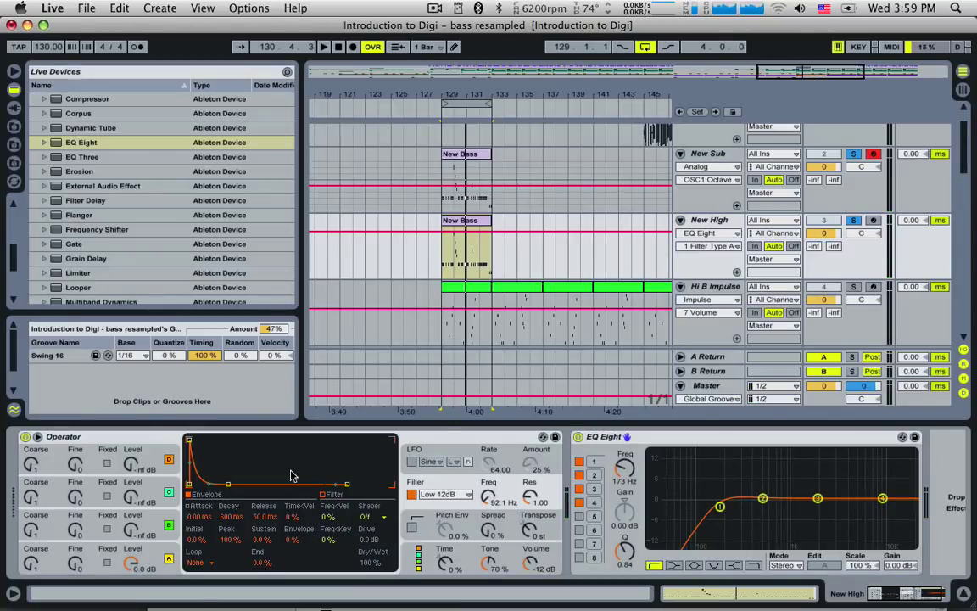
pyautogui.moveTo(306, 541); pyautogui.dragTo(281, 527)
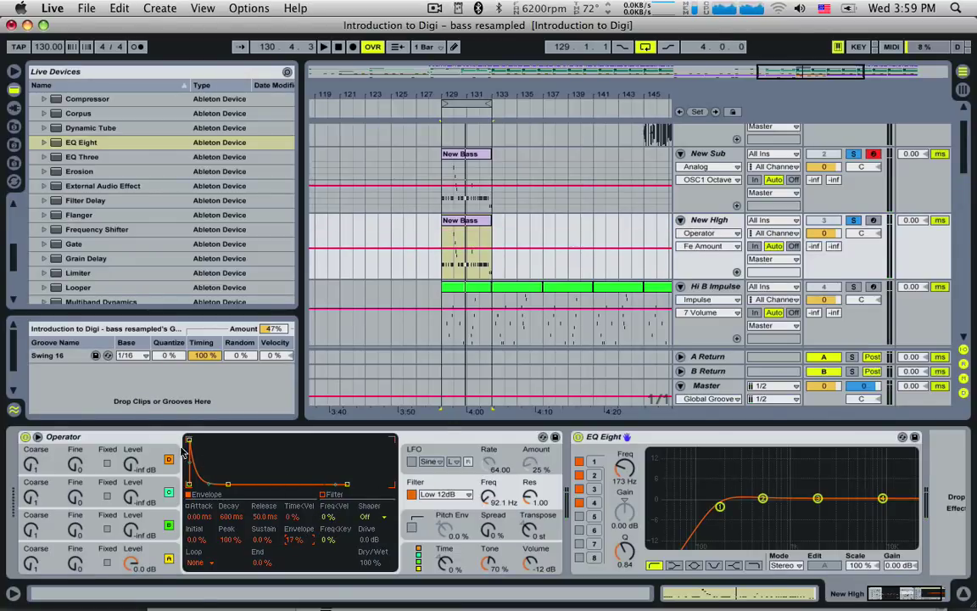
pyautogui.moveTo(486, 498); pyautogui.dragTo(486, 492)
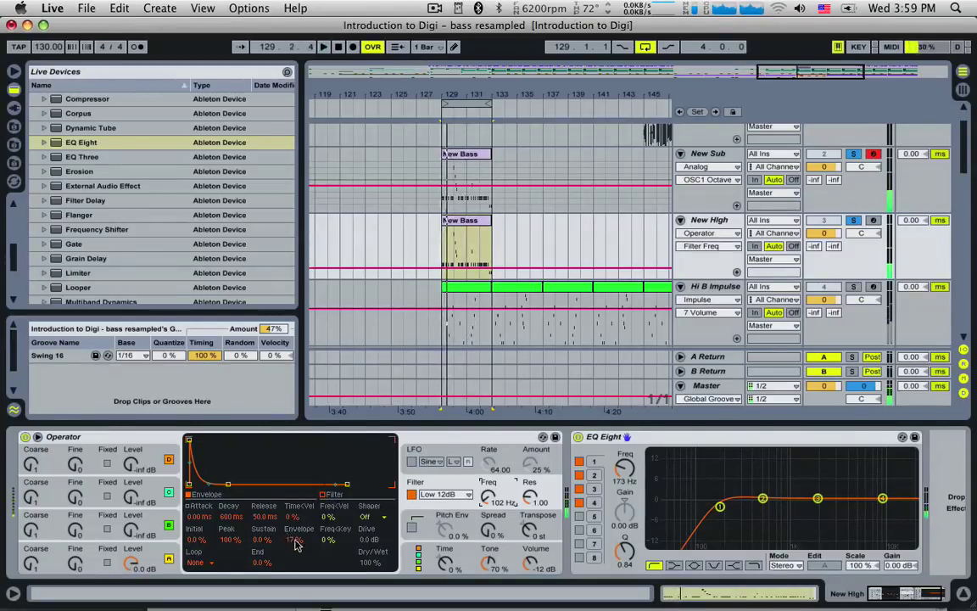
pyautogui.moveTo(297, 540); pyautogui.dragTo(294, 482)
pyautogui.press('space')
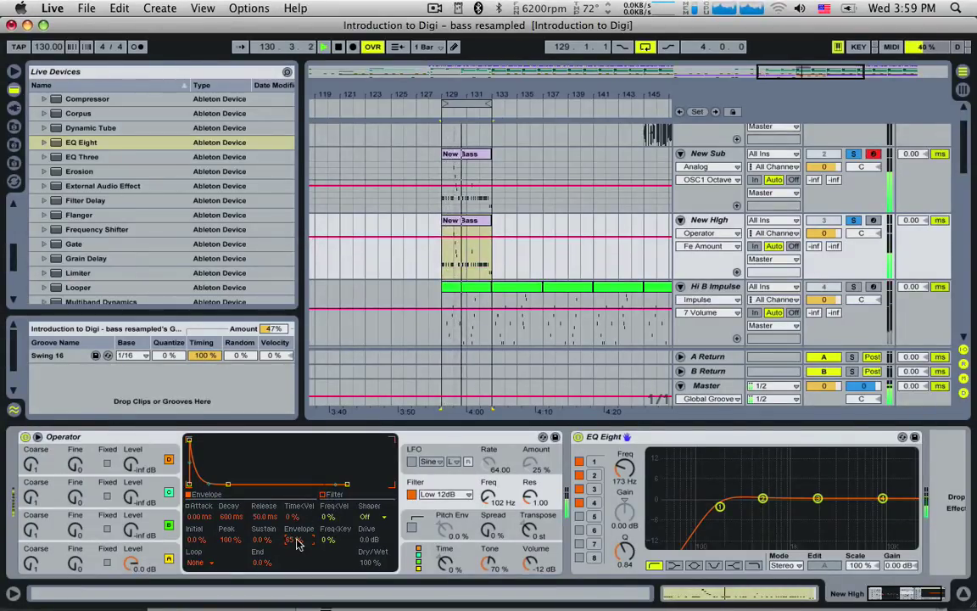
# - Shorten Operator's filter envelope to a 33.9 ms release and a 245 ms decay, and play the loop
pyautogui.click(263, 519)
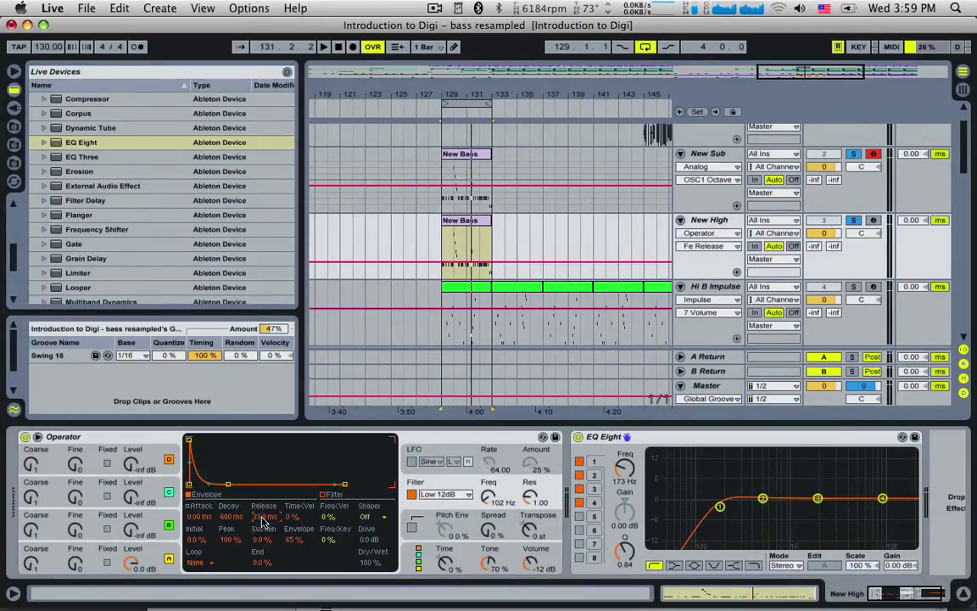
pyautogui.moveTo(228, 515); pyautogui.dragTo(230, 526)
pyautogui.press('space')
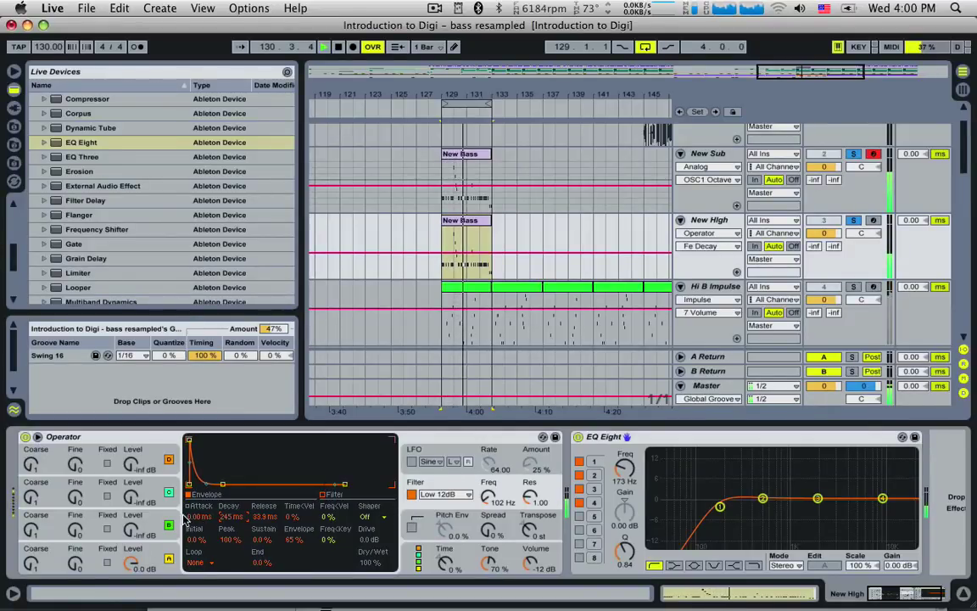
# - Set oscillator A's coarse tuning to 0.5 and unsolo the bass tracks to hear them in the full mix
pyautogui.click(53, 556)
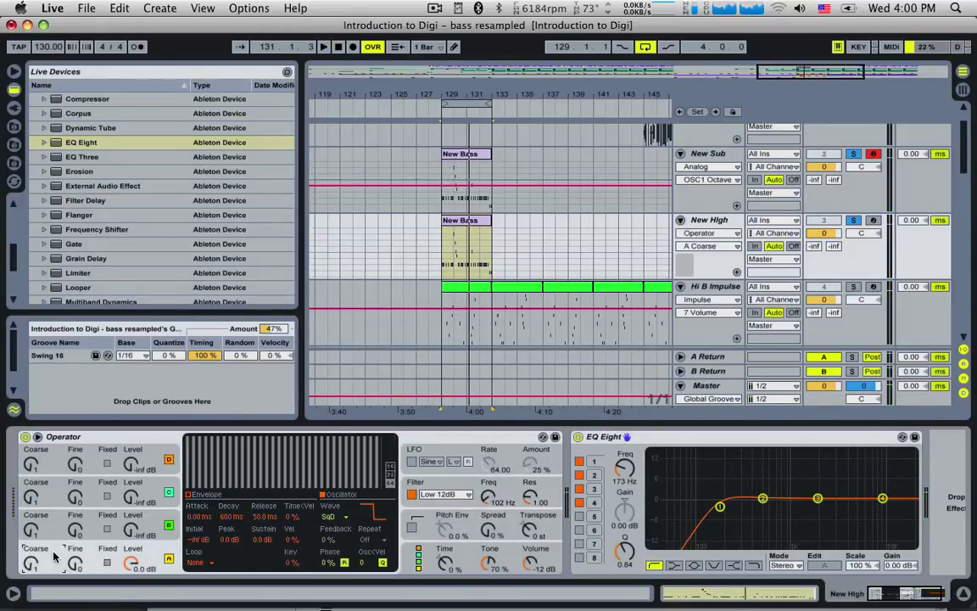
pyautogui.press('space')
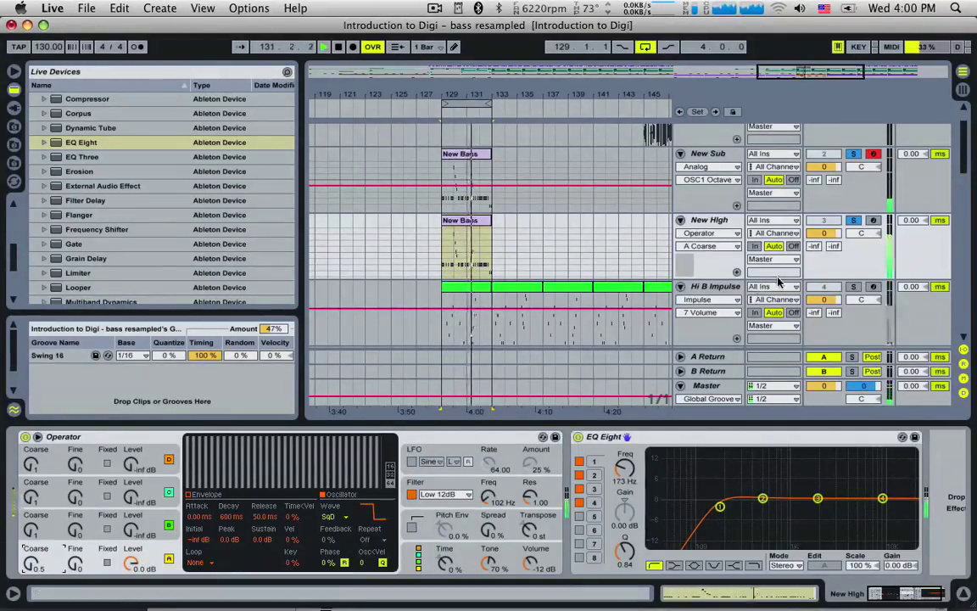
pyautogui.click(852, 221)
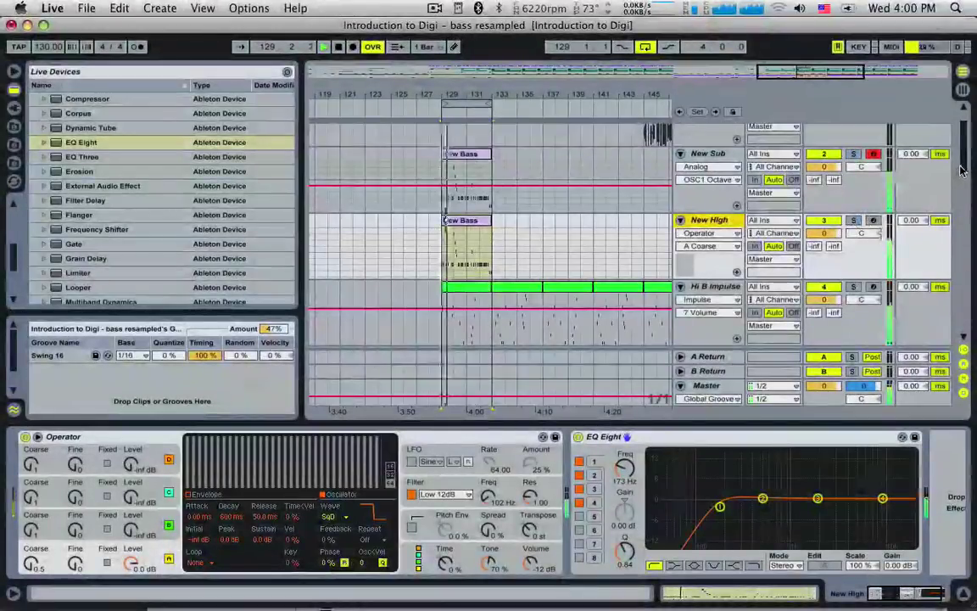
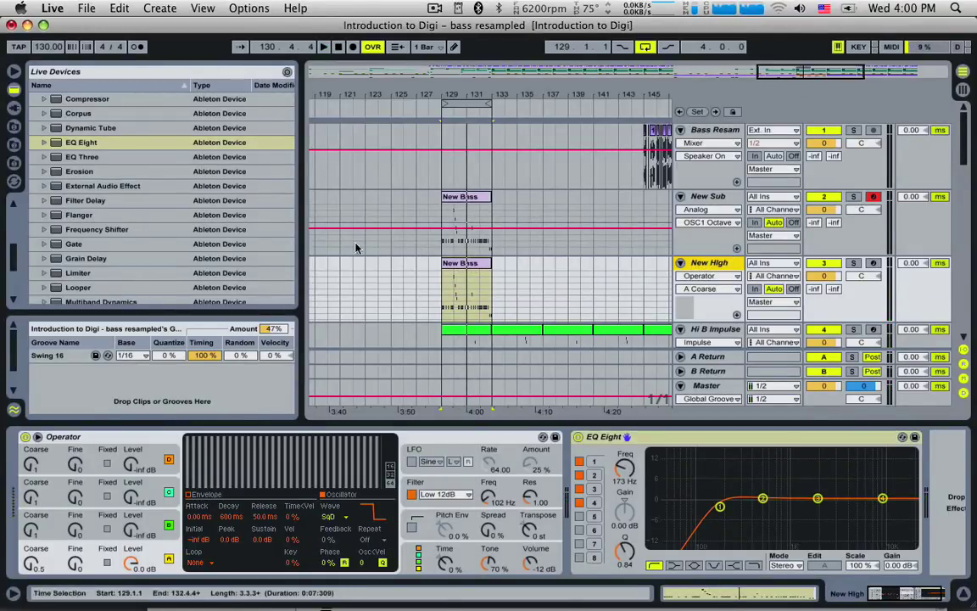
# - Add a Chorus after EQ Eight on the New High track, play the loop, and select the track's volume
pyautogui.scroll(4, 128, 224)
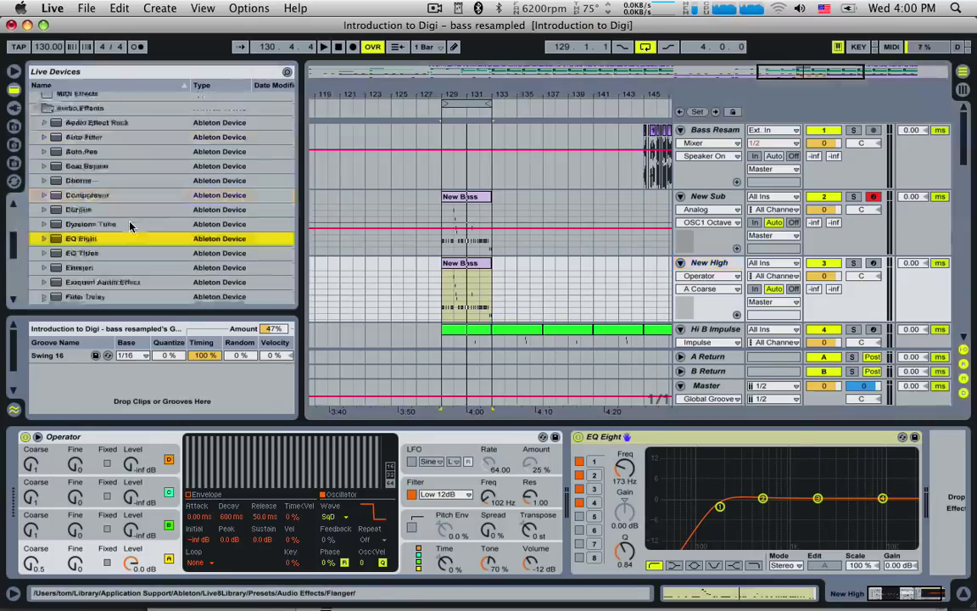
pyautogui.doubleClick(79, 181)
pyautogui.press('space')
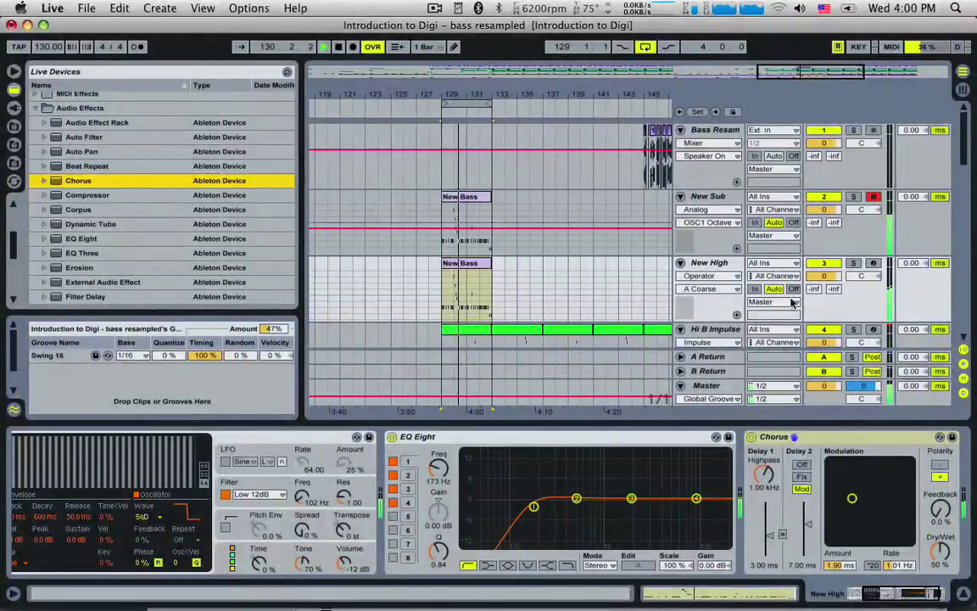
pyautogui.click(823, 275)
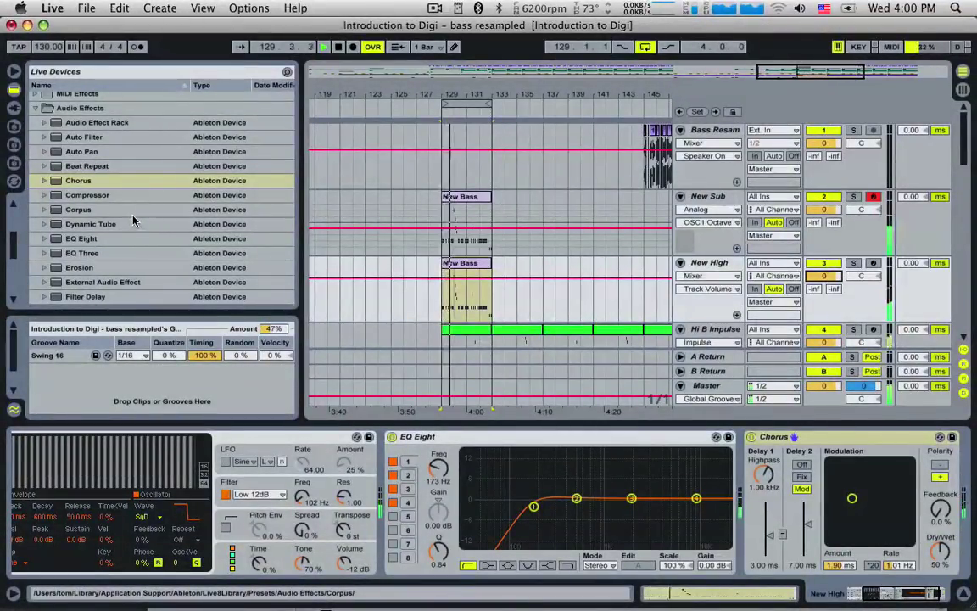
# - Add a Saturator after the Chorus on New High, set its drive to 13.1 dB, and play the loop
pyautogui.scroll(-5, 119, 231)
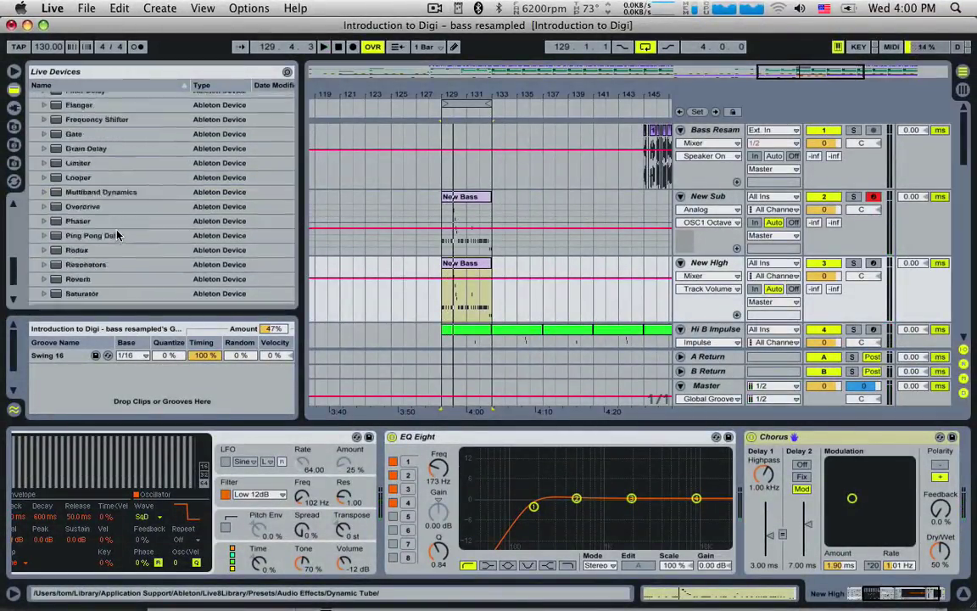
pyautogui.scroll(-2, 119, 237)
pyautogui.click(93, 240)
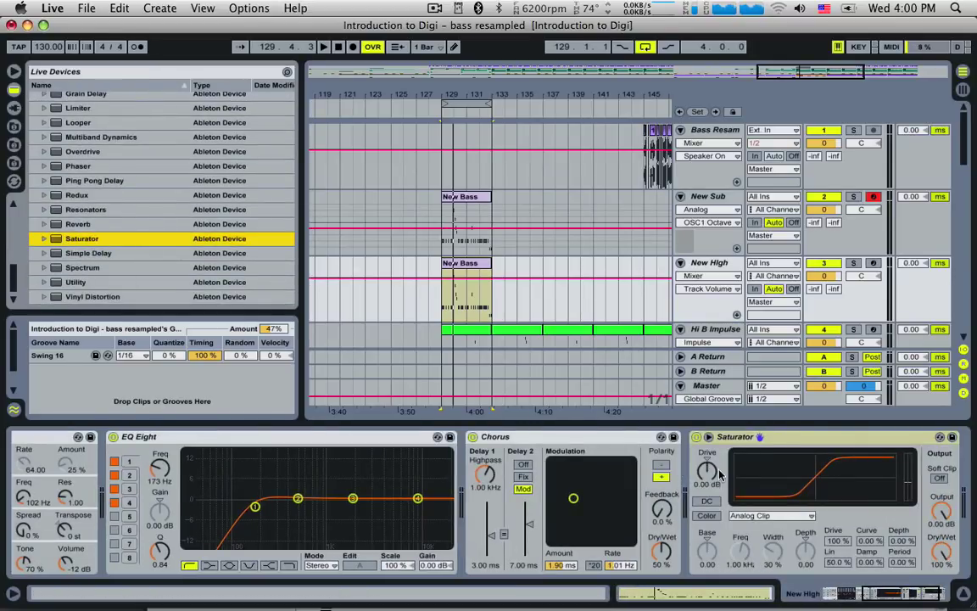
pyautogui.click(776, 441)
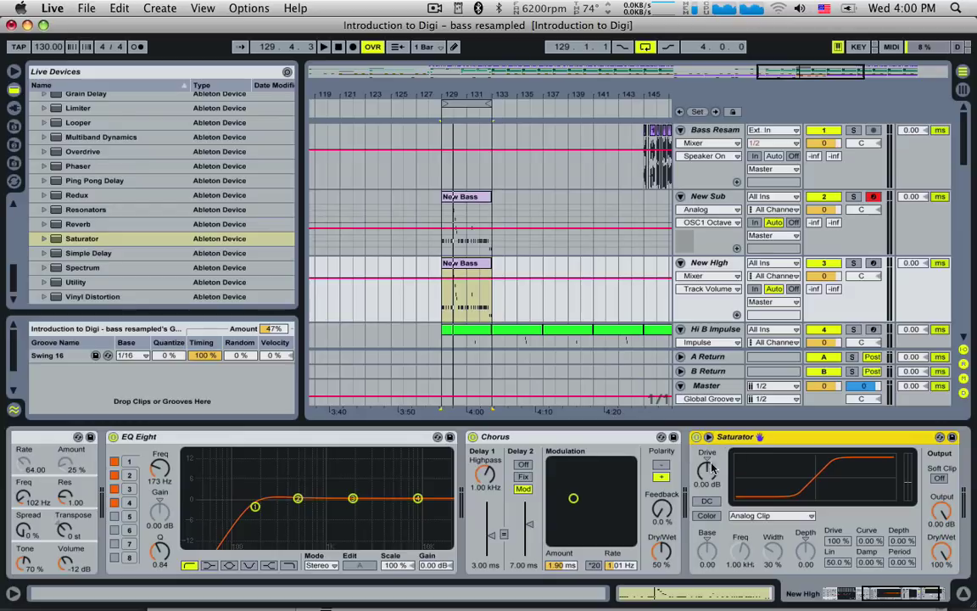
pyautogui.moveTo(708, 473)
pyautogui.mouseDown()
pyautogui.moveTo(708, 441)
pyautogui.moveTo(712, 471)
pyautogui.mouseUp()
pyautogui.press('space')
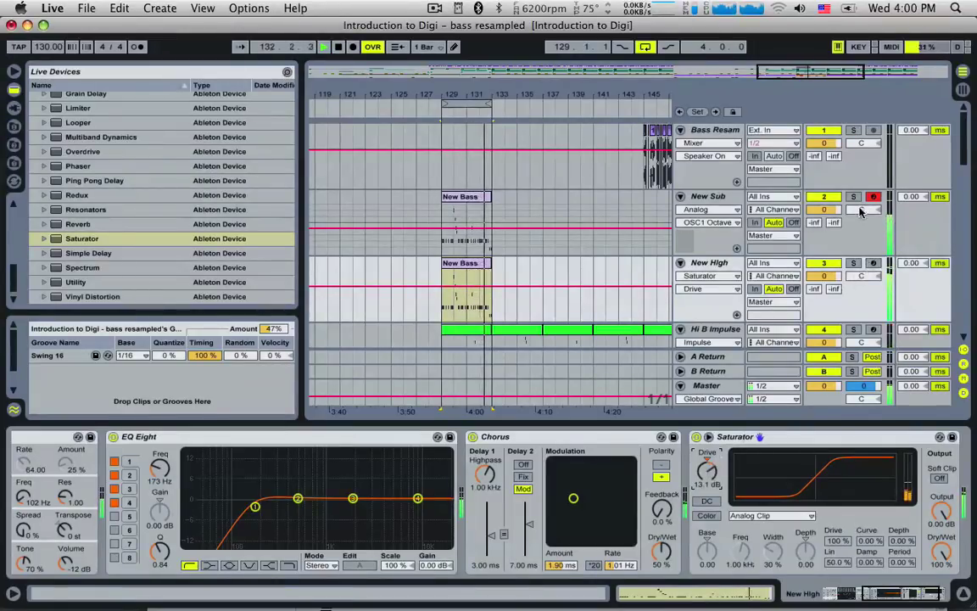
# - Listen with the drum tracks, solo New High, and set Operator's filter frequency to 95.2 Hz
pyautogui.moveTo(965, 160); pyautogui.dragTo(967, 223)
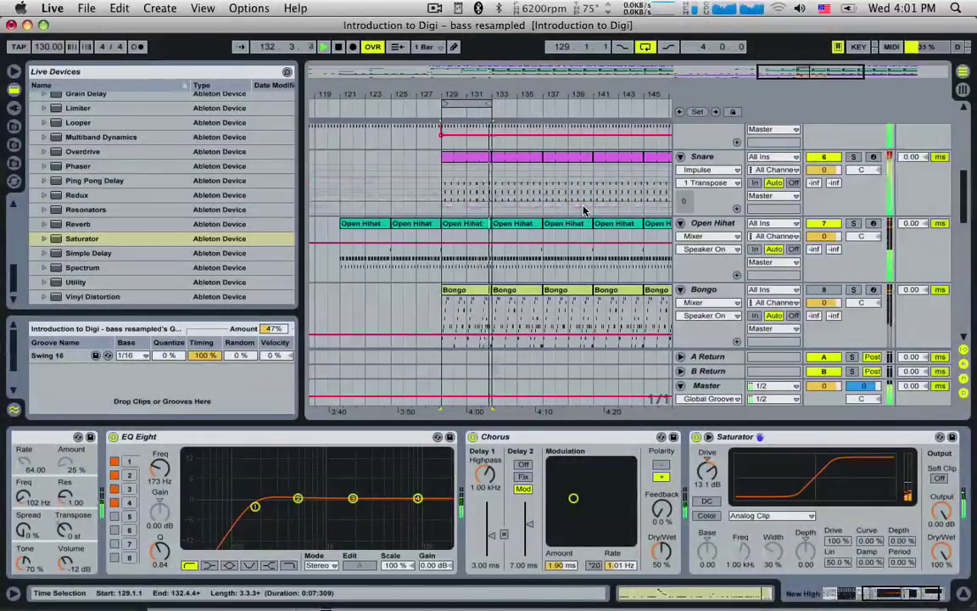
pyautogui.scroll(8, 768, 210)
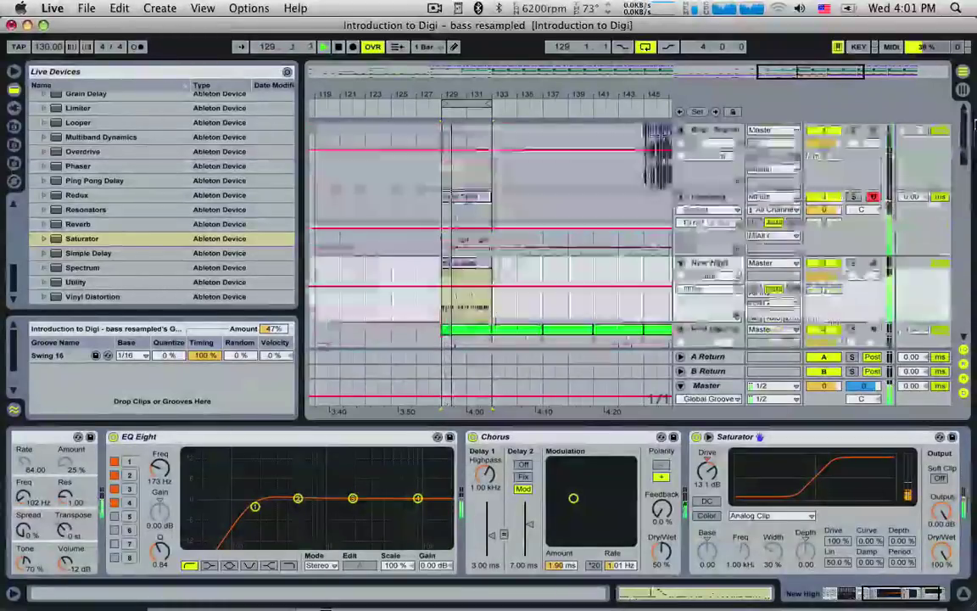
pyautogui.click(720, 262)
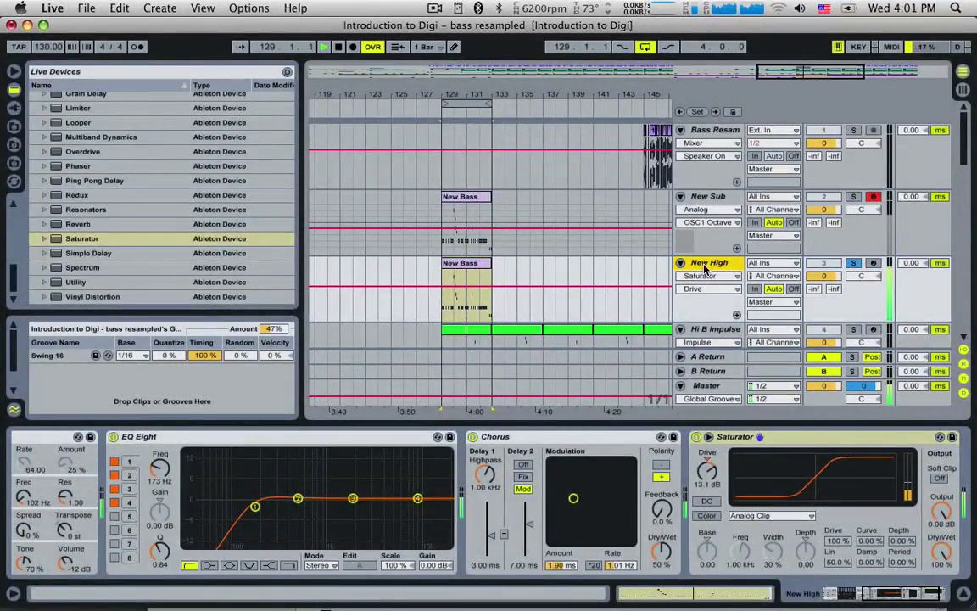
pyautogui.click(831, 593)
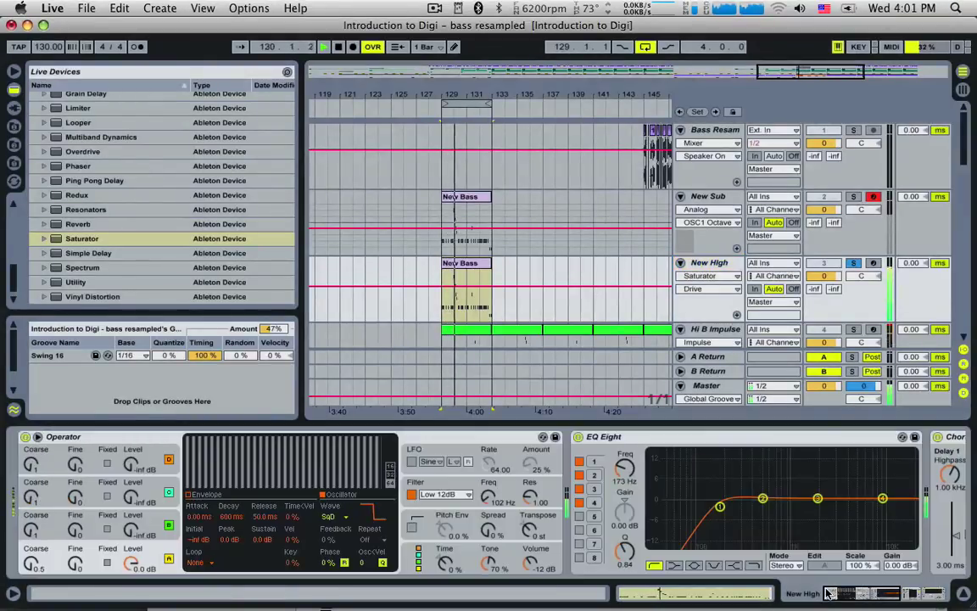
pyautogui.click(31, 563)
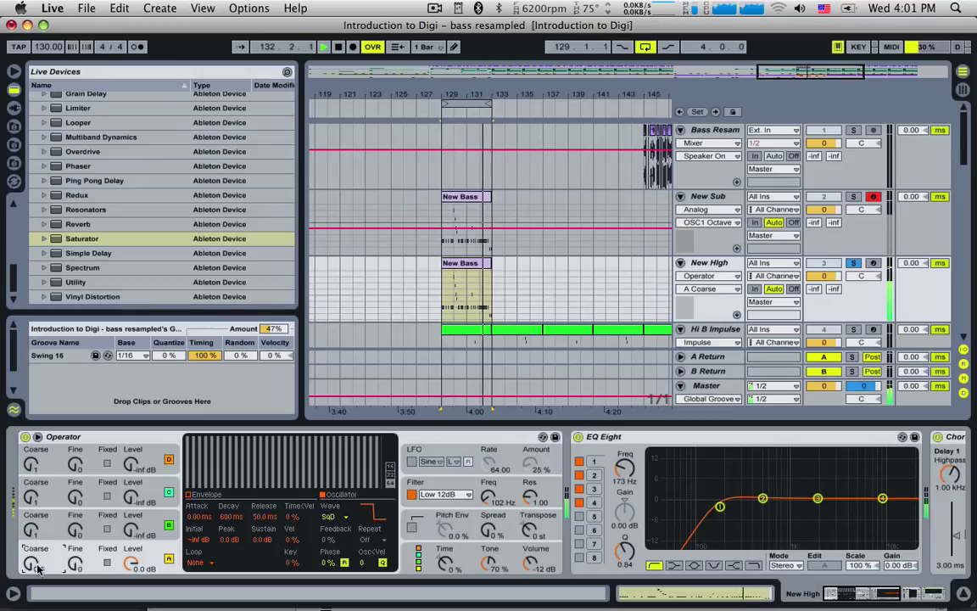
pyautogui.click(488, 497)
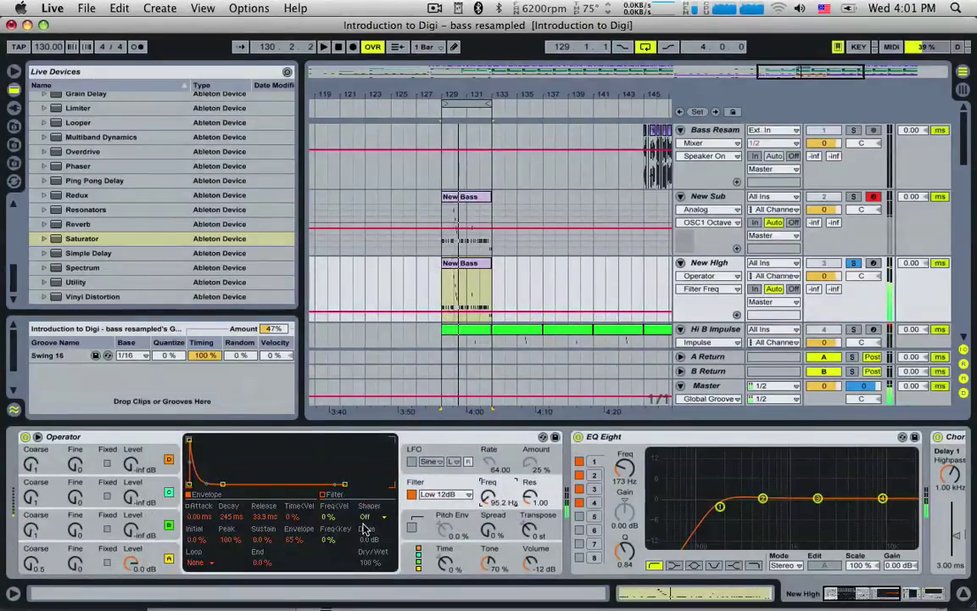
# - Switch Operator to the algorithm with all four oscillators in parallel and raise oscillator B's level during playback
pyautogui.click(99, 519)
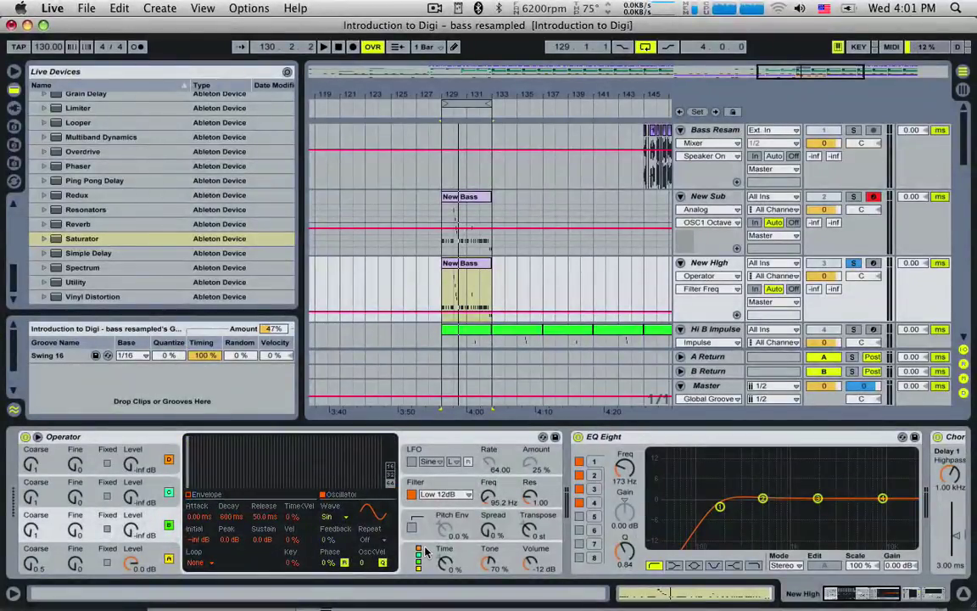
pyautogui.click(427, 550)
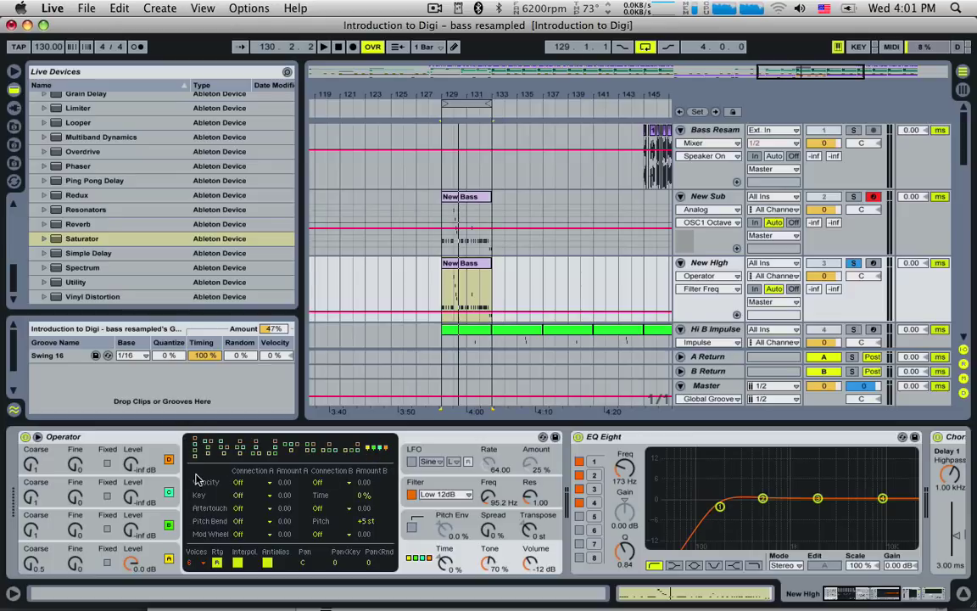
pyautogui.click(89, 522)
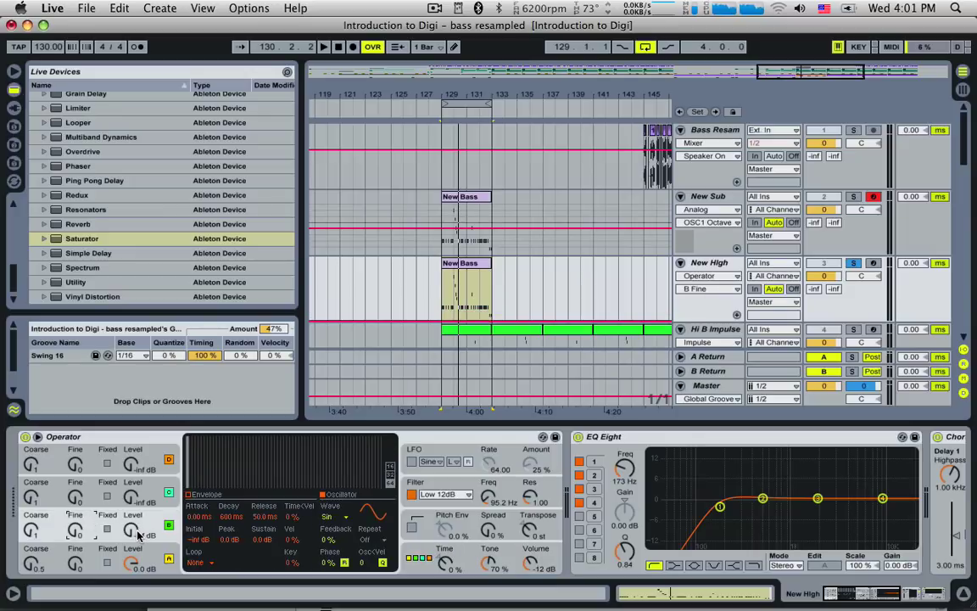
pyautogui.press('space')
pyautogui.moveTo(131, 532); pyautogui.dragTo(131, 495)
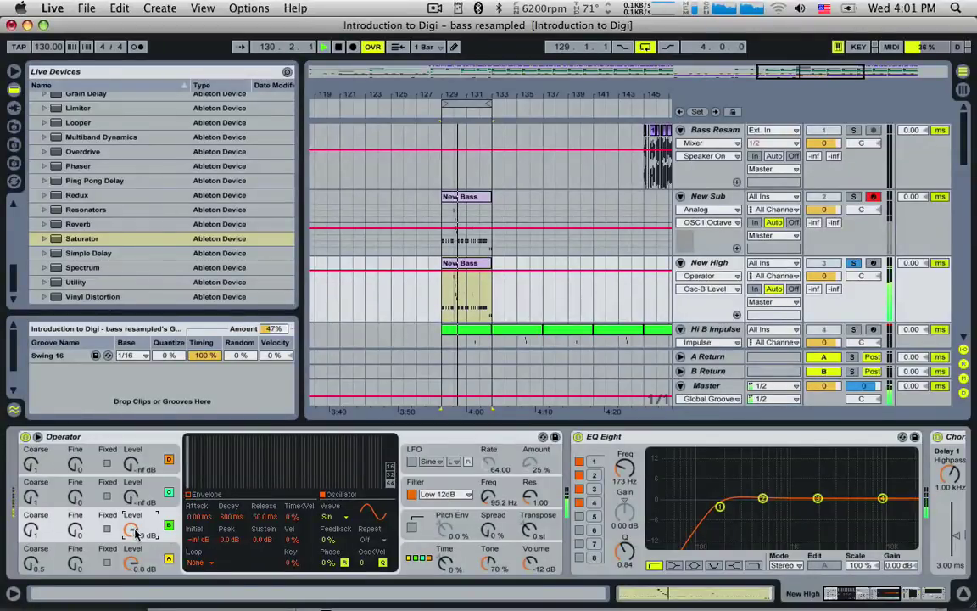
# - Set Operator's oscillator B waveform to SqD and lower its level to -2.5 dB while playing the loop
pyautogui.press('space')
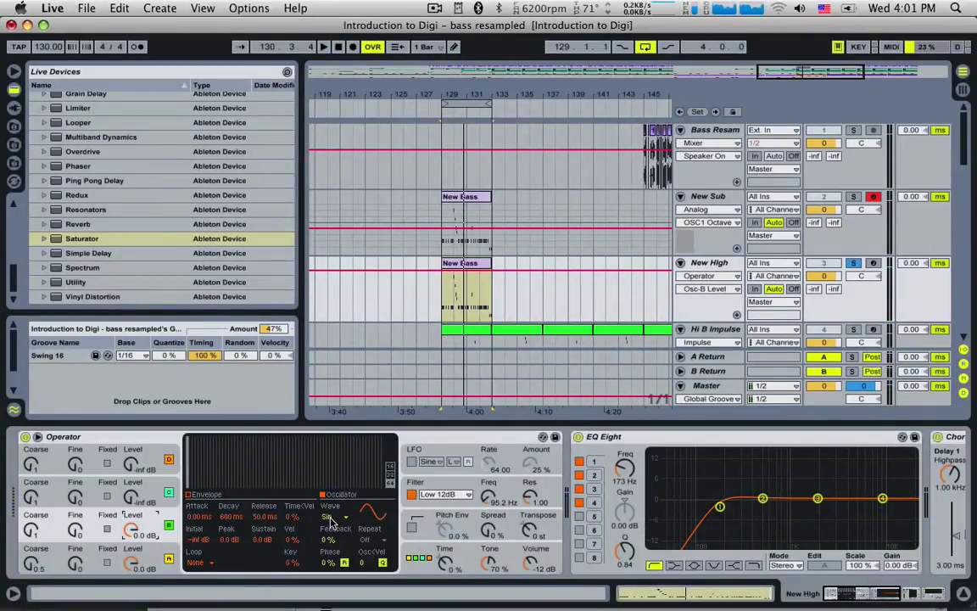
pyautogui.click(331, 519)
pyautogui.click(310, 458)
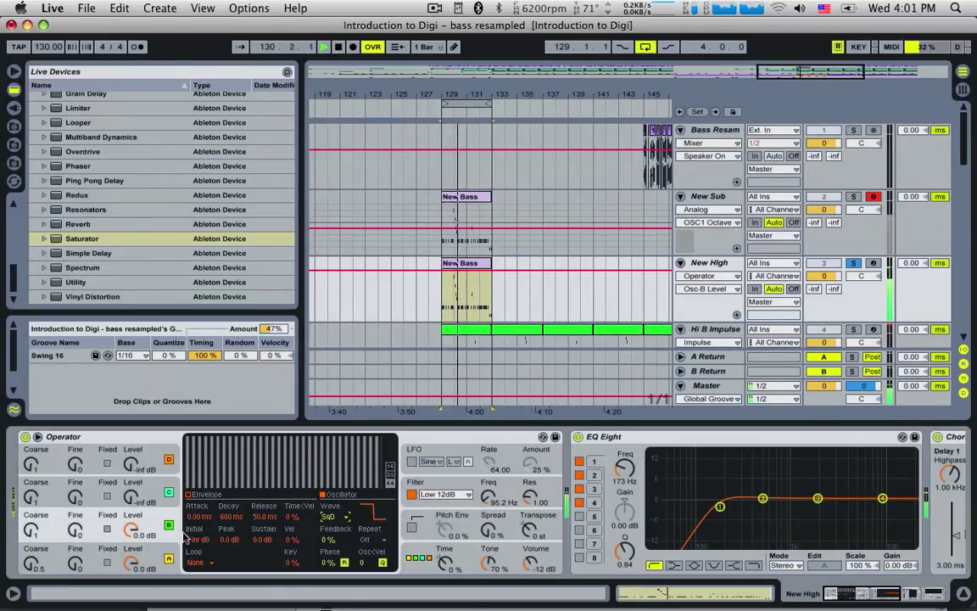
pyautogui.moveTo(132, 529); pyautogui.dragTo(130, 541)
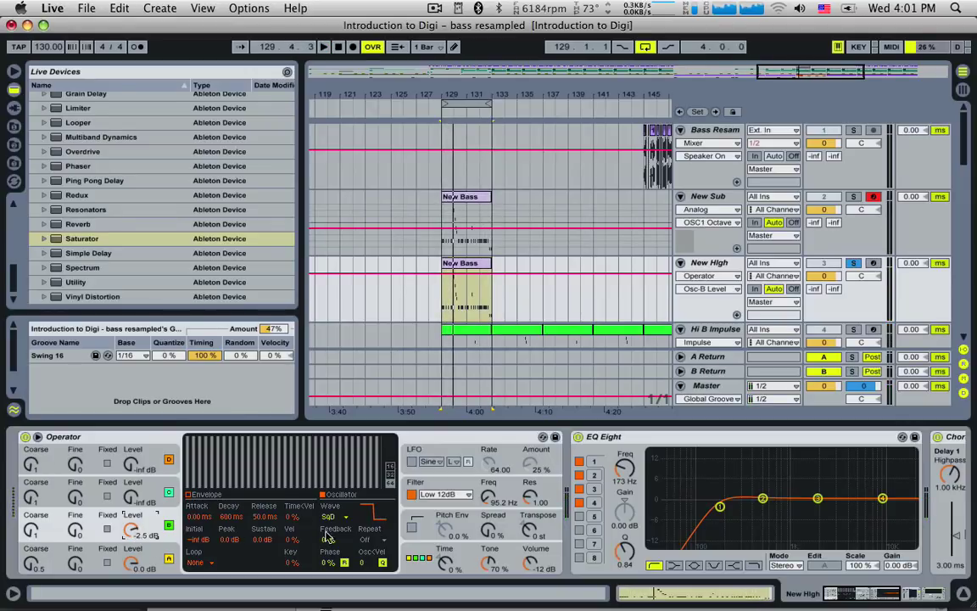
# - Examine Operator's algorithm display and compare the tuning, waveform and level settings of oscillators B and C
pyautogui.click(417, 558)
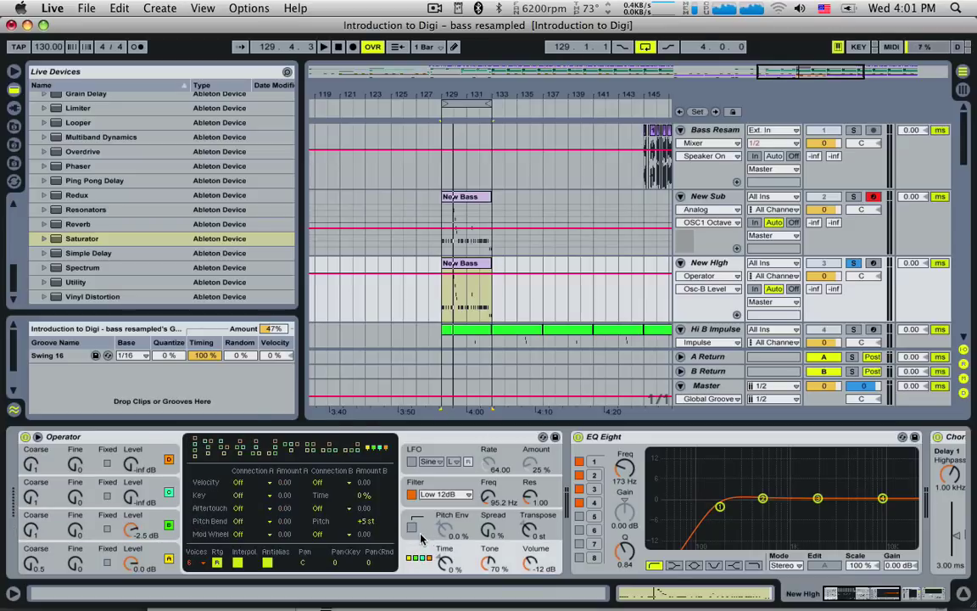
pyautogui.click(93, 488)
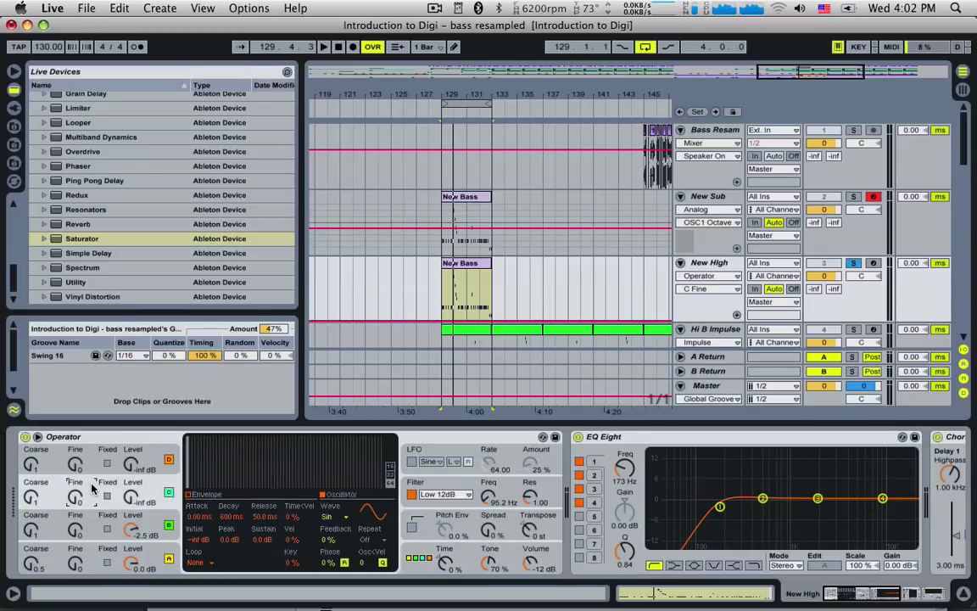
pyautogui.click(154, 528)
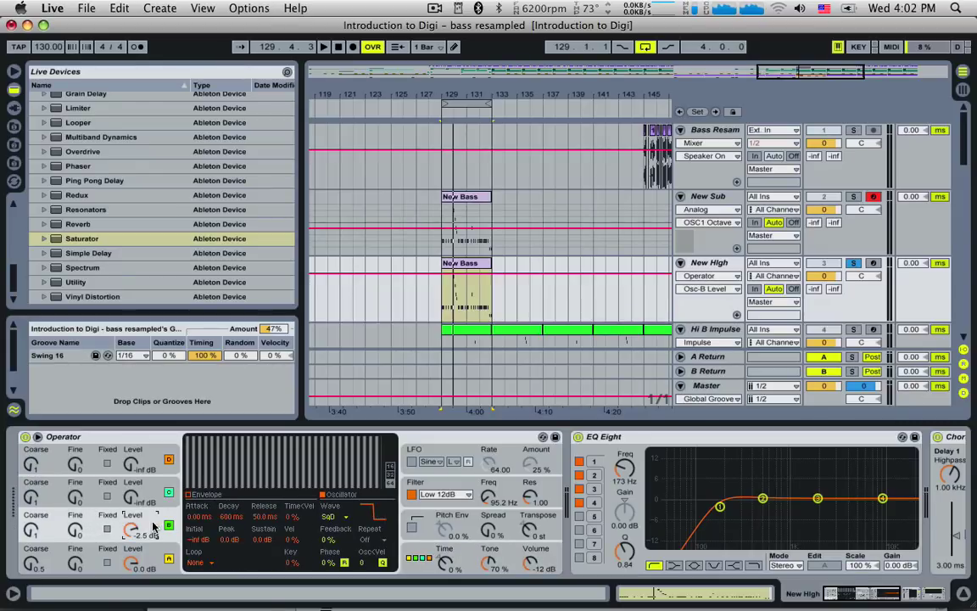
pyautogui.click(95, 519)
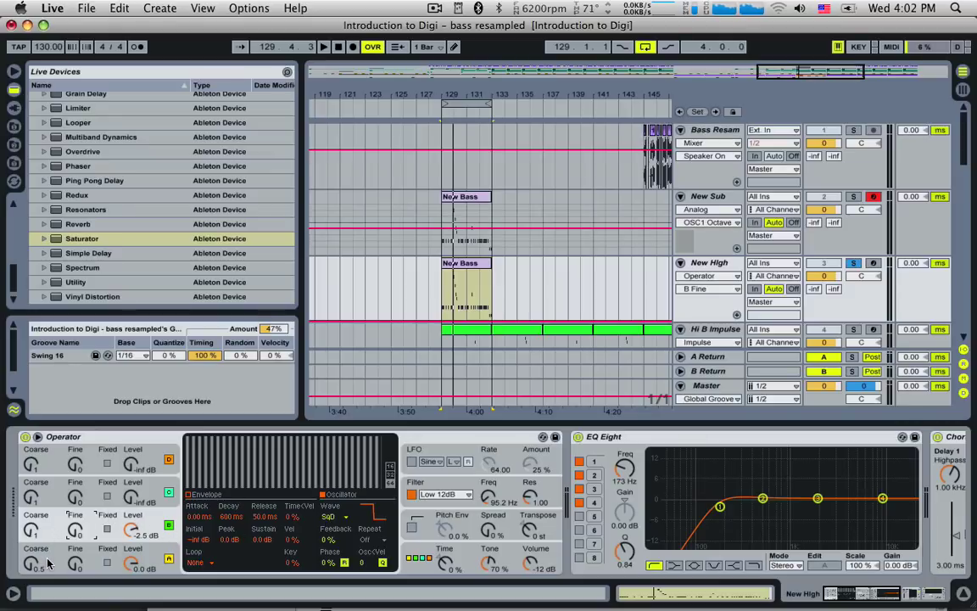
pyautogui.click(59, 492)
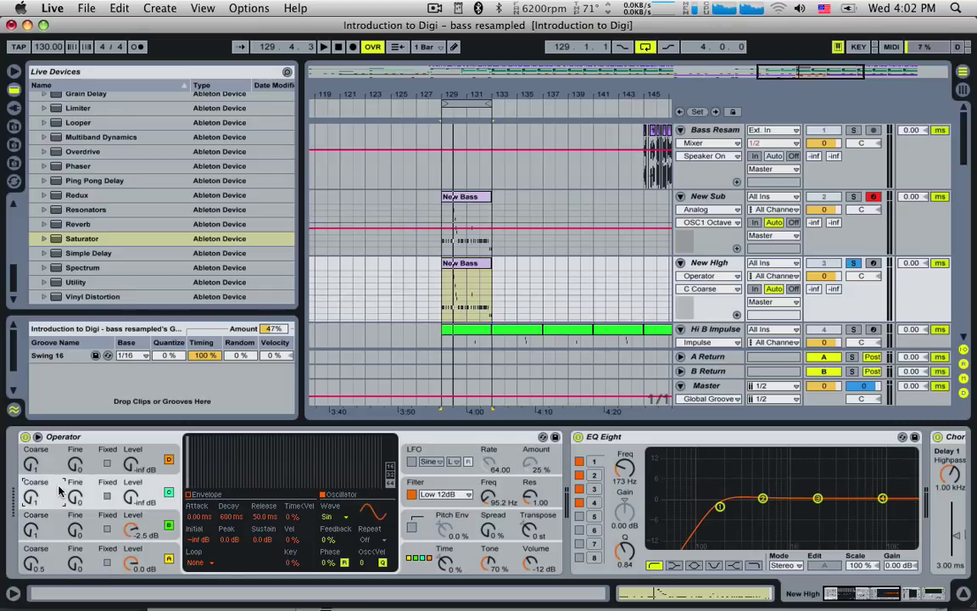
pyautogui.click(88, 511)
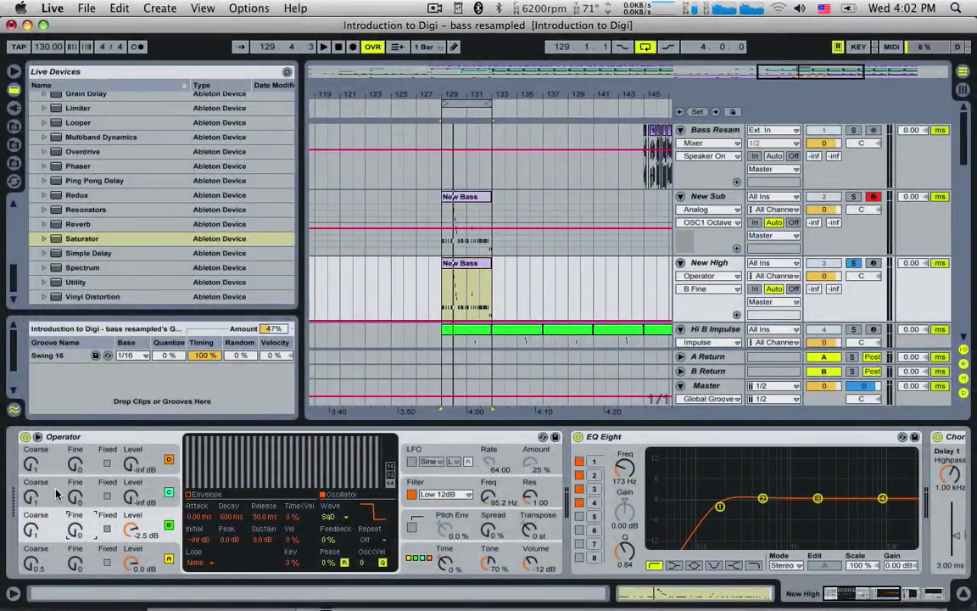
pyautogui.click(59, 492)
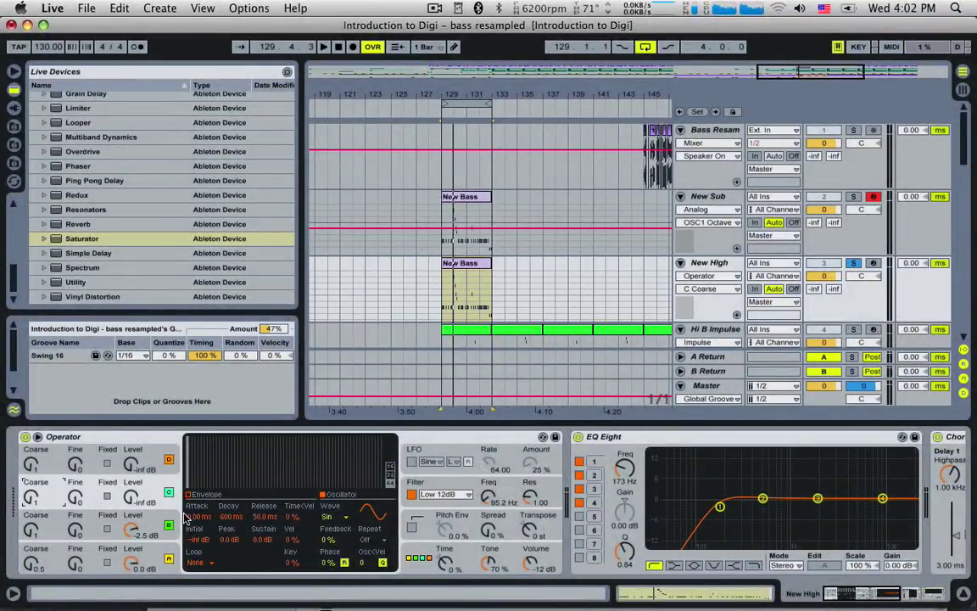
pyautogui.click(85, 524)
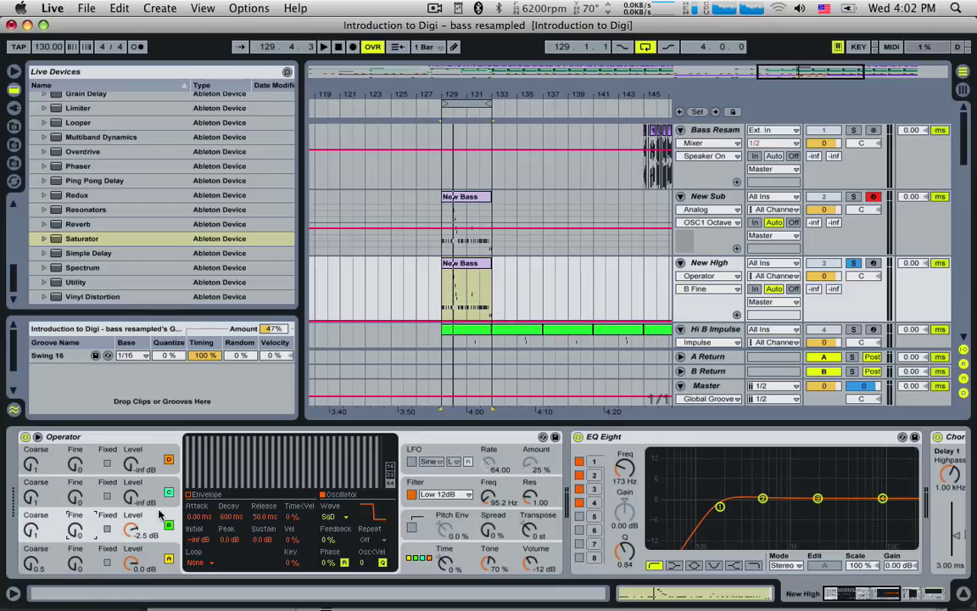
# - Switch off oscillator A in New High's Operator
pyautogui.click(169, 559)
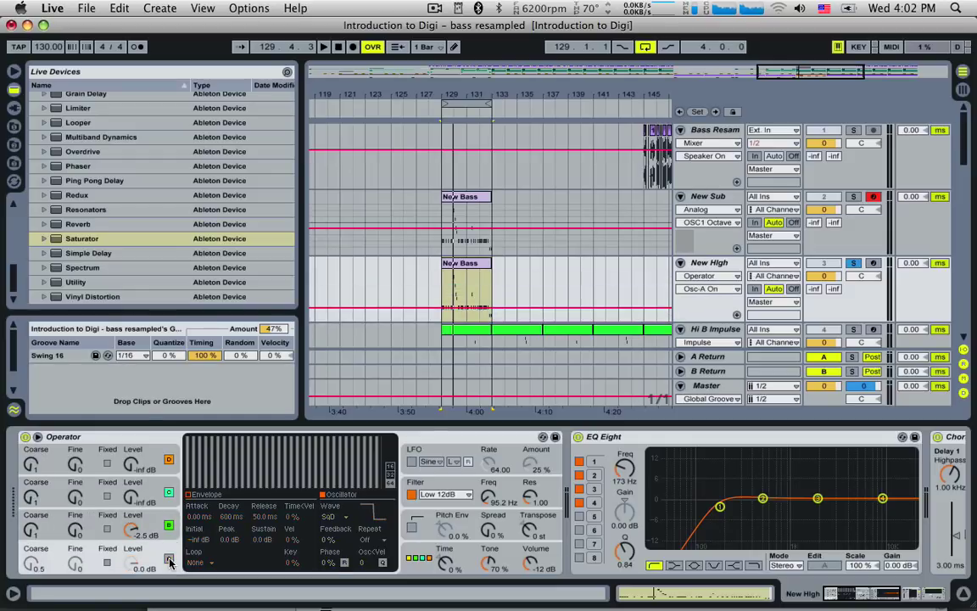
# - Switch Operator to the two-by-two oscillator algorithm and turn oscillator A on
pyautogui.click(159, 525)
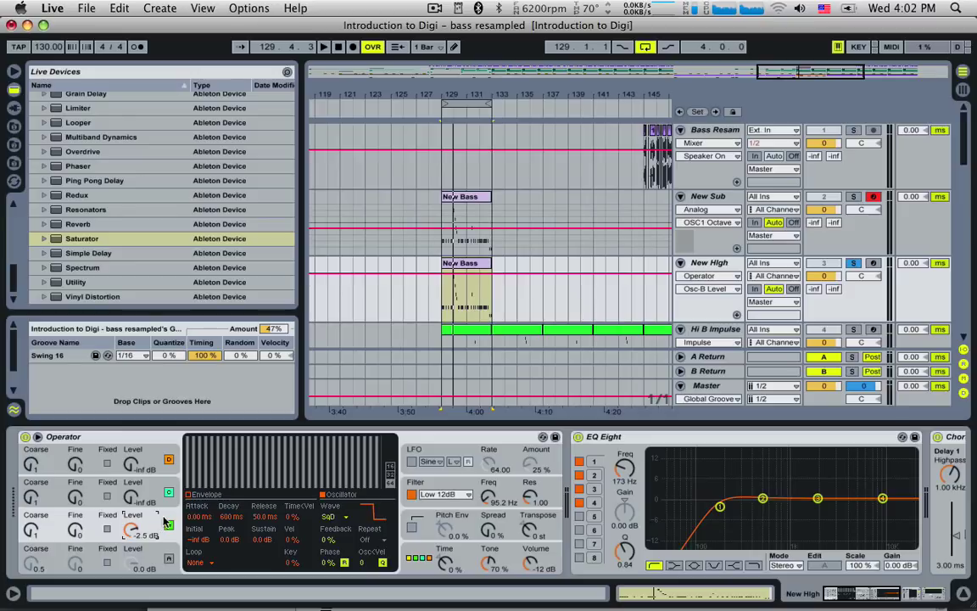
pyautogui.click(419, 564)
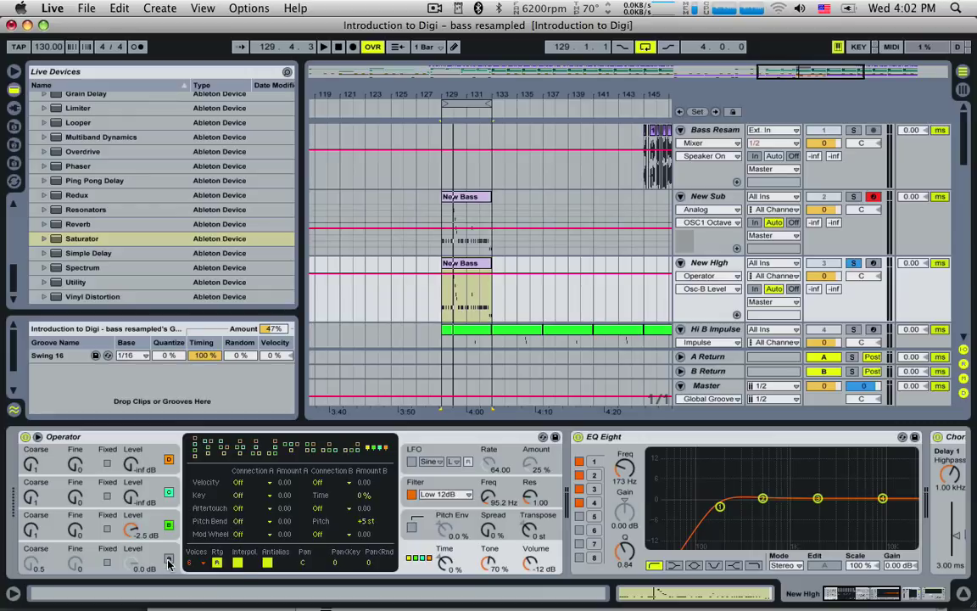
pyautogui.click(328, 452)
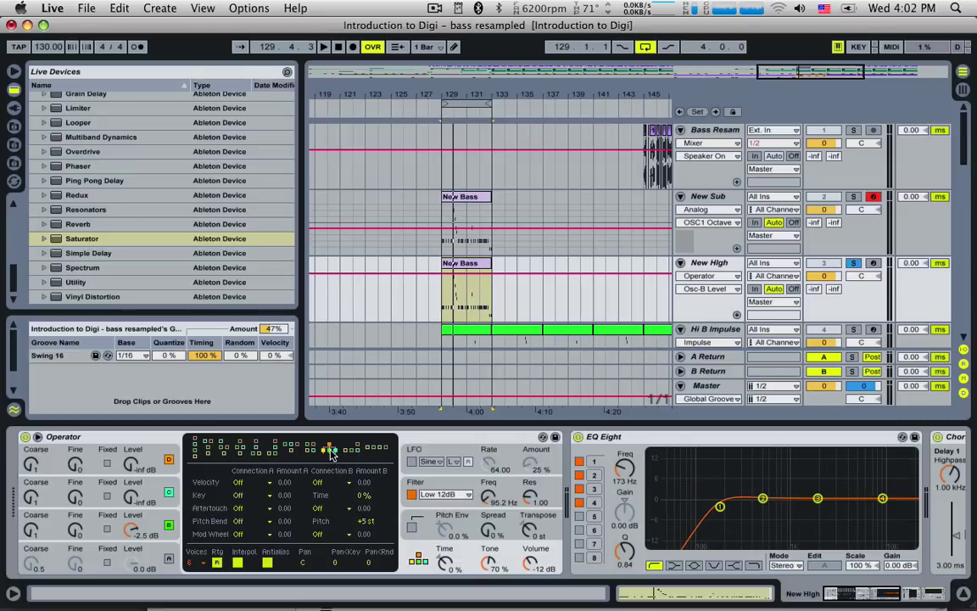
pyautogui.click(319, 450)
pyautogui.click(330, 450)
pyautogui.click(310, 448)
pyautogui.click(169, 559)
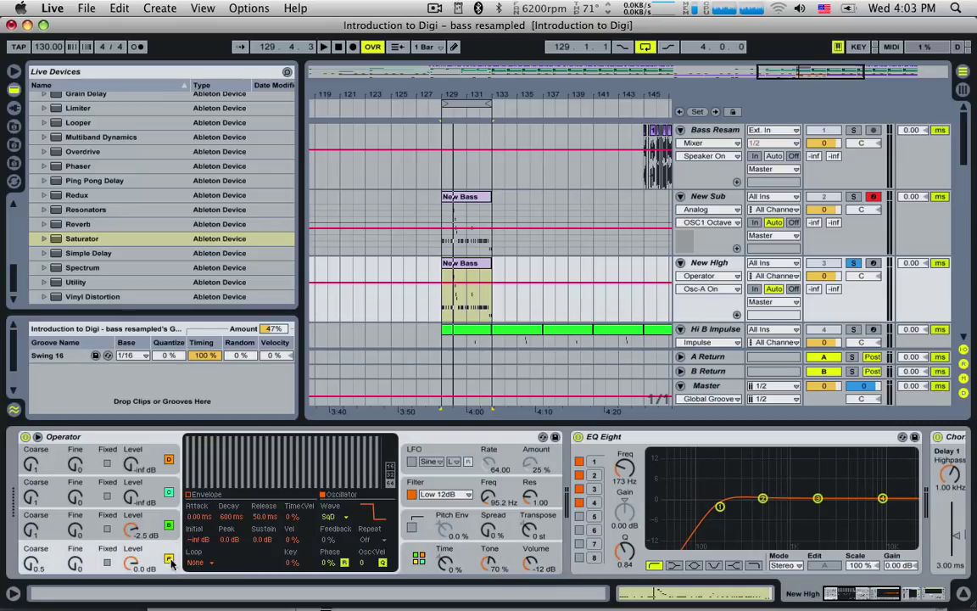
pyautogui.click(424, 553)
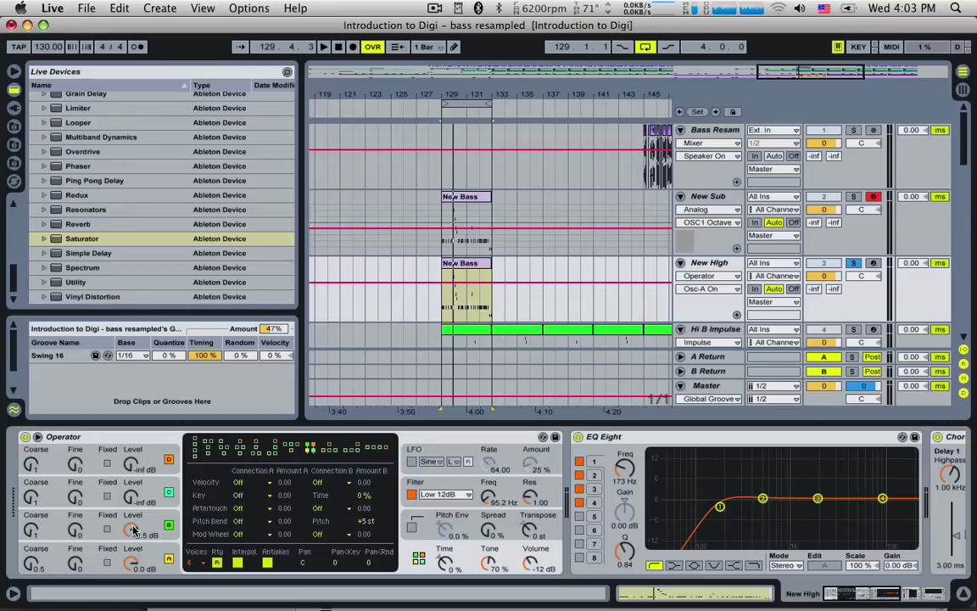
# - Lower oscillator B's level to -inf dB, audition the loop, and bring up Operator's algorithm display again
pyautogui.moveTo(133, 529); pyautogui.dragTo(133, 560)
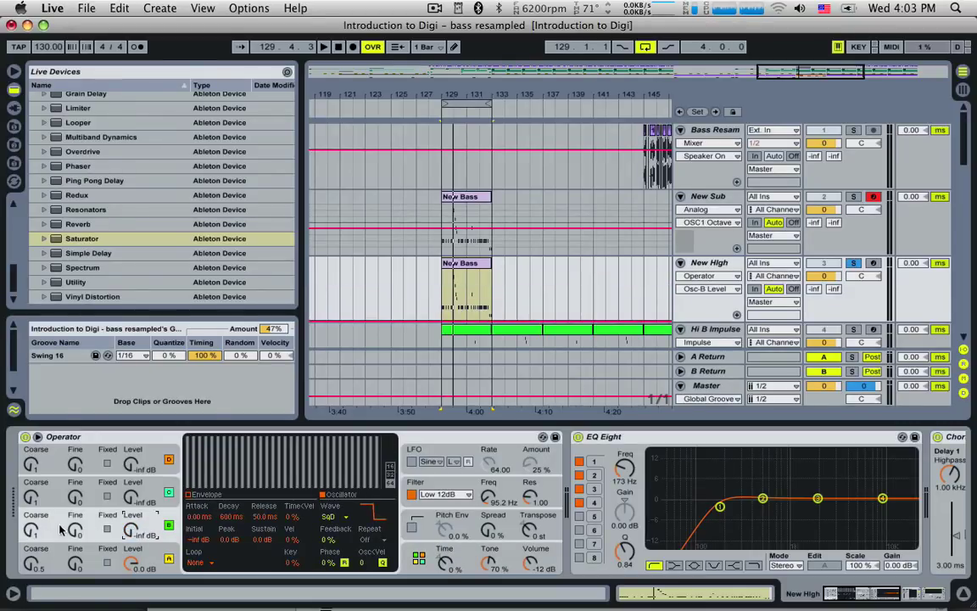
pyautogui.press('space')
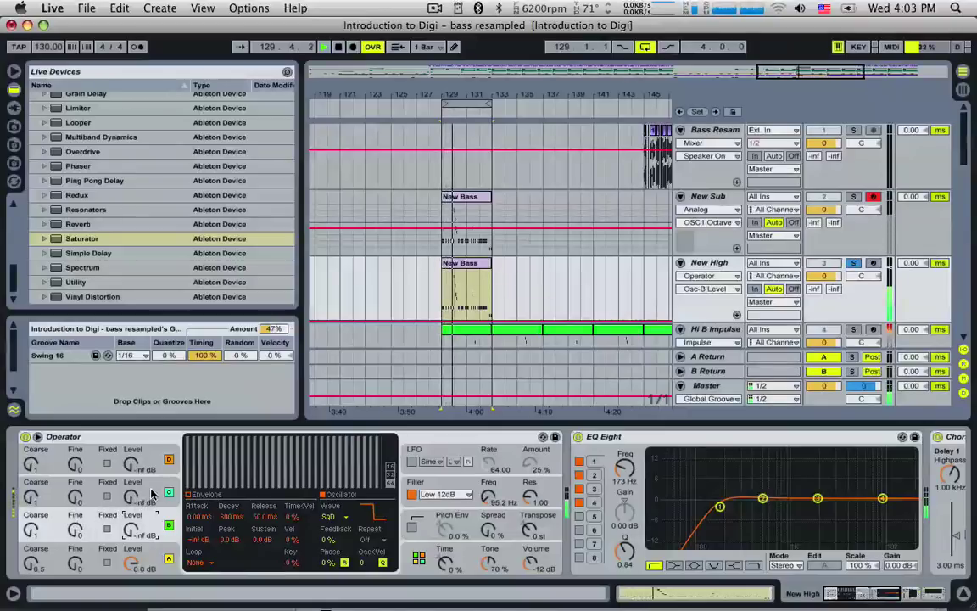
pyautogui.press('space')
pyautogui.click(151, 492)
pyautogui.click(408, 567)
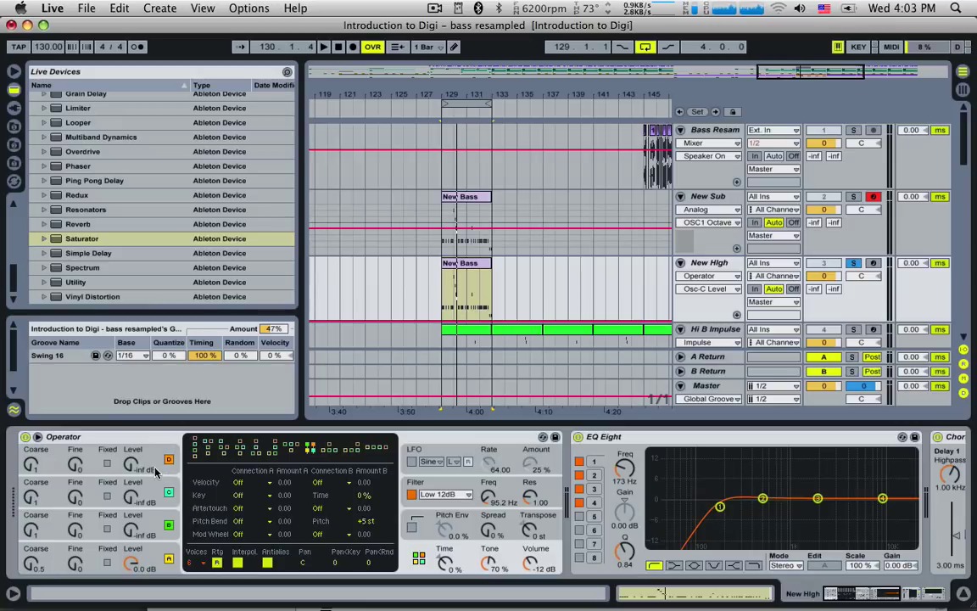
# - Raise oscillator C's level to 0.0 dB and set its waveform to SqD
pyautogui.moveTo(134, 494); pyautogui.dragTo(132, 465)
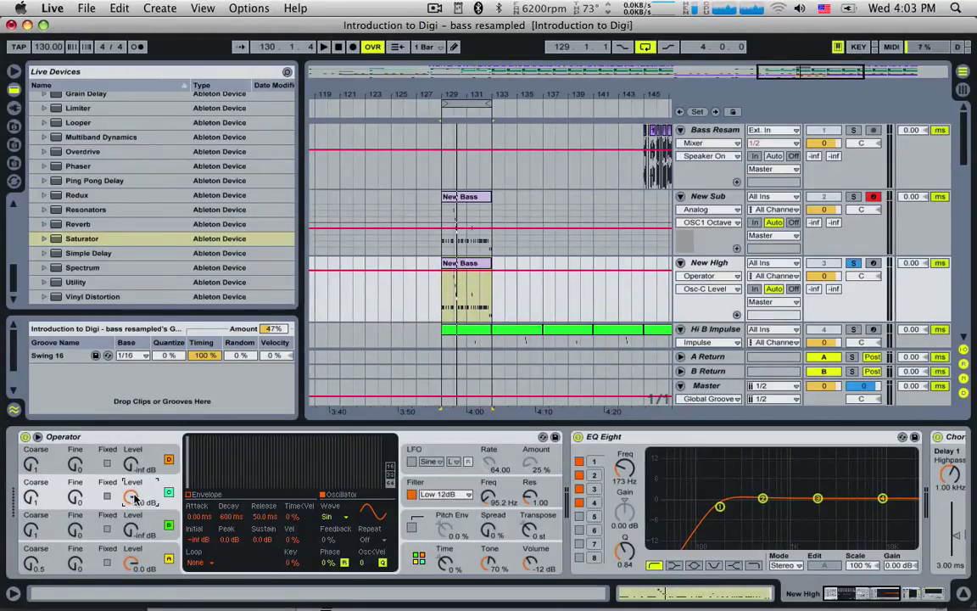
pyautogui.press('space')
pyautogui.click(49, 497)
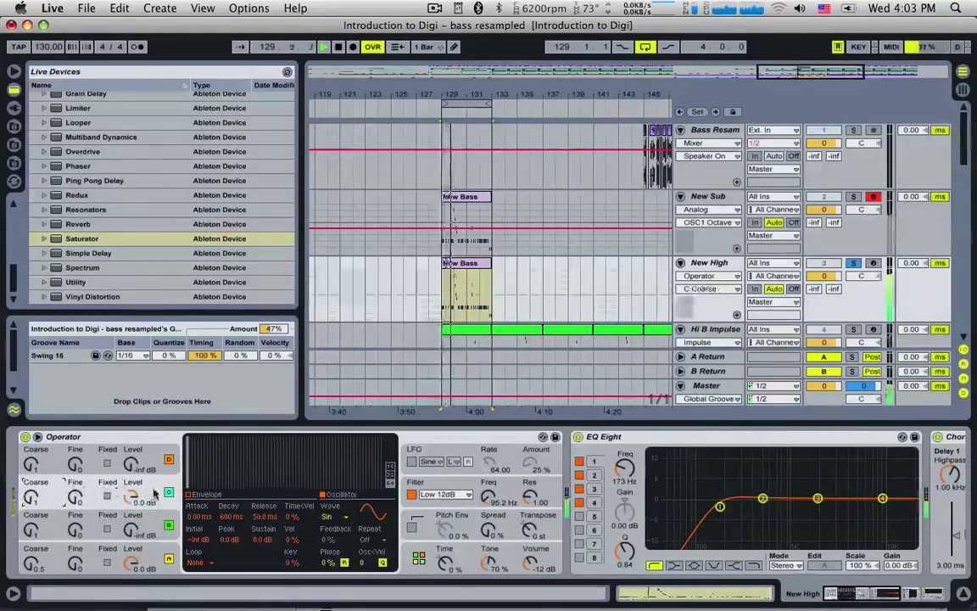
pyautogui.click(326, 517)
pyautogui.click(310, 418)
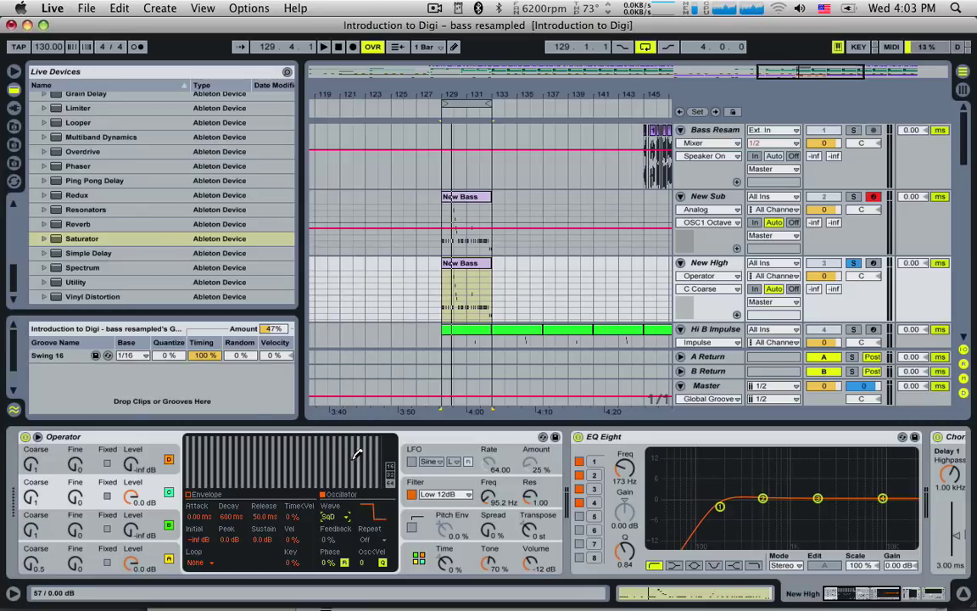
# - Try a coarse tuning of 2 on oscillator C while playing the loop
pyautogui.click(29, 498)
pyautogui.press('space')
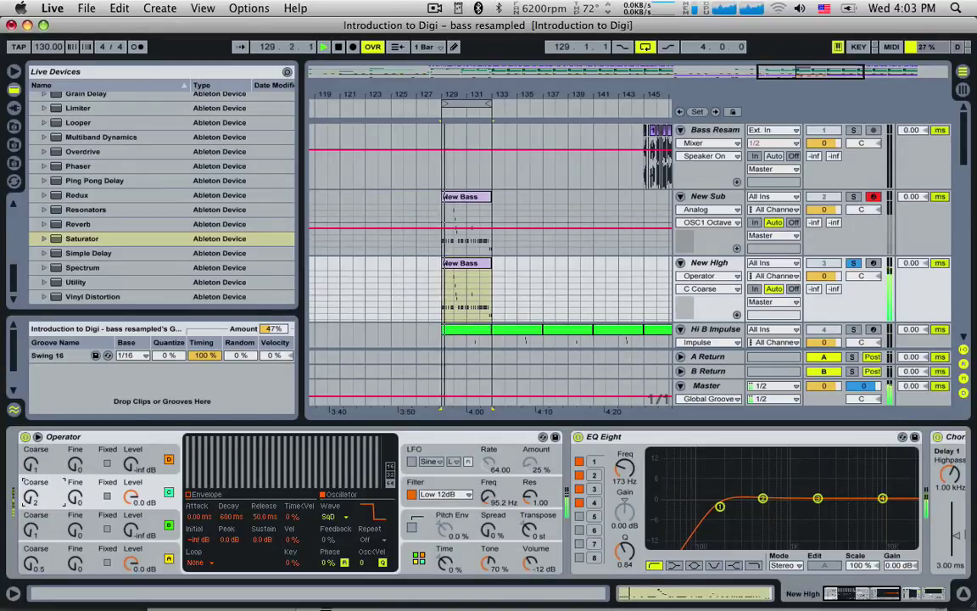
pyautogui.click(157, 457)
pyautogui.click(382, 562)
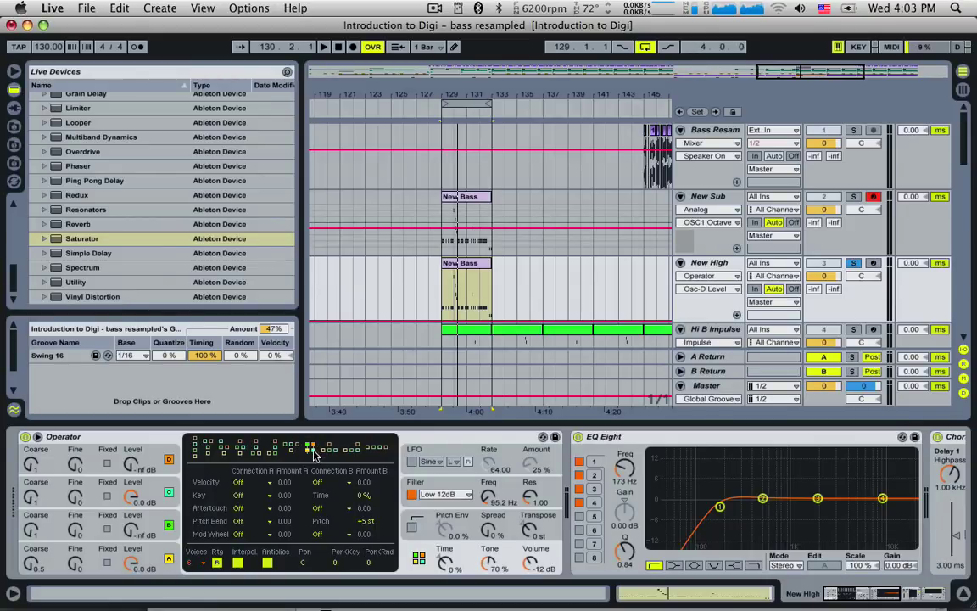
# - Raise oscillator D's level to -13 dB and turn oscillator A off while the loop plays
pyautogui.click(101, 462)
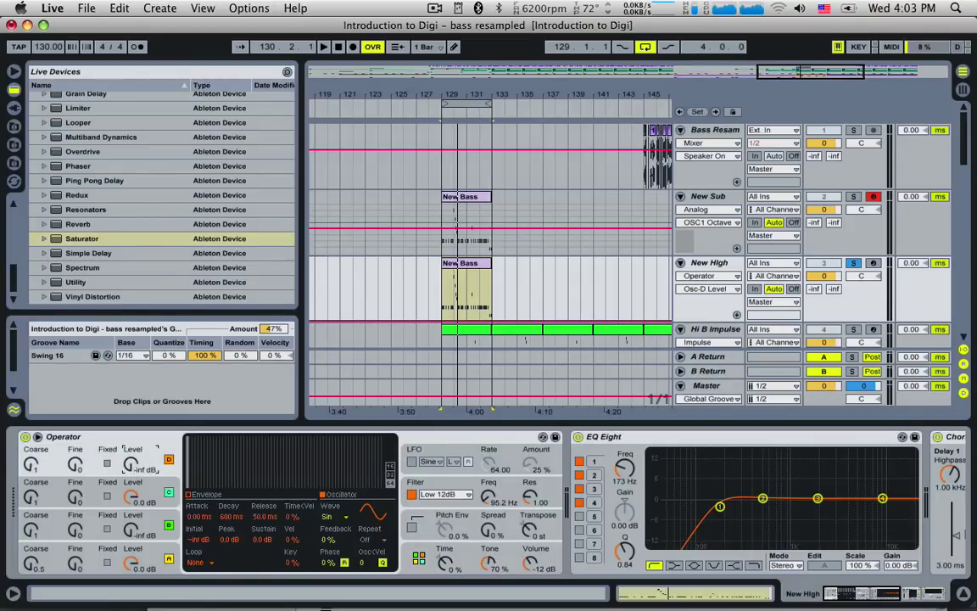
pyautogui.moveTo(132, 467)
pyautogui.mouseDown()
pyautogui.moveTo(134, 419)
pyautogui.moveTo(132, 486)
pyautogui.moveTo(131, 468)
pyautogui.mouseUp()
pyautogui.press('space')
pyautogui.click(169, 558)
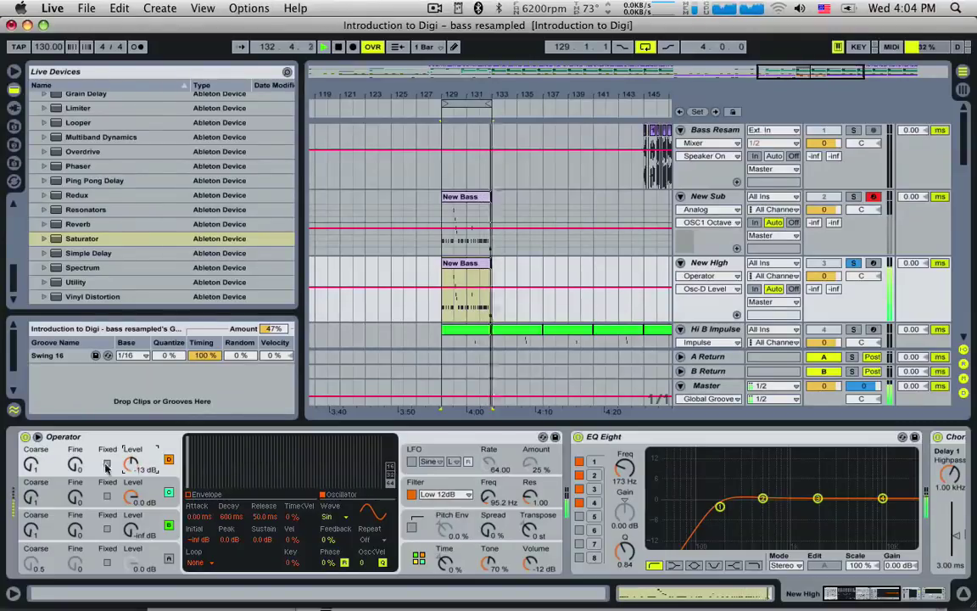
# - Try oscillators D and C at a coarse tuning of 0.5, with D's level at -3.8 dB, during playback
pyautogui.click(32, 466)
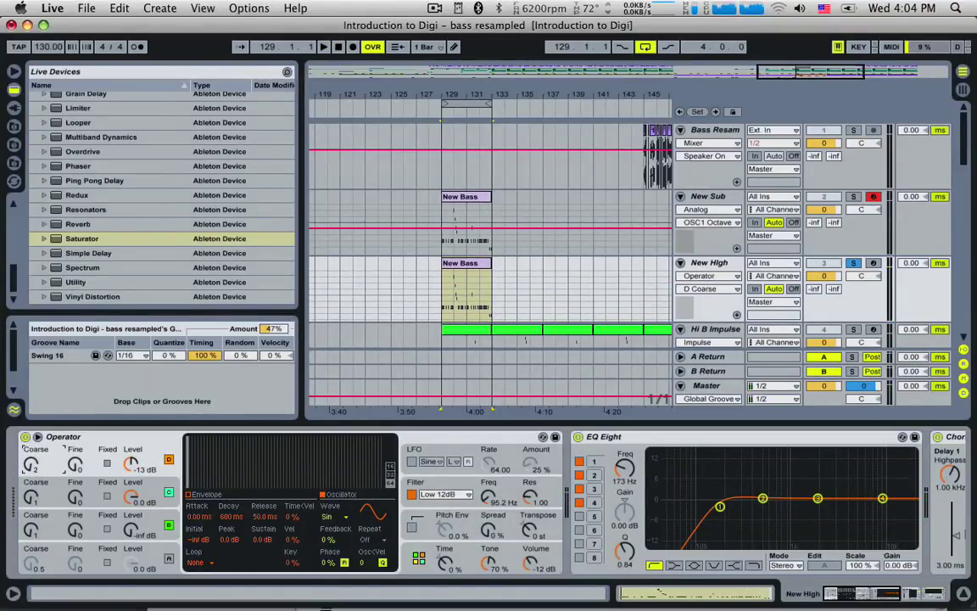
pyautogui.press('space')
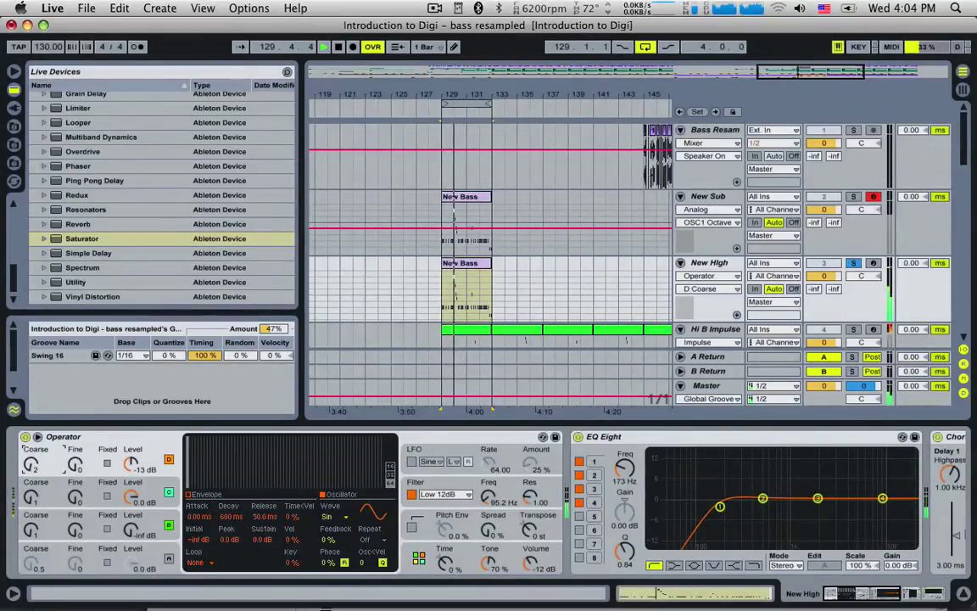
pyautogui.moveTo(141, 470); pyautogui.dragTo(157, 452)
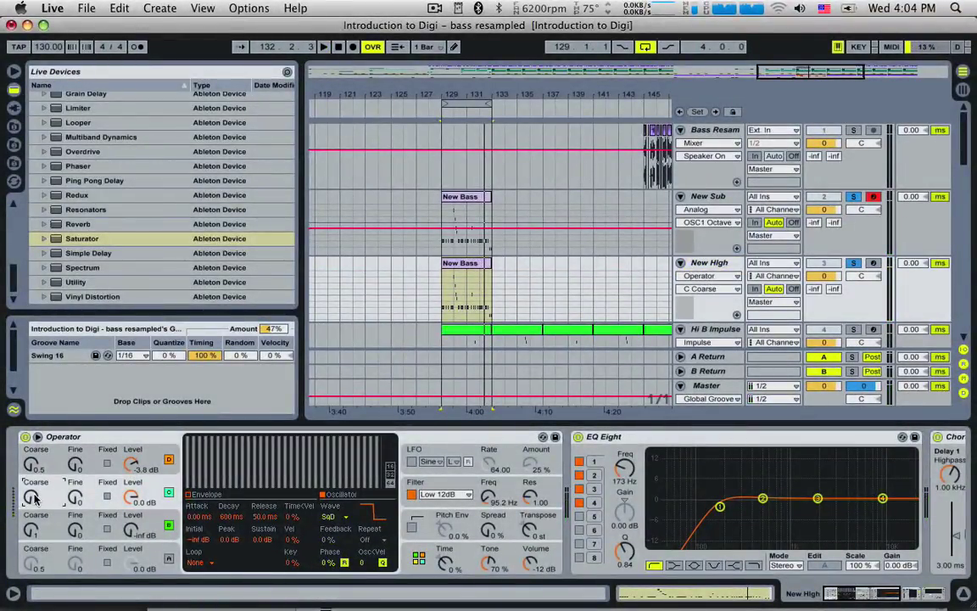
pyautogui.press('space')
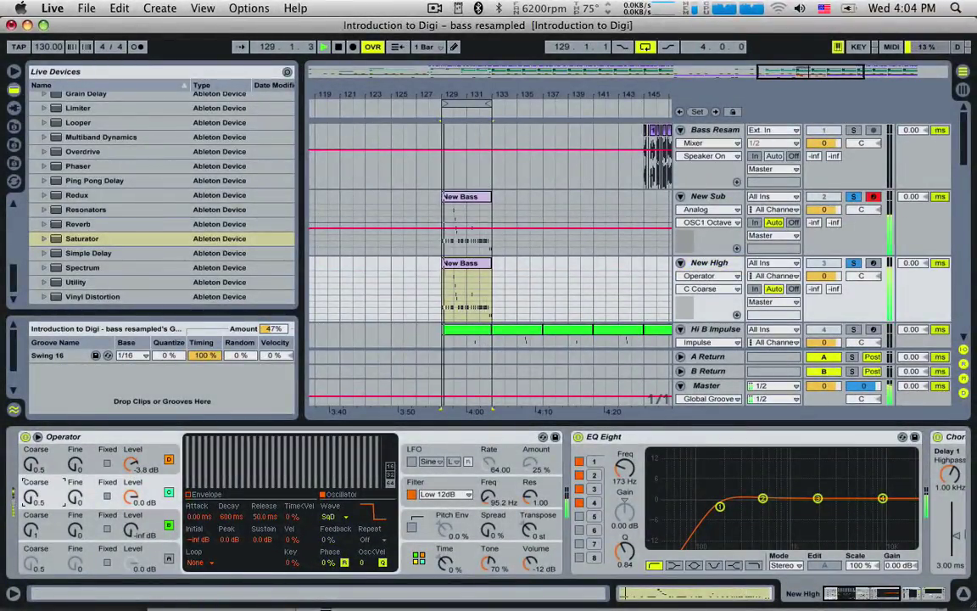
# - Try oscillator D with a coarse tuning of 1 and a level of -23 dB
pyautogui.moveTo(129, 462); pyautogui.dragTo(129, 476)
pyautogui.click(40, 466)
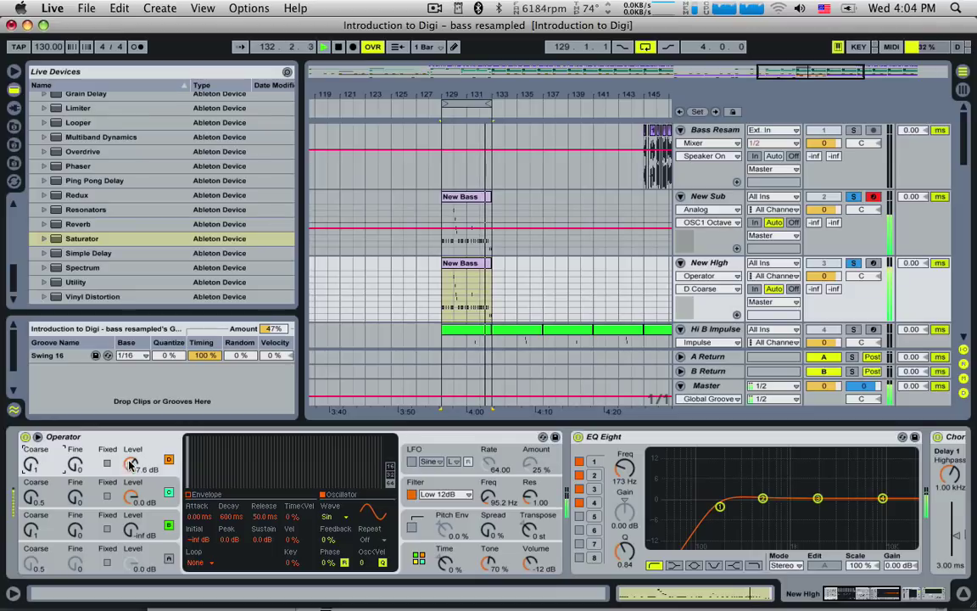
pyautogui.moveTo(131, 463); pyautogui.dragTo(132, 490)
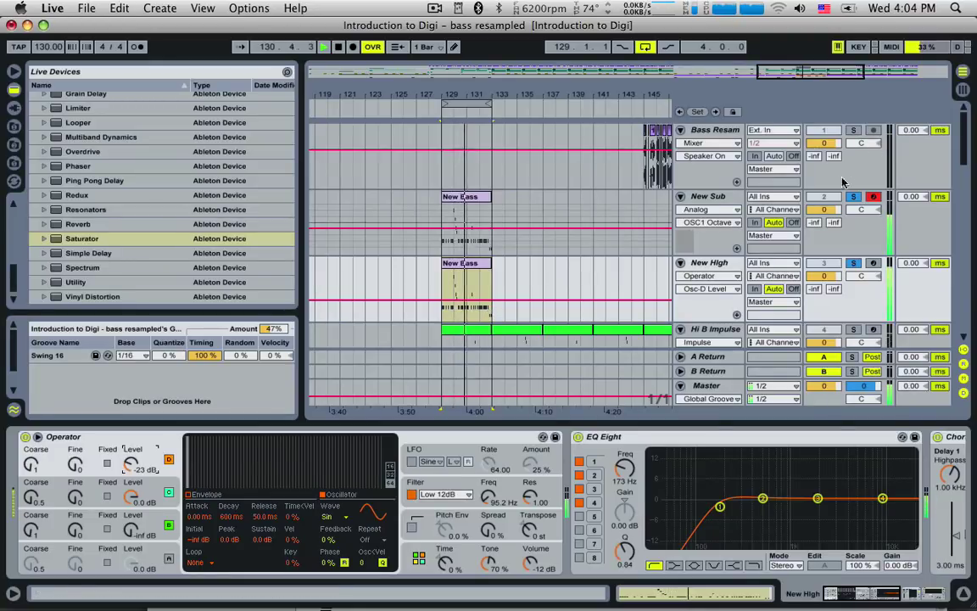
# - Leave only the New High track soloed and raise oscillator D's level to -5.4 dB
pyautogui.click(853, 197)
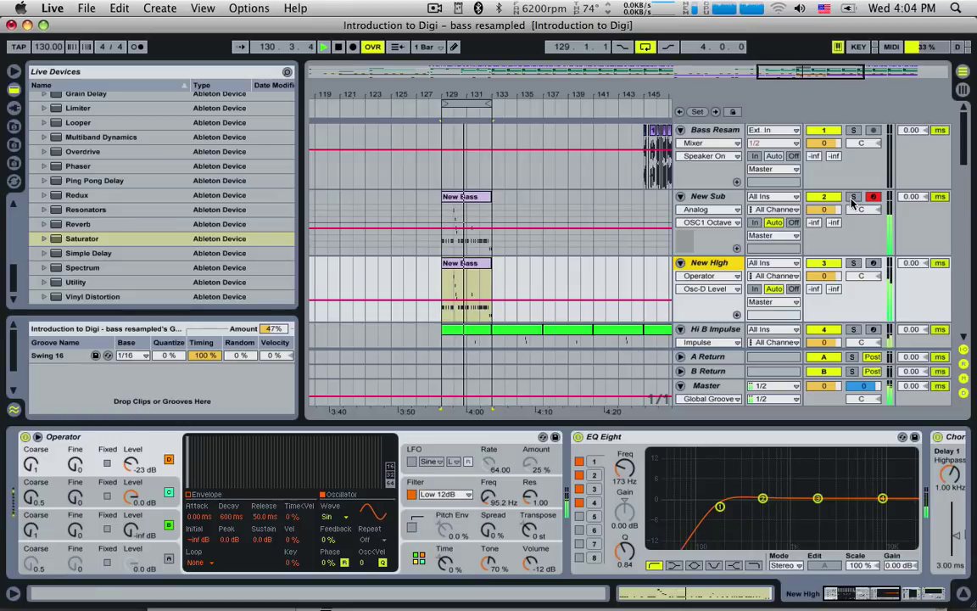
pyautogui.click(853, 264)
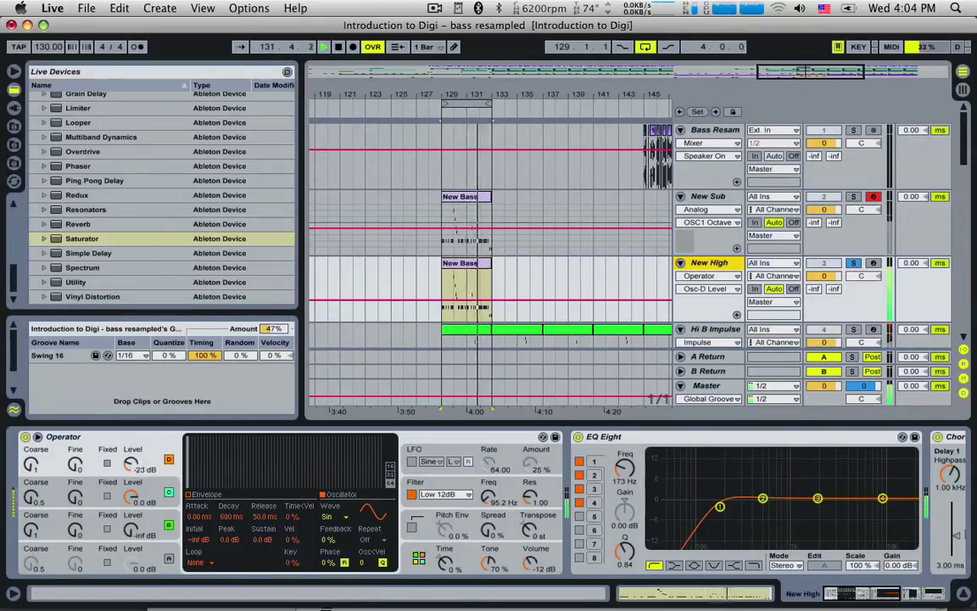
pyautogui.moveTo(132, 463); pyautogui.dragTo(132, 426)
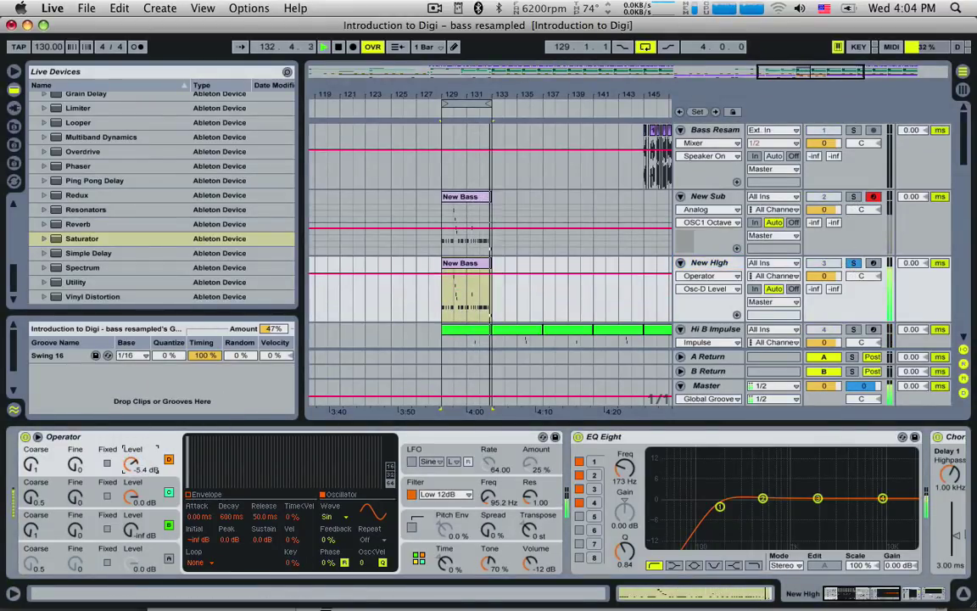
pyautogui.moveTo(131, 463); pyautogui.dragTo(132, 441)
# - Set oscillator C's level to -4.1 dB and turn oscillator A back on
pyautogui.click(129, 499)
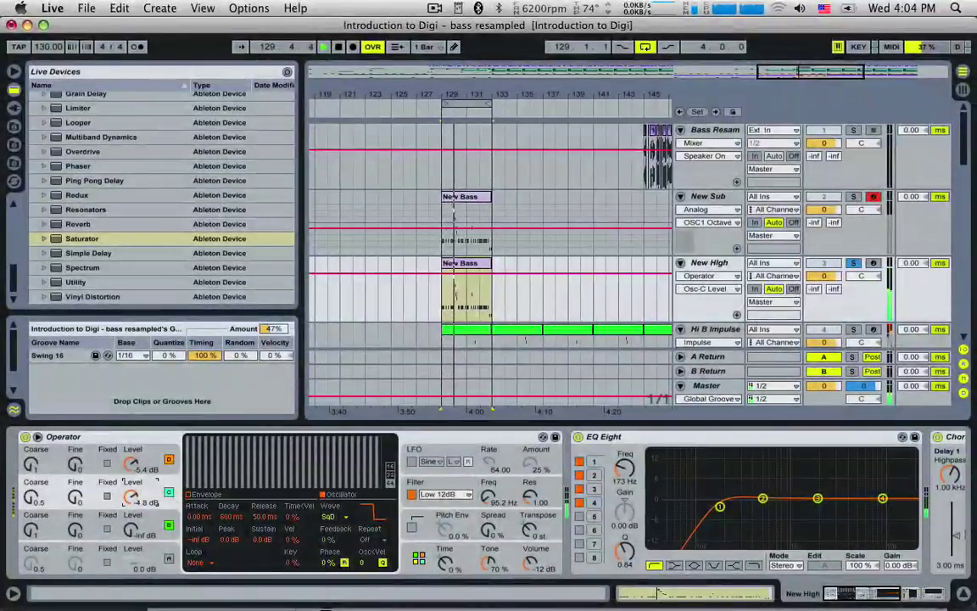
pyautogui.moveTo(129, 503); pyautogui.dragTo(127, 469)
pyautogui.click(171, 561)
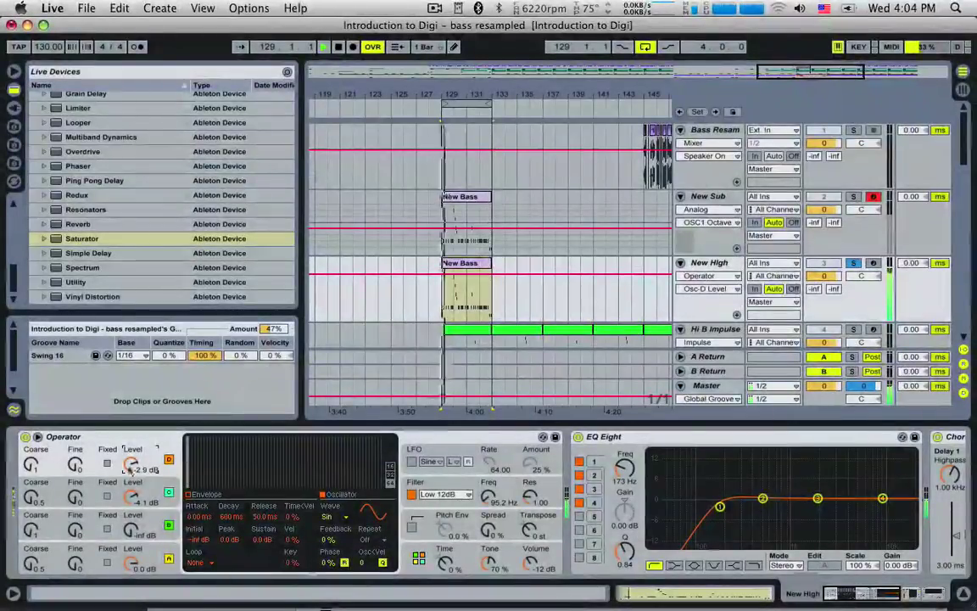
# - Set oscillator C's coarse tuning to 1 and oscillator D's to 0.5 with a level of -14 dB, and stop playback
pyautogui.moveTo(34, 495); pyautogui.dragTo(31, 473)
pyautogui.moveTo(120, 464)
pyautogui.mouseDown()
pyautogui.moveTo(120, 478)
pyautogui.moveTo(135, 466)
pyautogui.moveTo(136, 481)
pyautogui.moveTo(134, 468)
pyautogui.mouseUp()
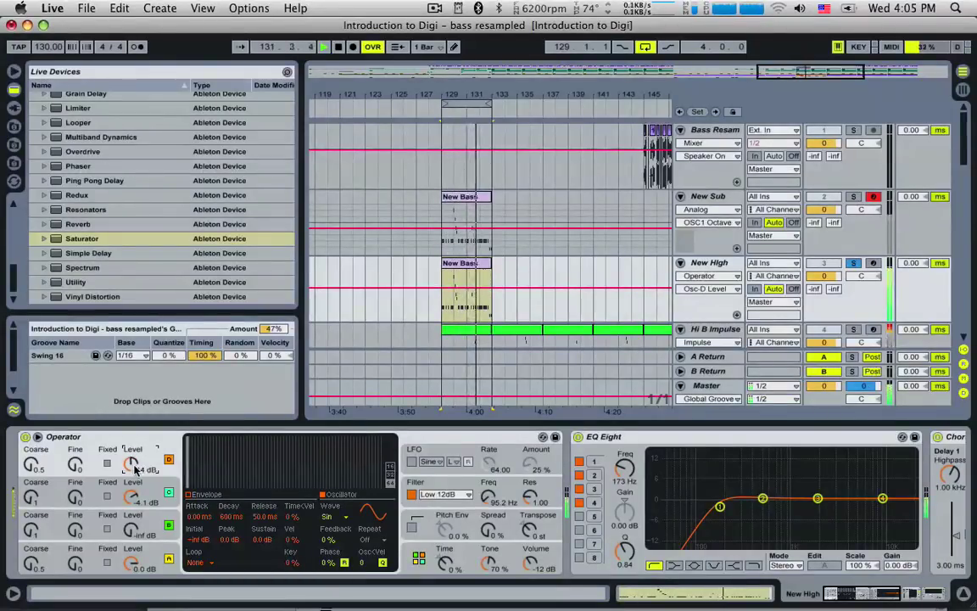
pyautogui.press('space')
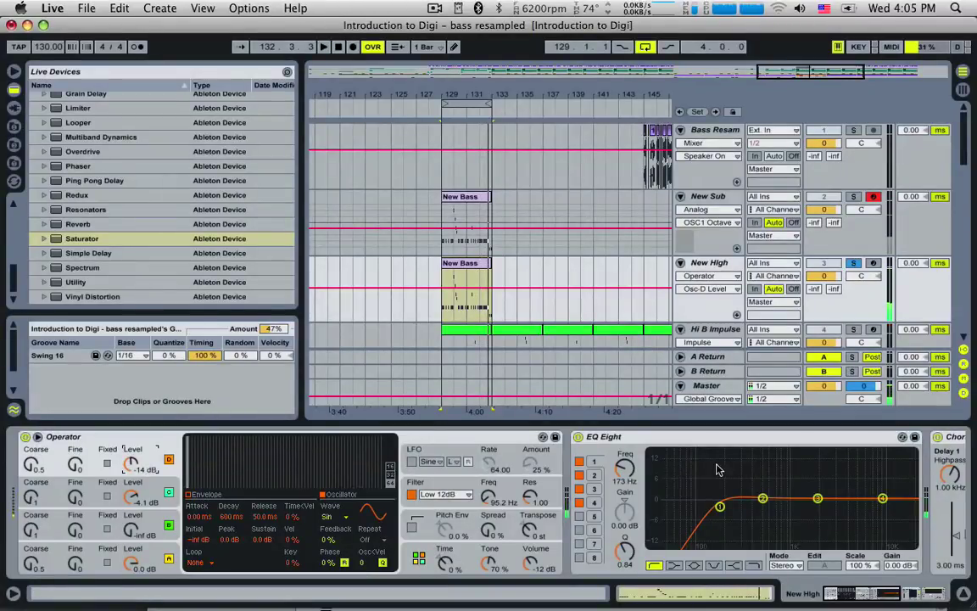
# - Shape the EQ Eight curve with a cut on band 2 and boosts on bands 3 (1.88 kHz, 3.93 dB) and 4
pyautogui.moveTo(764, 502); pyautogui.dragTo(808, 509)
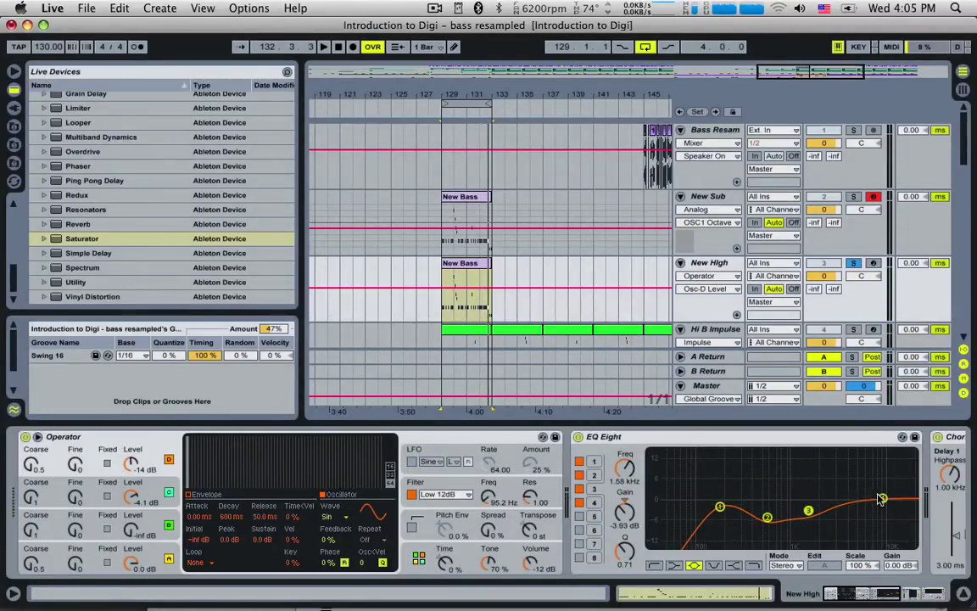
pyautogui.moveTo(882, 498); pyautogui.dragTo(860, 468)
pyautogui.press('space')
pyautogui.moveTo(808, 510); pyautogui.dragTo(815, 486)
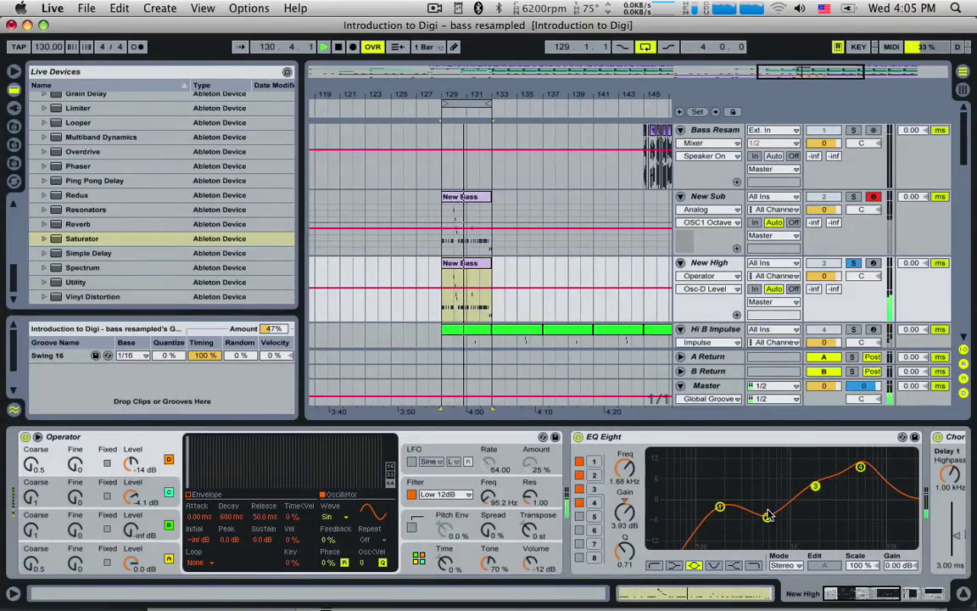
# - Refine EQ Eight with band 3 at 2.27 kHz and -4.67 dB and a smaller band 4 boost, and set oscillator C's level to -5.4 dB
pyautogui.moveTo(768, 516); pyautogui.dragTo(727, 505)
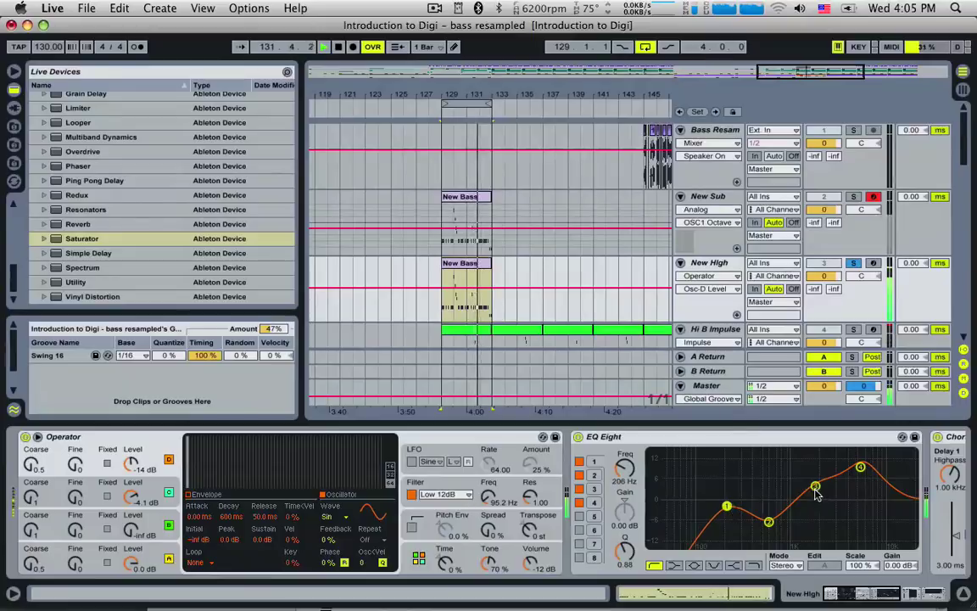
pyautogui.moveTo(815, 487); pyautogui.dragTo(818, 501)
pyautogui.moveTo(861, 466); pyautogui.dragTo(856, 476)
pyautogui.moveTo(820, 507); pyautogui.dragTo(823, 512)
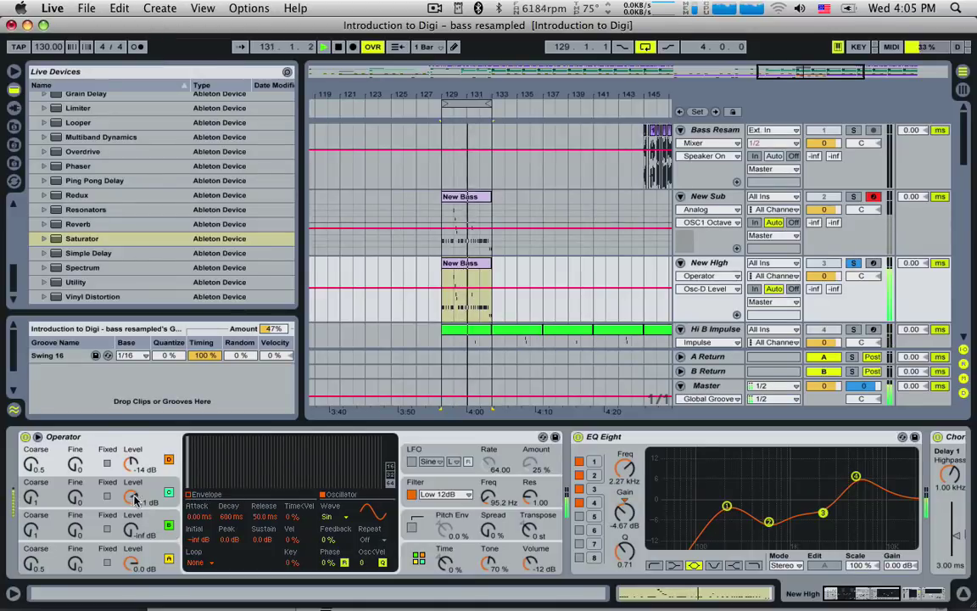
pyautogui.moveTo(131, 497)
pyautogui.mouseDown()
pyautogui.moveTo(126, 482)
pyautogui.moveTo(127, 539)
pyautogui.moveTo(127, 490)
pyautogui.mouseUp()
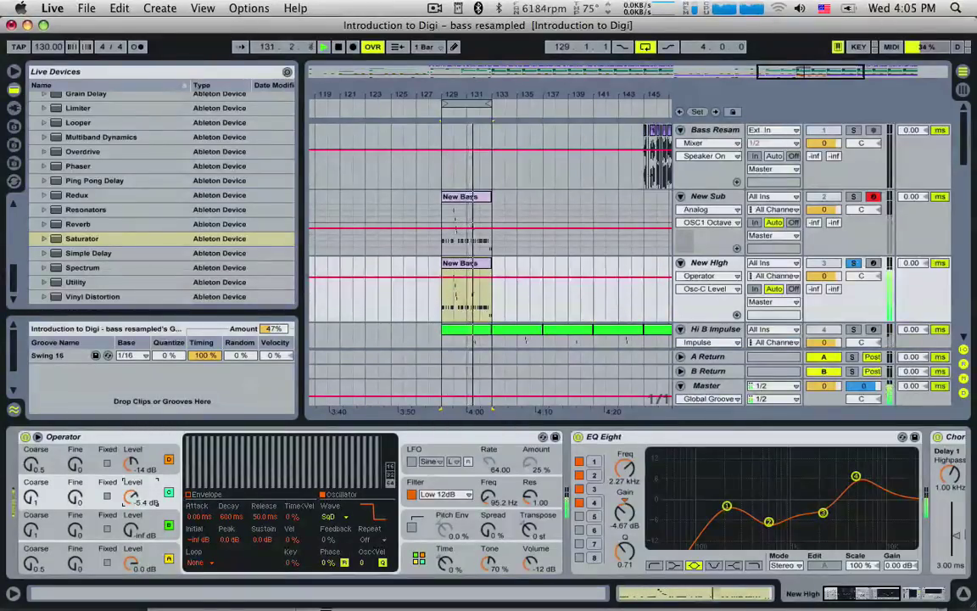
# - Set EQ Eight band 1 to 184 Hz with a Q of 2.24, and unsolo New High to play all tracks
pyautogui.moveTo(726, 508); pyautogui.dragTo(728, 488)
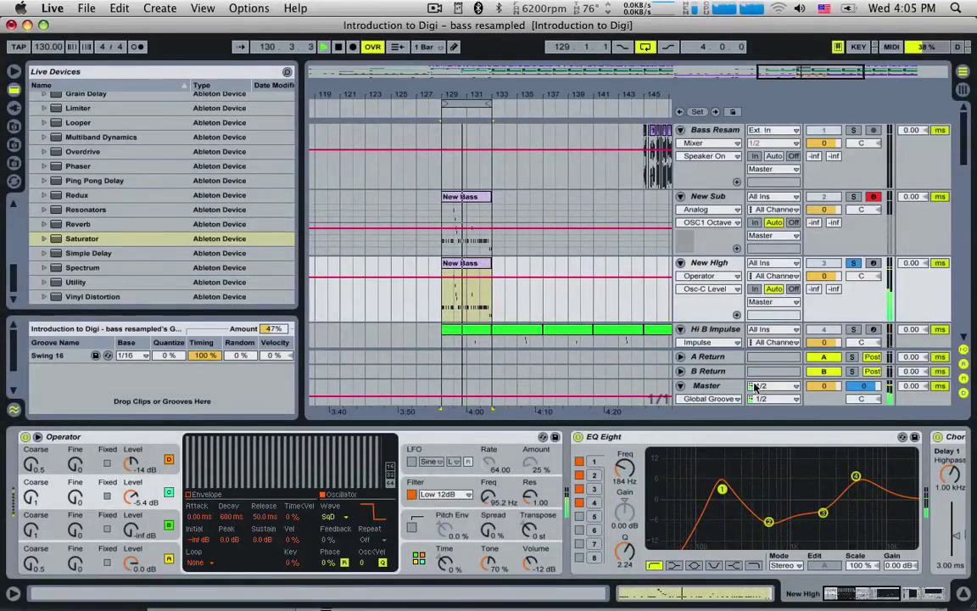
pyautogui.click(855, 266)
pyautogui.press('space')
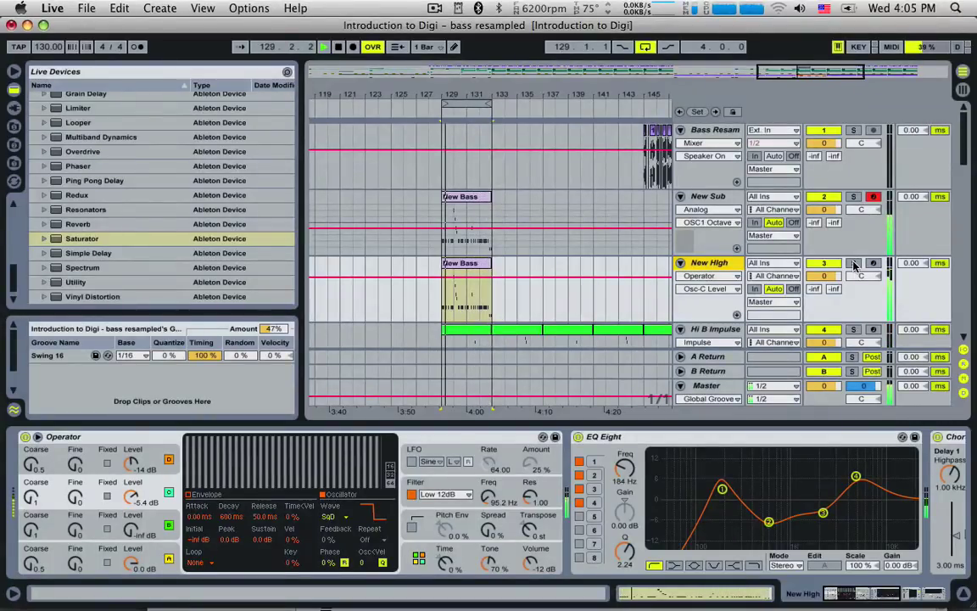
# - Solo New High and set Operator's filter envelope to 82% amount, 66% peak and 267 ms decay, with a filter frequency of 102 Hz
pyautogui.click(854, 264)
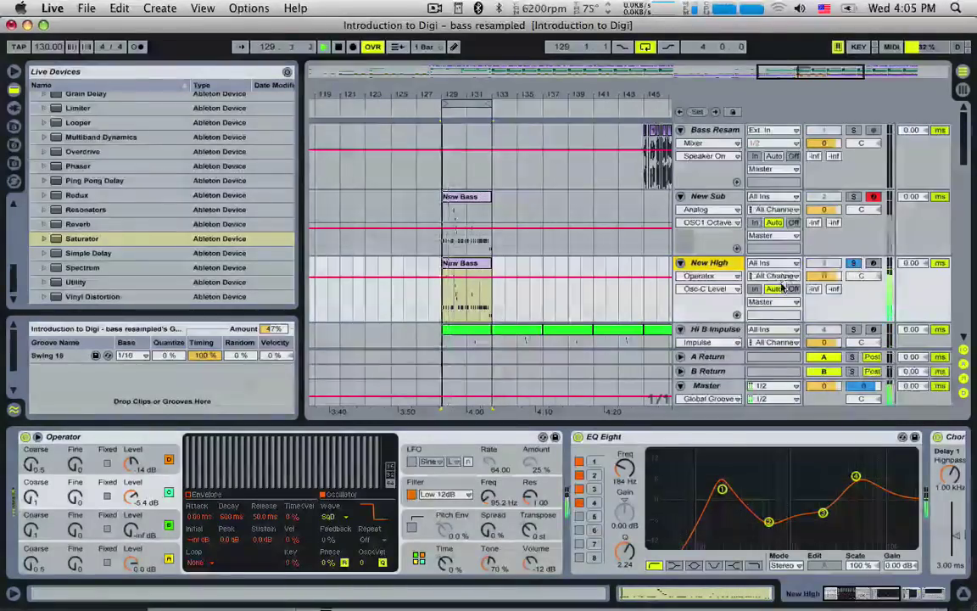
pyautogui.click(453, 486)
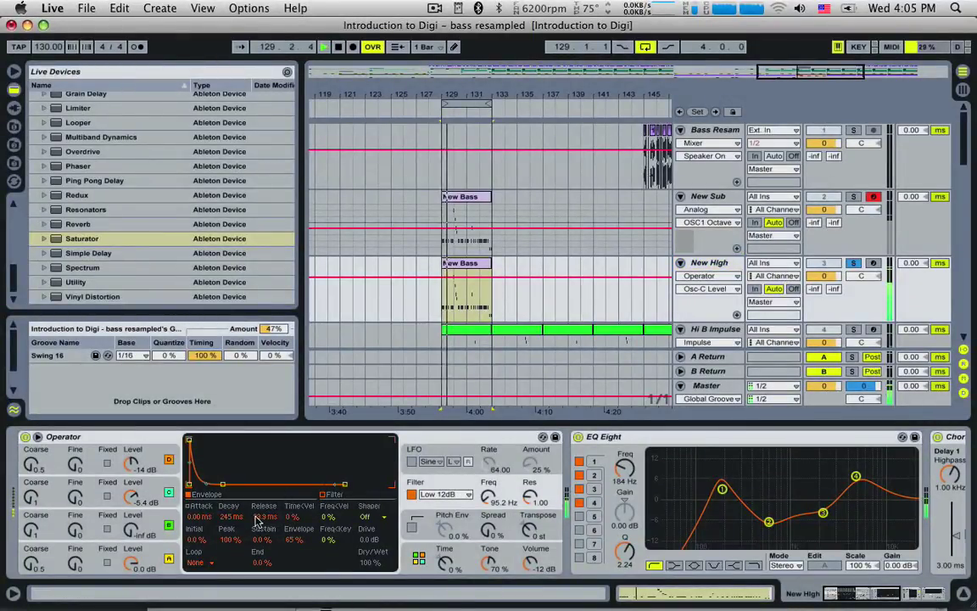
pyautogui.moveTo(294, 541); pyautogui.dragTo(294, 521)
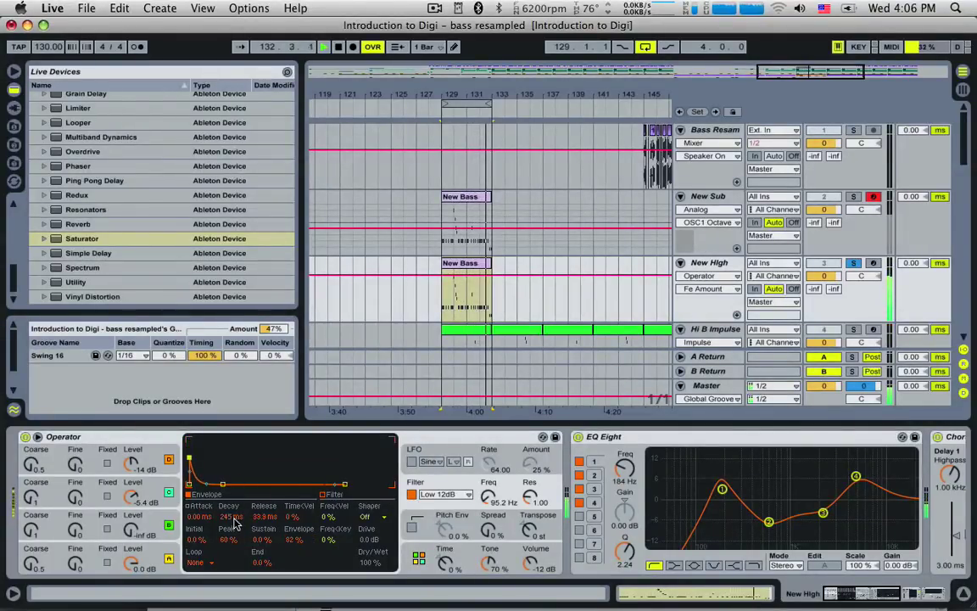
pyautogui.moveTo(235, 524)
pyautogui.mouseDown()
pyautogui.moveTo(229, 547)
pyautogui.moveTo(235, 524)
pyautogui.moveTo(235, 534)
pyautogui.mouseUp()
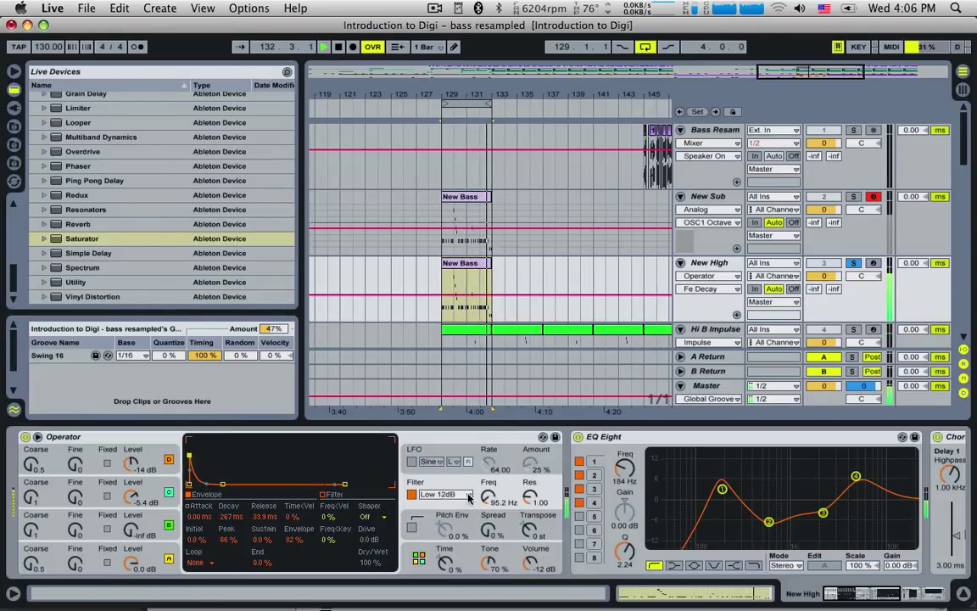
pyautogui.moveTo(481, 501)
pyautogui.mouseDown()
pyautogui.moveTo(482, 486)
pyautogui.moveTo(481, 500)
pyautogui.mouseUp()
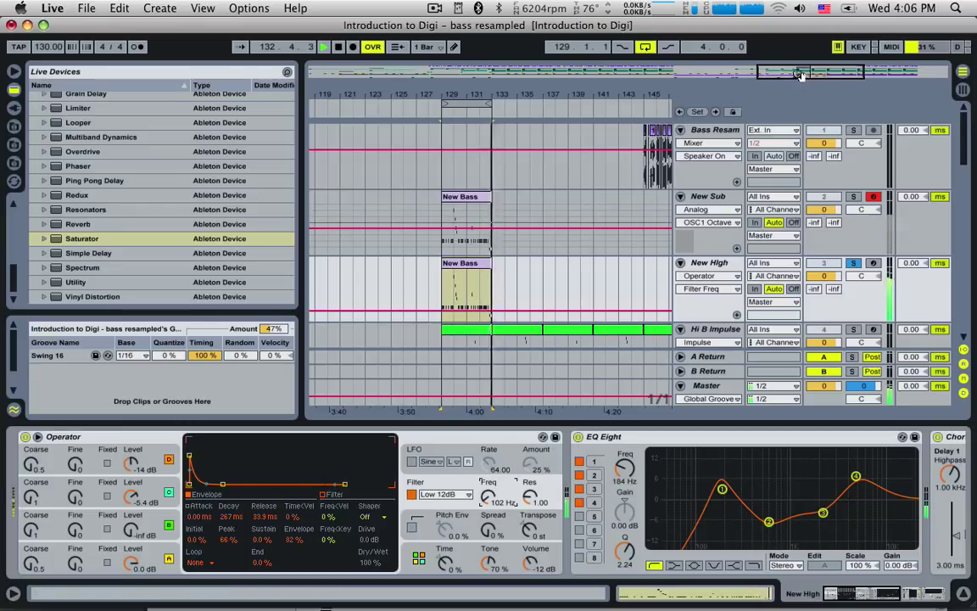
# - Play New High from 129.4.1 to examine how the long note's filter sounds
pyautogui.moveTo(791, 71); pyautogui.dragTo(686, 166)
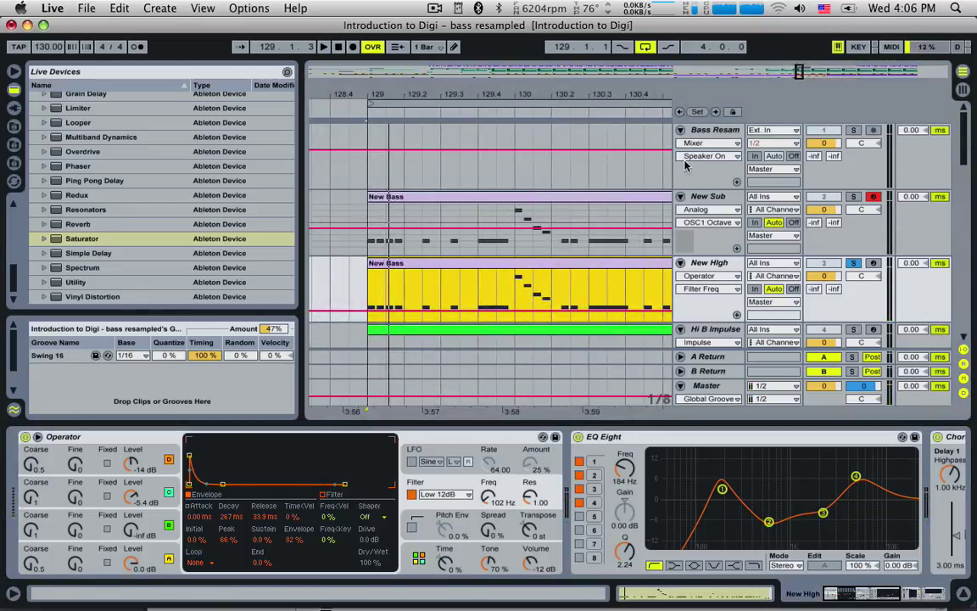
pyautogui.click(480, 298)
pyautogui.press('space')
pyautogui.press('space')
pyautogui.press('space')
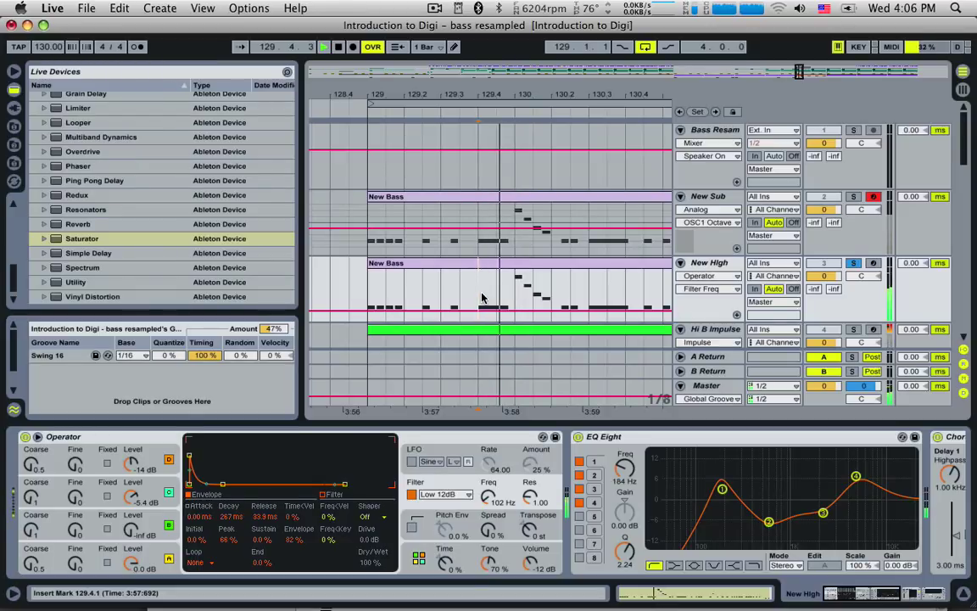
pyautogui.press('space')
pyautogui.press('space')
pyautogui.press('space')
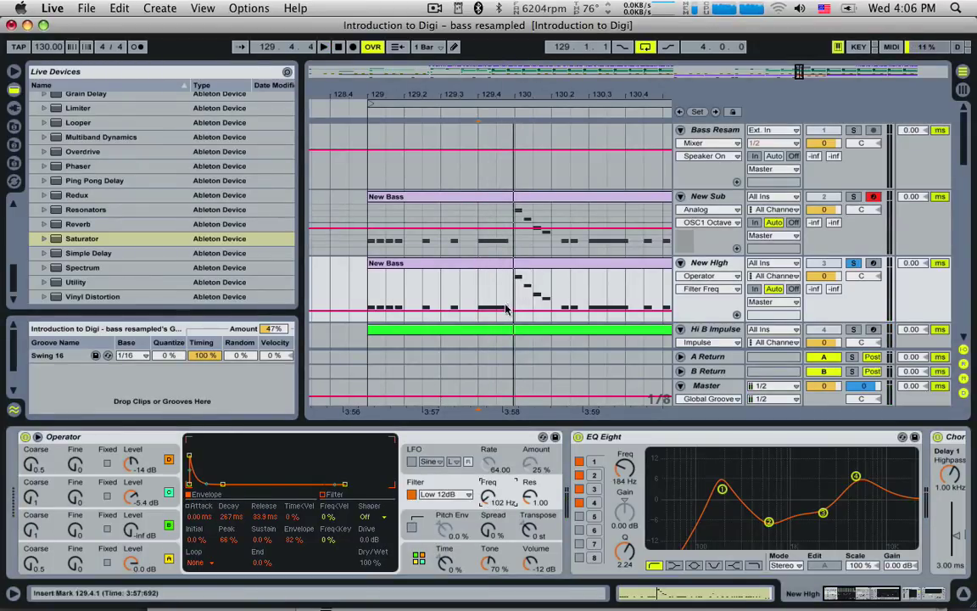
# - Draw a triangular Filter Freq automation rise over the long note from 129.4.1 to 130.1.1 and raise its peak after listening
pyautogui.moveTo(486, 305); pyautogui.dragTo(518, 309)
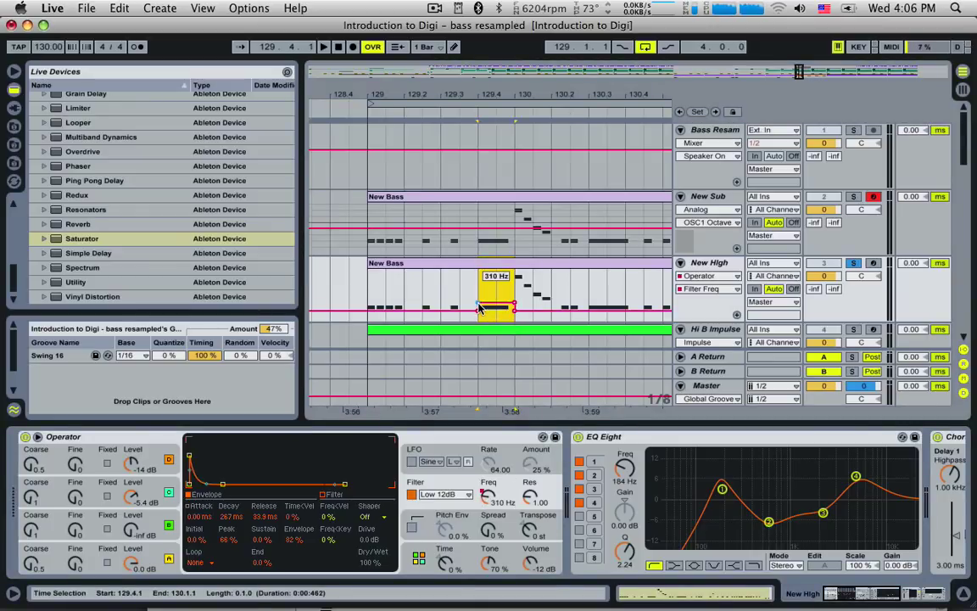
pyautogui.click(477, 301)
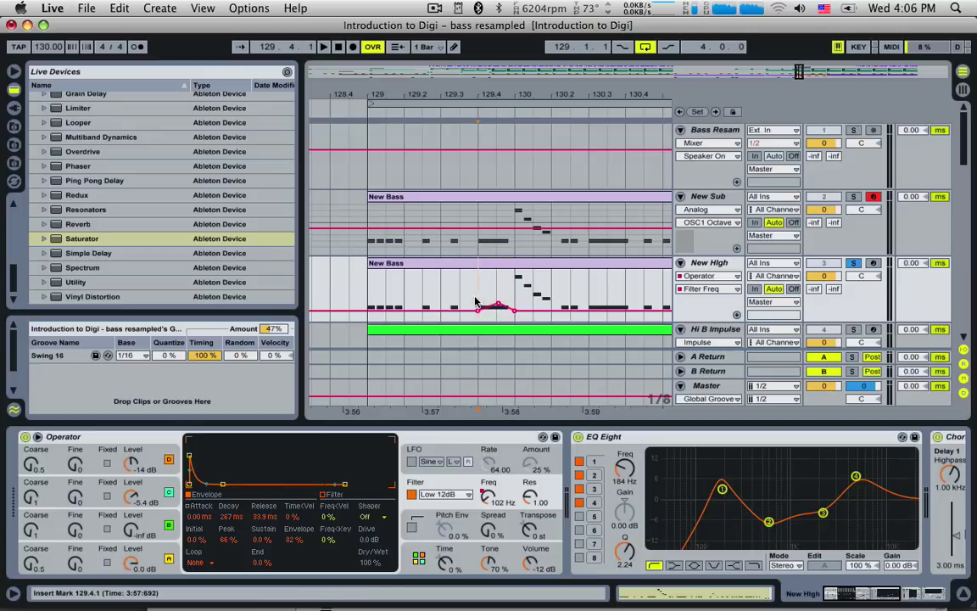
pyautogui.press('space')
pyautogui.press('space')
pyautogui.moveTo(497, 303); pyautogui.dragTo(497, 299)
# - Draw two Filter Freq automation peaks of about 505 Hz over the long note between 130.3.1 and 130.4.1
pyautogui.press('space')
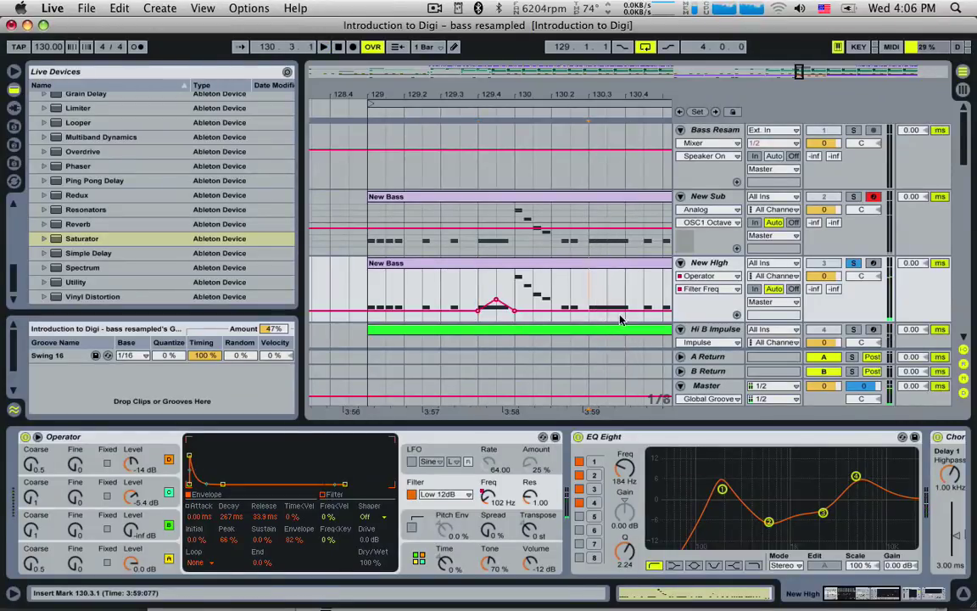
pyautogui.moveTo(620, 320); pyautogui.dragTo(616, 315)
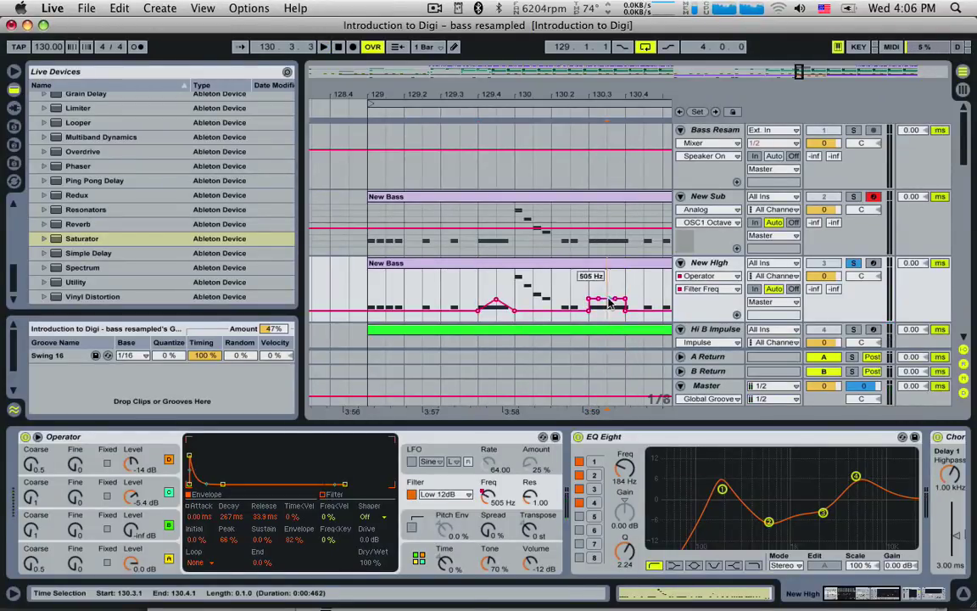
pyautogui.click(607, 312)
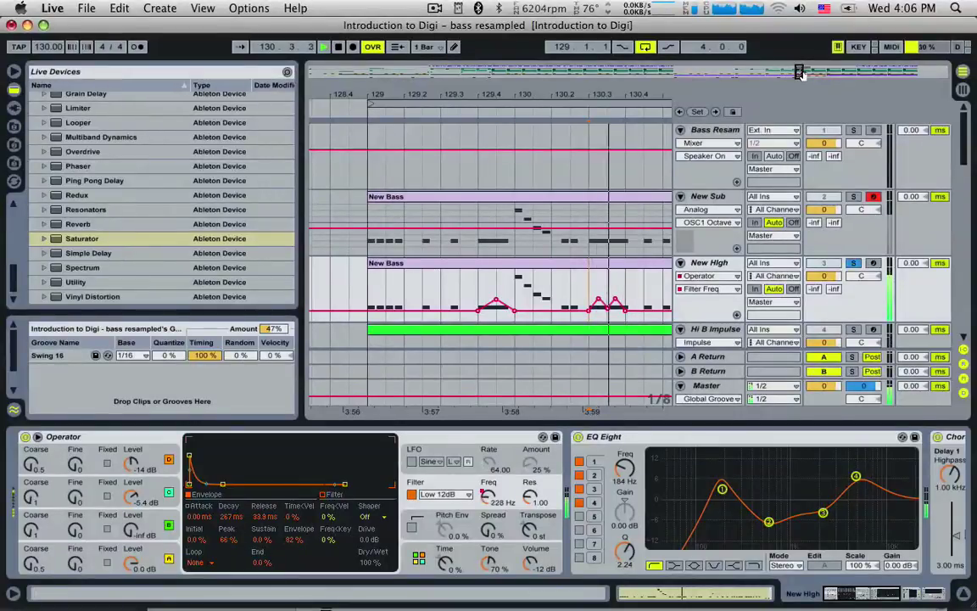
# - Raise Filter Freq in ascending steps on the repeated notes at 132.1.1, 132.1.2 and 132.1.4, and play them back
pyautogui.moveTo(798, 72); pyautogui.dragTo(798, 73)
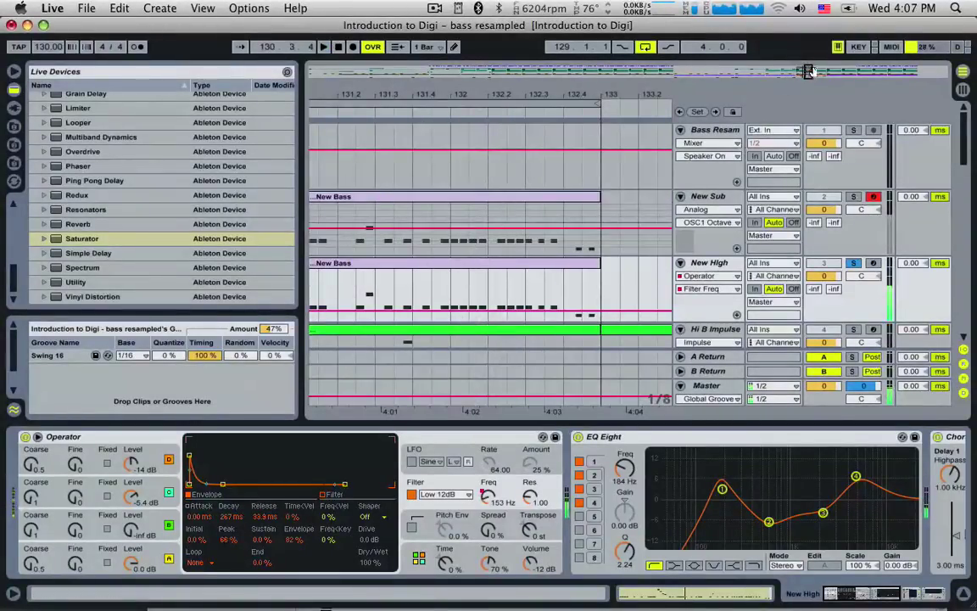
pyautogui.moveTo(810, 72); pyautogui.dragTo(808, 80)
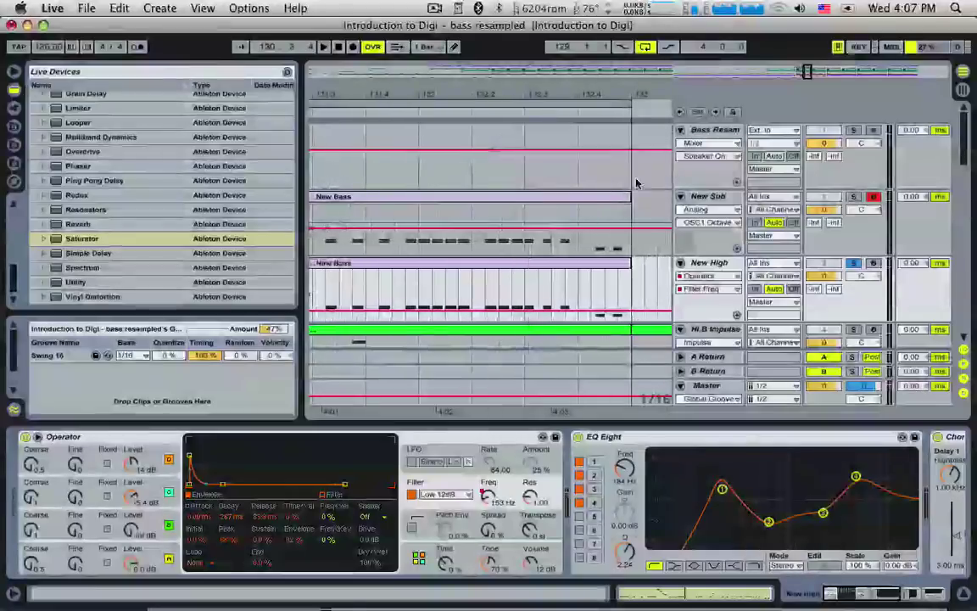
pyautogui.click(423, 318)
pyautogui.moveTo(421, 314); pyautogui.dragTo(429, 313)
pyautogui.press('space')
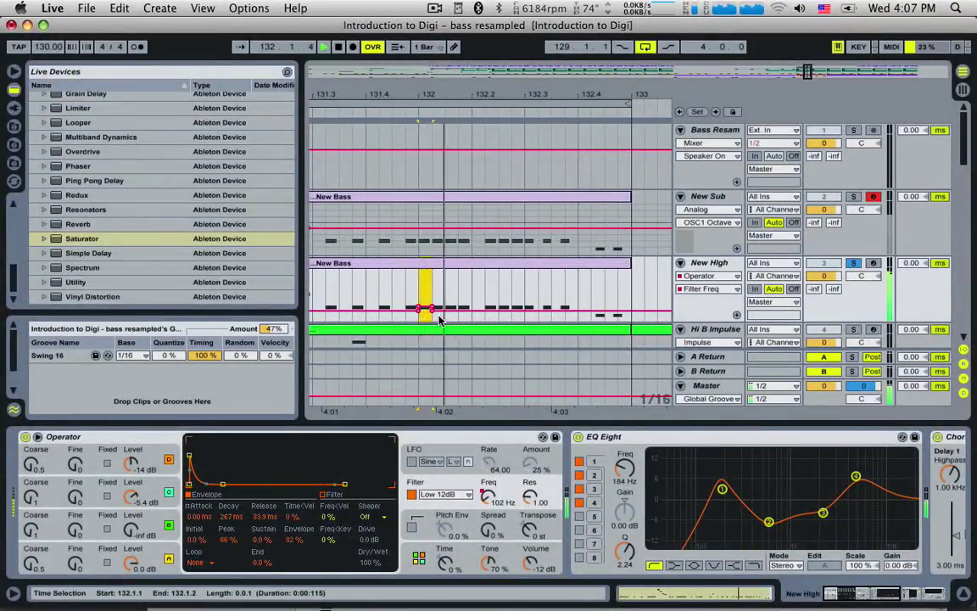
pyautogui.moveTo(435, 316); pyautogui.dragTo(468, 319)
pyautogui.press('space')
pyautogui.press('space')
pyautogui.press('space')
pyautogui.press('space')
pyautogui.click(402, 312)
pyautogui.press('space')
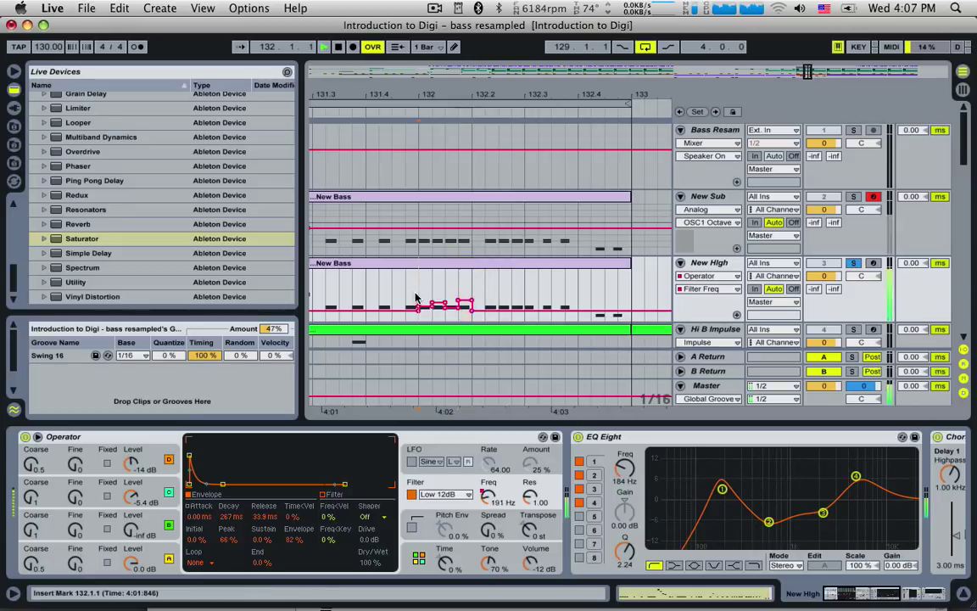
# - Add stepped Filter Freq rises on the notes at 132.2.3 and 132.3.1, with the latter at 342 Hz
pyautogui.click(497, 313)
pyautogui.click(503, 314)
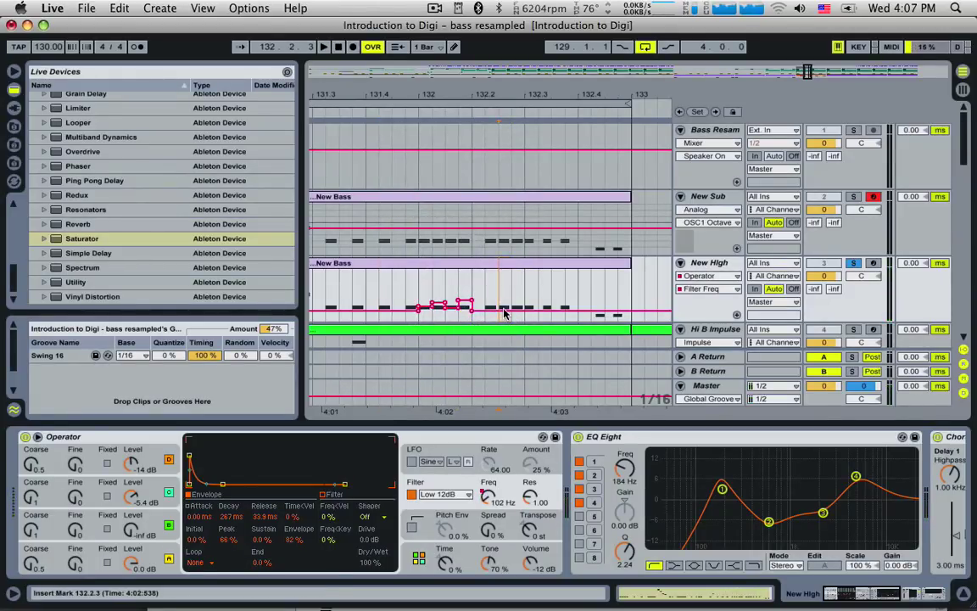
pyautogui.click(506, 319)
pyautogui.click(508, 318)
pyautogui.click(509, 318)
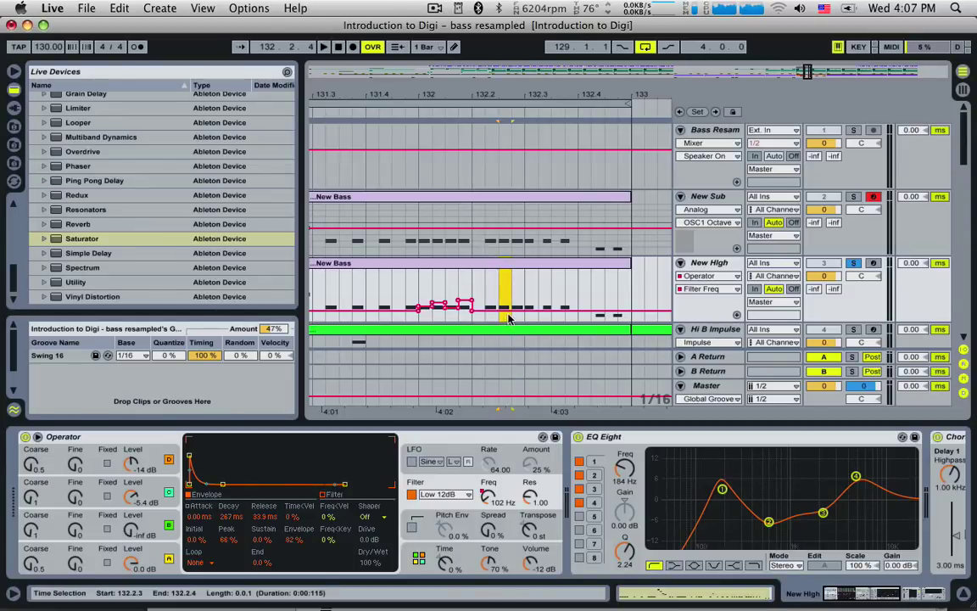
pyautogui.click(534, 320)
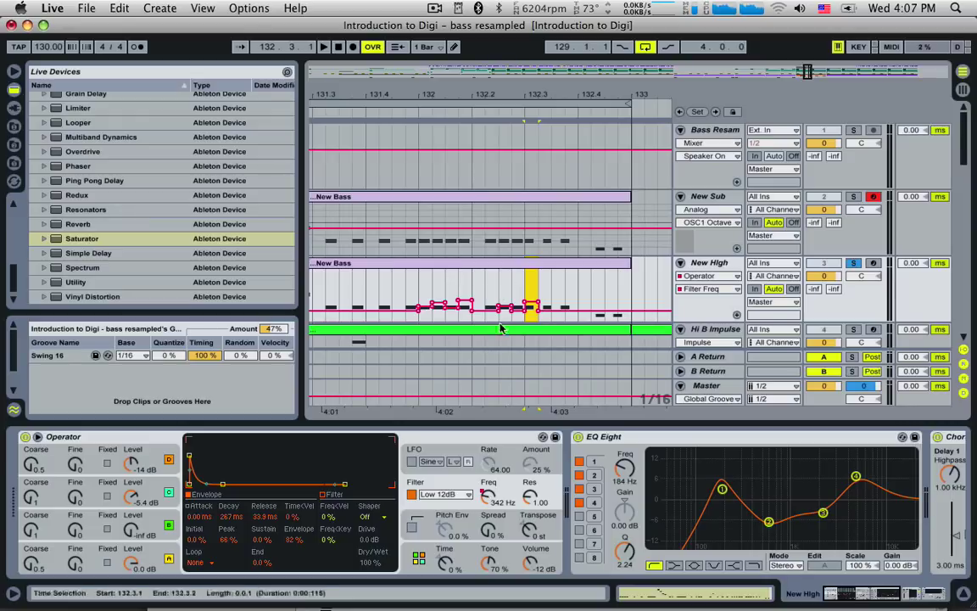
# - Play from 132.2.1 and draw two rising Filter Freq ramps over the clip's last notes
pyautogui.press('space')
pyautogui.press('space')
pyautogui.click(473, 296)
pyautogui.press('space')
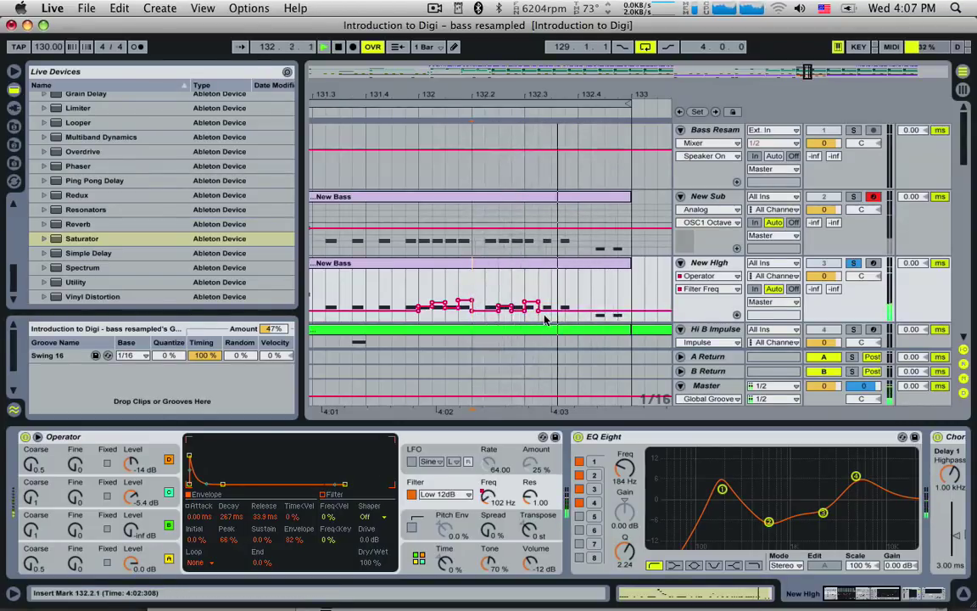
pyautogui.click(594, 313)
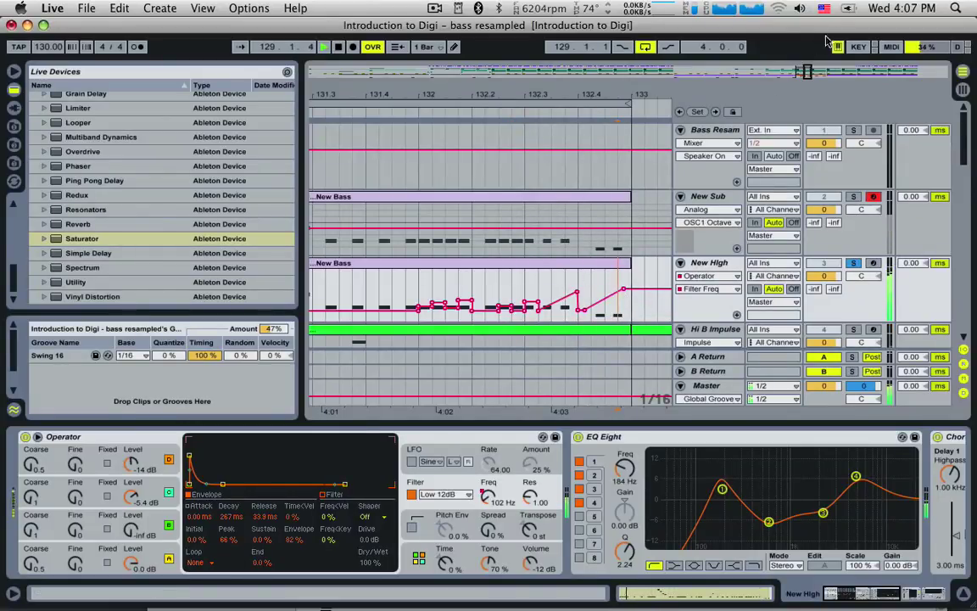
# - Raise Filter Freq to 556 Hz on the note at 129.1.3, play it from 129.1.1, and reduce the rise
pyautogui.moveTo(807, 72); pyautogui.dragTo(794, 72)
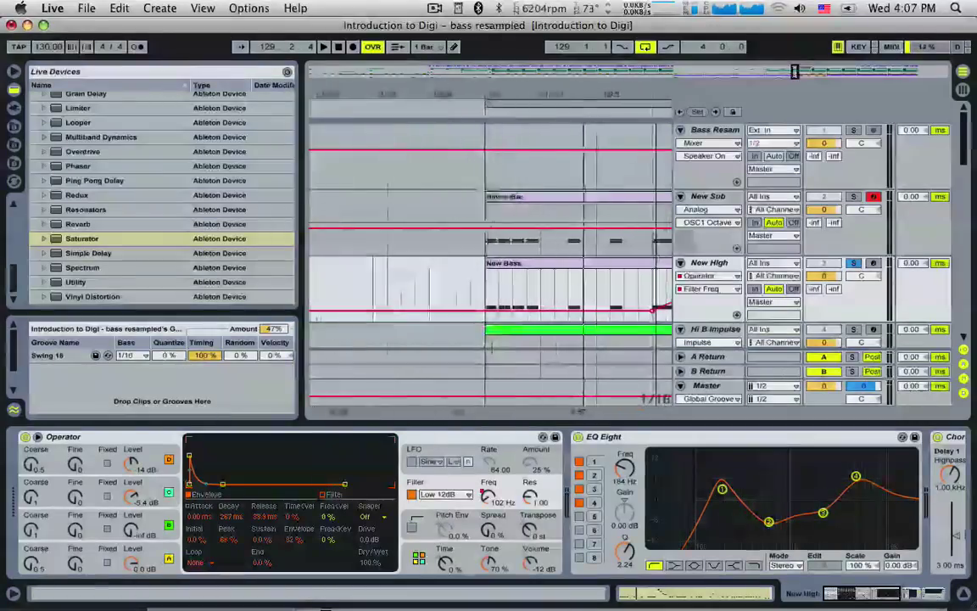
pyautogui.click(504, 305)
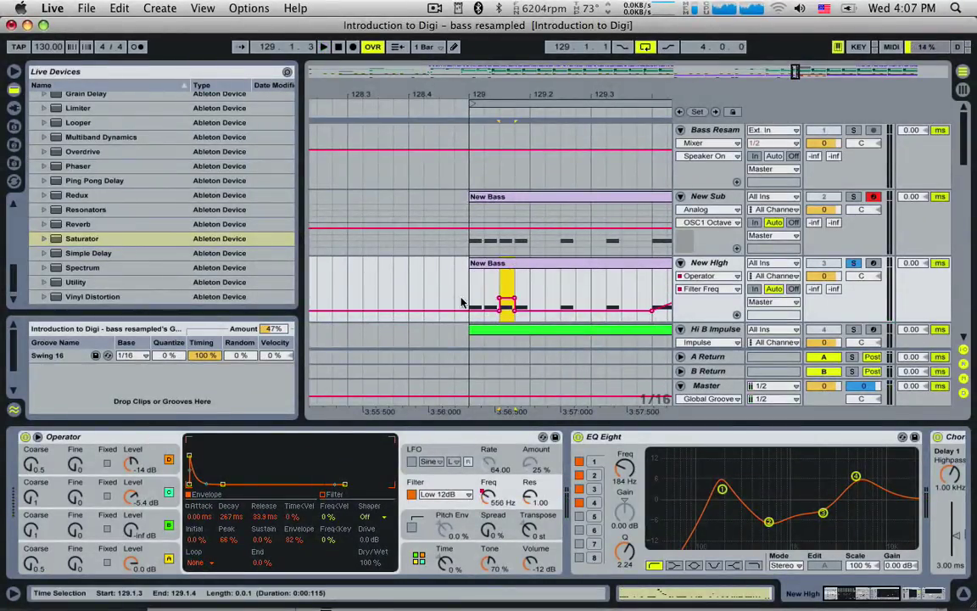
pyautogui.press('space')
pyautogui.click(470, 300)
pyautogui.press('space')
pyautogui.press('space')
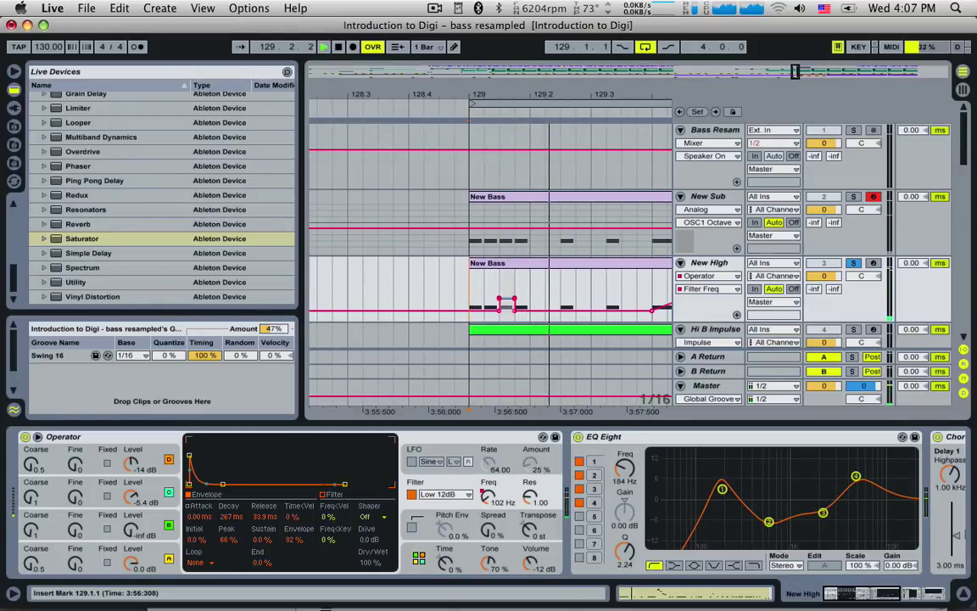
pyautogui.press('space')
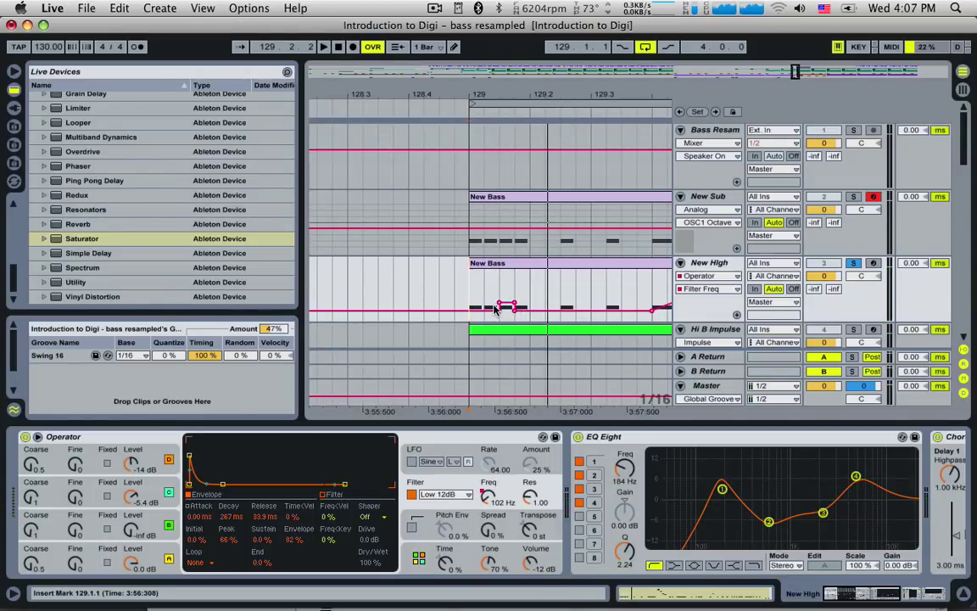
# - Shape Filter Freq on the opening notes with a slight rise at 129.1.2, a dip at 129.1.3 and 458 Hz at 129.1.4
pyautogui.click(497, 309)
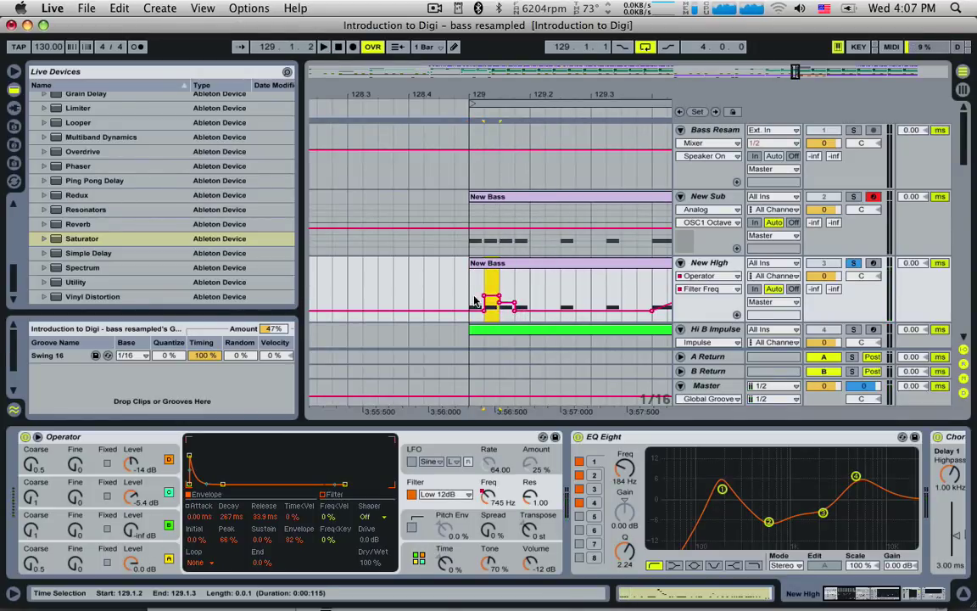
pyautogui.click(475, 301)
pyautogui.press('space')
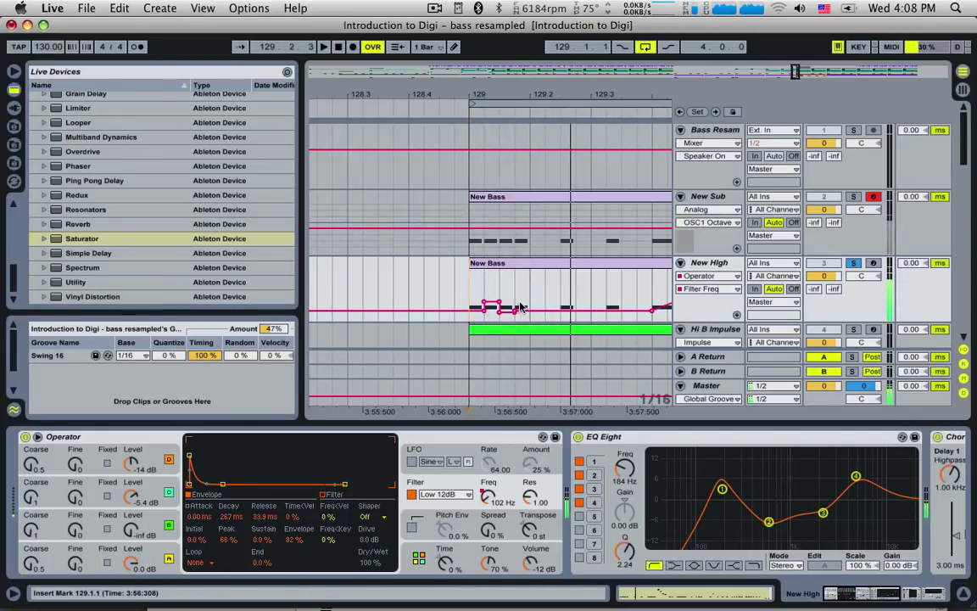
pyautogui.click(522, 312)
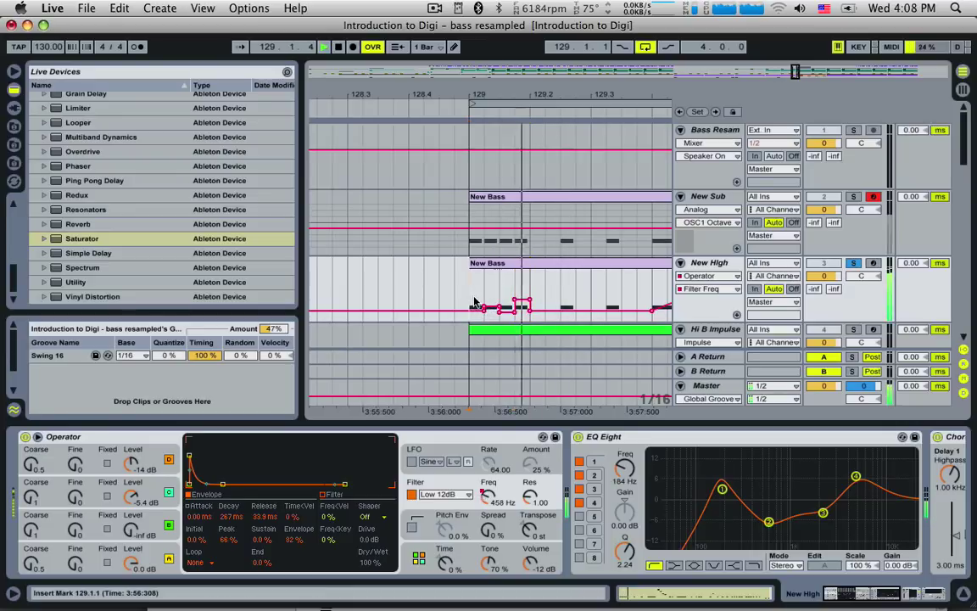
# - Lower Filter Freq slightly over the note at 129.2.3 and play the loop
pyautogui.click(570, 309)
pyautogui.click(570, 308)
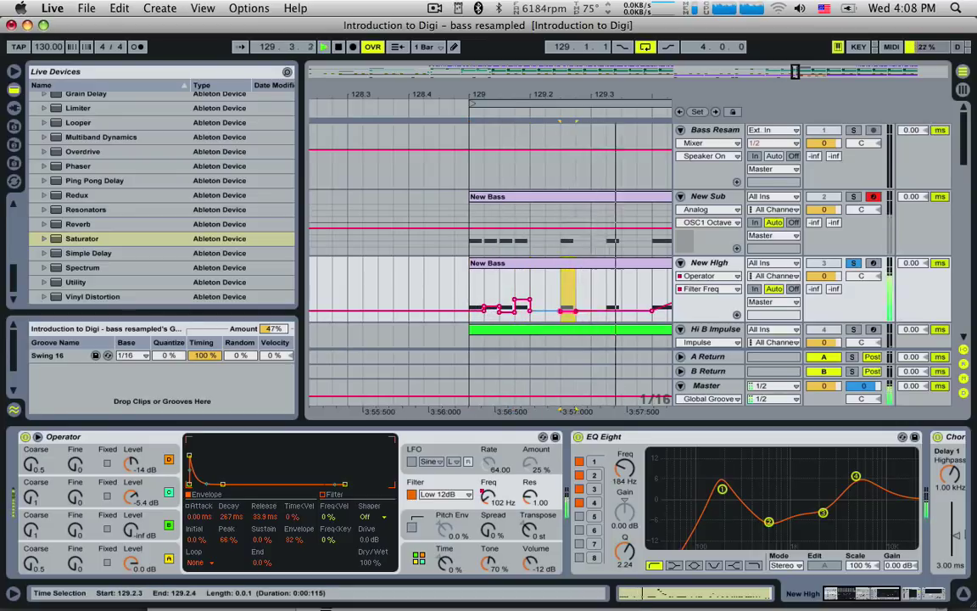
pyautogui.press('space')
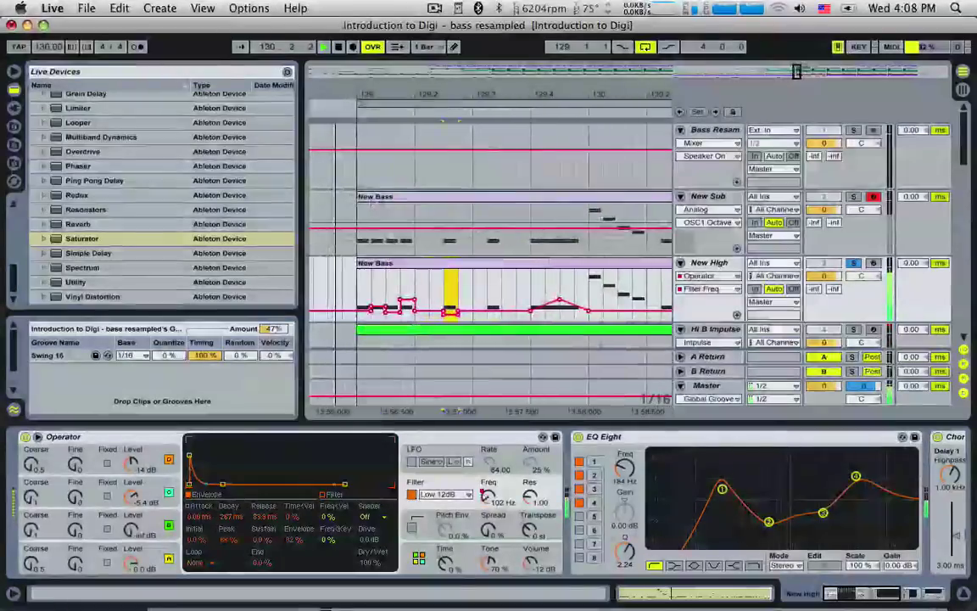
# - Add small Filter Freq rises on the descending notes at 130.1.4 (210 Hz) and 130.1.2, and play them back
pyautogui.press('space')
pyautogui.click(503, 316)
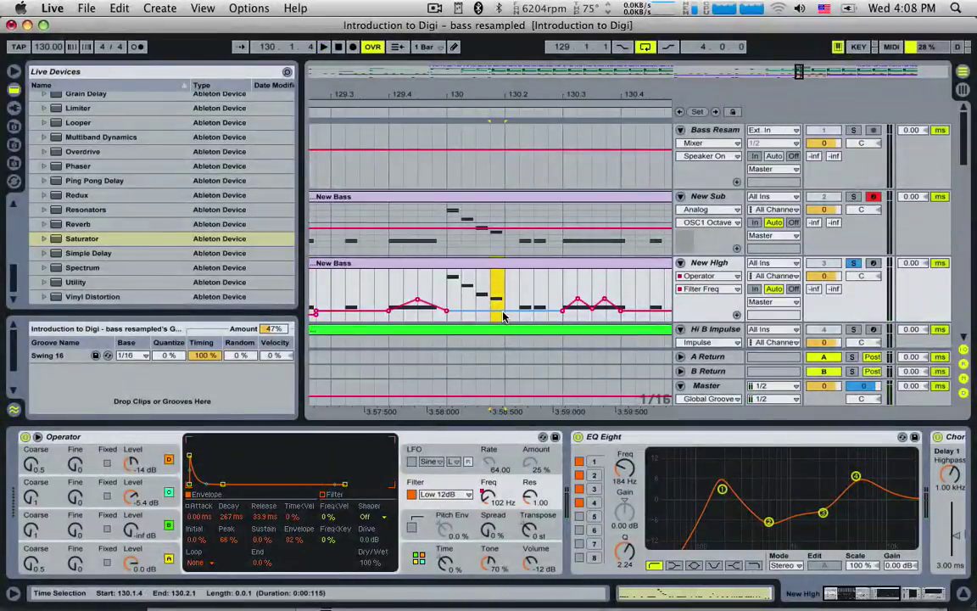
pyautogui.click(440, 325)
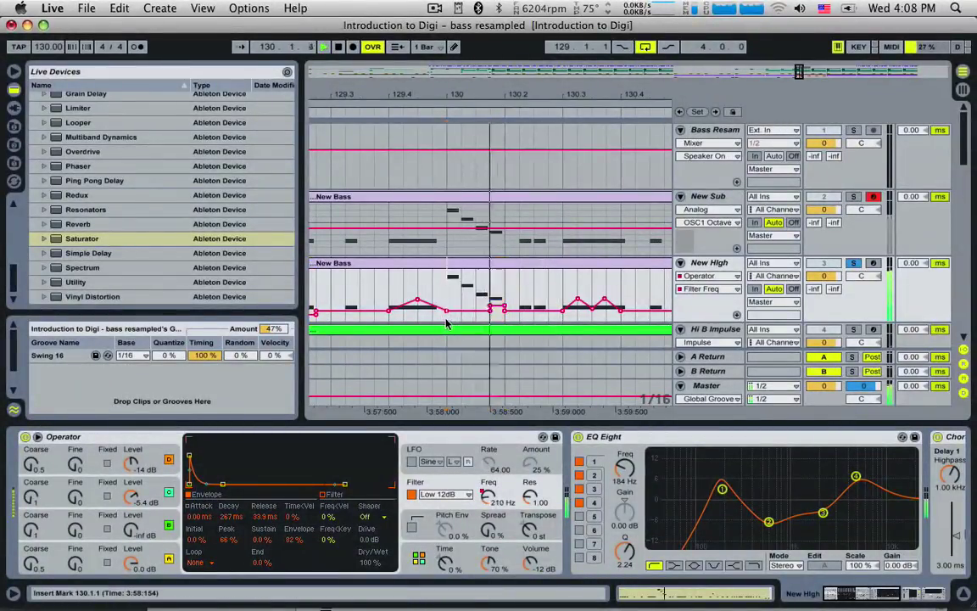
pyautogui.click(464, 315)
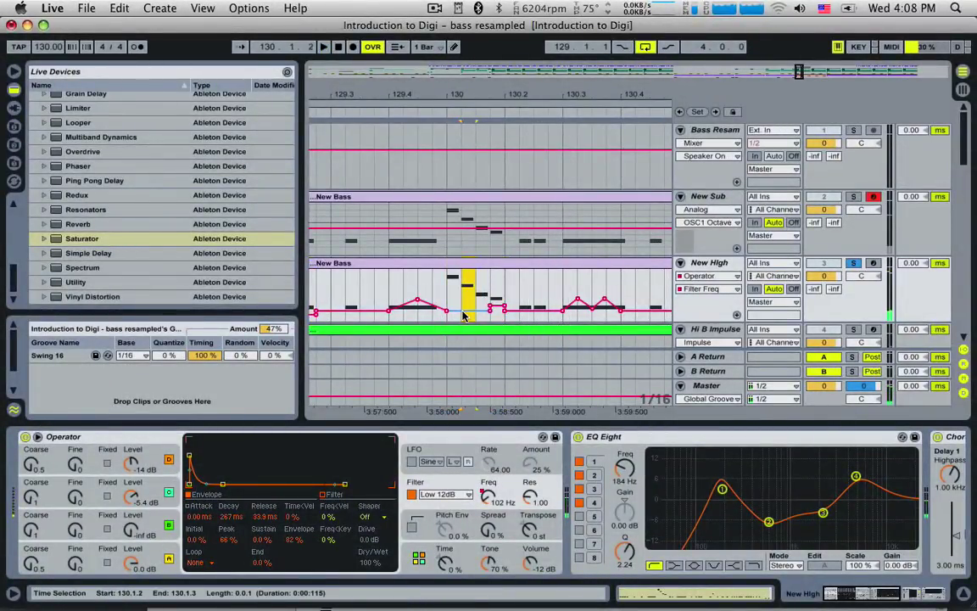
pyautogui.click(432, 300)
pyautogui.press('space')
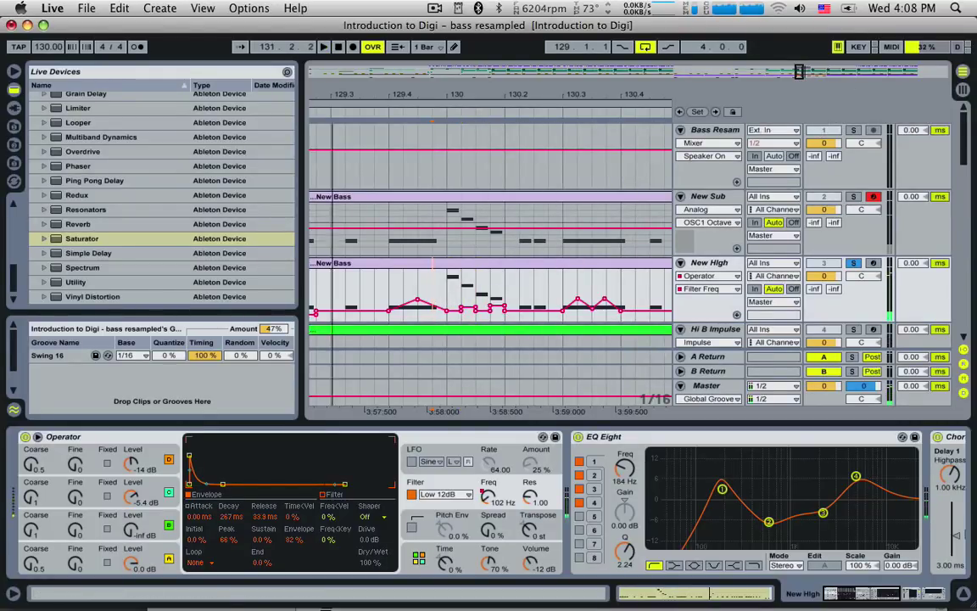
# - Take New High off solo and play the full arrangement from 129.1.1 to hear the automated bass in the mix
pyautogui.press('-')
pyautogui.press('-')
pyautogui.press('-')
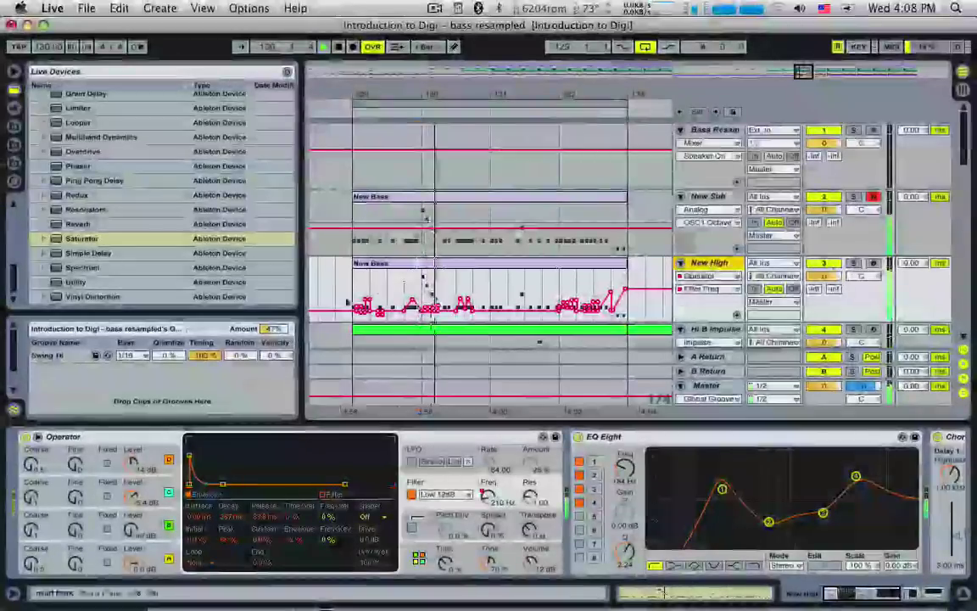
pyautogui.click(347, 290)
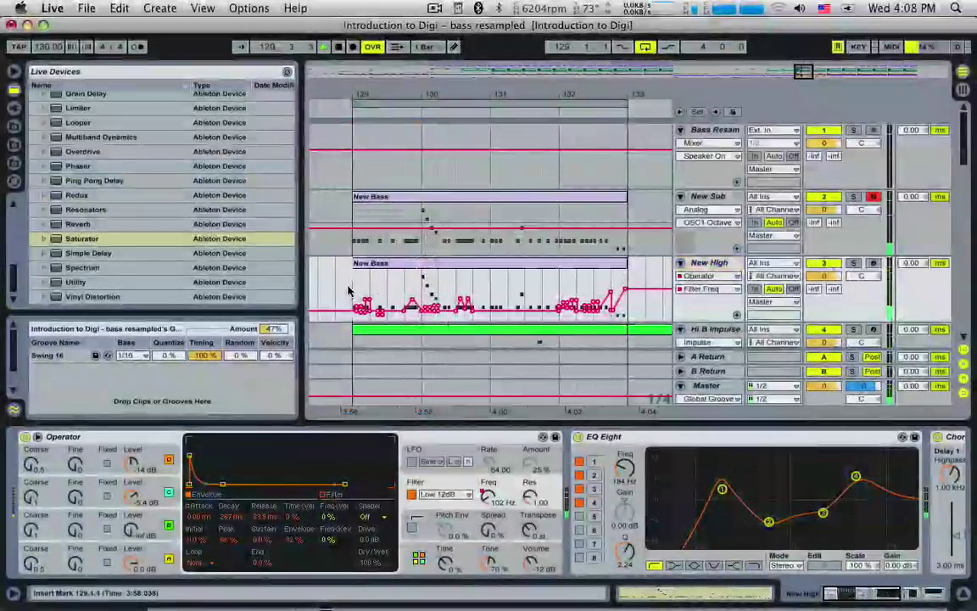
pyautogui.click(350, 292)
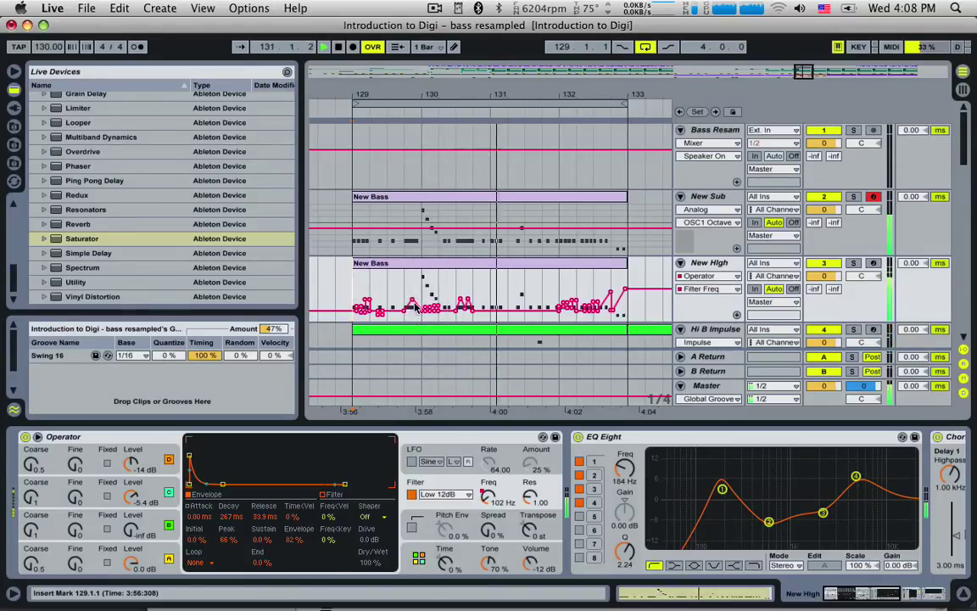
pyautogui.moveTo(415, 303)
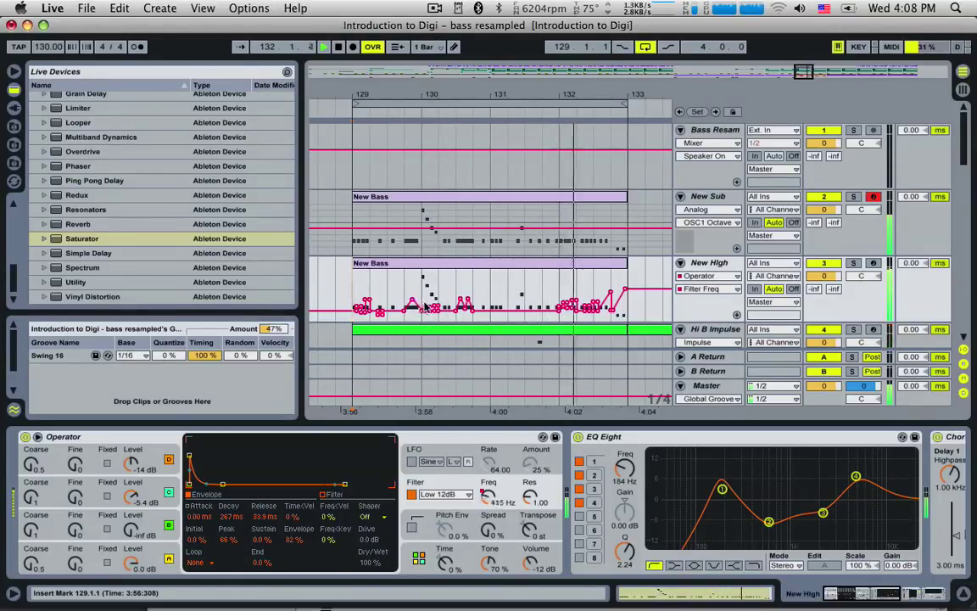
# - Show the Hi B Impulse track and its Impulse device while the loop plays
pyautogui.scroll(-1, 429, 307)
pyautogui.scroll(-5, 433, 310)
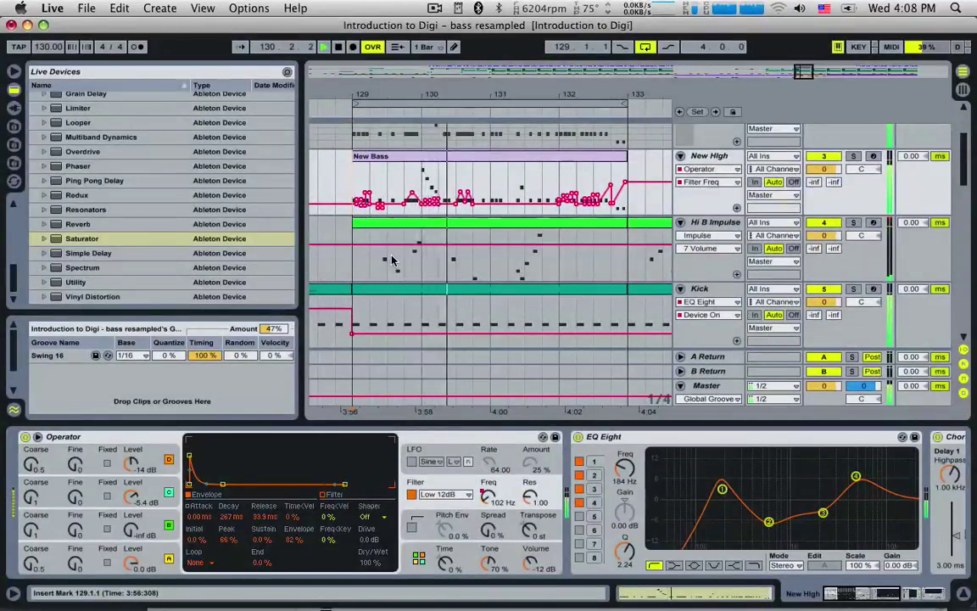
pyautogui.click(719, 224)
pyautogui.click(717, 224)
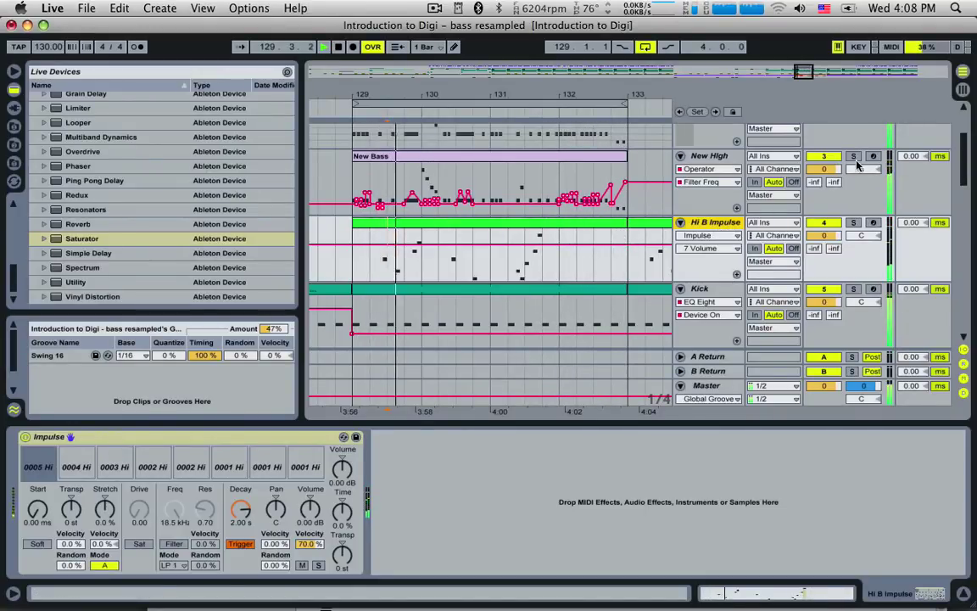
# - Add a Reverb to the end of the New High device chain and set its Dry/Wet to 27 %
pyautogui.scroll(5, 712, 213)
pyautogui.click(715, 263)
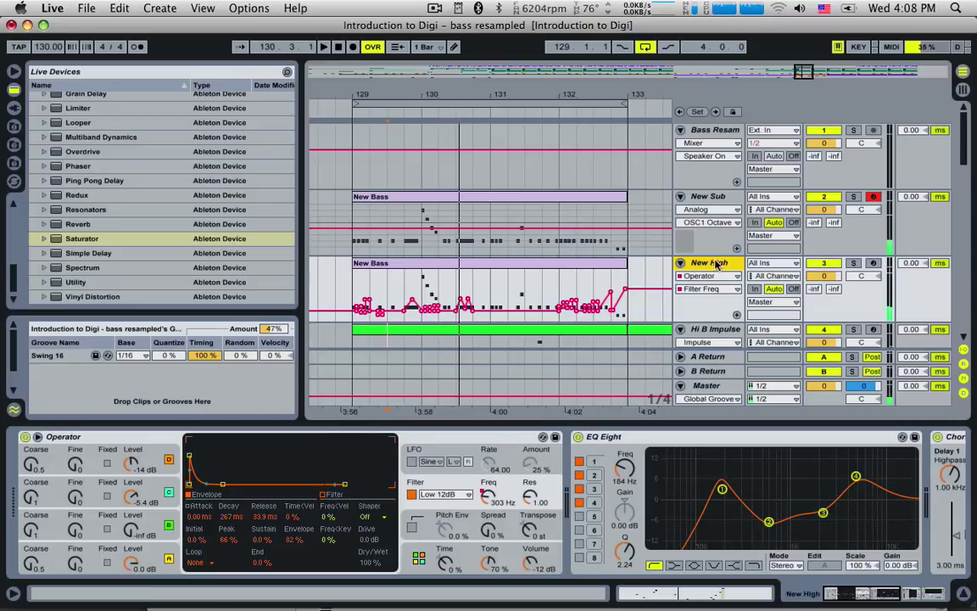
pyautogui.scroll(-1, 51, 203)
pyautogui.click(68, 210)
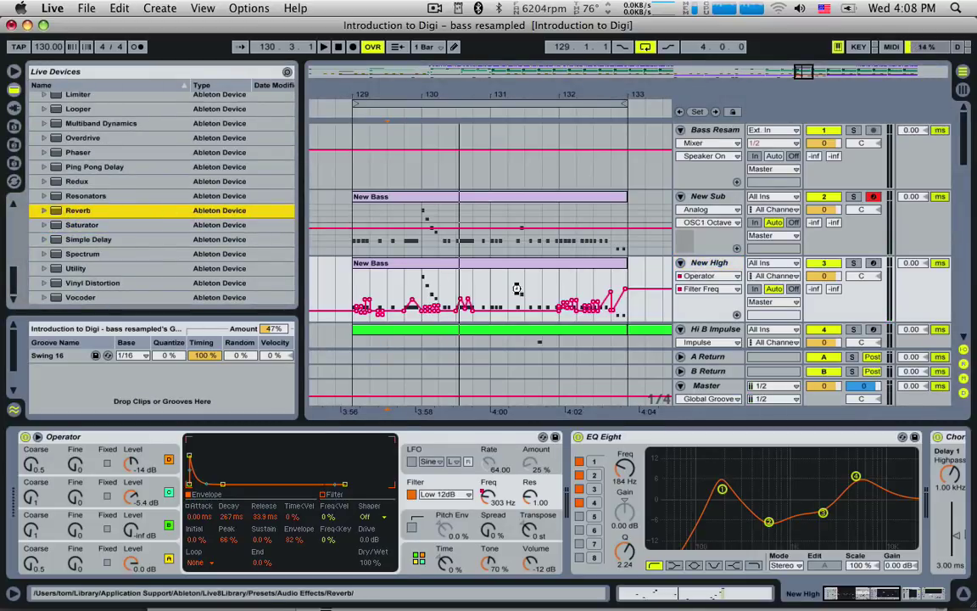
pyautogui.moveTo(516, 288); pyautogui.dragTo(516, 288)
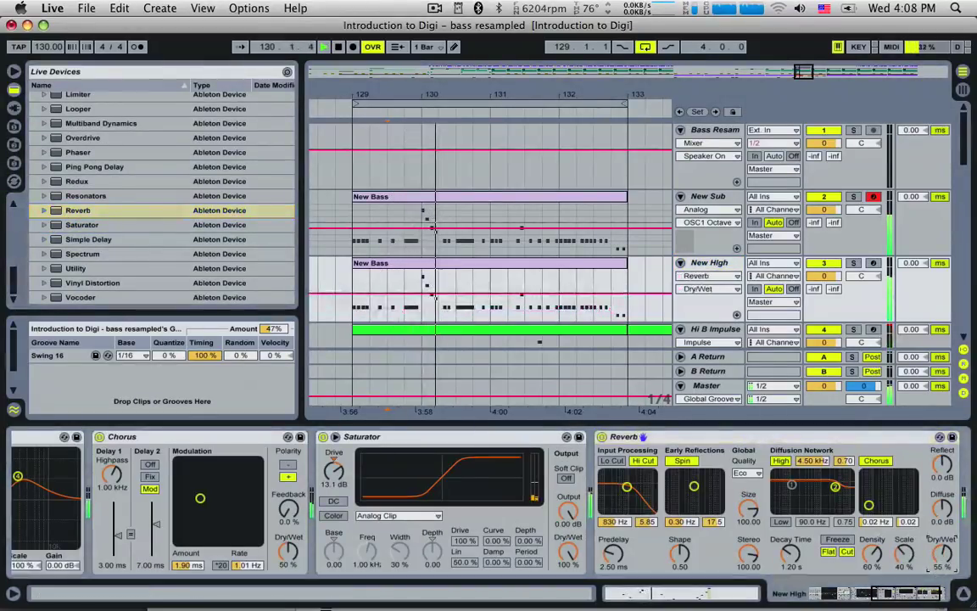
pyautogui.moveTo(941, 554); pyautogui.dragTo(941, 582)
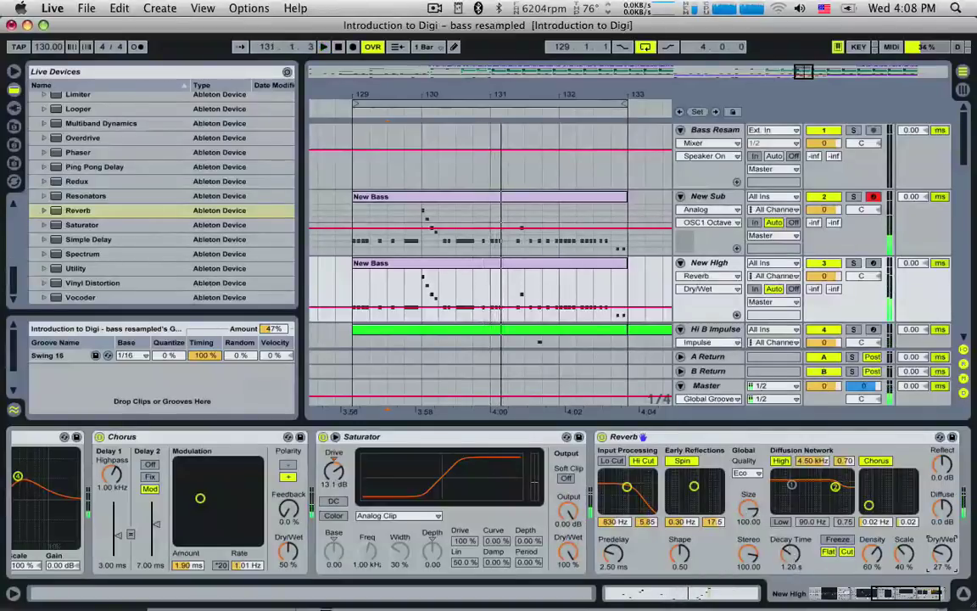
# - Tighten the reverb with New High soloed: Size 0.71, Decay Time 329 ms, input filter 508 Hz and 4.40; end the solo
pyautogui.moveTo(747, 507); pyautogui.dragTo(790, 563)
pyautogui.click(850, 264)
pyautogui.click(758, 517)
pyautogui.press('space')
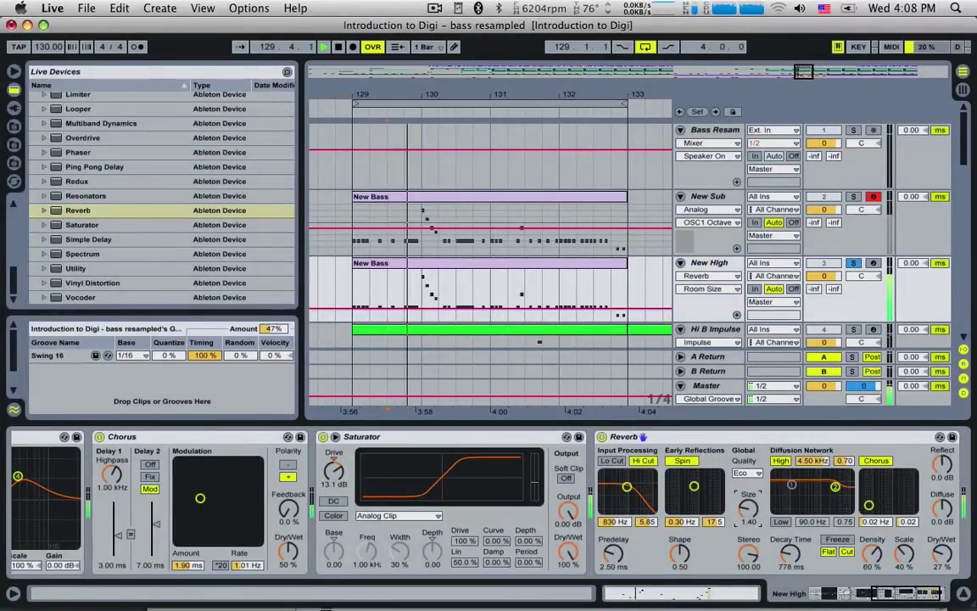
pyautogui.moveTo(794, 555); pyautogui.dragTo(794, 563)
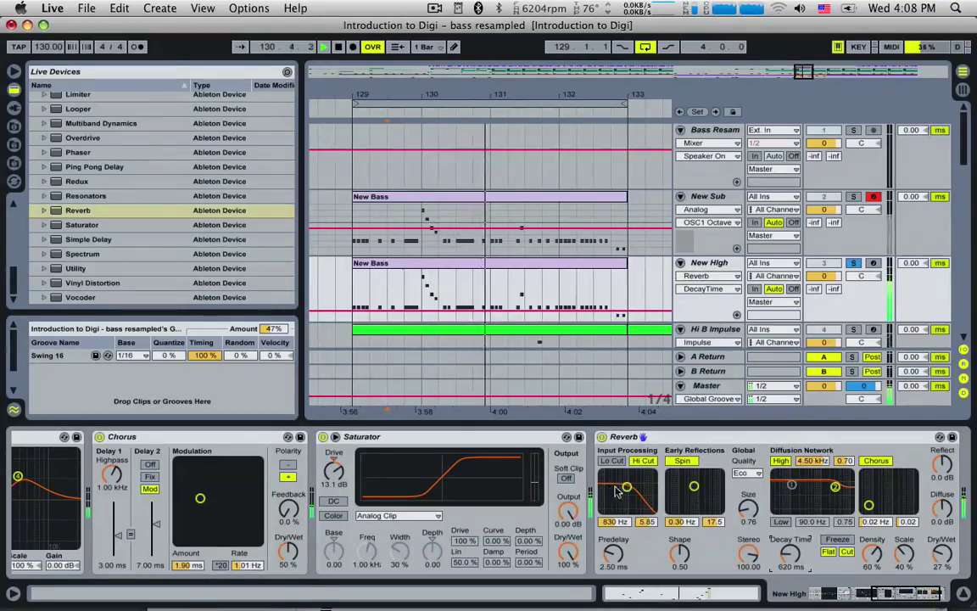
pyautogui.moveTo(627, 486); pyautogui.dragTo(617, 493)
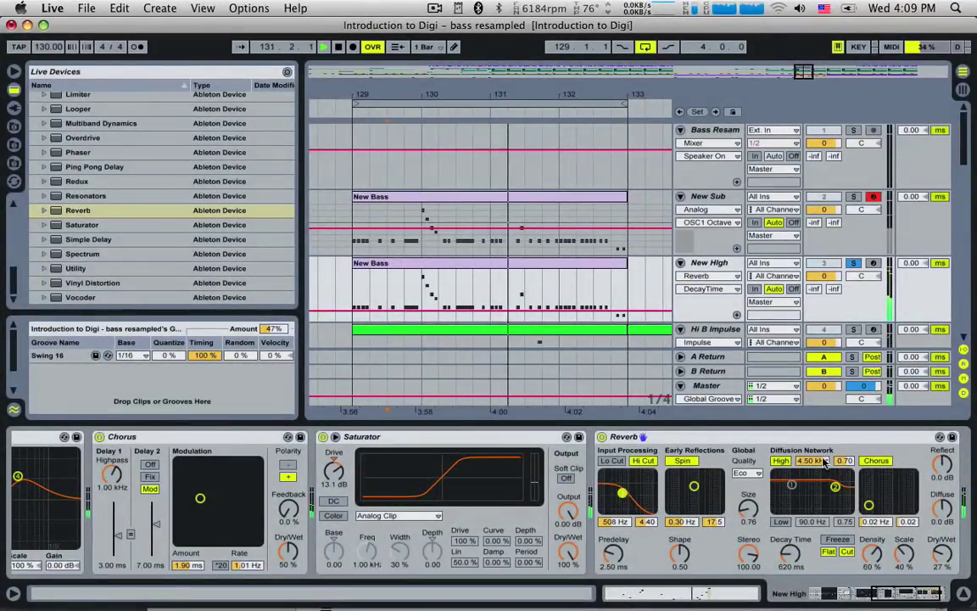
pyautogui.click(853, 263)
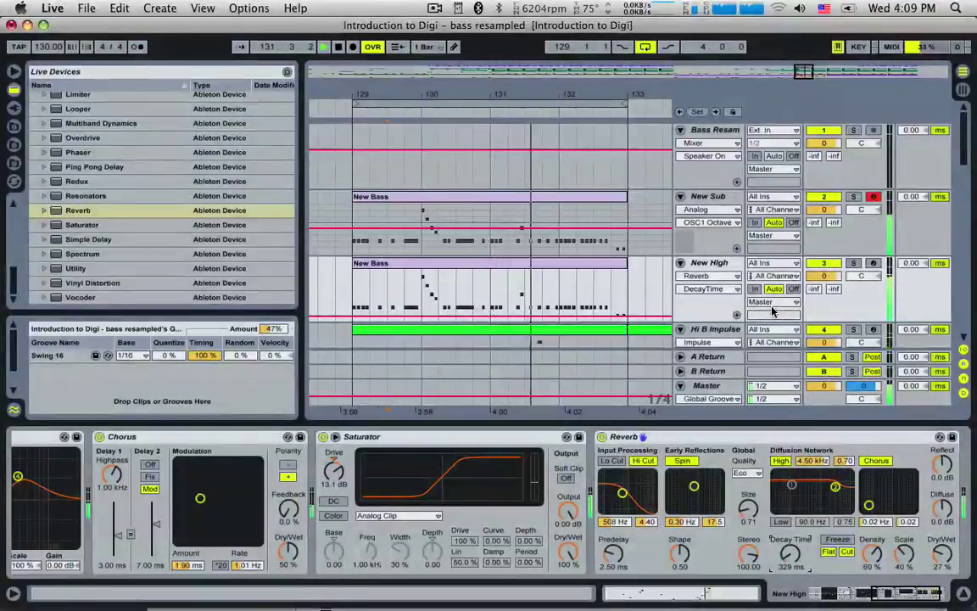
# - Add a Compressor after the Reverb on the New High track
pyautogui.click(711, 265)
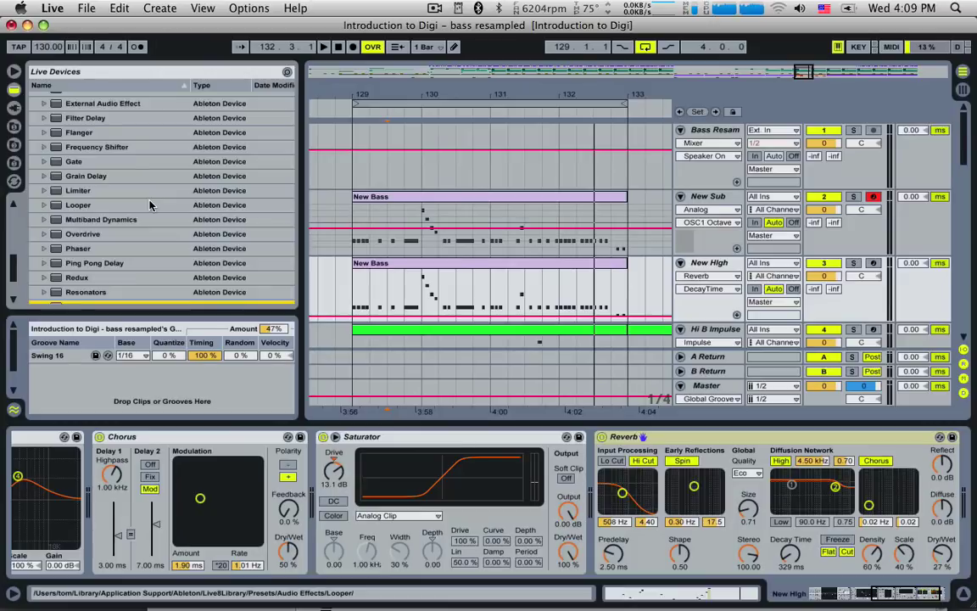
pyautogui.scroll(5, 129, 176)
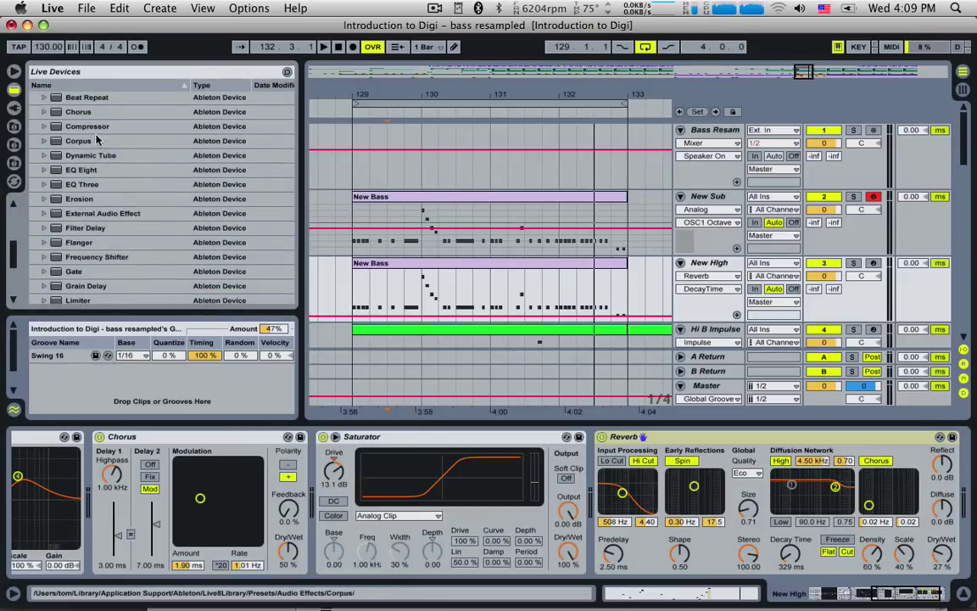
pyautogui.click(95, 127)
pyautogui.moveTo(387, 338); pyautogui.dragTo(669, 428)
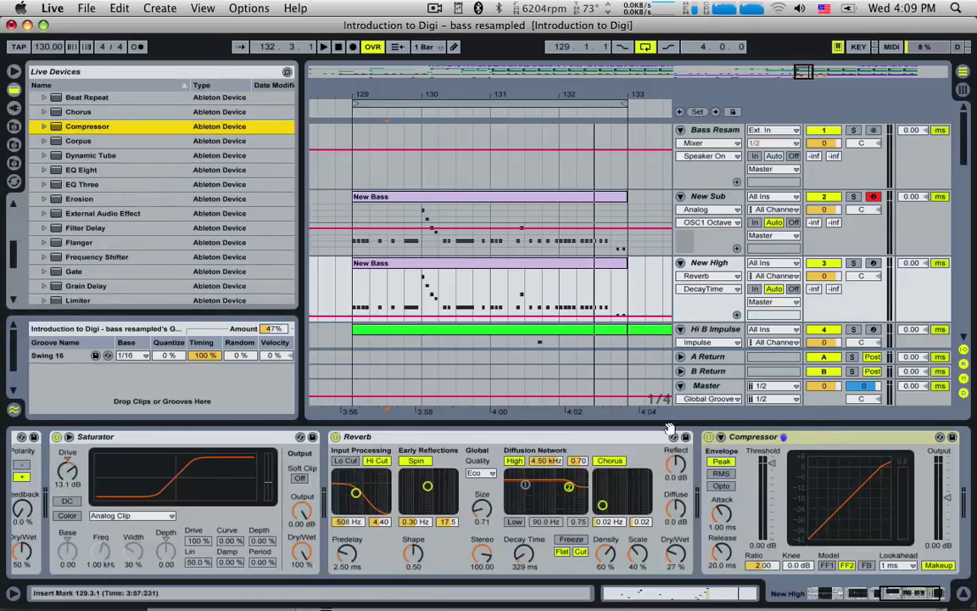
# - Sidechain the New High Compressor from the Kick, set its Threshold to -25.4 dB and play the loop
pyautogui.click(721, 438)
pyautogui.click(731, 473)
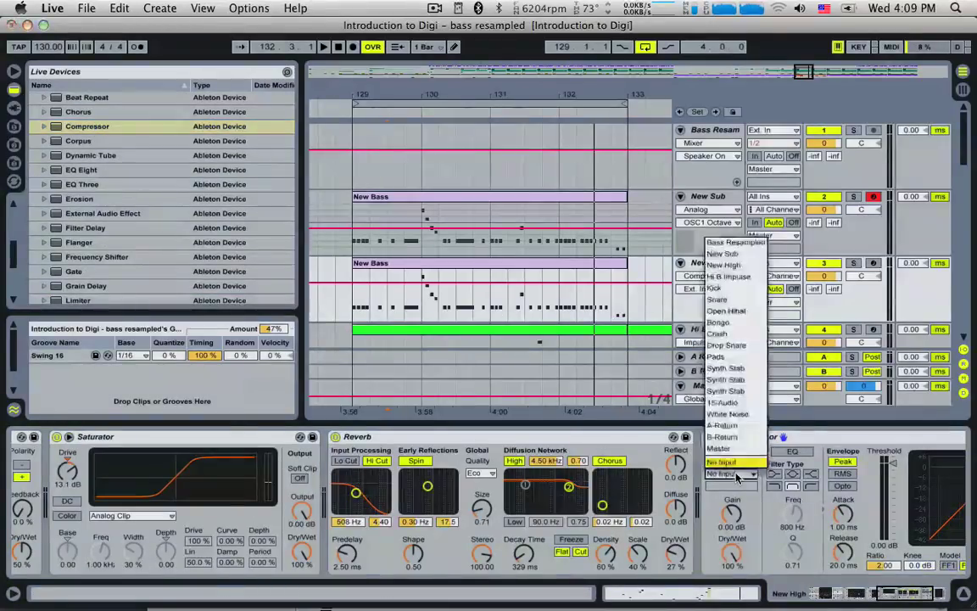
pyautogui.click(720, 289)
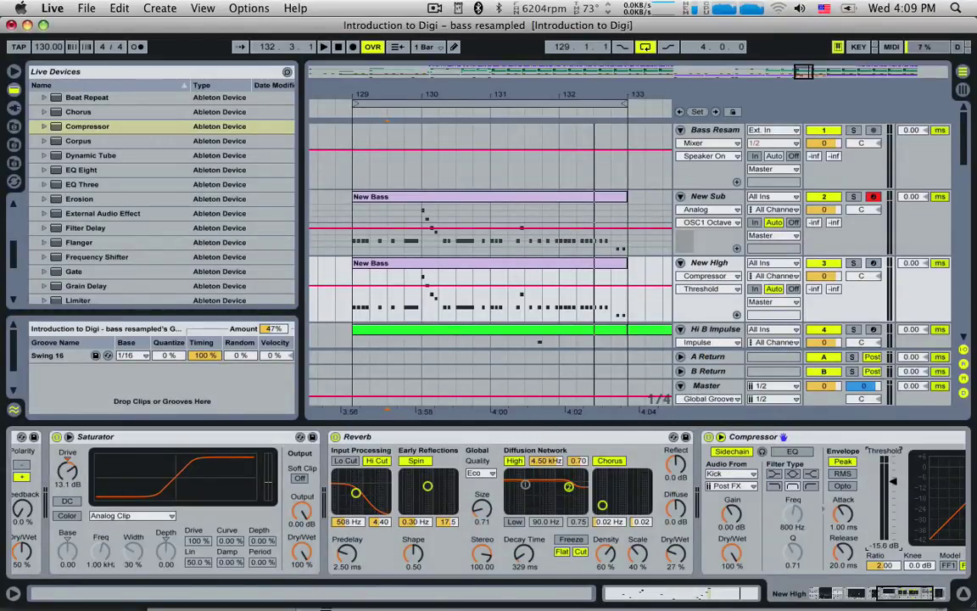
pyautogui.press('space')
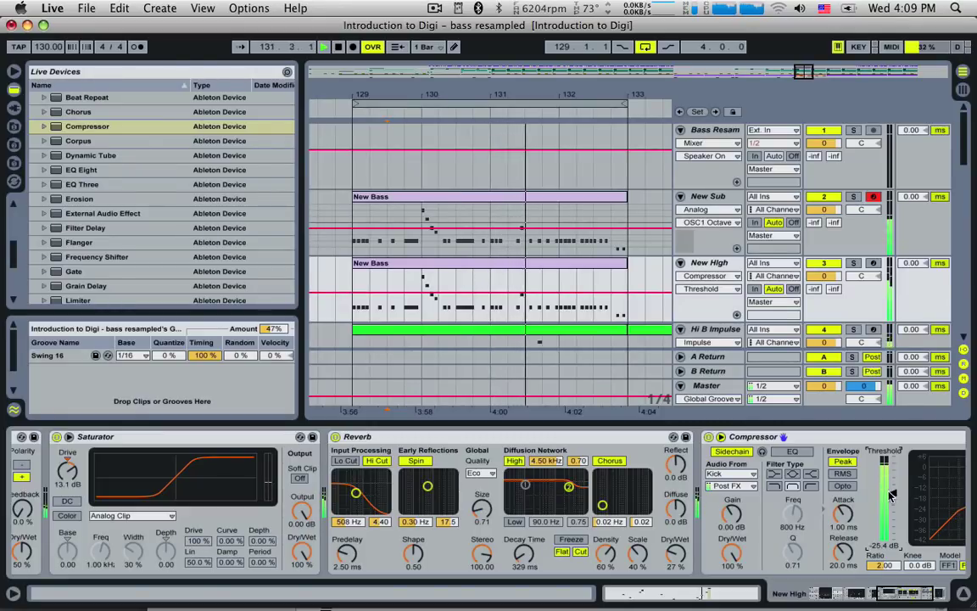
# - Delete all ed1hh09 and rd1hh04 notes from the Open Hihat clip at bar 129 and play the loop
pyautogui.scroll(-5, 611, 305)
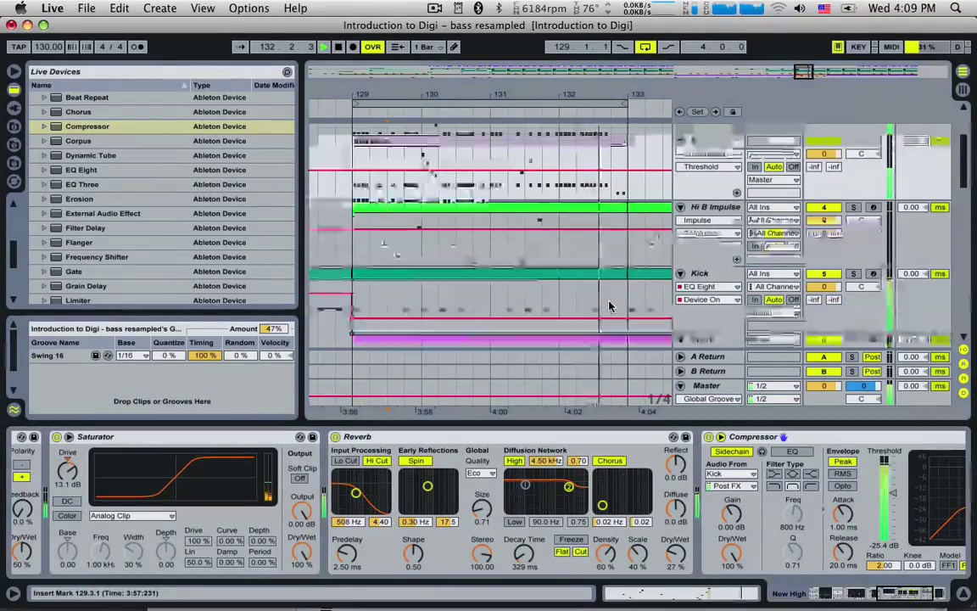
pyautogui.scroll(-4, 610, 305)
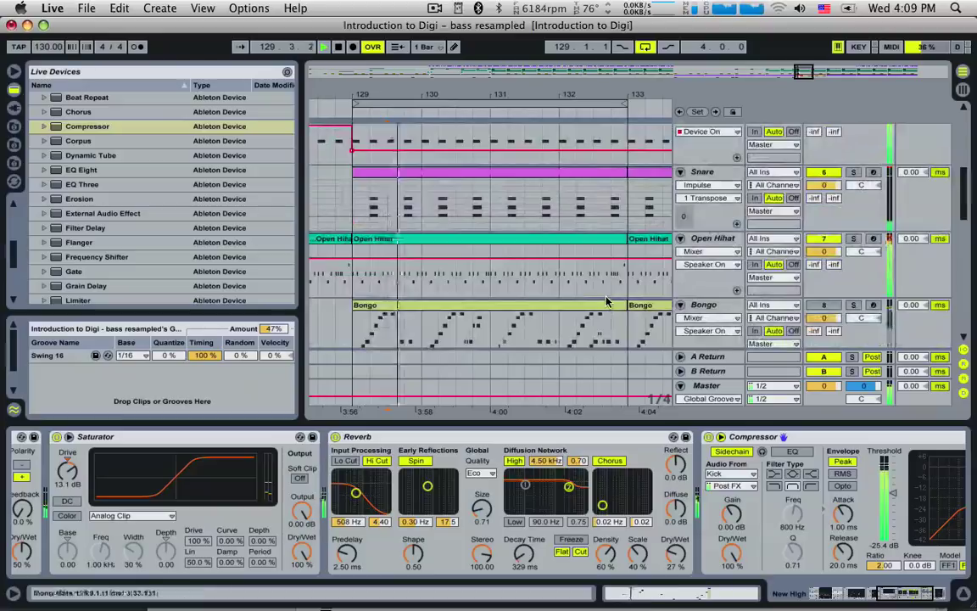
pyautogui.doubleClick(571, 251)
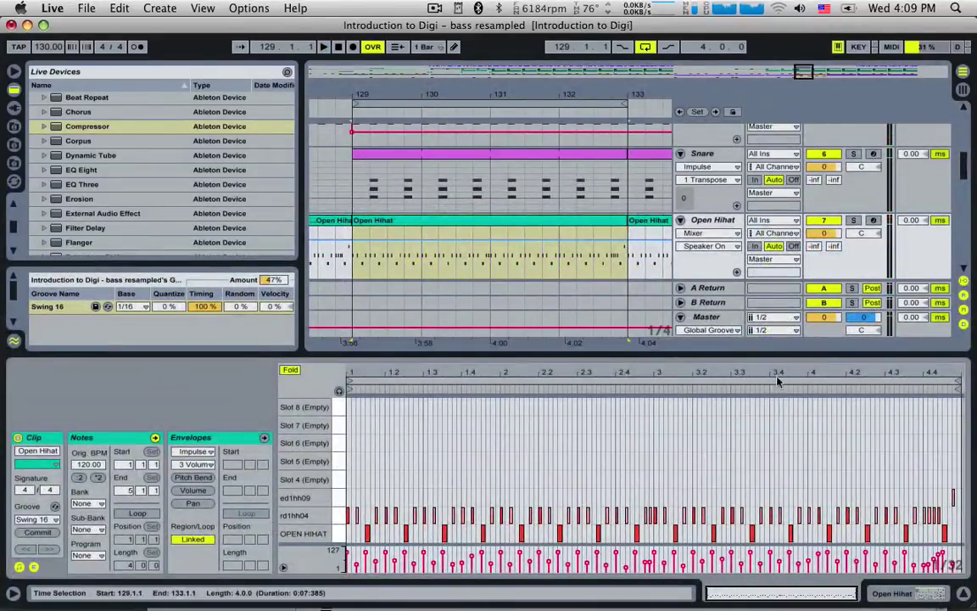
pyautogui.moveTo(953, 477); pyautogui.dragTo(337, 513)
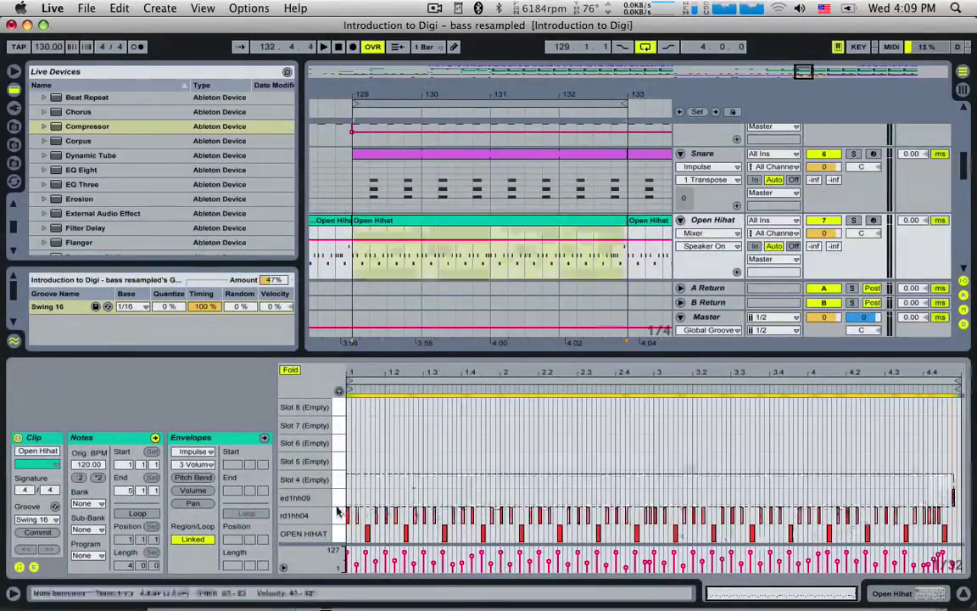
pyautogui.press('Delete')
pyautogui.press('space')
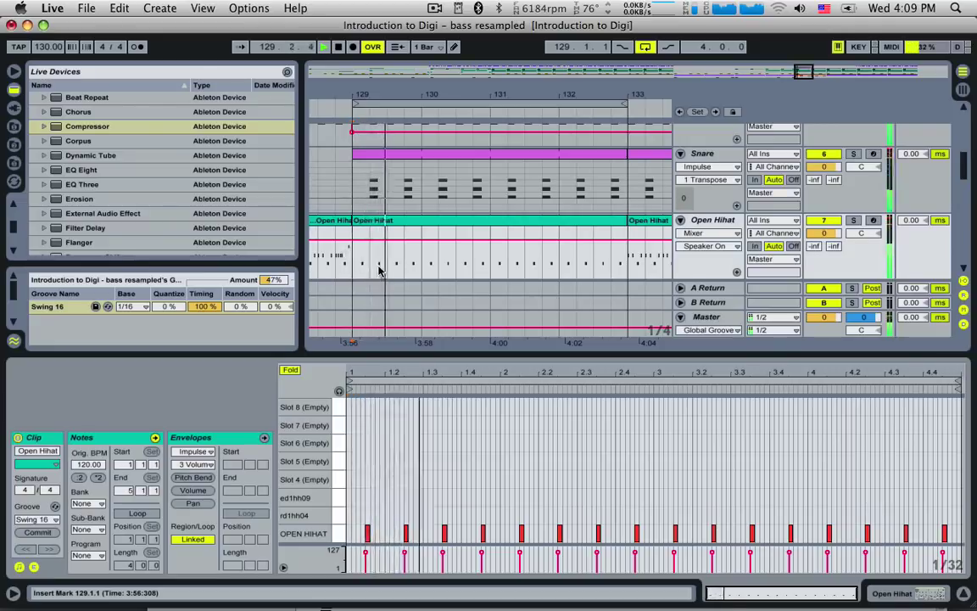
# - Copy the sidechained Compressor from New High onto the New Sub track after Analog
pyautogui.moveTo(805, 75); pyautogui.dragTo(803, 58)
pyautogui.scroll(7, 497, 219)
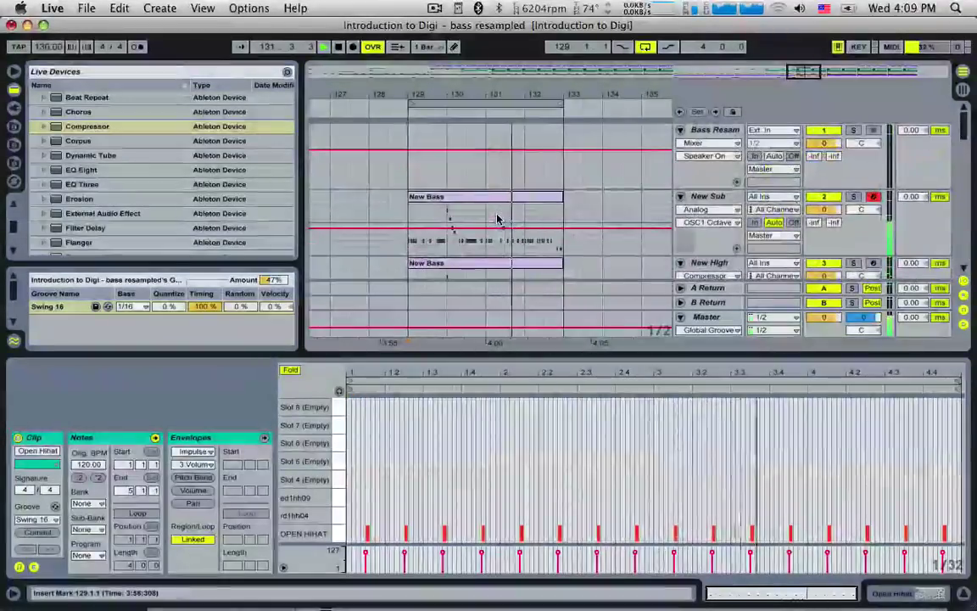
pyautogui.scroll(-5, 497, 219)
pyautogui.scroll(3, 498, 219)
pyautogui.scroll(3, 496, 220)
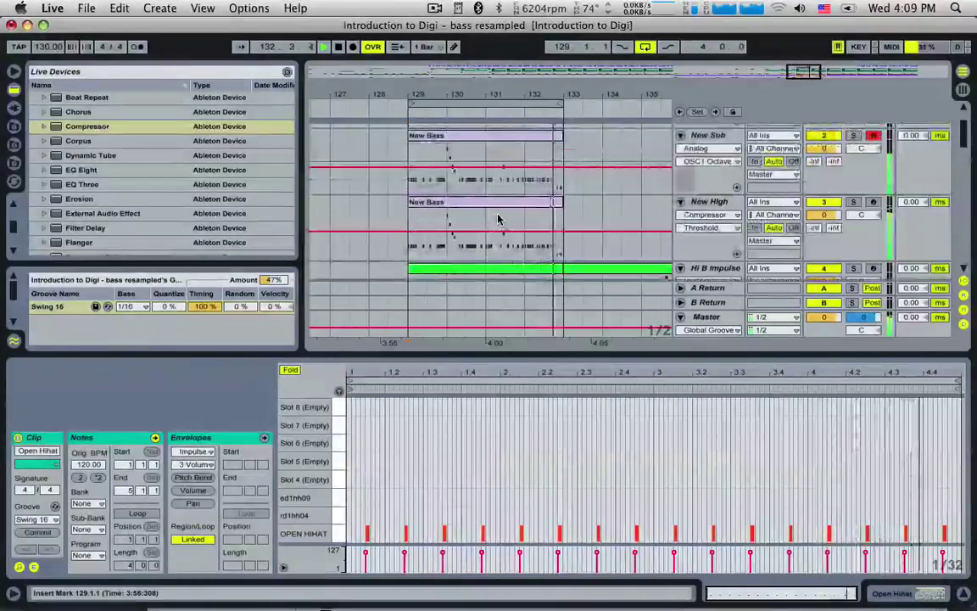
pyautogui.scroll(3, 494, 220)
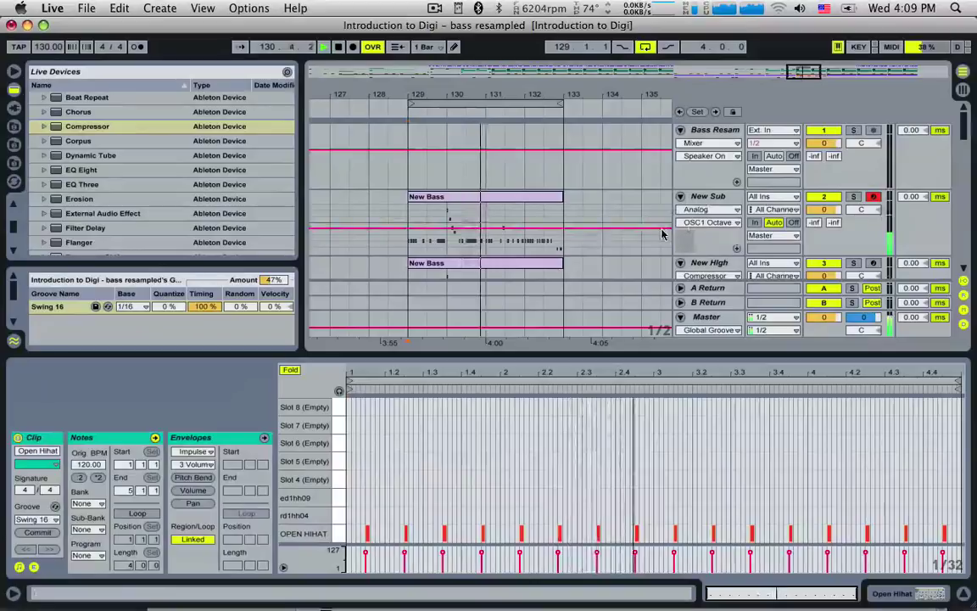
pyautogui.click(718, 263)
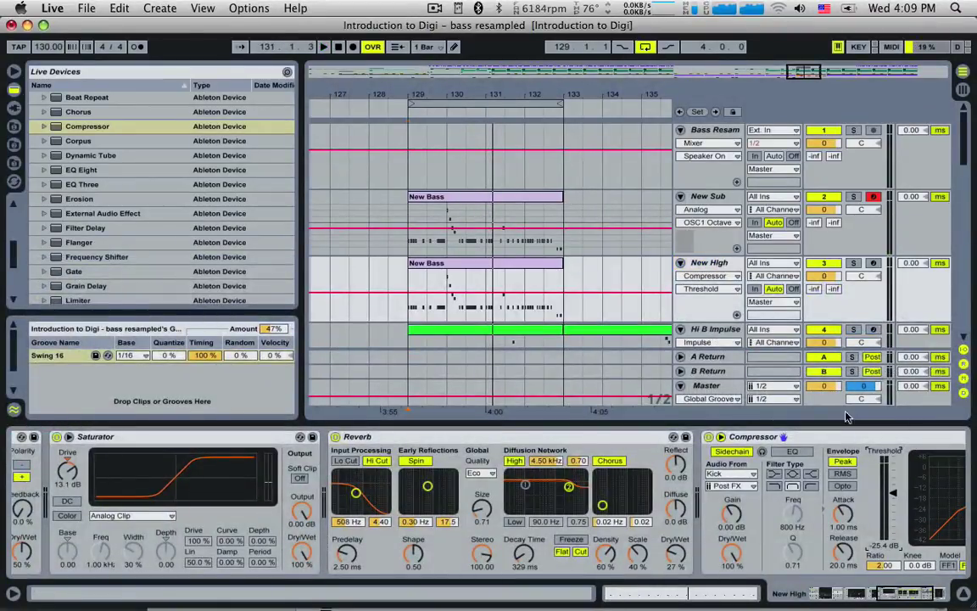
pyautogui.click(800, 439)
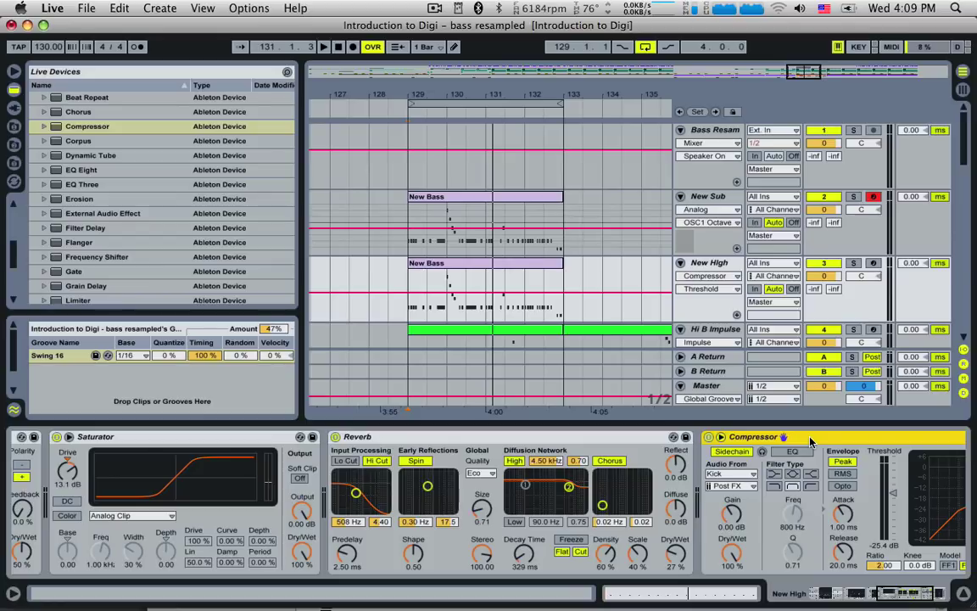
pyautogui.click(713, 198)
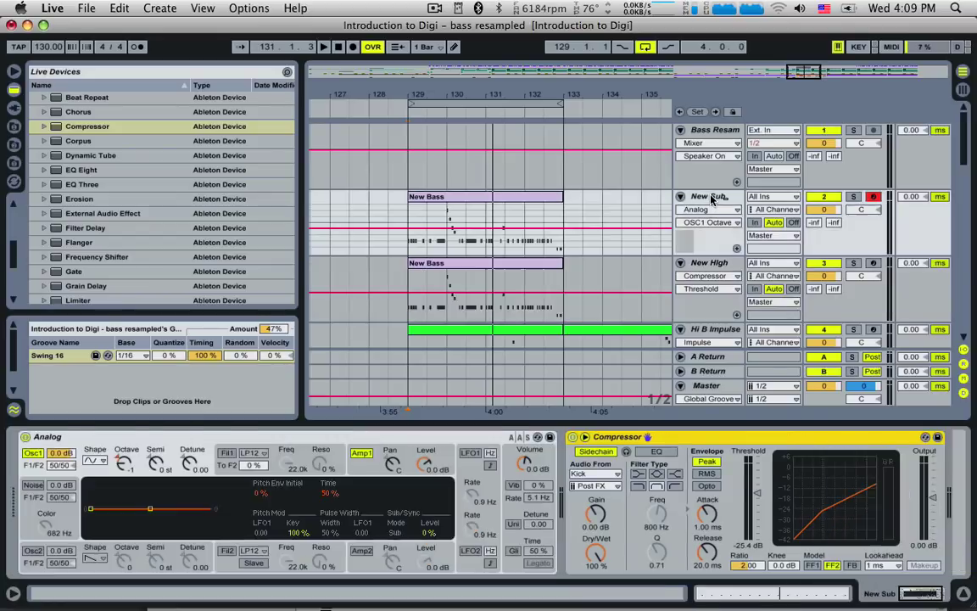
# - Play the loop with both bass layers sidechained and look over the bass and drum tracks
pyautogui.press('space')
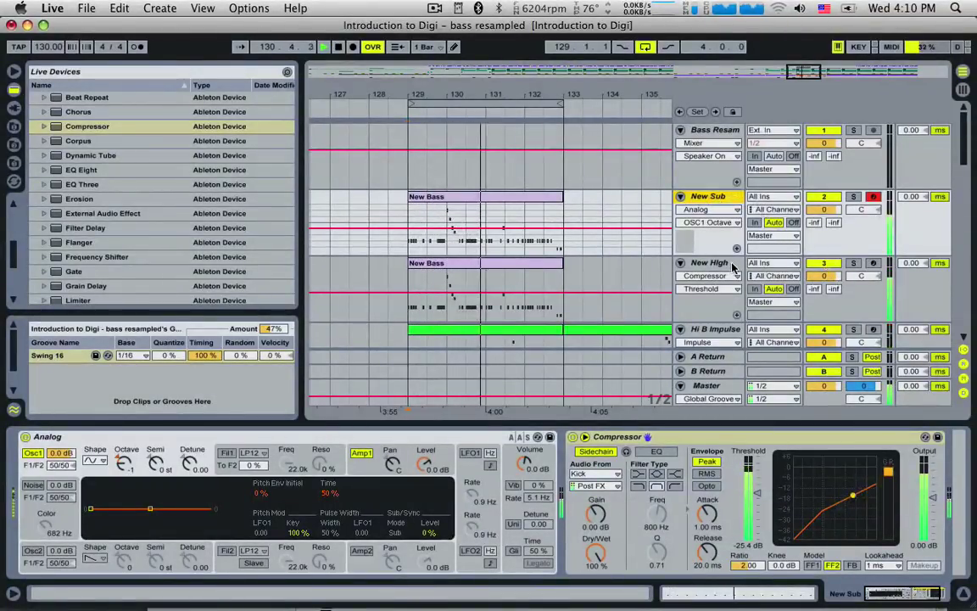
pyautogui.scroll(-8, 729, 269)
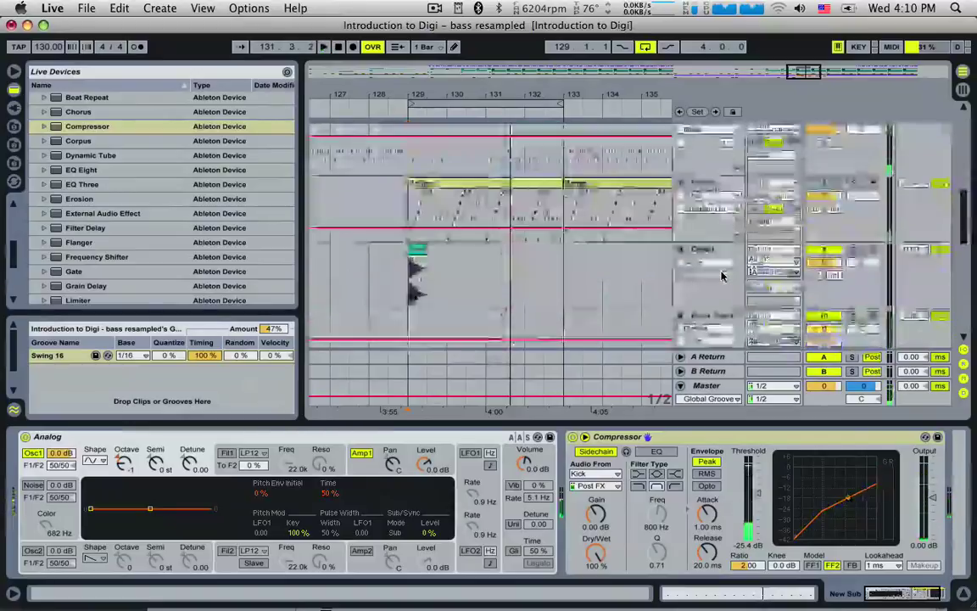
pyautogui.scroll(8, 721, 274)
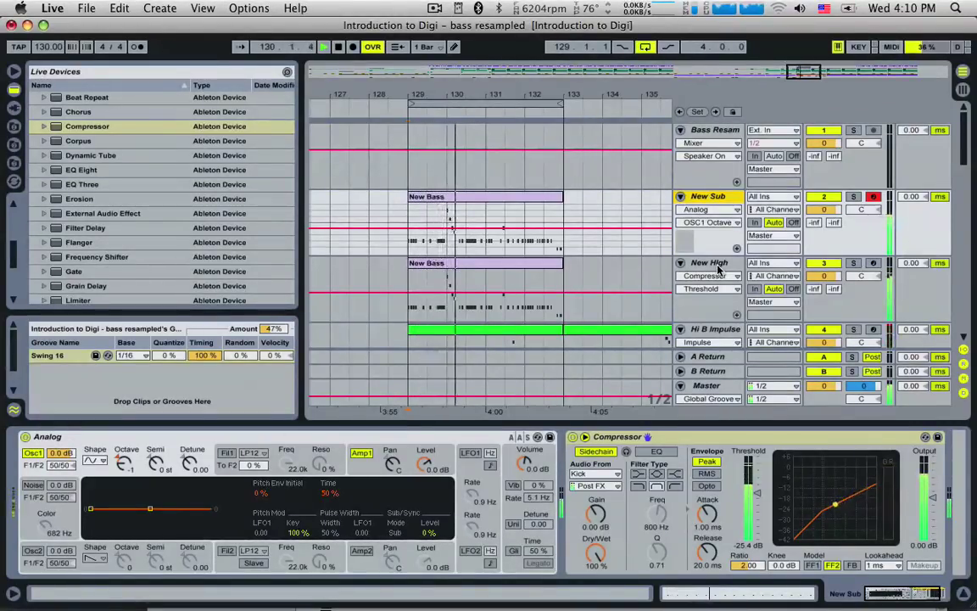
pyautogui.scroll(-8, 719, 268)
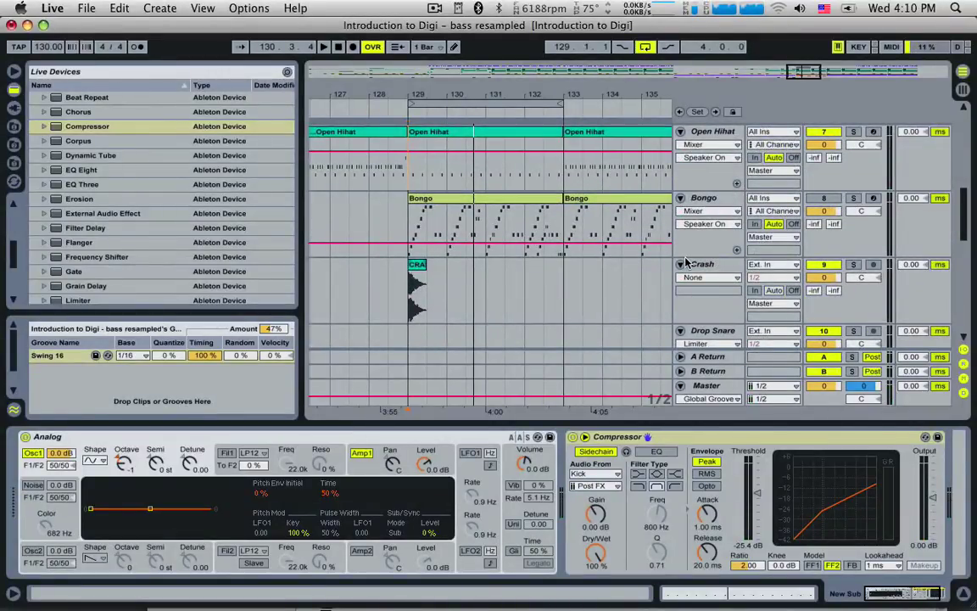
# - Activate the Pads track and play the arrangement from bar 124 to hear the pads leading into the drop
pyautogui.scroll(-5, 688, 263)
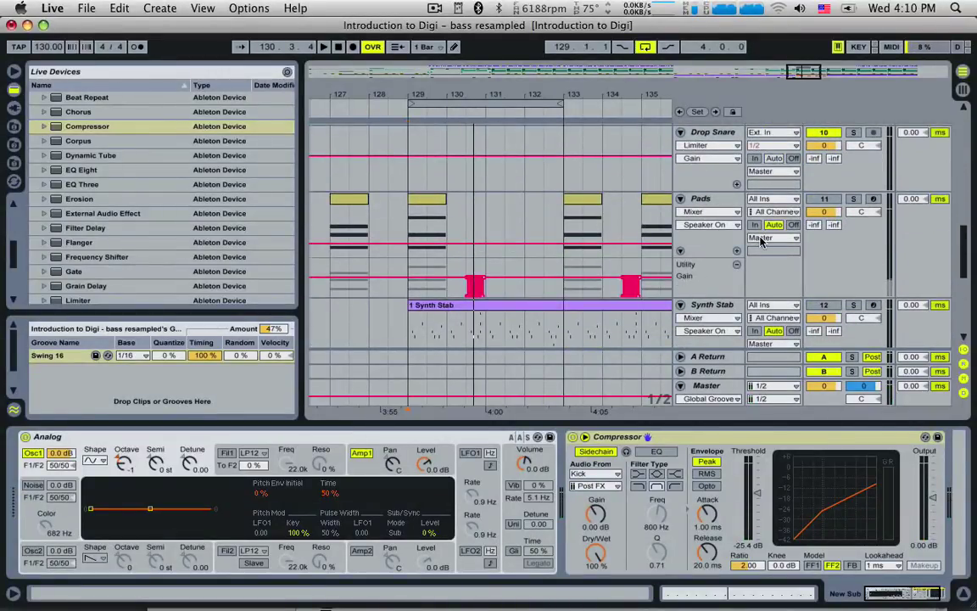
pyautogui.click(407, 243)
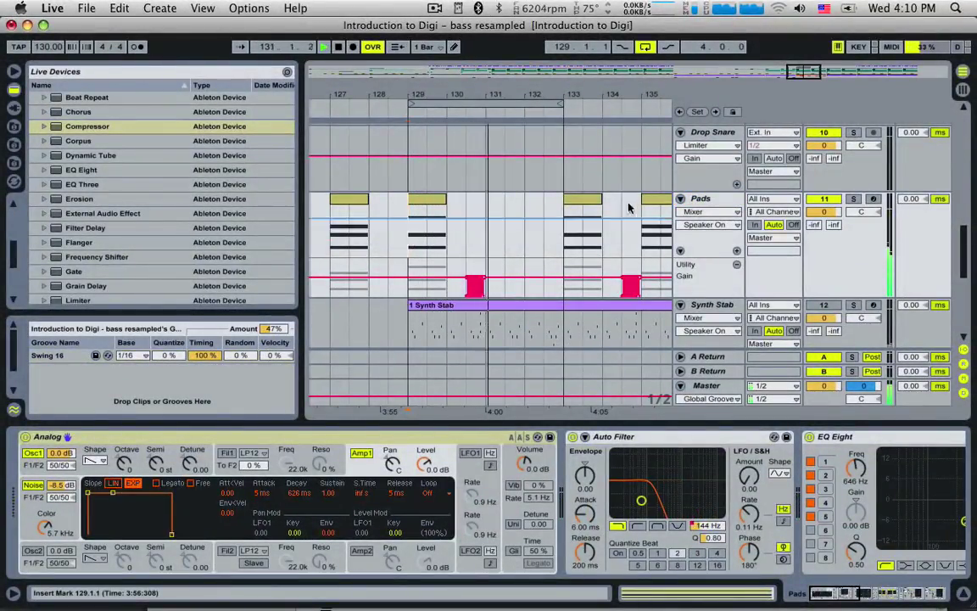
pyautogui.moveTo(806, 72); pyautogui.dragTo(801, 46)
pyautogui.click(423, 258)
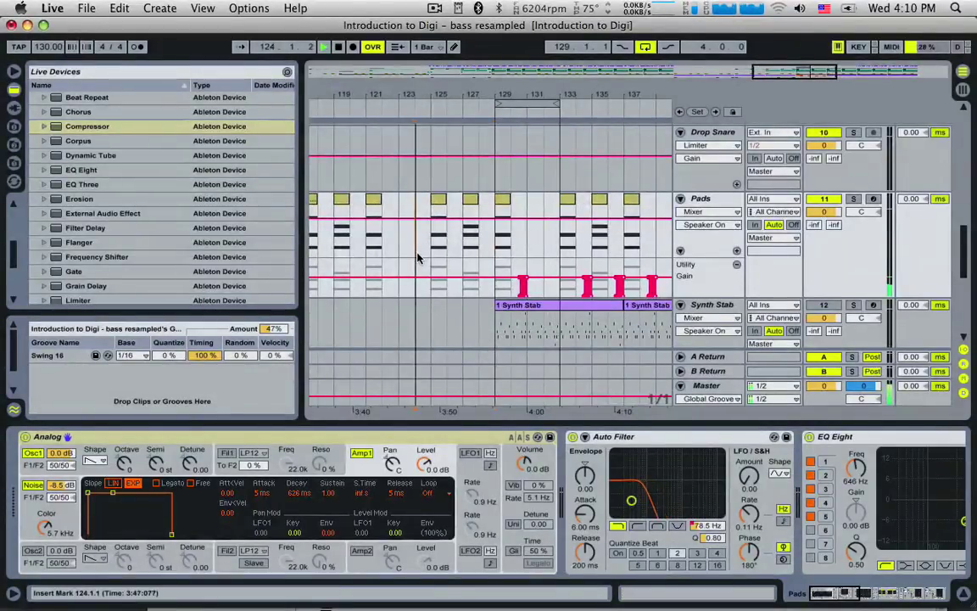
# - Activate Synth Stab track 12 while the arrangement plays into bar 129
pyautogui.scroll(-5, 419, 257)
pyautogui.scroll(3, 423, 262)
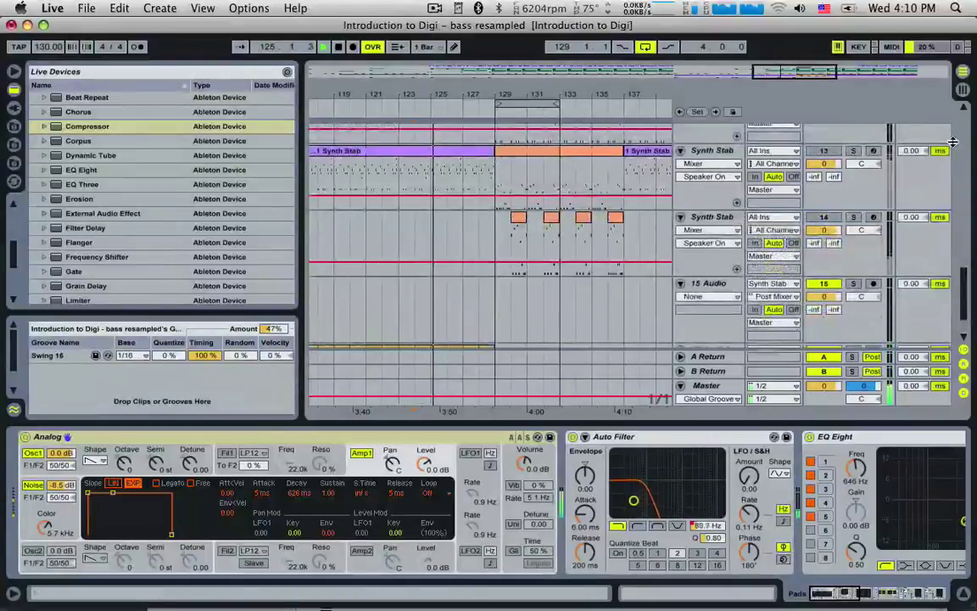
pyautogui.scroll(3, 546, 217)
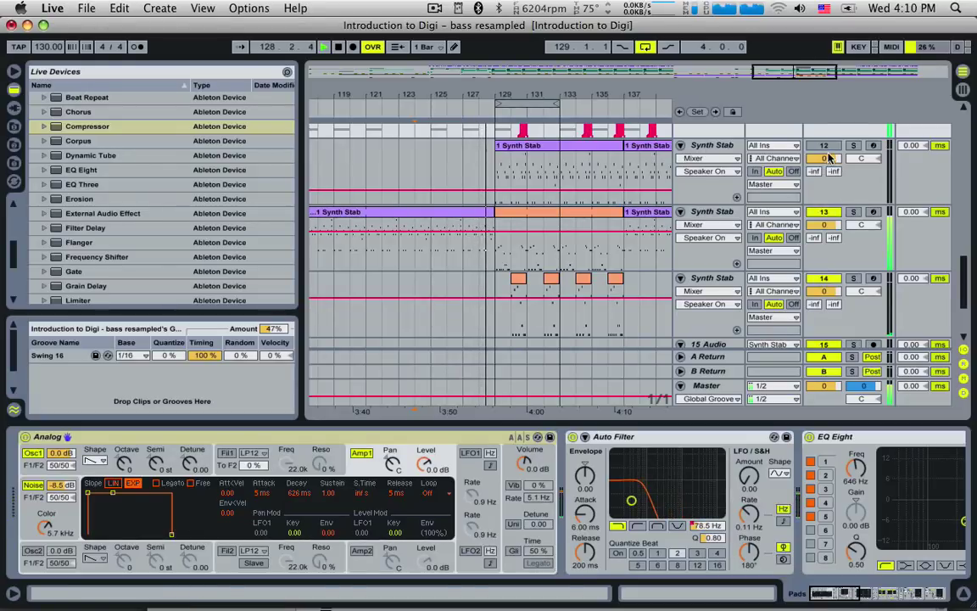
pyautogui.click(825, 147)
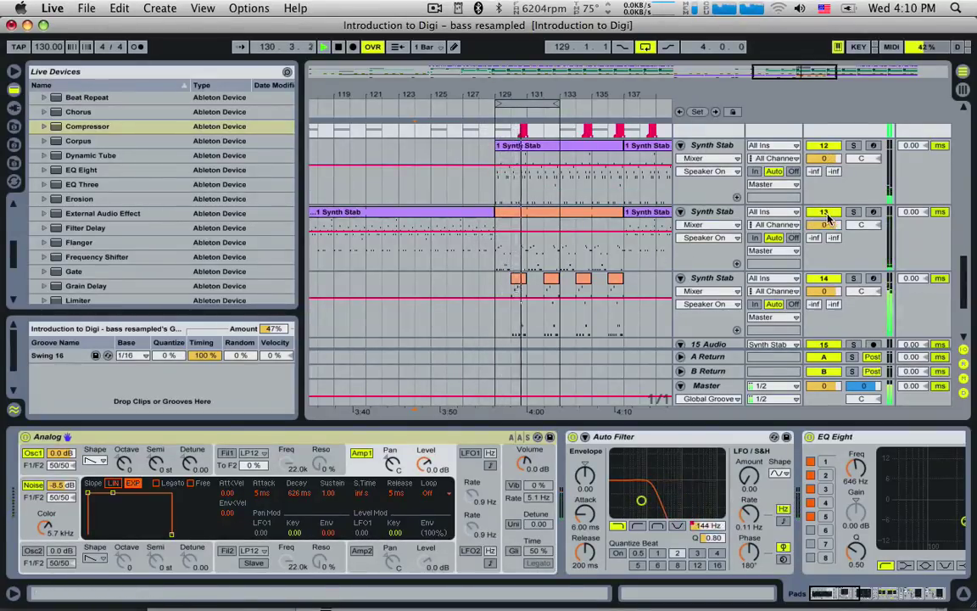
# - Mute Synth Stab tracks 13 and 14 to compare the loop without them, and reactivate both
pyautogui.click(816, 280)
pyautogui.click(825, 213)
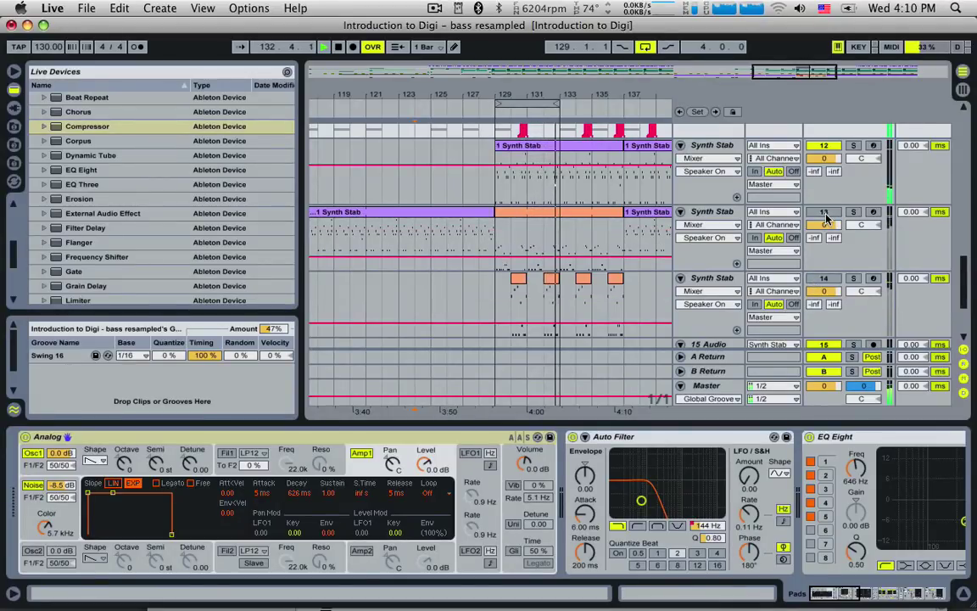
pyautogui.click(824, 213)
pyautogui.moveTo(489, 607)
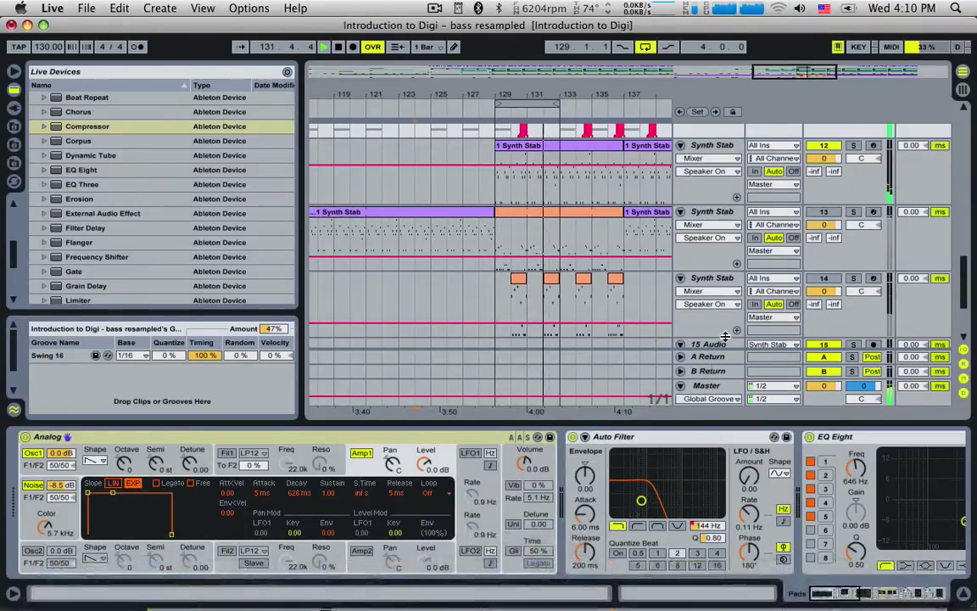
pyautogui.click(823, 279)
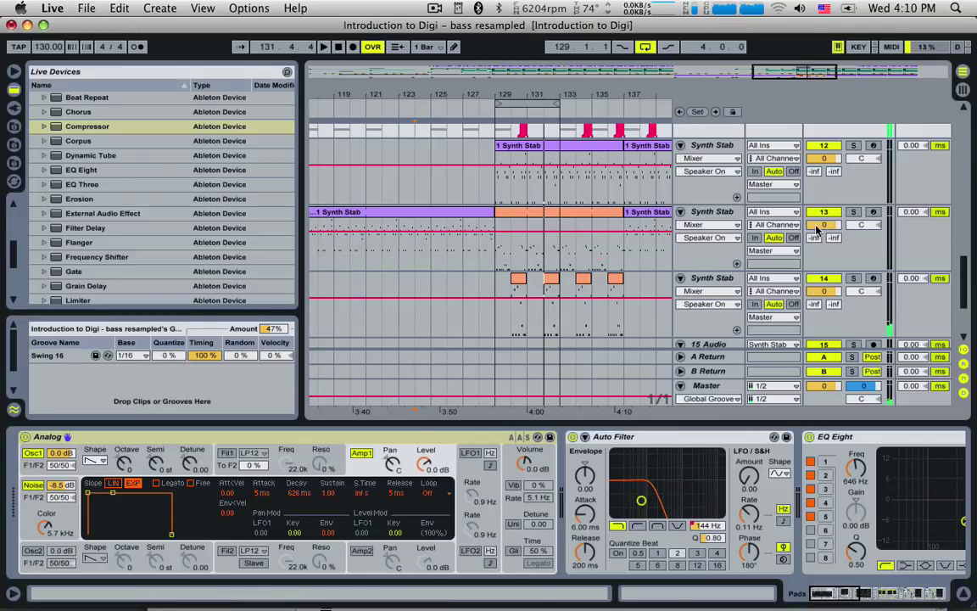
# - Play the loop from bar 129 with all three Synth Stab tracks active
pyautogui.moveTo(791, 74); pyautogui.dragTo(800, 141)
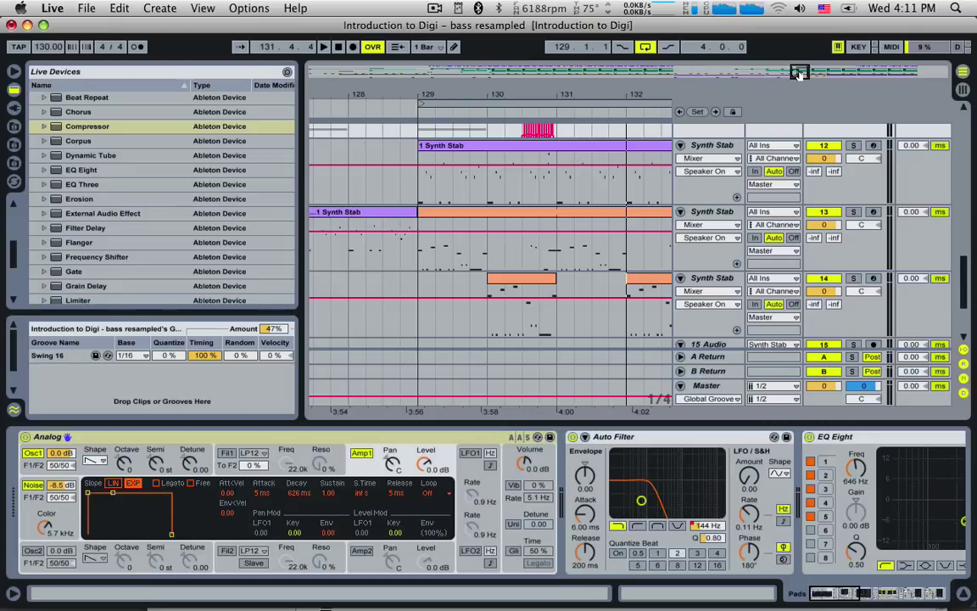
pyautogui.moveTo(799, 73); pyautogui.dragTo(746, 96)
pyautogui.moveTo(800, 73); pyautogui.dragTo(804, 67)
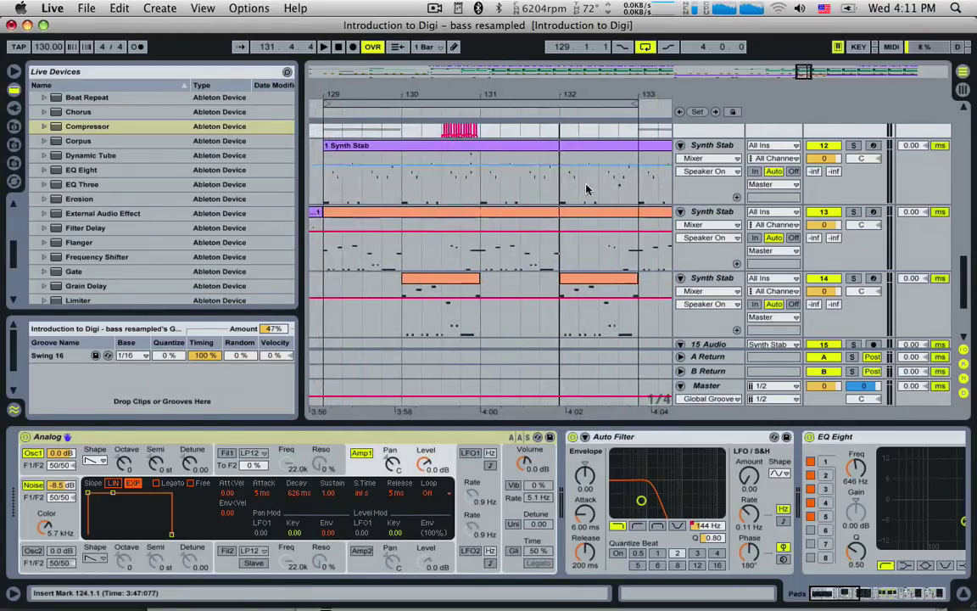
pyautogui.click(327, 261)
pyautogui.press('space')
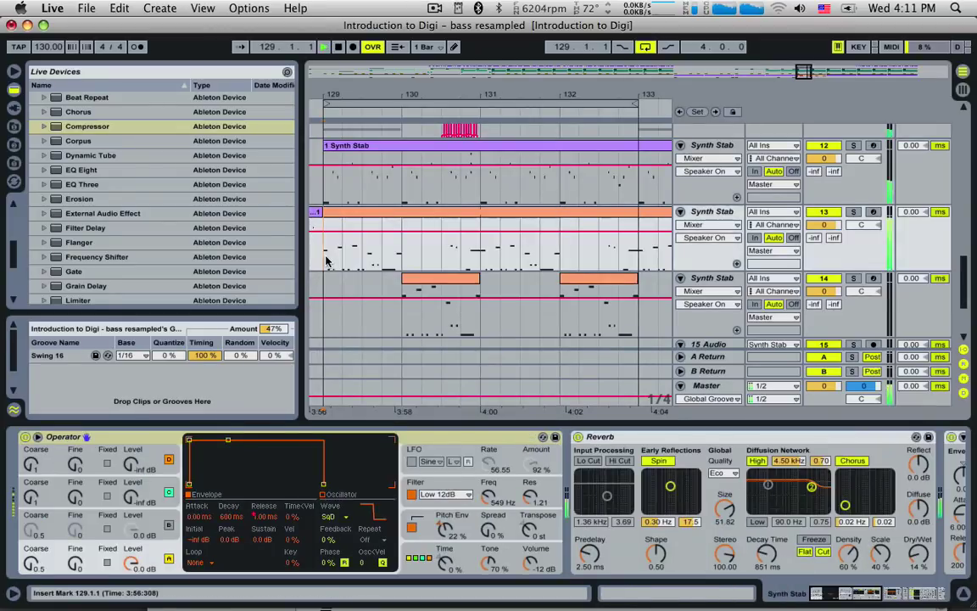
# - Shorten all notes in the Synth Stab clip at bar 129 on track 13 and listen to the track soloed
pyautogui.click(521, 218)
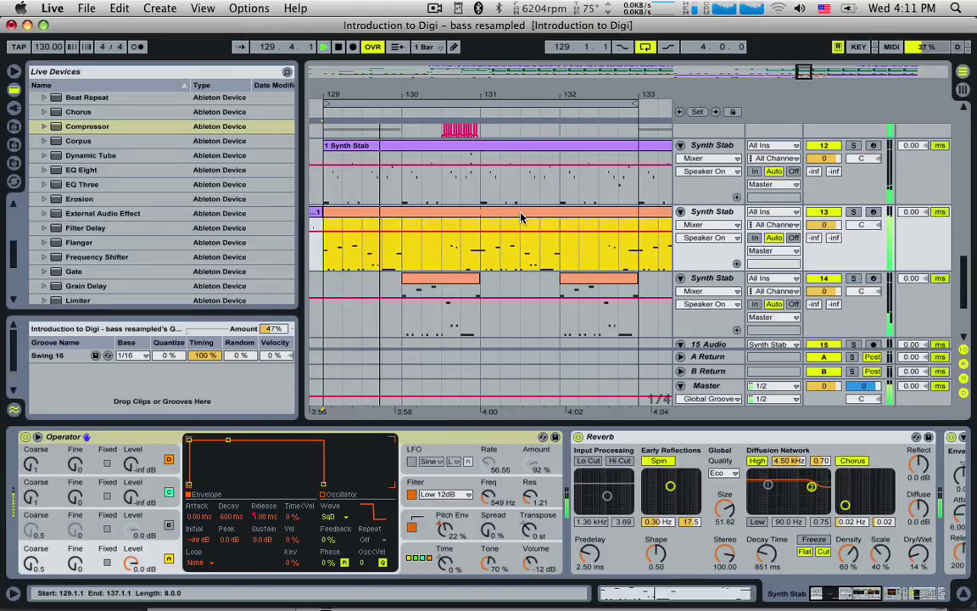
pyautogui.doubleClick(528, 215)
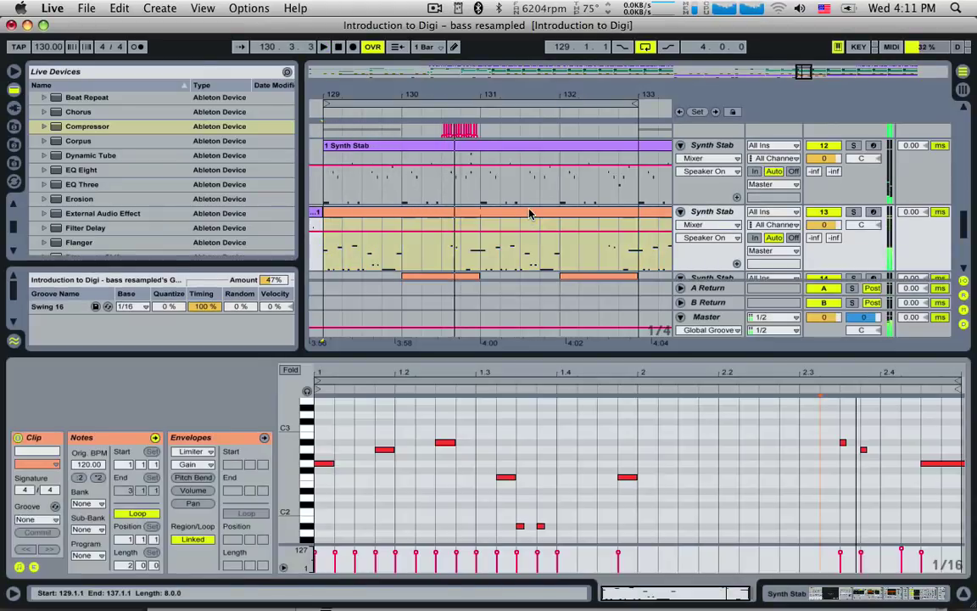
pyautogui.press('space')
pyautogui.press('super+a')
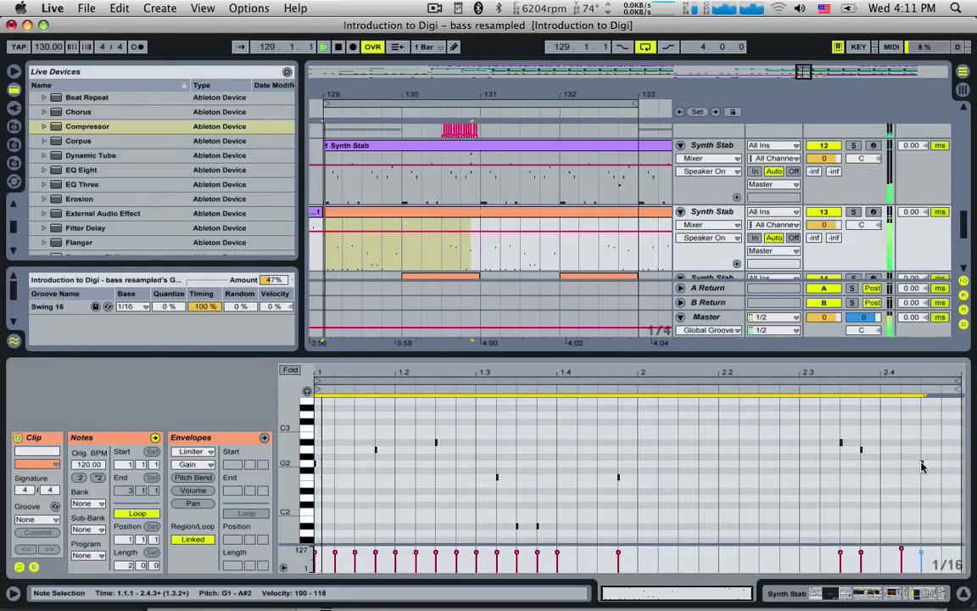
pyautogui.press('space')
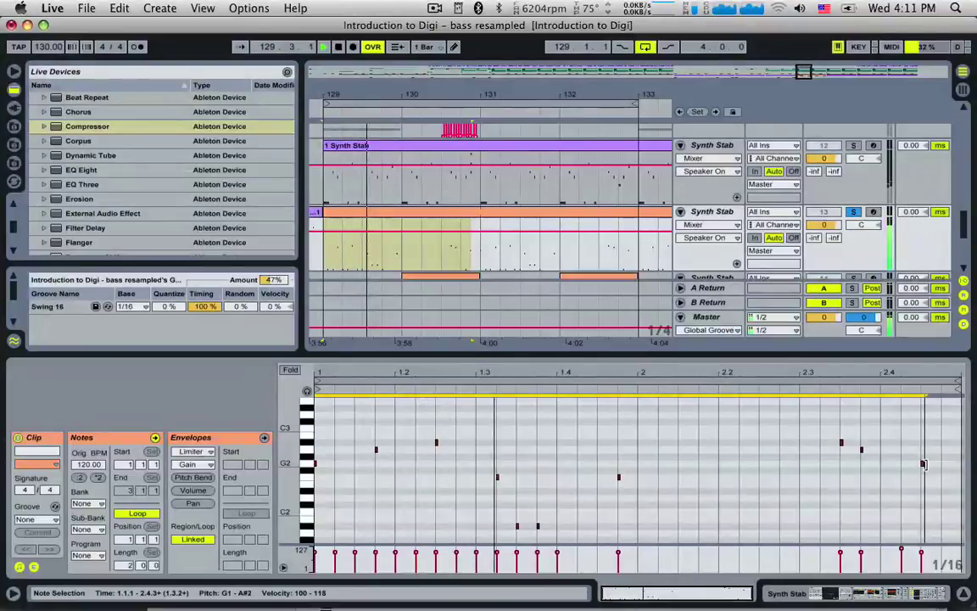
# - Adjust oscillator A's Coarse in track 13's Operator, unsolo the track and play the full loop
pyautogui.click(712, 213)
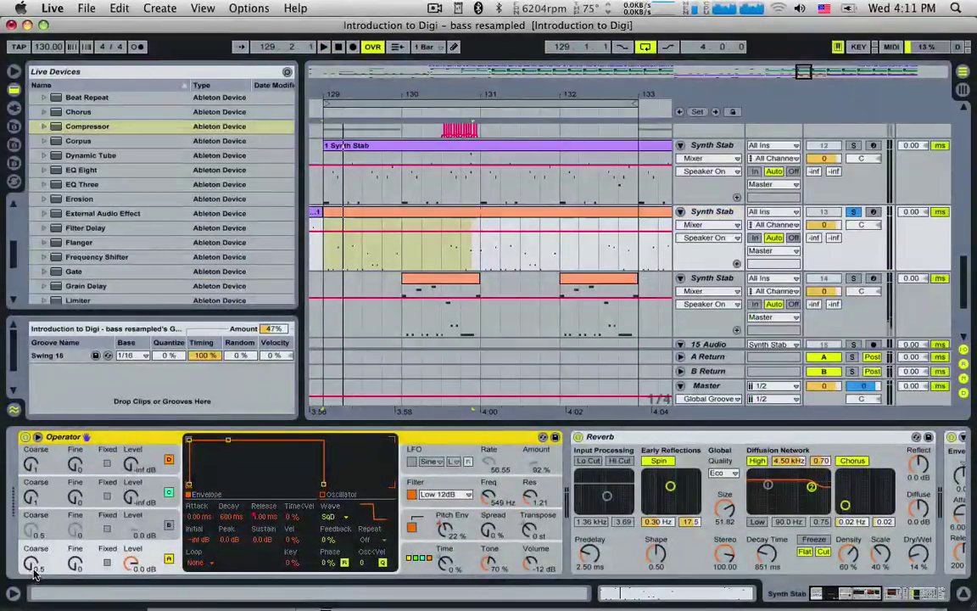
pyautogui.click(33, 562)
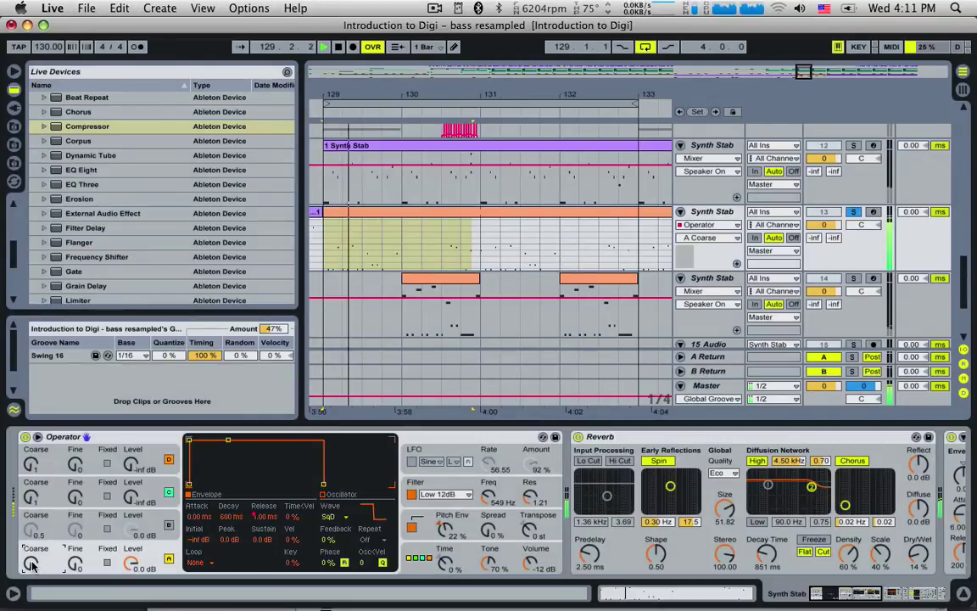
pyautogui.click(853, 212)
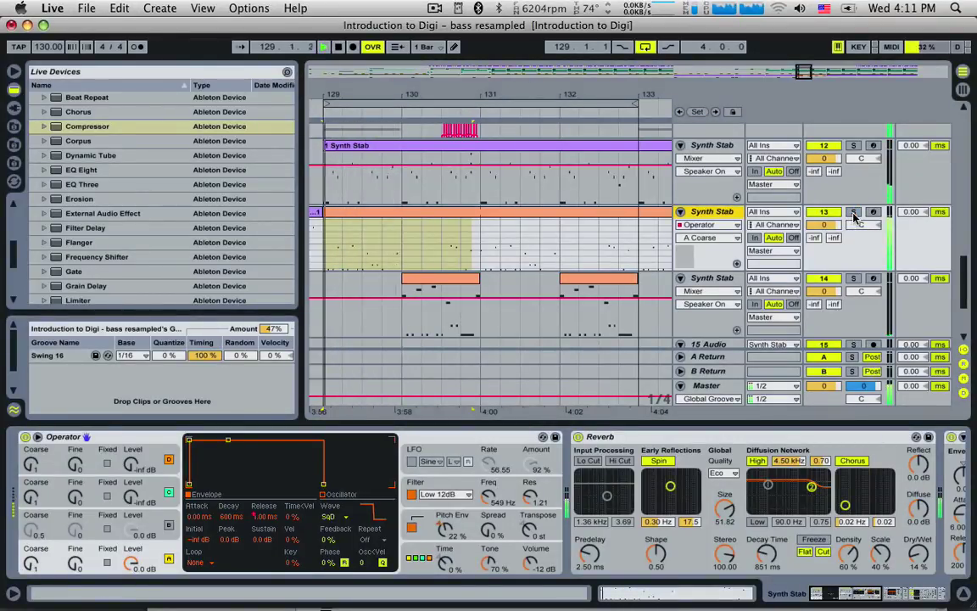
pyautogui.press('space')
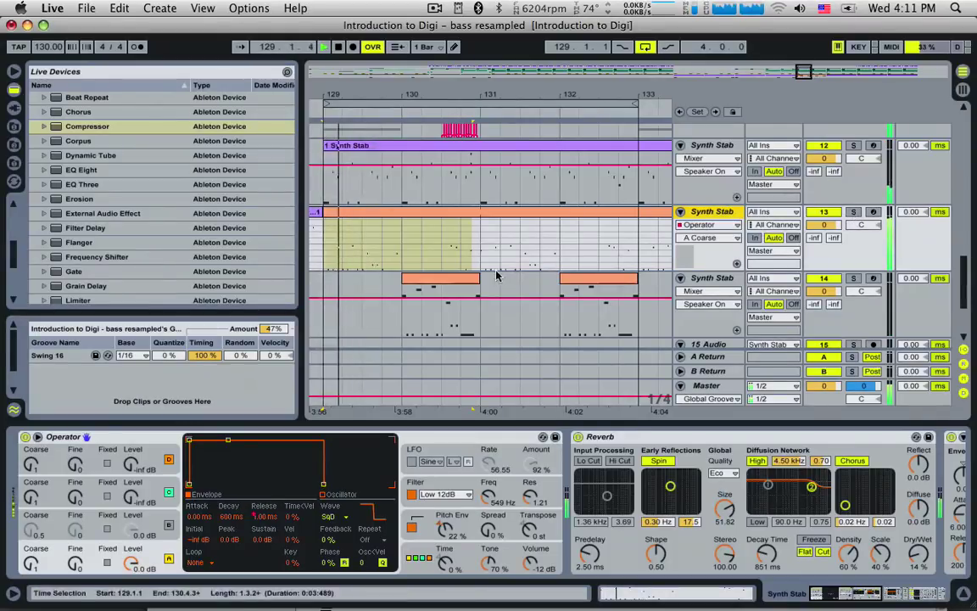
# - Delete the G1 notes before beat 1.4 and the two A#1 notes from track 13's Synth Stab clip
pyautogui.doubleClick(421, 231)
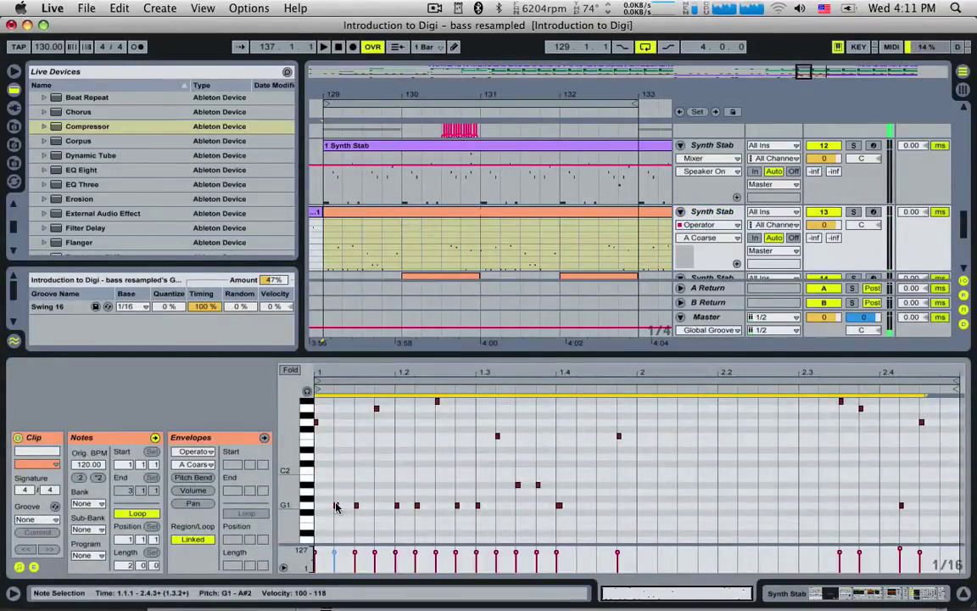
pyautogui.moveTo(336, 507); pyautogui.dragTo(469, 527)
pyautogui.press('Delete')
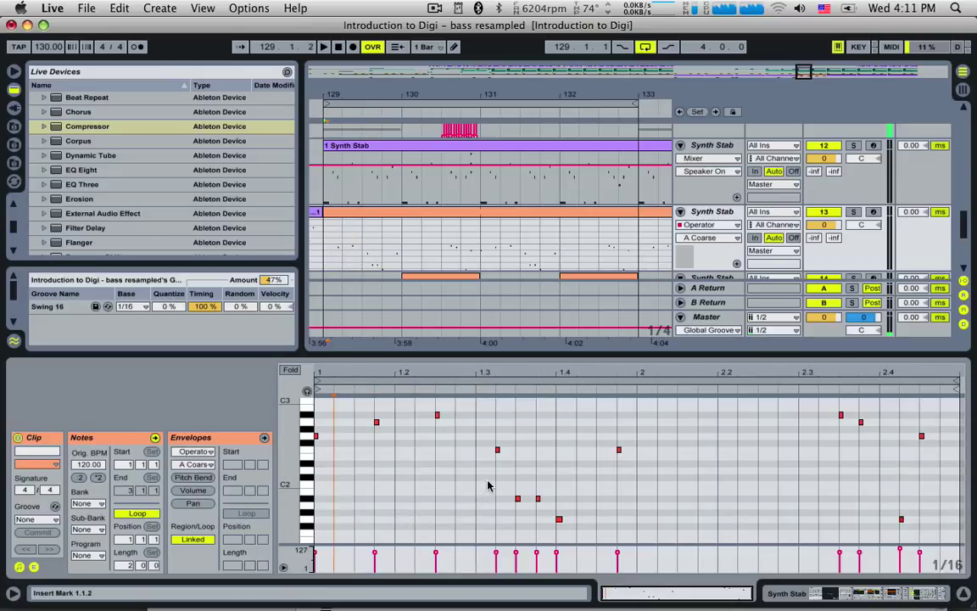
pyautogui.moveTo(491, 488); pyautogui.dragTo(544, 515)
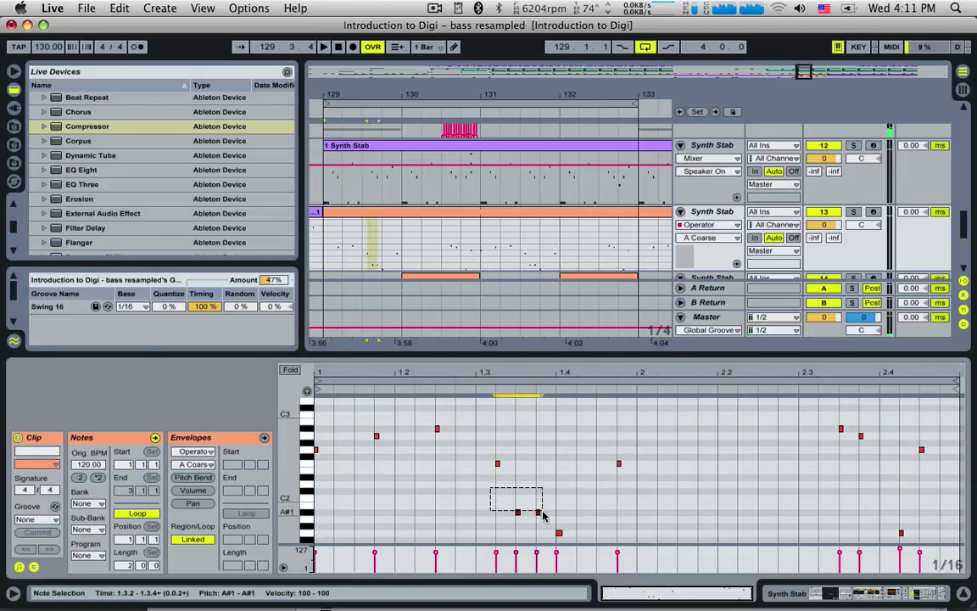
pyautogui.press('Delete')
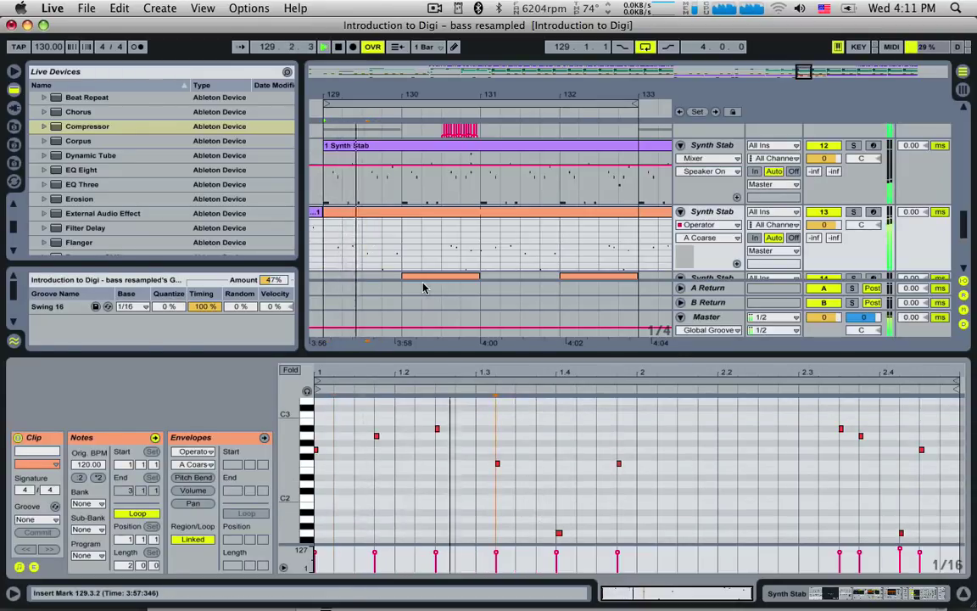
# - Delete the low G1 and A#1 notes from track 14's Synth Stab clip at bar 130 and play from there
pyautogui.scroll(-3, 424, 287)
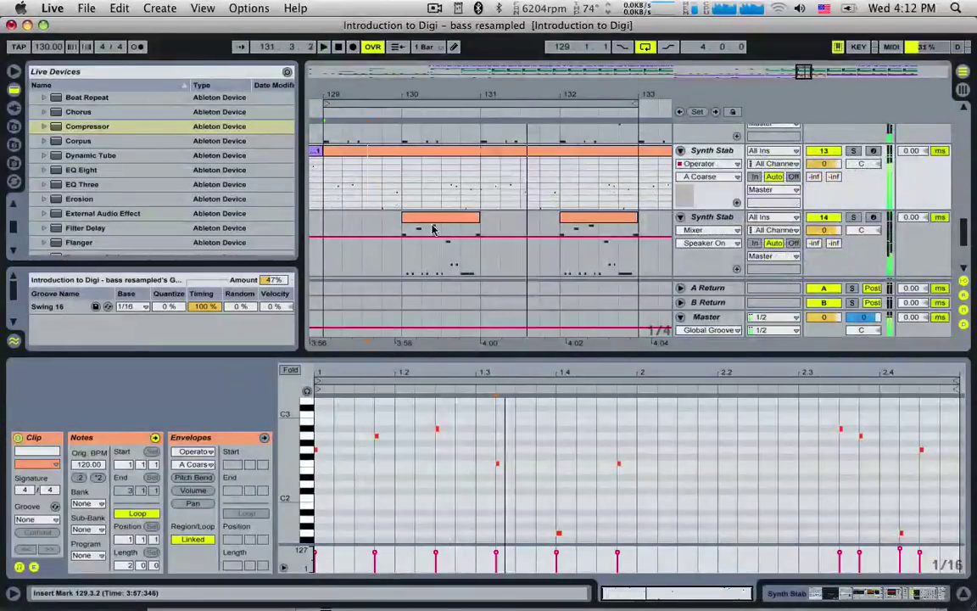
pyautogui.click(440, 256)
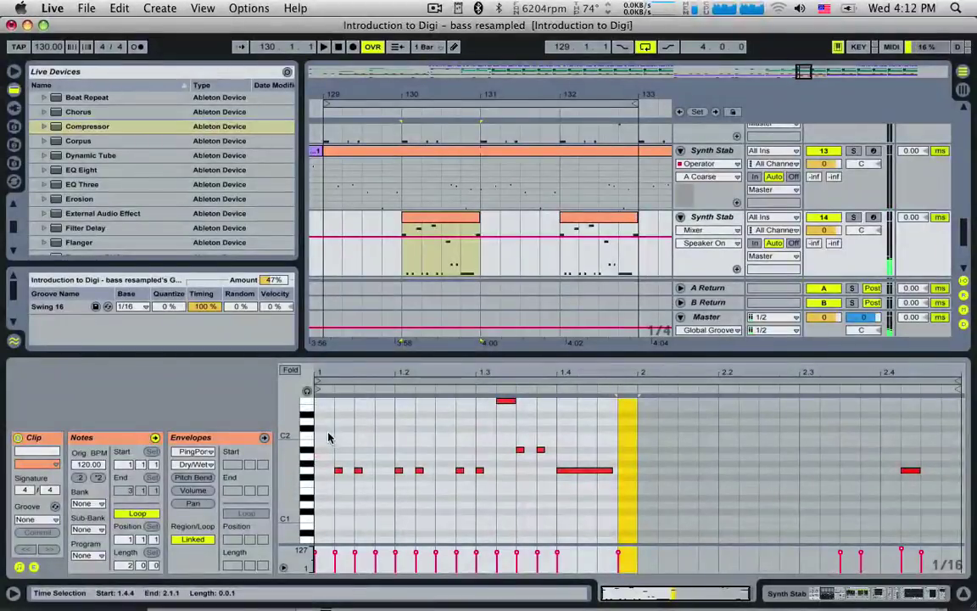
pyautogui.moveTo(327, 436); pyautogui.dragTo(916, 475)
pyautogui.press('Delete')
pyautogui.click(408, 255)
pyautogui.click(854, 217)
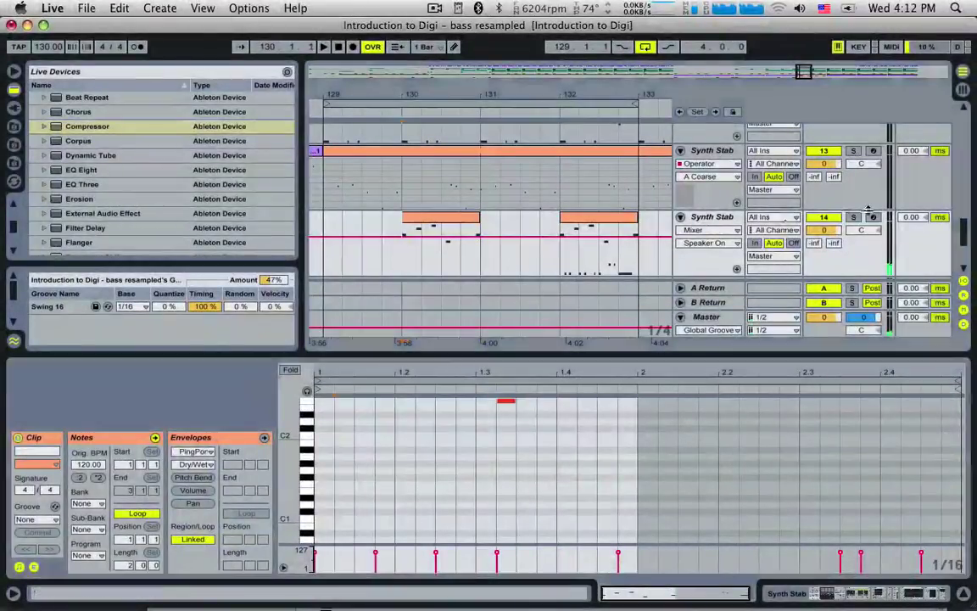
pyautogui.press('space')
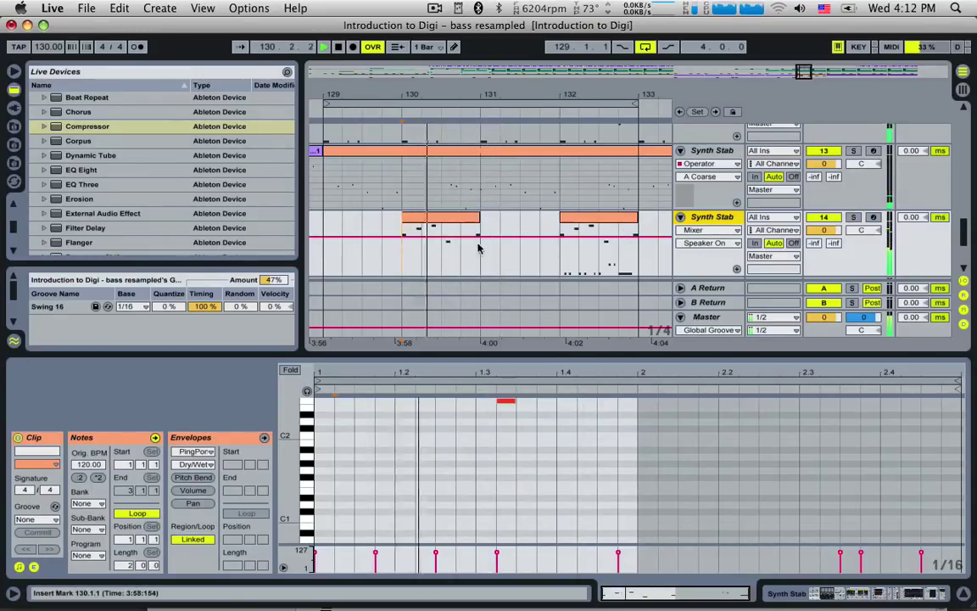
# - Shorten all remaining notes in track 14's bar 130 clip and set its Operator's oscillator A Coarse to 2
pyautogui.scroll(3, 464, 445)
pyautogui.click(447, 498)
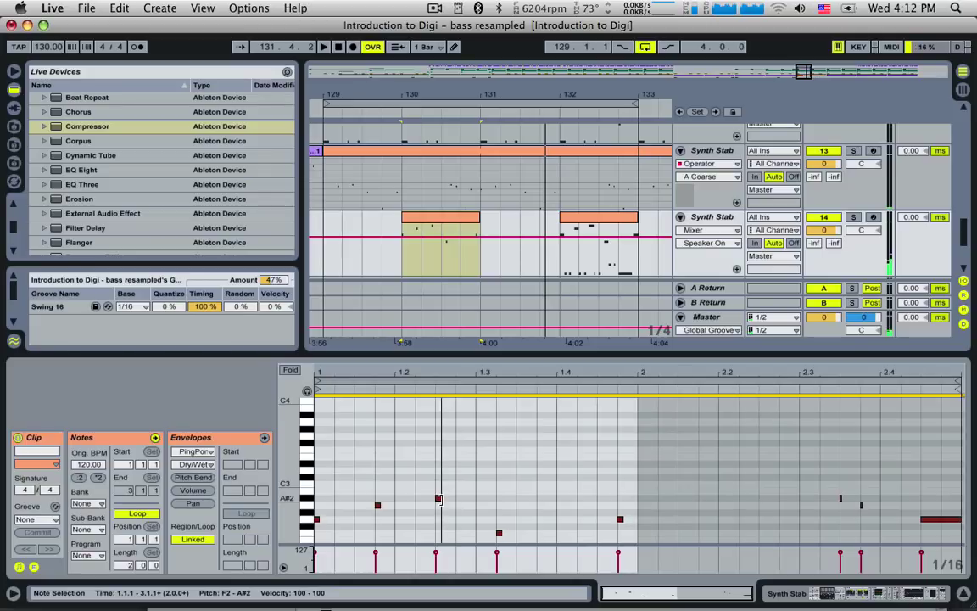
pyautogui.doubleClick(702, 218)
pyautogui.click(40, 557)
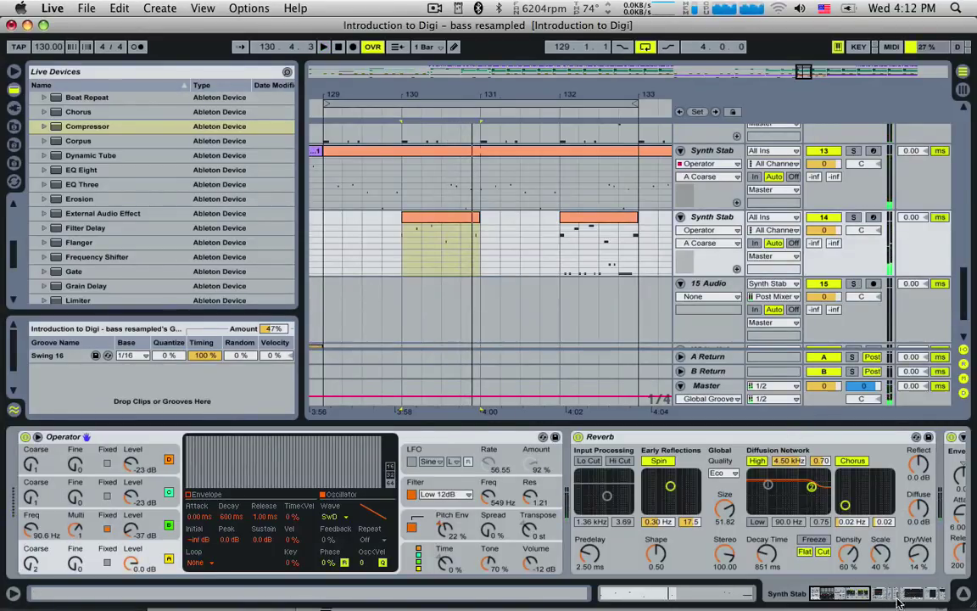
# - Delete the Ping Pong Delay from Synth Stab track 14 and play the loop from bar 129
pyautogui.moveTo(899, 601); pyautogui.dragTo(927, 592)
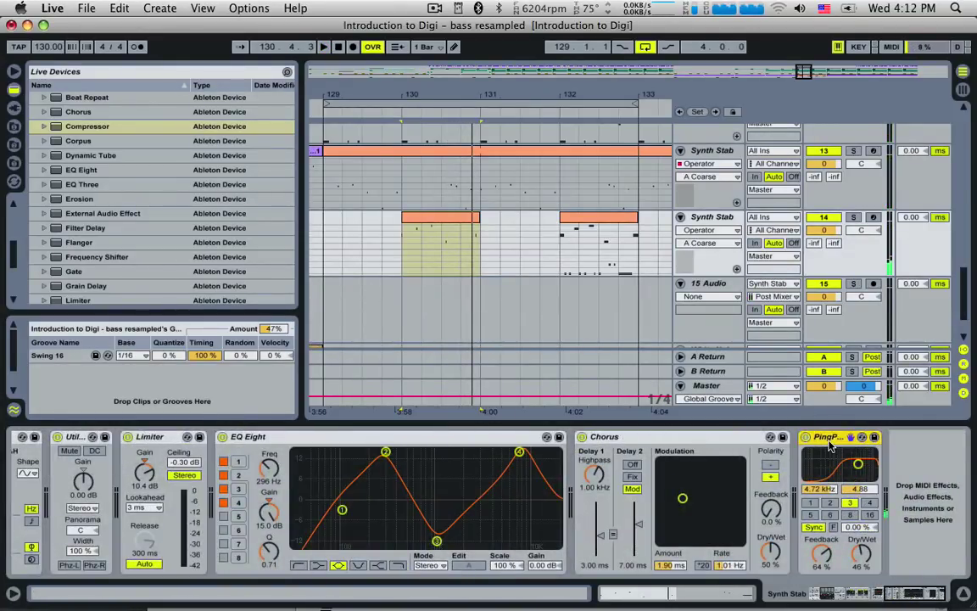
pyautogui.press('Delete')
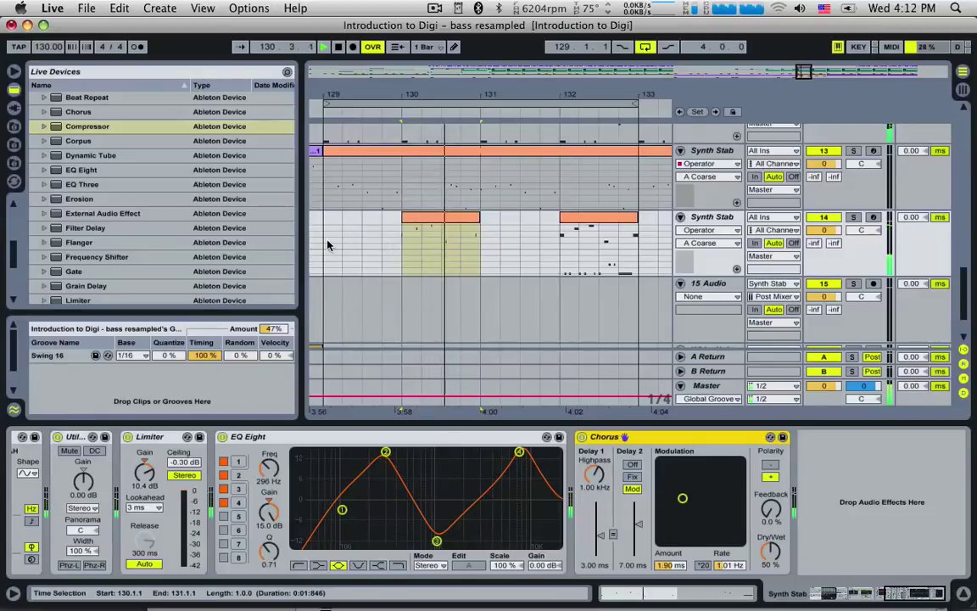
pyautogui.click(328, 245)
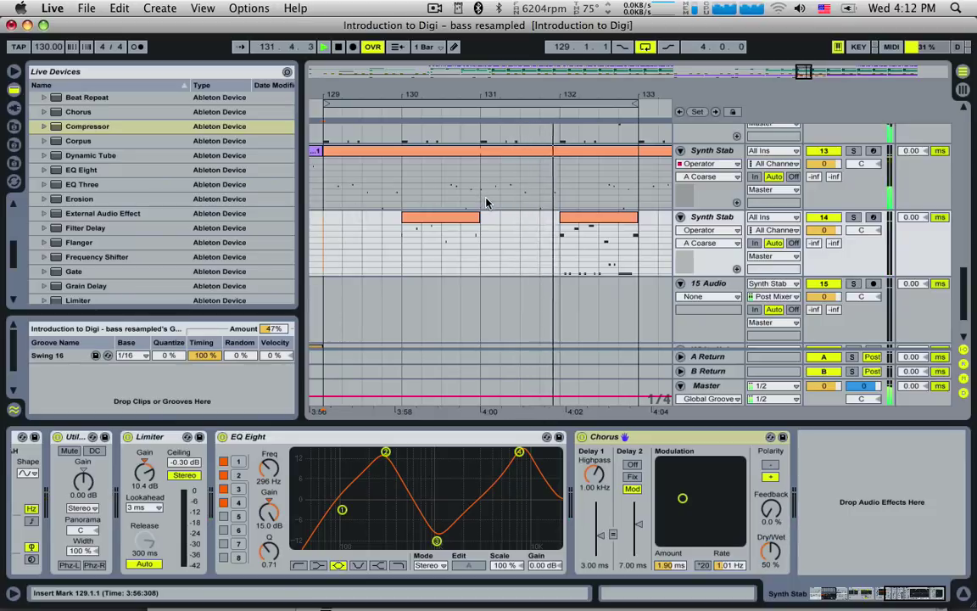
# - Delete the Synth Stab clip at bar 132 on track 14
pyautogui.click(585, 221)
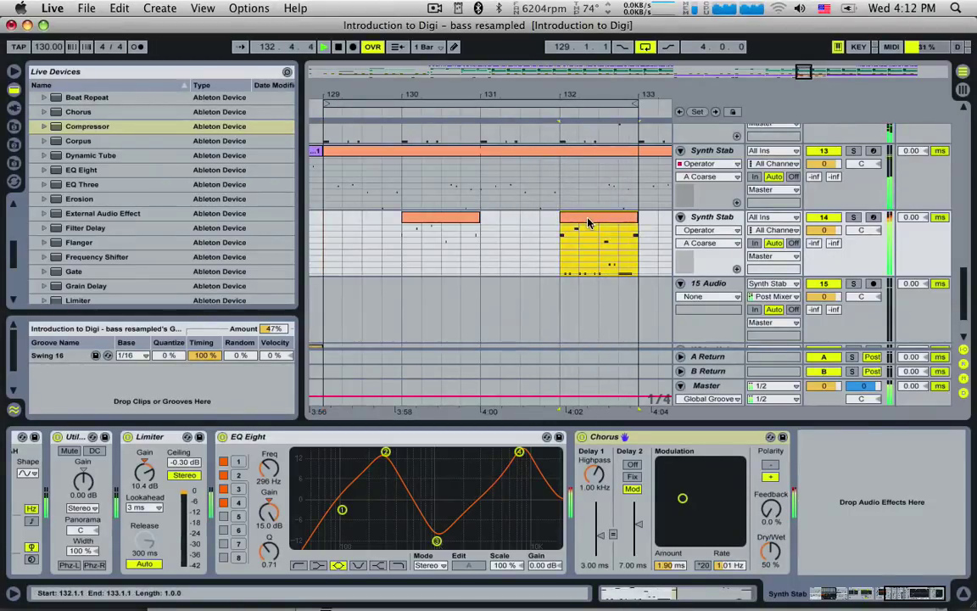
pyautogui.press('Delete')
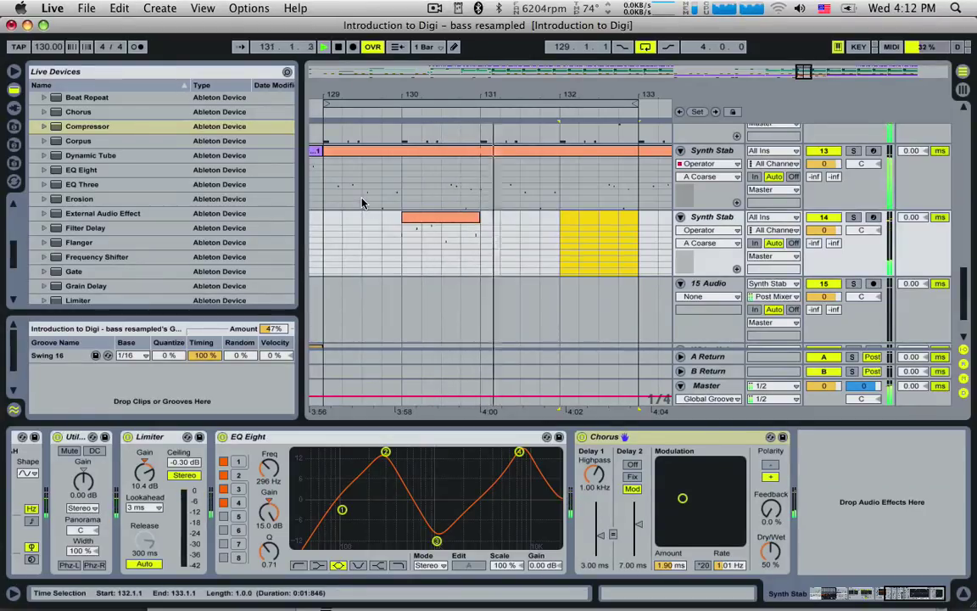
# - Play the loop from bar 129 to check the Synth Stab parts on tracks 13 and 14
pyautogui.moveTo(803, 73)
pyautogui.mouseDown()
pyautogui.moveTo(793, 59)
pyautogui.moveTo(795, 76)
pyautogui.mouseUp()
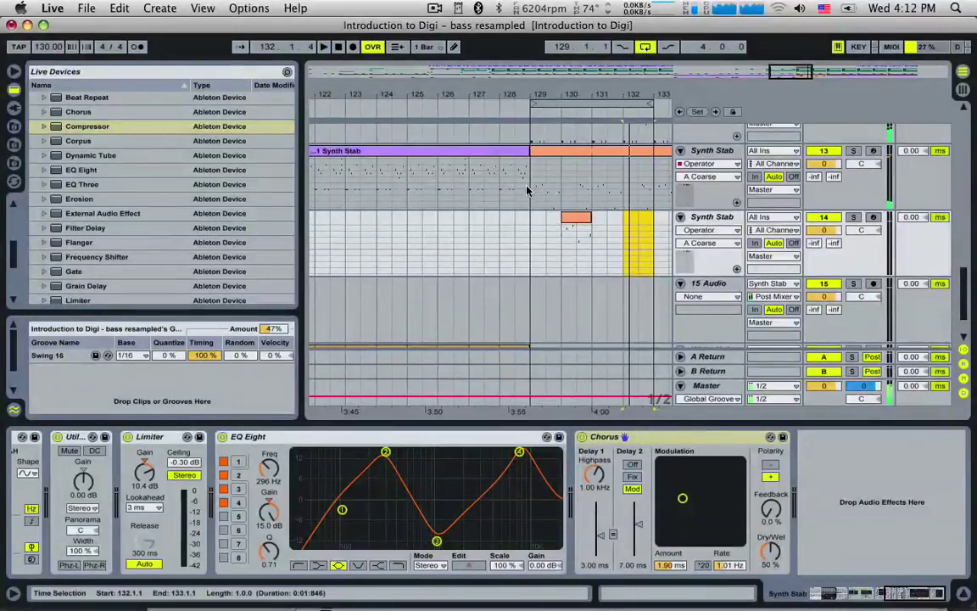
pyautogui.click(528, 190)
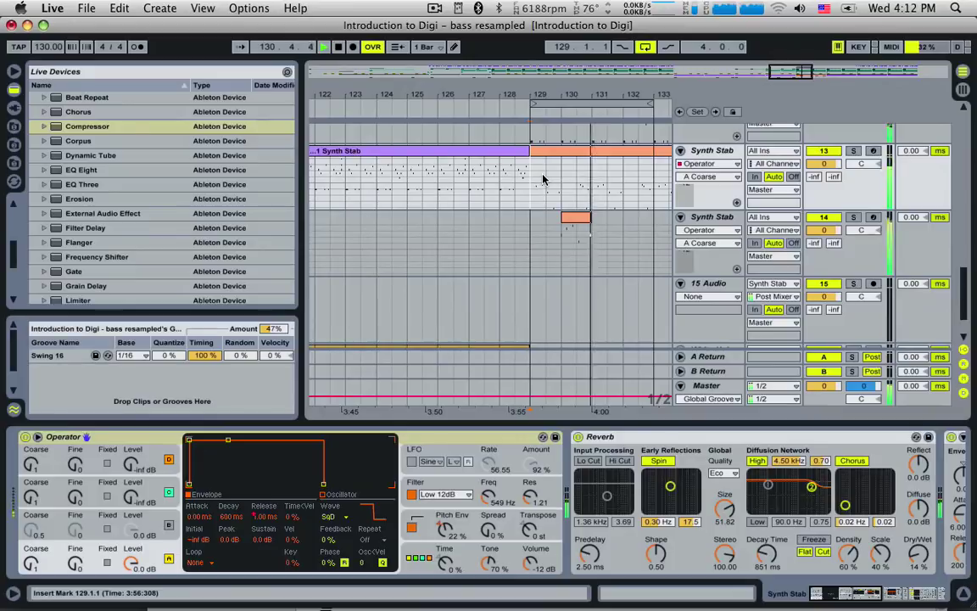
pyautogui.press('space')
pyautogui.moveTo(789, 72); pyautogui.dragTo(799, 76)
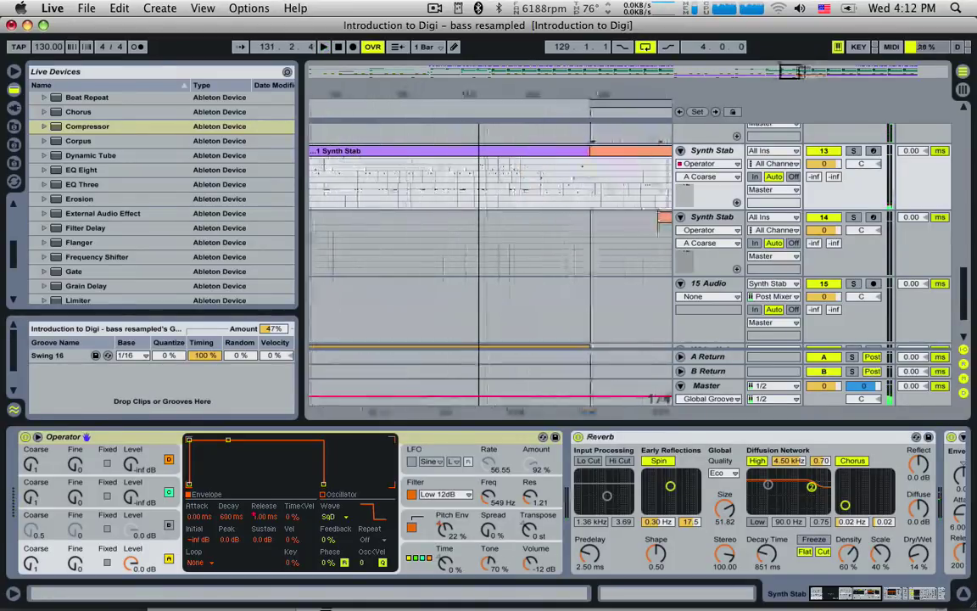
pyautogui.moveTo(518, 196); pyautogui.dragTo(552, 207)
pyautogui.click(533, 204)
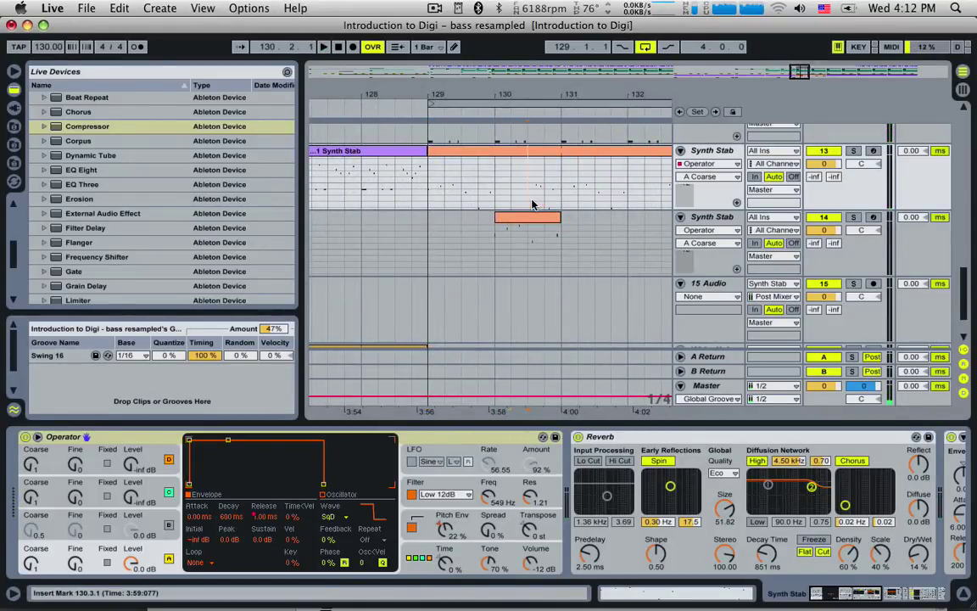
pyautogui.keyDown('shift'); pyautogui.click(560, 237); pyautogui.keyUp('shift')
pyautogui.click(532, 174)
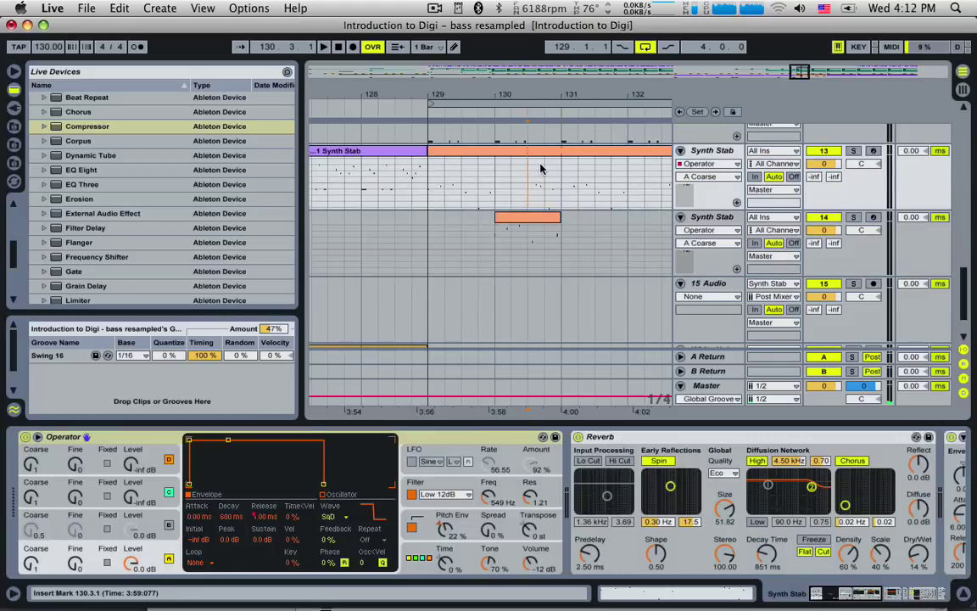
# - Move the note at 1.3.2 in track 14's bar 130 Synth Stab clip to G2 and play from there
pyautogui.doubleClick(541, 219)
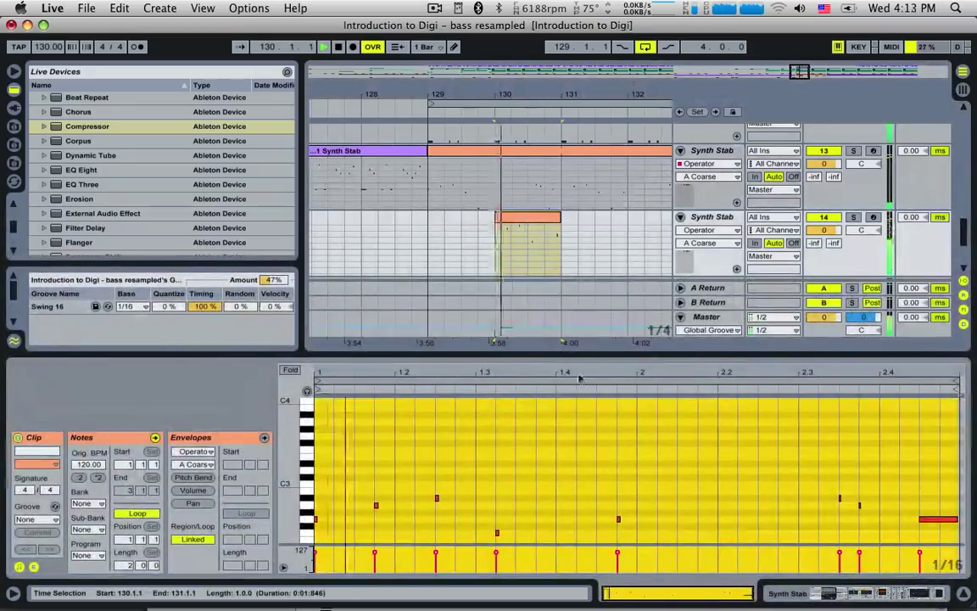
pyautogui.click(530, 252)
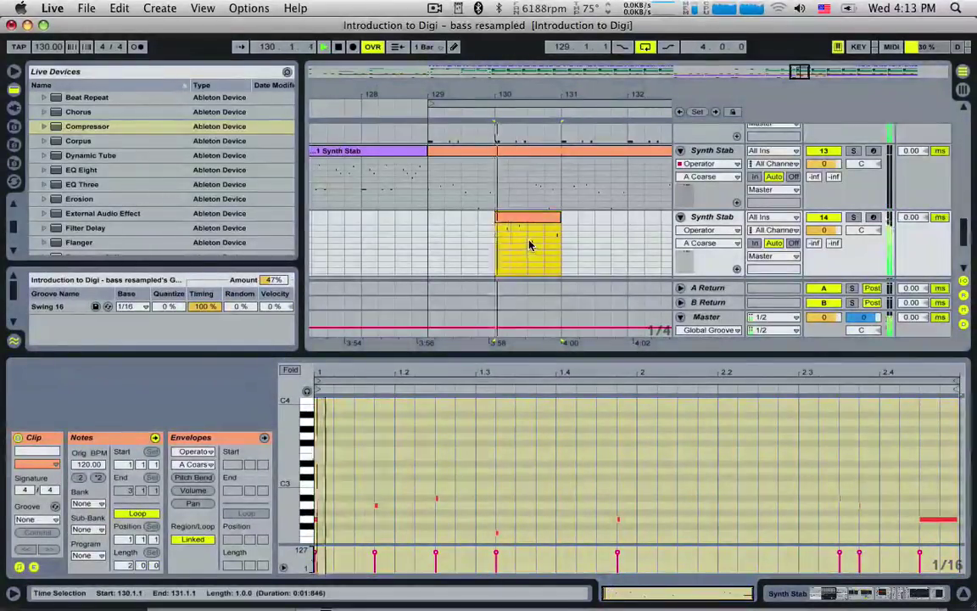
pyautogui.click(527, 243)
pyautogui.click(498, 533)
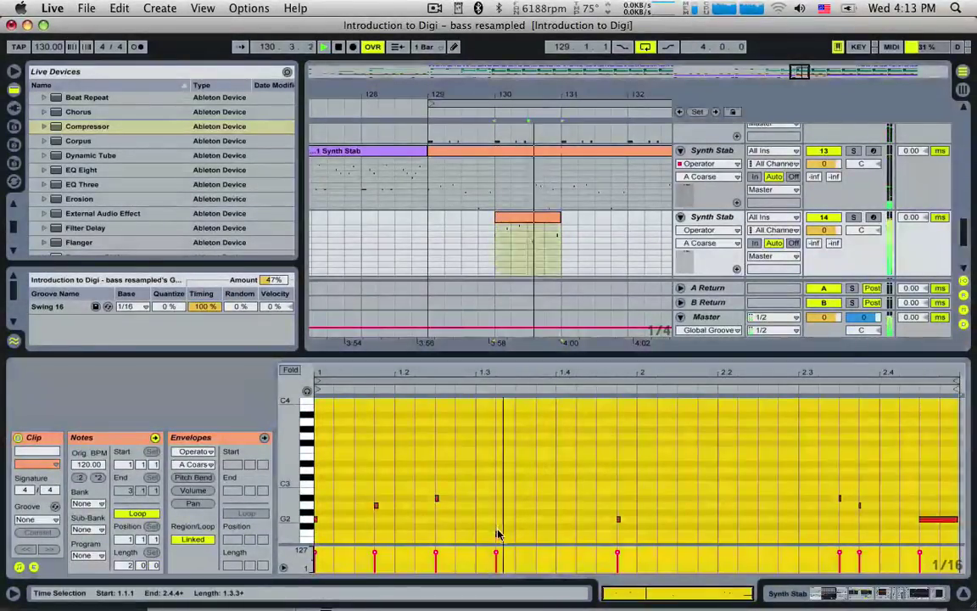
pyautogui.click(501, 530)
pyautogui.press('space')
pyautogui.press('space')
pyautogui.press('space')
pyautogui.press('space')
pyautogui.press('space')
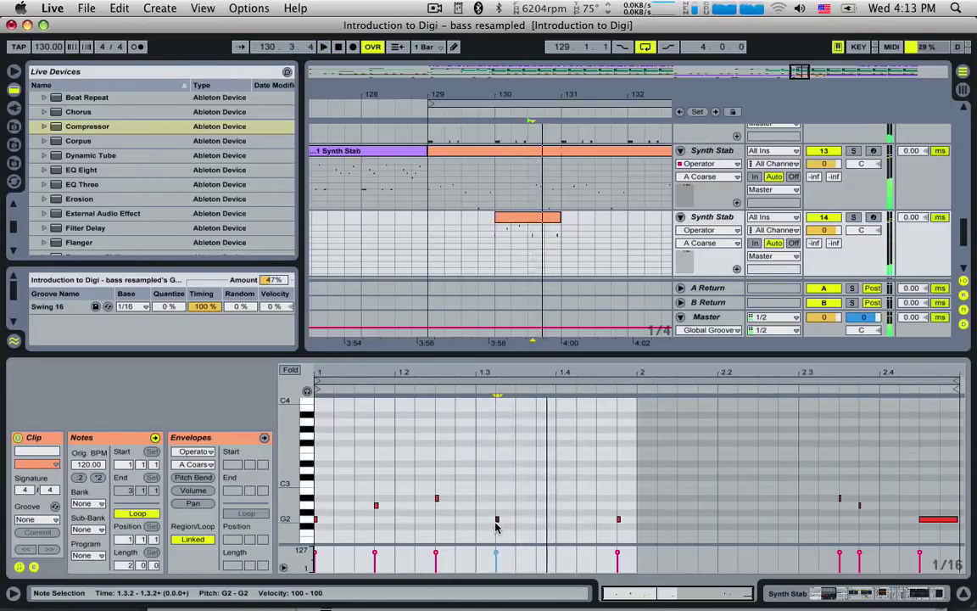
# - Add a sixteenth-length G1 note at 1.3.1 in track 14's clip and raise the velocity of the G2 note at 1.4.4 to 127
pyautogui.scroll(-5, 497, 526)
pyautogui.scroll(-1, 490, 529)
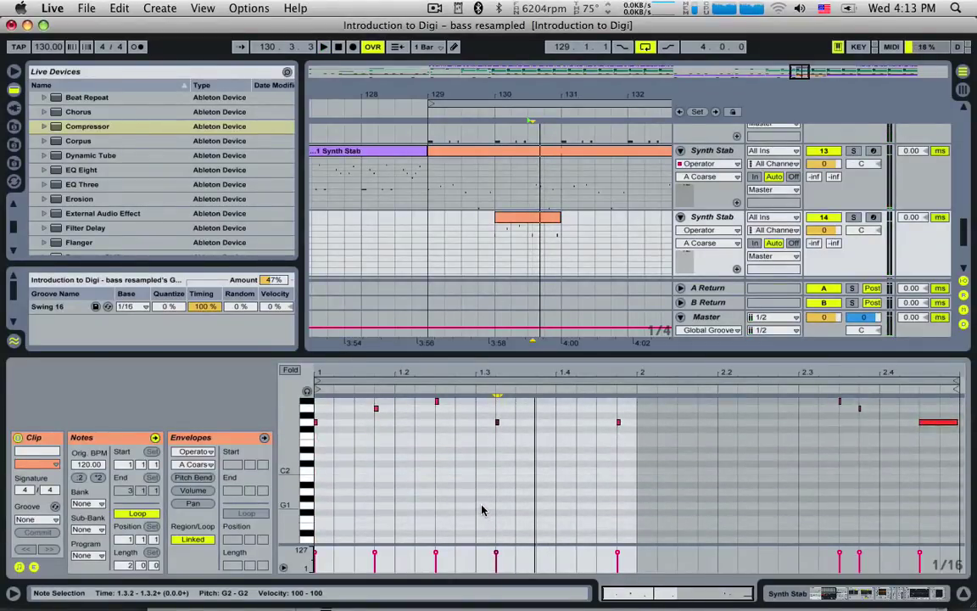
pyautogui.doubleClick(481, 506)
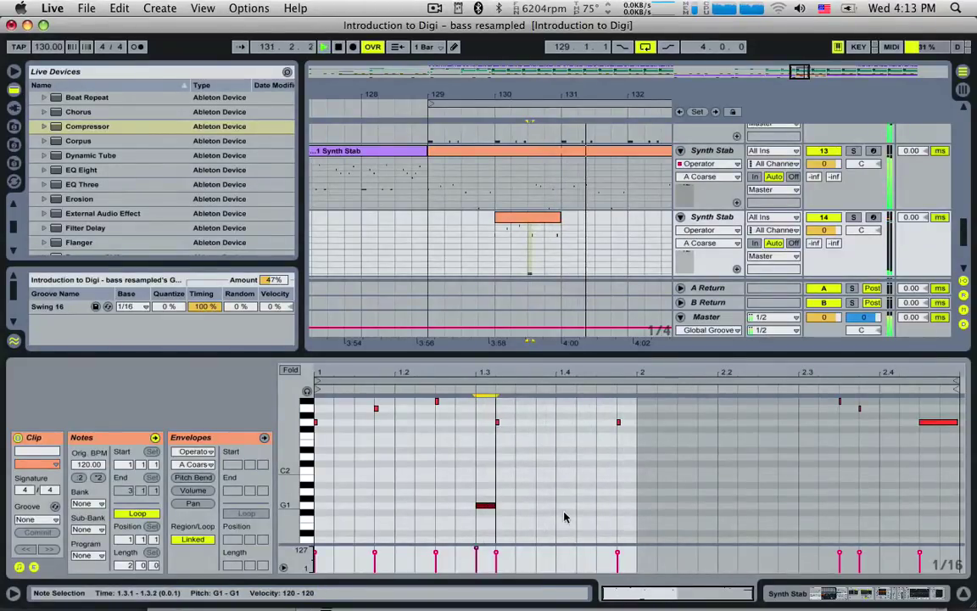
pyautogui.scroll(3, 542, 500)
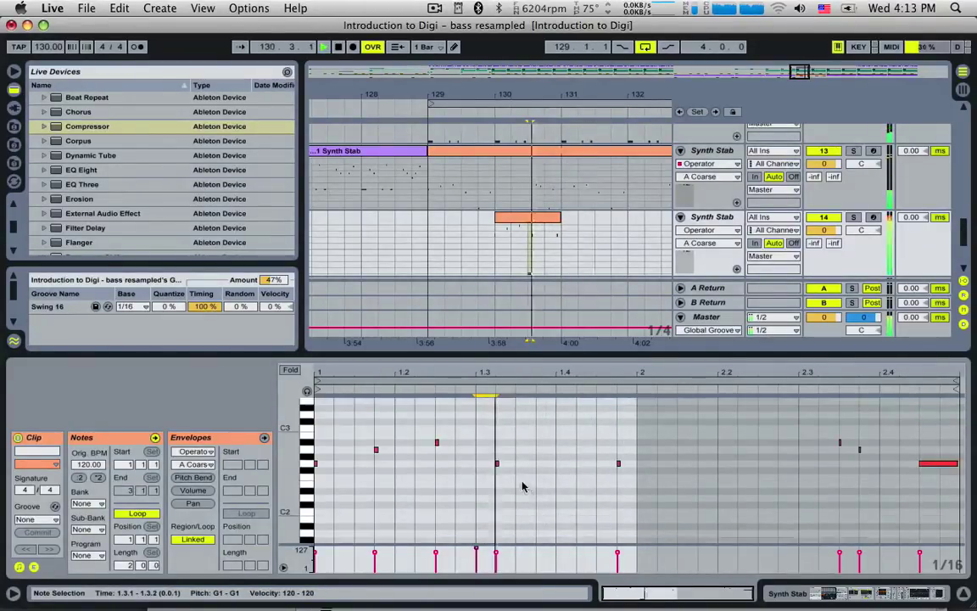
pyautogui.click(618, 465)
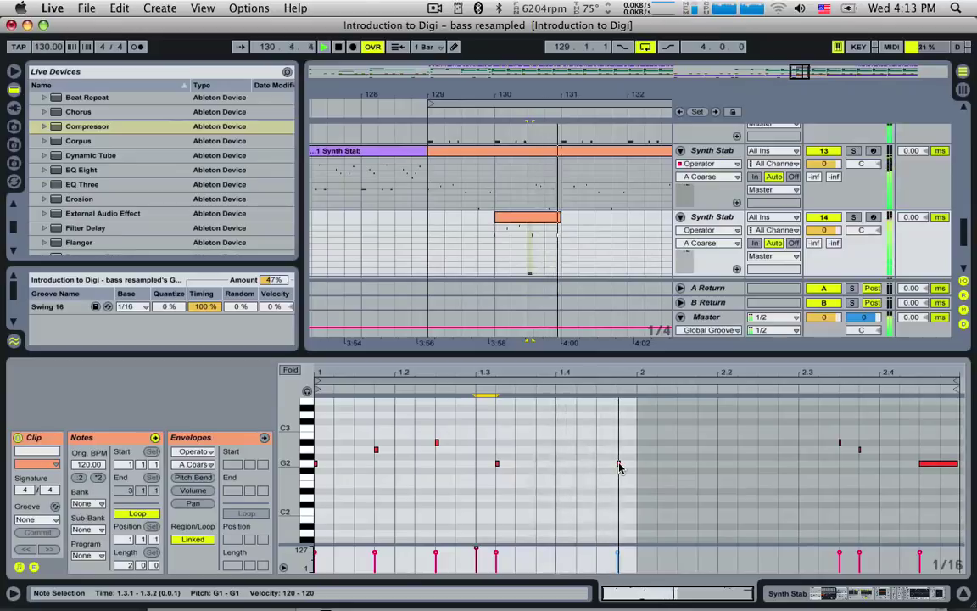
pyautogui.moveTo(619, 465); pyautogui.dragTo(599, 458)
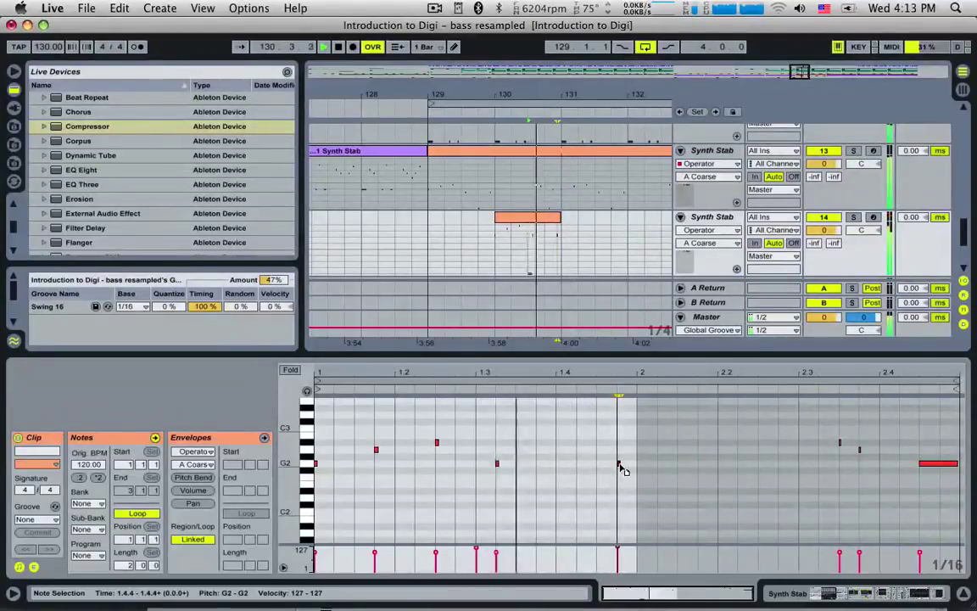
# - Shorten the G1 note at 1.3.1 in track 14's clip to a short stab and play from 130.3
pyautogui.click(501, 269)
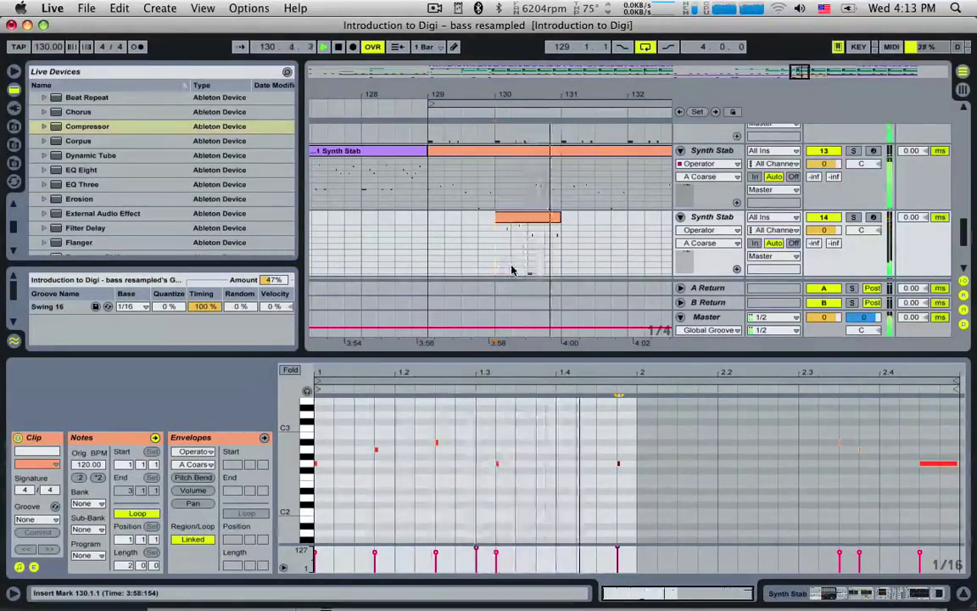
pyautogui.moveTo(527, 255); pyautogui.dragTo(544, 252)
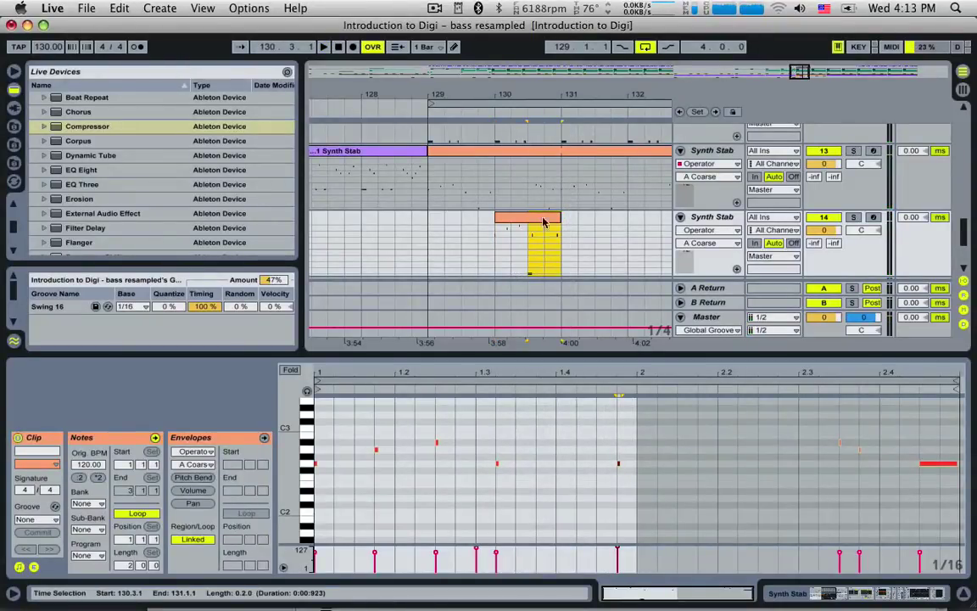
pyautogui.click(526, 192)
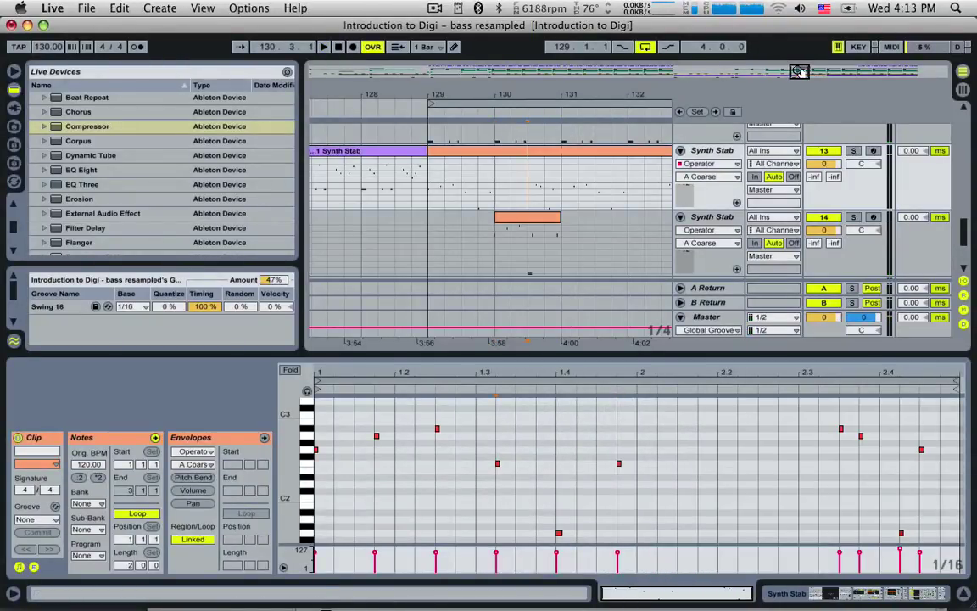
pyautogui.moveTo(799, 71); pyautogui.dragTo(800, 142)
pyautogui.scroll(-4, 497, 485)
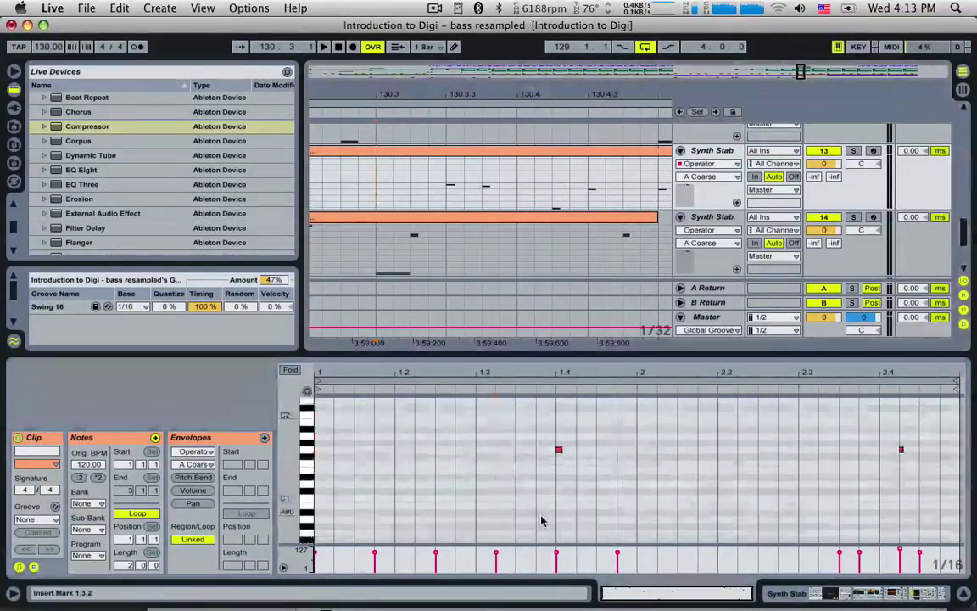
pyautogui.click(416, 222)
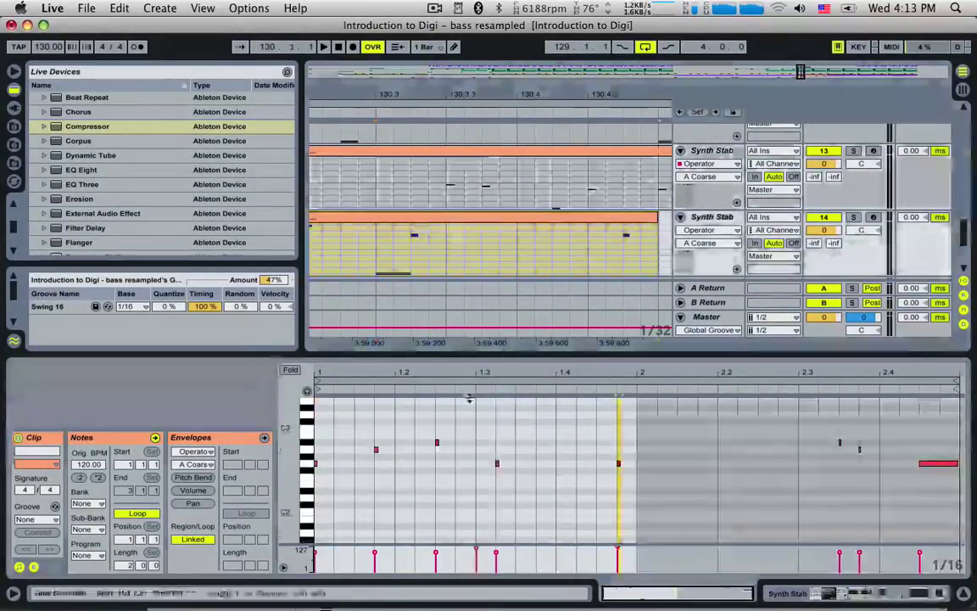
pyautogui.moveTo(493, 462); pyautogui.dragTo(478, 462)
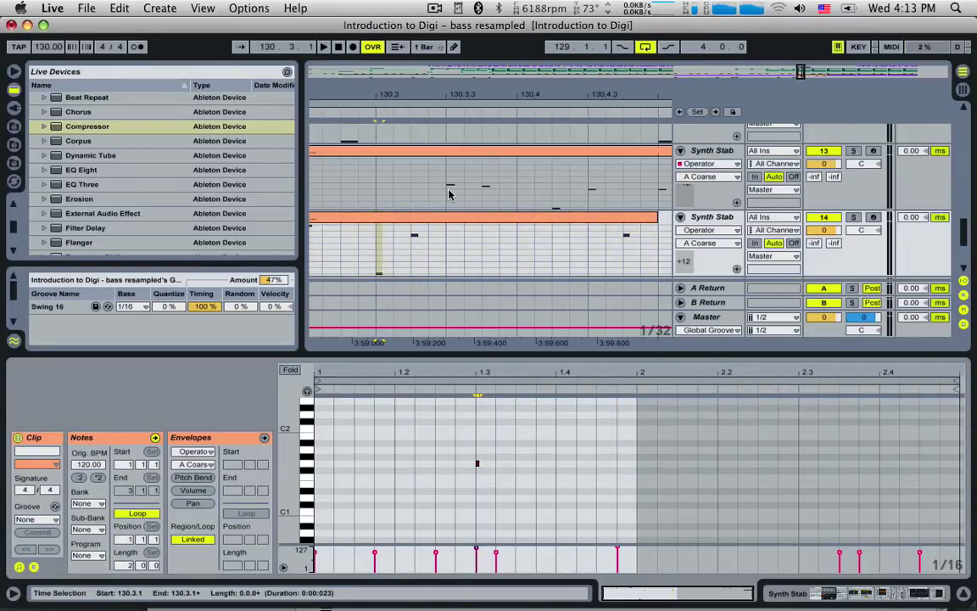
pyautogui.press('space')
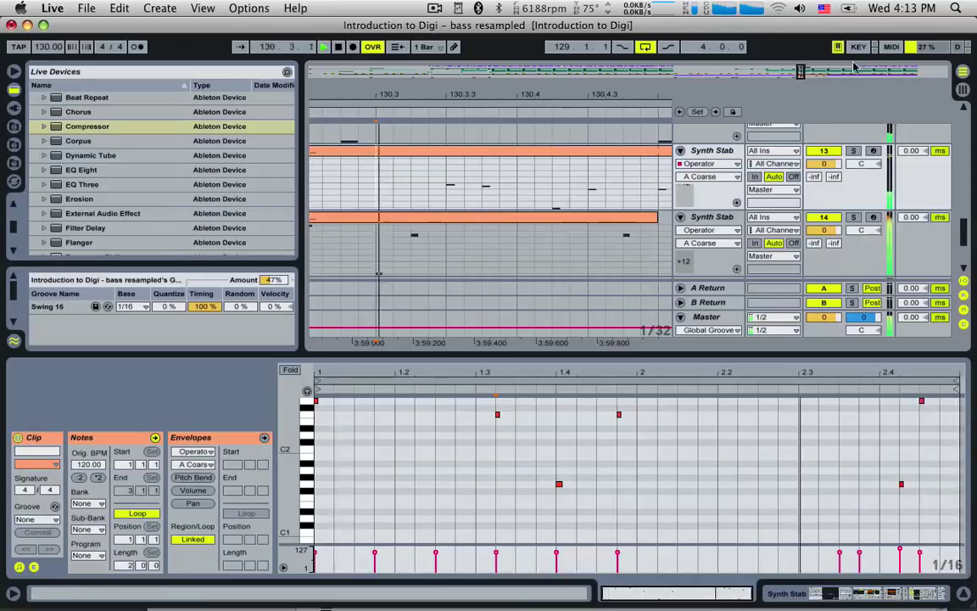
# - Copy track 14's Synth Stab clip from bar 130 to bar 132
pyautogui.moveTo(800, 73); pyautogui.dragTo(804, 71)
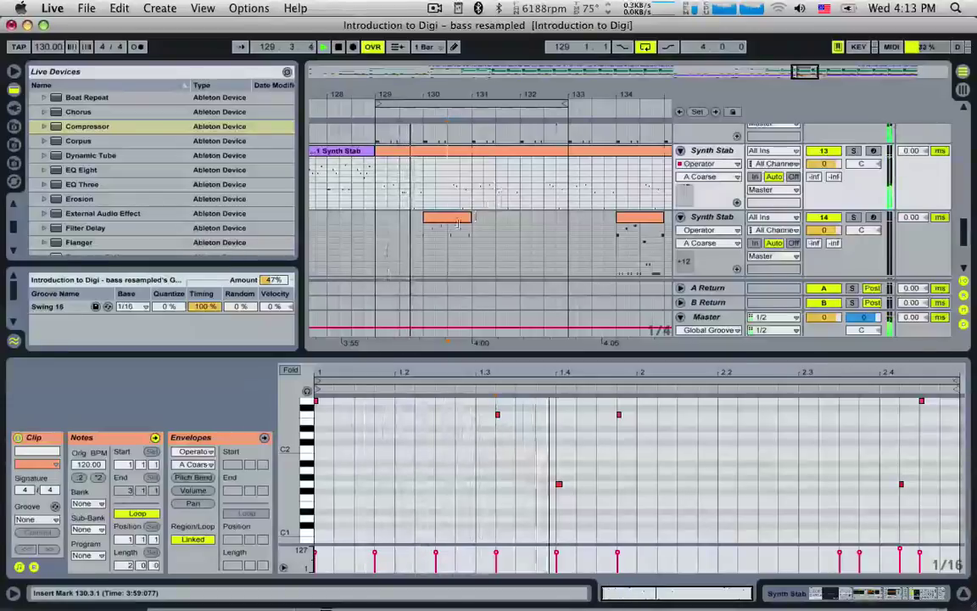
pyautogui.moveTo(446, 222); pyautogui.dragTo(521, 239)
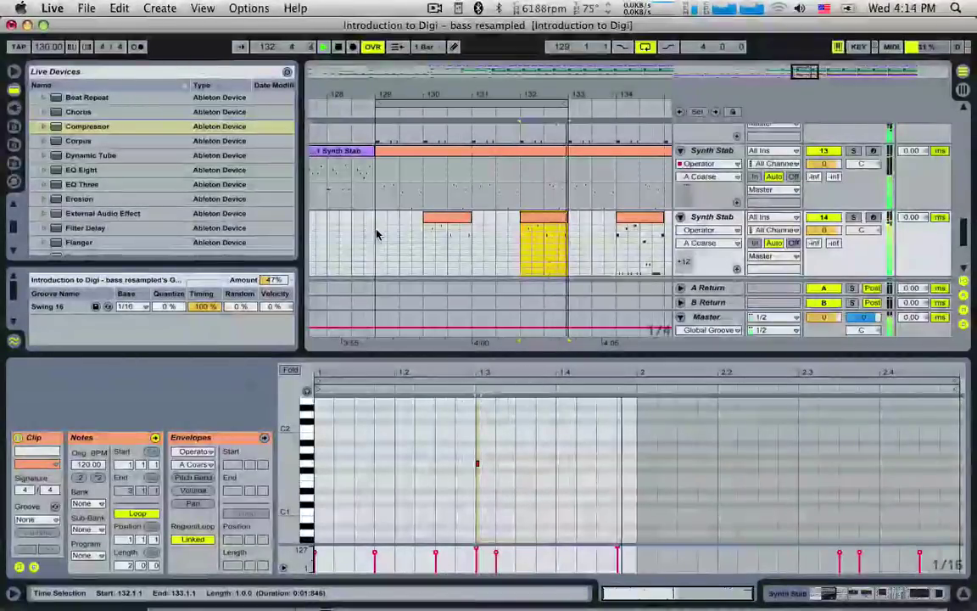
pyautogui.click(452, 236)
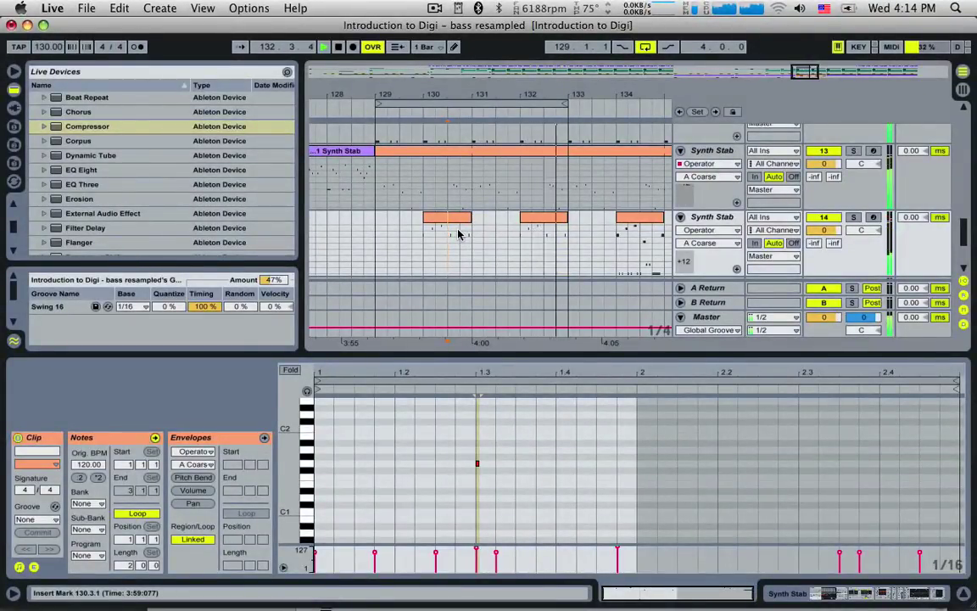
# - Set the L+R delay line volume of track 13's Filter Delay to -inf dB and play from 132.3
pyautogui.click(535, 201)
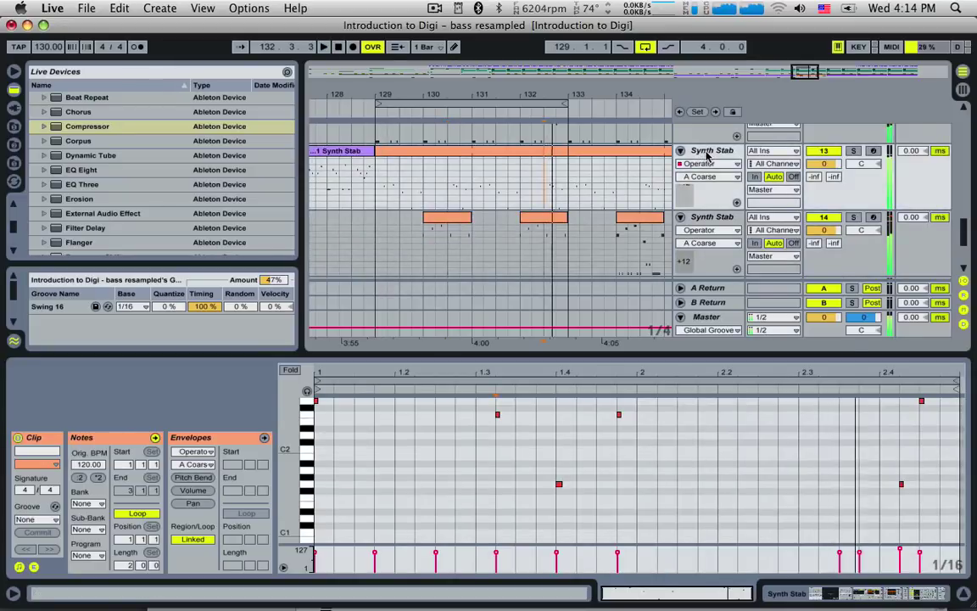
pyautogui.click(707, 156)
pyautogui.moveTo(823, 590); pyautogui.dragTo(934, 596)
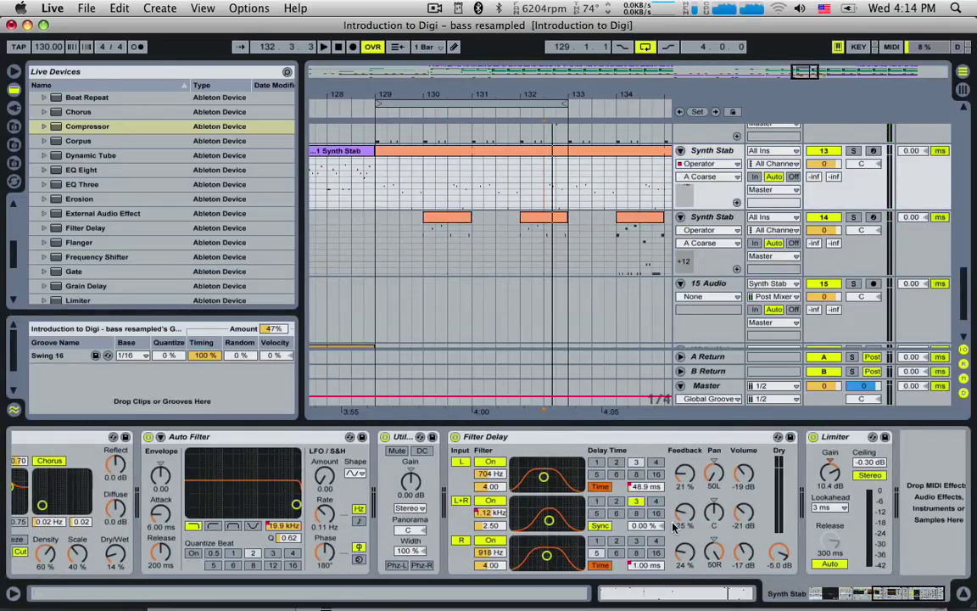
pyautogui.click(743, 518)
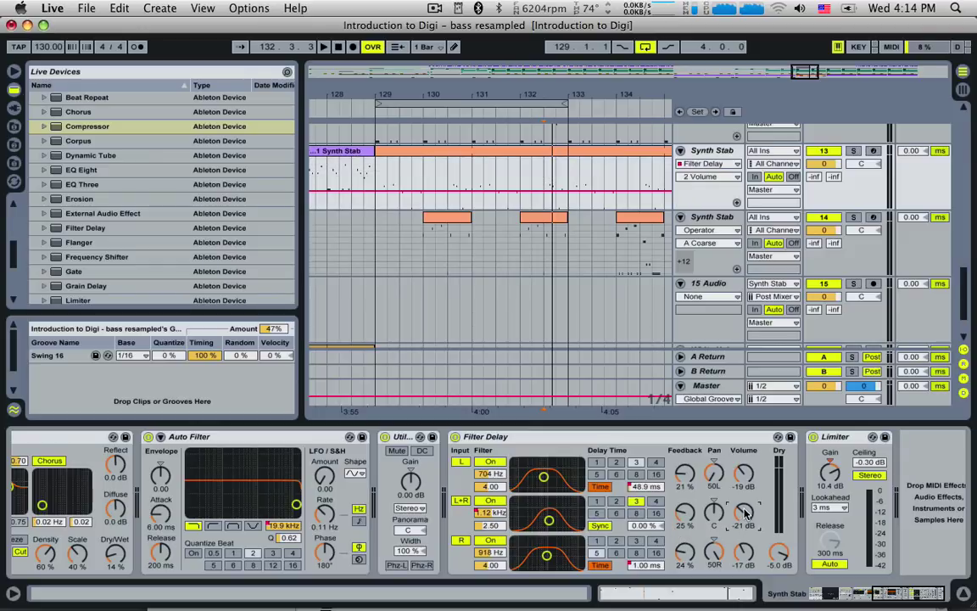
pyautogui.moveTo(744, 513); pyautogui.dragTo(745, 570)
pyautogui.press('space')
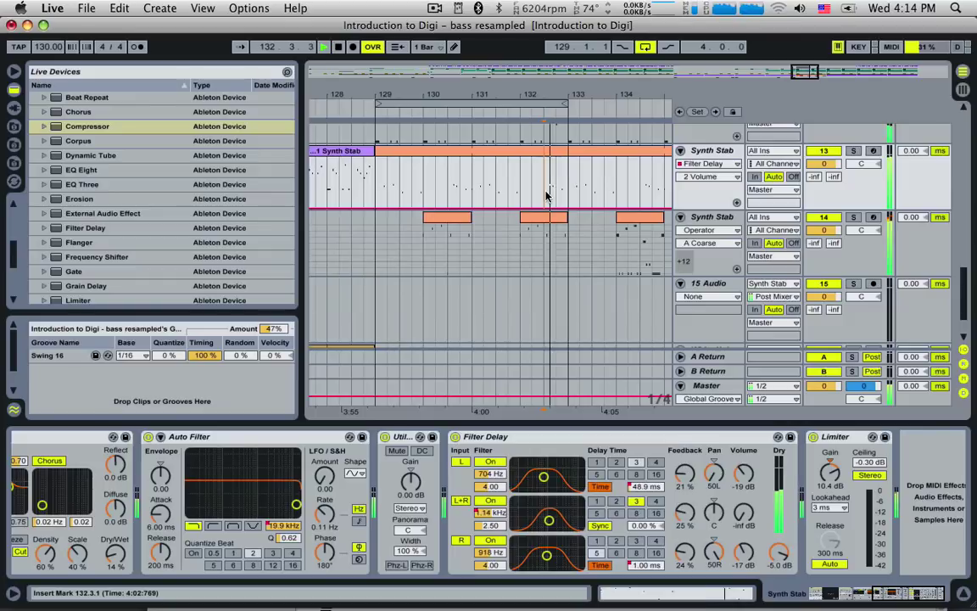
# - Listen to Synth Stab tracks 13 and 14 soloed, and compare them in the full mix from bar 132
pyautogui.click(639, 486)
pyautogui.click(853, 151)
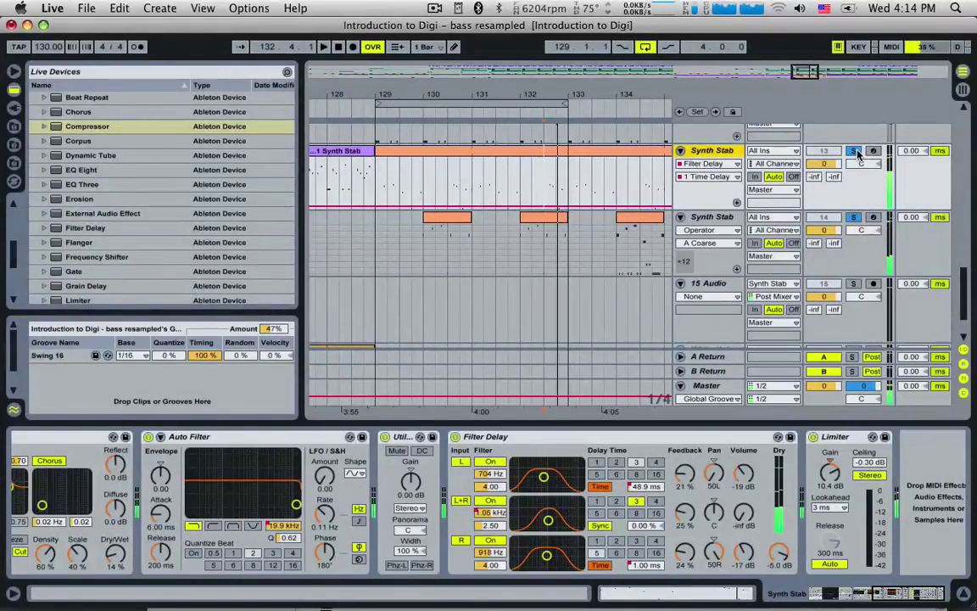
pyautogui.scroll(4, 576, 199)
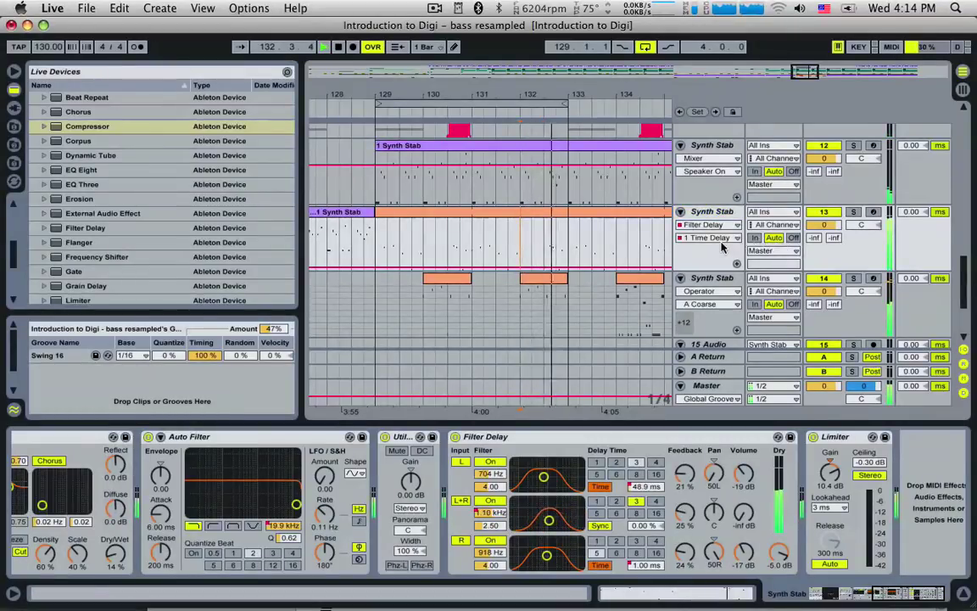
pyautogui.press('space')
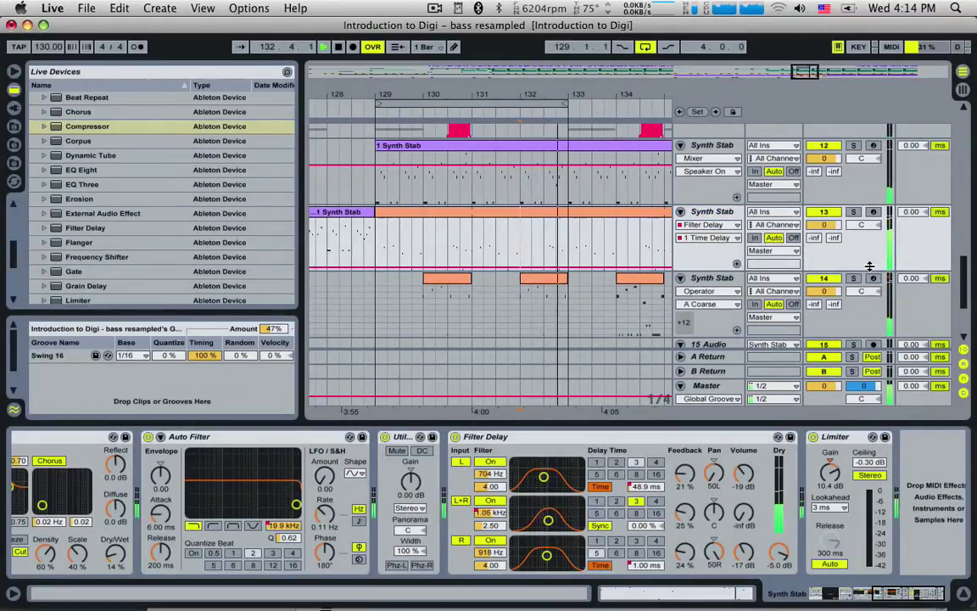
pyautogui.press('space')
pyautogui.press('space')
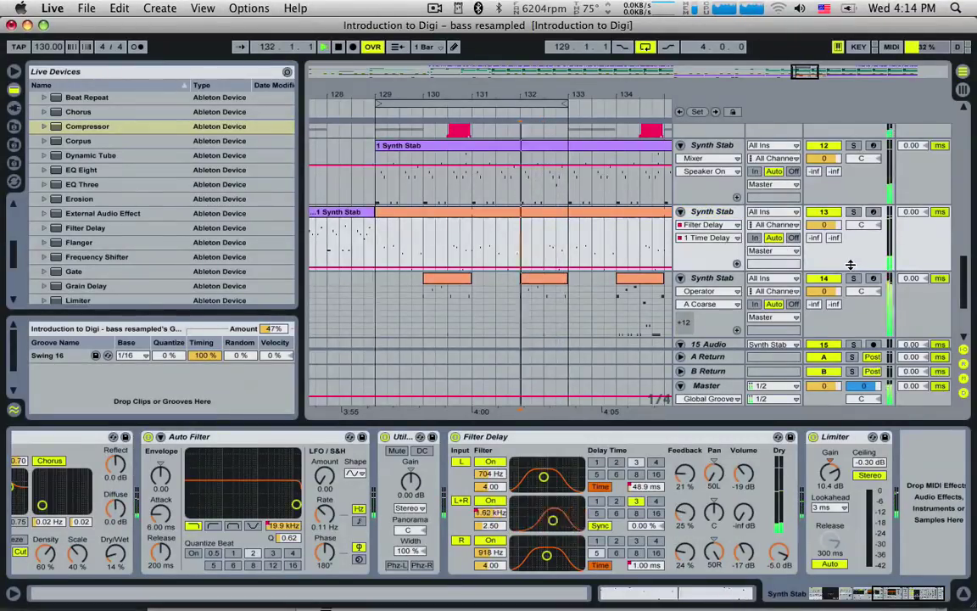
# - Deactivate Synth Stab track 13, stop playback and return to the bass tracks
pyautogui.click(824, 211)
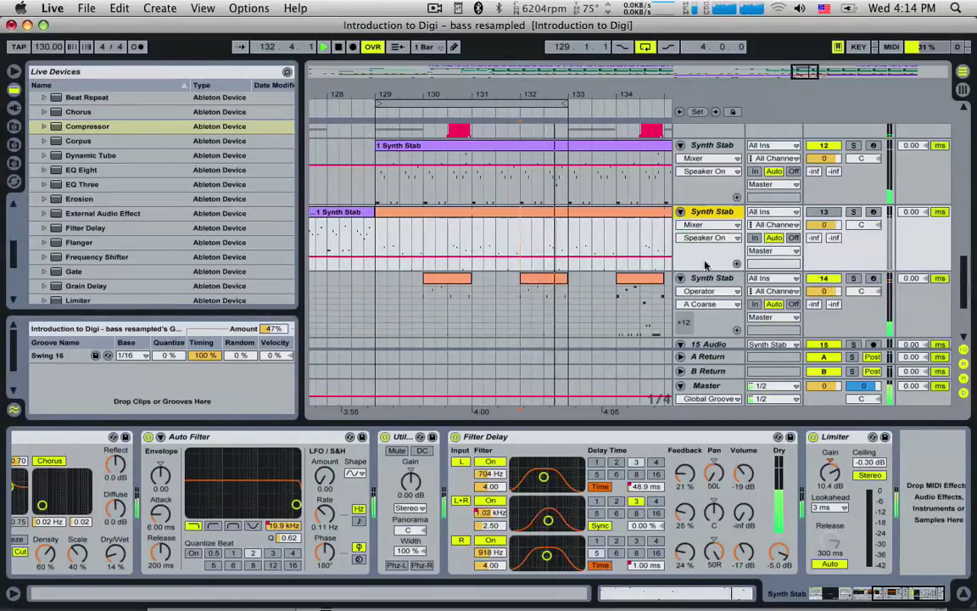
pyautogui.press('space')
pyautogui.click(531, 231)
pyautogui.click(541, 233)
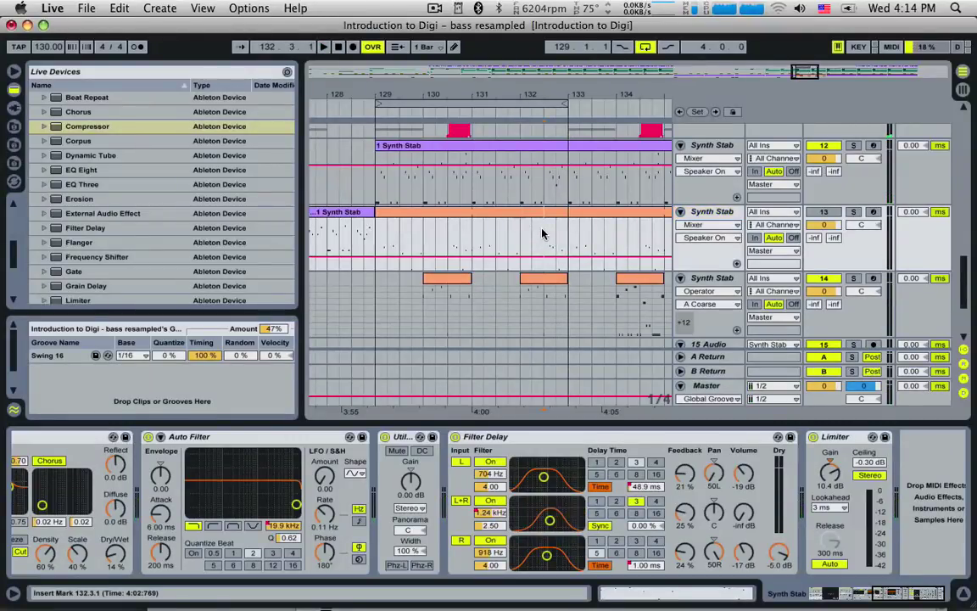
pyautogui.scroll(10, 547, 236)
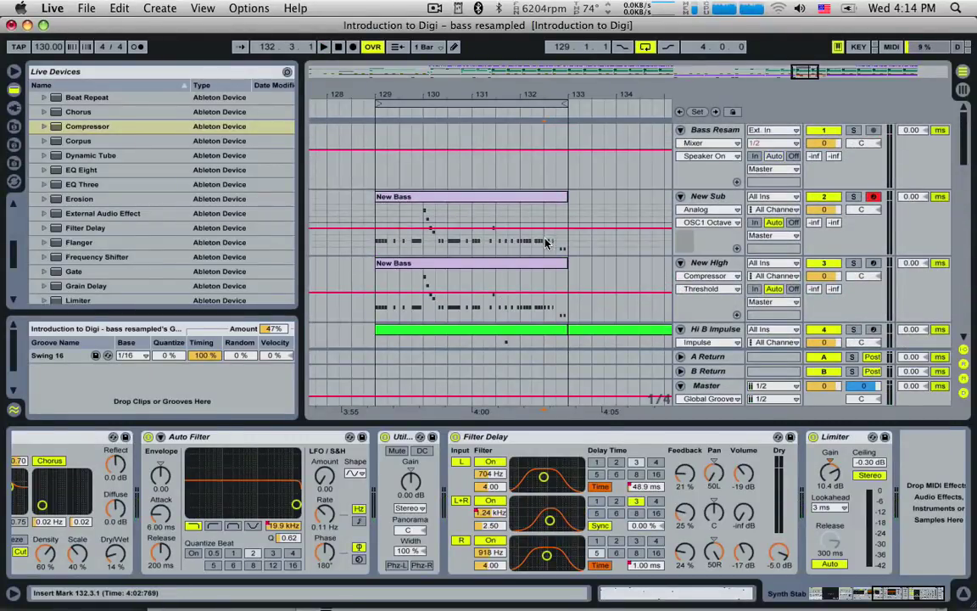
# - Play the soloed New Sub and New High bass tracks from 132.3
pyautogui.click(547, 243)
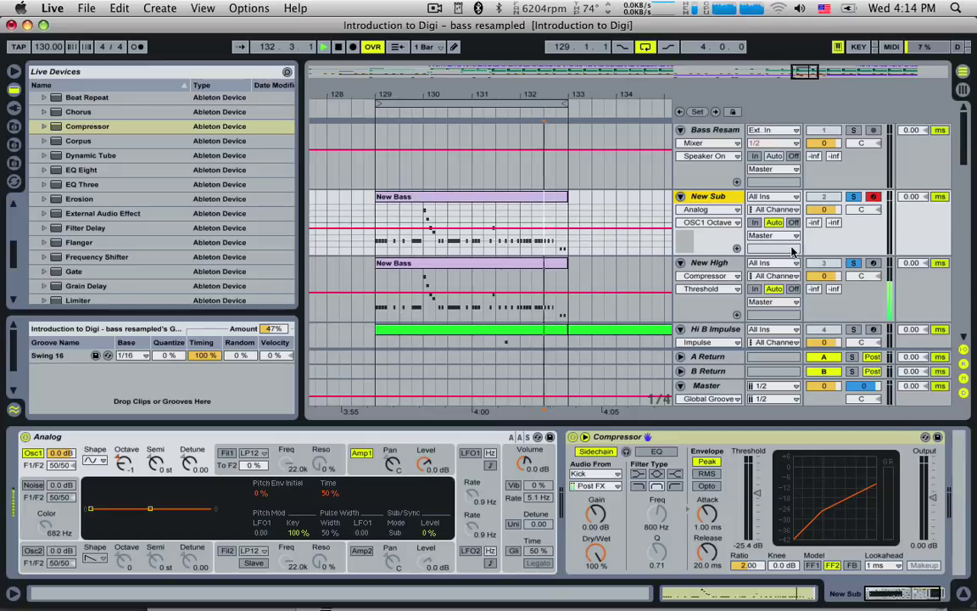
pyautogui.press('space')
pyautogui.scroll(-2, 577, 297)
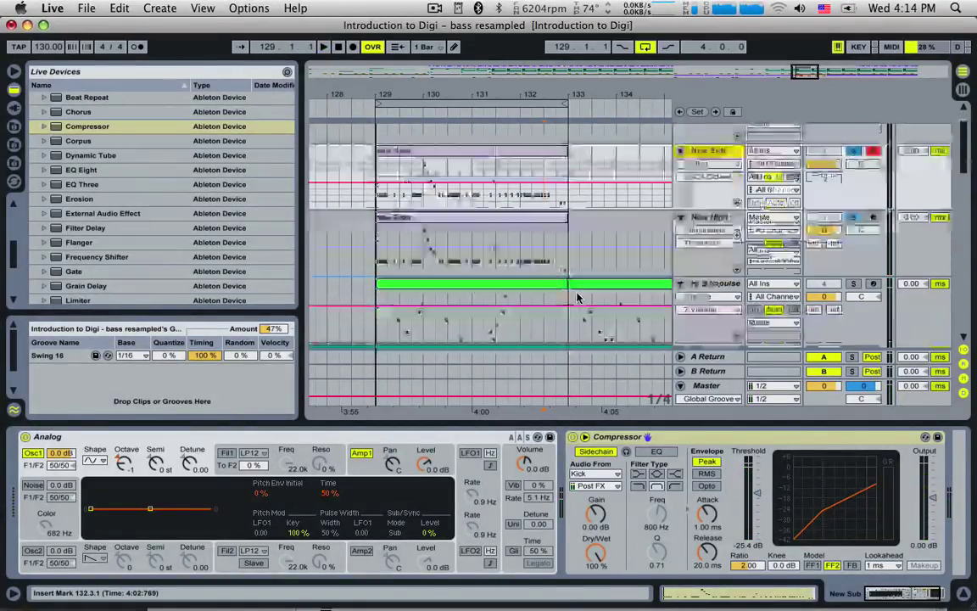
# - Reactivate Synth Stab track 13 and solo it together with Synth Stab track 14 for the section from 132.3 to 133
pyautogui.scroll(-10, 577, 297)
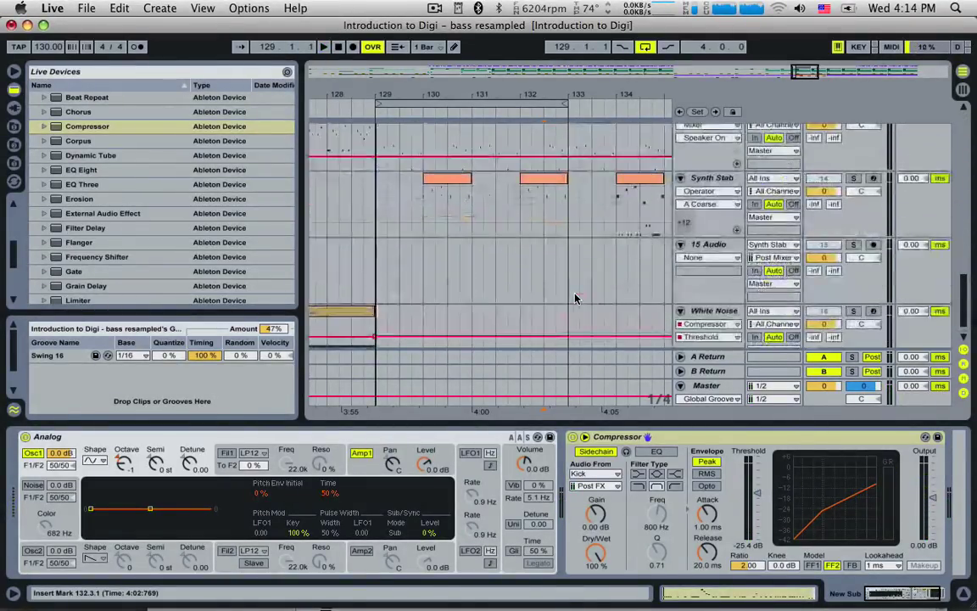
pyautogui.scroll(5, 517, 263)
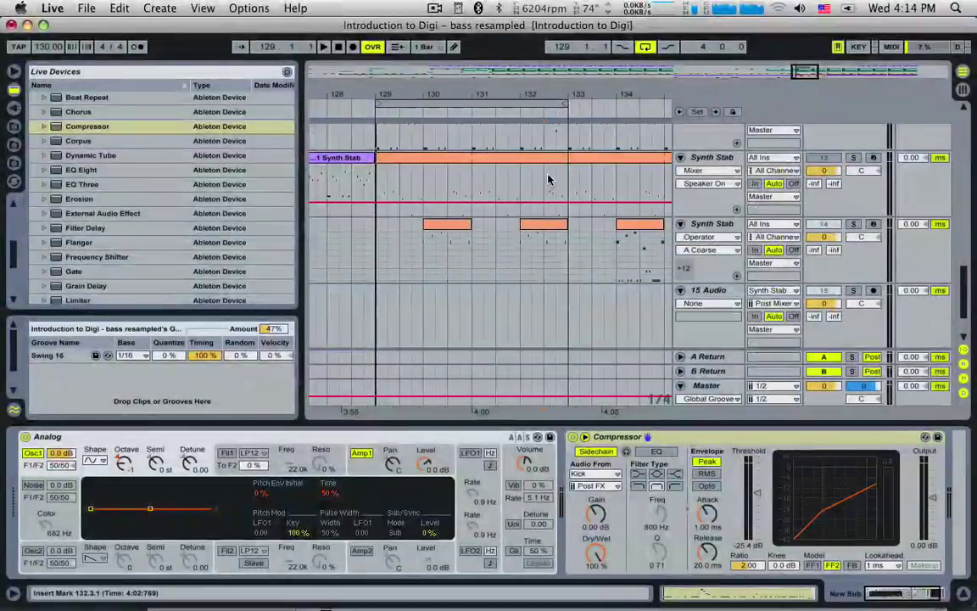
pyautogui.click(547, 179)
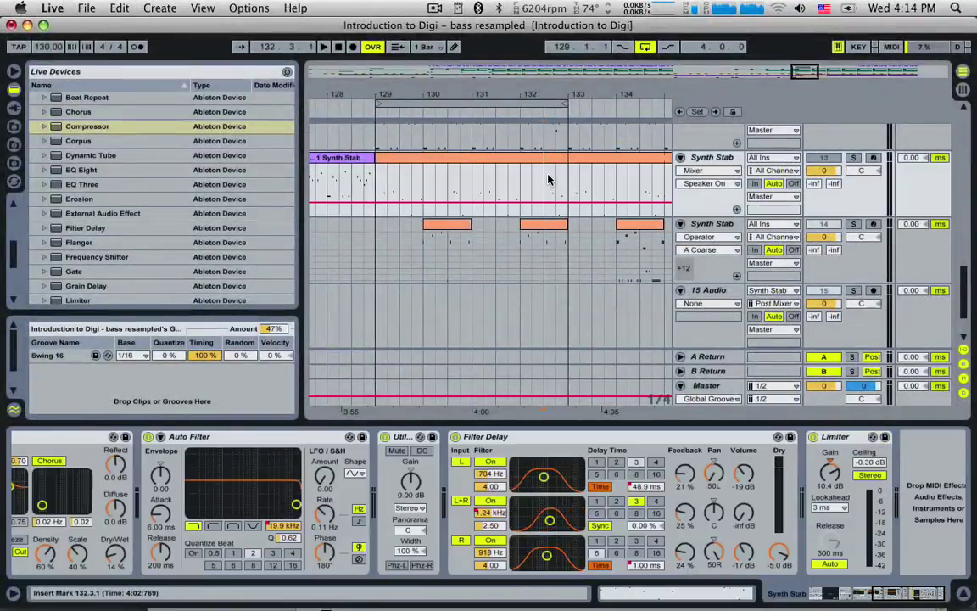
pyautogui.press('space')
pyautogui.press('space')
pyautogui.click(833, 158)
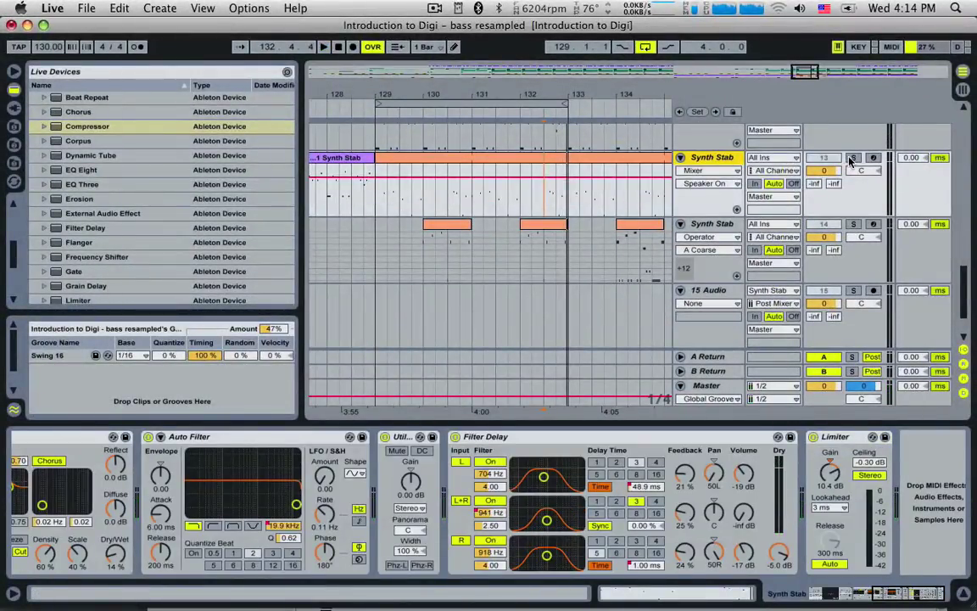
pyautogui.click(570, 171)
pyautogui.moveTo(547, 197); pyautogui.dragTo(568, 202)
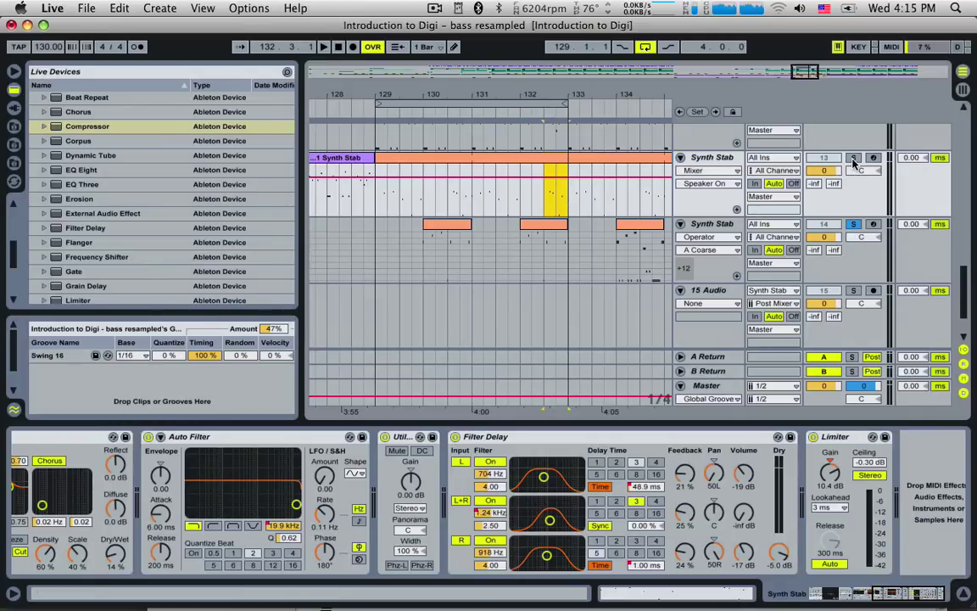
# - Open track 14's Synth Stab clip at bar 132 and turn on the triplet grid for its notes
pyautogui.click(547, 237)
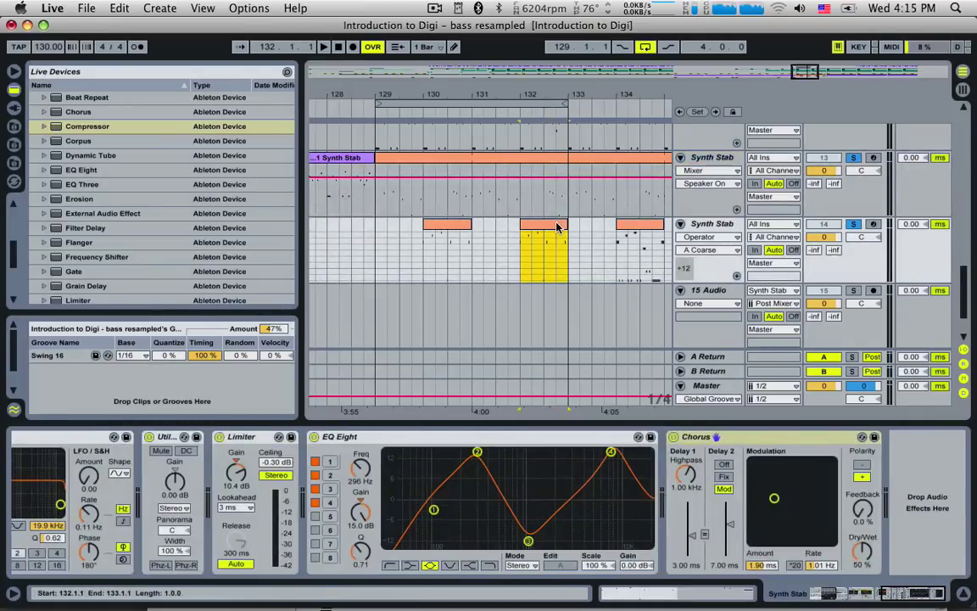
pyautogui.doubleClick(545, 243)
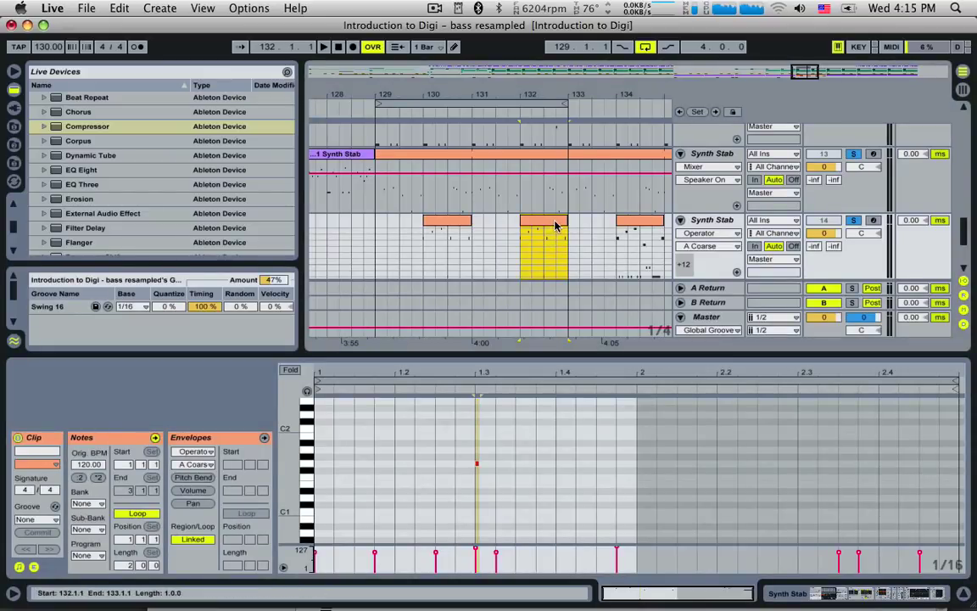
pyautogui.click(530, 444)
pyautogui.moveTo(551, 451); pyautogui.dragTo(623, 454)
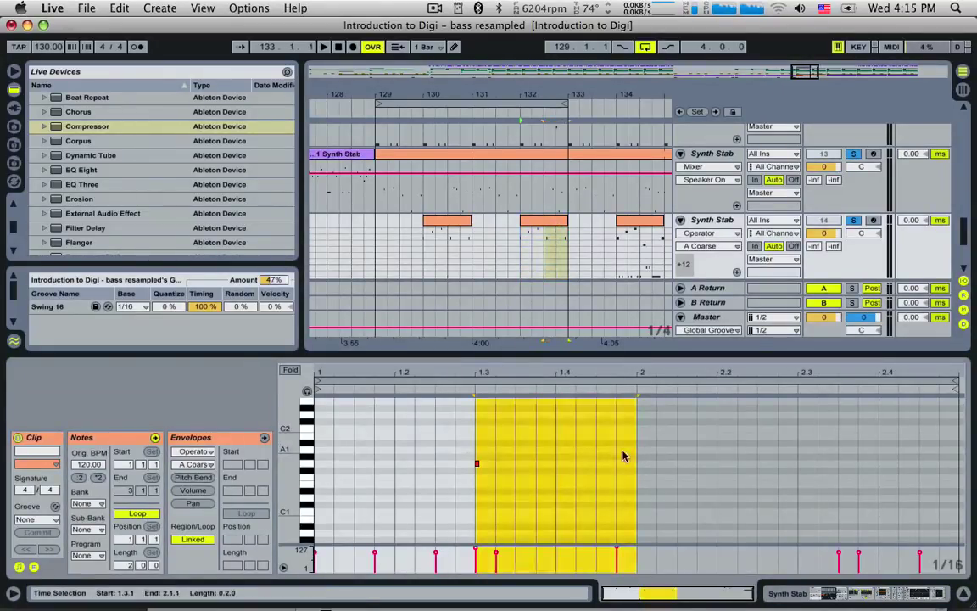
pyautogui.rightClick(551, 440)
pyautogui.click(596, 404)
# - Try the fixed 1/8 and adaptive Medium triplet grids in the clip, and return to the Narrow grid
pyautogui.click(535, 464)
pyautogui.rightClick(535, 463)
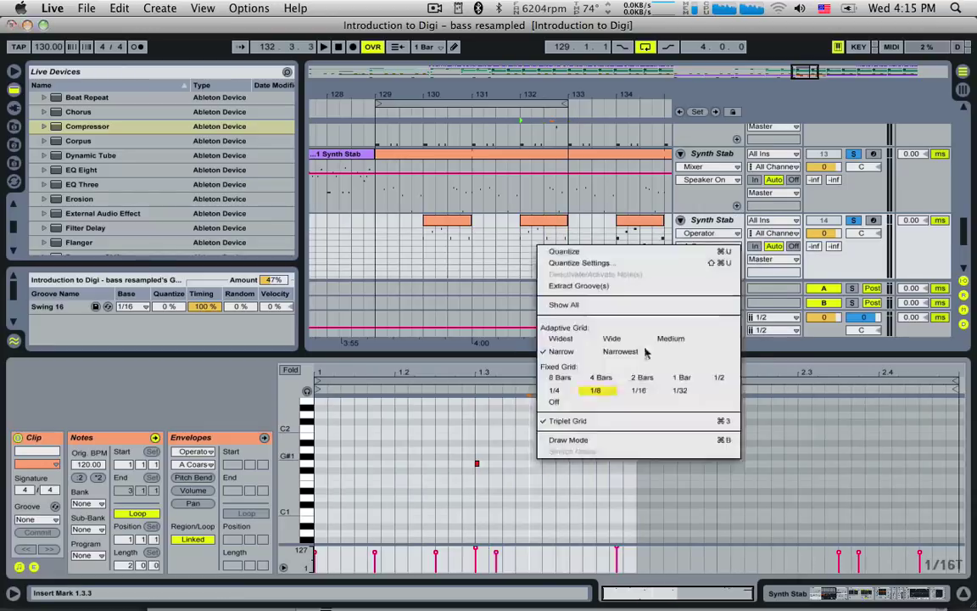
pyautogui.click(596, 390)
pyautogui.rightClick(595, 416)
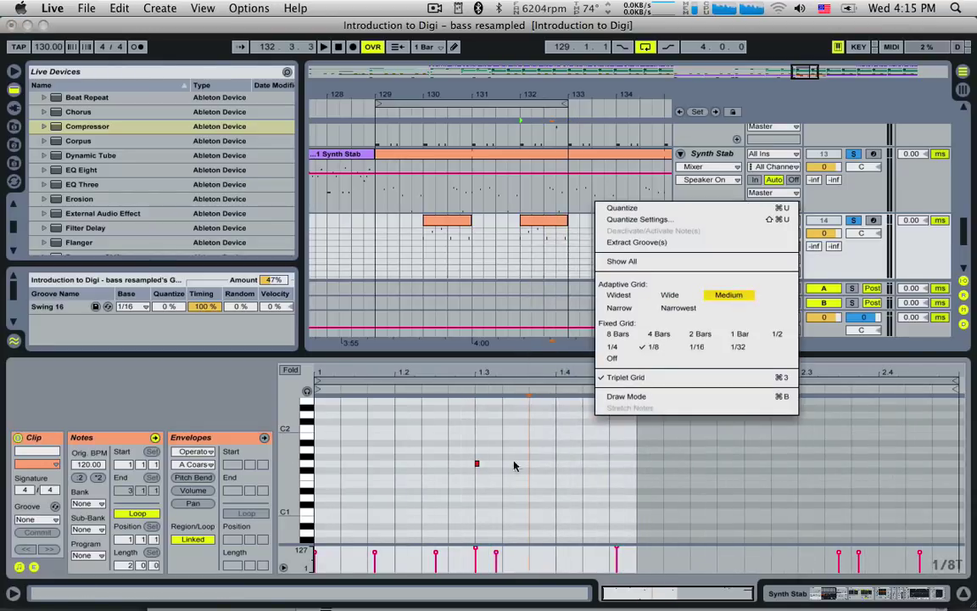
pyautogui.click(728, 295)
pyautogui.scroll(3, 509, 482)
pyautogui.scroll(-1, 512, 482)
pyautogui.rightClick(530, 472)
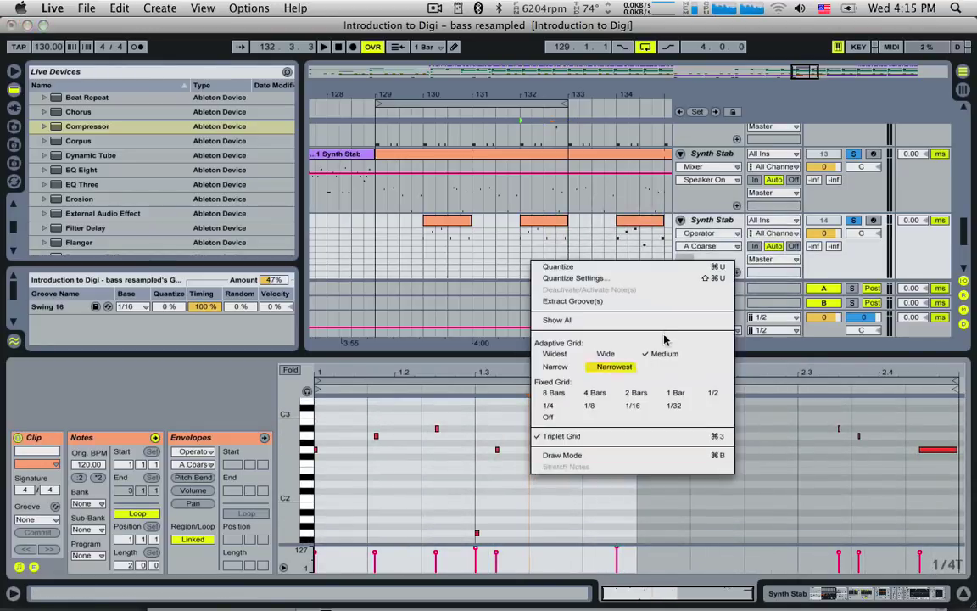
pyautogui.click(586, 366)
# - Shift the G2 note after beat 1.3 slightly later and the G2 note before bar 2 slightly earlier, onto the triplet grid
pyautogui.scroll(-1, 518, 436)
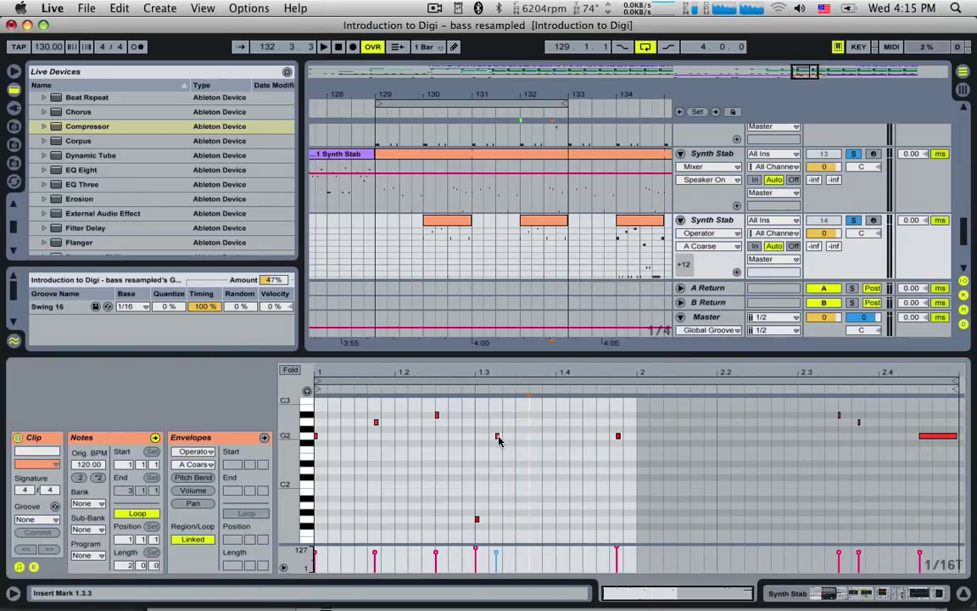
pyautogui.moveTo(501, 437); pyautogui.dragTo(505, 436)
pyautogui.press('space')
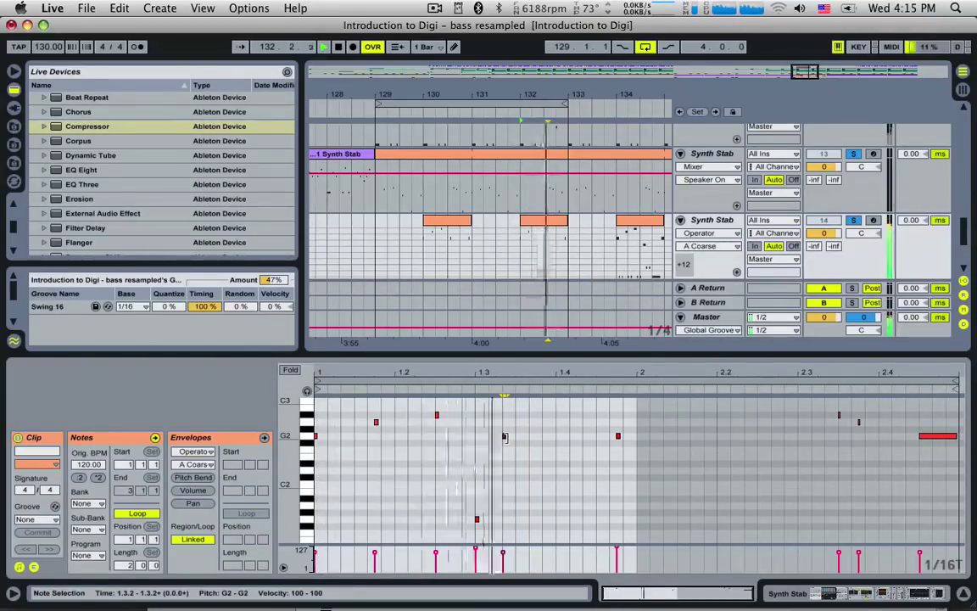
pyautogui.moveTo(622, 437); pyautogui.dragTo(616, 441)
pyautogui.press('space')
# - Split track 13's Synth Stab clip at 132.3 and 133.1 to isolate the last half bar
pyautogui.click(561, 178)
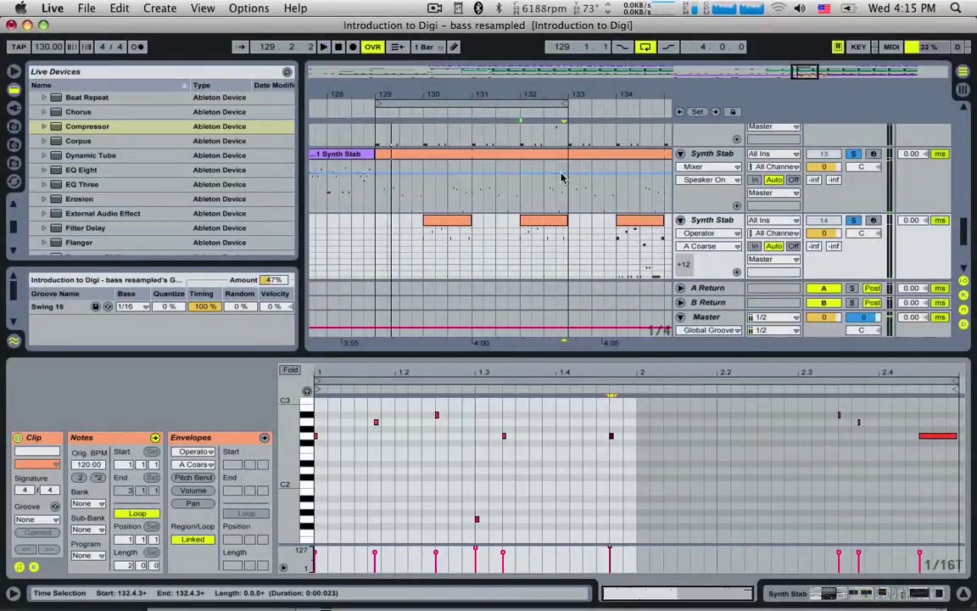
pyautogui.click(543, 195)
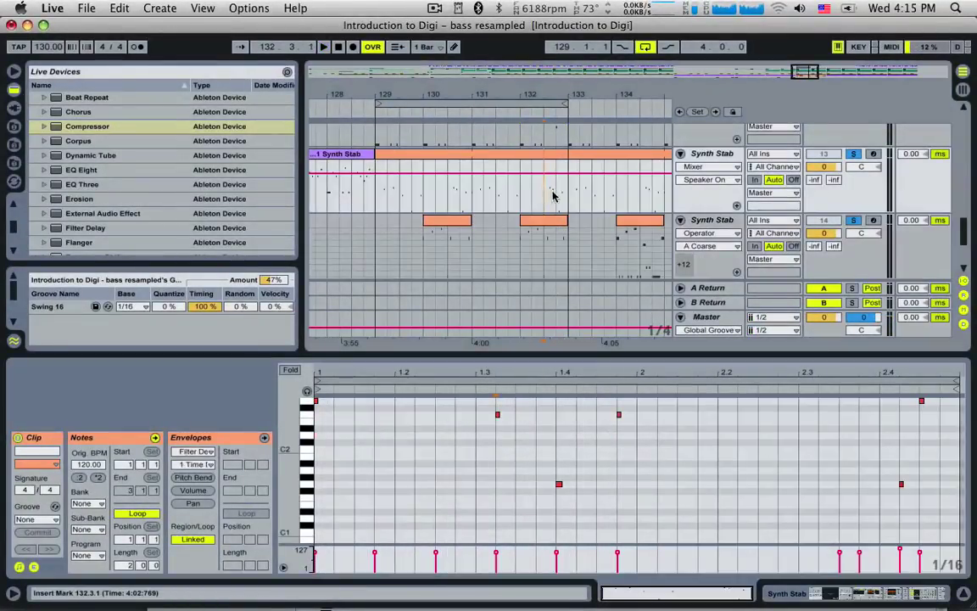
pyautogui.moveTo(552, 196); pyautogui.dragTo(564, 197)
pyautogui.press('super+e')
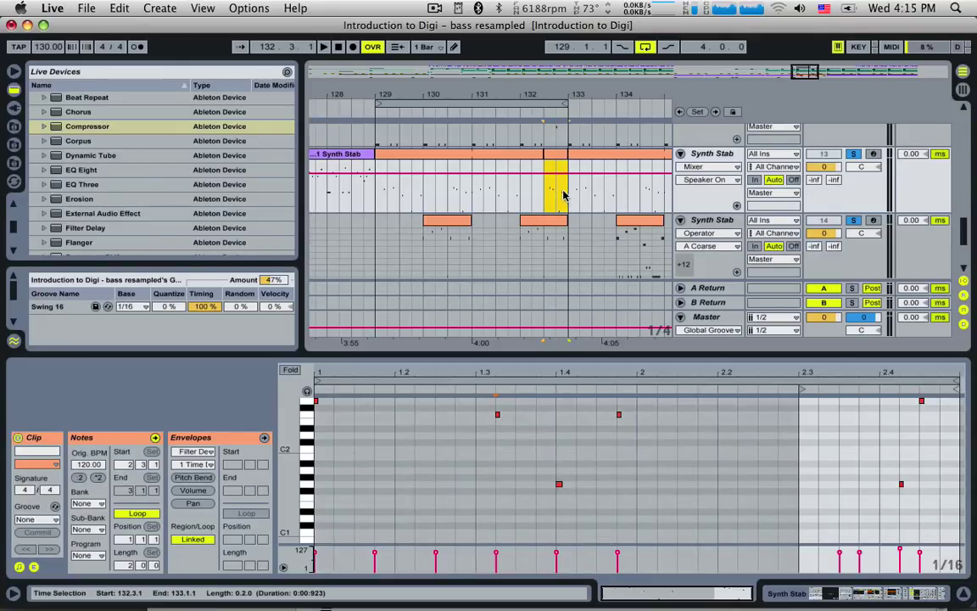
# - Turn on the triplet grid for the half-bar clip and move its A2 note to 2.3.4, keeping the A#2 note at 2.3.3
pyautogui.doubleClick(555, 158)
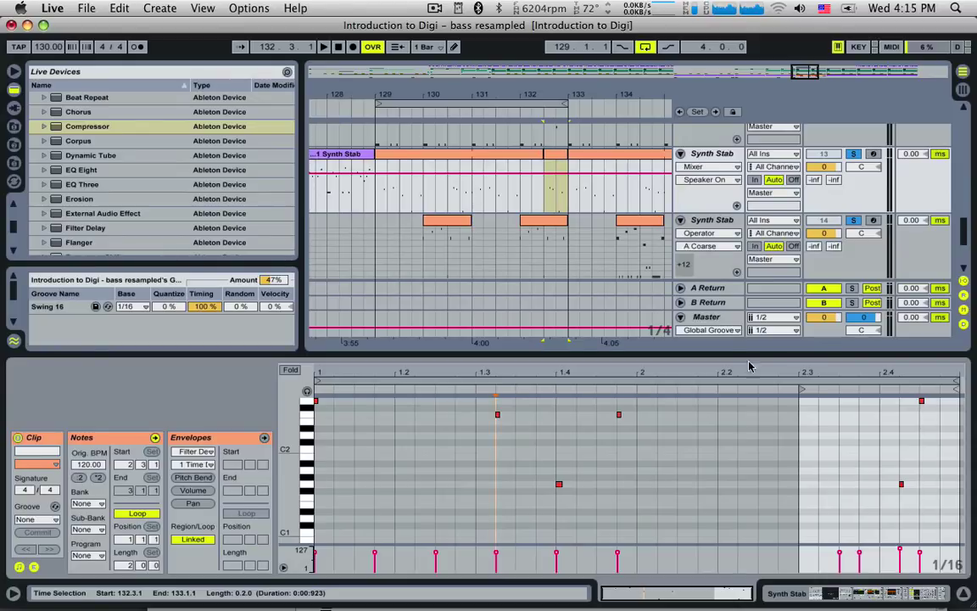
pyautogui.rightClick(880, 474)
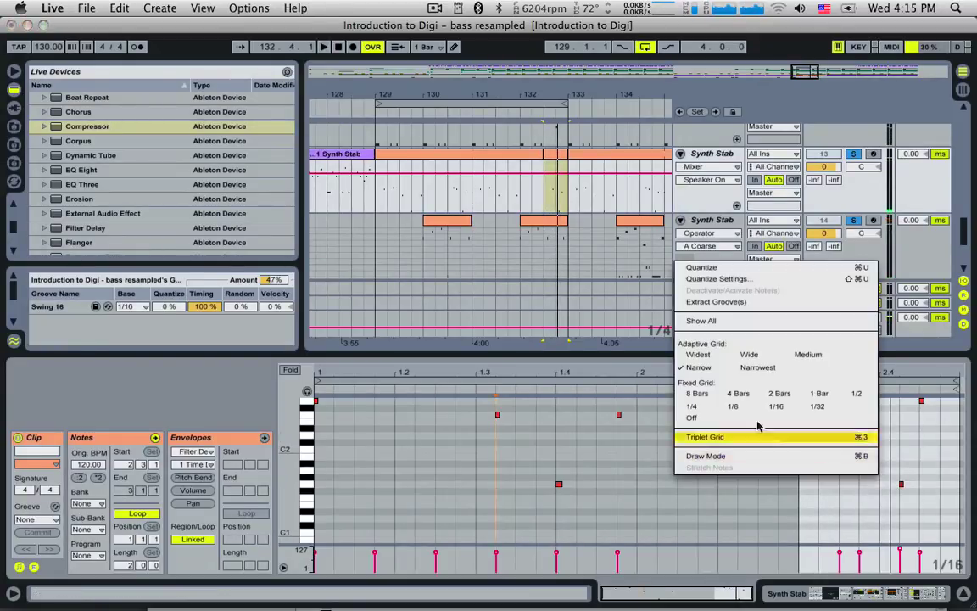
pyautogui.click(704, 437)
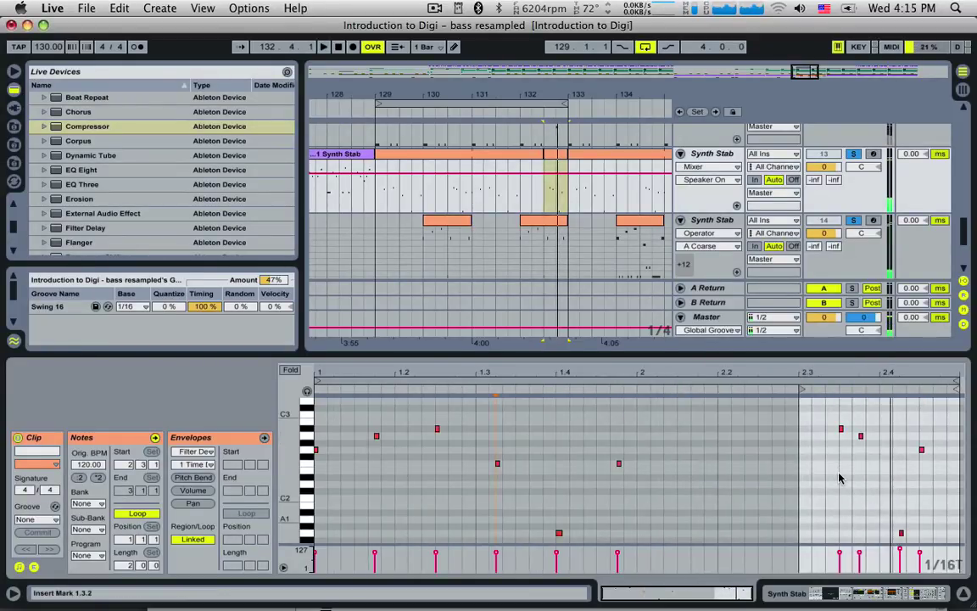
pyautogui.scroll(4, 840, 477)
pyautogui.moveTo(841, 457)
pyautogui.mouseDown()
pyautogui.moveTo(853, 460)
pyautogui.moveTo(829, 458)
pyautogui.mouseUp()
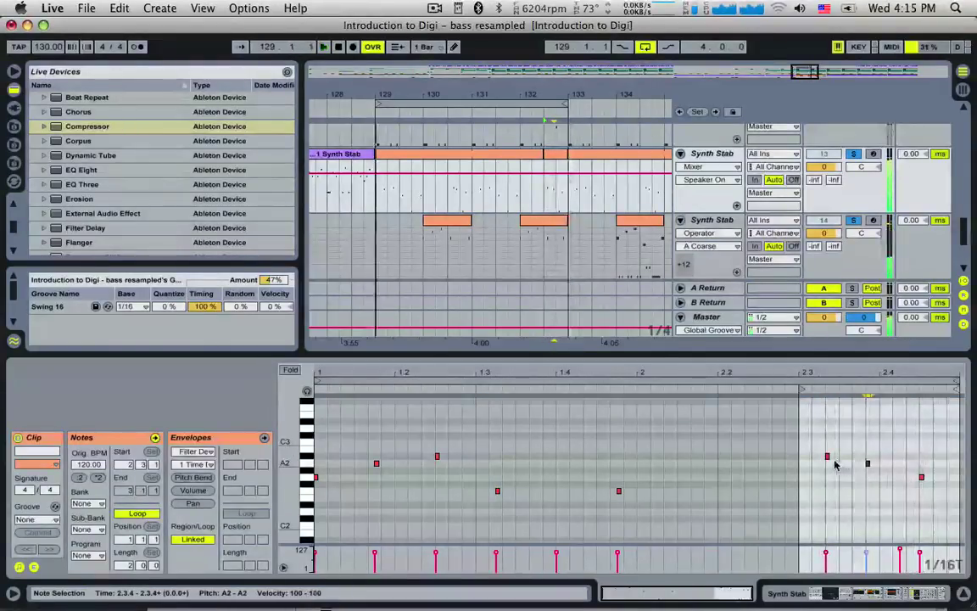
pyautogui.moveTo(827, 456); pyautogui.dragTo(842, 459)
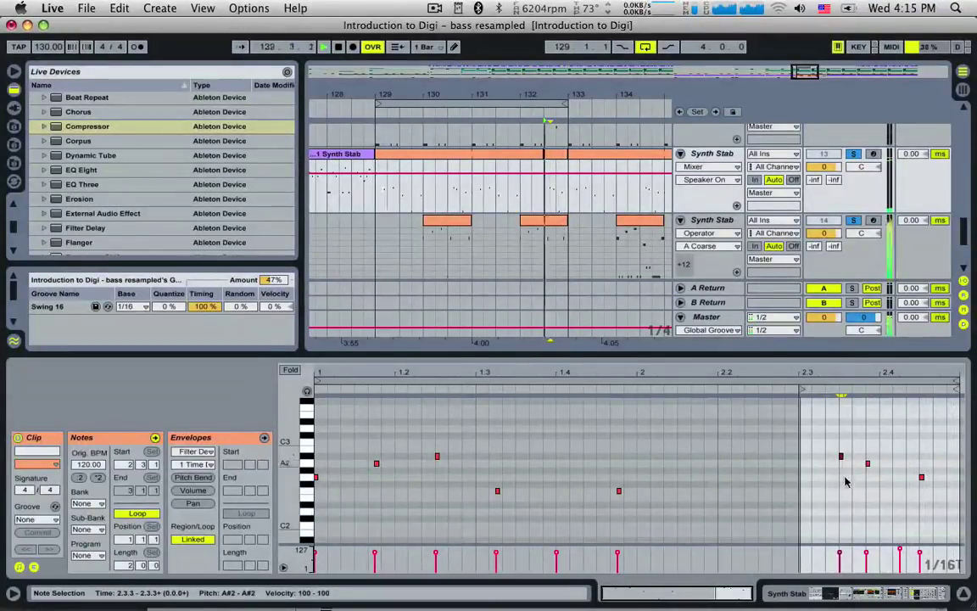
# - Try the Medium triplet grid in track 13's half-bar clip, and return to the Narrow grid
pyautogui.rightClick(845, 481)
pyautogui.click(782, 364)
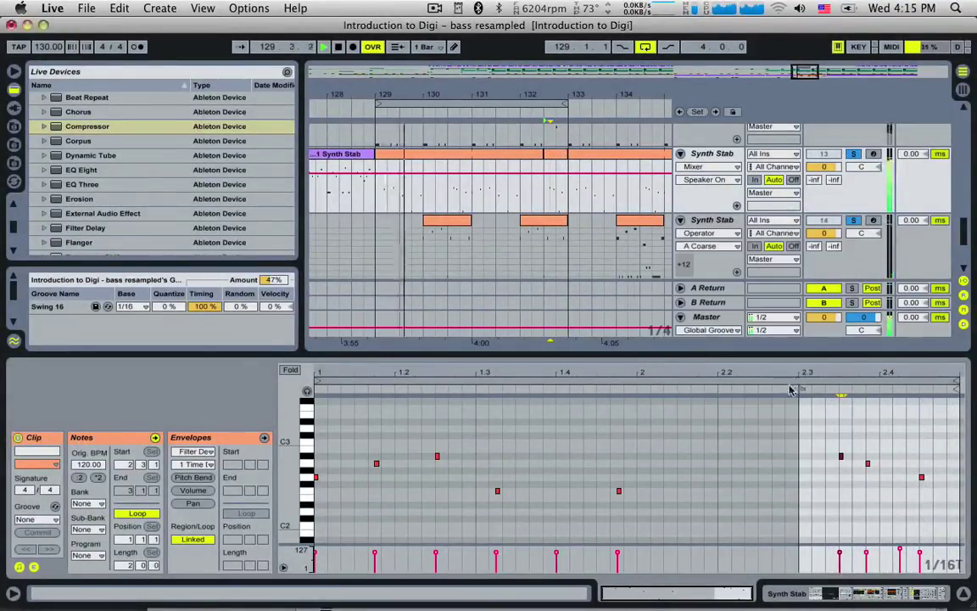
pyautogui.rightClick(789, 389)
pyautogui.click(772, 323)
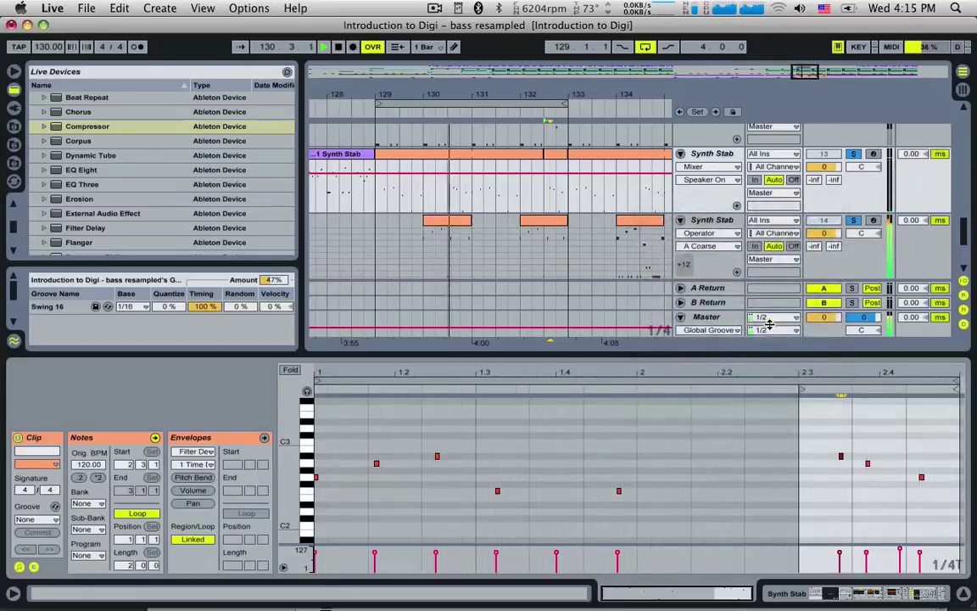
pyautogui.rightClick(831, 464)
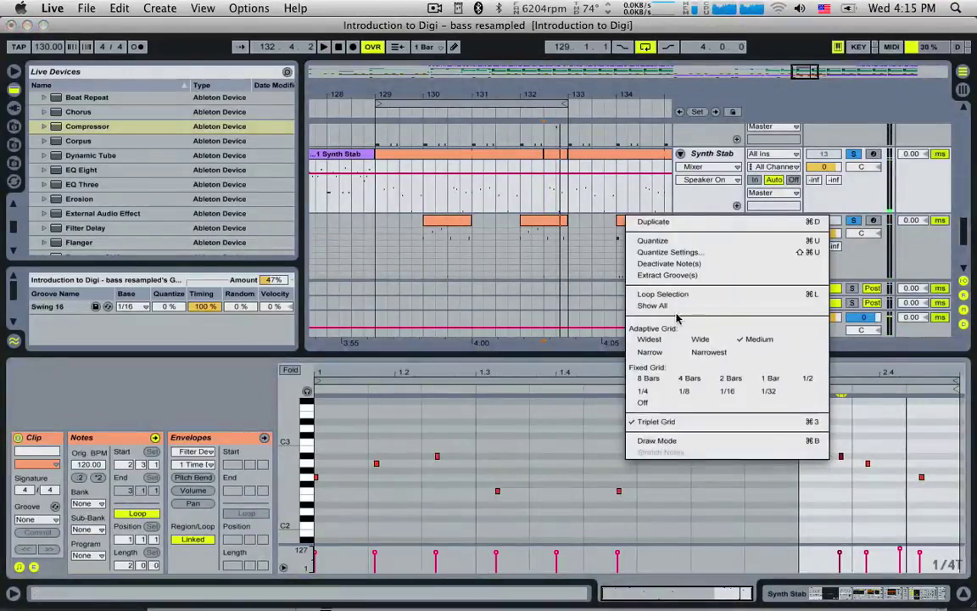
pyautogui.click(642, 353)
# - Shift the G1 and G2 notes in the half-bar clip's last beat along the triplet grid during playback, and delete the G2 note
pyautogui.press('space')
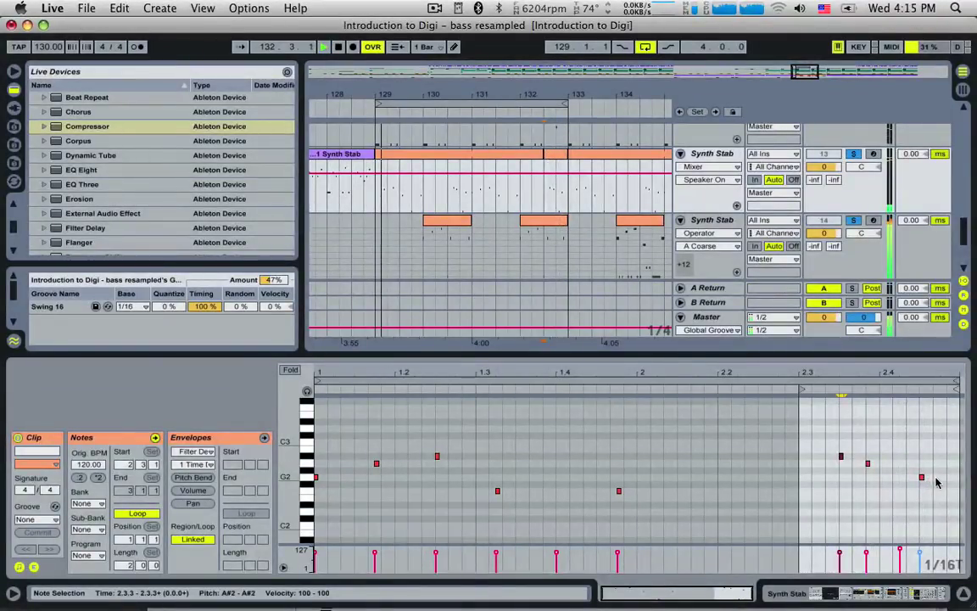
pyautogui.moveTo(922, 477)
pyautogui.mouseDown()
pyautogui.moveTo(938, 480)
pyautogui.moveTo(896, 479)
pyautogui.moveTo(913, 478)
pyautogui.mouseUp()
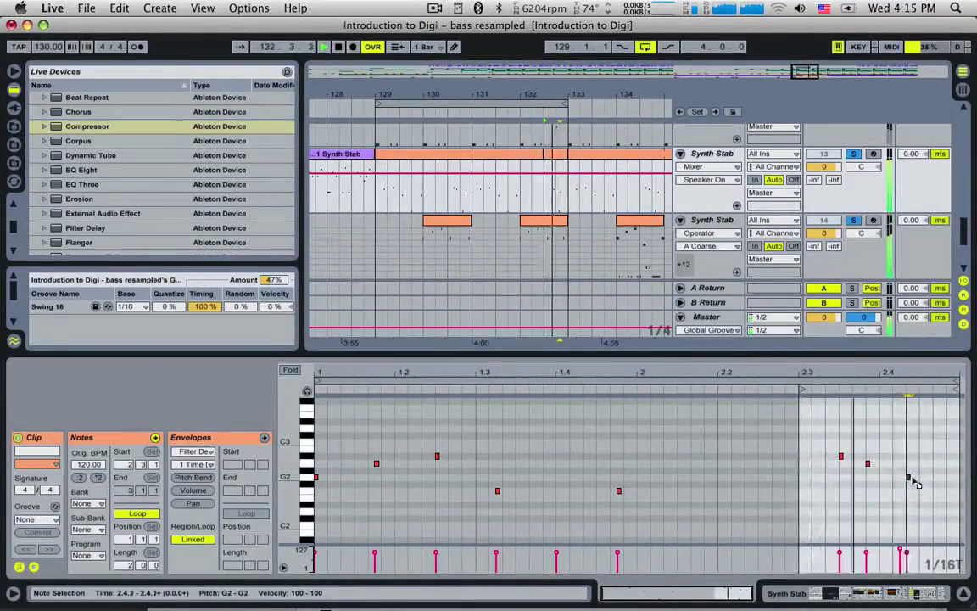
pyautogui.click(555, 265)
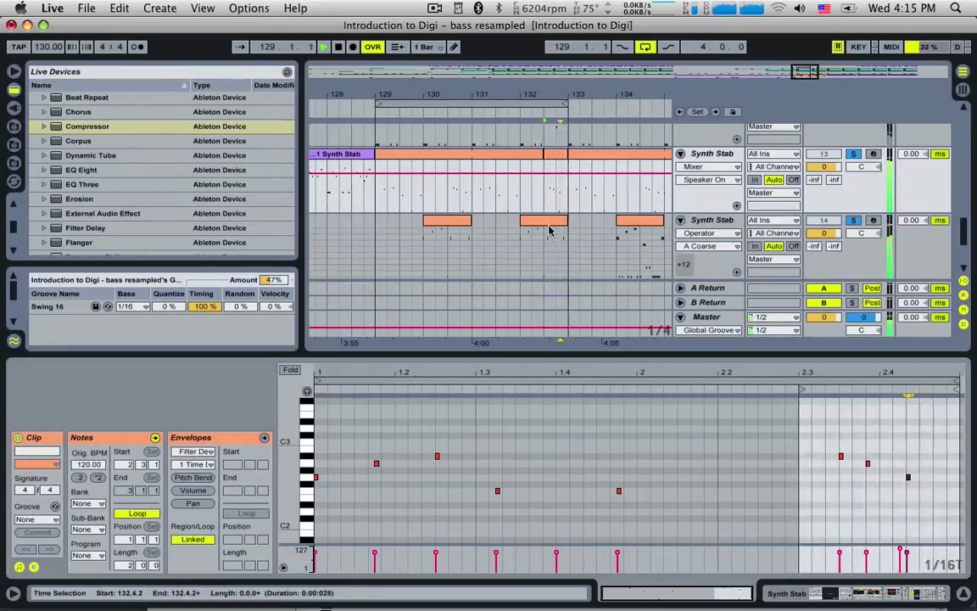
pyautogui.scroll(-3, 848, 475)
pyautogui.click(884, 476)
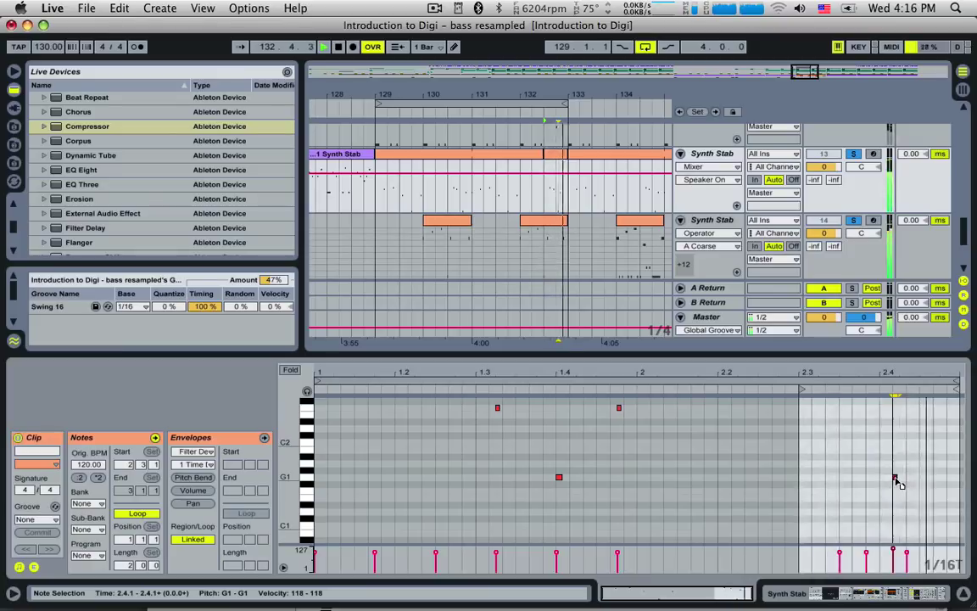
pyautogui.scroll(3, 814, 453)
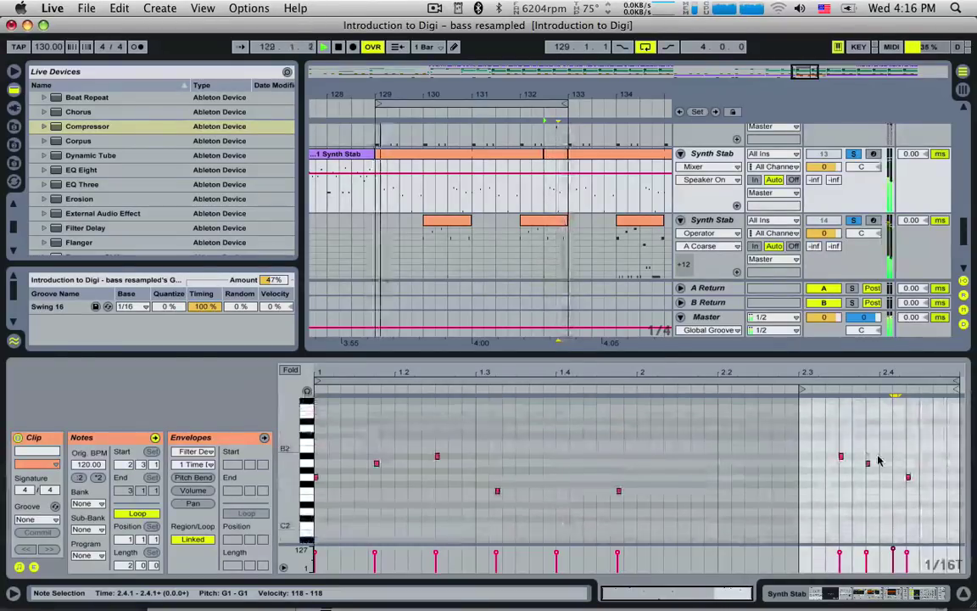
pyautogui.press('space')
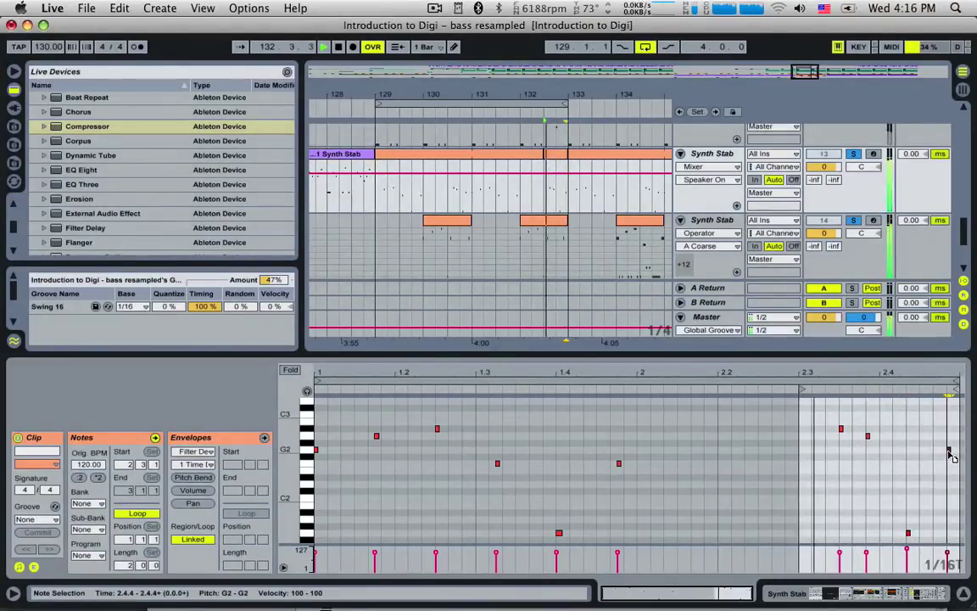
pyautogui.press('Delete')
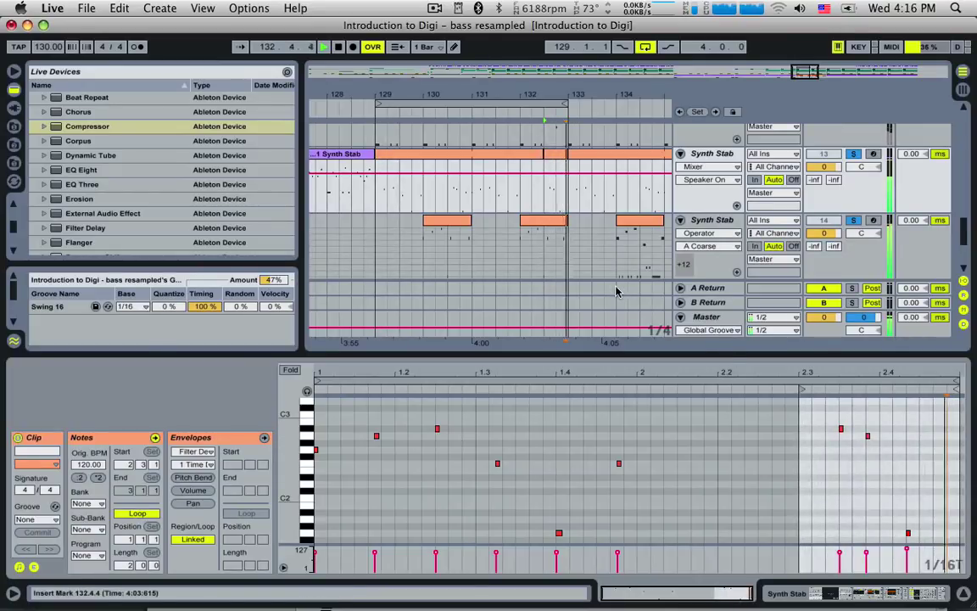
# - Unsolo Synth Stab tracks 13 and 14 and play the full mix from 132.3
pyautogui.press('space')
pyautogui.click(856, 157)
pyautogui.click(854, 155)
pyautogui.press('space')
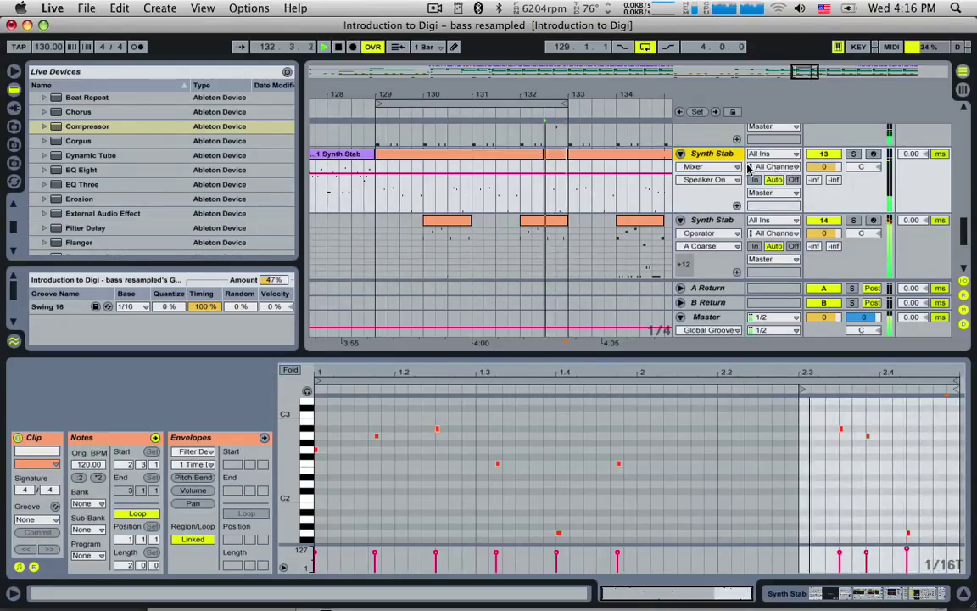
pyautogui.press('space')
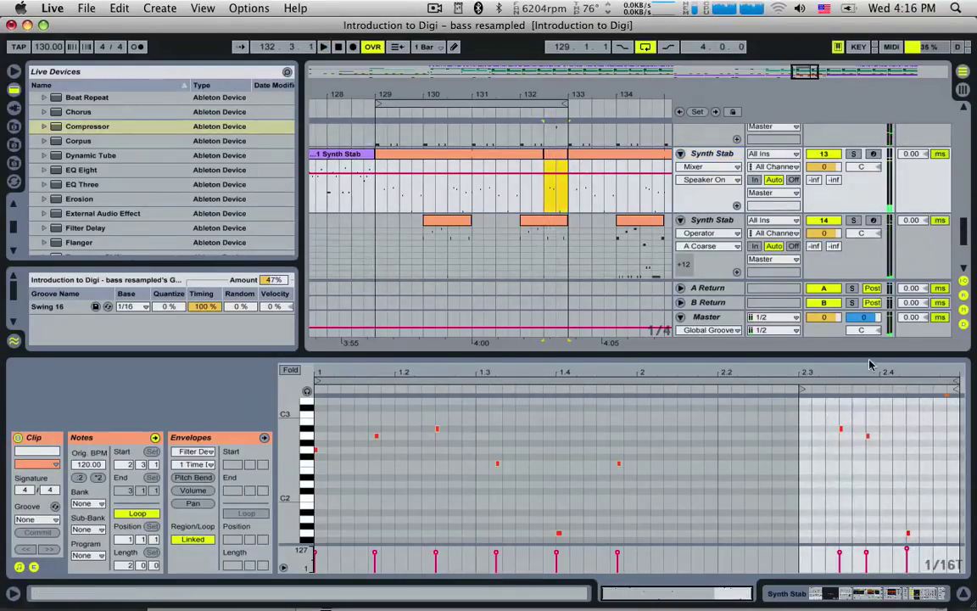
# - Thin the track 13 half-bar clip's last two beats by deleting the A#2 note and moving the A2 note to 2.3.3
pyautogui.doubleClick(840, 428)
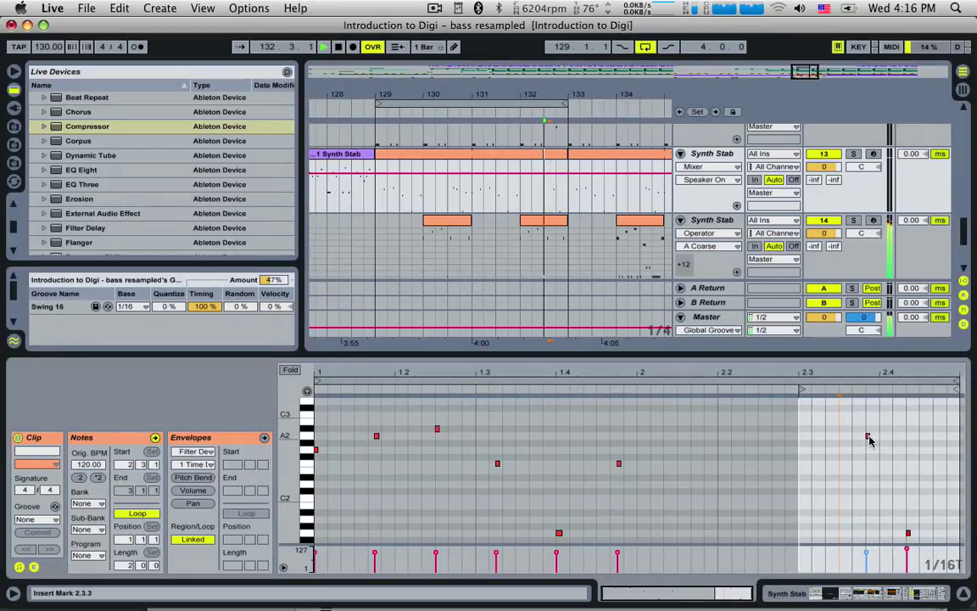
pyautogui.moveTo(868, 438)
pyautogui.mouseDown()
pyautogui.moveTo(833, 445)
pyautogui.moveTo(852, 428)
pyautogui.mouseUp()
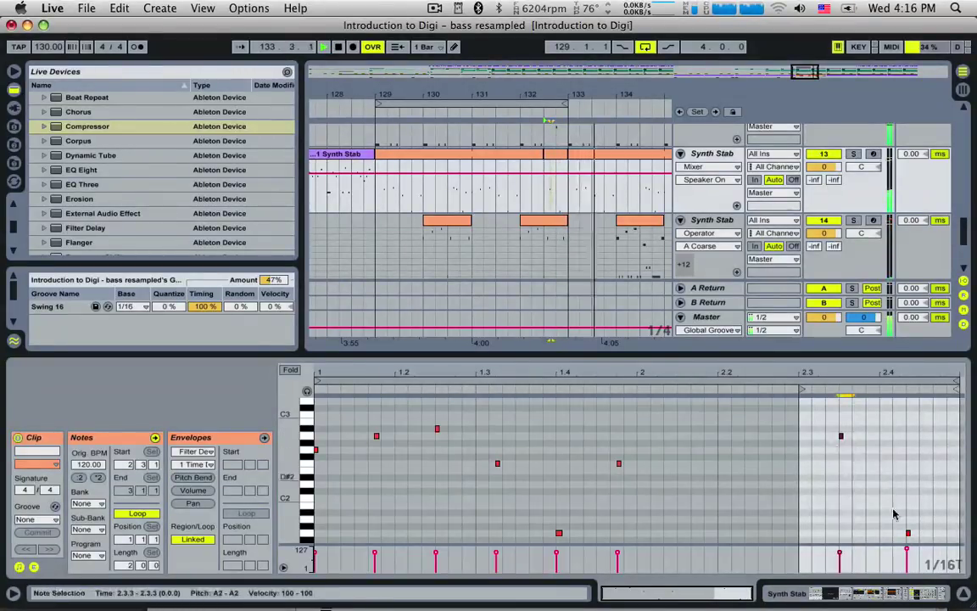
pyautogui.press('Delete')
pyautogui.moveTo(888, 519); pyautogui.dragTo(916, 538)
# - Bring up track 14's Synth Stab clip at bar 132 and play the arrangement from 132.3
pyautogui.click(553, 231)
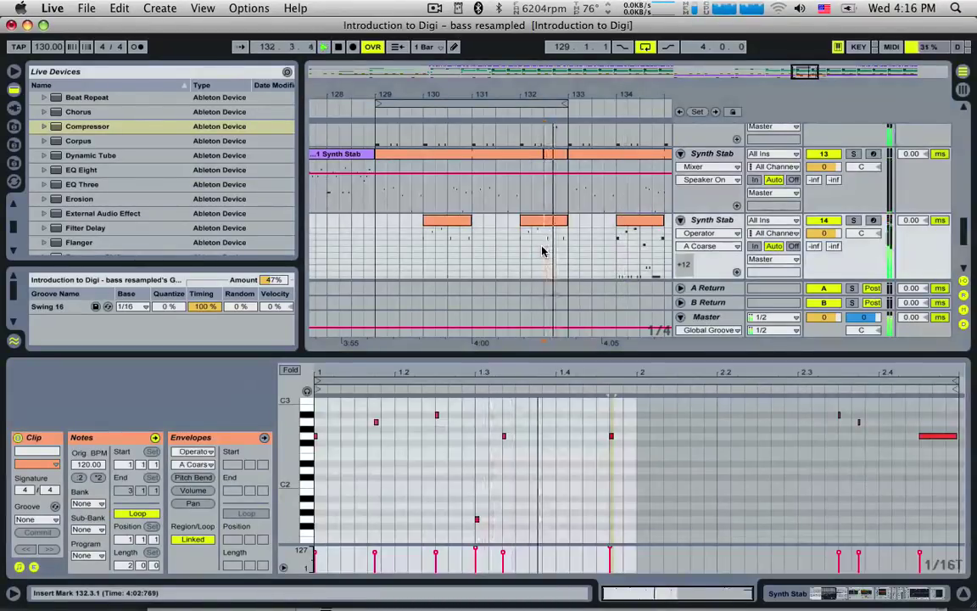
pyautogui.click(550, 230)
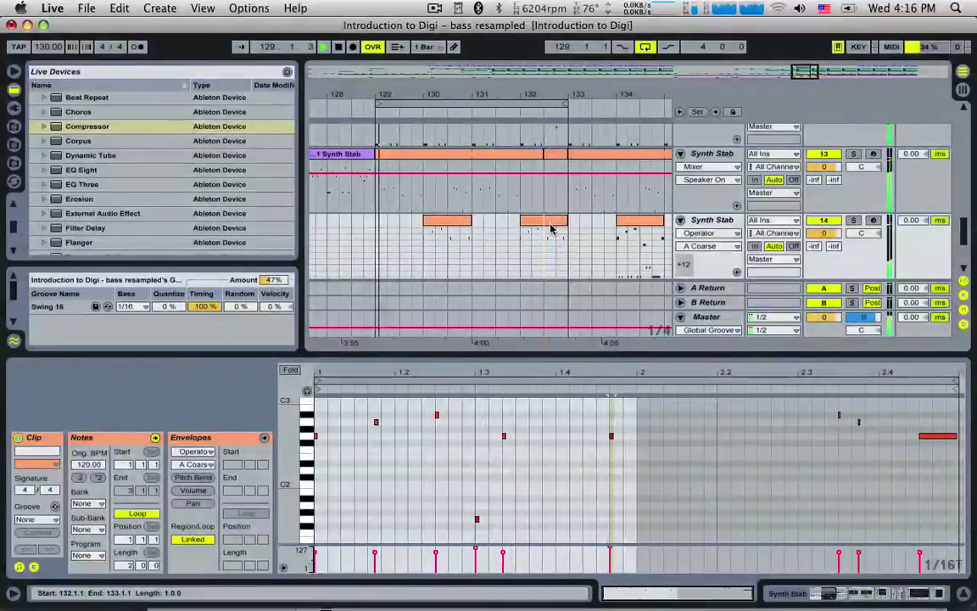
pyautogui.click(548, 229)
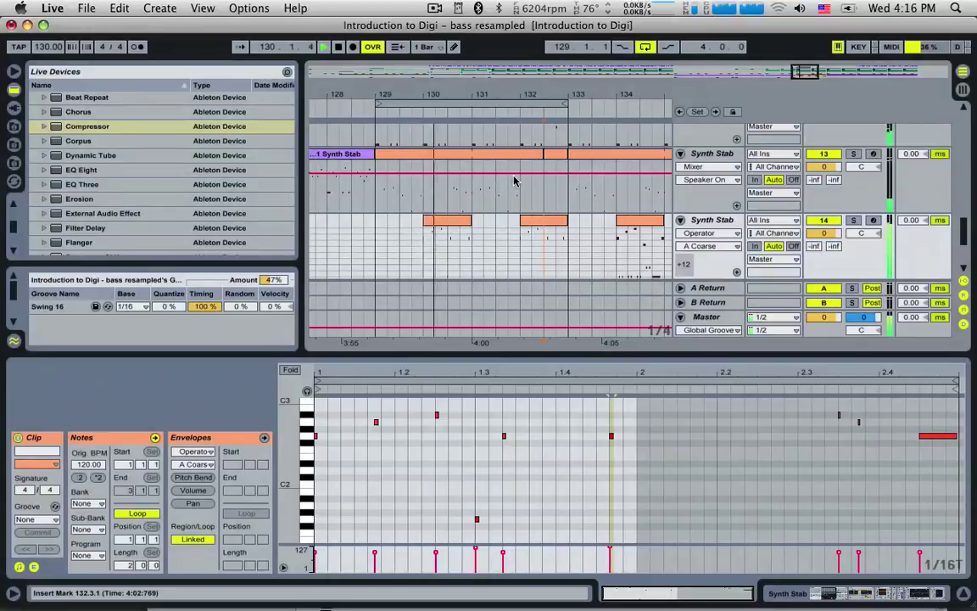
# - Delete the Pads clip between bars 129 and 130, and play the arrangement from 129.1.1
pyautogui.scroll(5, 514, 181)
pyautogui.click(412, 153)
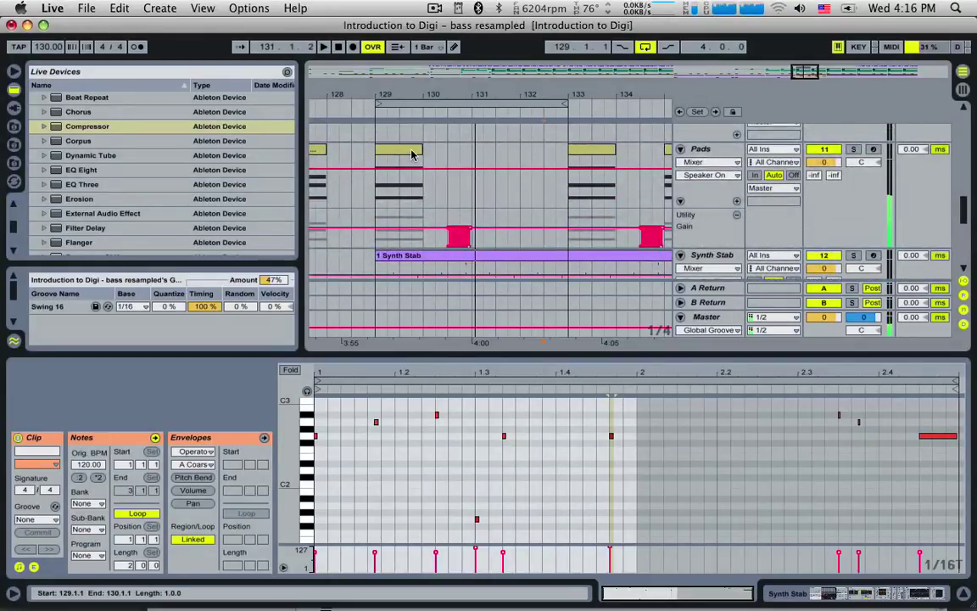
pyautogui.press('Delete')
pyautogui.click(376, 164)
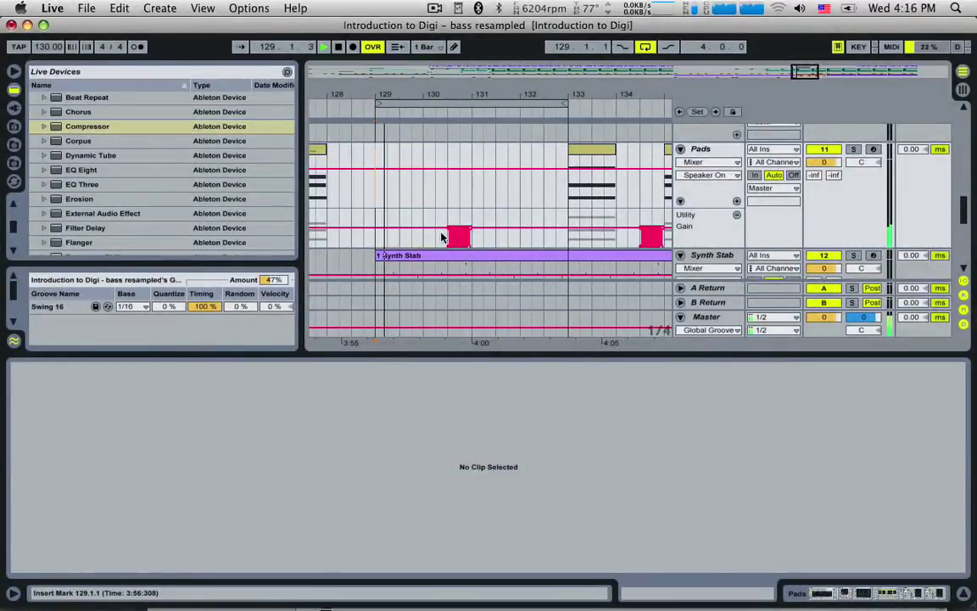
pyautogui.scroll(-4, 441, 238)
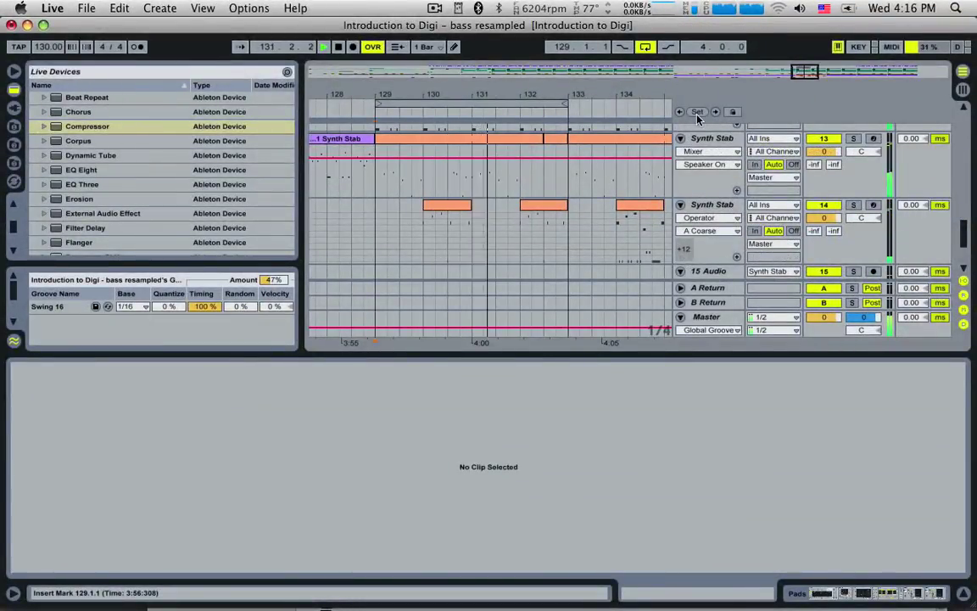
# - Extend the orange Synth Stab clip on track 13 back to bar 113 and play from 113.1.1
pyautogui.moveTo(804, 77); pyautogui.dragTo(806, 74)
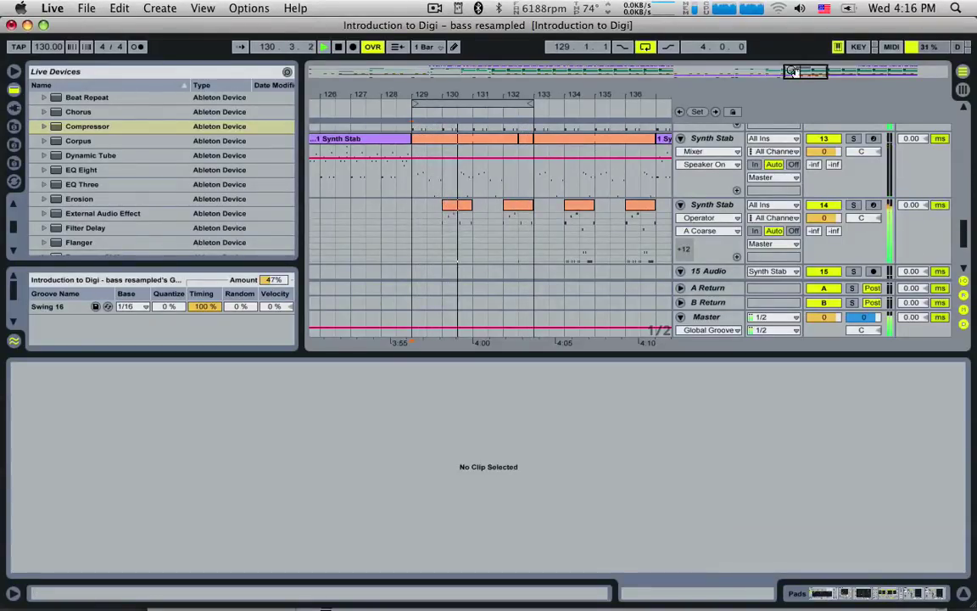
pyautogui.press('space')
pyautogui.moveTo(792, 71); pyautogui.dragTo(726, 56)
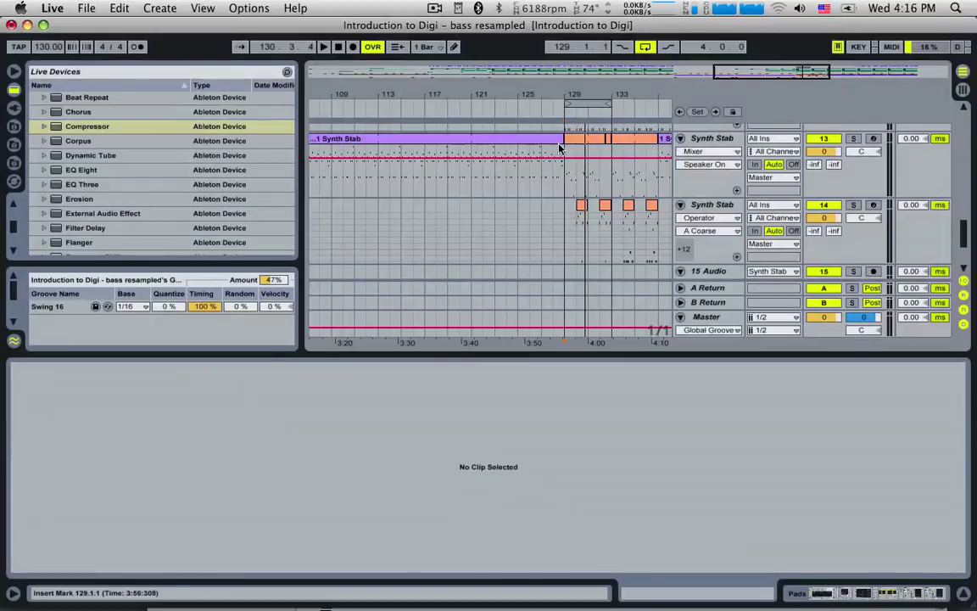
pyautogui.moveTo(566, 141); pyautogui.dragTo(378, 141)
pyautogui.click(373, 178)
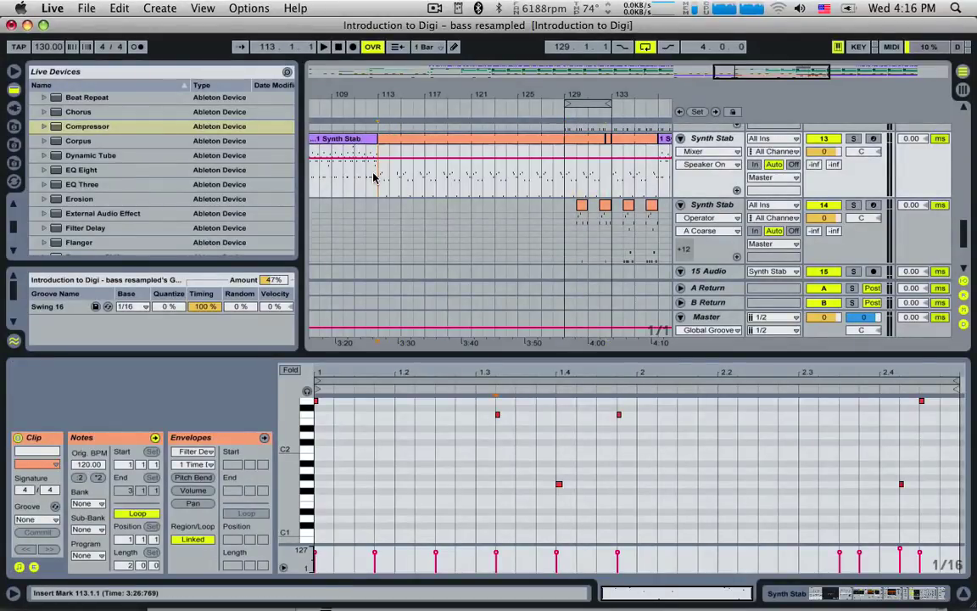
pyautogui.press('space')
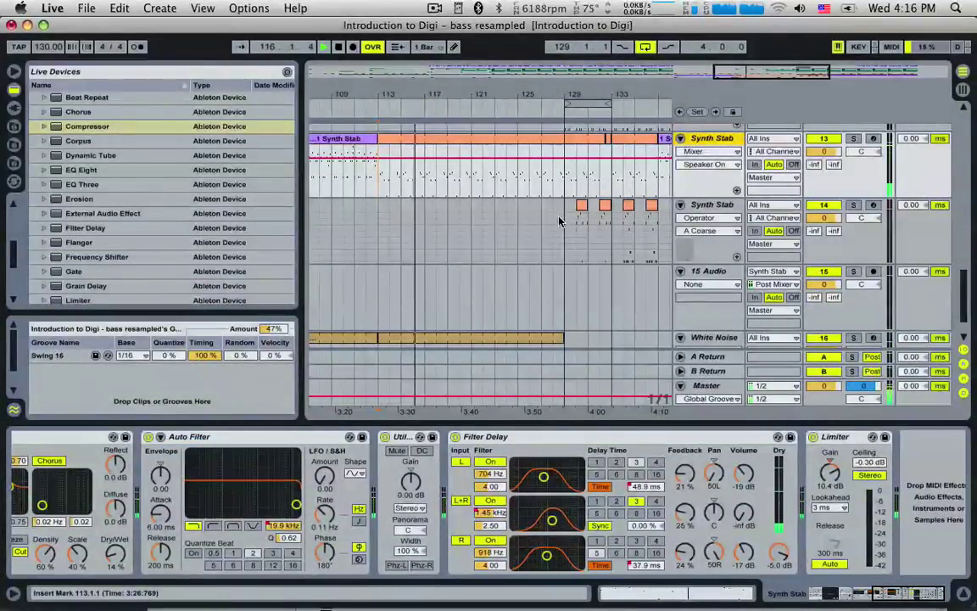
# - Display the Operator's amplitude release automation on Synth Stab track 13 during playback
pyautogui.scroll(5, 862, 216)
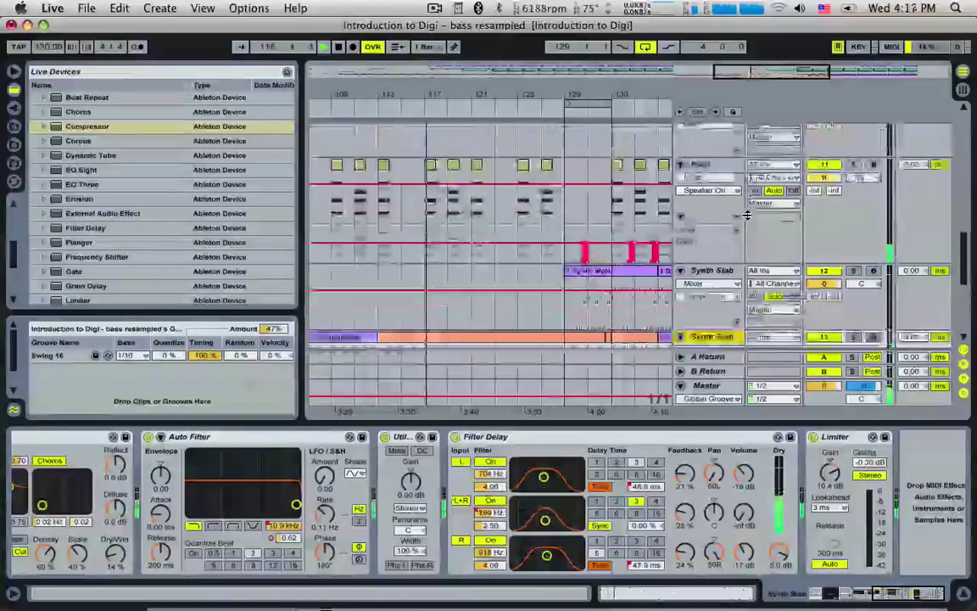
pyautogui.scroll(-2, 747, 215)
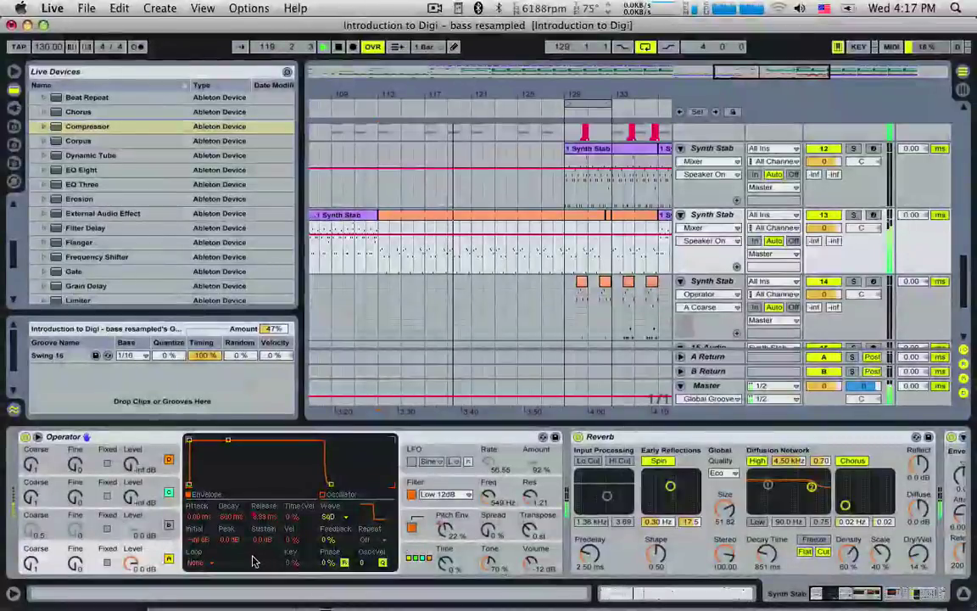
pyautogui.click(263, 519)
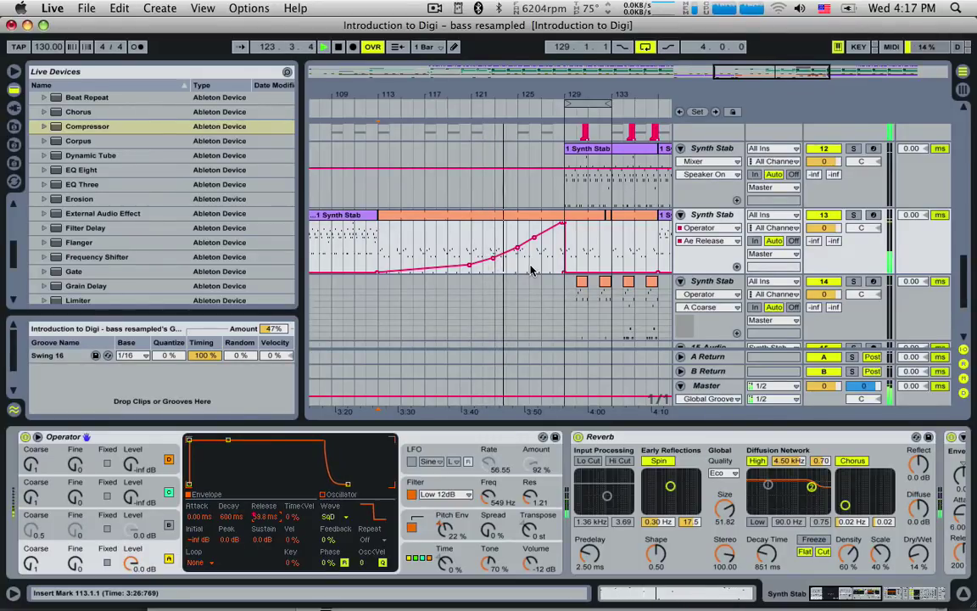
# - Inspect the White Noise track's device chain through to its Reverb and sidechained Compressor, and return to the Synth Stab tracks
pyautogui.scroll(-5, 532, 270)
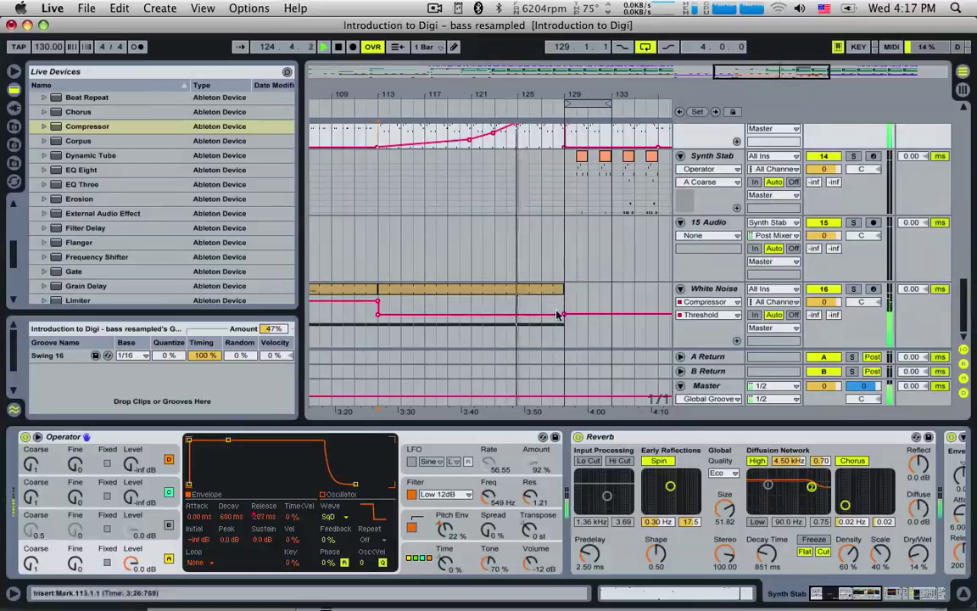
pyautogui.click(662, 325)
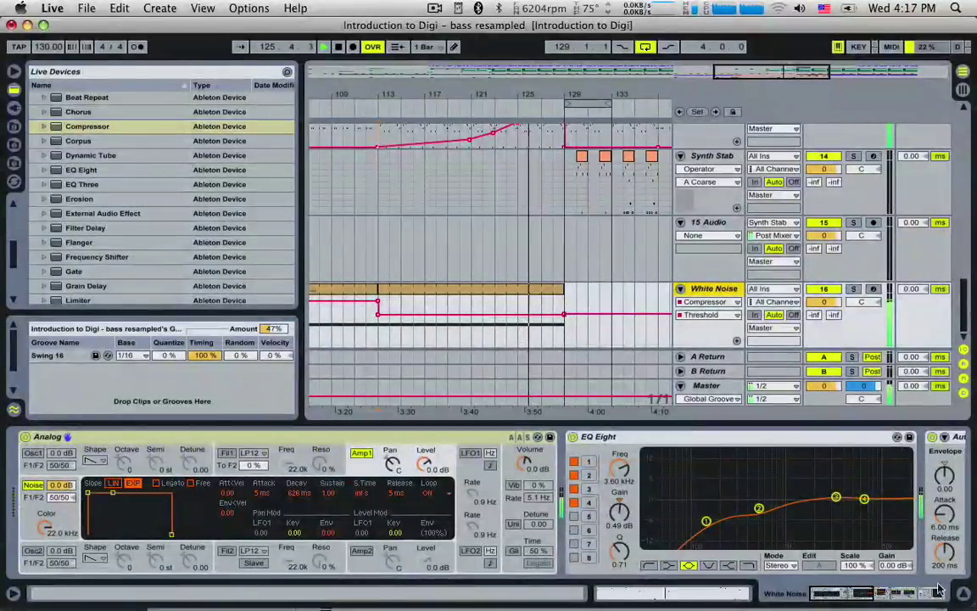
pyautogui.click(937, 592)
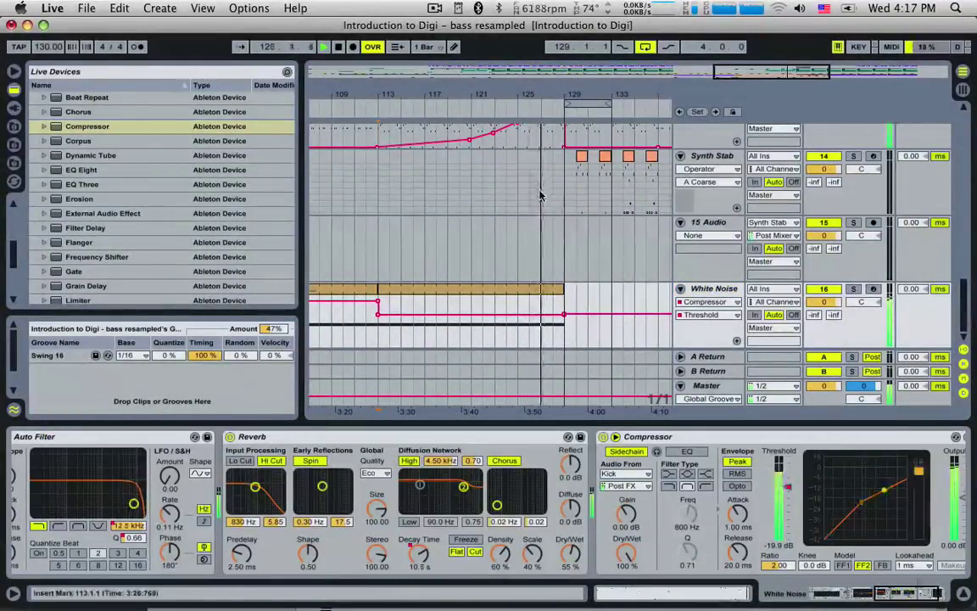
pyautogui.moveTo(962, 302); pyautogui.dragTo(959, 284)
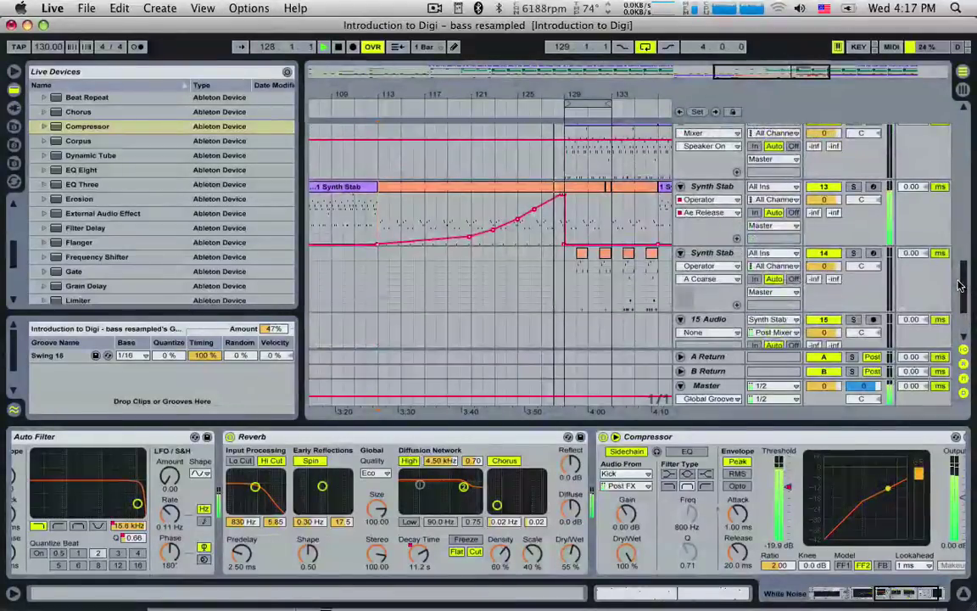
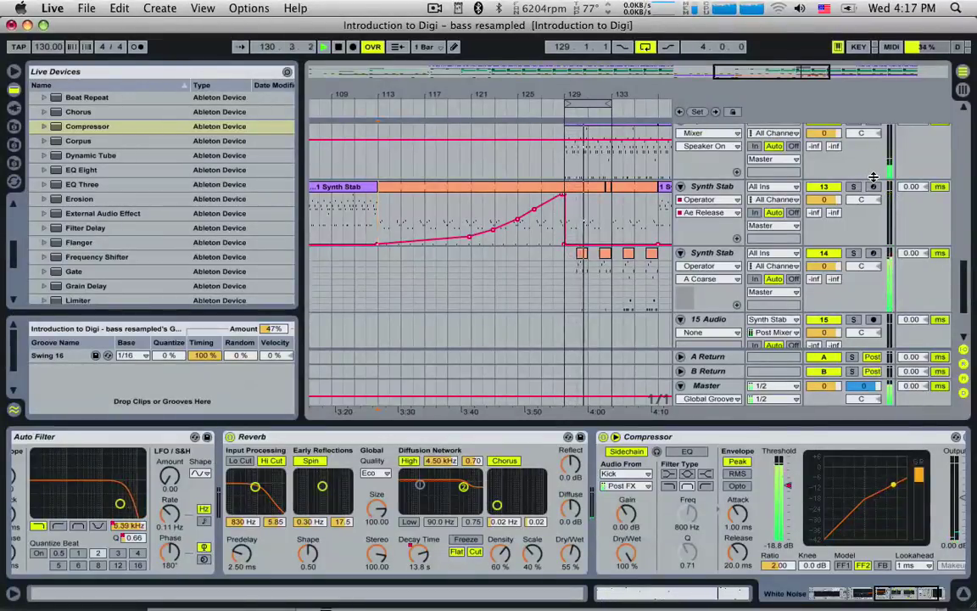
# - Replay the transition into bar 129, and clear track 14's Synth Stab clips between bars 129 and 133
pyautogui.press('space')
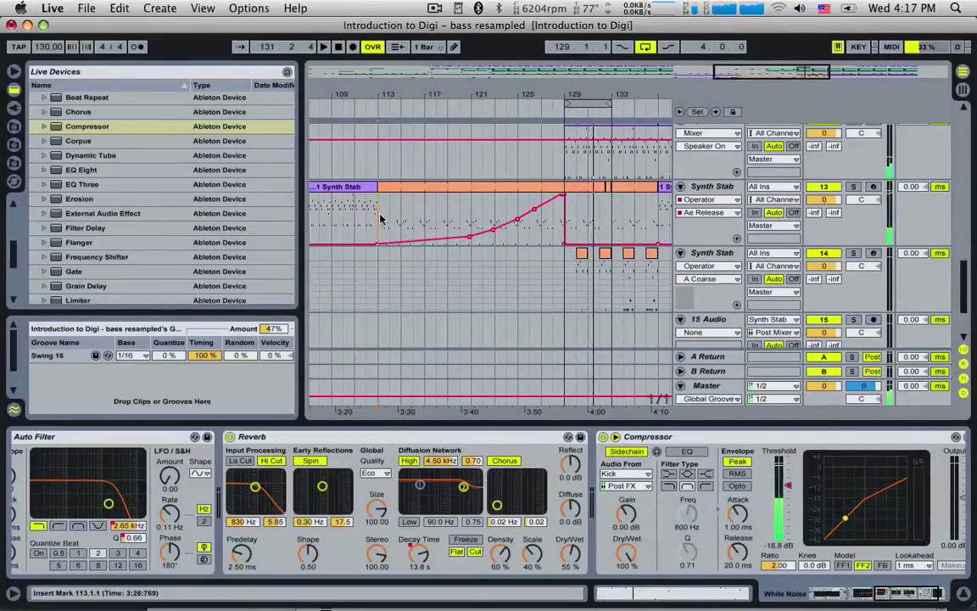
pyautogui.press('space')
pyautogui.moveTo(775, 71); pyautogui.dragTo(798, 110)
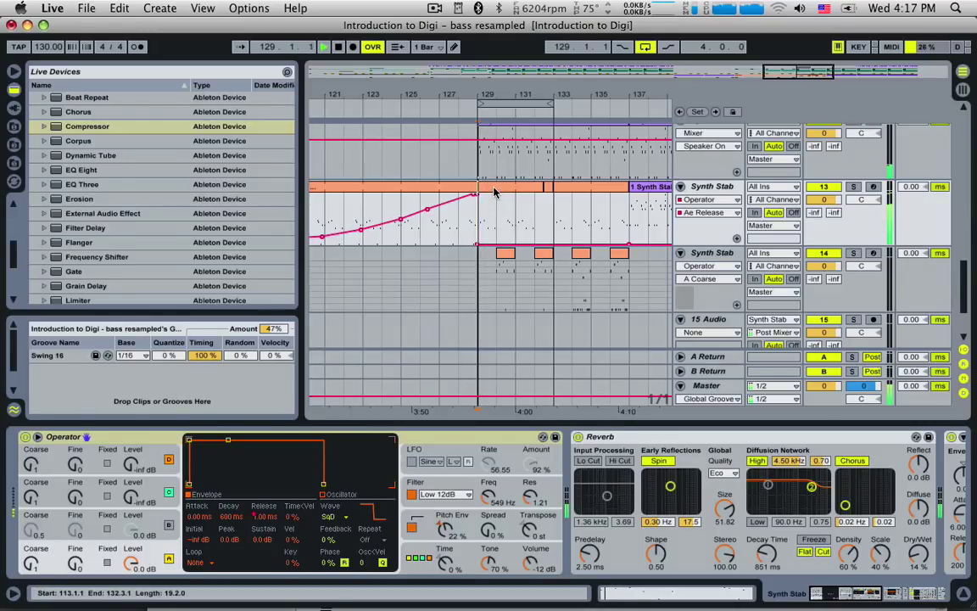
pyautogui.moveTo(480, 270); pyautogui.dragTo(552, 287)
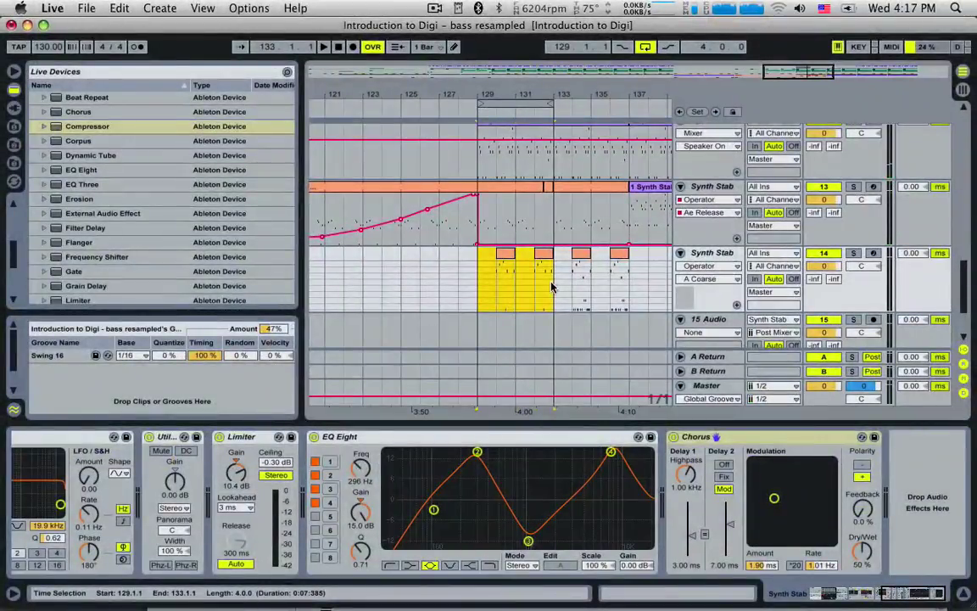
# - Extend track 13's long Synth Stab clip over the half-bar clip to bar 133, and split it at bar 129
pyautogui.click(491, 187)
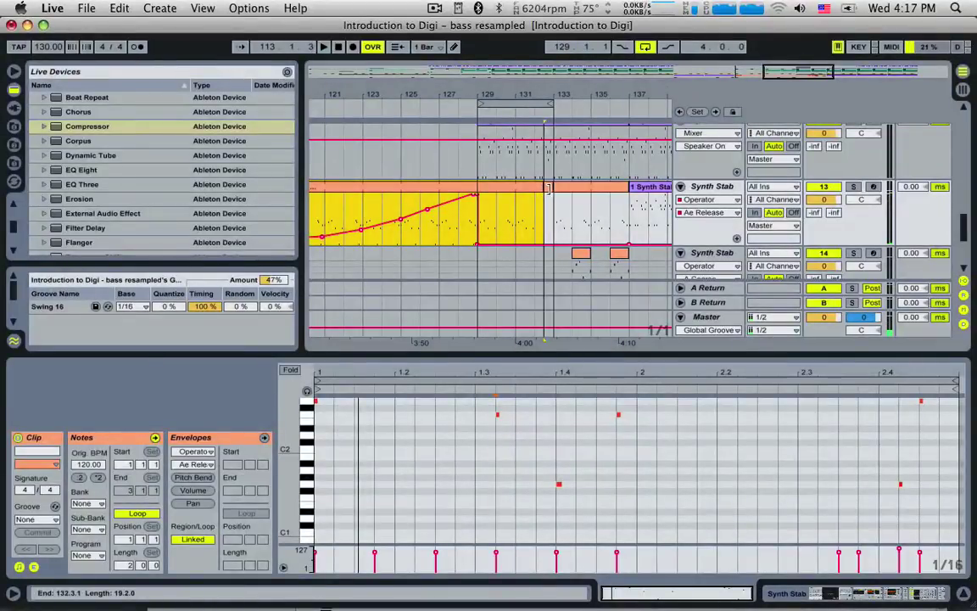
pyautogui.moveTo(547, 188); pyautogui.dragTo(554, 188)
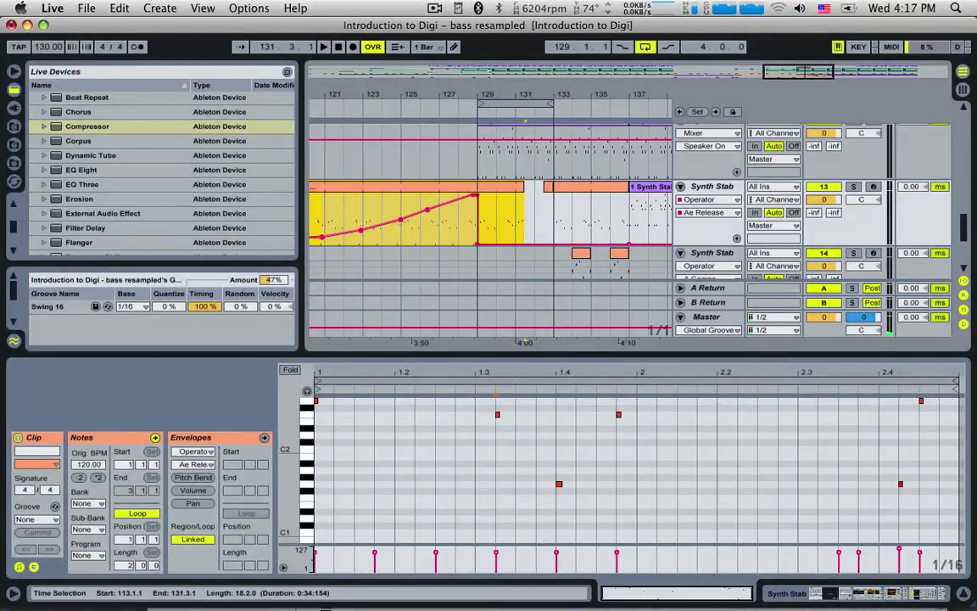
pyautogui.click(478, 201)
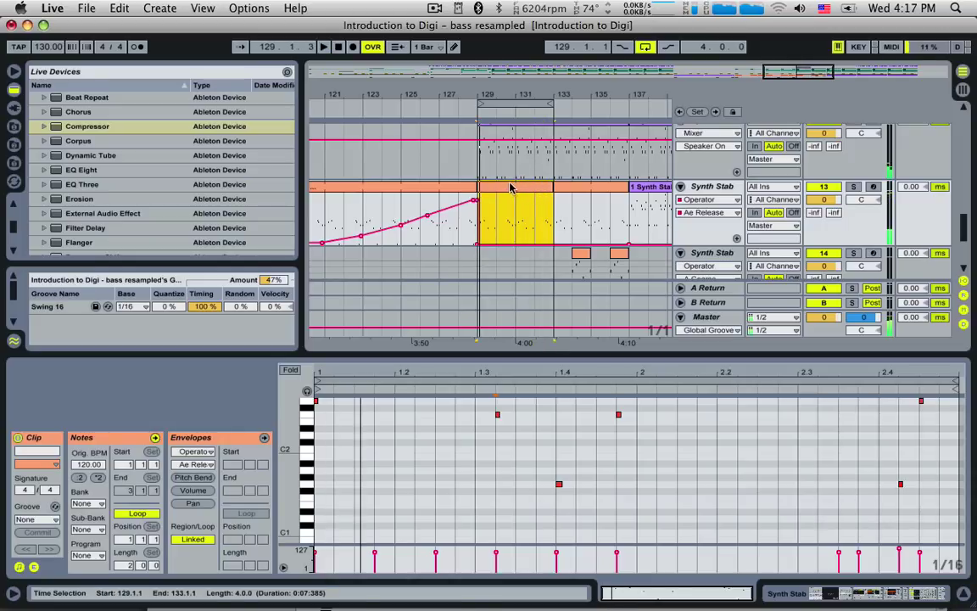
# - Delete every note except the opening G2 from track 13's clip between bars 129 and 133
pyautogui.click(410, 449)
pyautogui.scroll(3, 408, 445)
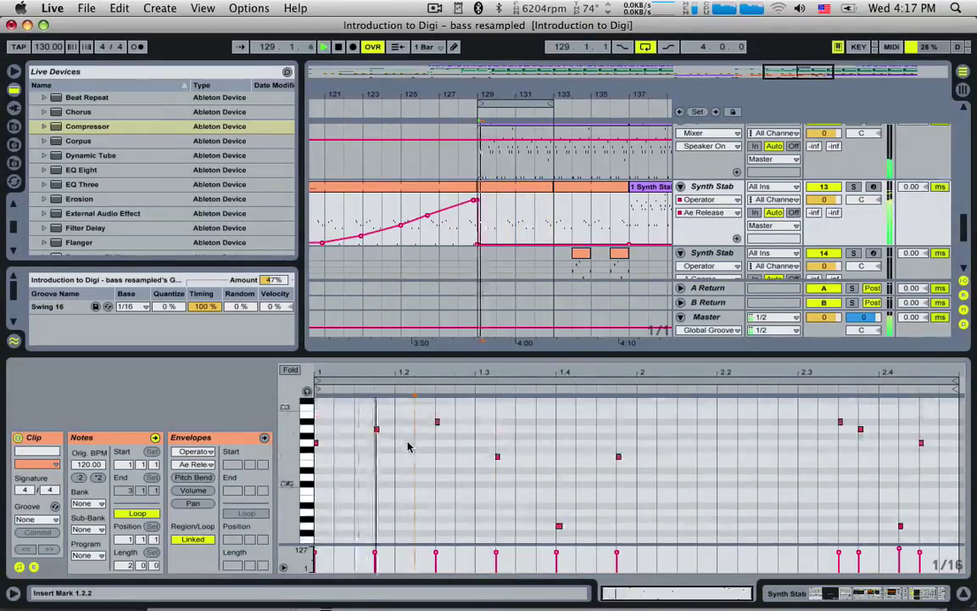
pyautogui.moveTo(363, 417); pyautogui.dragTo(950, 534)
pyautogui.press('Delete')
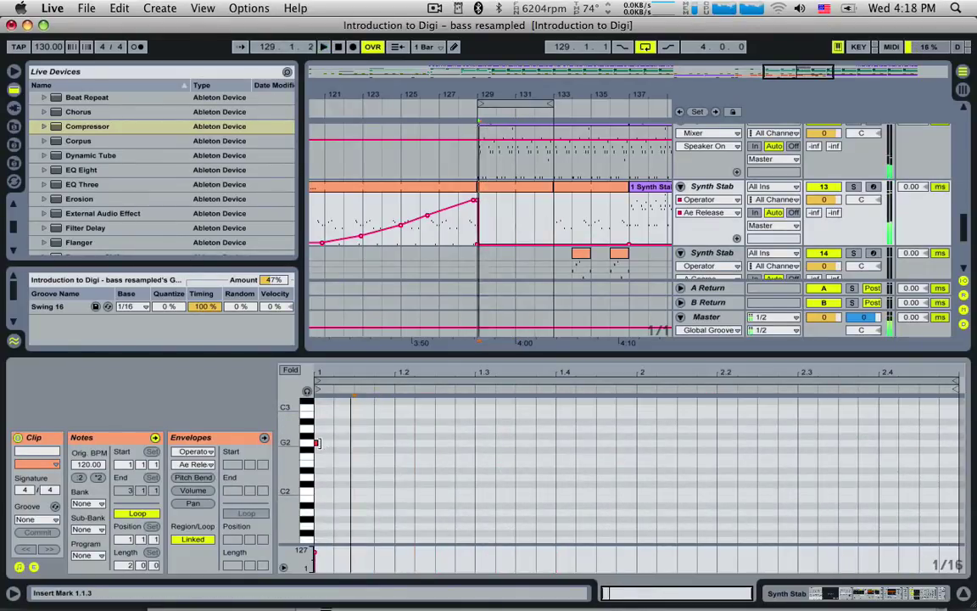
# - Add short G2 notes every three sixteenths in the clip, at 1.1.4, 1.2.3, 1.3.2, 1.4.1 and 1.4.4
pyautogui.doubleClick(376, 443)
pyautogui.moveTo(393, 442); pyautogui.dragTo(379, 441)
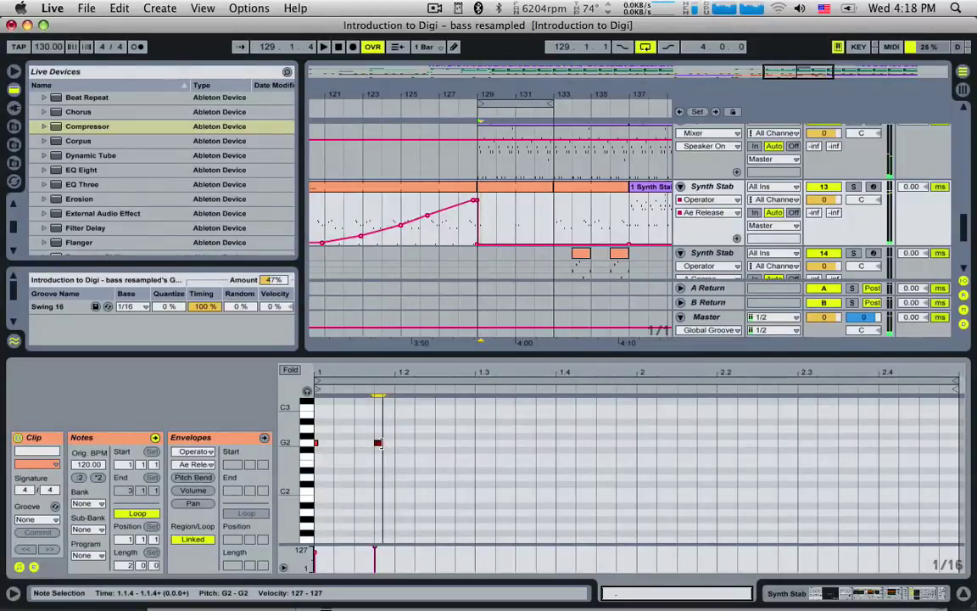
pyautogui.doubleClick(418, 442)
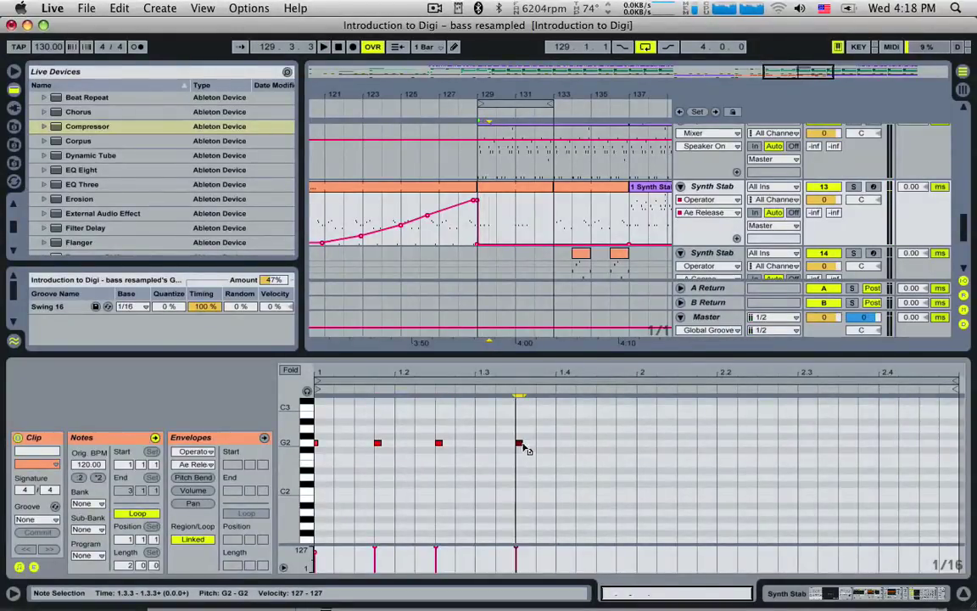
pyautogui.press('space')
pyautogui.doubleClick(559, 442)
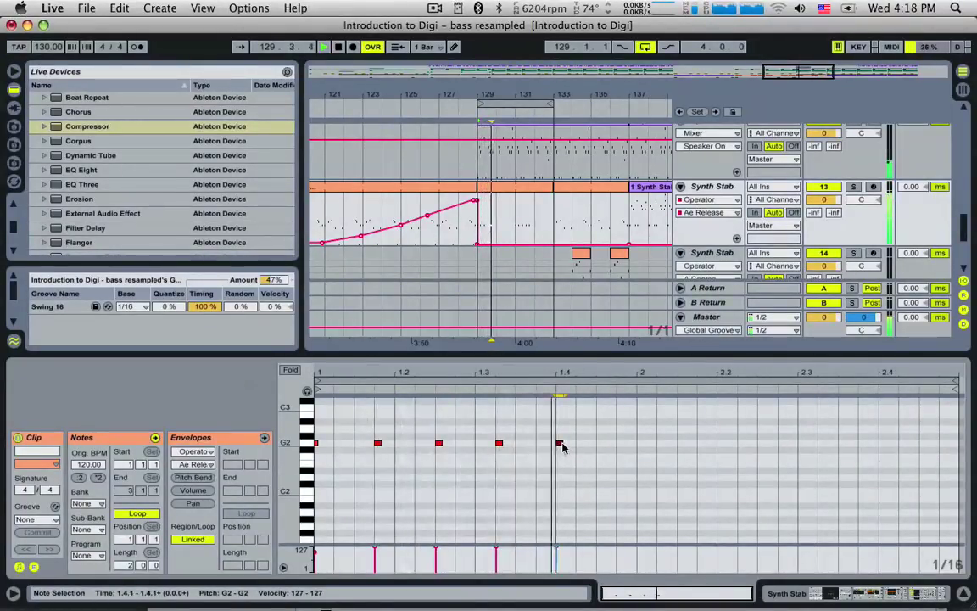
pyautogui.doubleClick(619, 442)
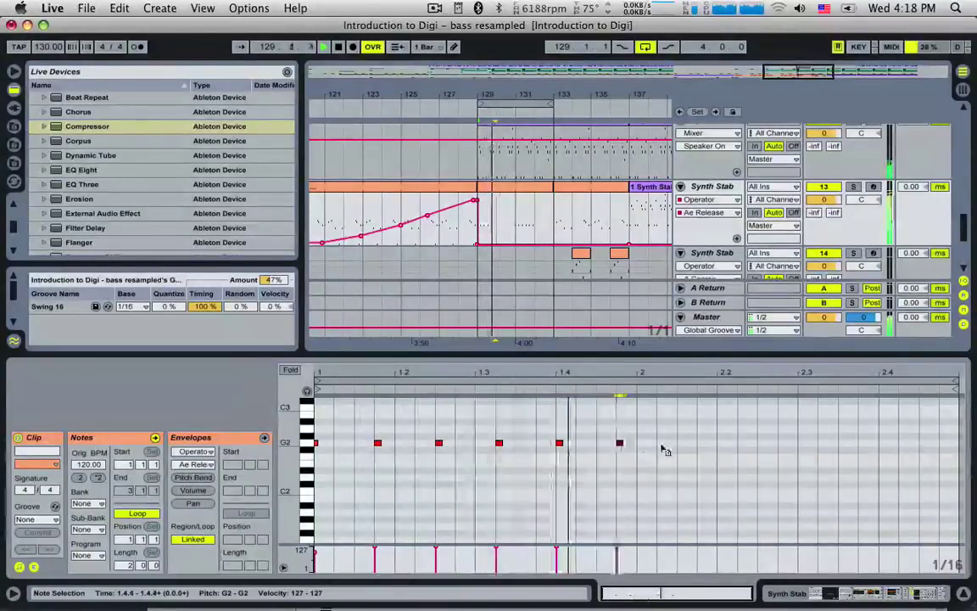
# - Continue the G2 pattern at three-sixteenth spacing with notes at 2.1.3, 2.2.2, 2.3.1 and 2.3.4
pyautogui.doubleClick(660, 442)
pyautogui.moveTo(669, 447); pyautogui.dragTo(680, 447)
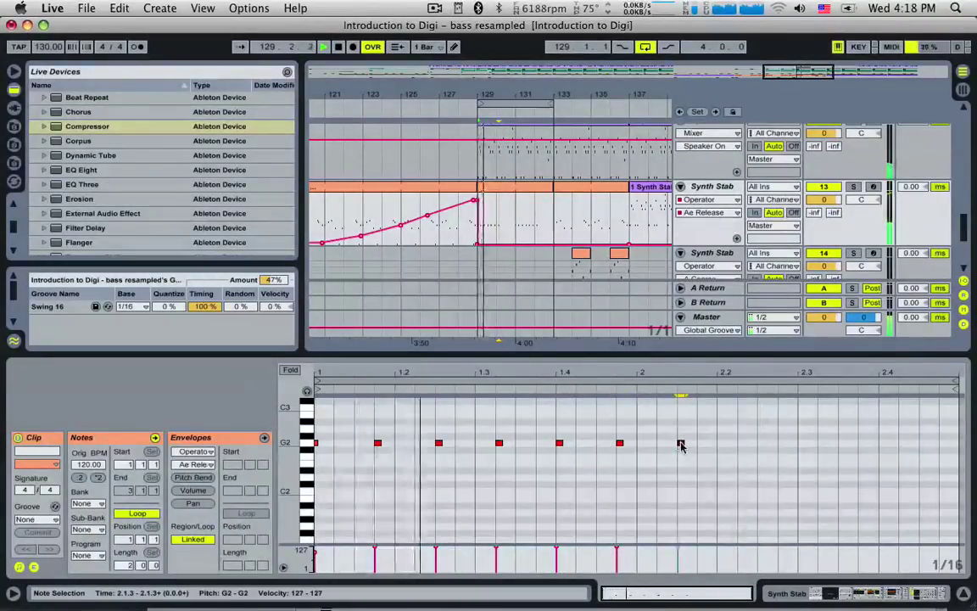
pyautogui.doubleClick(742, 442)
pyautogui.doubleClick(801, 442)
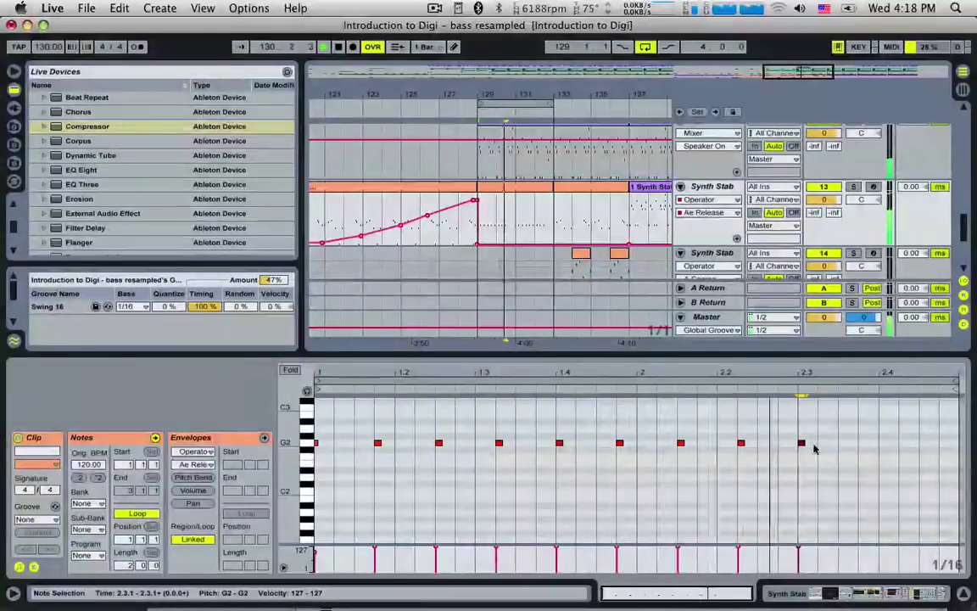
pyautogui.doubleClick(859, 442)
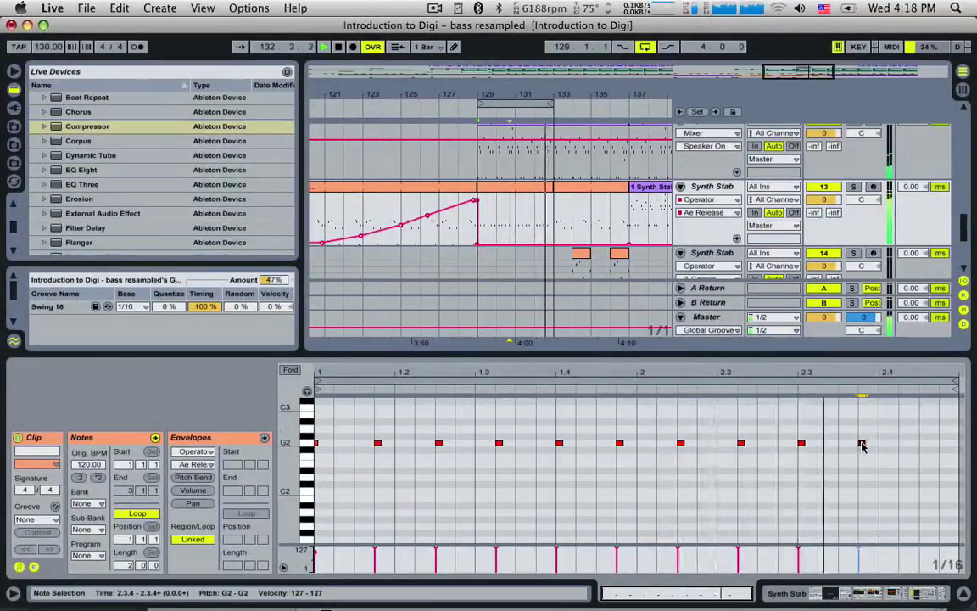
# - Finish the G2 pattern with a note at 2.4.3, and add an A2 note at 1.4.1 and an A#2 note at 2.3.1
pyautogui.doubleClick(921, 443)
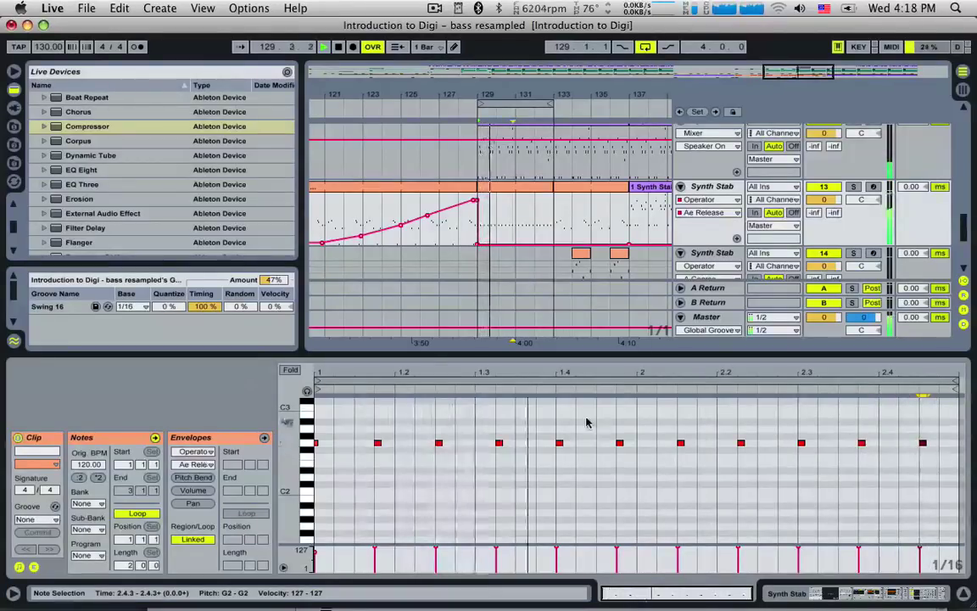
pyautogui.click(543, 237)
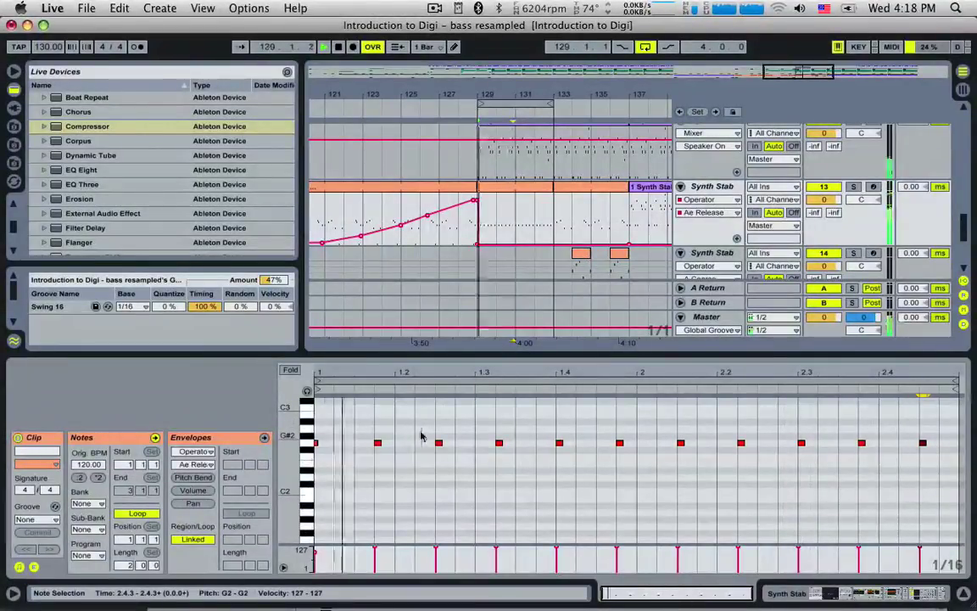
pyautogui.doubleClick(563, 431)
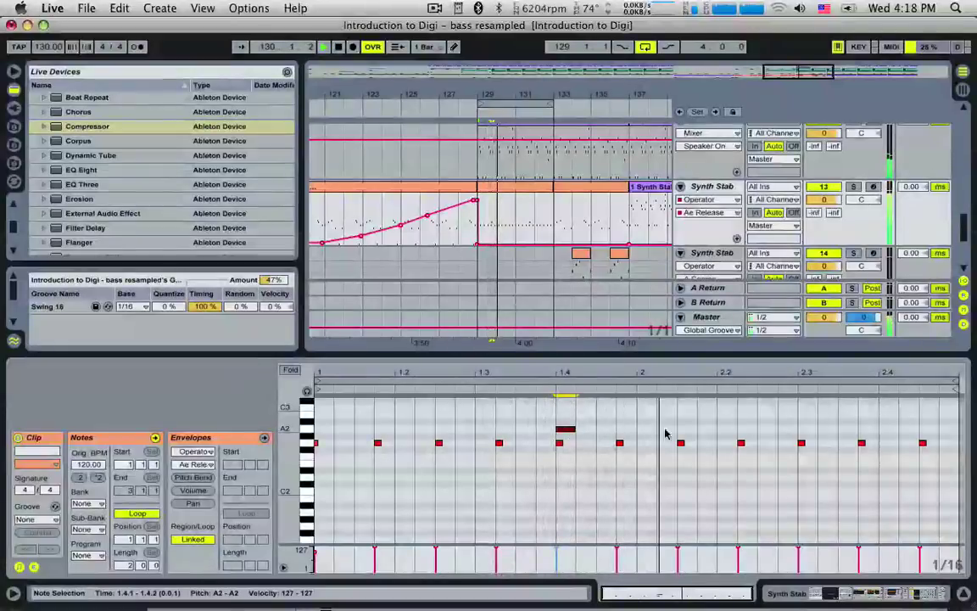
pyautogui.doubleClick(807, 423)
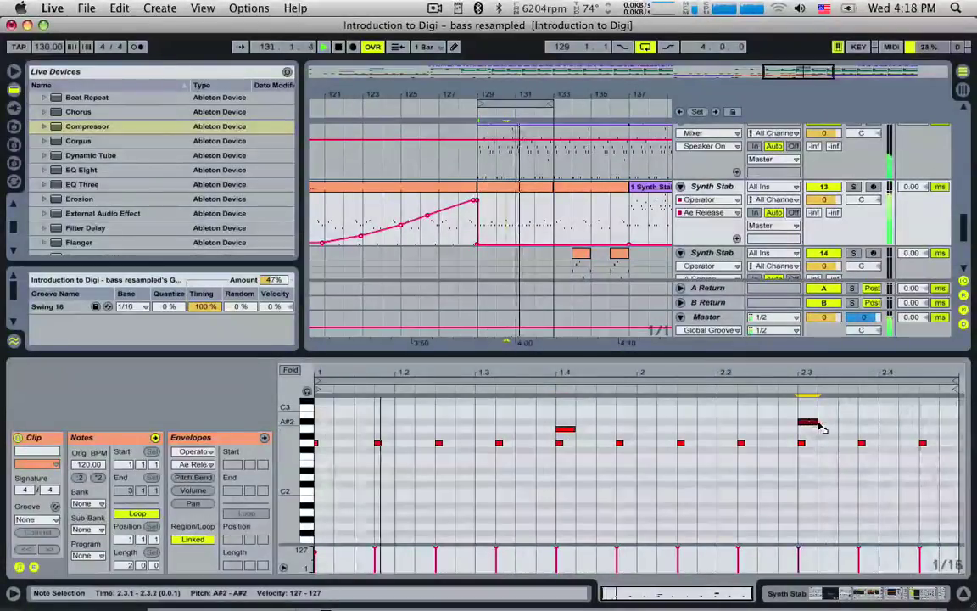
# - Move the A#2 note to 2.3.3 and shorten it to half a sixteenth
pyautogui.moveTo(810, 426); pyautogui.dragTo(821, 427)
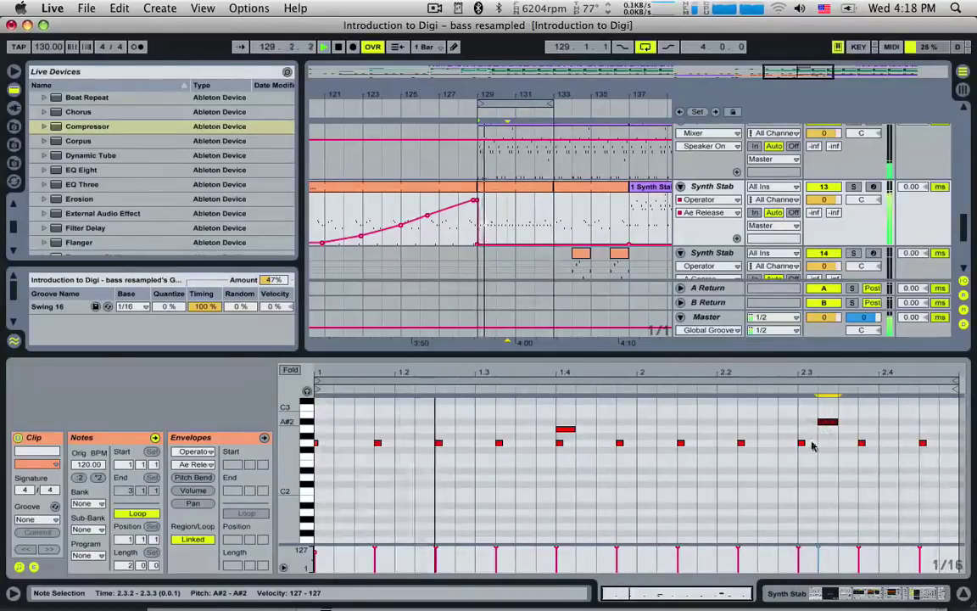
pyautogui.rightClick(810, 475)
pyautogui.click(833, 426)
pyautogui.moveTo(833, 424); pyautogui.dragTo(861, 431)
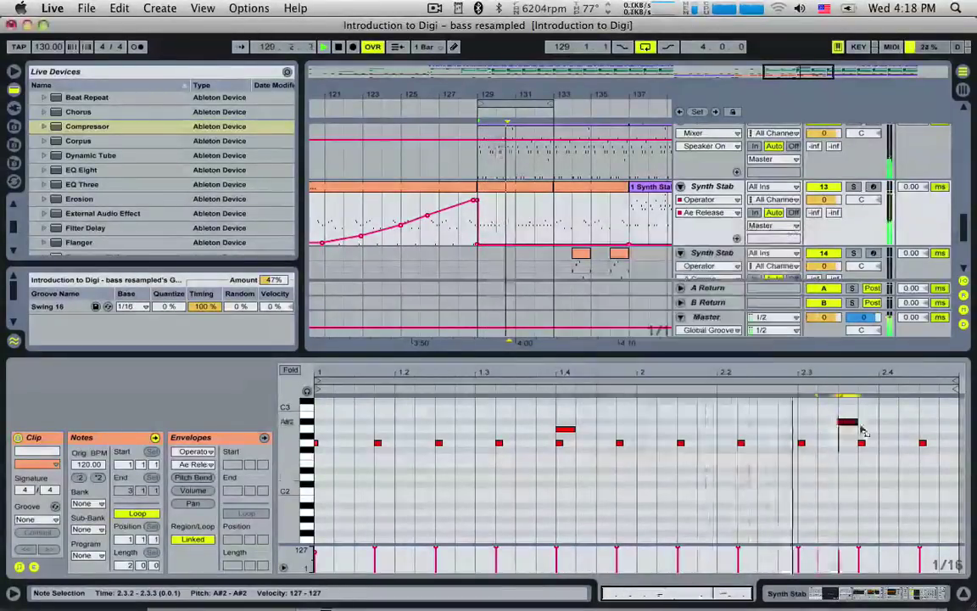
pyautogui.click(861, 431)
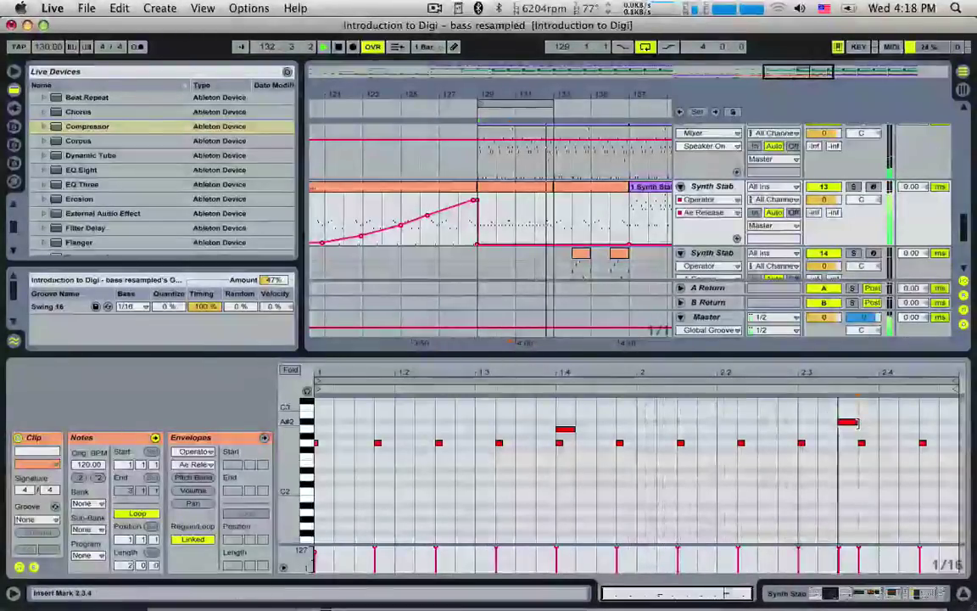
pyautogui.moveTo(858, 423)
pyautogui.mouseDown()
pyautogui.moveTo(848, 423)
pyautogui.moveTo(858, 426)
pyautogui.mouseUp()
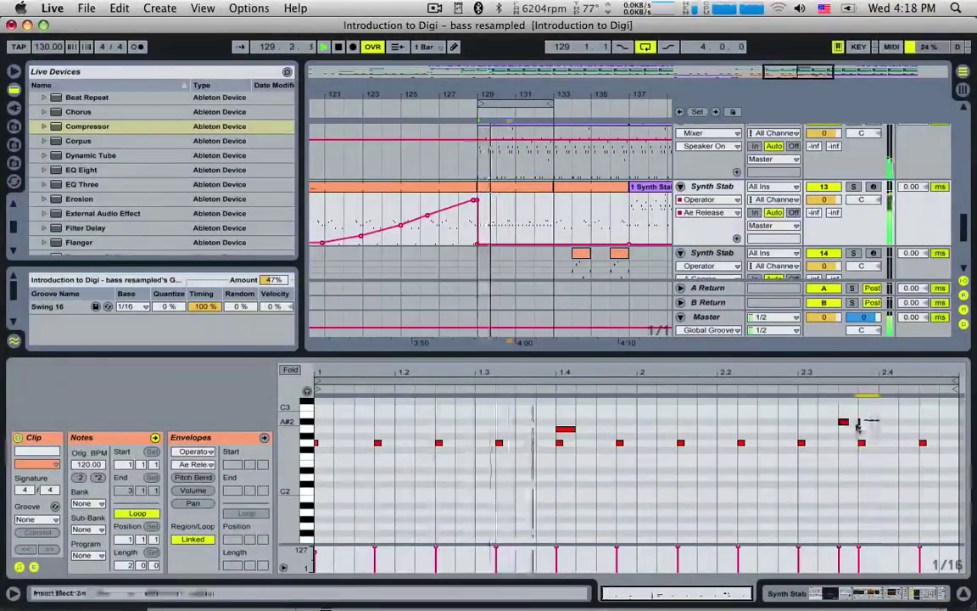
# - Solo the New High track and open its New Bass clip at bar 129 for note editing
pyautogui.click(480, 163)
pyautogui.press('space')
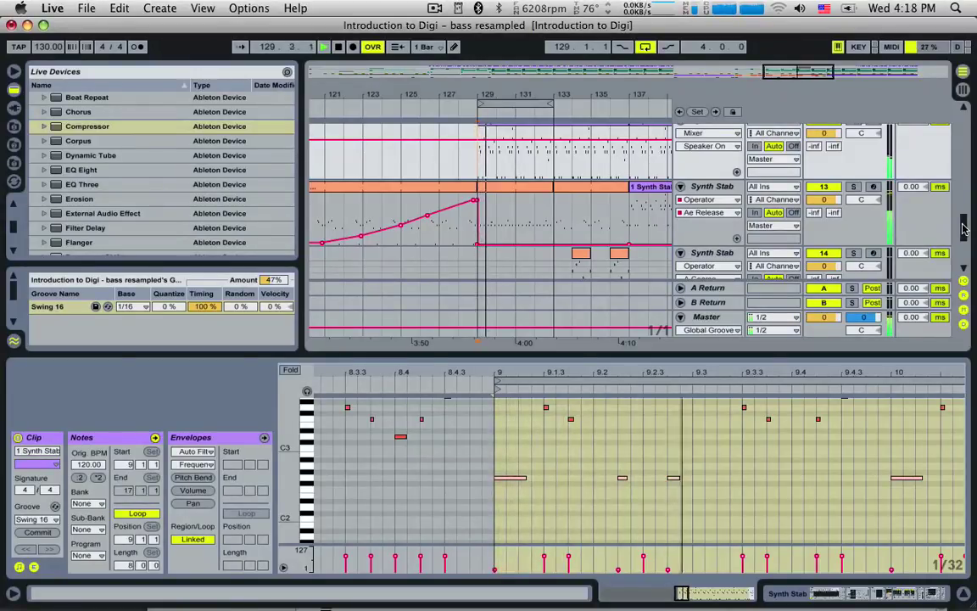
pyautogui.moveTo(964, 229); pyautogui.dragTo(969, 184)
pyautogui.click(829, 189)
pyautogui.moveTo(969, 170); pyautogui.dragTo(971, 122)
pyautogui.moveTo(795, 73); pyautogui.dragTo(796, 109)
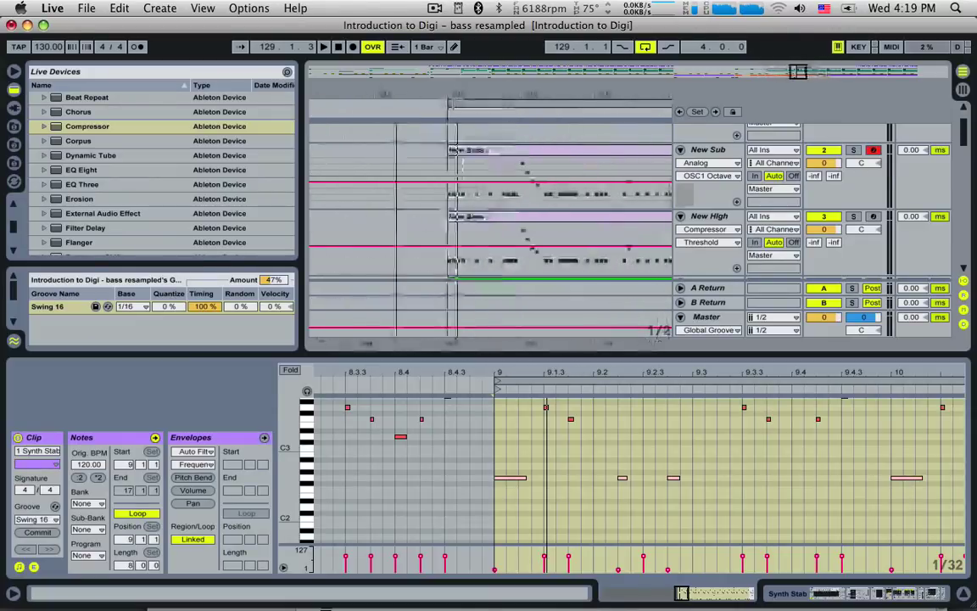
pyautogui.press('space')
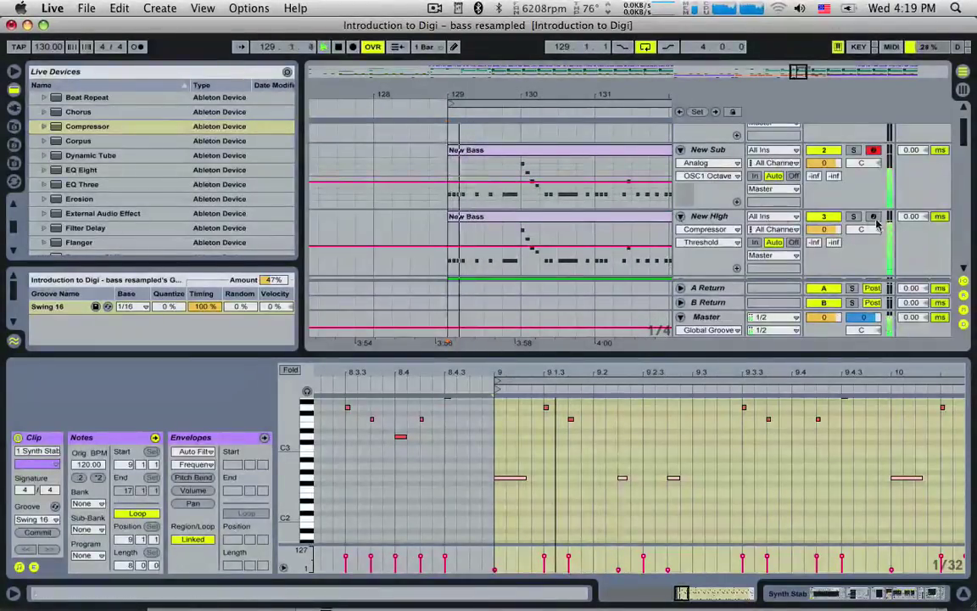
pyautogui.click(543, 223)
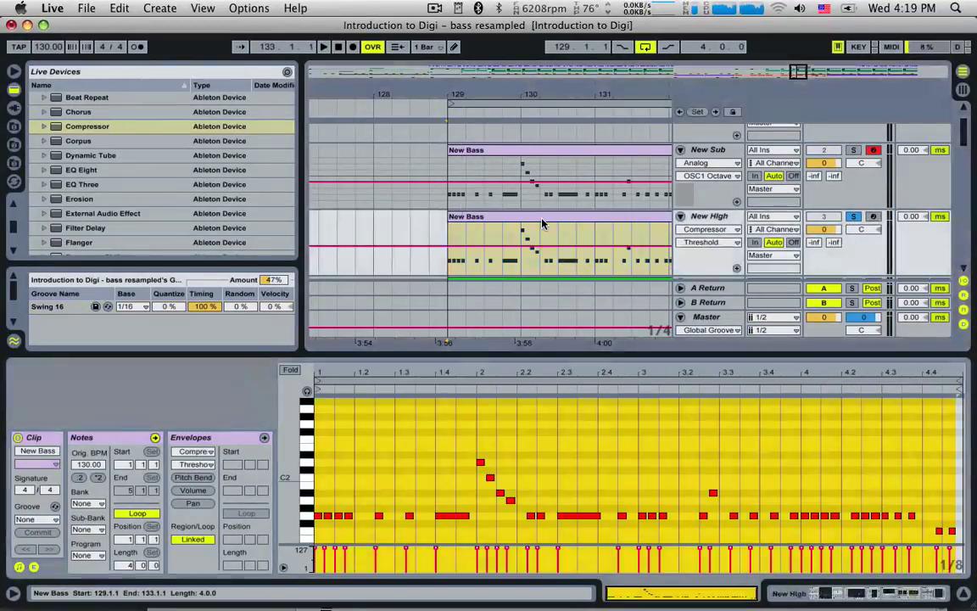
pyautogui.moveTo(681, 591); pyautogui.dragTo(594, 592)
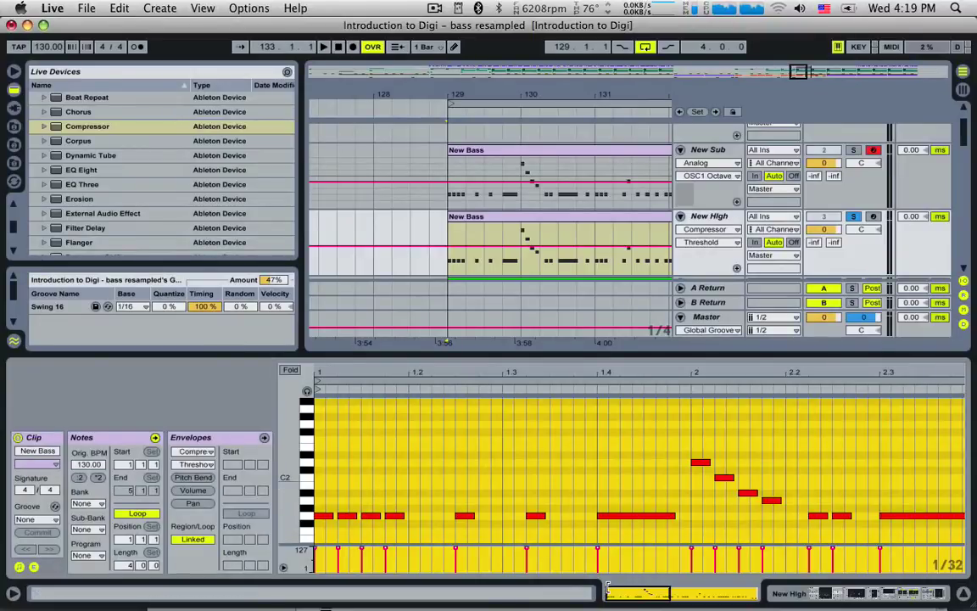
# - Play the soloed New High bass line from bar 129 to check its rhythm
pyautogui.scroll(10, 813, 203)
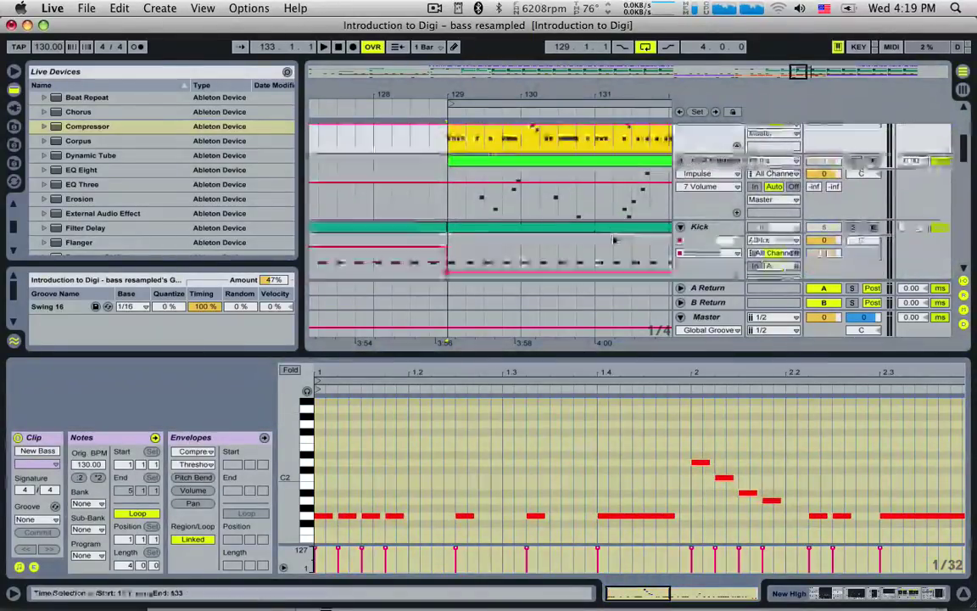
pyautogui.keyDown('super'); pyautogui.click(854, 197); pyautogui.keyUp('super')
pyautogui.scroll(5, 776, 224)
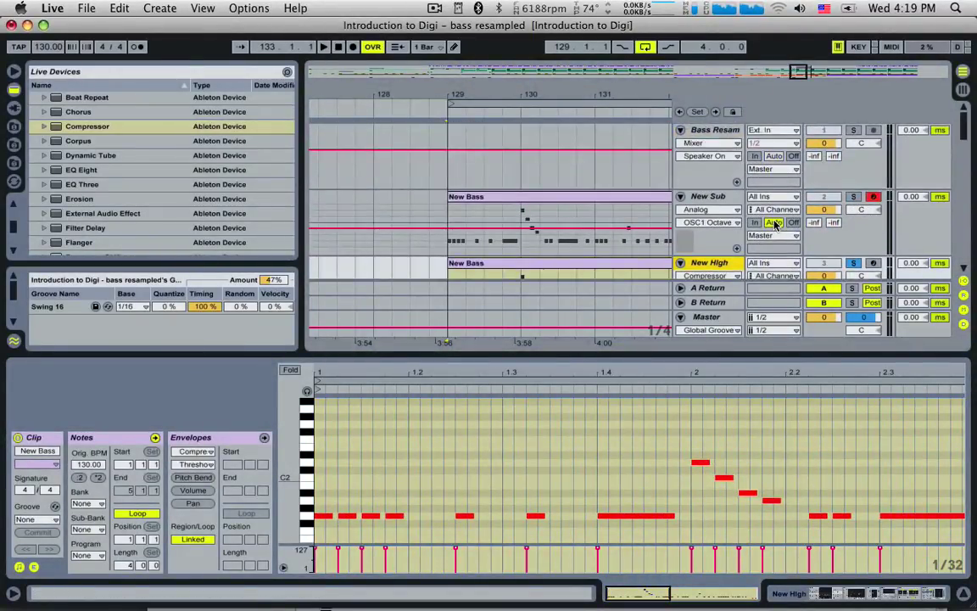
pyautogui.press('space')
pyautogui.scroll(-3, 495, 229)
pyautogui.press('space')
pyautogui.press('space')
pyautogui.press('space')
pyautogui.scroll(2, 492, 197)
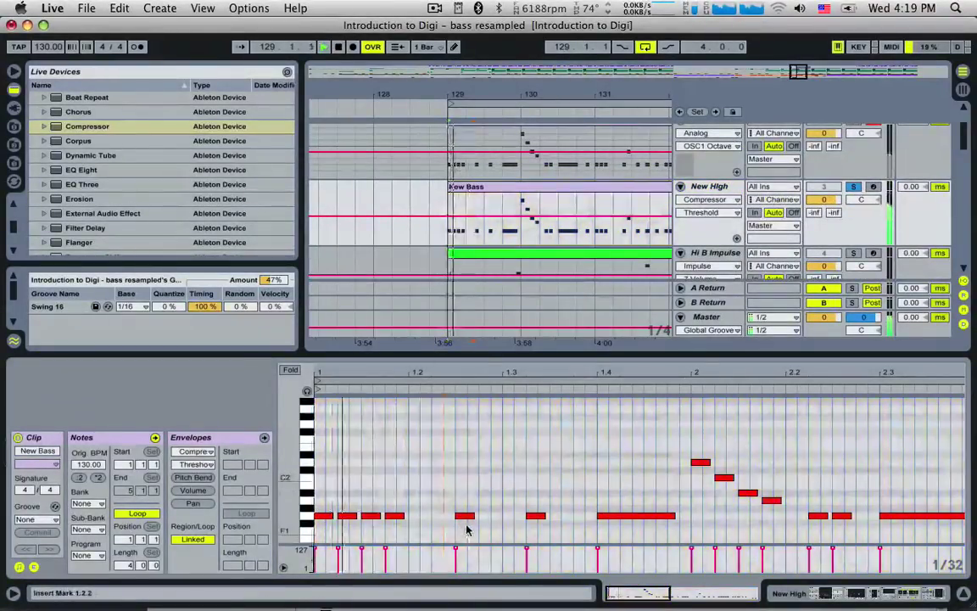
# - Add G1 notes at 1.2.2, 1.2.4 and 1.3.4 in New High's New Bass clip
pyautogui.click(458, 515)
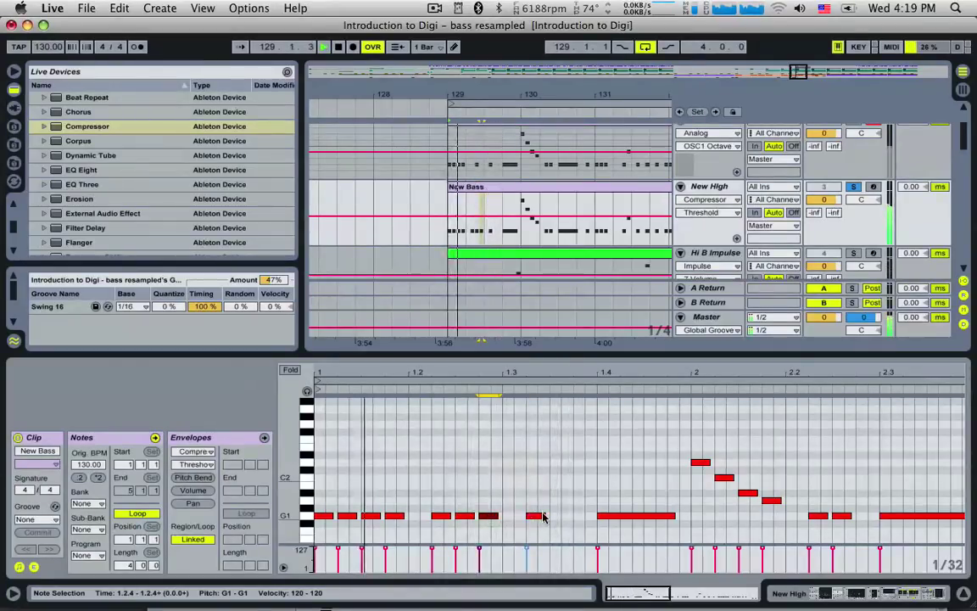
pyautogui.moveTo(542, 515); pyautogui.dragTo(593, 516)
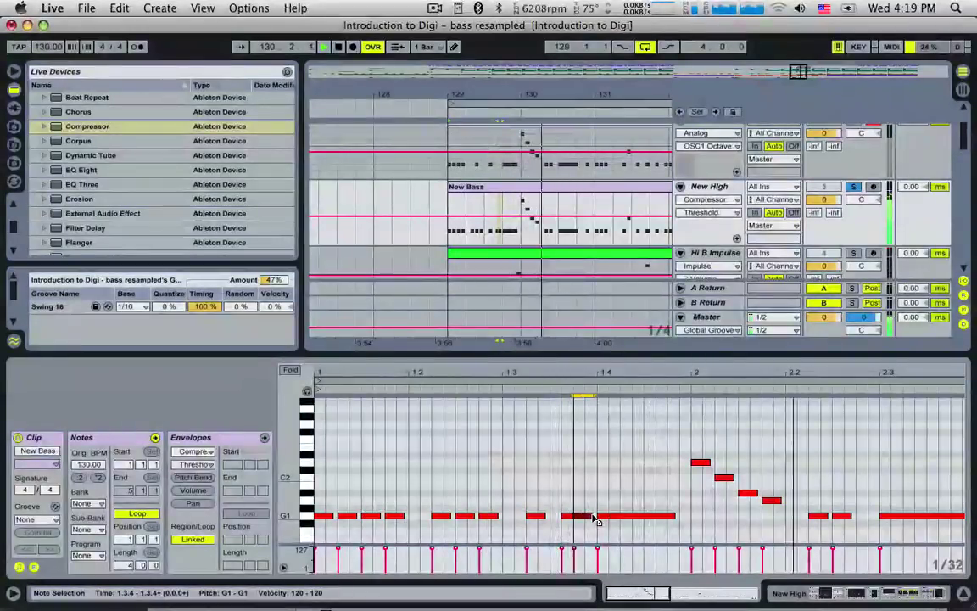
pyautogui.rightClick(559, 458)
pyautogui.click(541, 458)
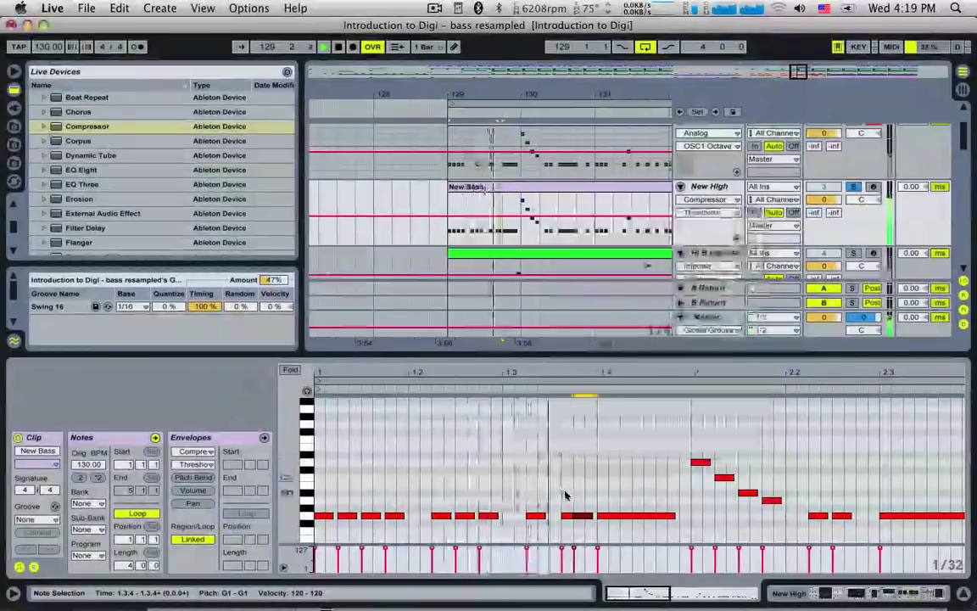
pyautogui.moveTo(584, 516); pyautogui.dragTo(572, 515)
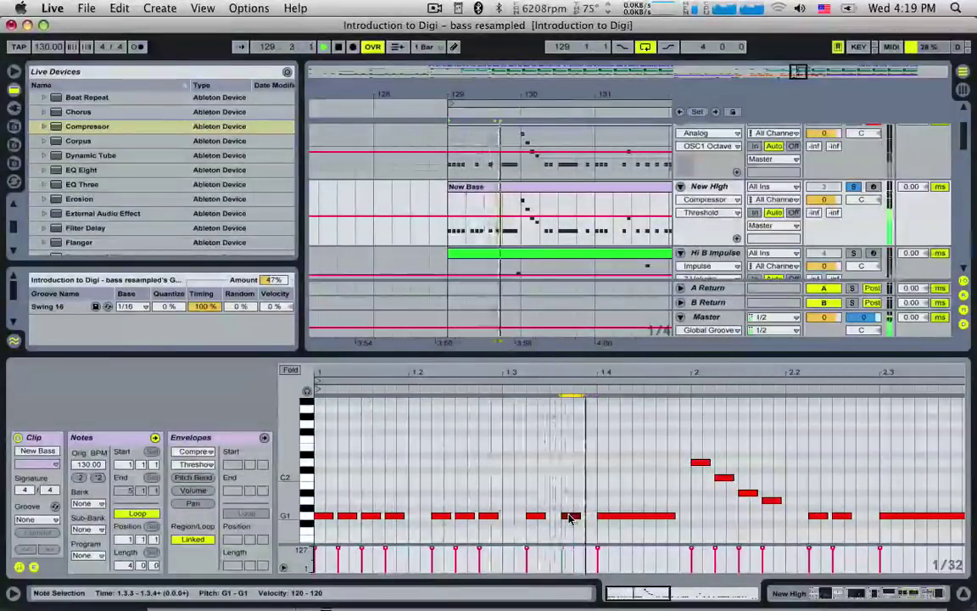
pyautogui.rightClick(571, 518)
pyautogui.click(550, 473)
pyautogui.rightClick(544, 477)
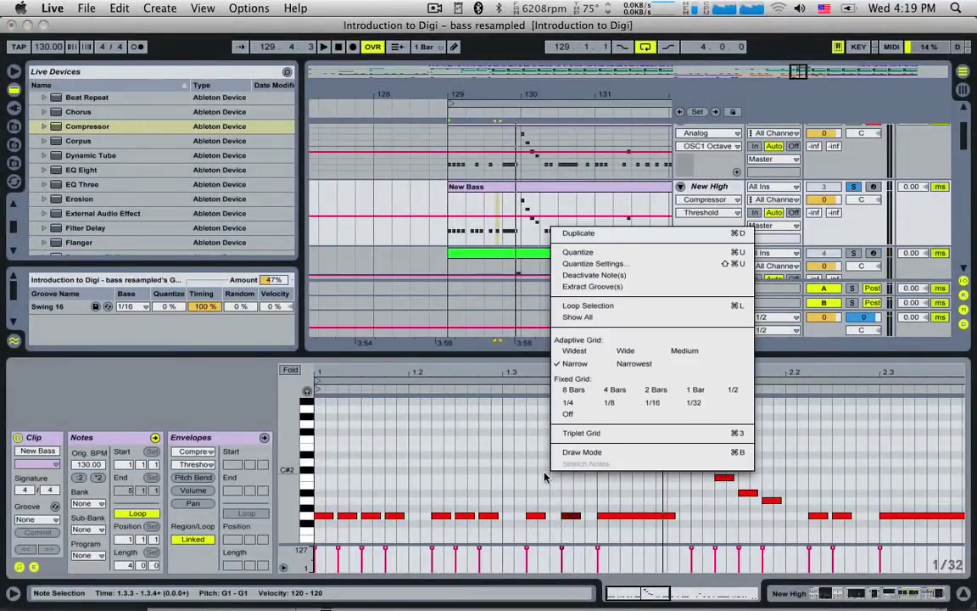
pyautogui.click(572, 517)
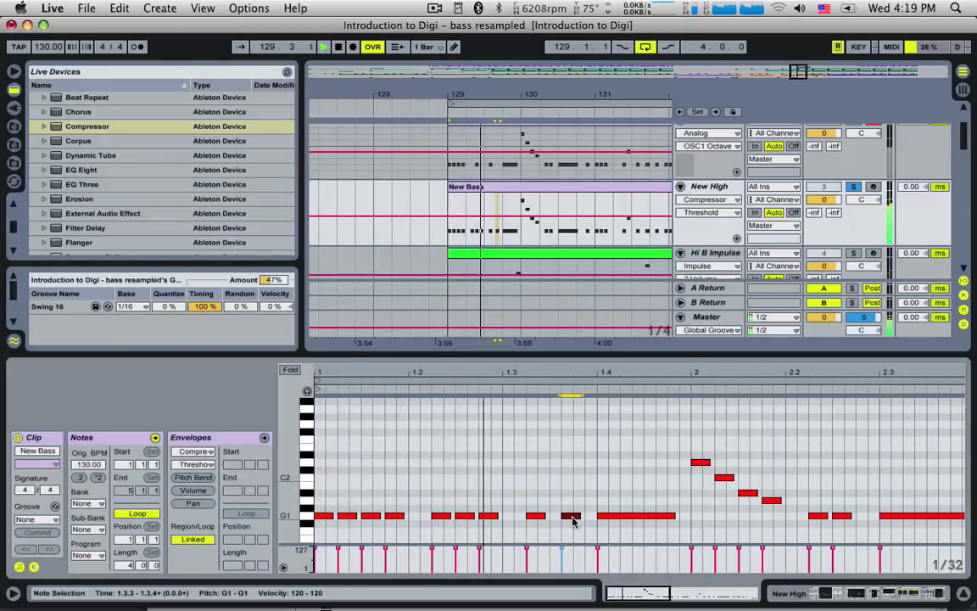
pyautogui.moveTo(579, 519); pyautogui.dragTo(581, 519)
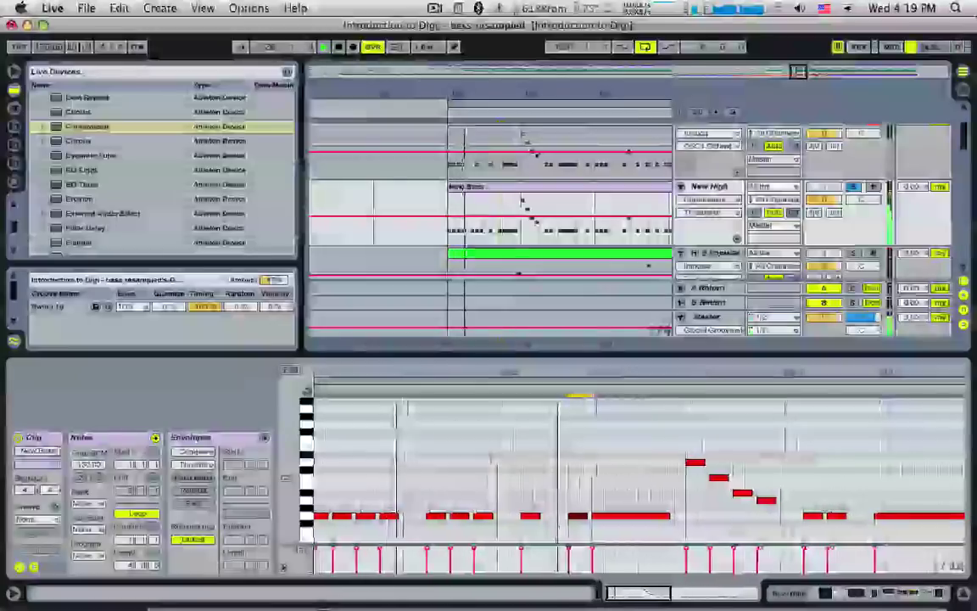
# - Add a G1 note at 2.2.4 and replace the long G1 note at 2.3.1 with four short notes on consecutive sixteenths
pyautogui.moveTo(628, 589); pyautogui.dragTo(647, 589)
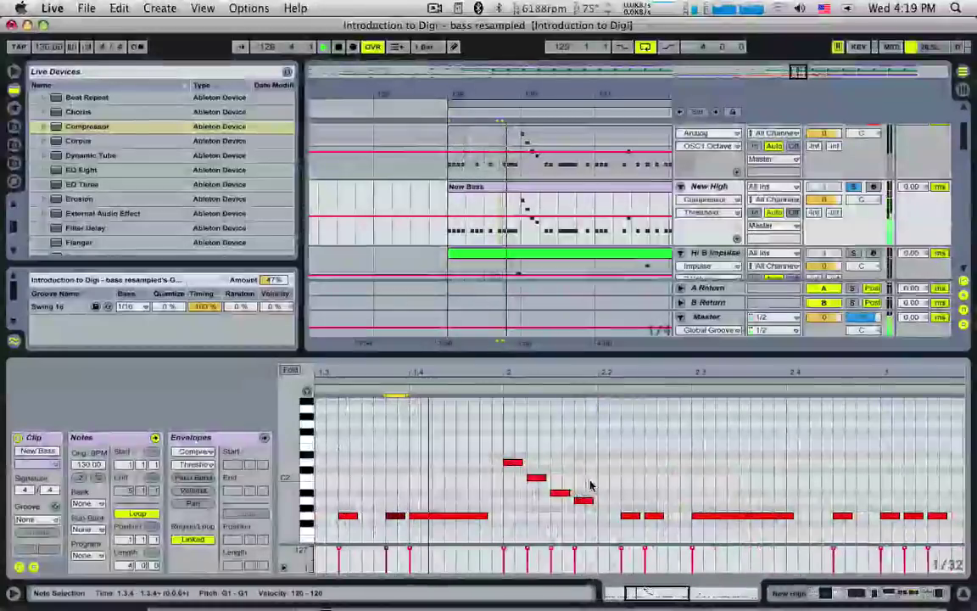
pyautogui.moveTo(655, 514); pyautogui.dragTo(681, 517)
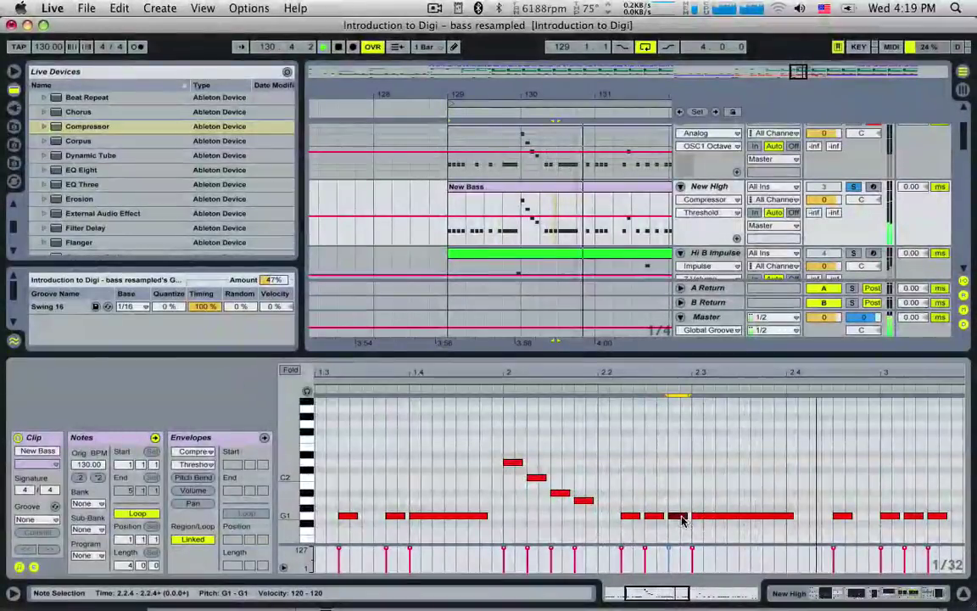
pyautogui.moveTo(791, 516); pyautogui.dragTo(768, 517)
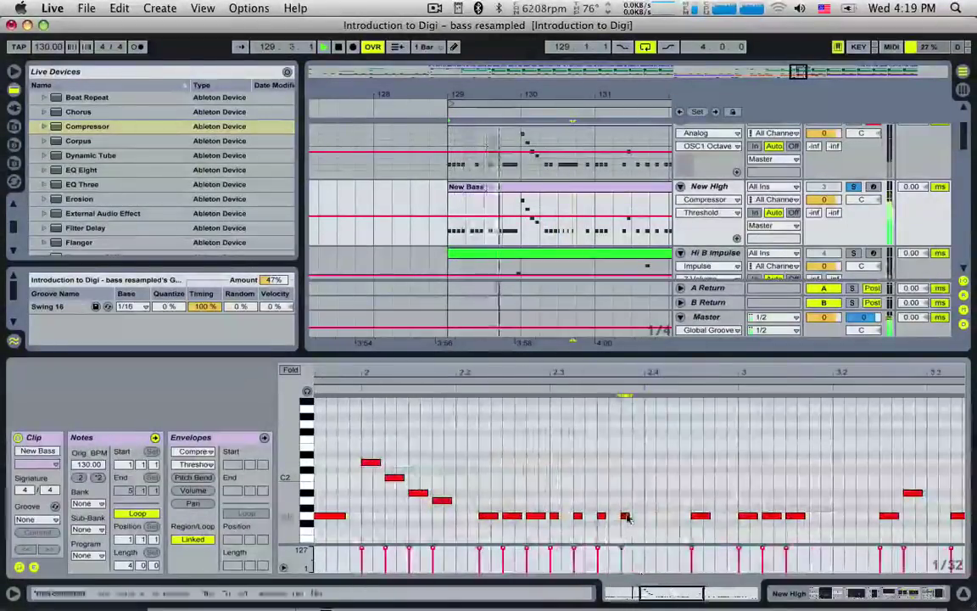
# - Add short G1 notes at 2.4.1, 2.4.2, 3.1.4, 3.2.2, 3.3.3 and 3.4.3
pyautogui.doubleClick(648, 516)
pyautogui.doubleClick(672, 515)
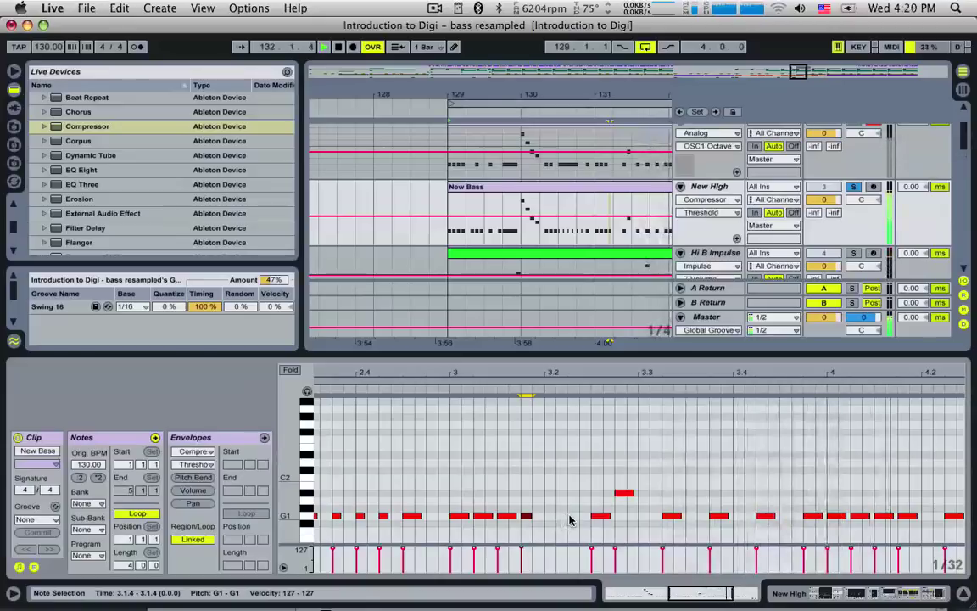
pyautogui.moveTo(610, 517); pyautogui.dragTo(692, 517)
pyautogui.moveTo(691, 517); pyautogui.dragTo(756, 518)
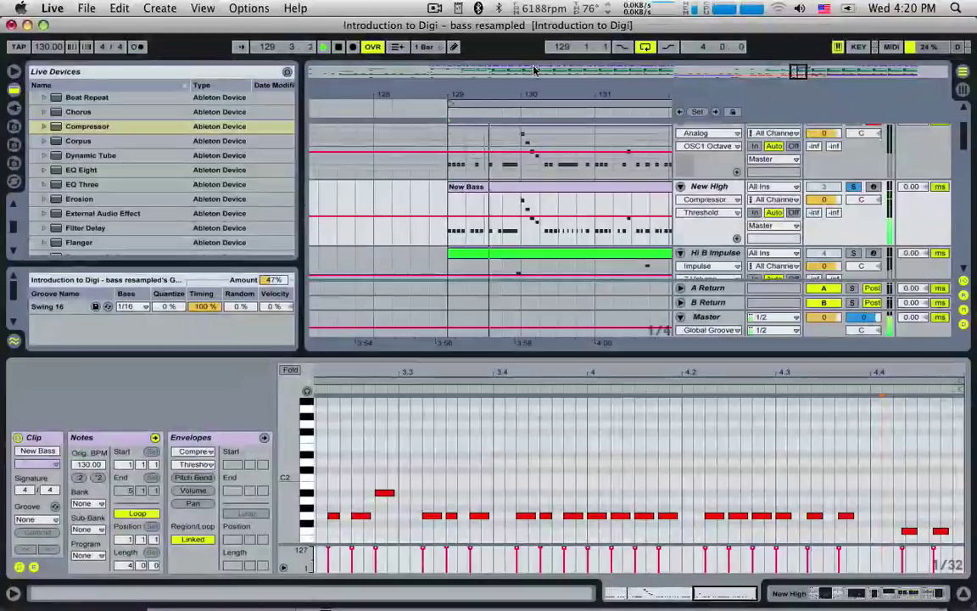
# - Replace New Sub's clip at bar 129 with a copy of New High's edited clip, and play New Sub soloed
pyautogui.click(534, 185)
pyautogui.scroll(2, 534, 185)
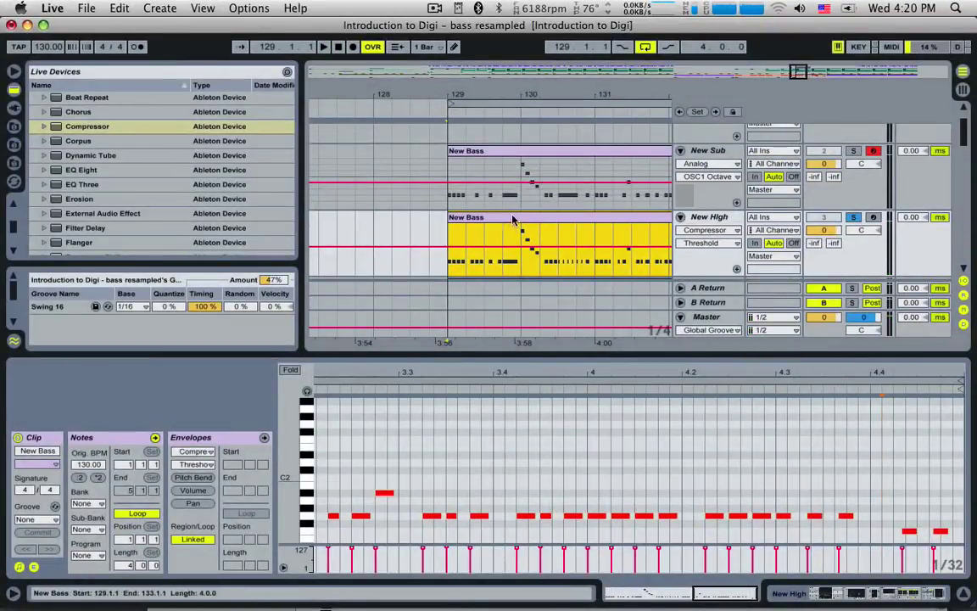
pyautogui.click(520, 167)
pyautogui.press('space')
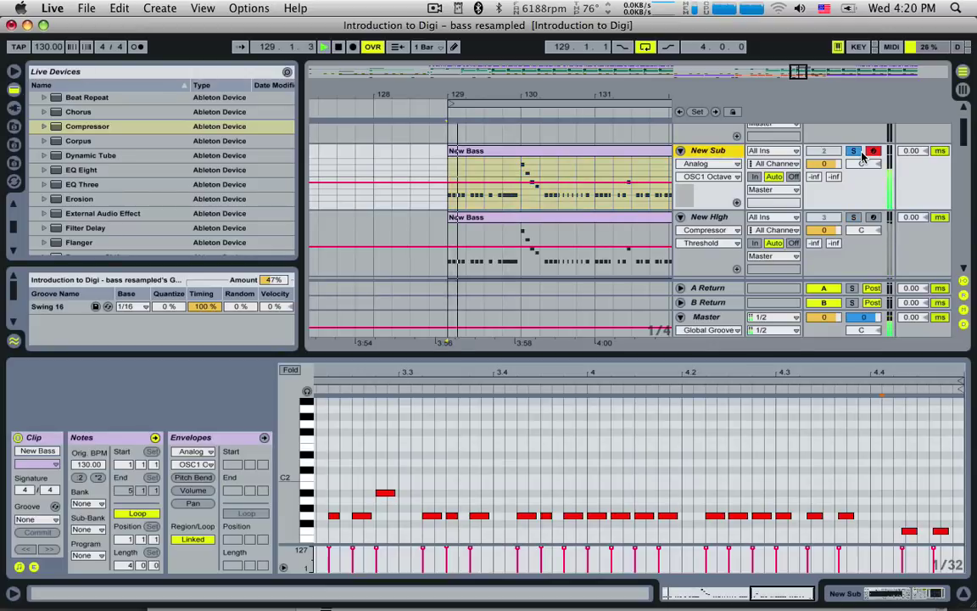
# - Replace the Analog instrument on New Sub with Operator, set oscillator A's Coarse to 0.5, and audition it
pyautogui.click(723, 151)
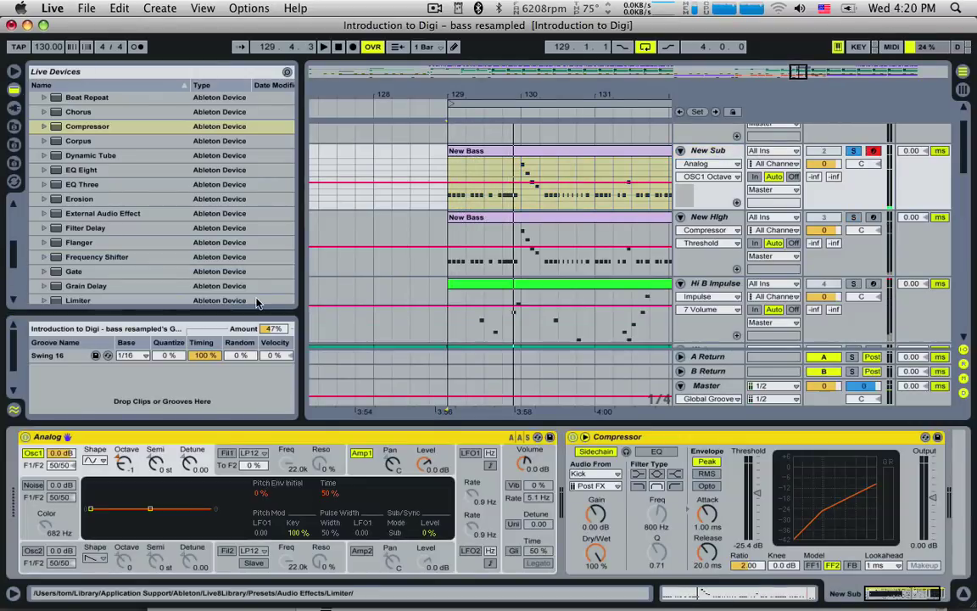
pyautogui.scroll(6, 98, 190)
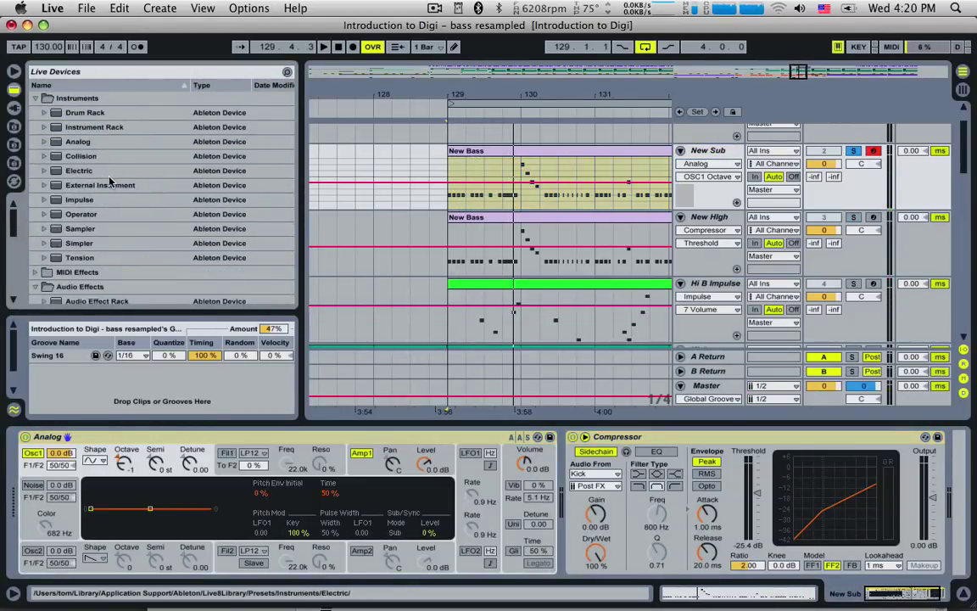
pyautogui.moveTo(81, 216); pyautogui.dragTo(254, 433)
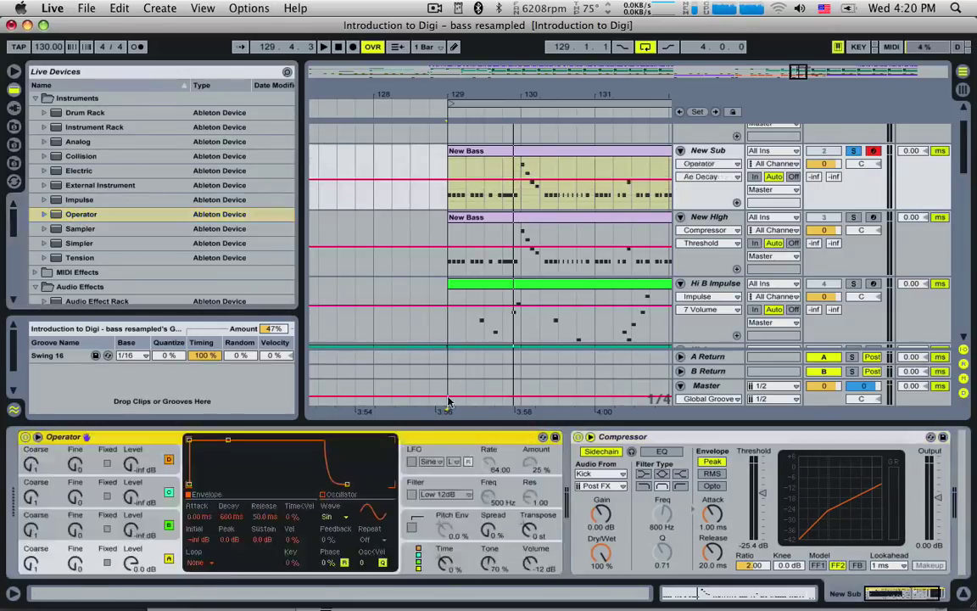
pyautogui.click(45, 561)
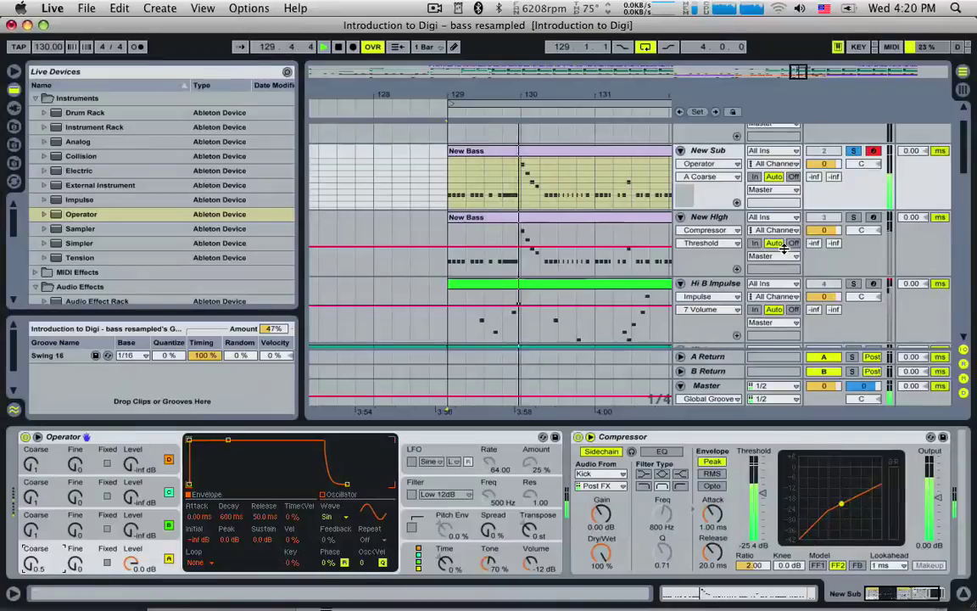
pyautogui.press('space')
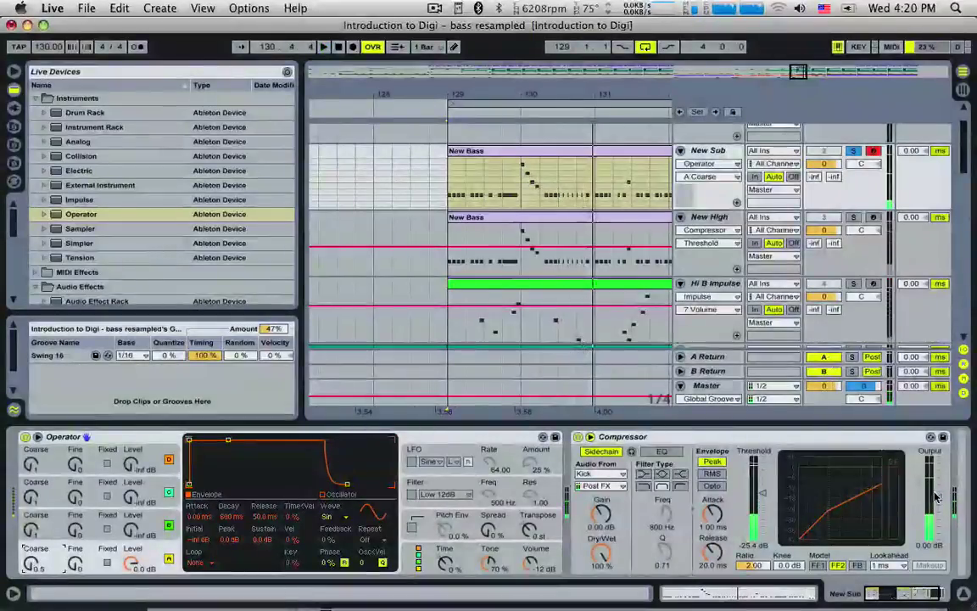
# - Raise the output gain of New Sub's Compressor to 8.92 dB and audition the sub
pyautogui.moveTo(937, 497); pyautogui.dragTo(938, 486)
pyautogui.press('space')
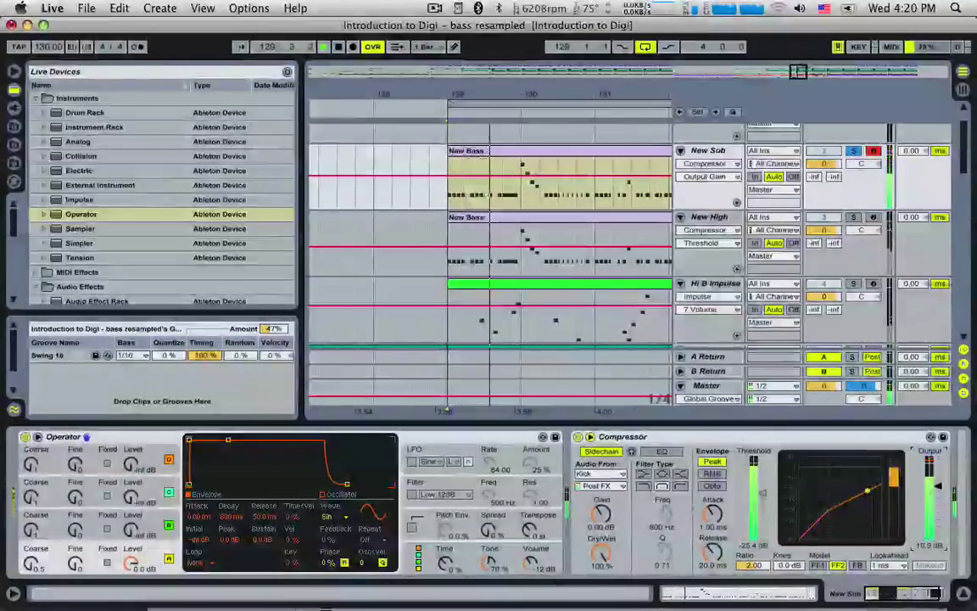
# - Enable Operator's pitch envelope on New Sub with a 79.5 ms decay, +39 st peak and 41% amount while auditioning it
pyautogui.click(413, 527)
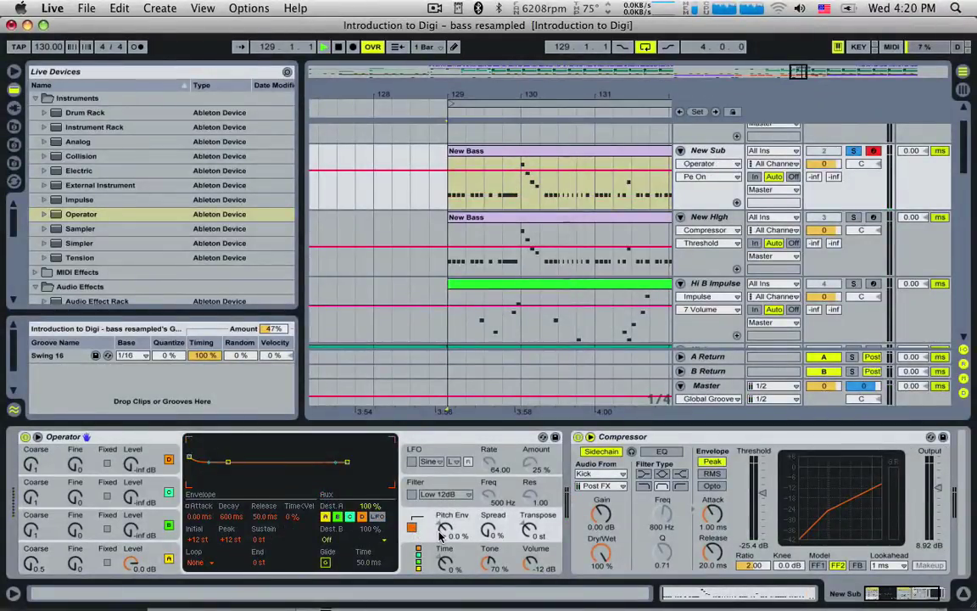
pyautogui.press('space')
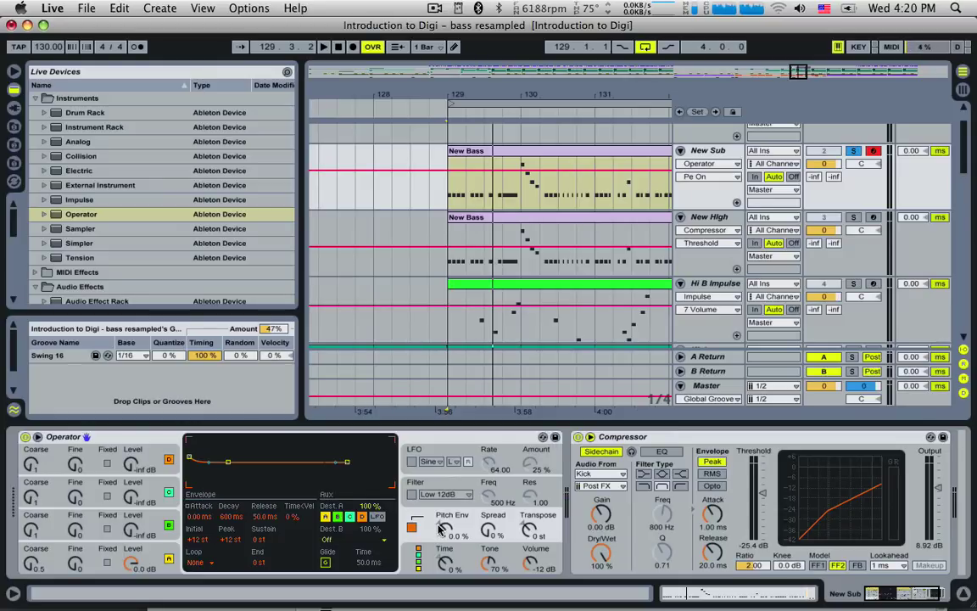
pyautogui.moveTo(444, 528); pyautogui.dragTo(441, 527)
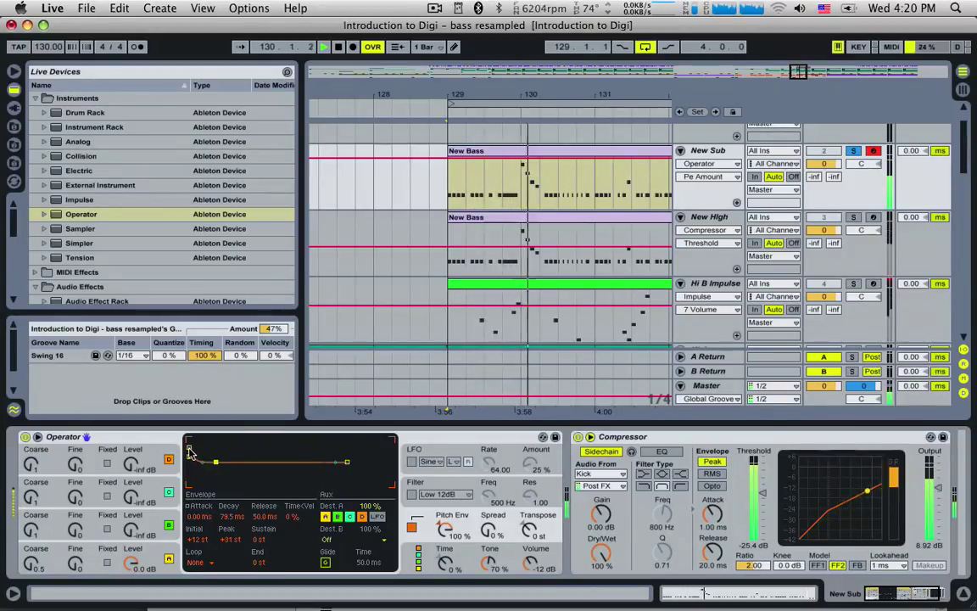
pyautogui.moveTo(190, 448); pyautogui.dragTo(189, 444)
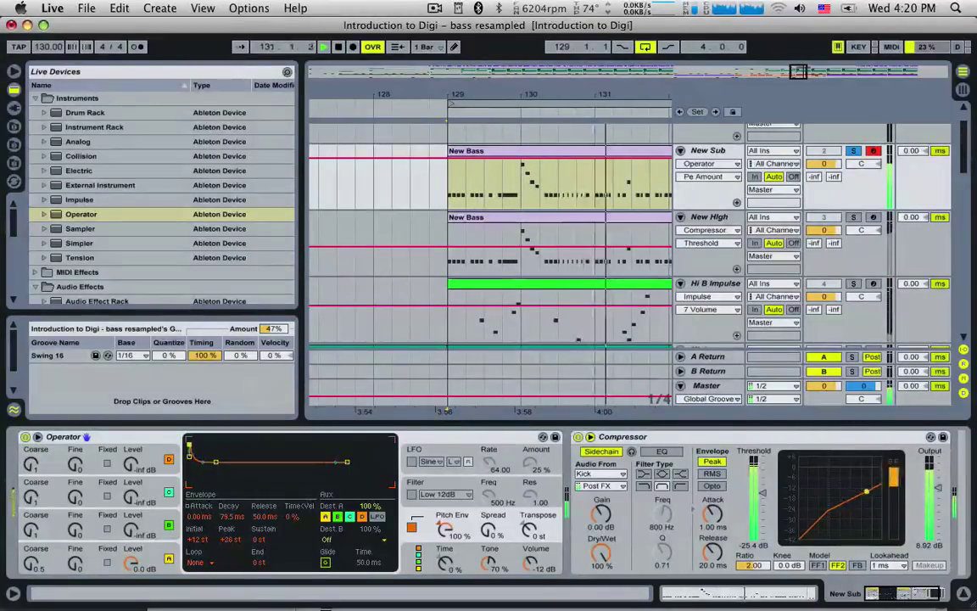
pyautogui.moveTo(443, 528); pyautogui.dragTo(443, 592)
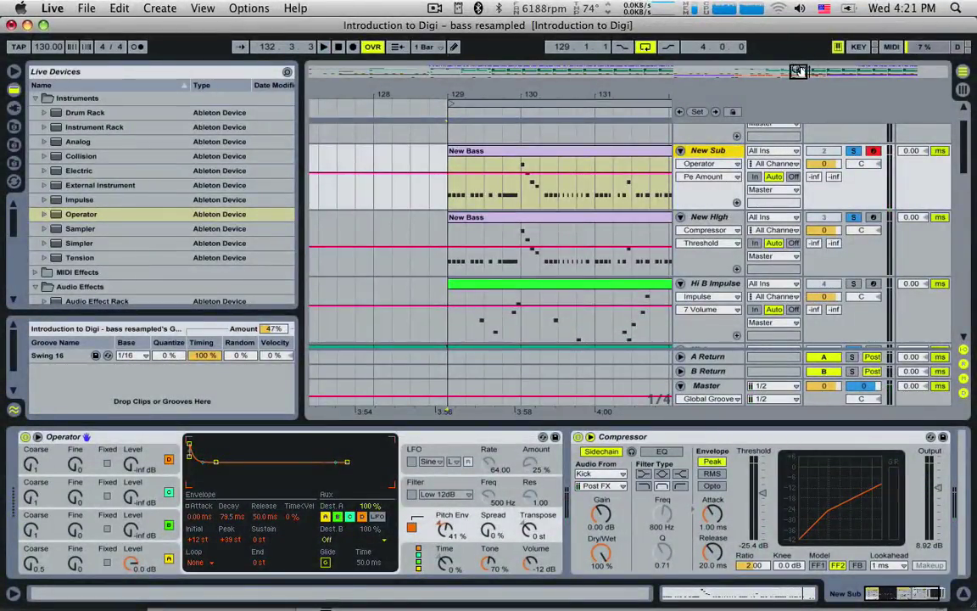
# - Undo the last change to the groove pool
pyautogui.moveTo(799, 71); pyautogui.dragTo(798, 74)
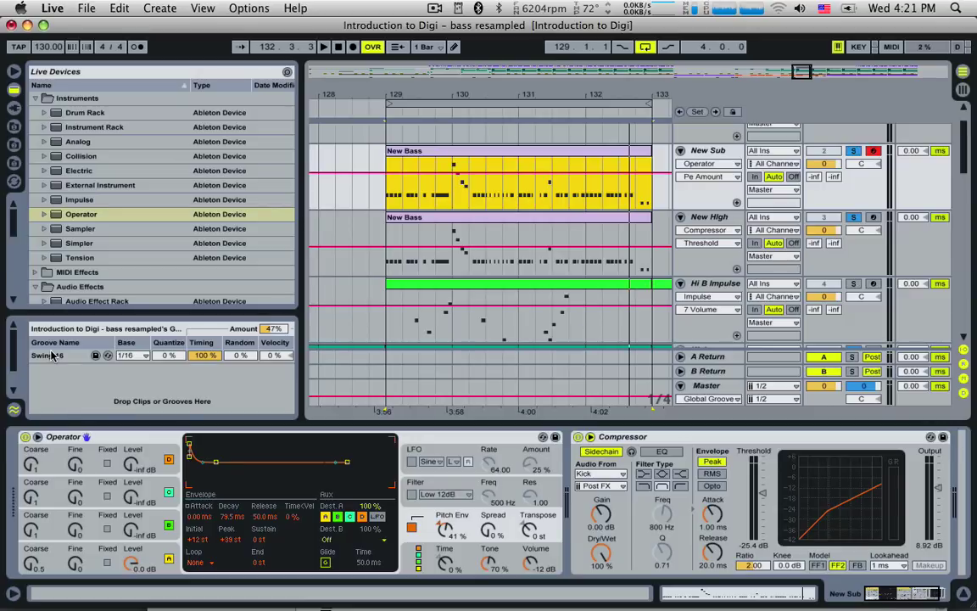
pyautogui.press('super+z')
# - Locate the Open Hihat track and play it soloed from bar 129
pyautogui.scroll(-8, 356, 312)
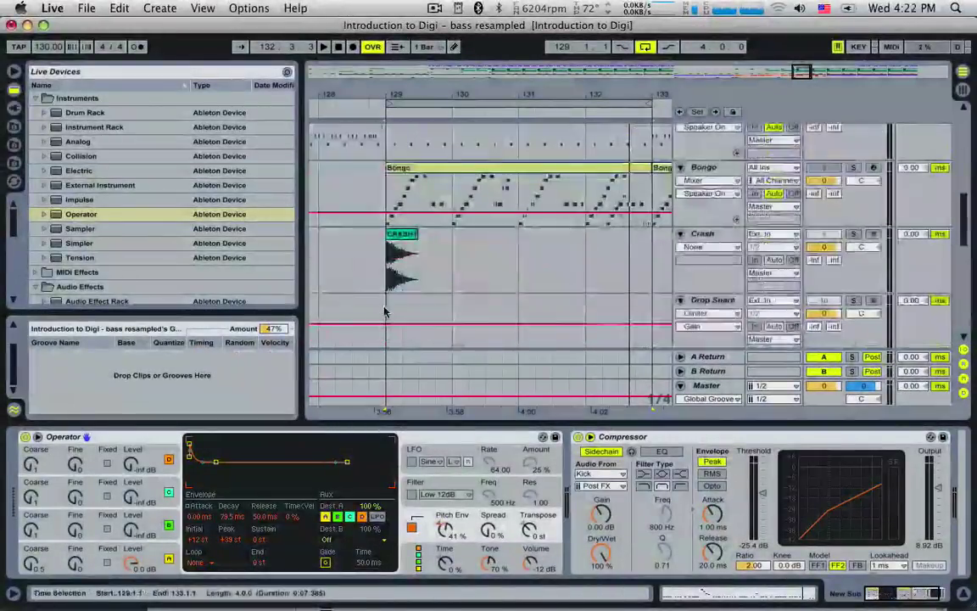
pyautogui.scroll(2, 415, 232)
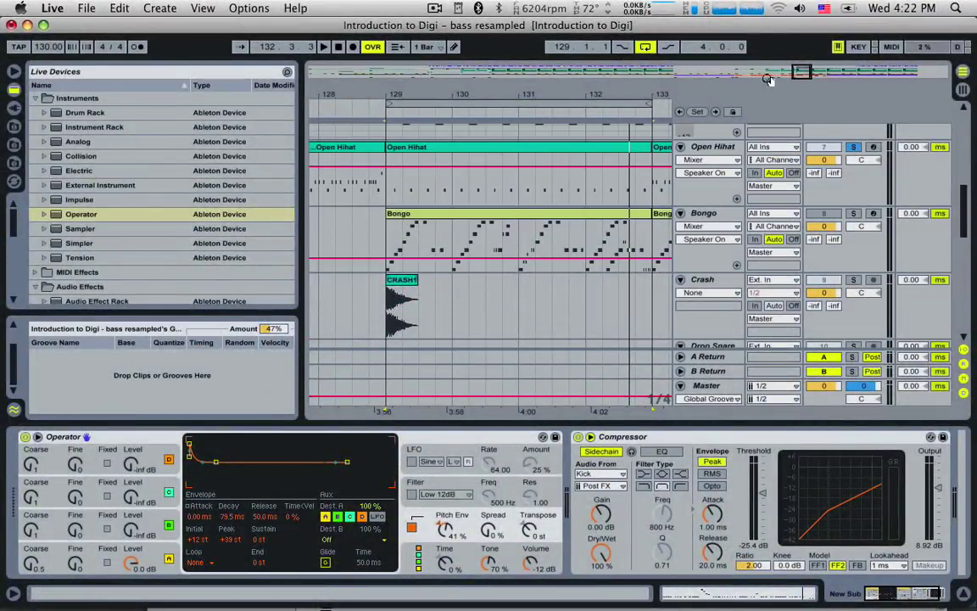
pyautogui.moveTo(804, 75); pyautogui.dragTo(804, 68)
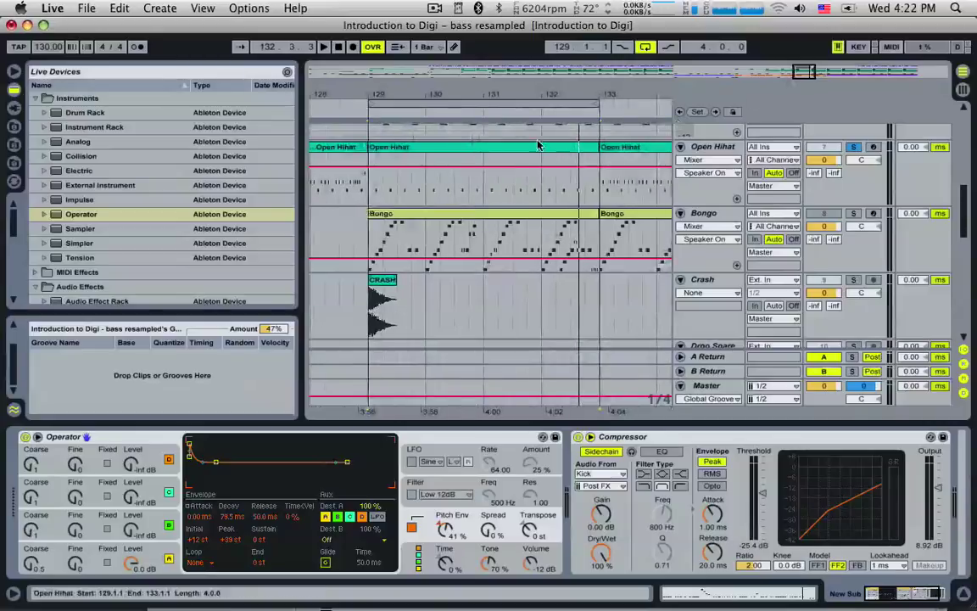
pyautogui.click(374, 192)
pyautogui.press('space')
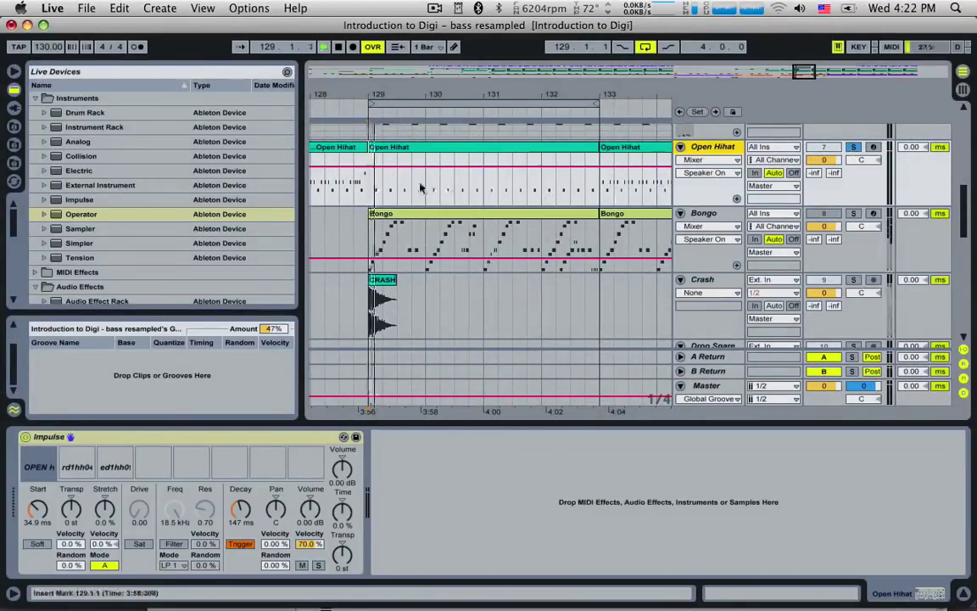
# - Copy all notes in the Open Hihat clip at bar 129 so hits fall on every sixteenth, and play the result
pyautogui.doubleClick(423, 148)
pyautogui.press('super+a')
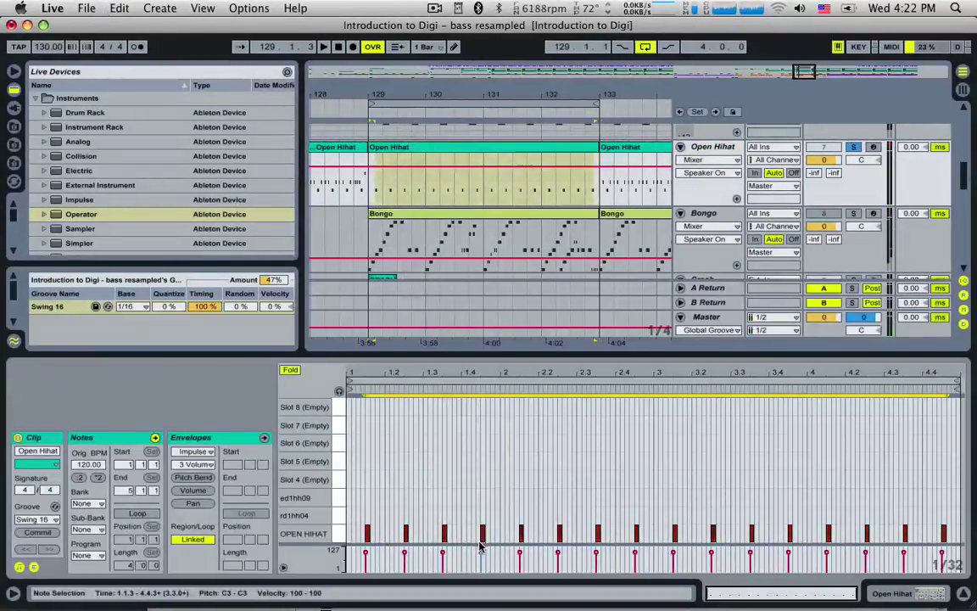
pyautogui.moveTo(482, 540)
pyautogui.mouseDown()
pyautogui.moveTo(462, 540)
pyautogui.moveTo(493, 537)
pyautogui.mouseUp()
pyautogui.press('space')
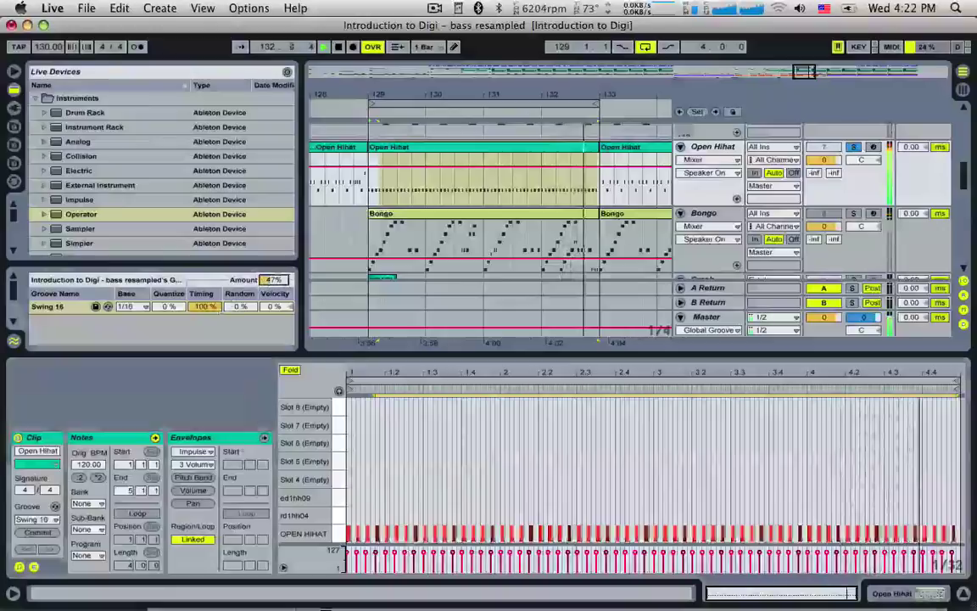
# - Audition the open hi-hat loop with the global groove amount lowered to 0%, and restore the amount to 47%
pyautogui.moveTo(267, 284)
pyautogui.mouseDown()
pyautogui.moveTo(266, 248)
pyautogui.moveTo(267, 292)
pyautogui.mouseUp()
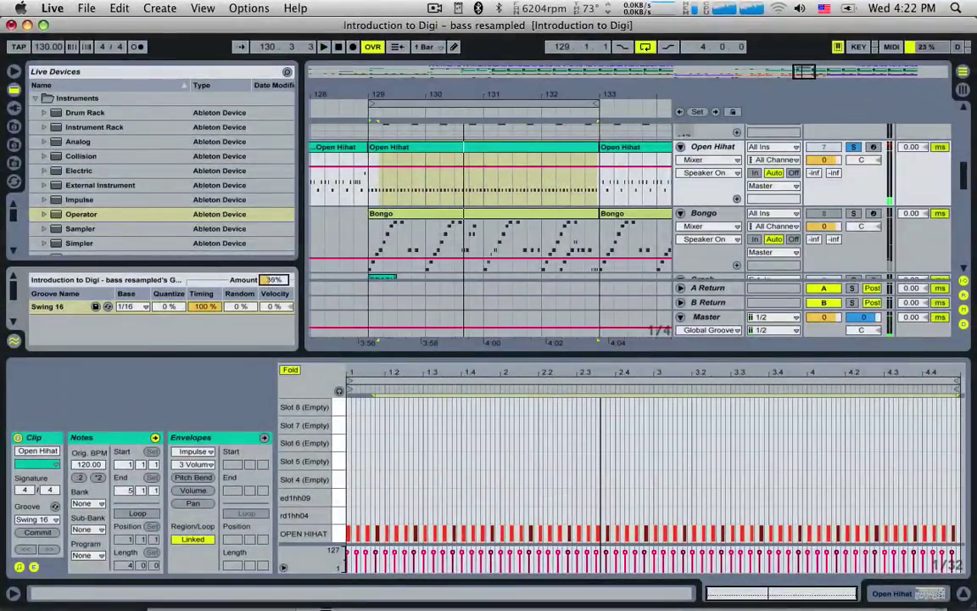
pyautogui.press('space')
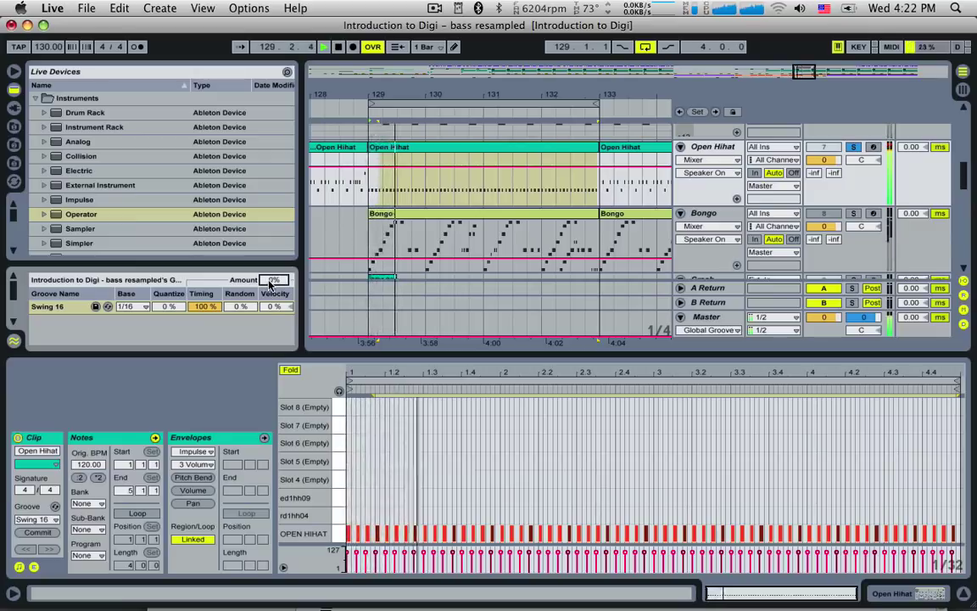
pyautogui.moveTo(267, 282); pyautogui.dragTo(267, 261)
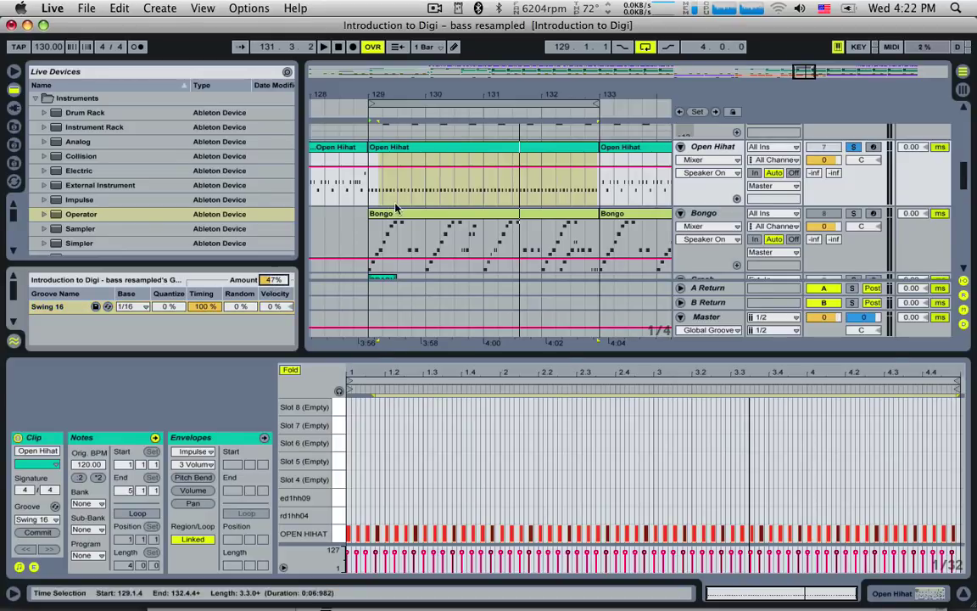
pyautogui.press('space')
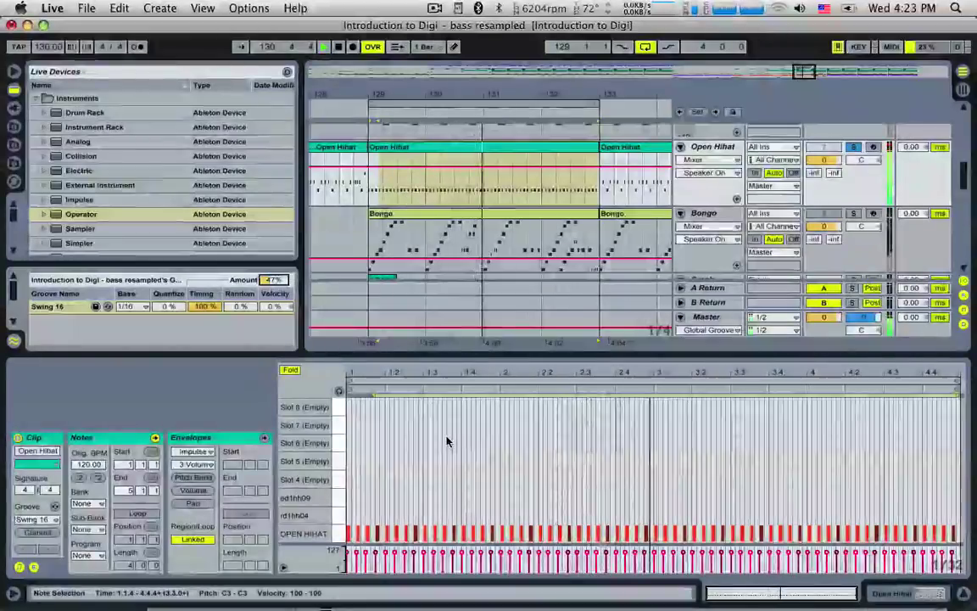
pyautogui.press('space')
# - Undo the last three note edits in the Open Hihat clip, back to one off-beat hit per beat
pyautogui.click(447, 441)
pyautogui.press('super+z')
pyautogui.press('super+z')
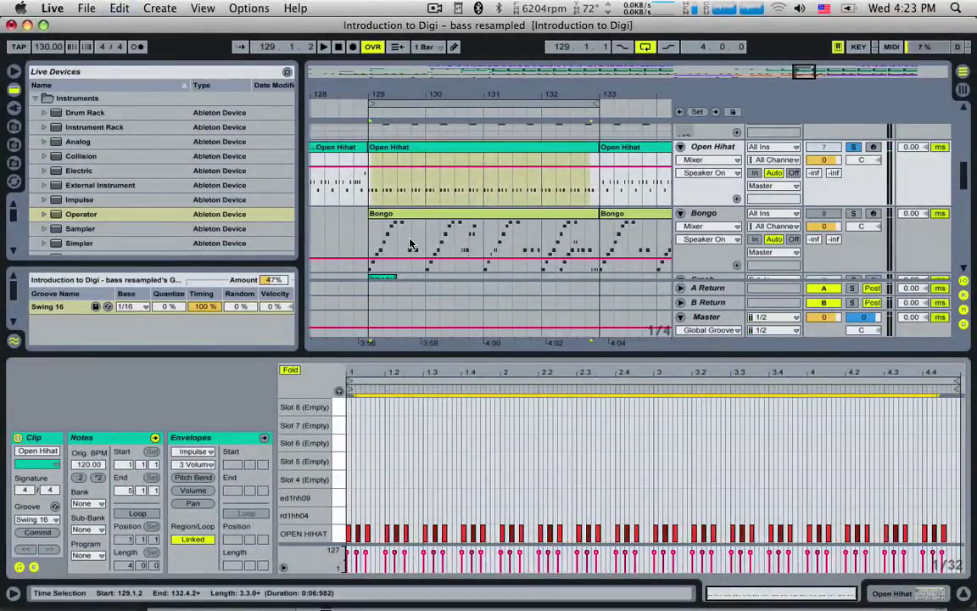
pyautogui.press('super+z')
# - Solo the New Sub and New High tracks and listen to the bass line
pyautogui.scroll(5, 969, 181)
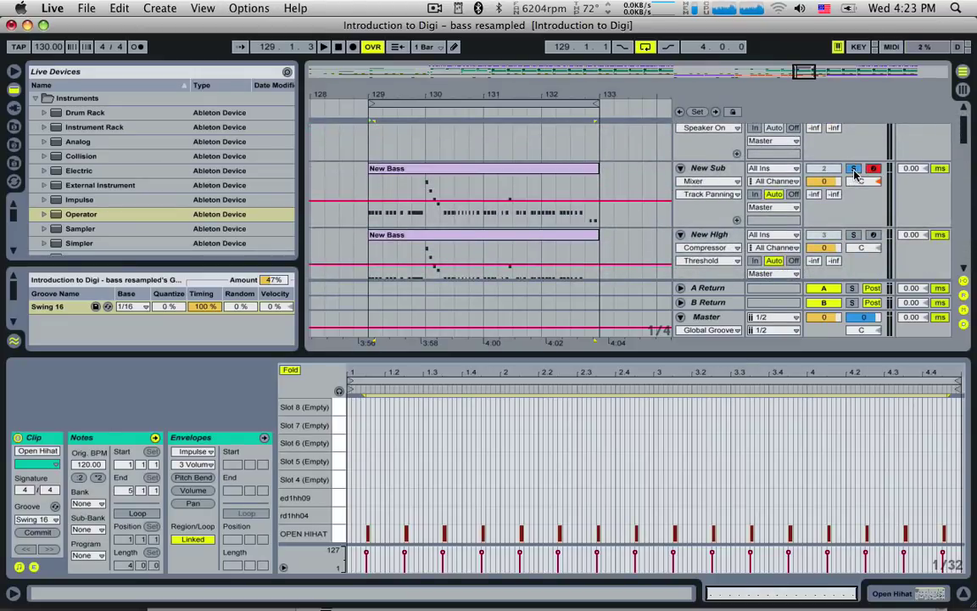
pyautogui.press('space')
pyautogui.scroll(-3, 458, 259)
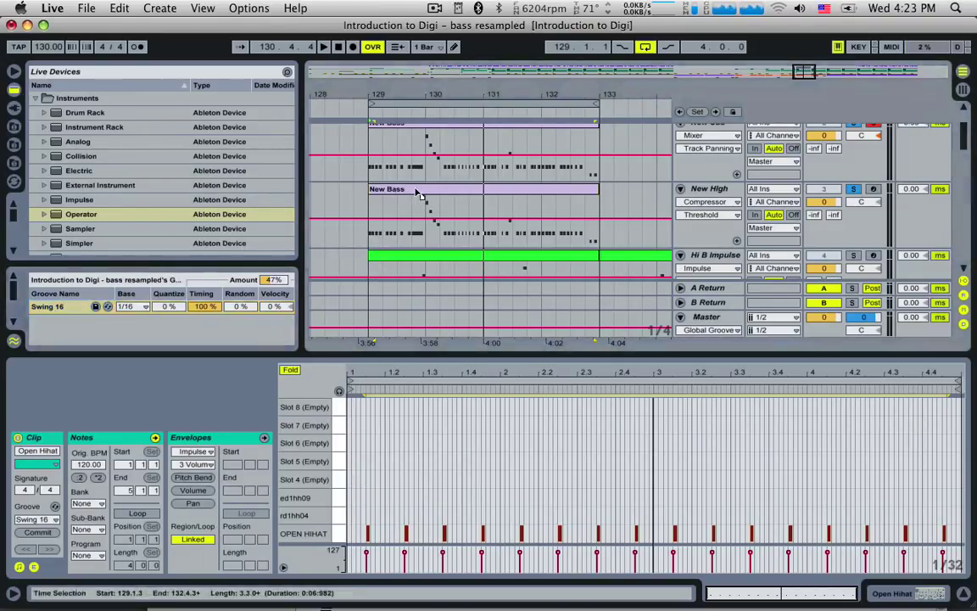
# - Duplicate the Swing 16 groove in the groove pool and rename the copy New Bass
pyautogui.click(90, 309)
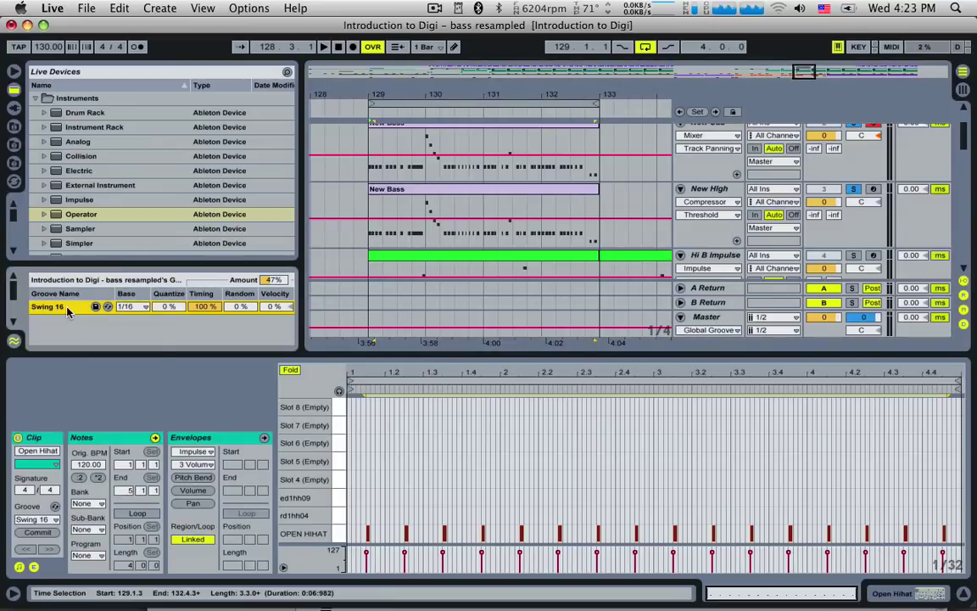
pyautogui.rightClick(67, 310)
pyautogui.click(90, 326)
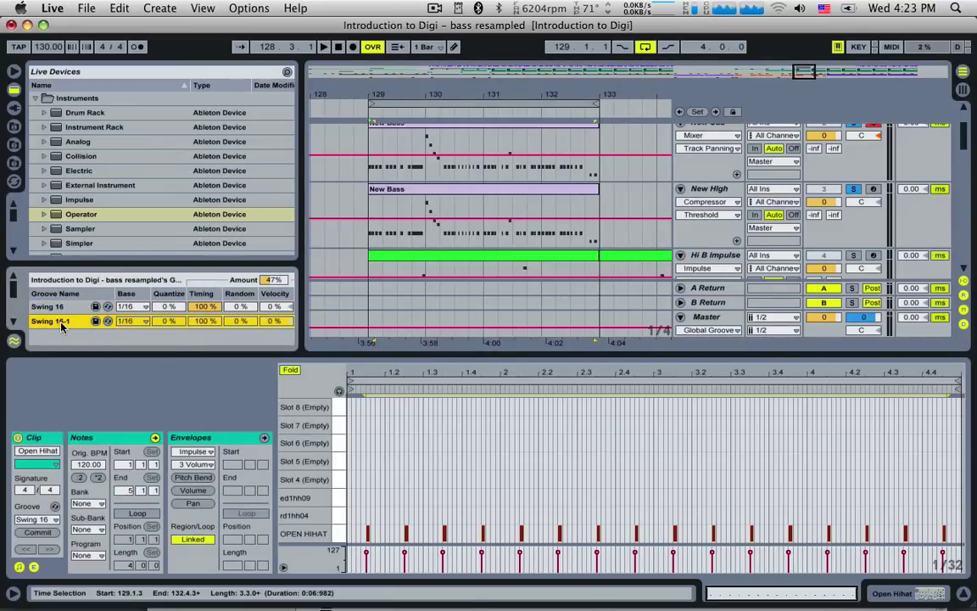
pyautogui.write('Bass')
pyautogui.press('BackSpace')
pyautogui.press('BackSpace')
pyautogui.press('BackSpace')
pyautogui.press('BackSpace')
pyautogui.write('New Bass')
pyautogui.scroll(1, 483, 230)
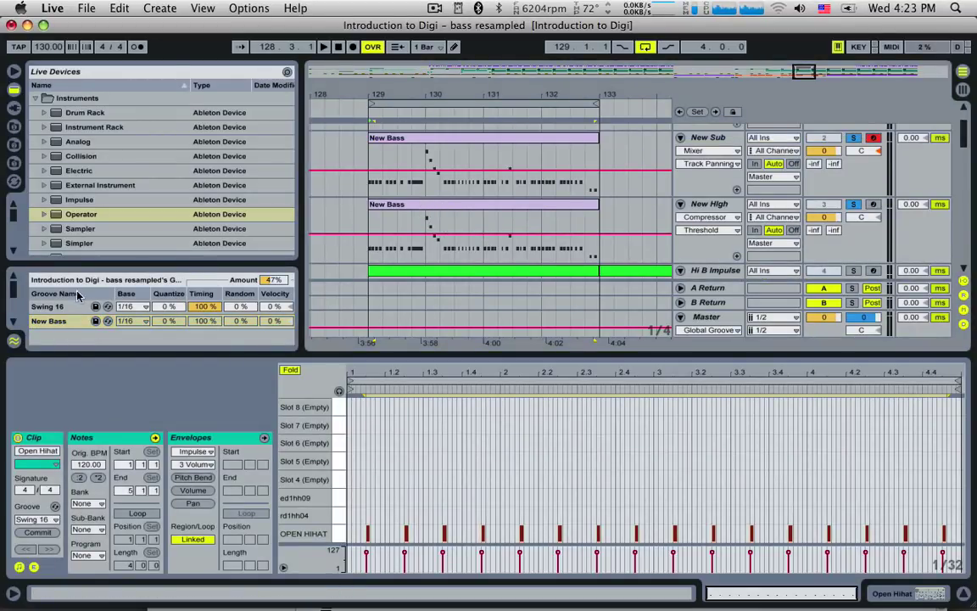
# - Apply the New Bass groove to the New Bass clips on the New High and New Sub tracks
pyautogui.click(57, 307)
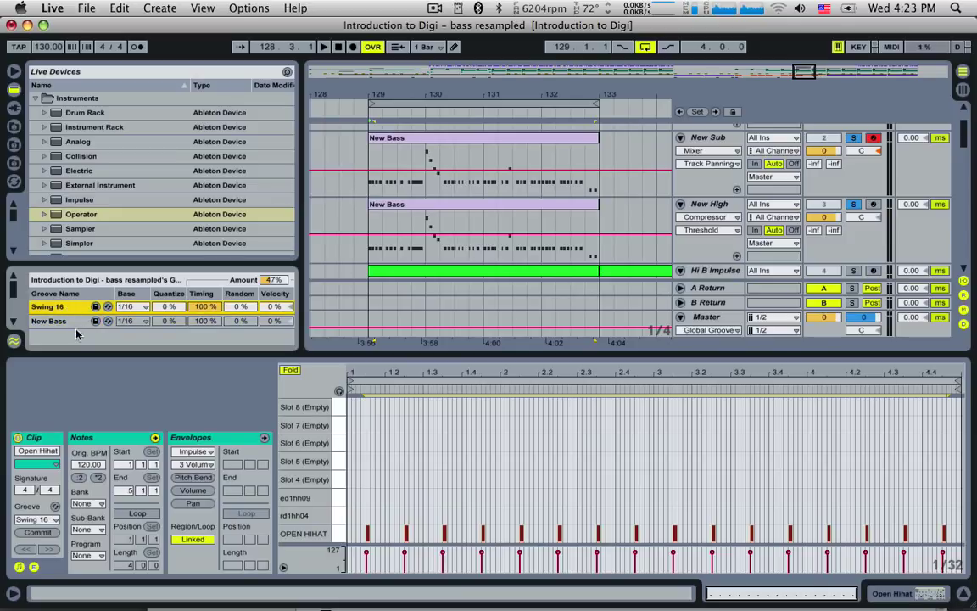
pyautogui.click(49, 321)
pyautogui.click(85, 306)
pyautogui.click(167, 321)
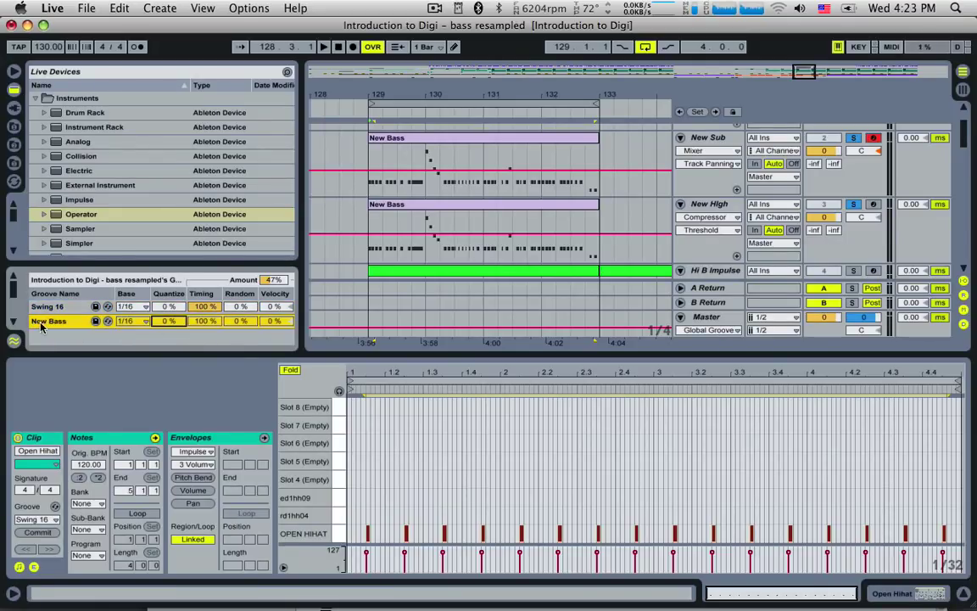
pyautogui.rightClick(46, 324)
pyautogui.click(36, 320)
pyautogui.click(410, 215)
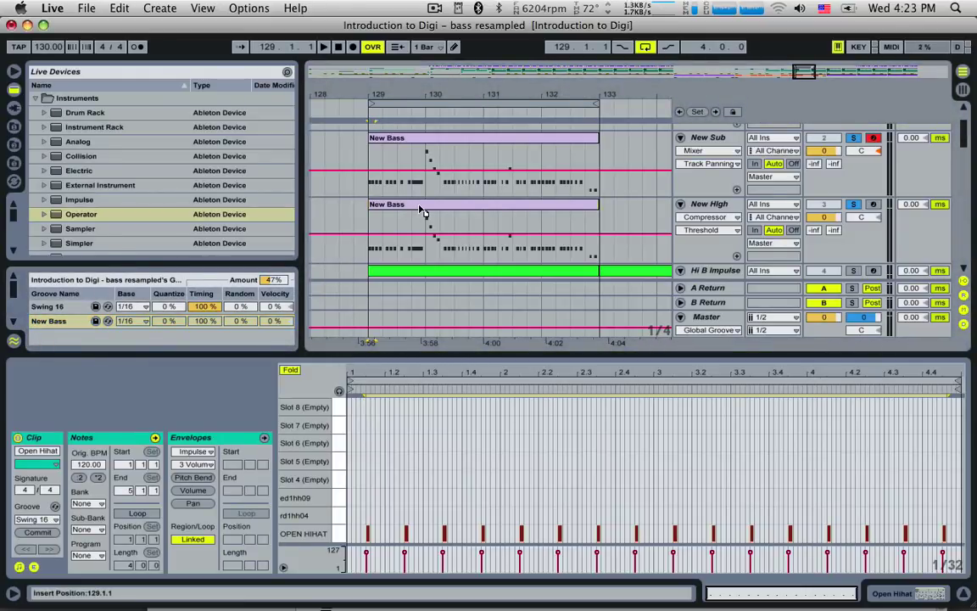
pyautogui.click(420, 209)
pyautogui.click(358, 183)
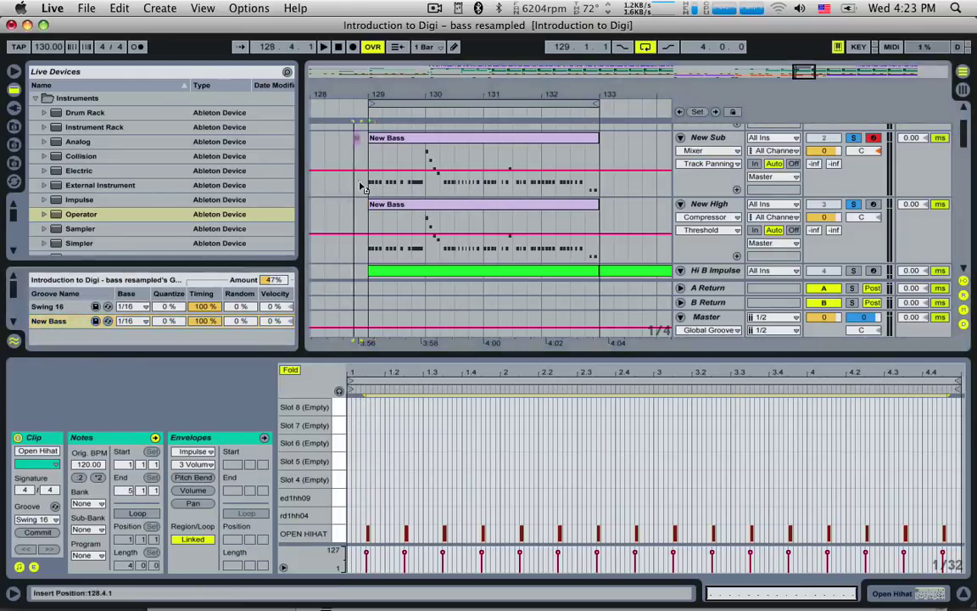
# - Play the bass with the global groove amount at 0% for comparison, and raise the amount to 50%
pyautogui.press('space')
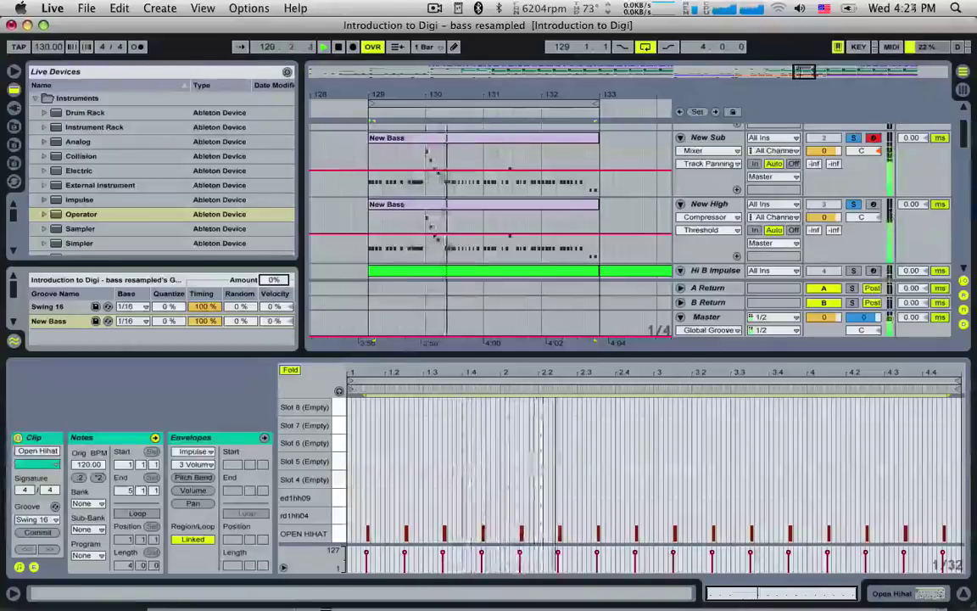
pyautogui.moveTo(277, 282); pyautogui.dragTo(277, 239)
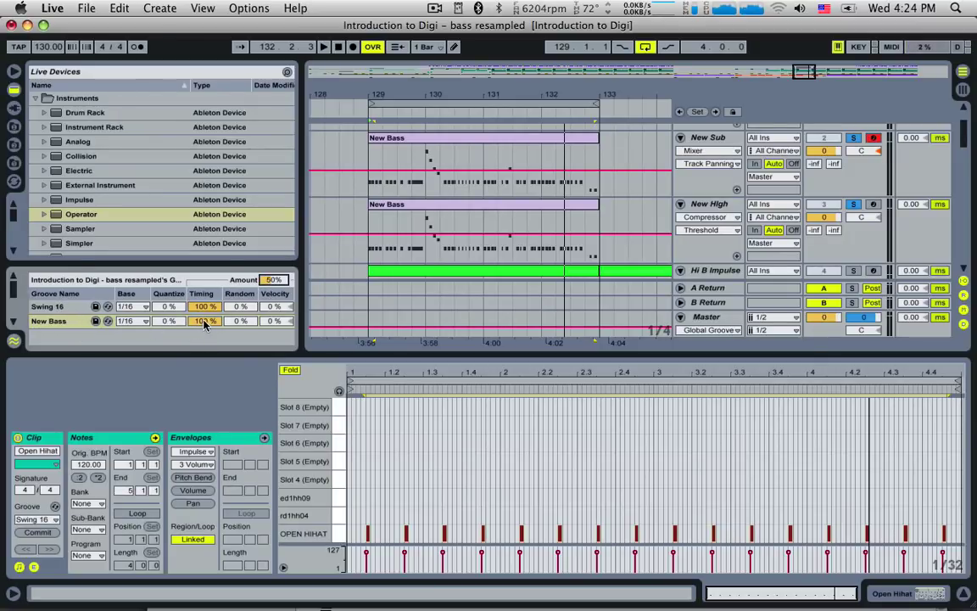
# - Try a lower timing value on the New Bass groove during playback, and restore it to 100%
pyautogui.moveTo(204, 321); pyautogui.dragTo(204, 407)
pyautogui.press('space')
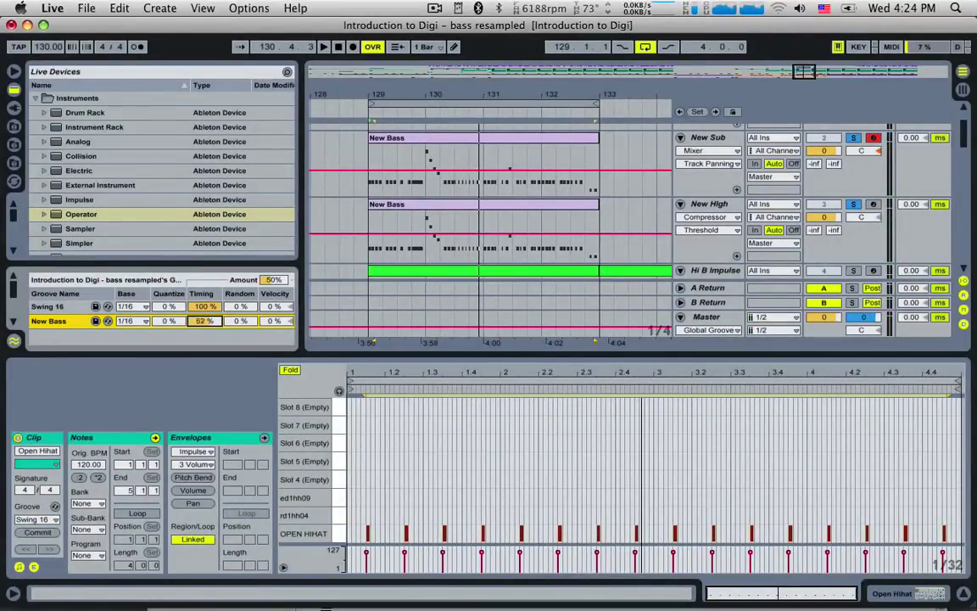
pyautogui.press('space')
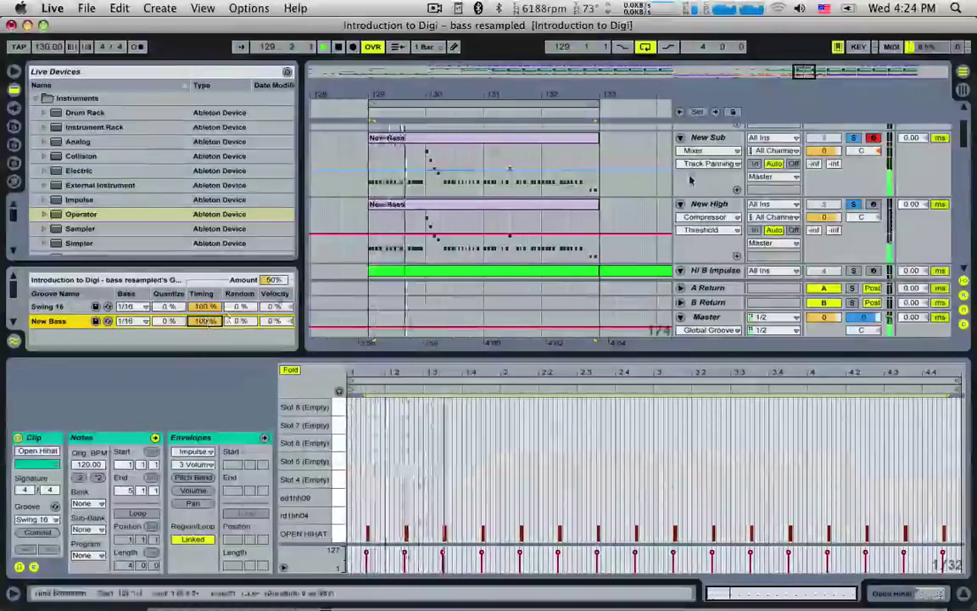
# - With the full mix playing, set New High's EQ Eight band 3 to 6.15 dB at 1.99 kHz and delete the track's Reverb
pyautogui.click(853, 206)
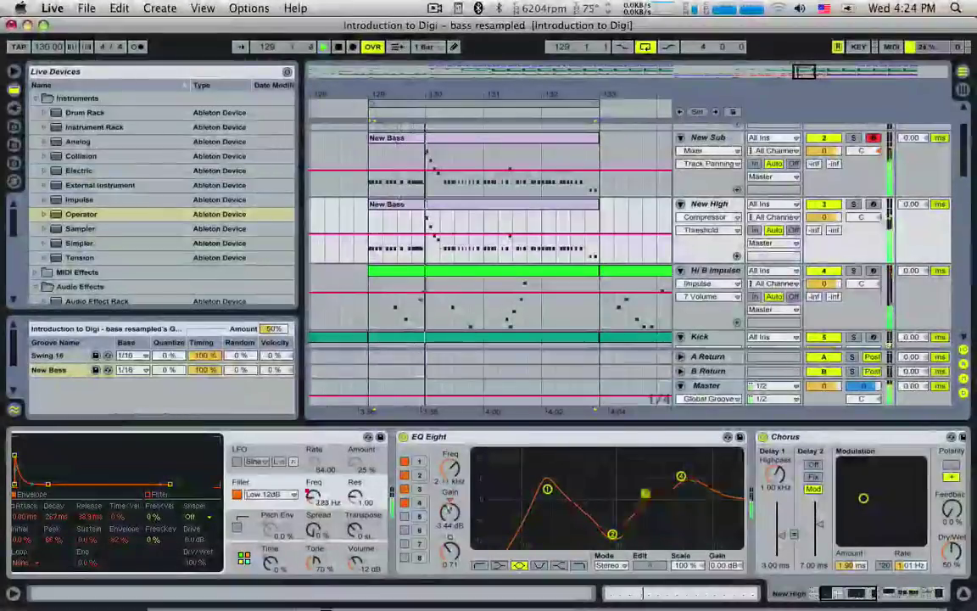
pyautogui.moveTo(647, 514); pyautogui.dragTo(643, 478)
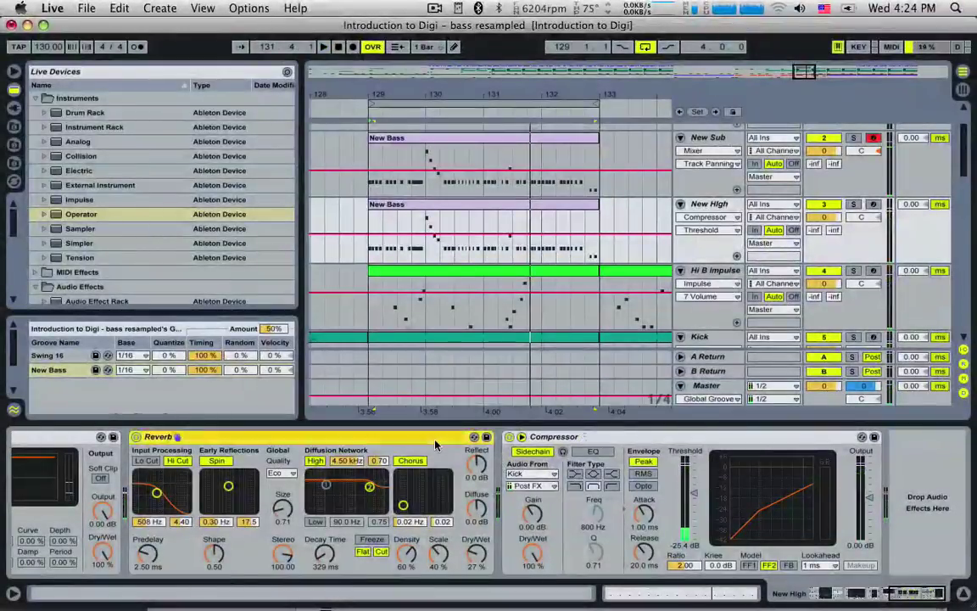
pyautogui.press('Delete')
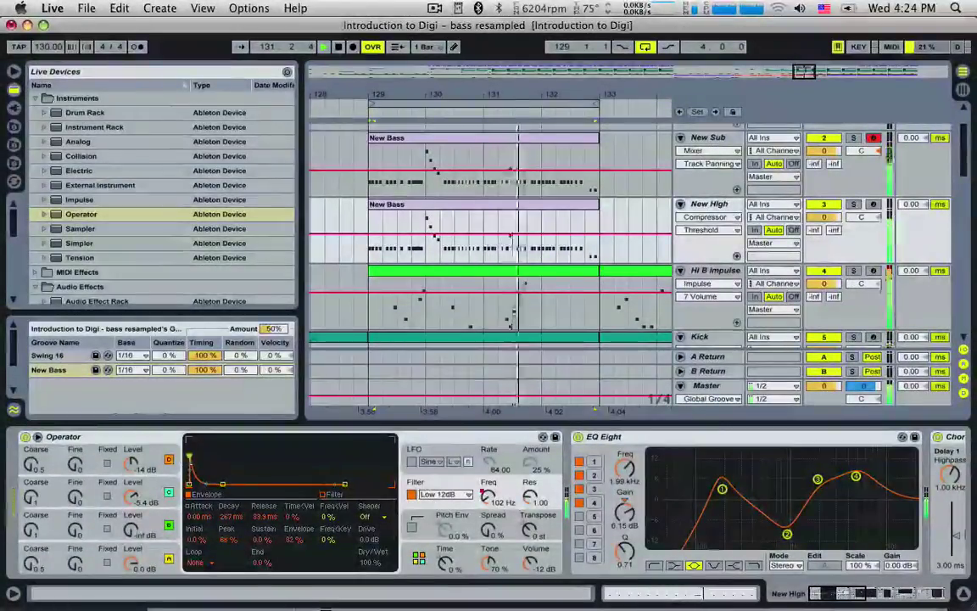
# - Raise the filter envelope peak in New High's Operator to 81% and solo the track
pyautogui.moveTo(222, 484)
pyautogui.mouseDown()
pyautogui.moveTo(224, 477)
pyautogui.moveTo(201, 482)
pyautogui.moveTo(203, 467)
pyautogui.moveTo(196, 477)
pyautogui.moveTo(211, 484)
pyautogui.moveTo(191, 481)
pyautogui.moveTo(235, 479)
pyautogui.mouseUp()
pyautogui.click(853, 204)
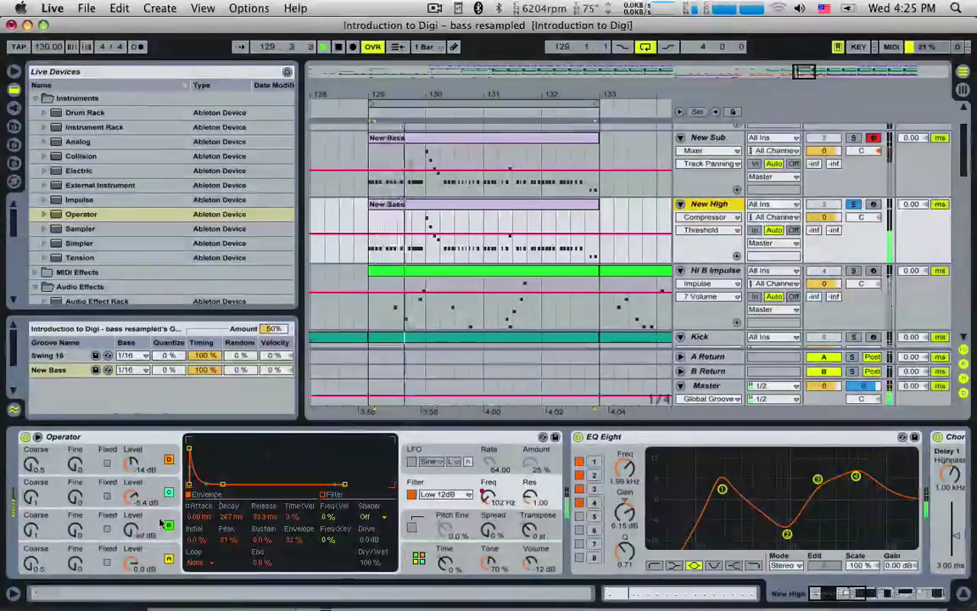
# - Change the waveform of Operator's oscillator A to Saw D and listen to the result
pyautogui.click(96, 553)
pyautogui.click(339, 517)
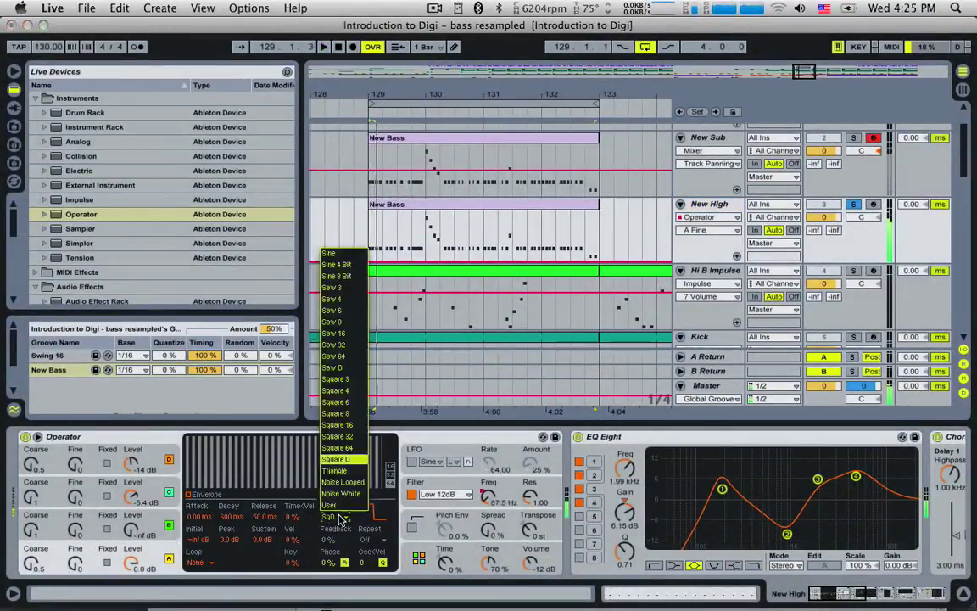
pyautogui.click(314, 333)
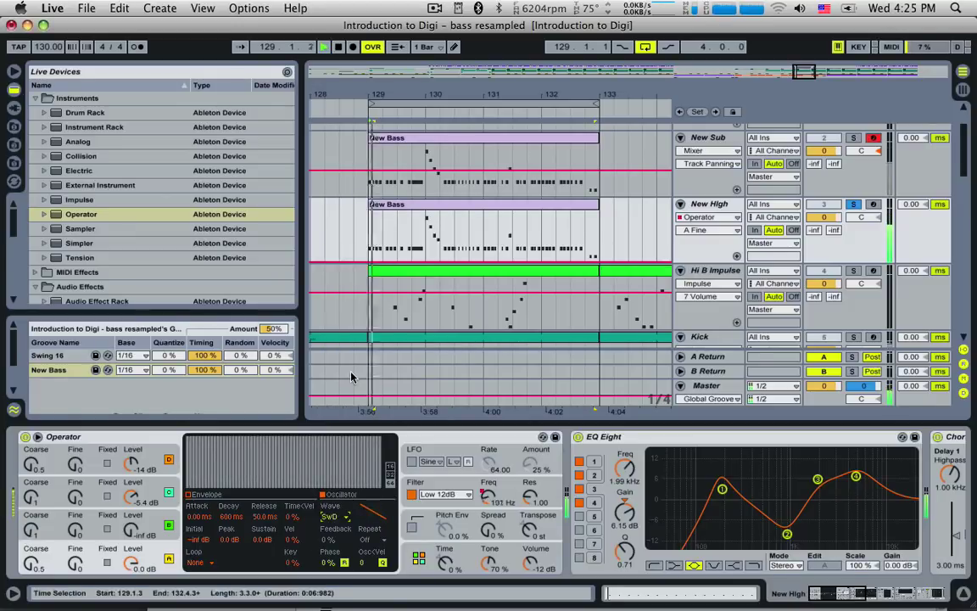
pyautogui.click(339, 516)
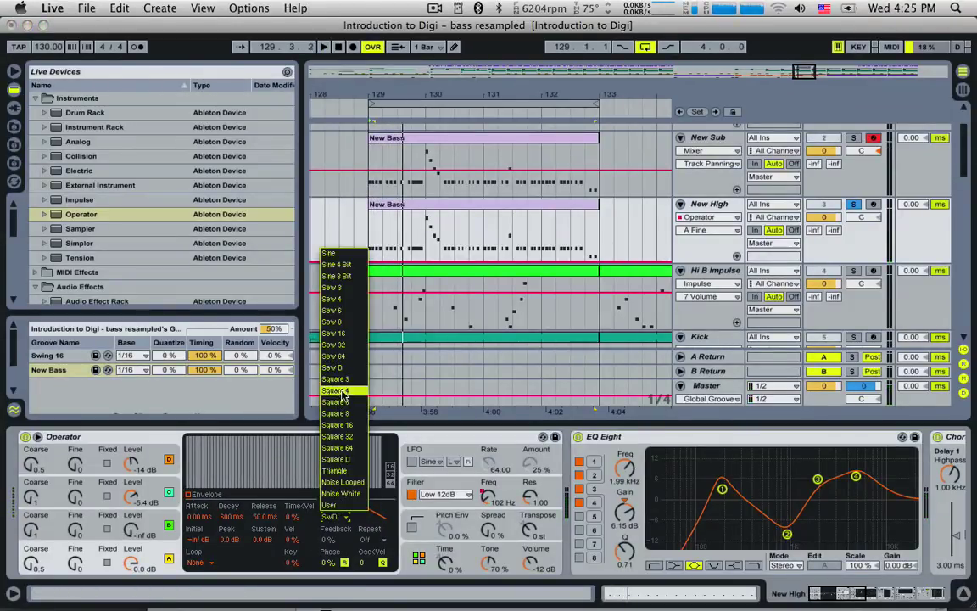
pyautogui.click(339, 372)
pyautogui.press('space')
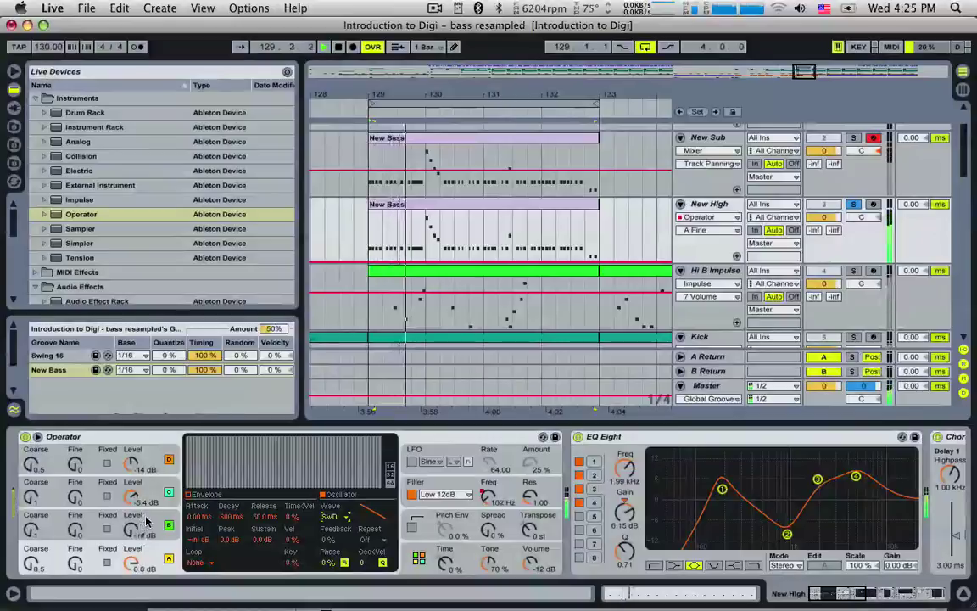
# - Lower the level of Operator's oscillator C to -inf dB
pyautogui.click(151, 499)
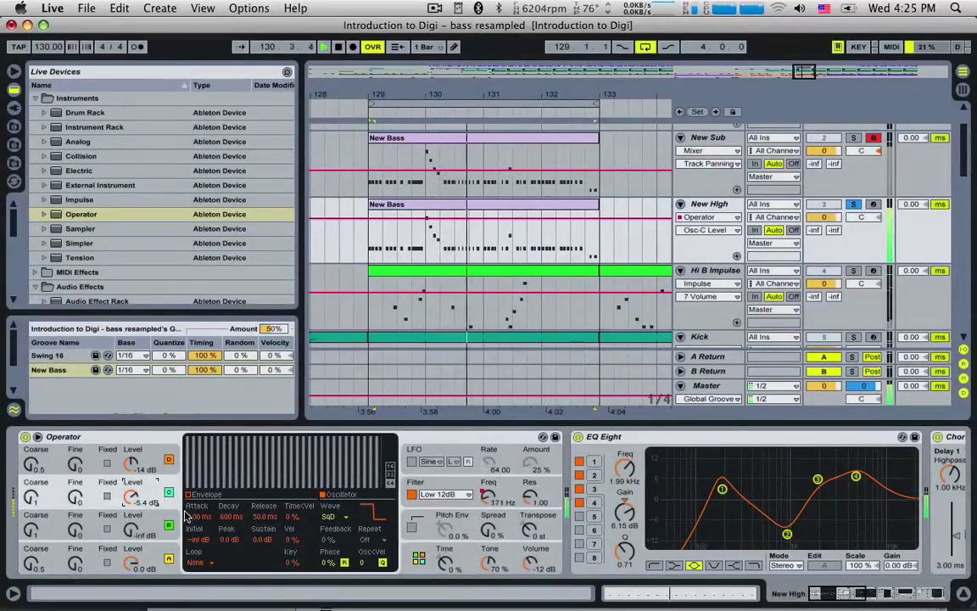
pyautogui.moveTo(133, 497); pyautogui.dragTo(133, 552)
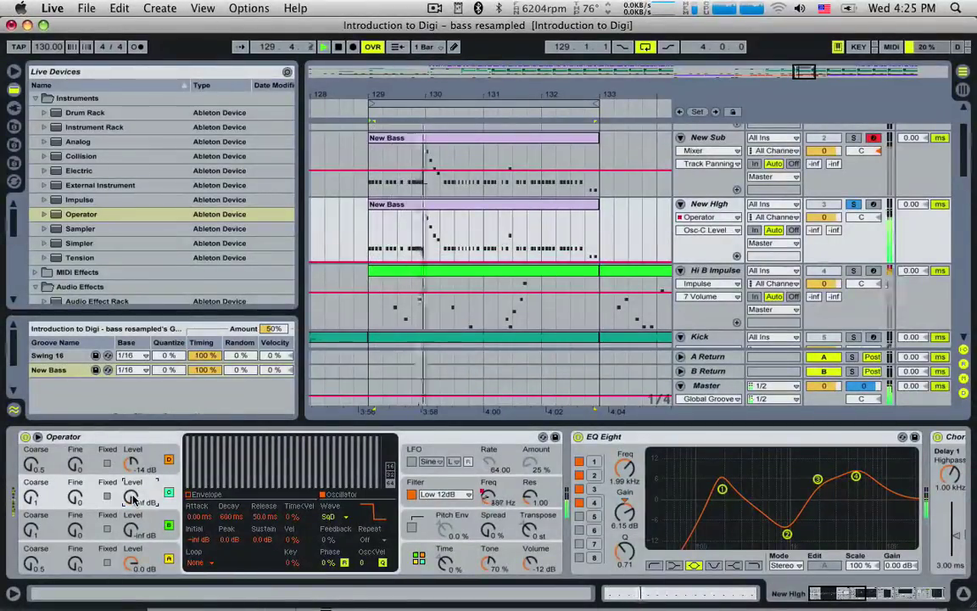
# - Compare New High with its Chorus bypassed and enabled, and set the Chorus modulation amount to 2.75 ms at a 0.26 Hz rate
pyautogui.click(883, 594)
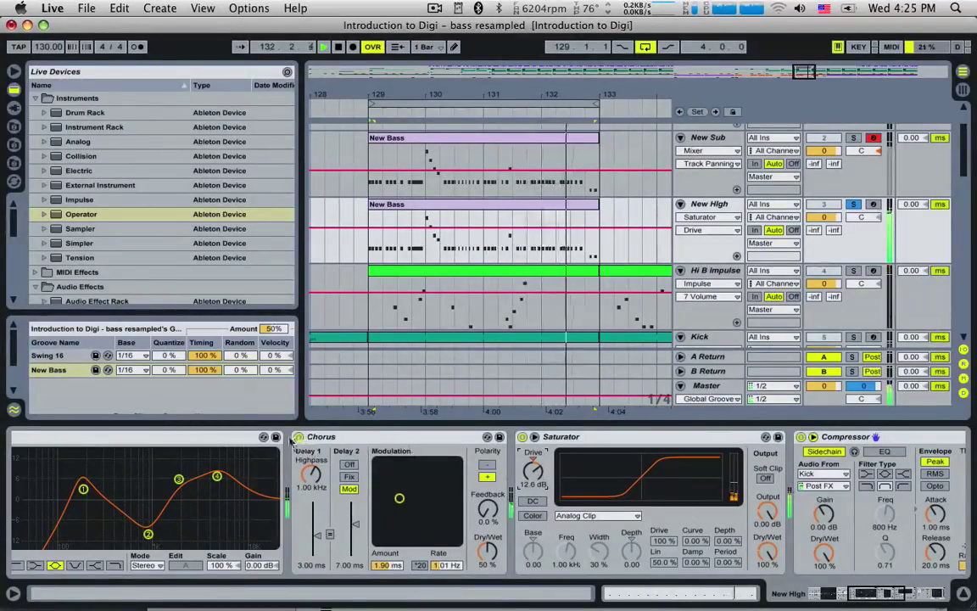
pyautogui.click(298, 437)
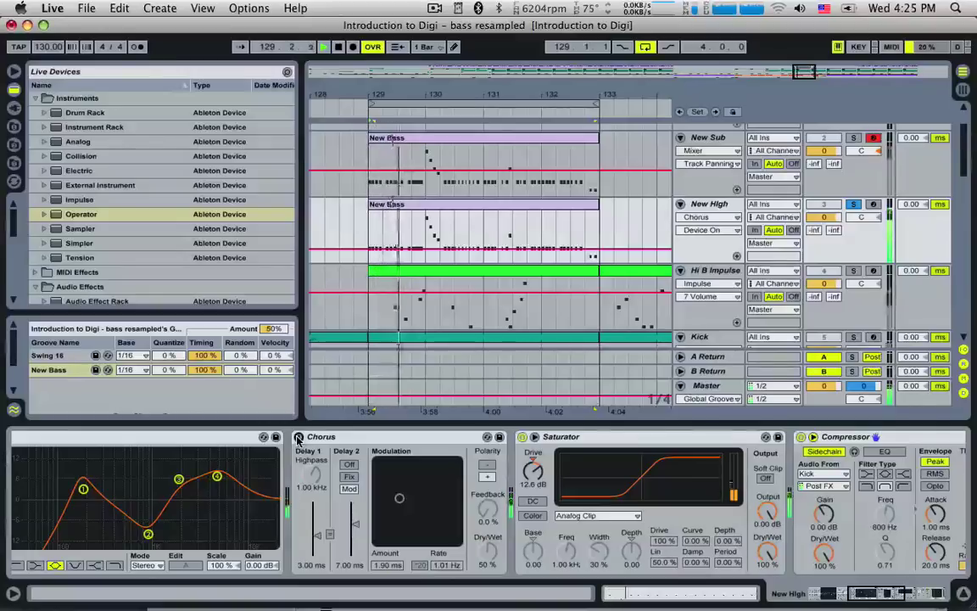
pyautogui.click(298, 437)
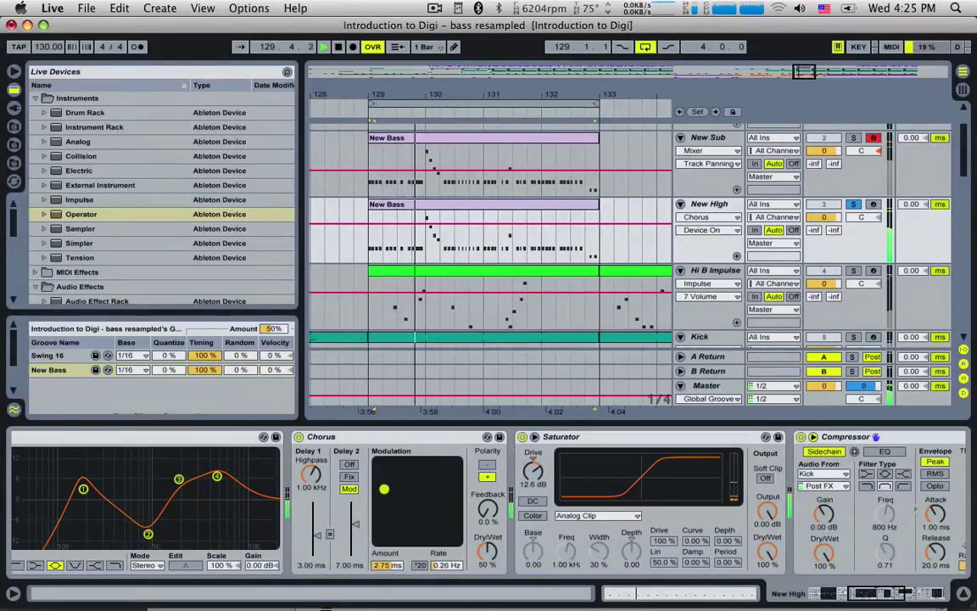
# - Unsolo the New High track to hear it within the full mix, and solo it again
pyautogui.click(854, 205)
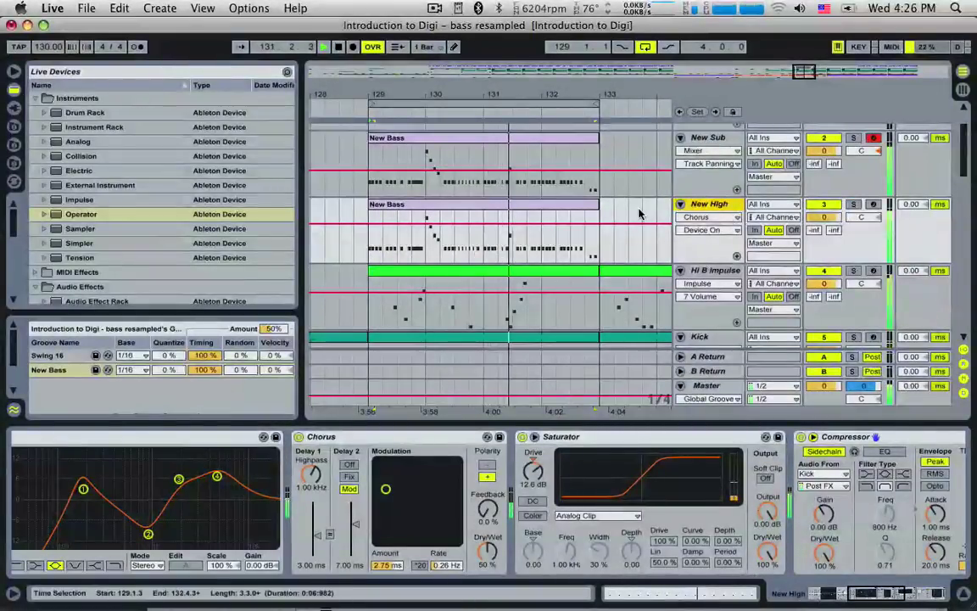
pyautogui.scroll(-5, 635, 222)
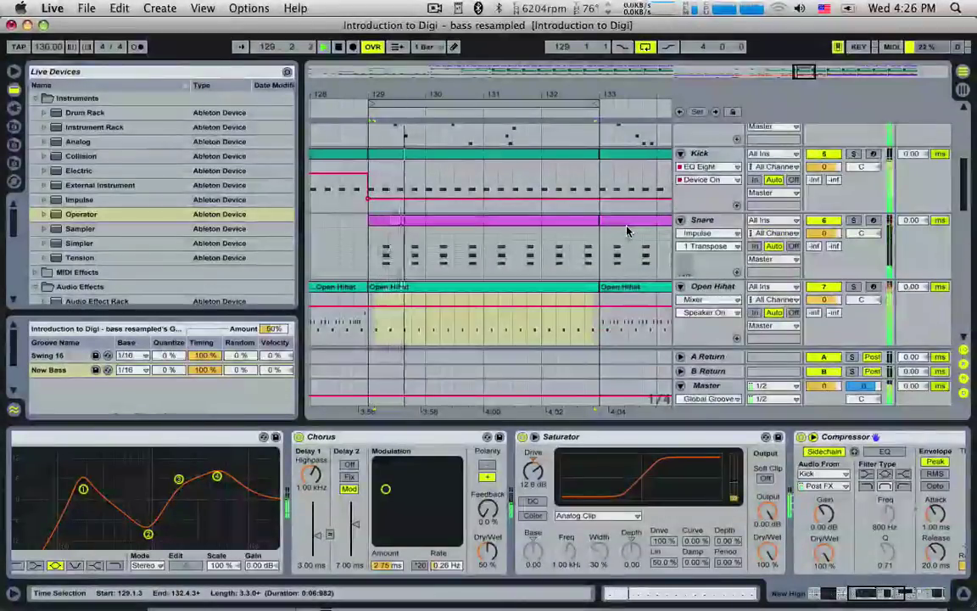
pyautogui.scroll(5, 627, 231)
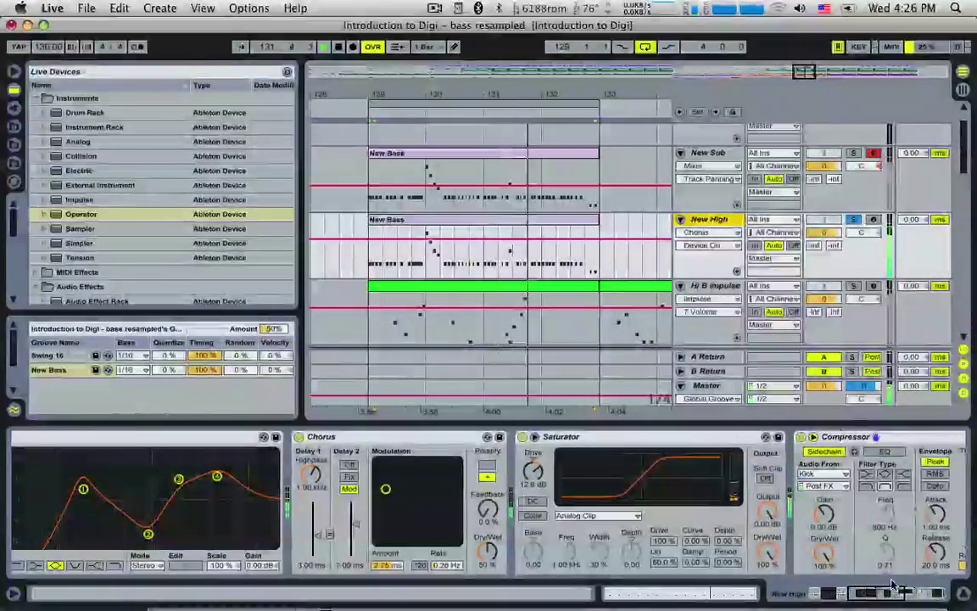
# - Adjust the low cut on band 1 of New High's EQ Eight to 128 Hz with a Q of 0.95
pyautogui.moveTo(892, 591); pyautogui.dragTo(845, 592)
pyautogui.moveTo(722, 489); pyautogui.dragTo(714, 500)
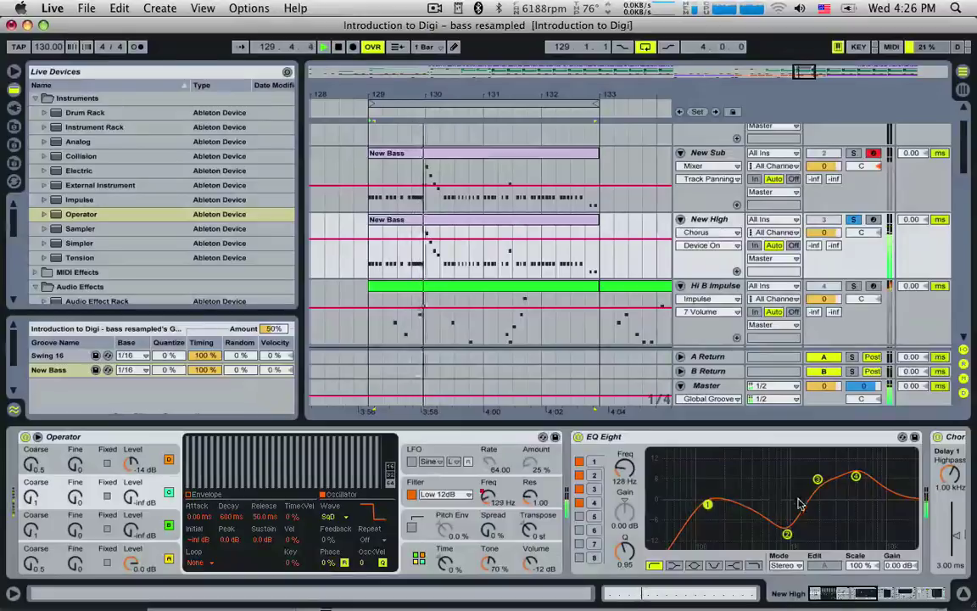
# - Set New High's EQ Eight band 2 to 152 Hz at 9.59 dB and band 4 to 1.95 kHz at -9.34 dB, with Operator's filter resonance at 0.58
pyautogui.moveTo(788, 534); pyautogui.dragTo(758, 484)
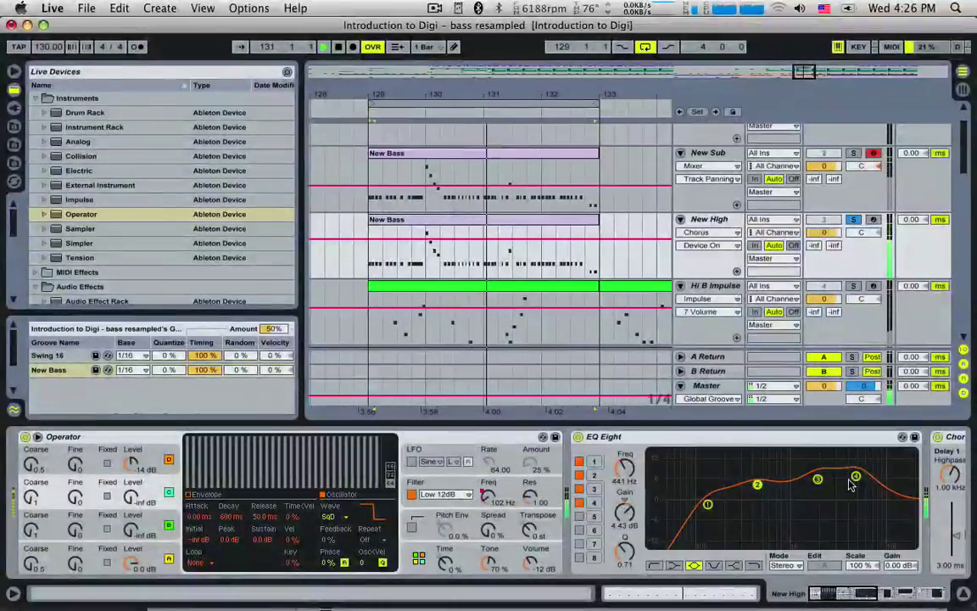
pyautogui.moveTo(856, 476); pyautogui.dragTo(816, 529)
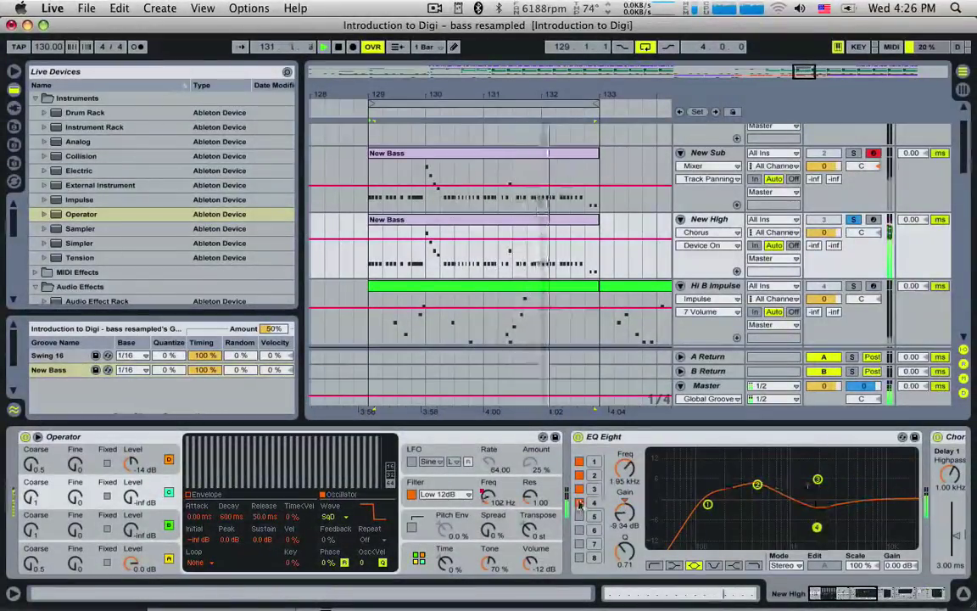
pyautogui.moveTo(531, 500)
pyautogui.mouseDown()
pyautogui.moveTo(531, 475)
pyautogui.moveTo(530, 515)
pyautogui.mouseUp()
pyautogui.moveTo(757, 494); pyautogui.dragTo(714, 468)
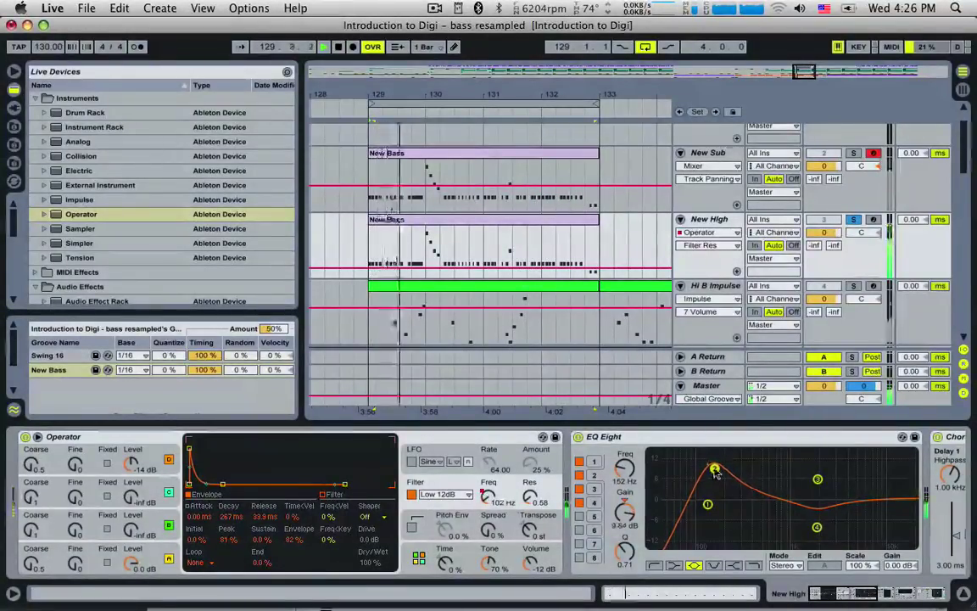
# - Take New High out of solo and play the loop from bar 129 in the full mix
pyautogui.click(853, 154)
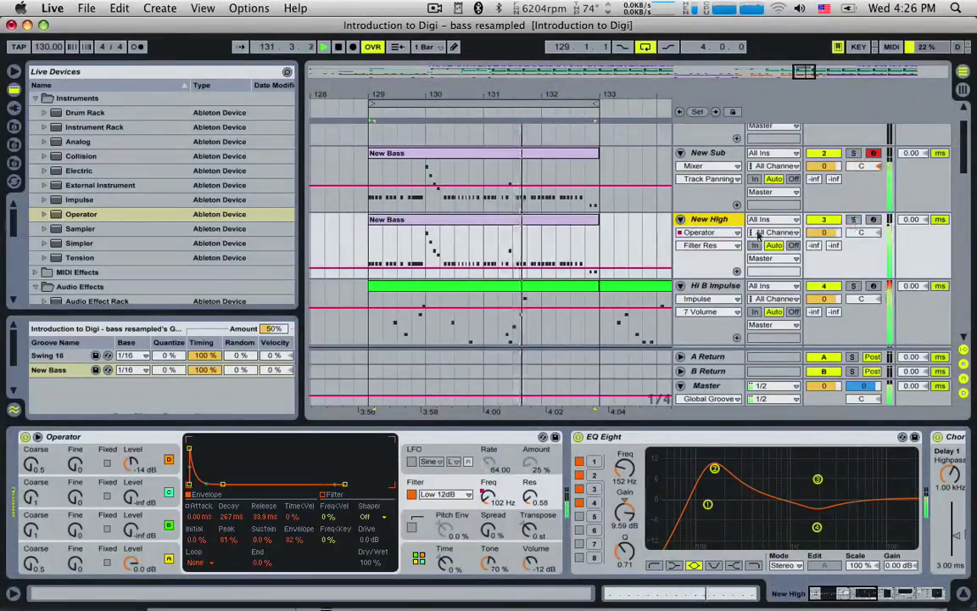
pyautogui.click(370, 252)
pyautogui.press('space')
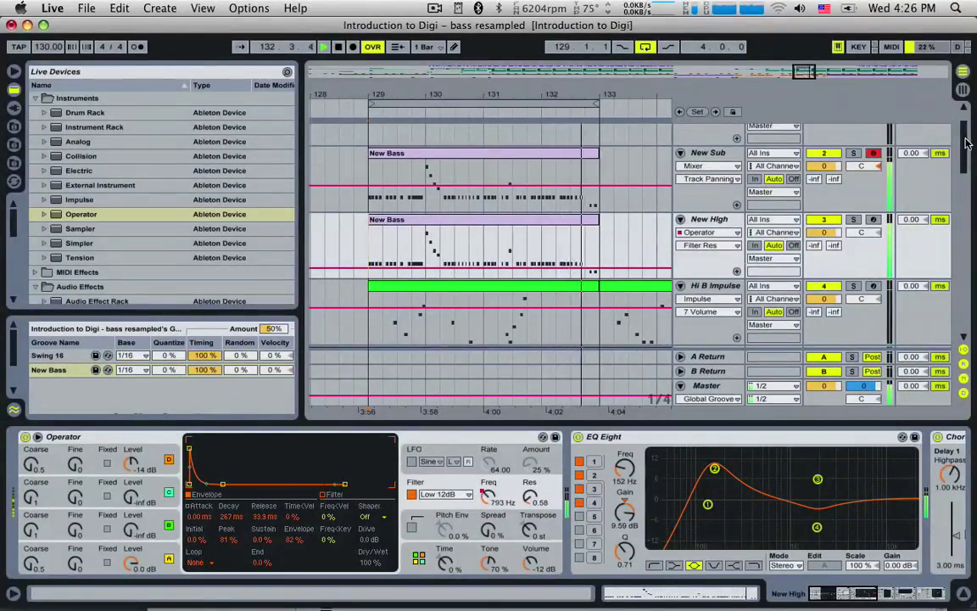
# - Add a Utility device after the Reverb on the Snare track and automate its gain to -9.55 dB from bar 129
pyautogui.moveTo(966, 144); pyautogui.dragTo(972, 167)
pyautogui.scroll(1, 907, 202)
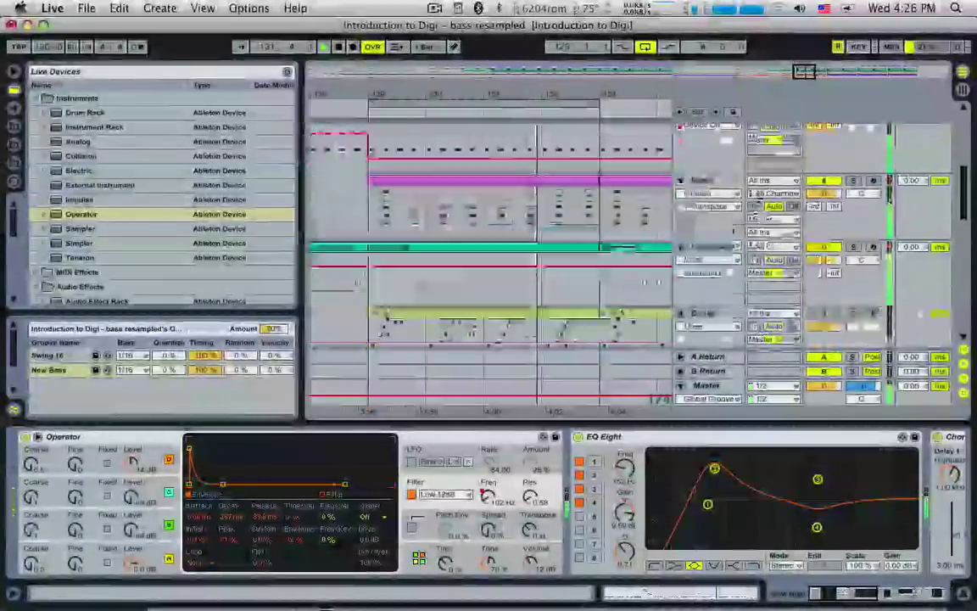
pyautogui.scroll(3, 823, 256)
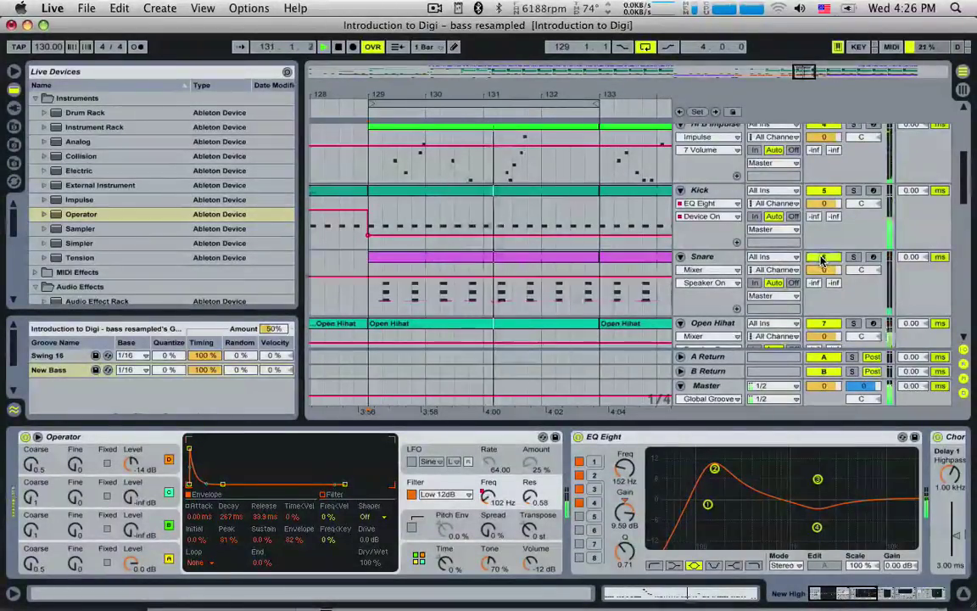
pyautogui.click(702, 255)
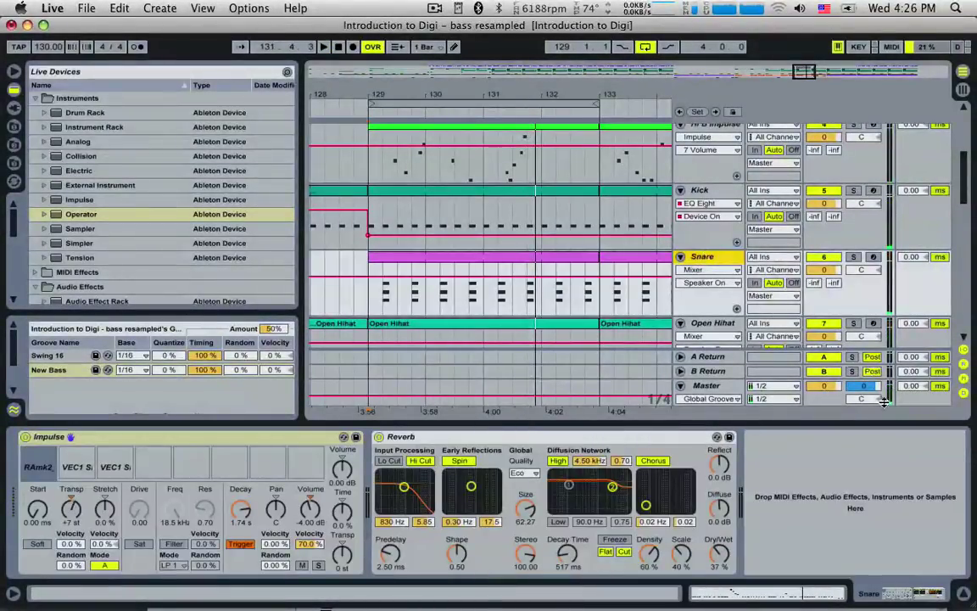
pyautogui.scroll(-3, 82, 265)
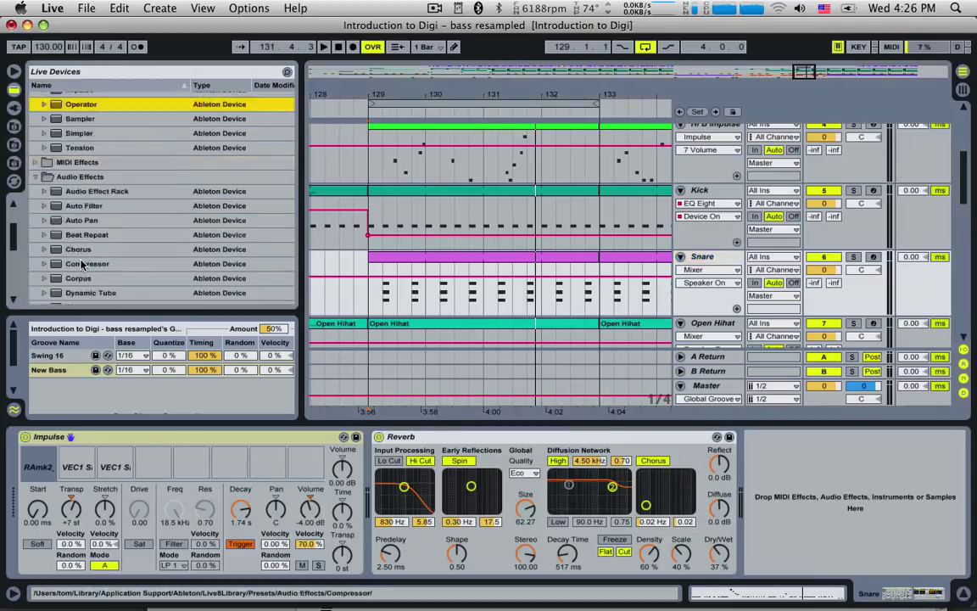
pyautogui.moveTo(13, 245); pyautogui.dragTo(14, 291)
pyautogui.click(71, 268)
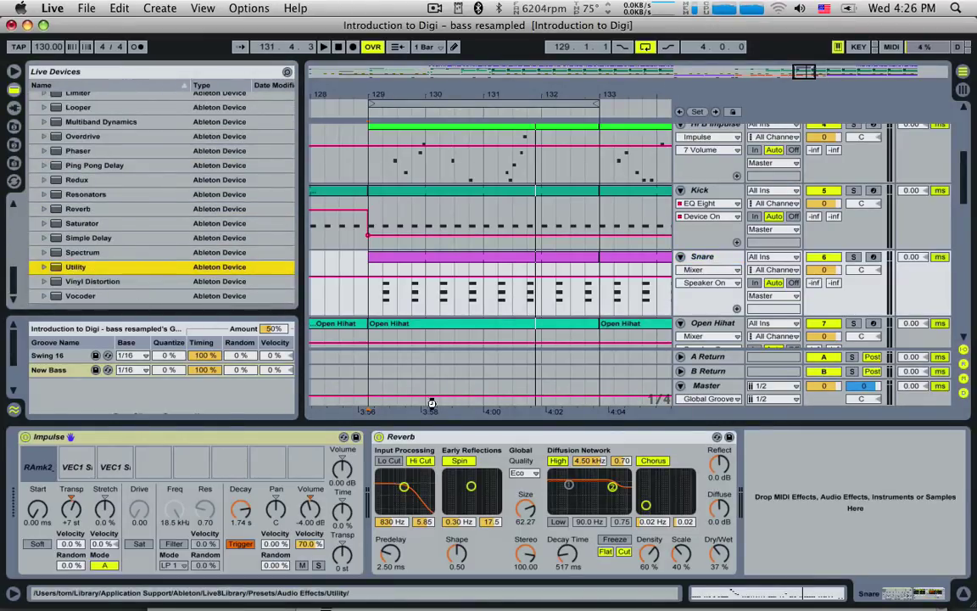
pyautogui.moveTo(431, 404); pyautogui.dragTo(806, 500)
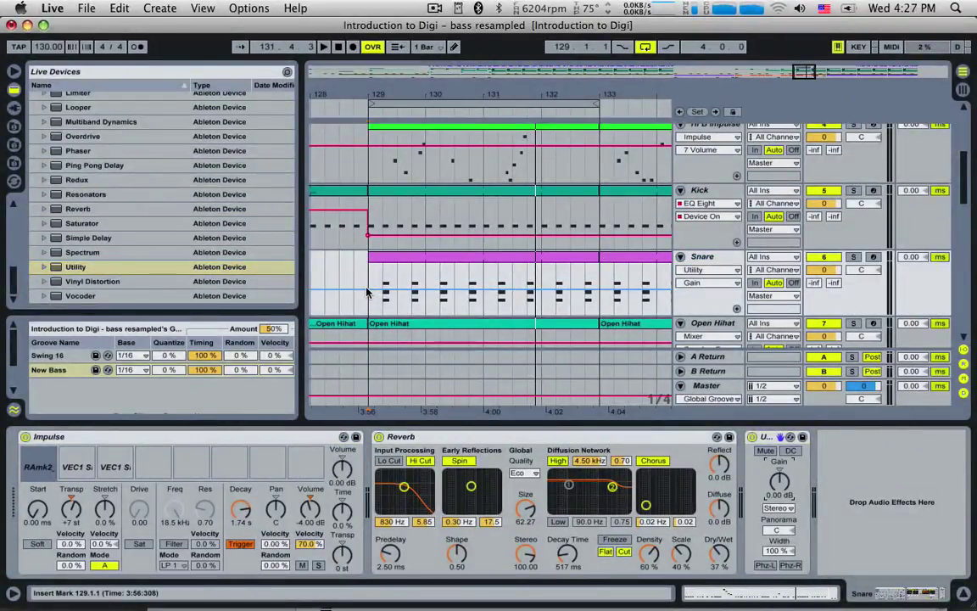
pyautogui.press('space')
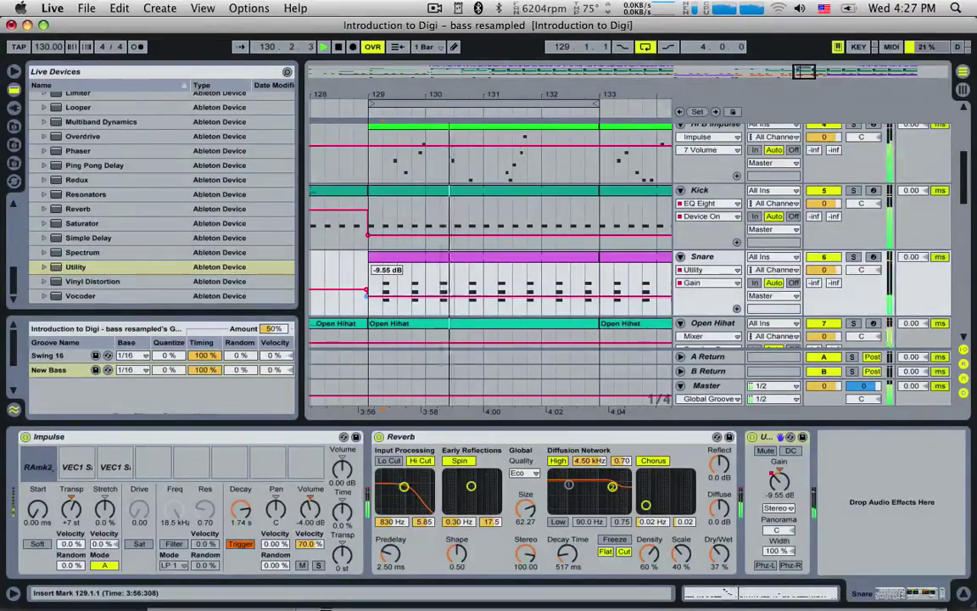
# - Open the clip on Synth Stab track 13 in the bar 129–133 section and delete all of its notes
pyautogui.scroll(-6, 465, 280)
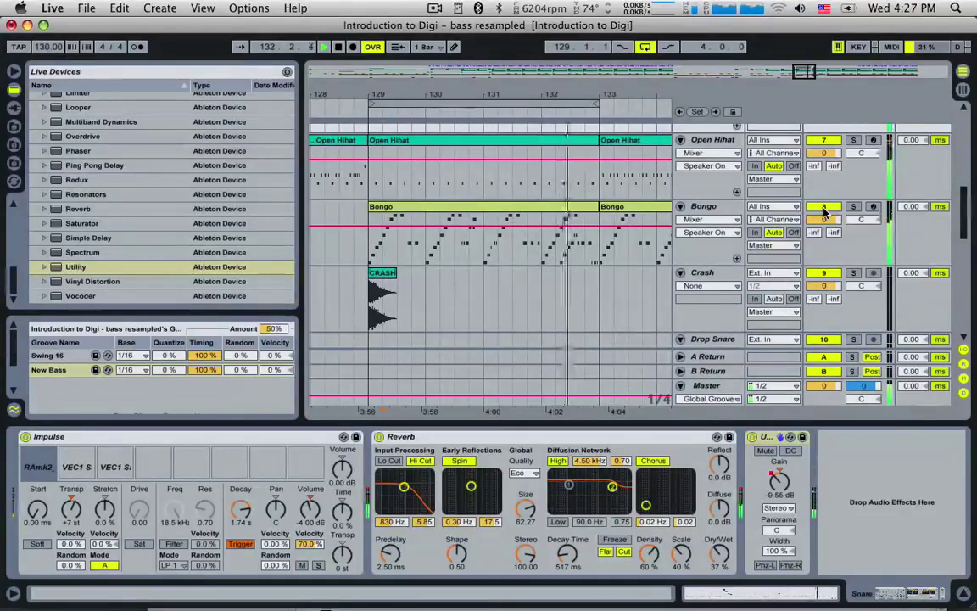
pyautogui.scroll(-3, 604, 262)
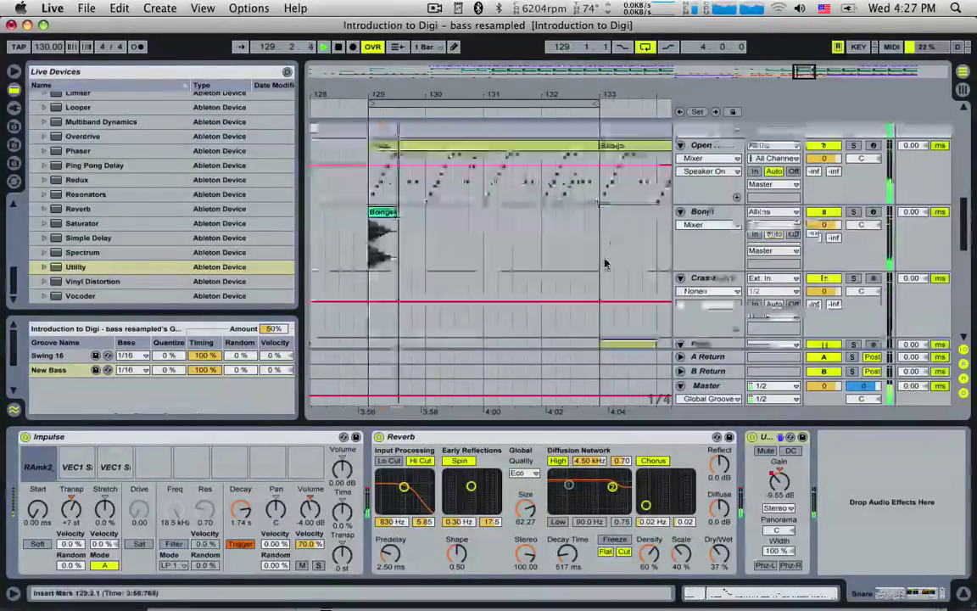
pyautogui.scroll(-5, 581, 216)
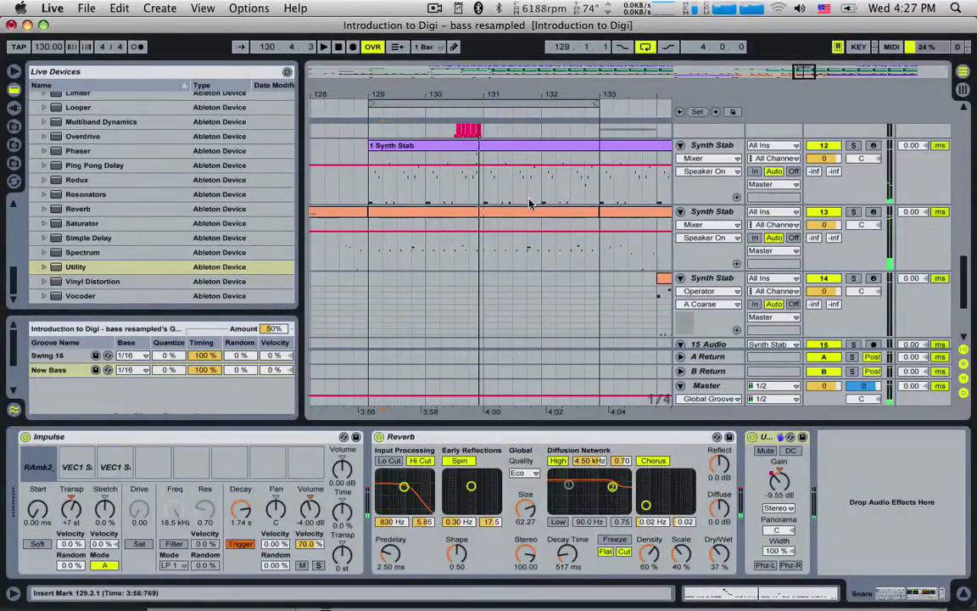
pyautogui.doubleClick(534, 213)
pyautogui.click(509, 441)
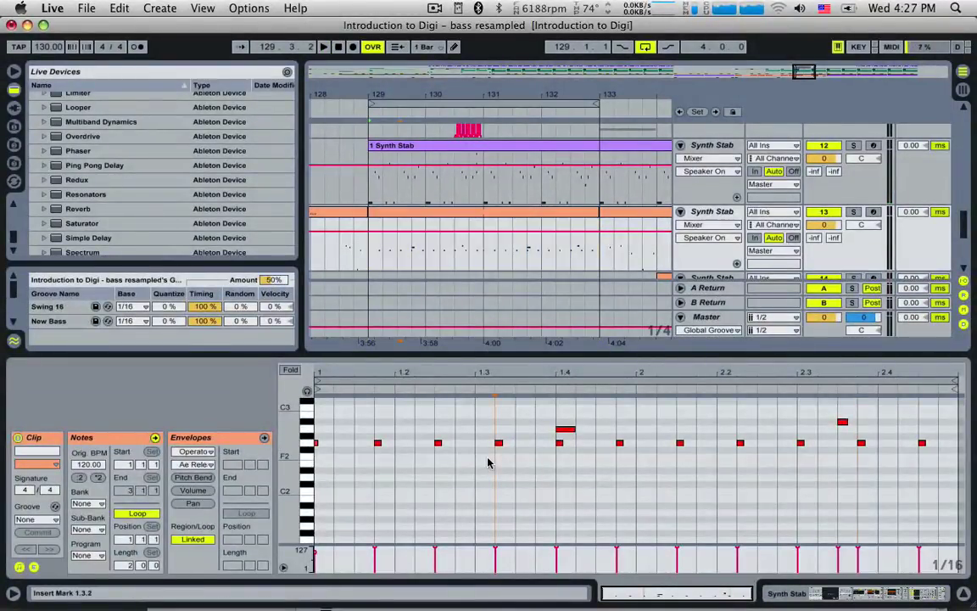
pyautogui.hotkey('ctrl', 'a')
pyautogui.press('Delete')
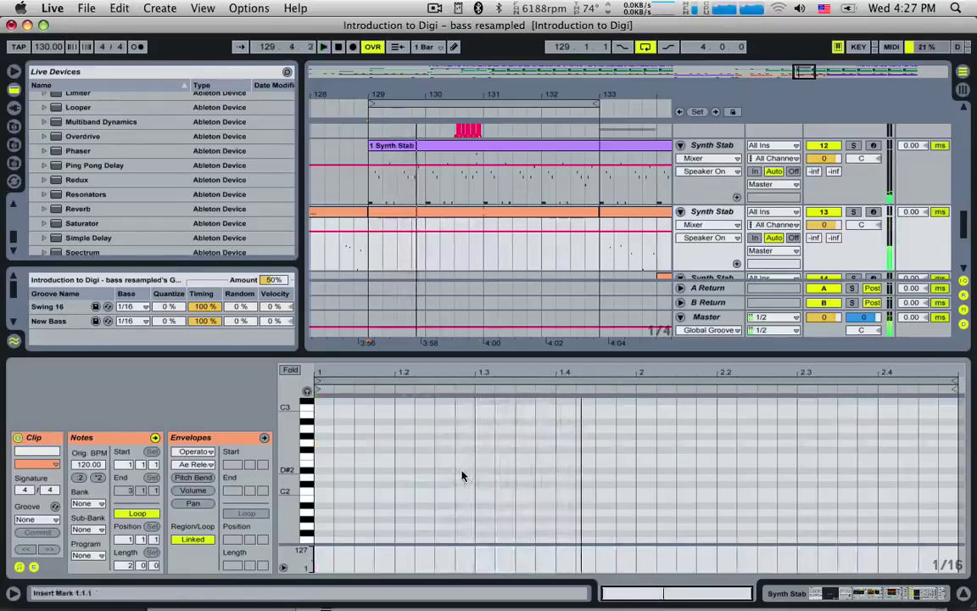
# - Draw G3 sixteenth notes in the emptied stab clip at 1.1.3, 1.3.3, 2.1.3 and 2.3.3
pyautogui.scroll(4, 394, 442)
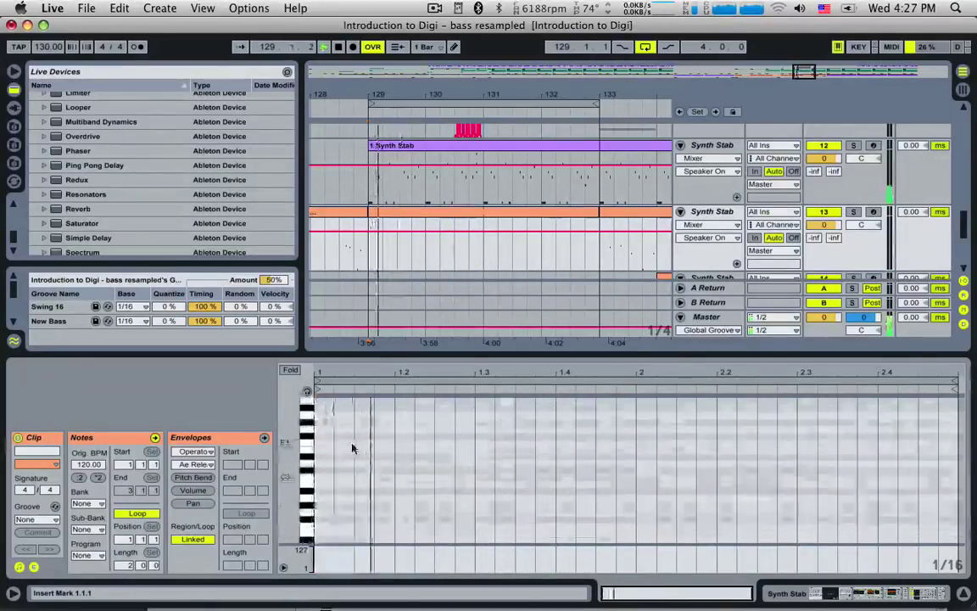
pyautogui.doubleClick(330, 430)
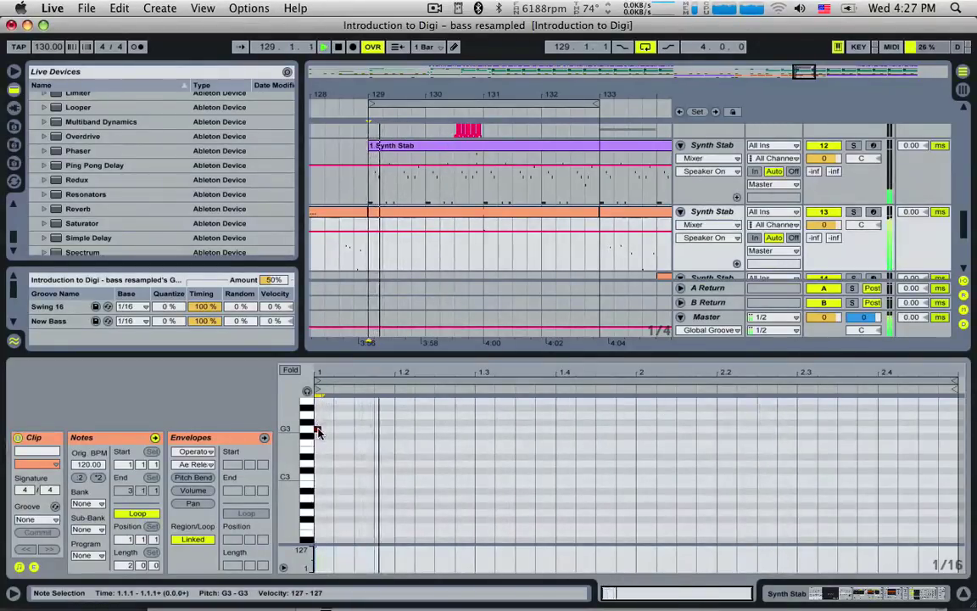
pyautogui.moveTo(379, 430); pyautogui.dragTo(517, 432)
pyautogui.doubleClick(518, 430)
pyautogui.doubleClick(679, 430)
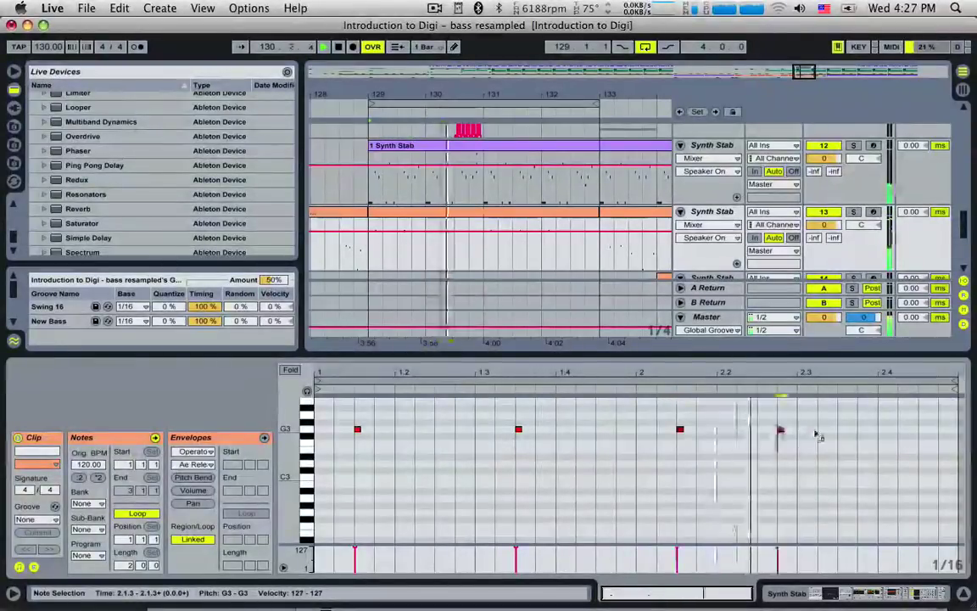
pyautogui.doubleClick(840, 430)
# - Copy the new stab clip from Synth Stab track 13 to Synth Stab track 14, spanning bars 129 to 133
pyautogui.click(458, 256)
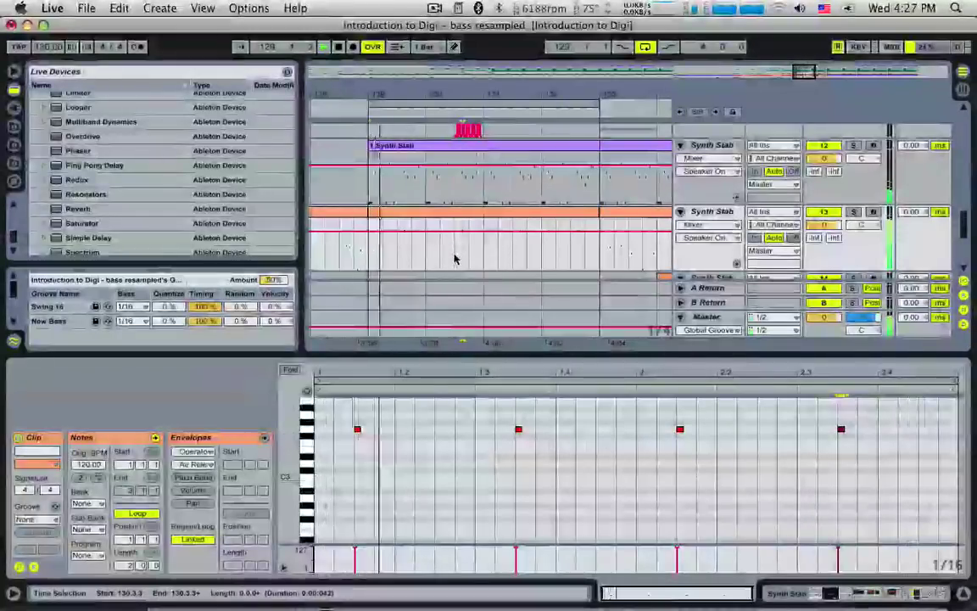
pyautogui.scroll(-1, 440, 252)
pyautogui.scroll(-1, 441, 251)
pyautogui.click(371, 249)
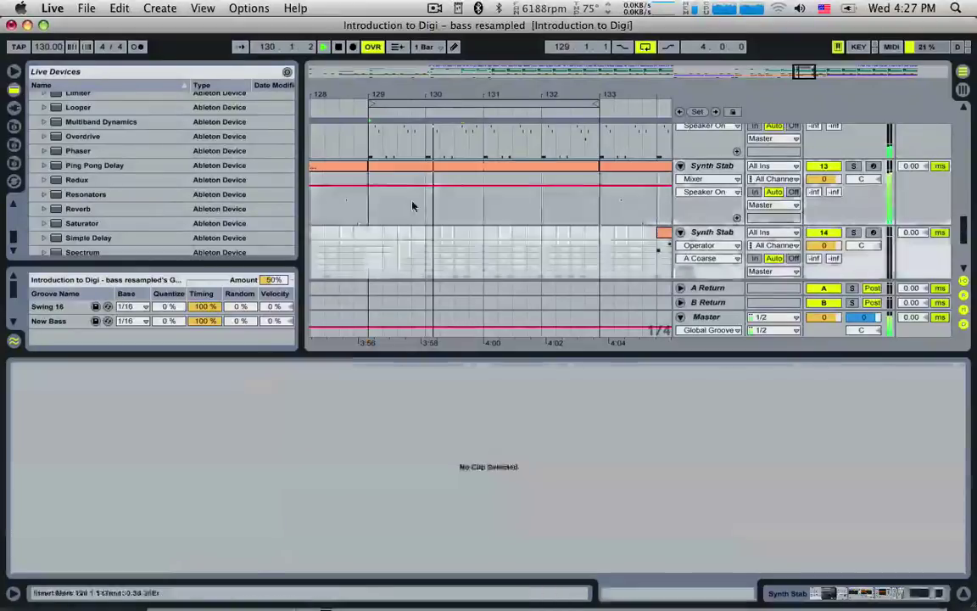
pyautogui.moveTo(421, 167); pyautogui.dragTo(411, 235)
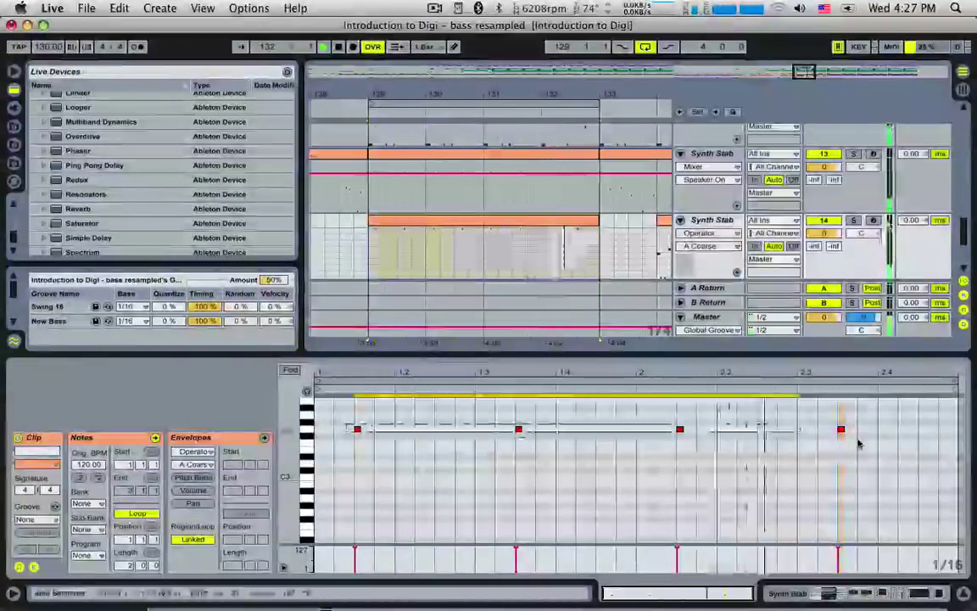
# - Transpose the four notes of track 14's stab clip down to G2 and shift them a sixteenth earlier, starting at 1.1.2
pyautogui.press('space')
pyautogui.click(358, 430)
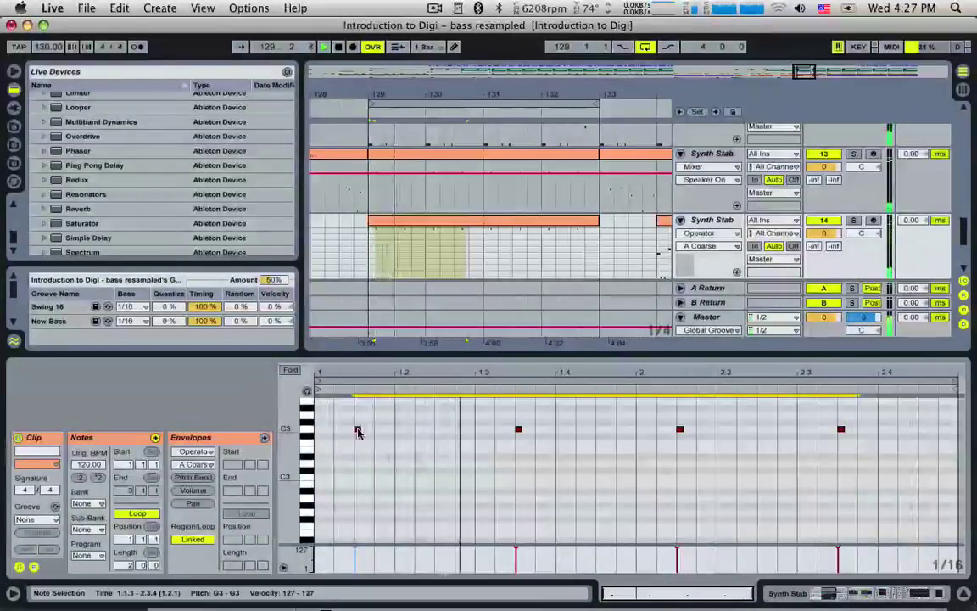
pyautogui.moveTo(357, 430); pyautogui.dragTo(367, 507)
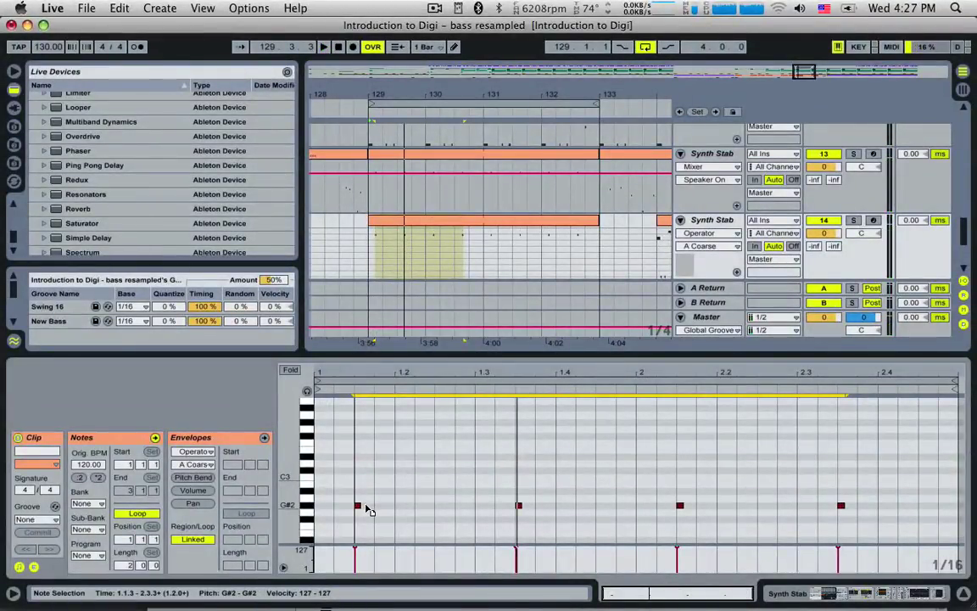
pyautogui.click(709, 156)
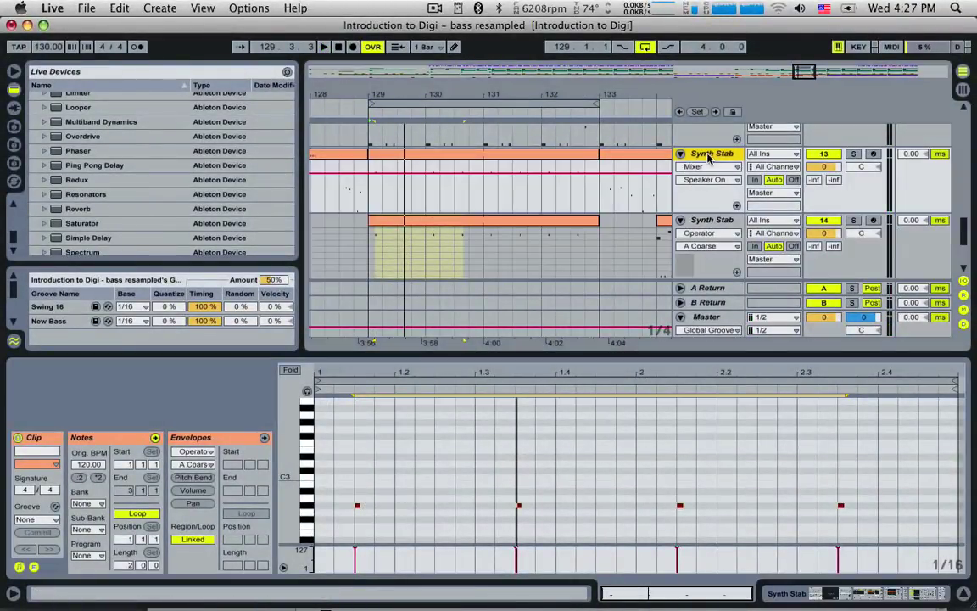
pyautogui.click(707, 221)
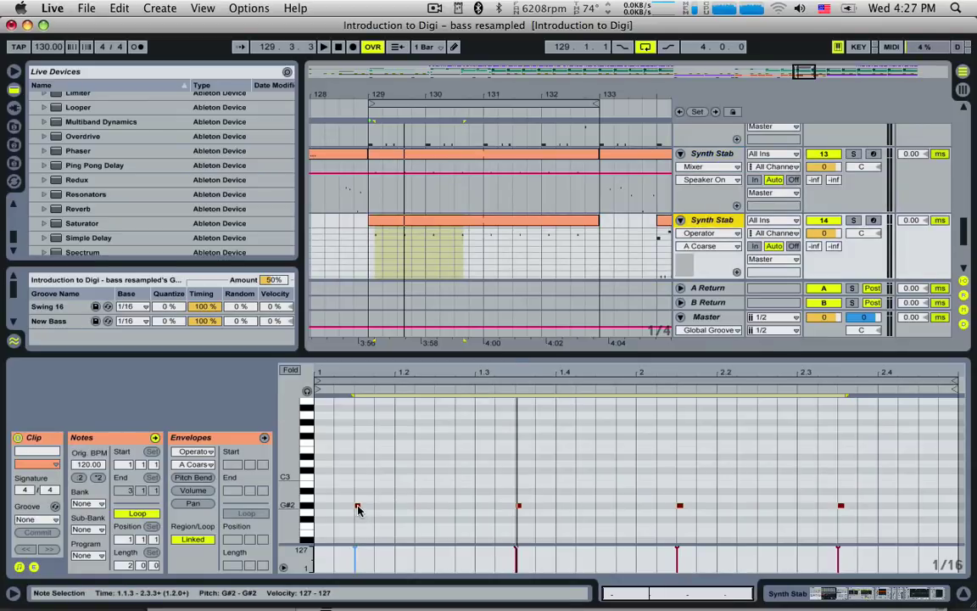
pyautogui.moveTo(358, 509); pyautogui.dragTo(339, 517)
pyautogui.press('space')
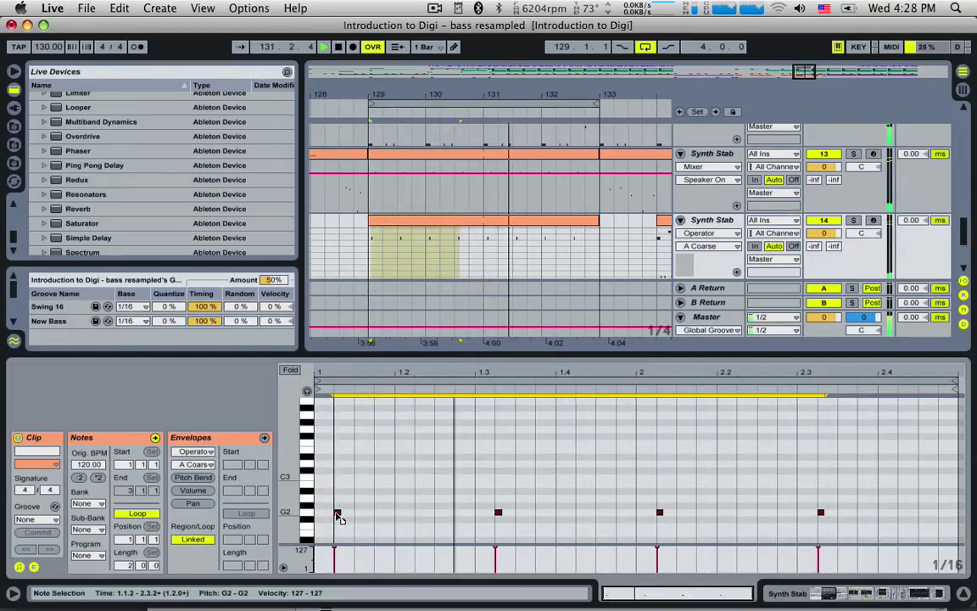
# - Apply the New Bass groove to the stab clip on Synth Stab track 14
pyautogui.click(48, 321)
pyautogui.click(356, 229)
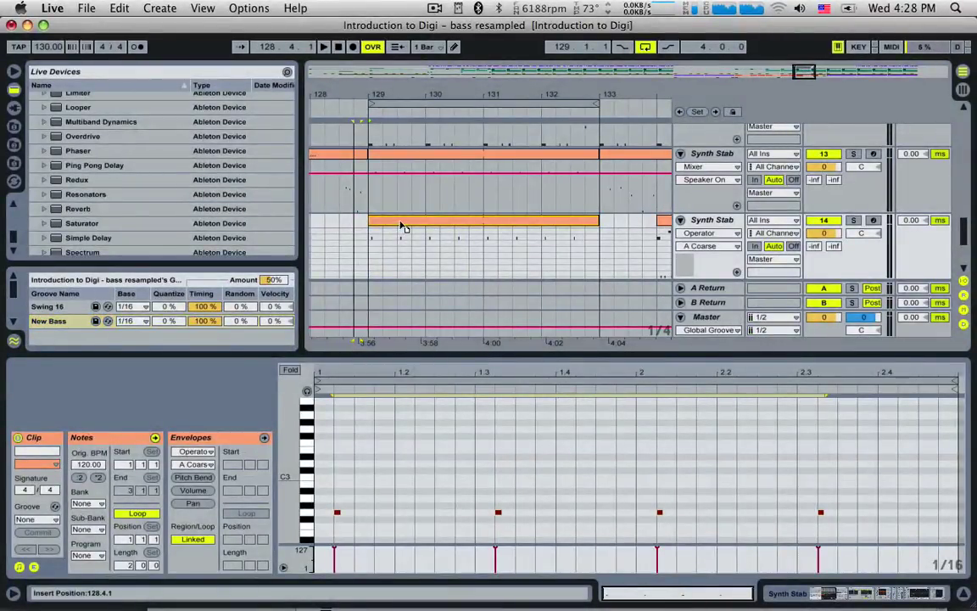
pyautogui.moveTo(413, 220); pyautogui.dragTo(413, 222)
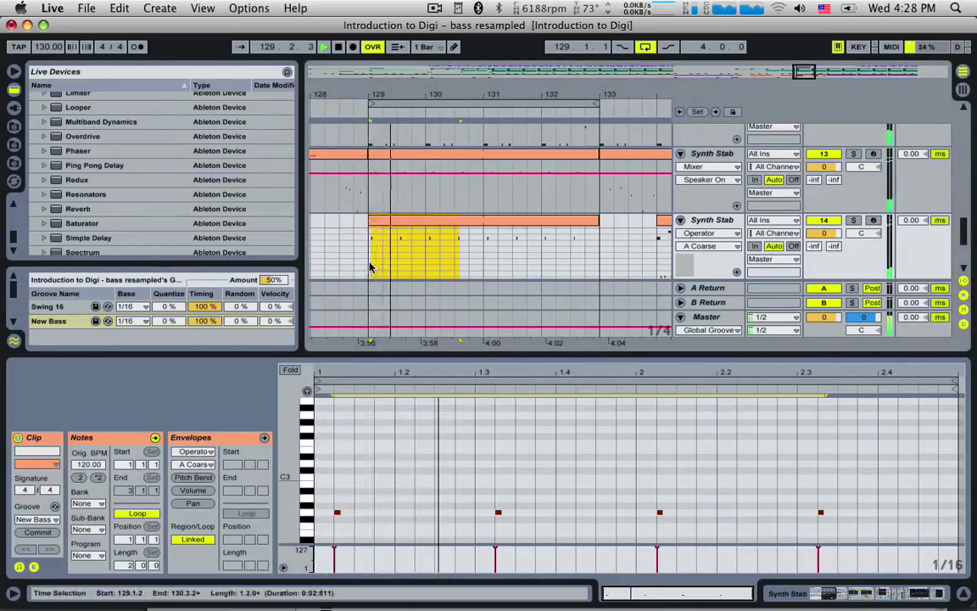
# - Shift the G2 stab notes to start at 1.1.4 and place a copy of them starting at 1.2.3
pyautogui.click(371, 271)
pyautogui.click(337, 513)
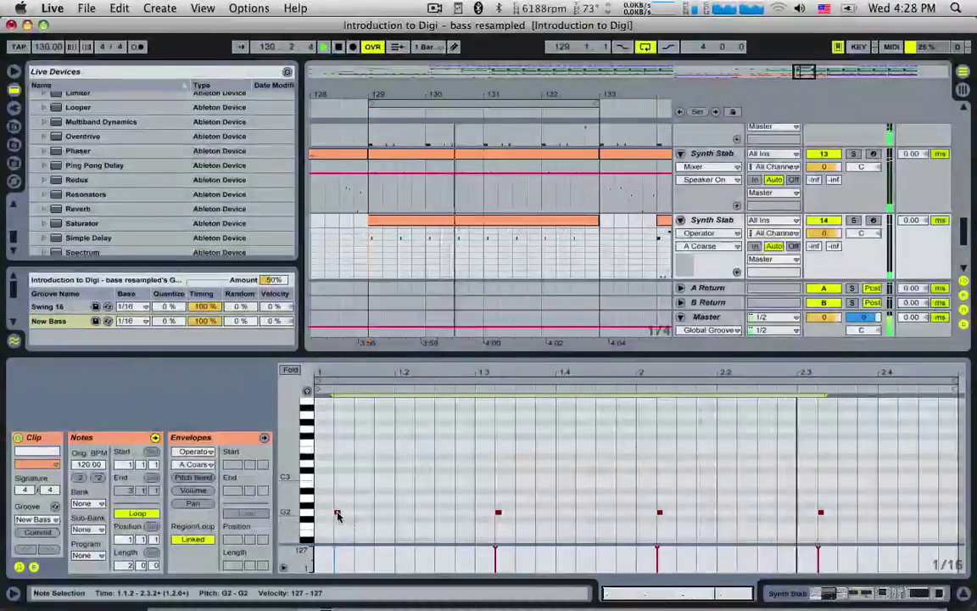
pyautogui.moveTo(337, 514); pyautogui.dragTo(436, 515)
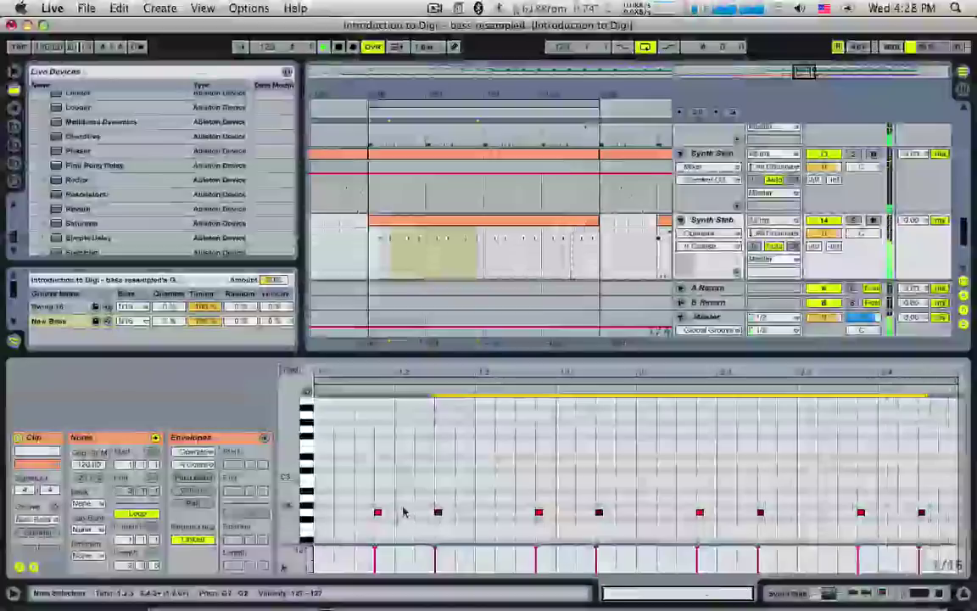
# - Add a Ping Pong Delay to the end of the device chain on Synth Stab track 13
pyautogui.scroll(4, 405, 512)
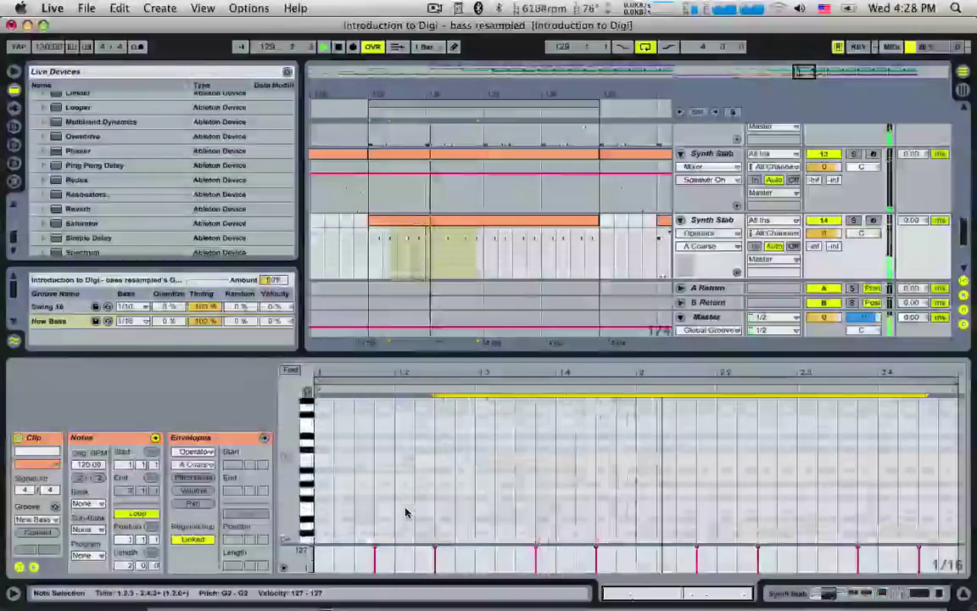
pyautogui.scroll(-3, 406, 513)
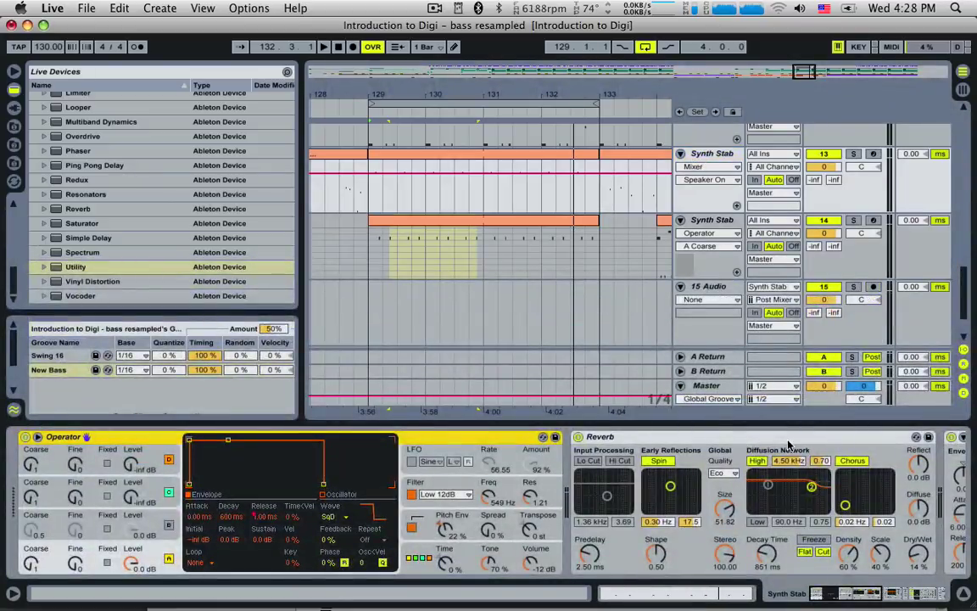
pyautogui.moveTo(839, 596); pyautogui.dragTo(906, 597)
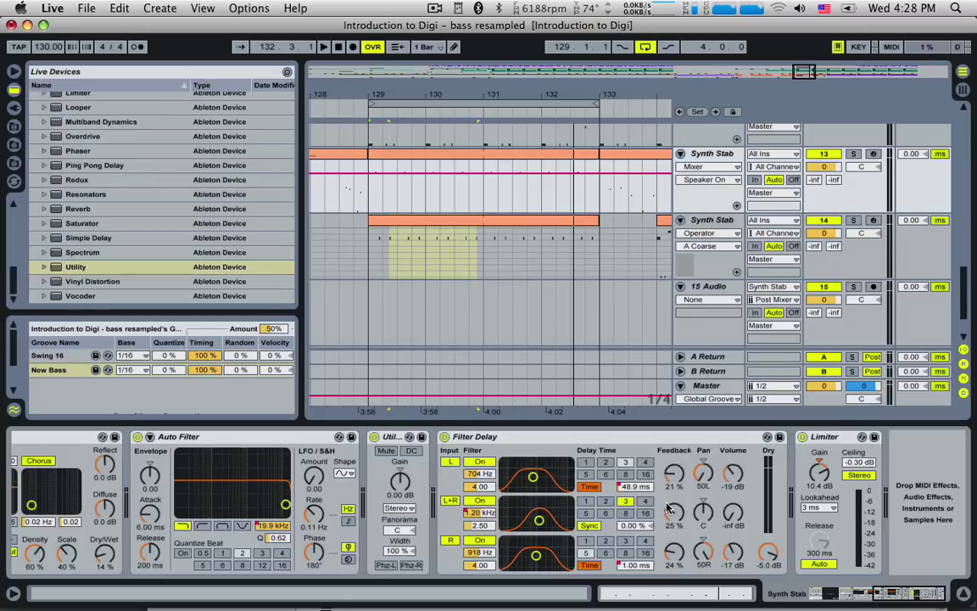
pyautogui.press('space')
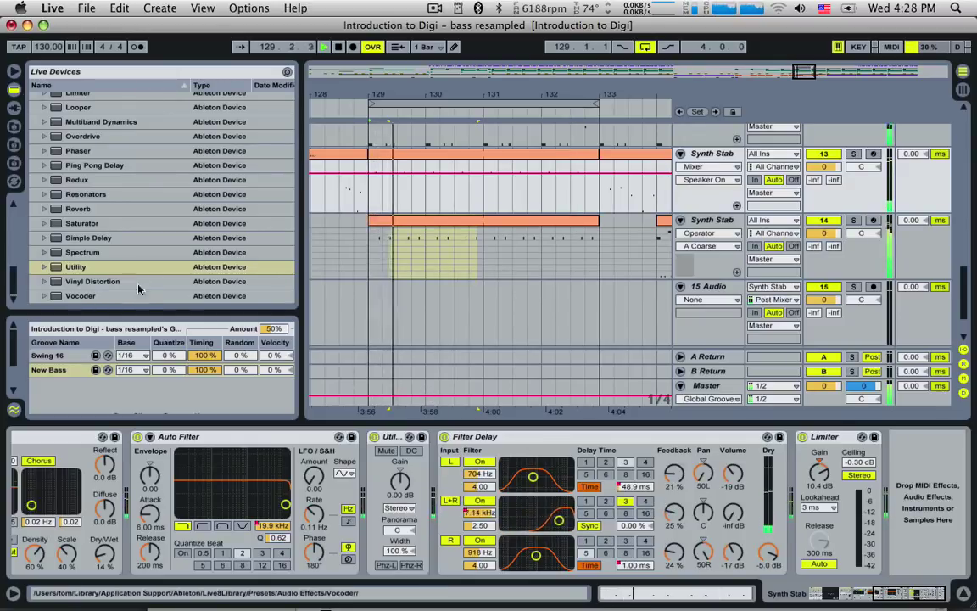
pyautogui.doubleClick(76, 166)
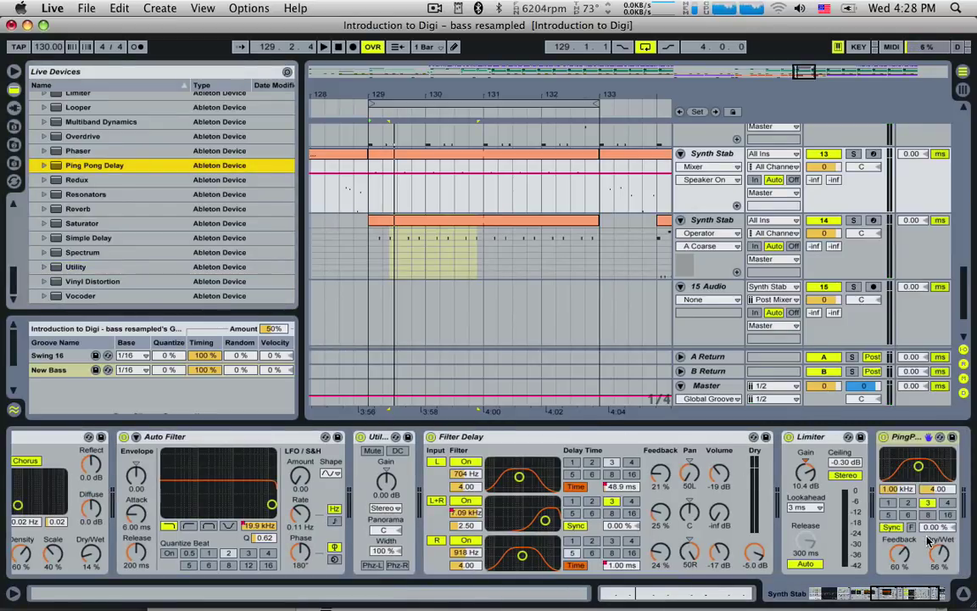
pyautogui.click(906, 435)
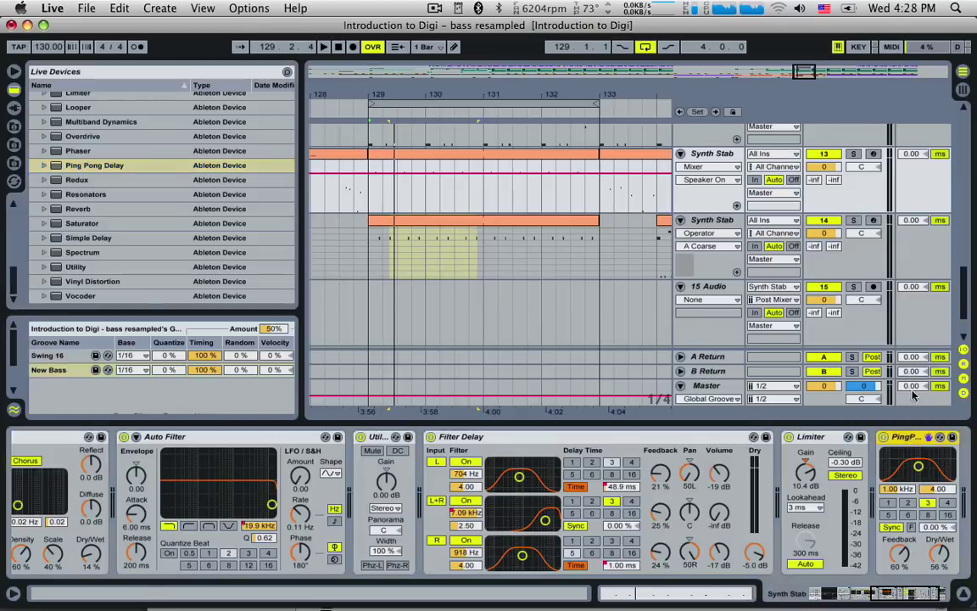
# - Solo Synth Stab track 13, switch its Ping Pong Delay from Sync to Time, and set the delay time to 27.5 ms
pyautogui.click(853, 154)
pyautogui.press('space')
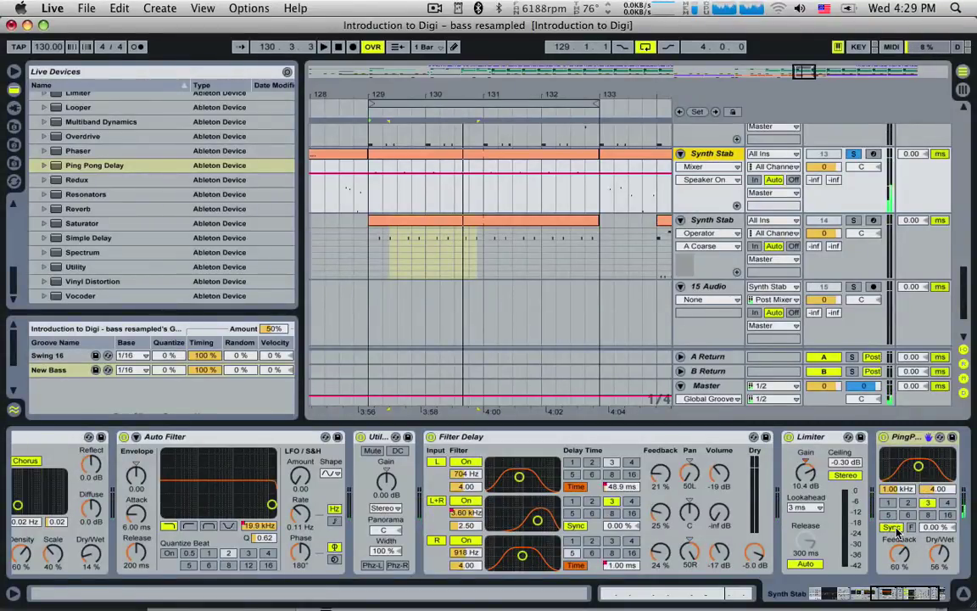
pyautogui.click(895, 529)
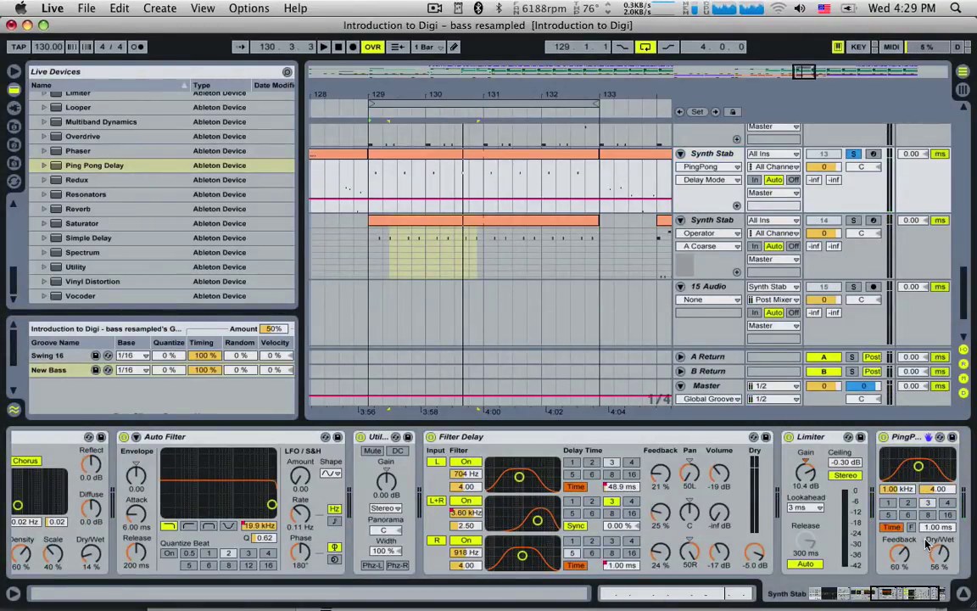
pyautogui.press('space')
pyautogui.moveTo(937, 527); pyautogui.dragTo(937, 515)
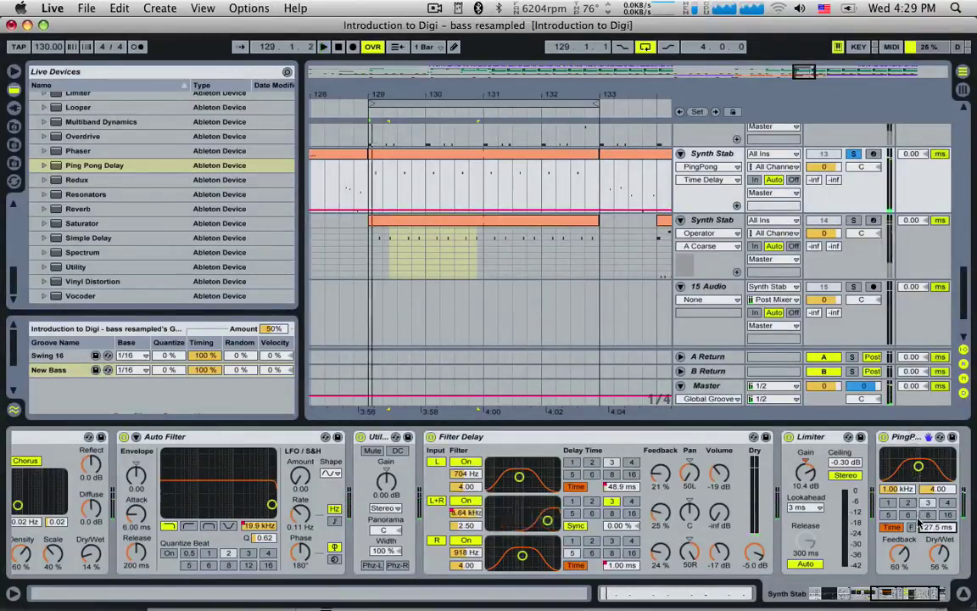
# - Set the Ping Pong Delay to Repitch mode, with a delay time of 165 ms and 95% feedback
pyautogui.rightClick(907, 440)
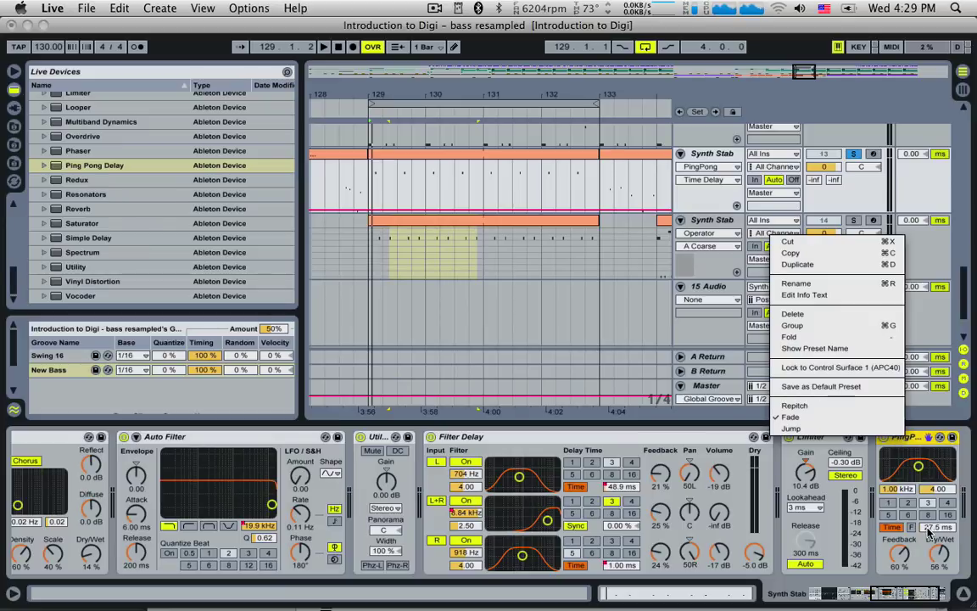
pyautogui.click(796, 406)
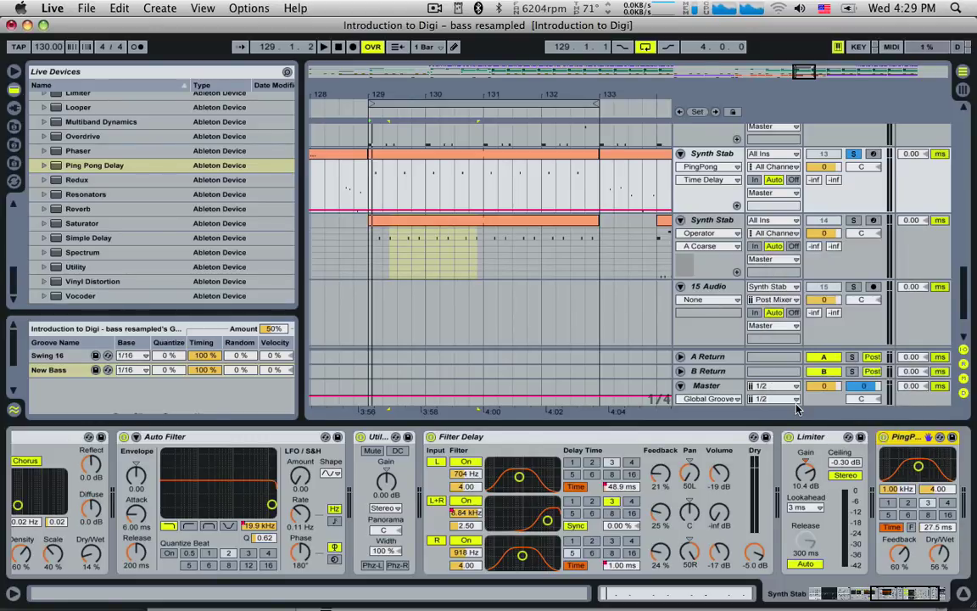
pyautogui.moveTo(936, 528); pyautogui.dragTo(936, 518)
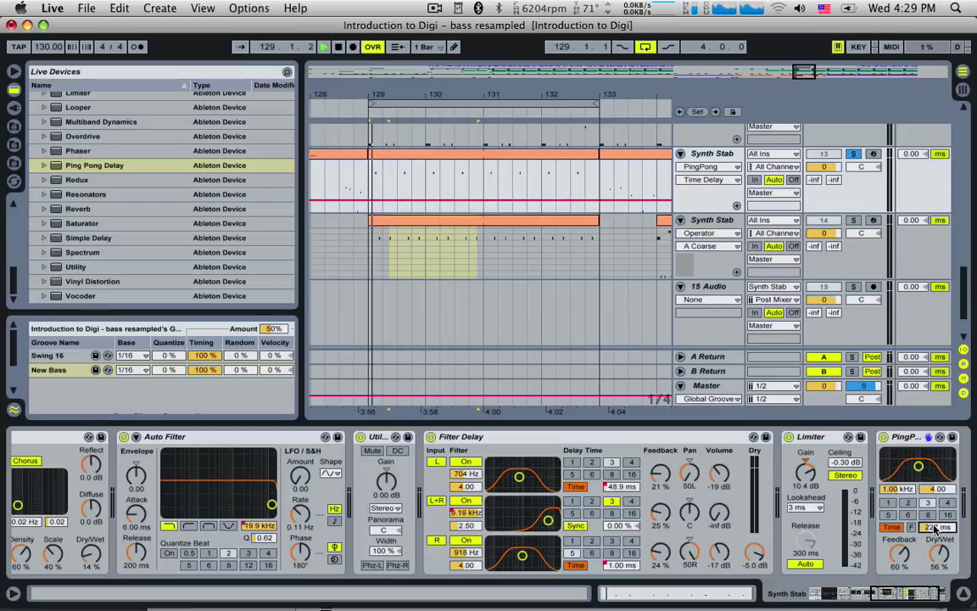
pyautogui.press('space')
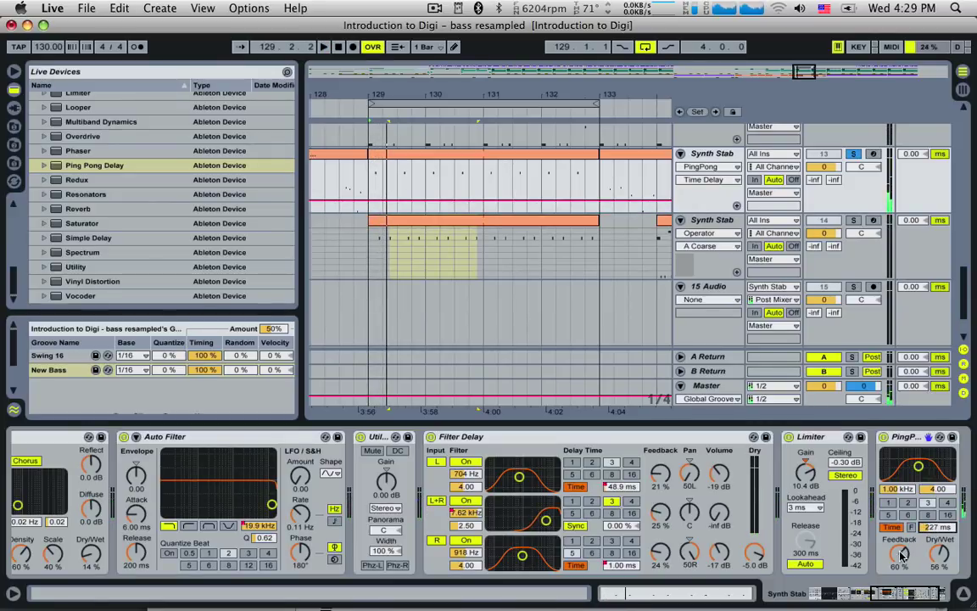
pyautogui.moveTo(903, 553); pyautogui.dragTo(941, 534)
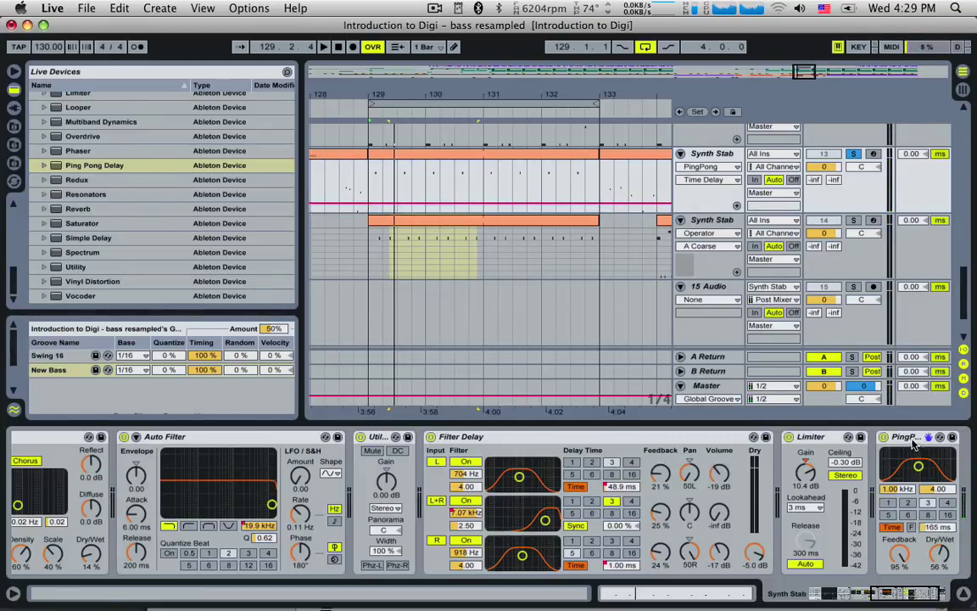
# - Audition the Ping Pong Delay in Fade mode with the delay time swept to 8.80 ms, and return it to Repitch mode
pyautogui.rightClick(908, 437)
pyautogui.click(831, 404)
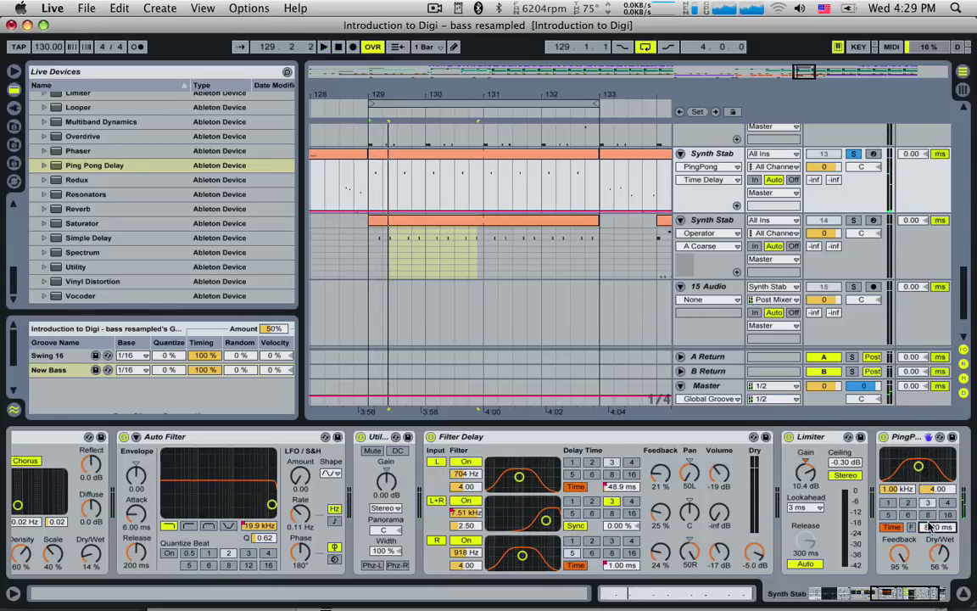
pyautogui.rightClick(905, 441)
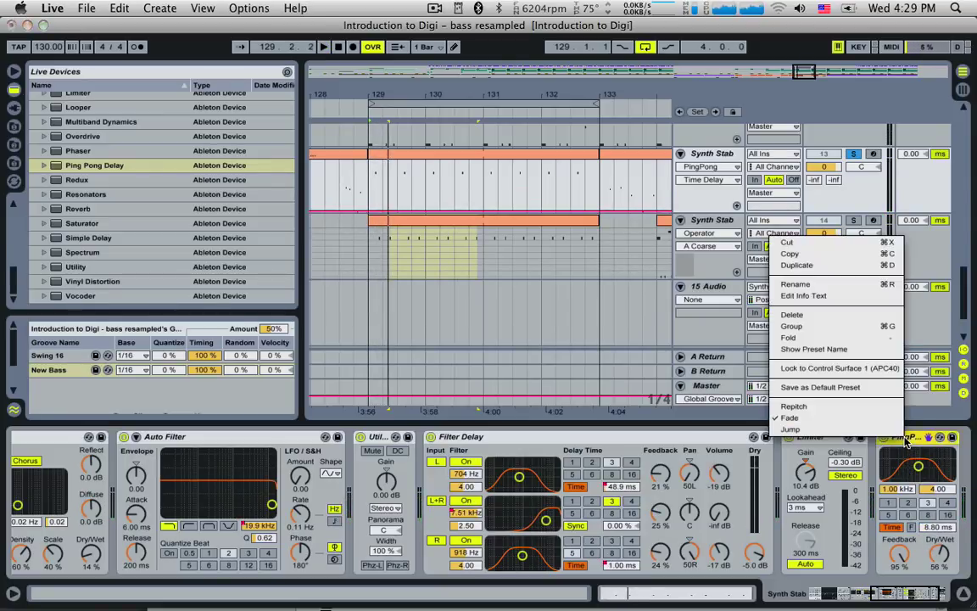
pyautogui.click(861, 407)
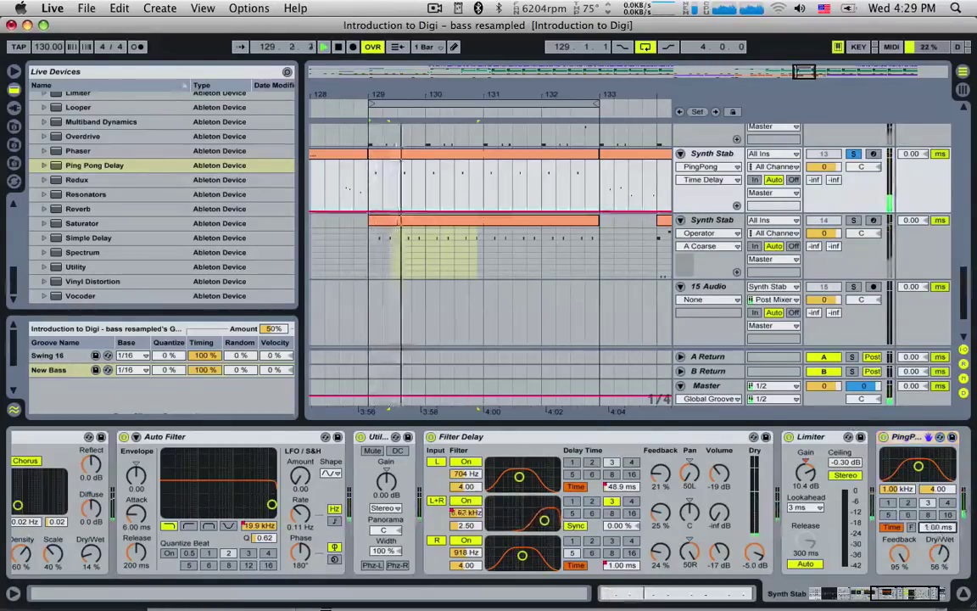
# - Set the Ping Pong Delay's dry/wet to 34%, feedback to 81%, and delay time to 34.5 ms during playback
pyautogui.moveTo(938, 528)
pyautogui.mouseDown()
pyautogui.moveTo(938, 441)
pyautogui.moveTo(936, 543)
pyautogui.mouseUp()
pyautogui.click(938, 552)
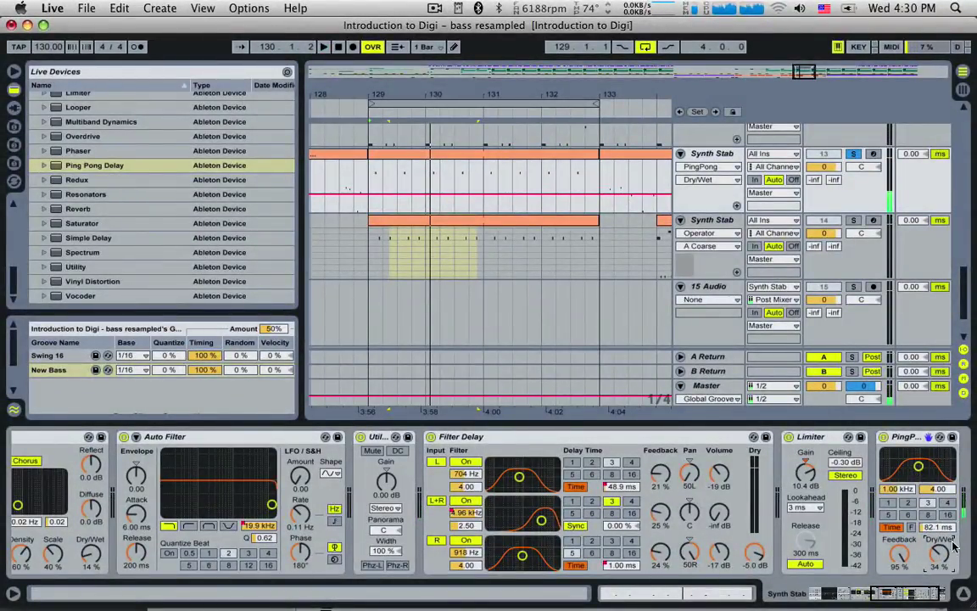
pyautogui.click(899, 553)
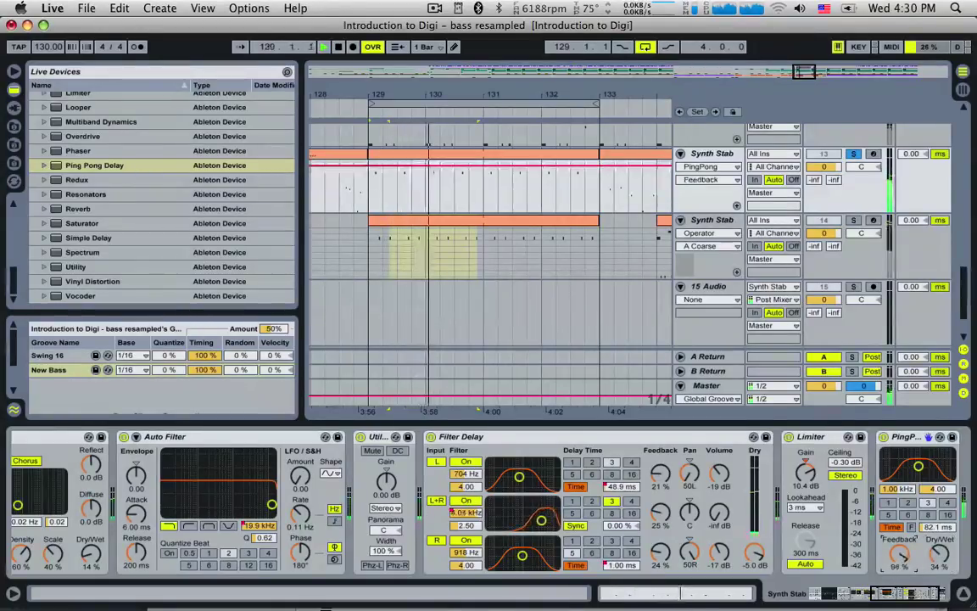
pyautogui.moveTo(901, 553); pyautogui.dragTo(901, 567)
pyautogui.moveTo(937, 527)
pyautogui.mouseDown()
pyautogui.moveTo(937, 582)
pyautogui.moveTo(931, 505)
pyautogui.moveTo(930, 533)
pyautogui.mouseUp()
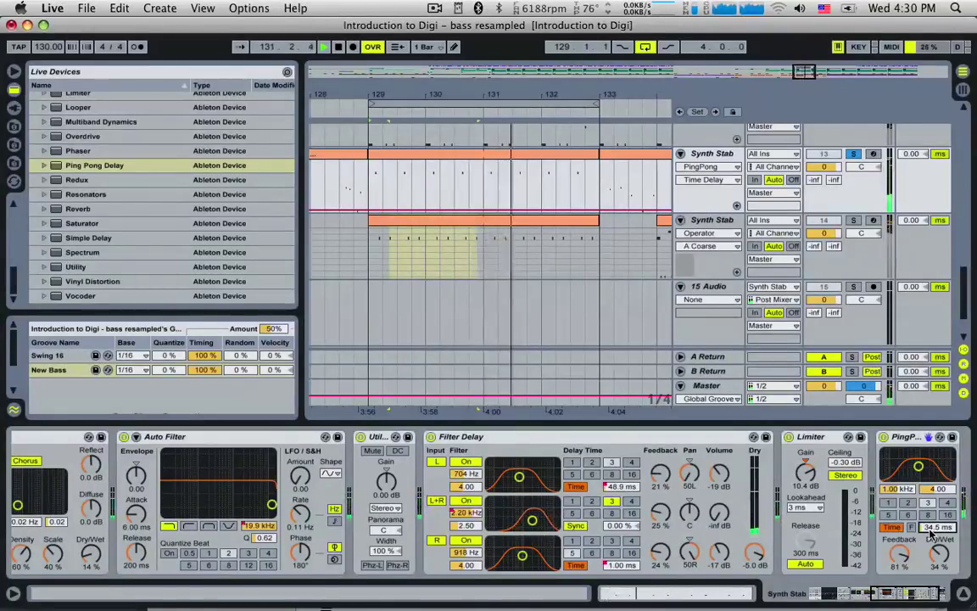
pyautogui.press('space')
# - Unsolo Synth Stab track 13 and play the full mix from bar 129
pyautogui.click(371, 194)
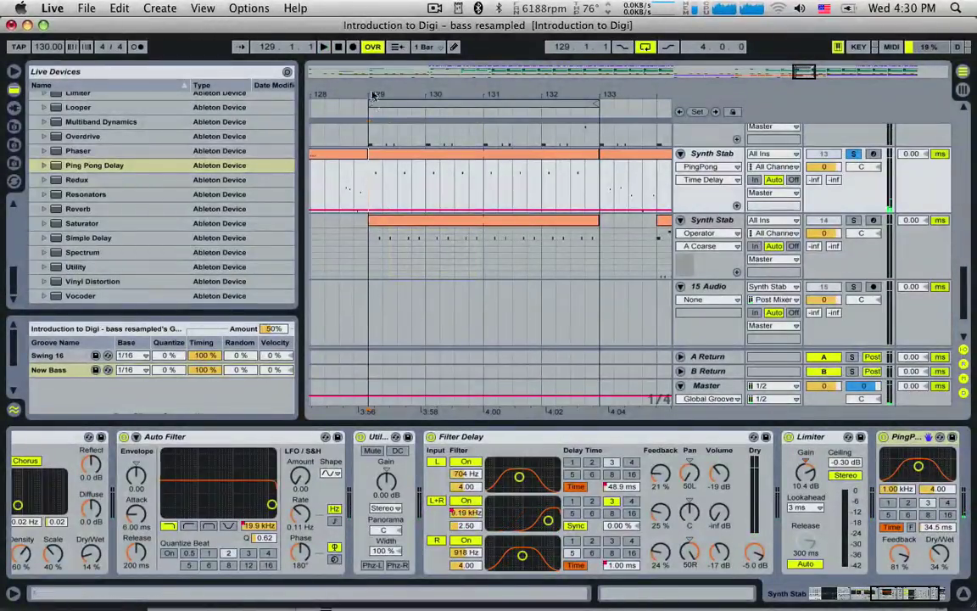
pyautogui.press('space')
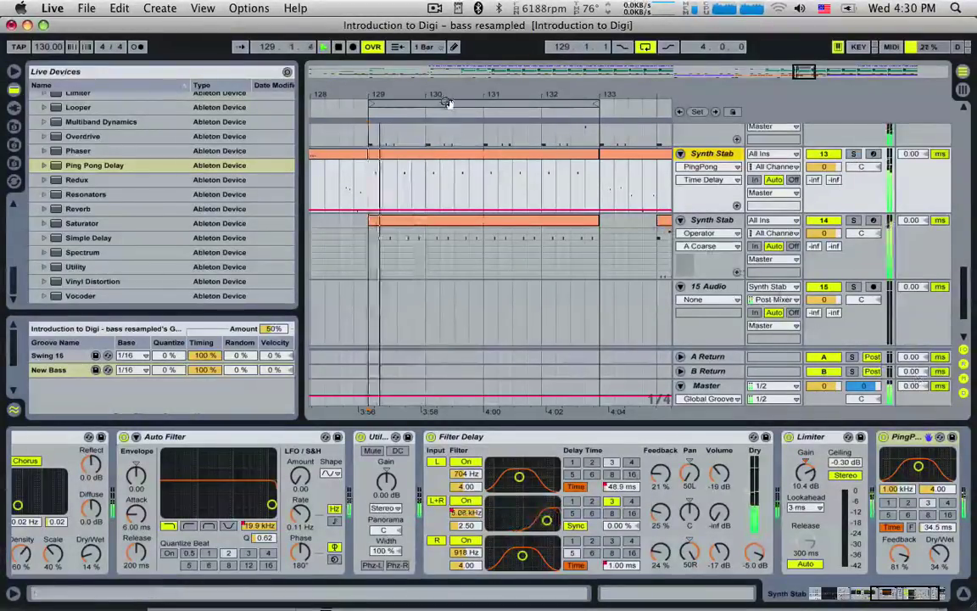
pyautogui.click(431, 146)
pyautogui.press('space')
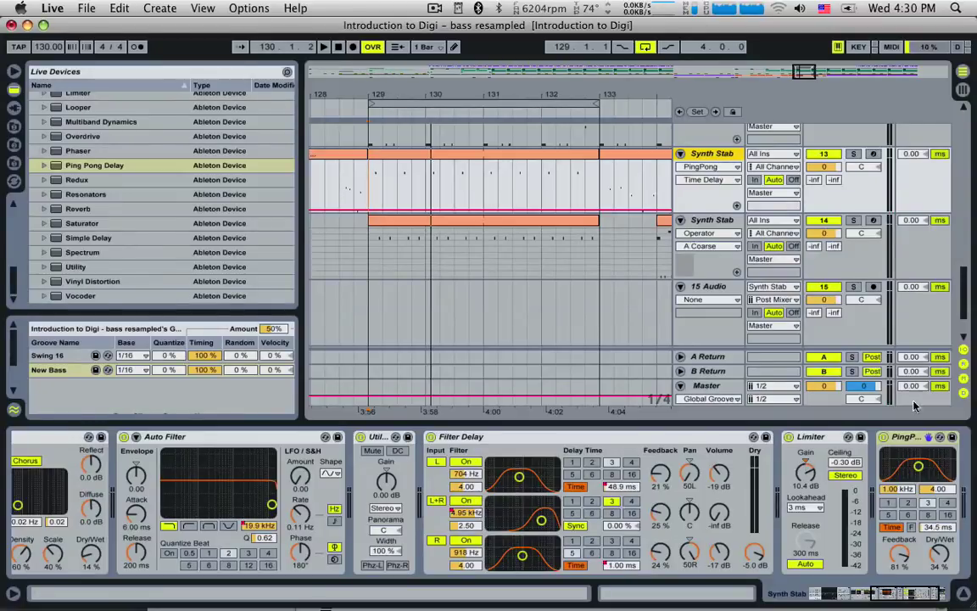
# - Disarm the New Sub track and play the looped section from bar 129
pyautogui.scroll(10, 868, 254)
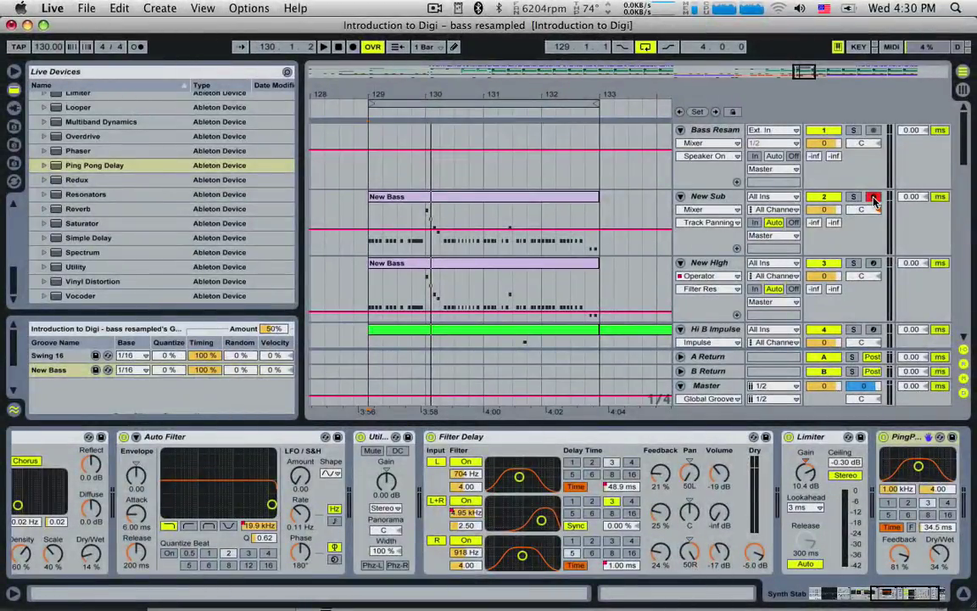
pyautogui.click(873, 199)
pyautogui.moveTo(965, 129); pyautogui.dragTo(967, 258)
pyautogui.scroll(-8, 967, 260)
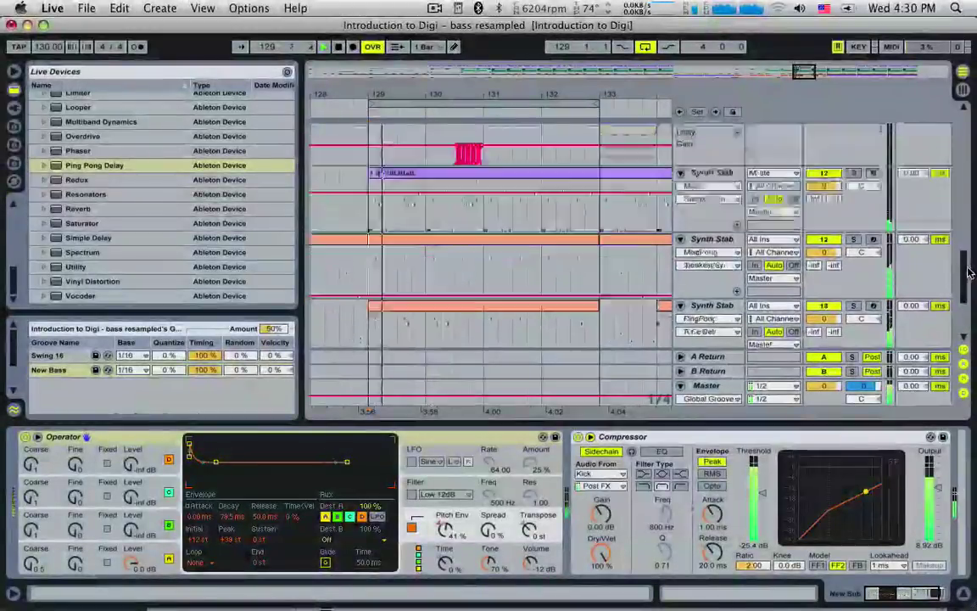
pyautogui.press('space')
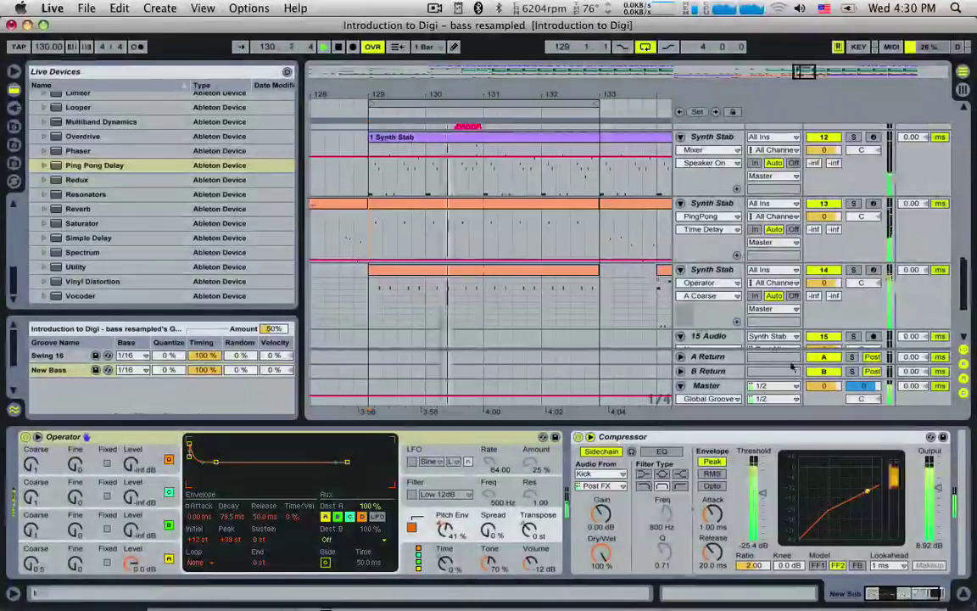
# - Record delay-time automation for the Ping Pong Delay on Synth Stab track 13, starting at bar 129
pyautogui.click(709, 206)
pyautogui.click(937, 527)
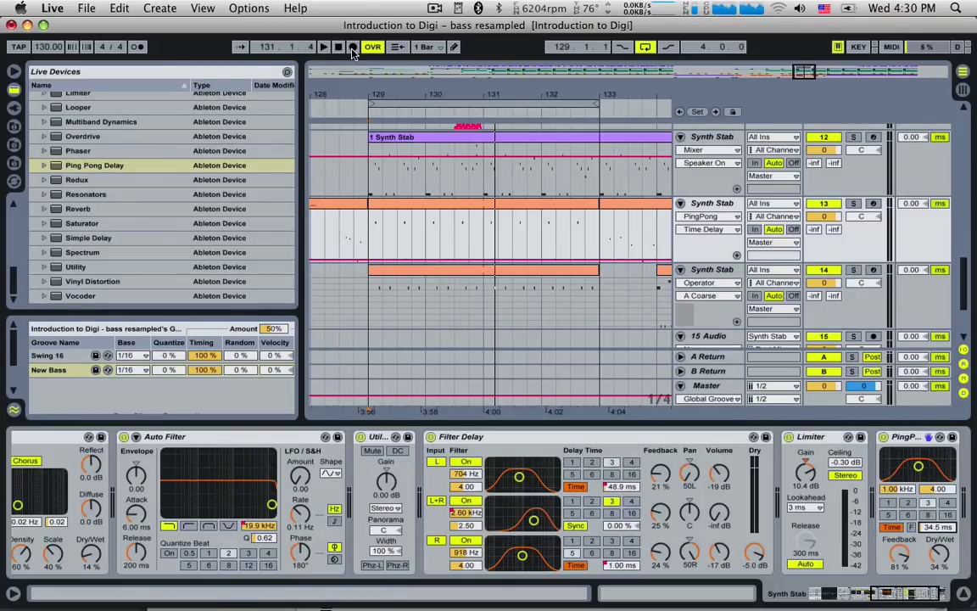
pyautogui.click(367, 185)
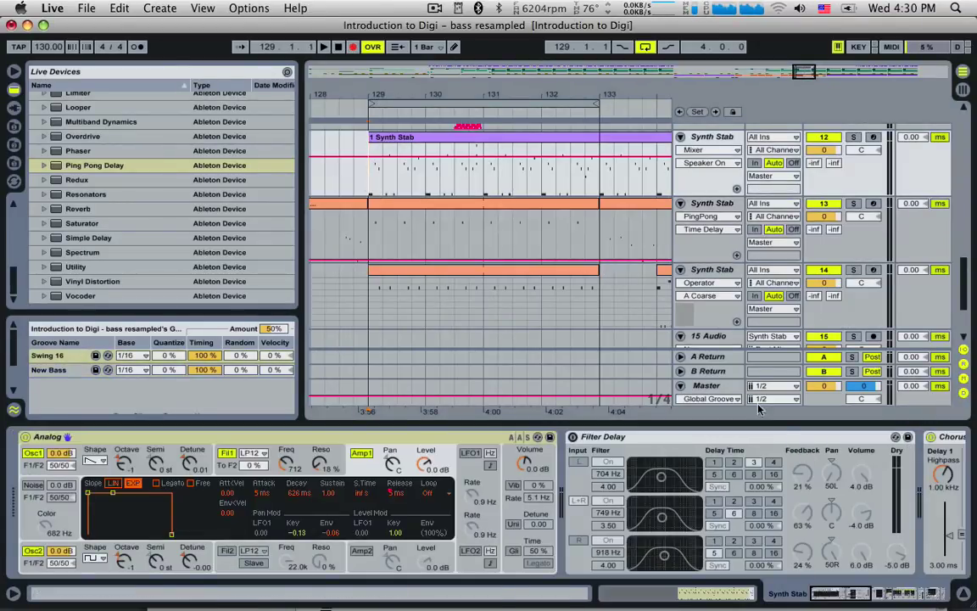
pyautogui.click(721, 208)
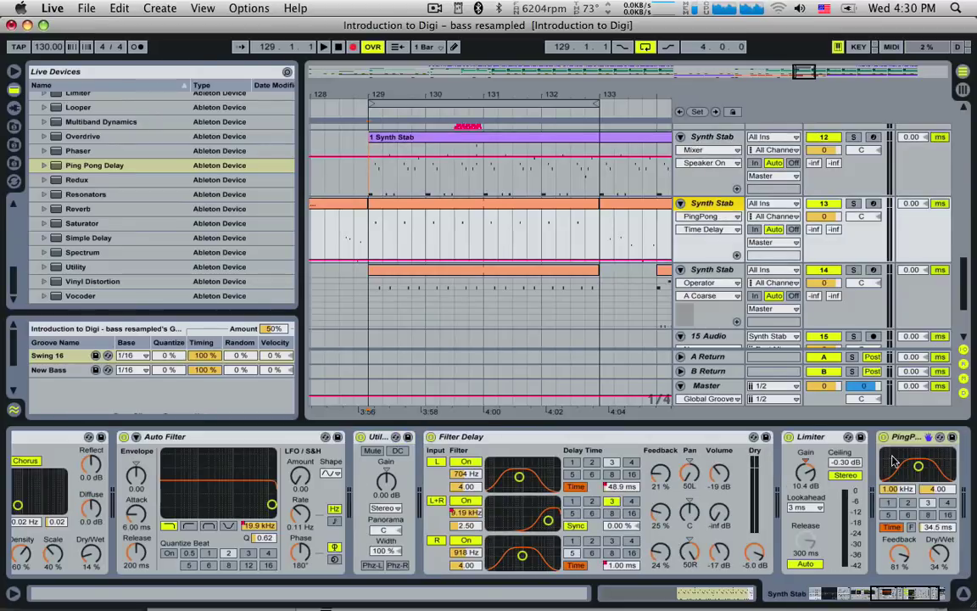
pyautogui.press('space')
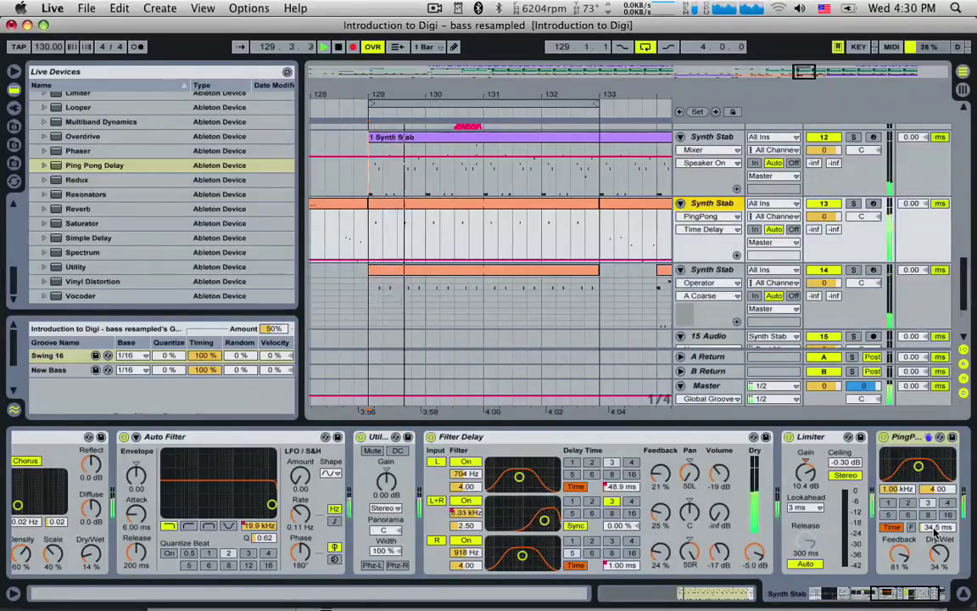
pyautogui.moveTo(937, 526); pyautogui.dragTo(937, 505)
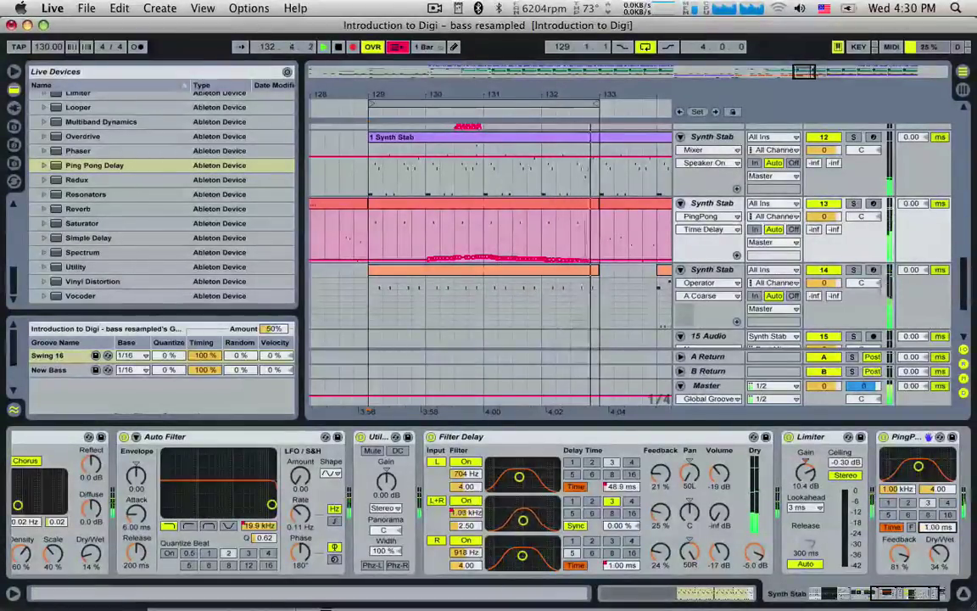
pyautogui.press('space')
# - Play back the recorded delay-time automation on Synth Stab track 13 and examine bars 130 to 132
pyautogui.click(395, 264)
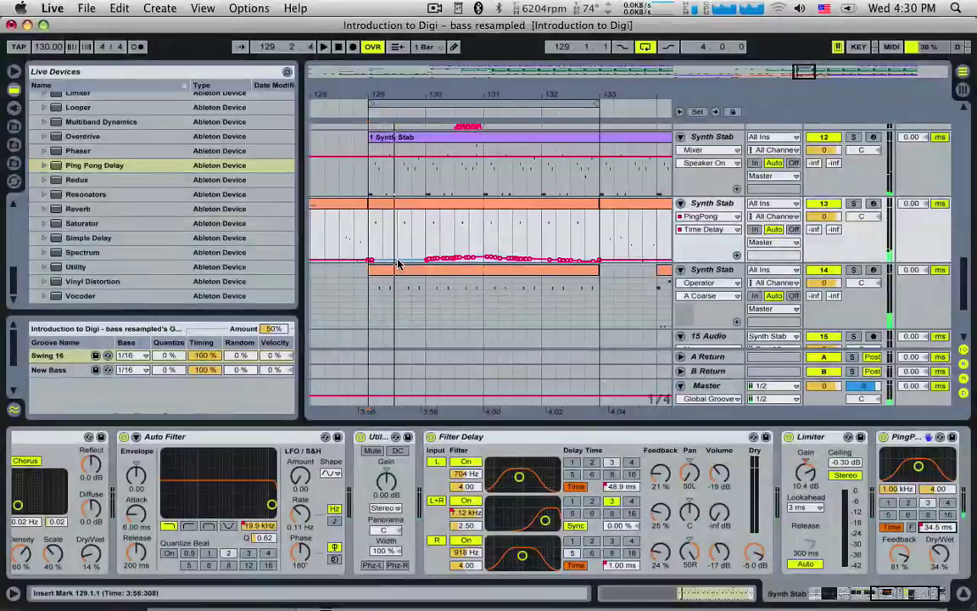
pyautogui.press('space')
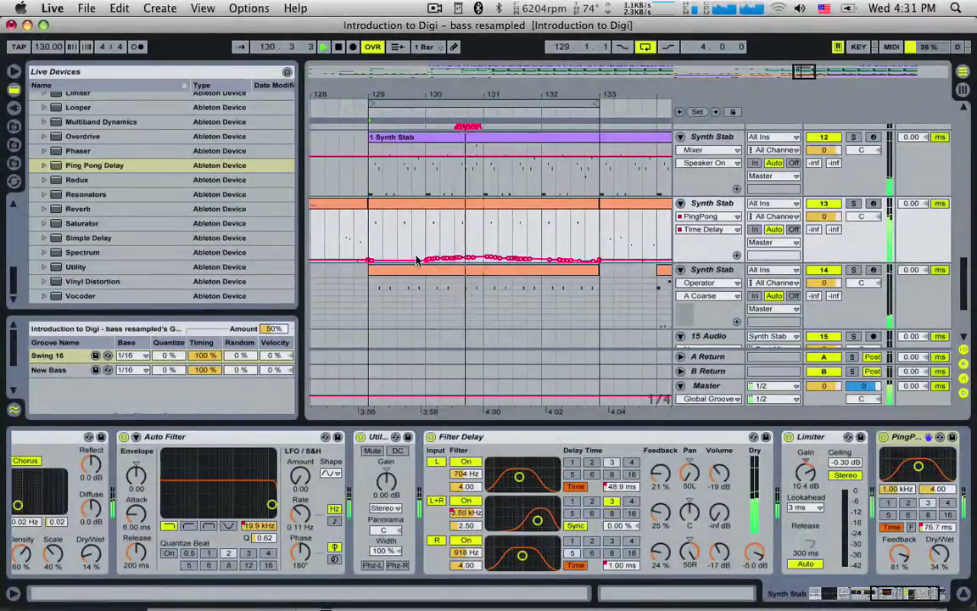
pyautogui.moveTo(426, 250); pyautogui.dragTo(503, 251)
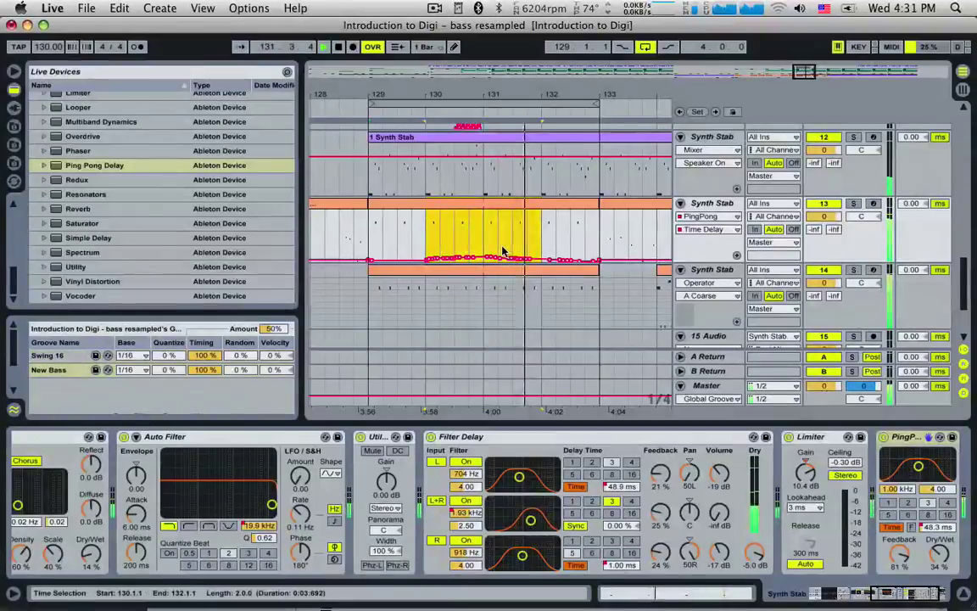
pyautogui.click(503, 251)
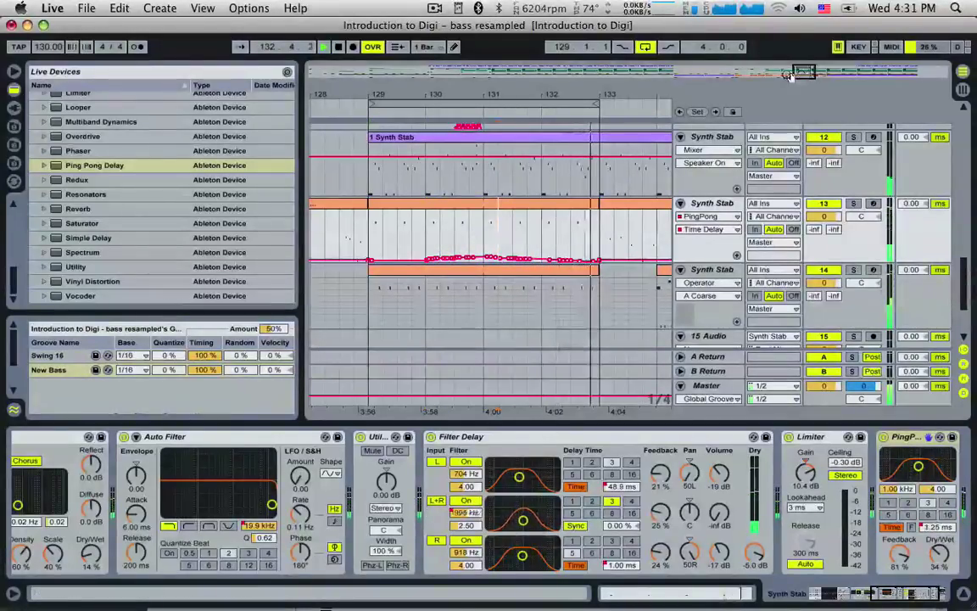
# - Clear the recorded Time Delay automation on Synth Stab track 13 from bar 128.3 to 133 and play from bar 129
pyautogui.moveTo(420, 236); pyautogui.dragTo(610, 244)
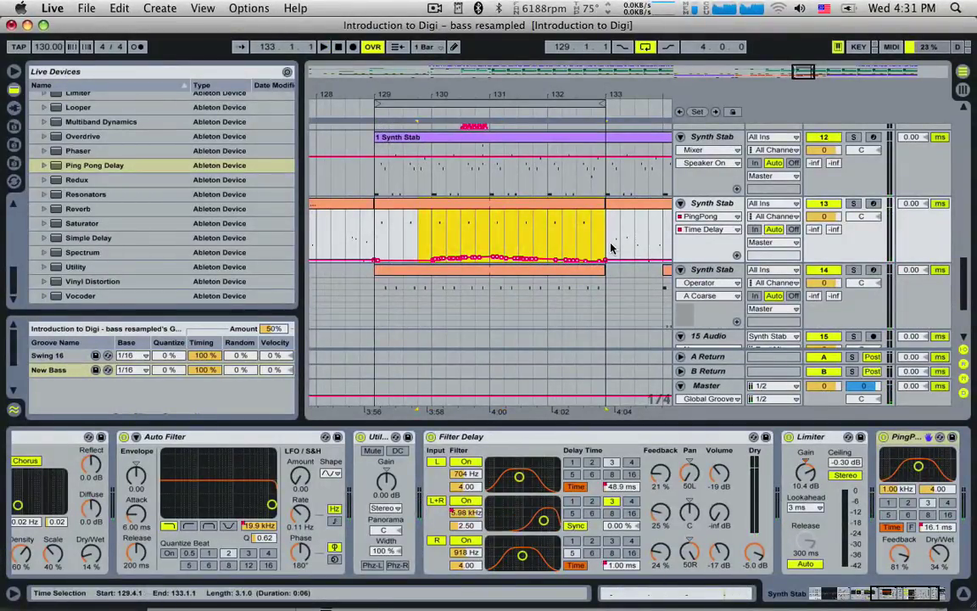
pyautogui.press('space')
pyautogui.click(371, 234)
pyautogui.press('space')
pyautogui.press('space')
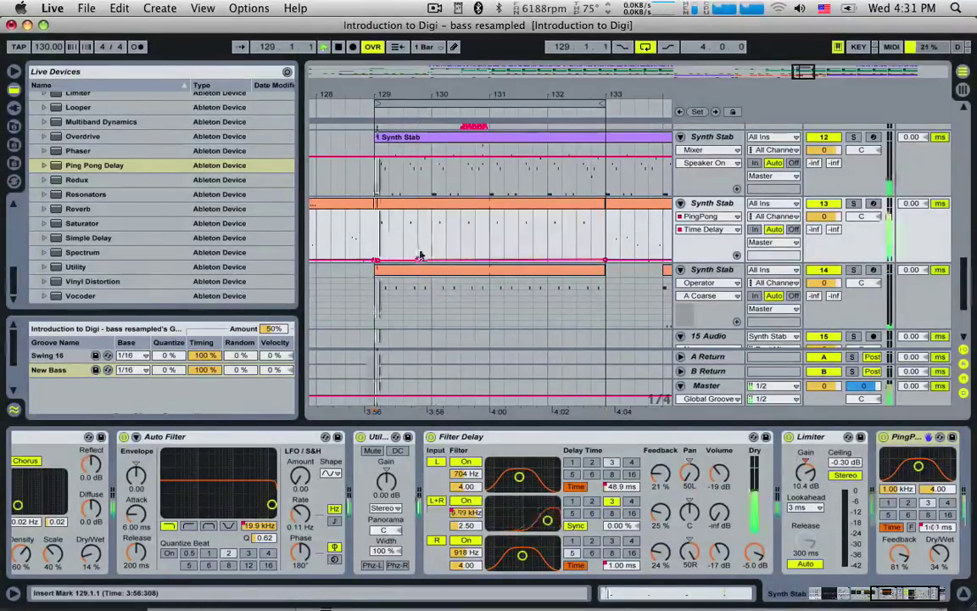
pyautogui.moveTo(445, 253); pyautogui.dragTo(340, 250)
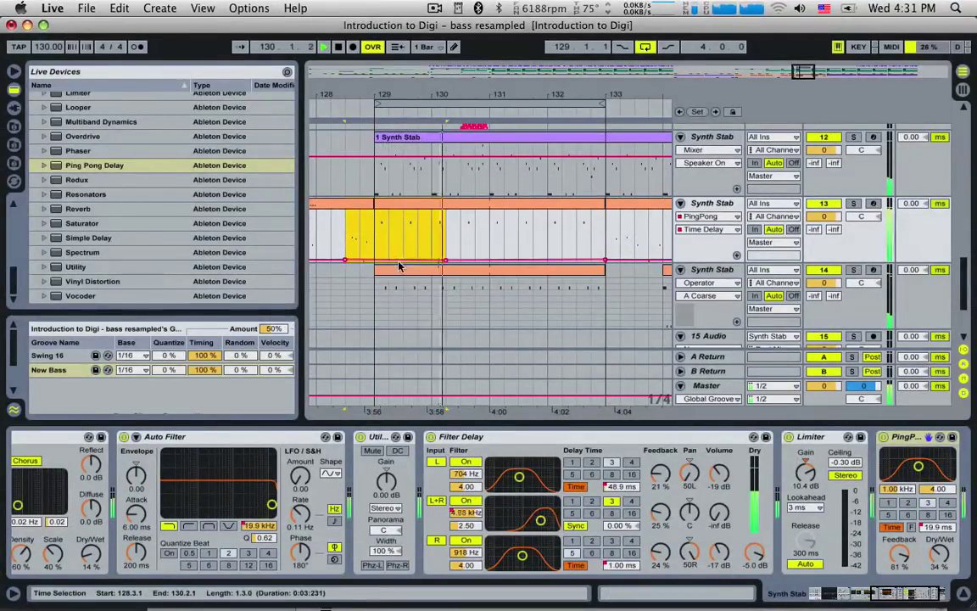
pyautogui.click(374, 249)
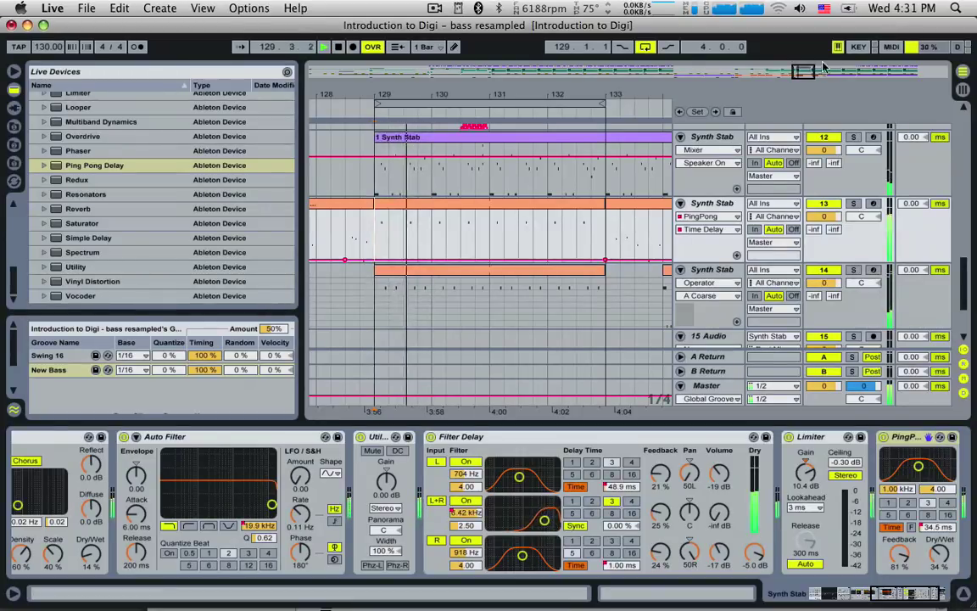
# - Extend the looped clip at bar 129 on Synth Stab track 13 back to bar 113 and play from there
pyautogui.moveTo(415, 94); pyautogui.dragTo(587, 61)
pyautogui.moveTo(567, 200); pyautogui.dragTo(346, 200)
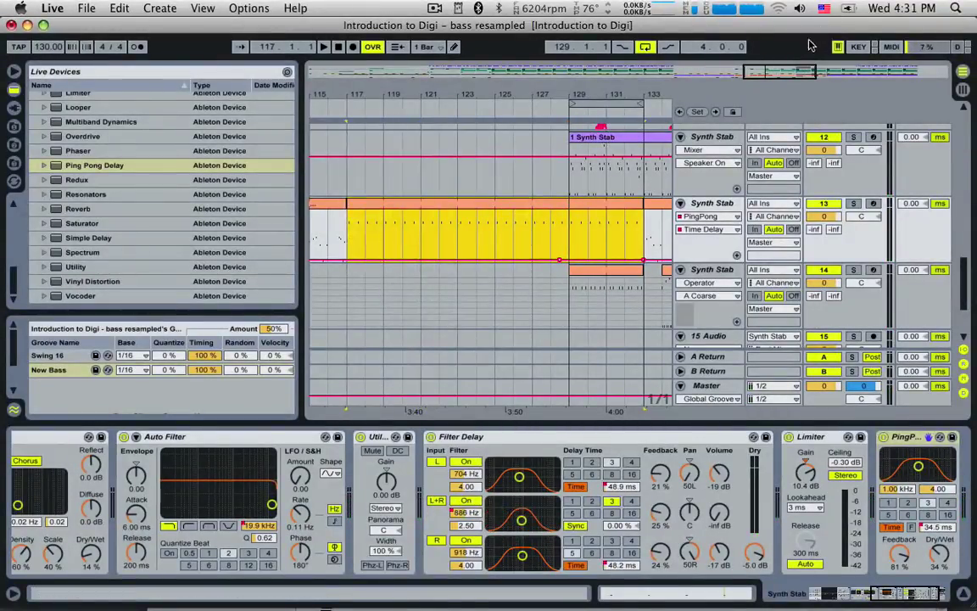
pyautogui.moveTo(743, 71); pyautogui.dragTo(710, 71)
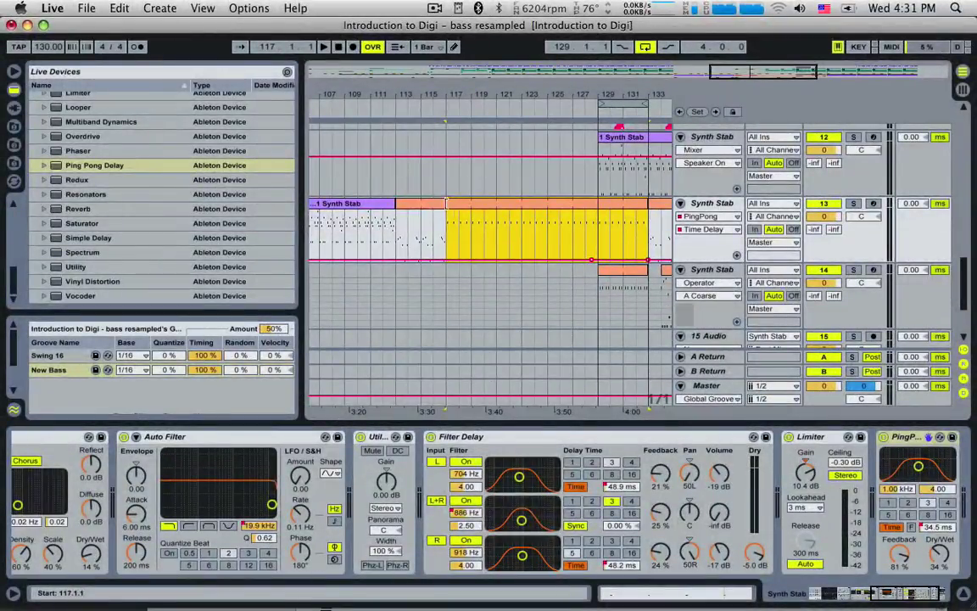
pyautogui.moveTo(445, 205); pyautogui.dragTo(407, 204)
pyautogui.click(493, 227)
pyautogui.press('space')
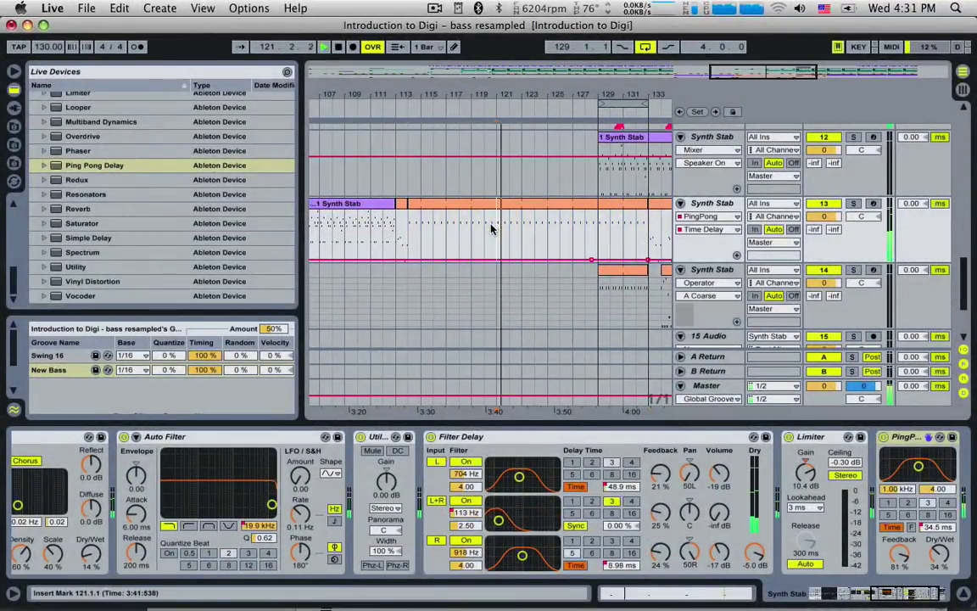
pyautogui.click(408, 205)
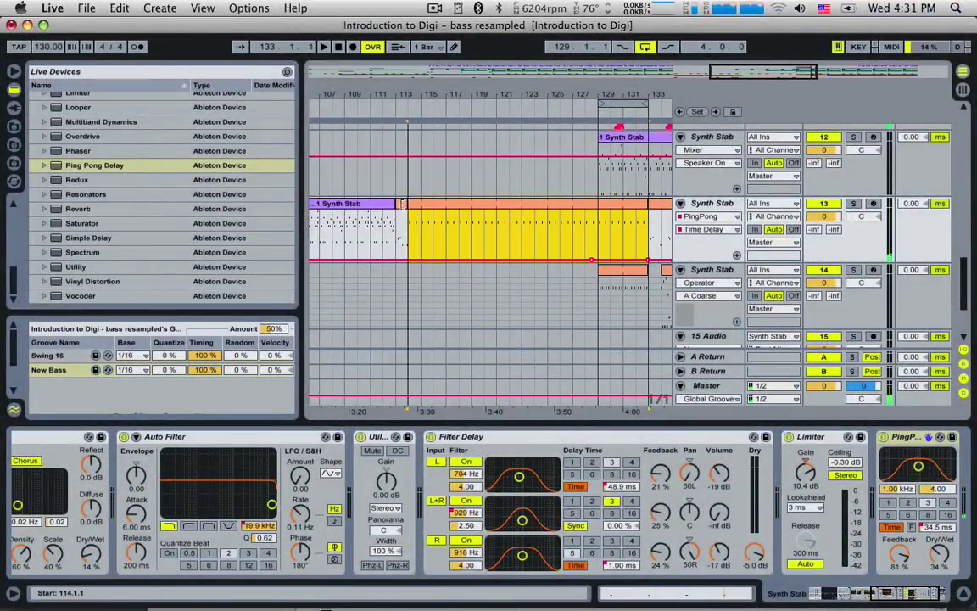
pyautogui.click(397, 218)
pyautogui.press('space')
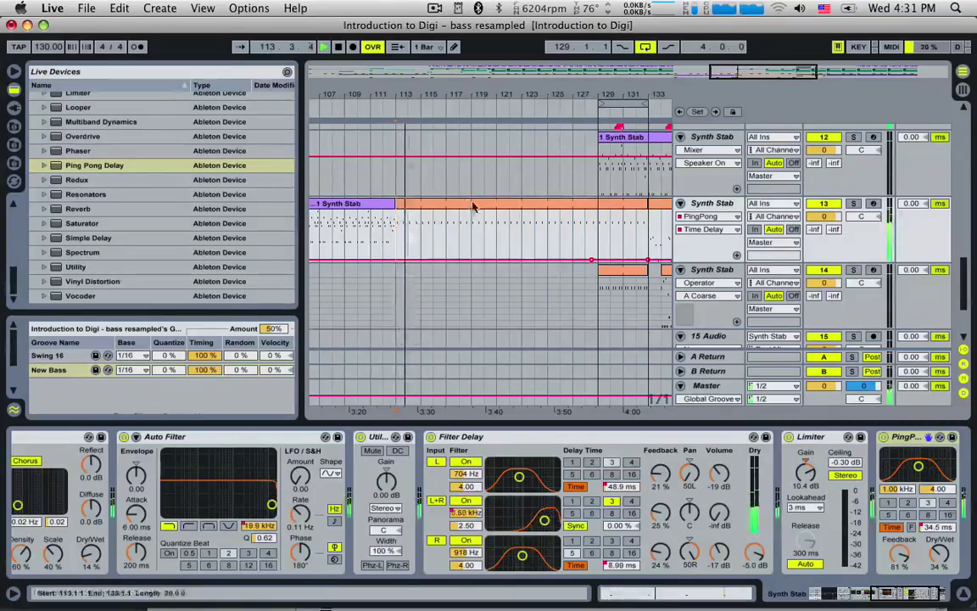
# - Record Ping Pong Delay automation on track 13 from bar 113, raising delay time to about 88 ms, feedback to 90 % and dry/wet to 57 %
pyautogui.scroll(1, 473, 206)
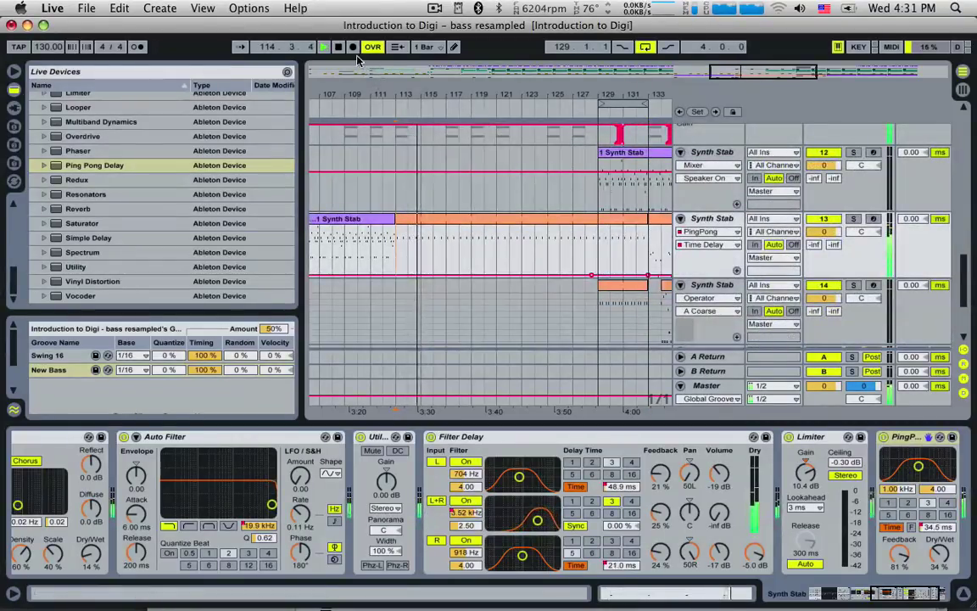
pyautogui.press('space')
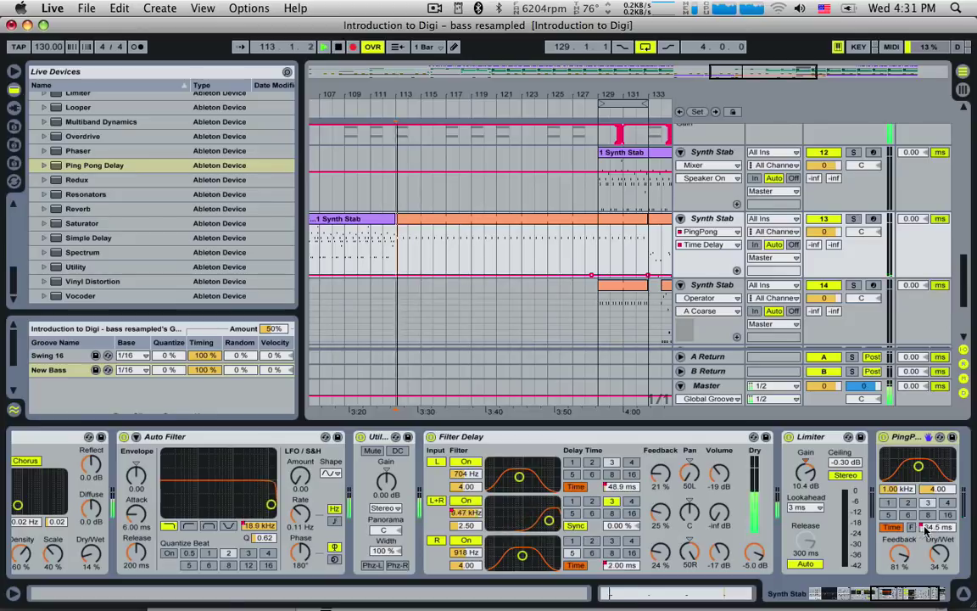
pyautogui.moveTo(940, 533); pyautogui.dragTo(942, 525)
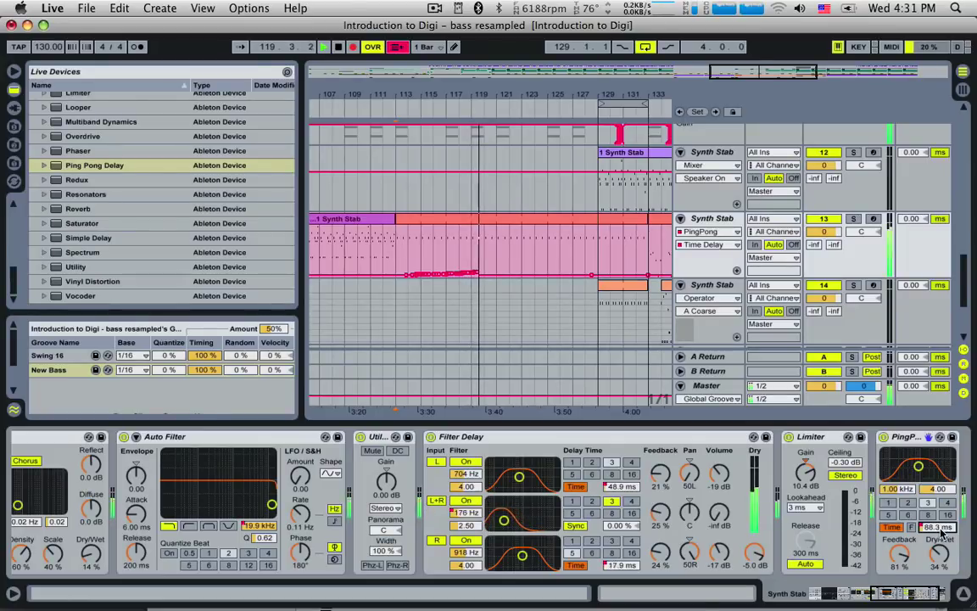
pyautogui.moveTo(940, 530); pyautogui.dragTo(940, 524)
pyautogui.moveTo(902, 556); pyautogui.dragTo(936, 548)
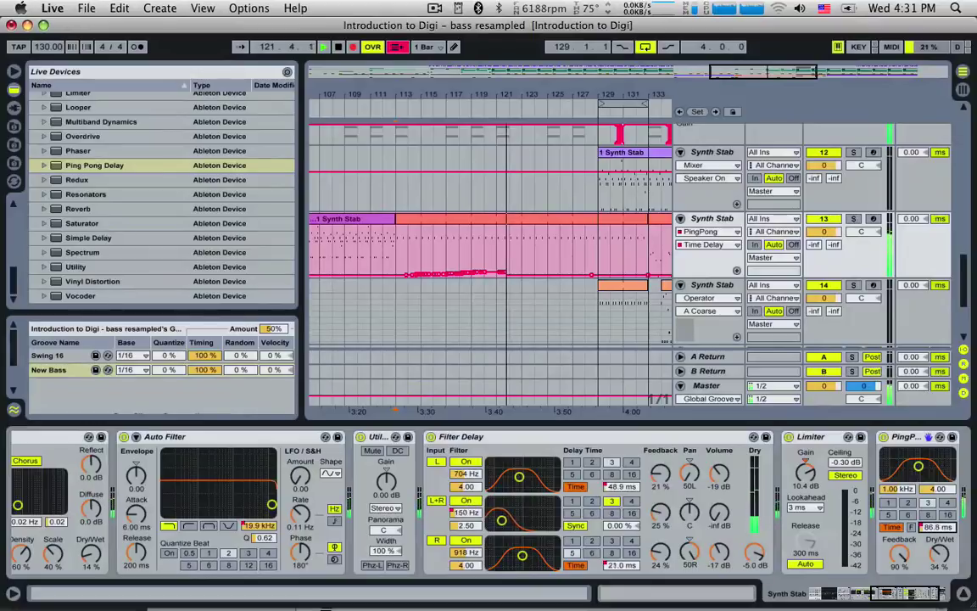
pyautogui.click(939, 549)
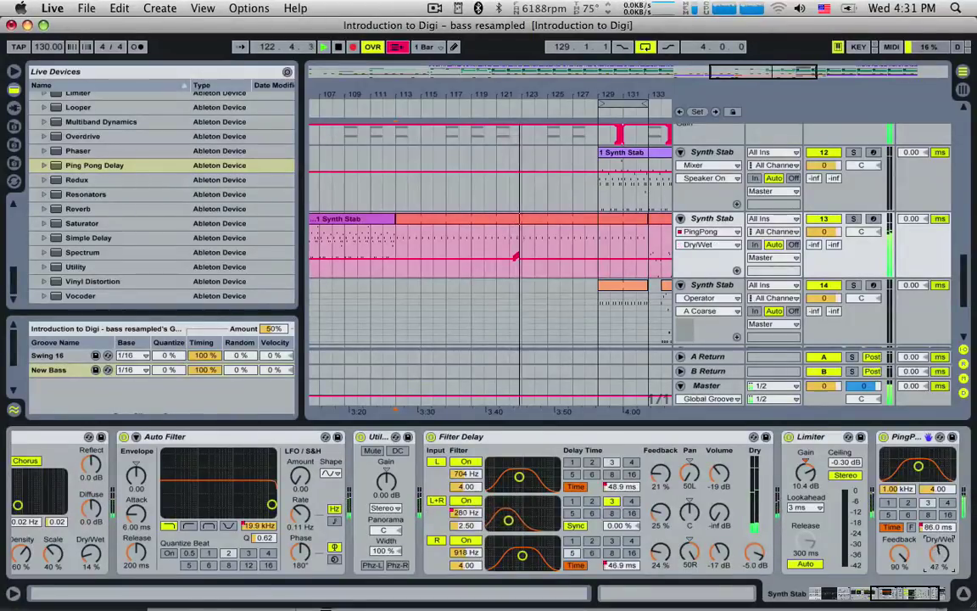
# - Record the delay time falling to about 1 ms by bar 129, switch the Ping Pong Delay off, and stop recording
pyautogui.moveTo(937, 527)
pyautogui.mouseDown()
pyautogui.moveTo(937, 551)
pyautogui.moveTo(937, 534)
pyautogui.mouseUp()
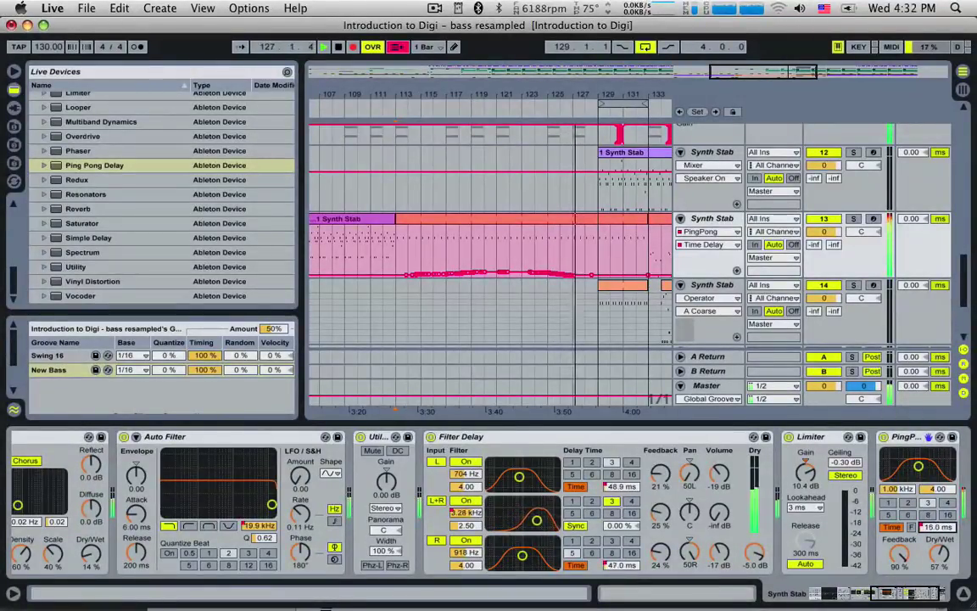
pyautogui.moveTo(937, 530); pyautogui.dragTo(936, 531)
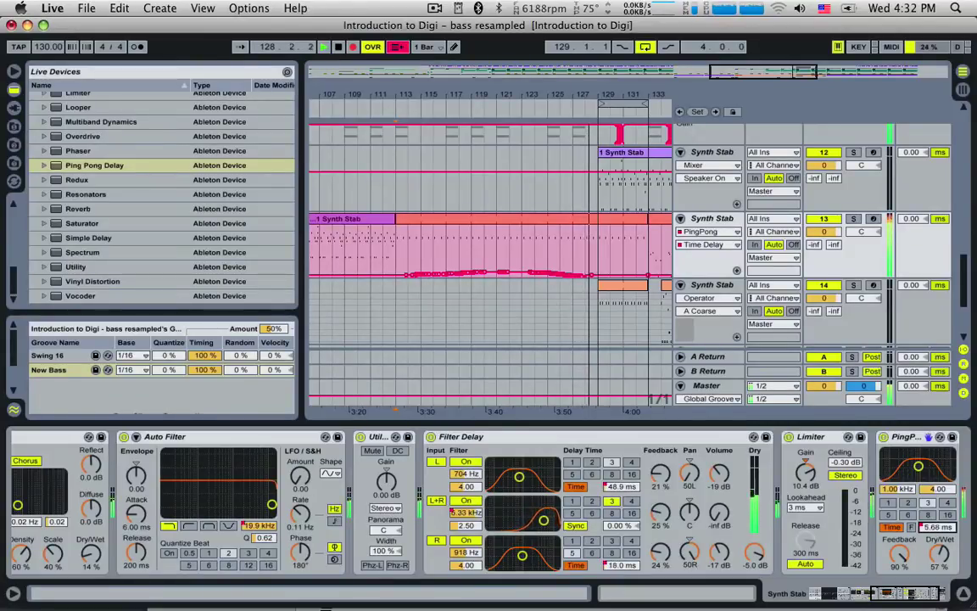
pyautogui.click(884, 437)
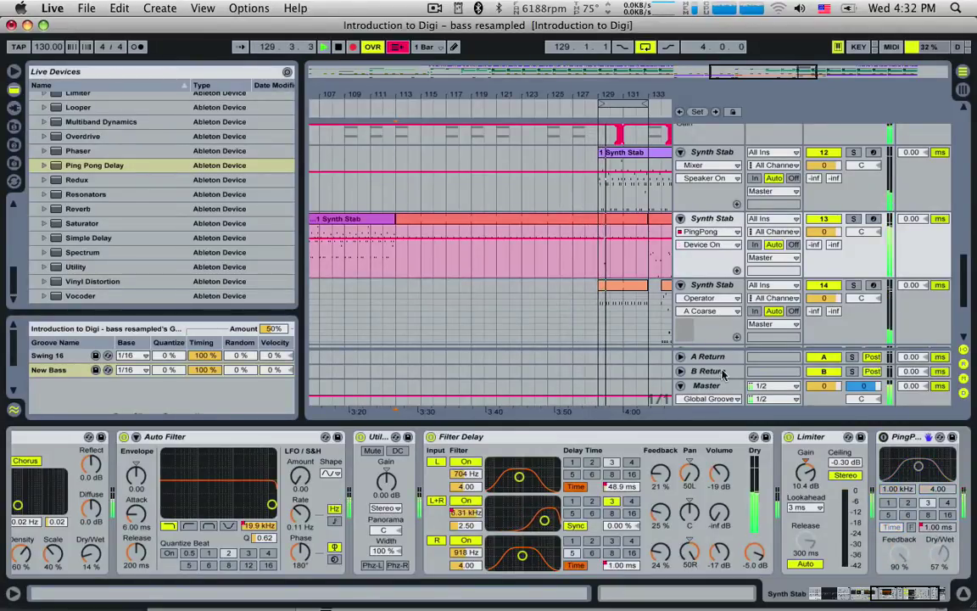
pyautogui.click(398, 46)
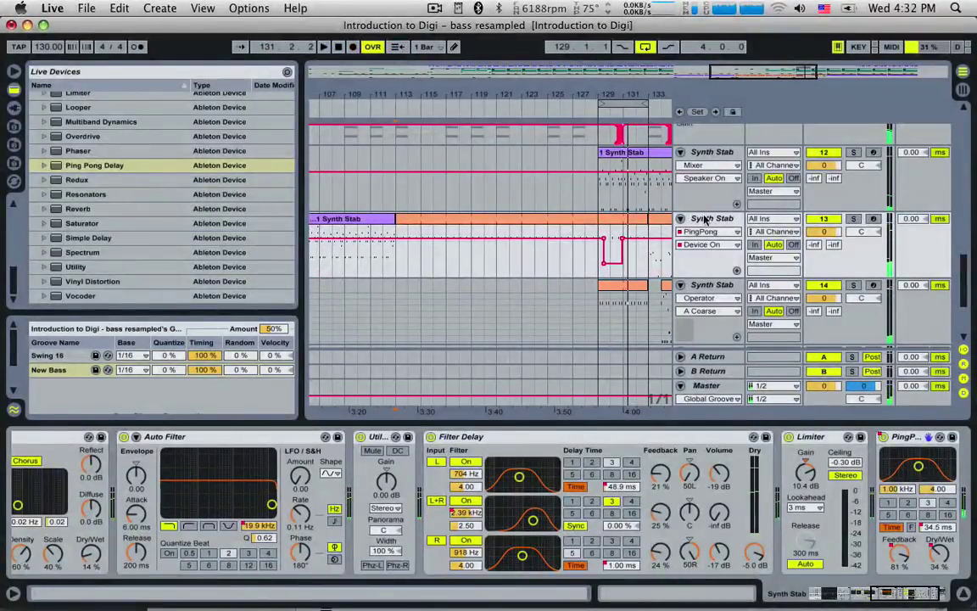
# - Raise the off section after bar 129 in the Ping Pong Delay's Device On automation back to on and play from bar 129
pyautogui.click(603, 264)
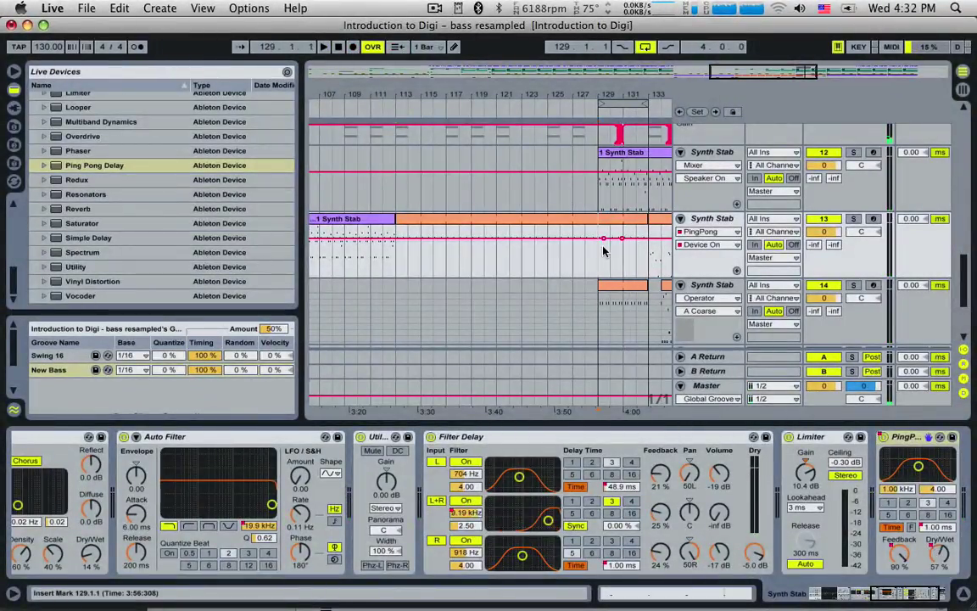
pyautogui.keyDown('shift'); pyautogui.click(646, 249); pyautogui.keyUp('shift')
pyautogui.click(594, 264)
pyautogui.press('space')
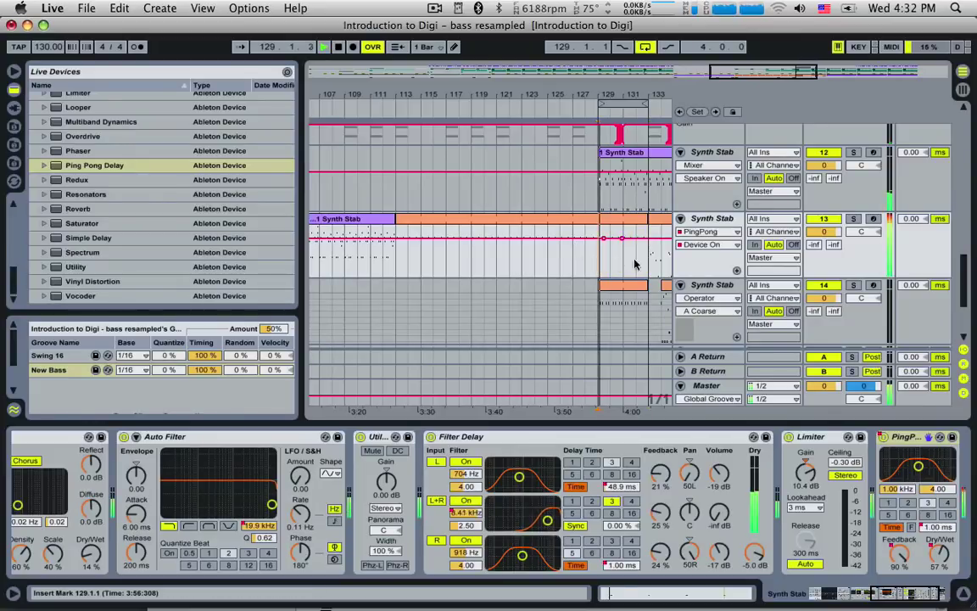
# - Display the Ping Pong Delay's Time Delay automation on track 13 and clear it from bar 129.1 to 133.3
pyautogui.click(937, 528)
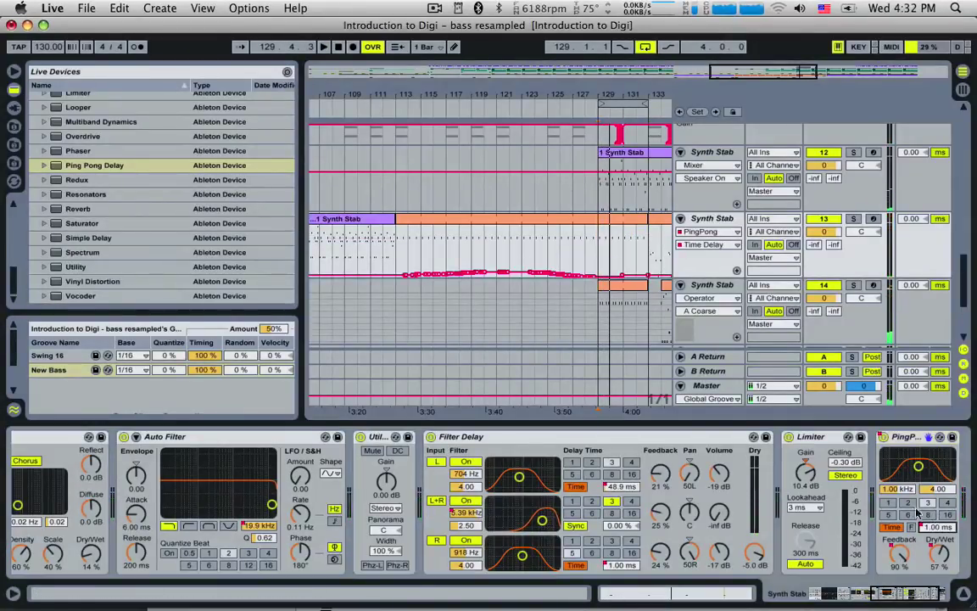
pyautogui.moveTo(780, 75); pyautogui.dragTo(794, 127)
pyautogui.moveTo(505, 262); pyautogui.dragTo(642, 262)
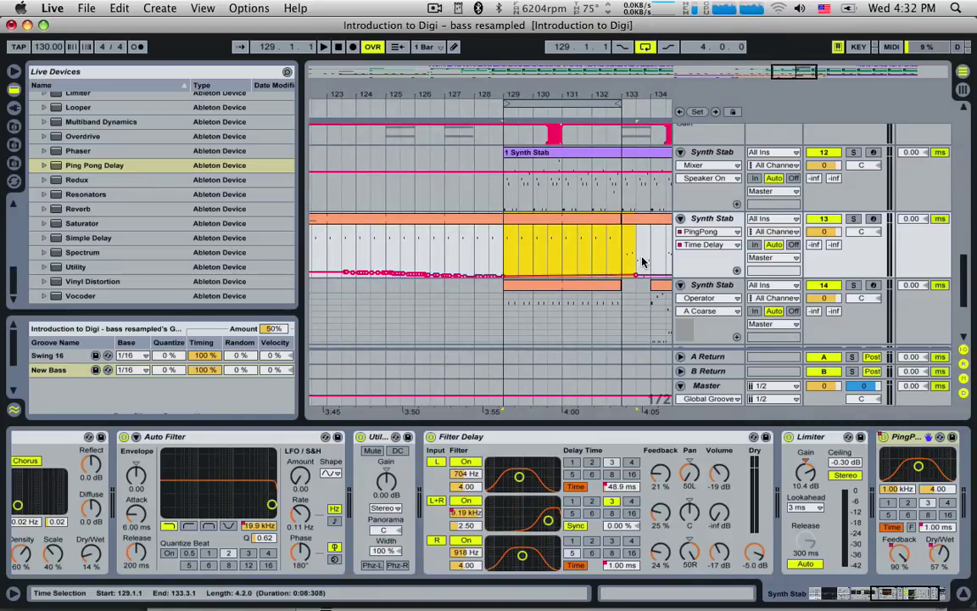
pyautogui.moveTo(641, 280)
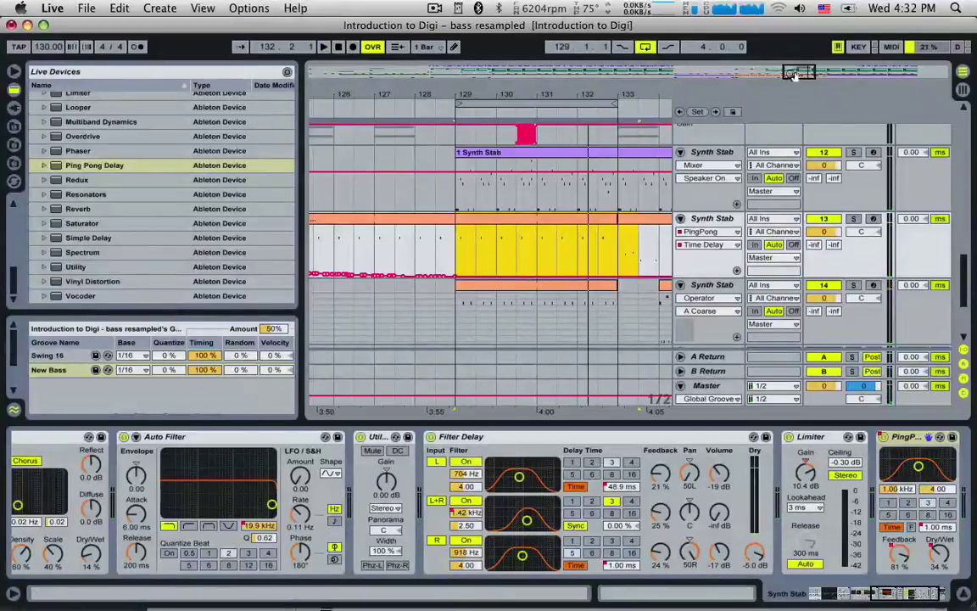
# - Set the Time Delay breakpoint at bar 129 to 16.1 ms and play from just before it
pyautogui.moveTo(794, 76); pyautogui.dragTo(791, 109)
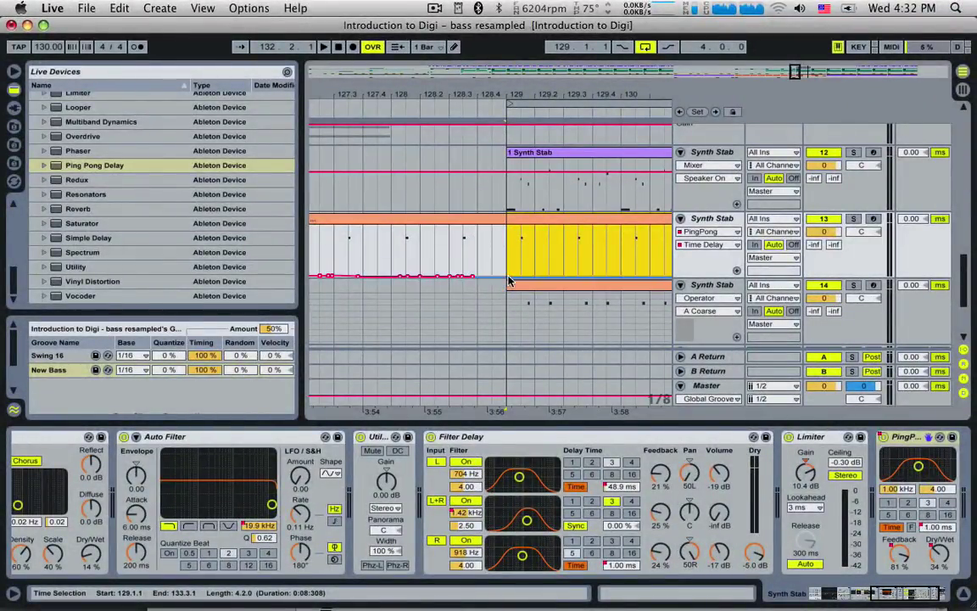
pyautogui.click(508, 280)
pyautogui.moveTo(509, 277); pyautogui.dragTo(510, 276)
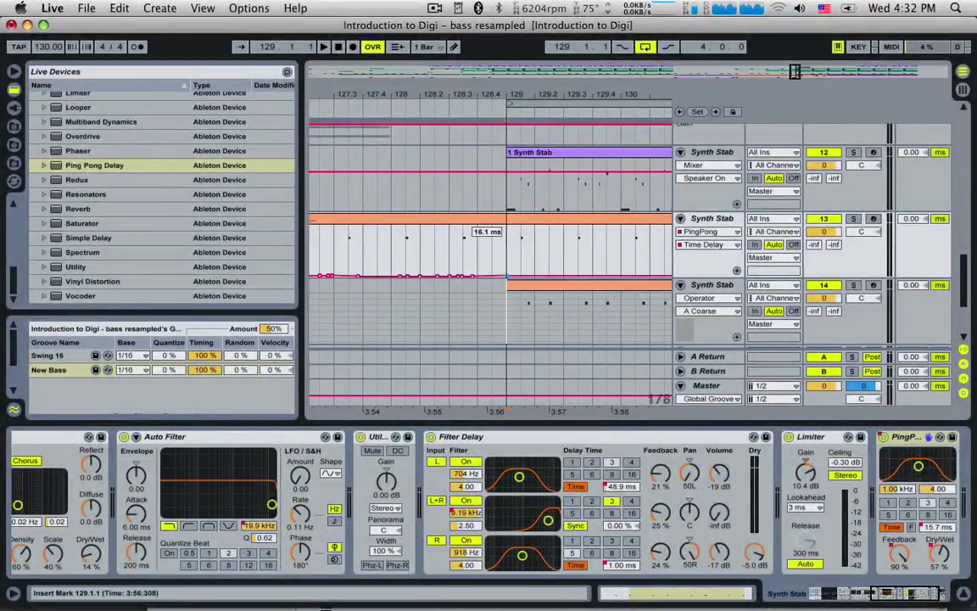
pyautogui.click(501, 269)
pyautogui.press('space')
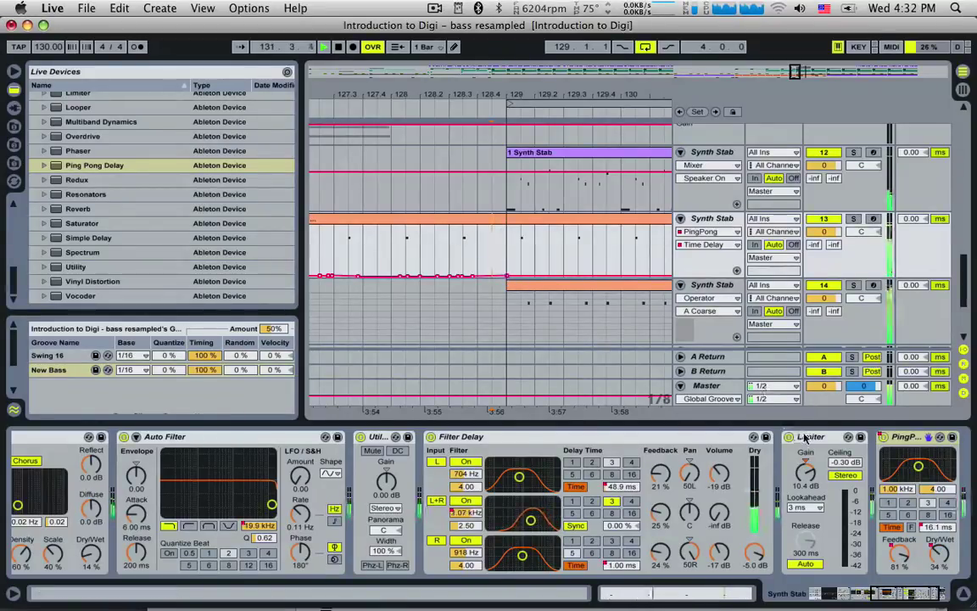
# - Play the stab build-up from bar 113 and examine the Ping Pong Delay's Dry/Wet automation through bar 131
pyautogui.moveTo(795, 73); pyautogui.dragTo(771, 69)
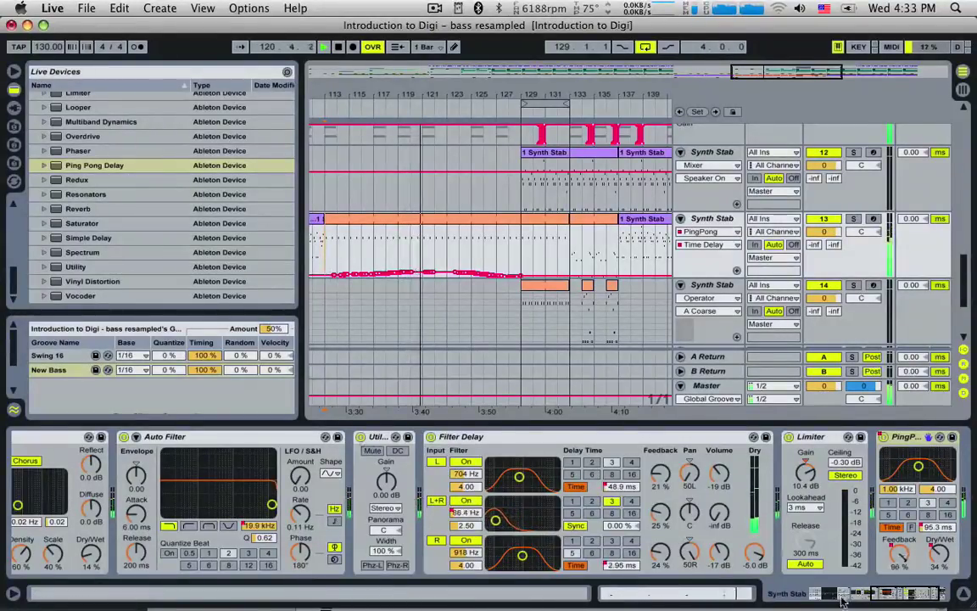
pyautogui.click(943, 556)
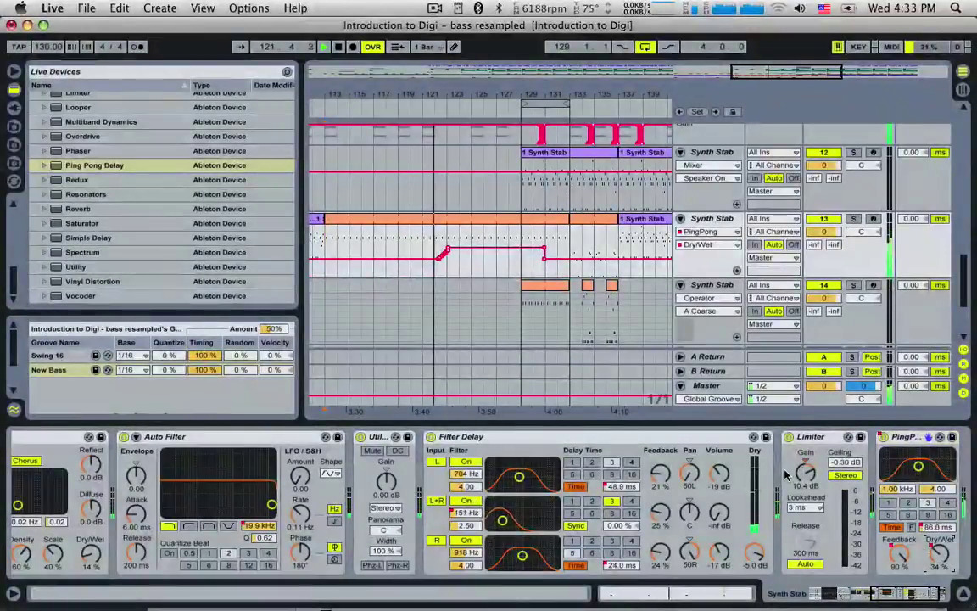
pyautogui.click(390, 257)
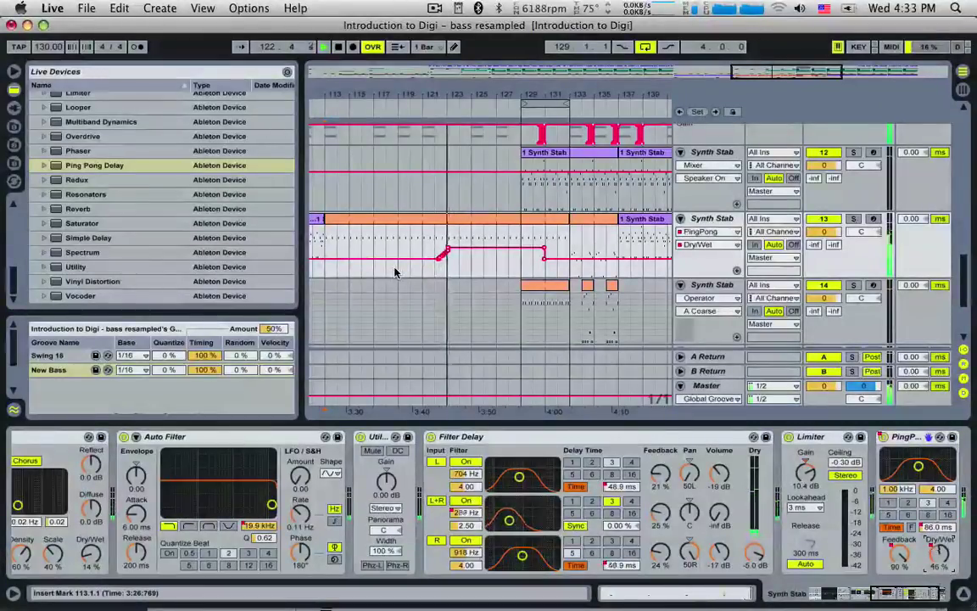
pyautogui.click(551, 288)
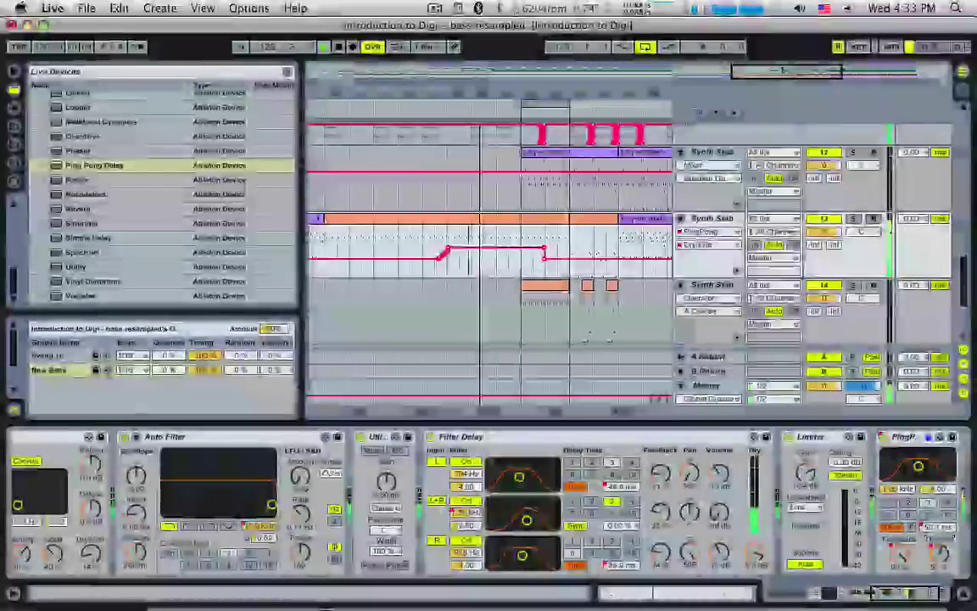
pyautogui.moveTo(782, 65); pyautogui.dragTo(787, 105)
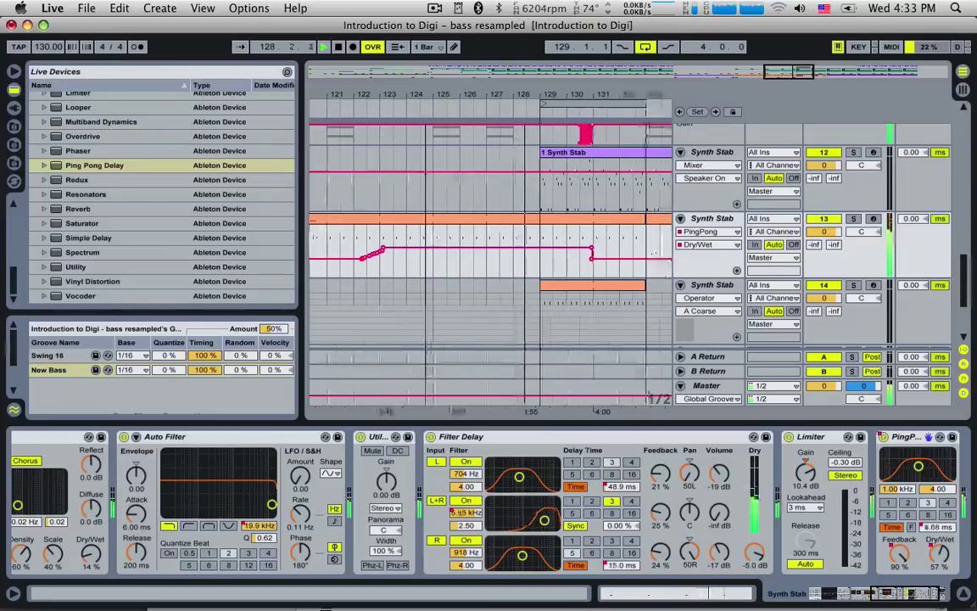
# - Drop the Ping Pong Delay's Dry/Wet automation on track 13 to 0 % from bar 129 onward and play from bar 128.4
pyautogui.moveTo(789, 72); pyautogui.dragTo(799, 80)
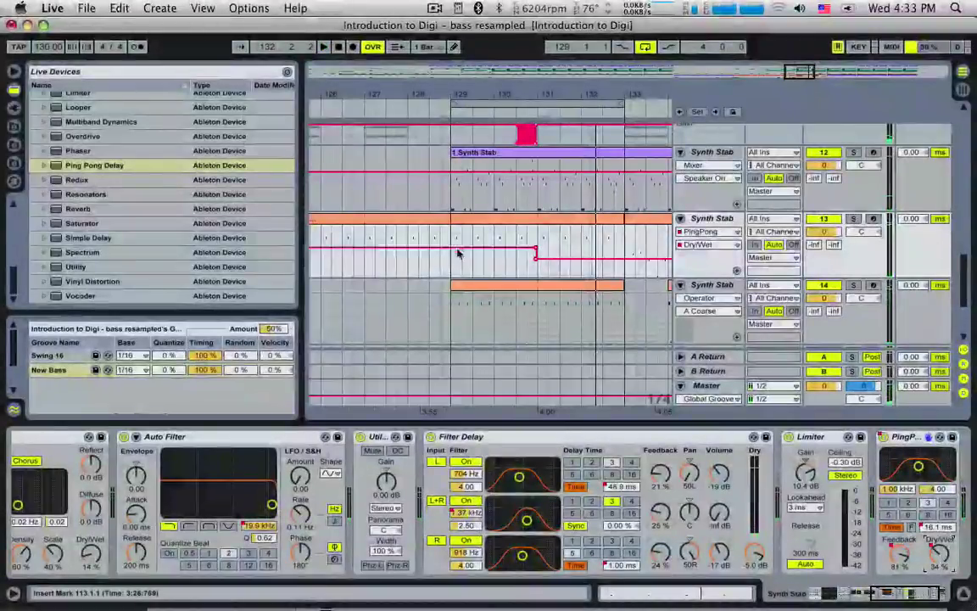
pyautogui.moveTo(455, 257); pyautogui.dragTo(534, 258)
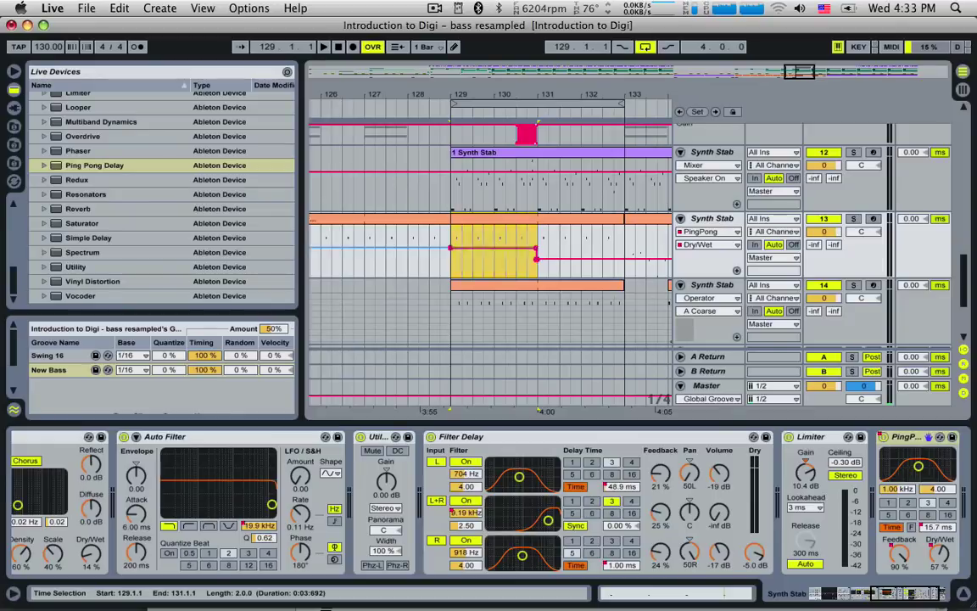
pyautogui.click(442, 234)
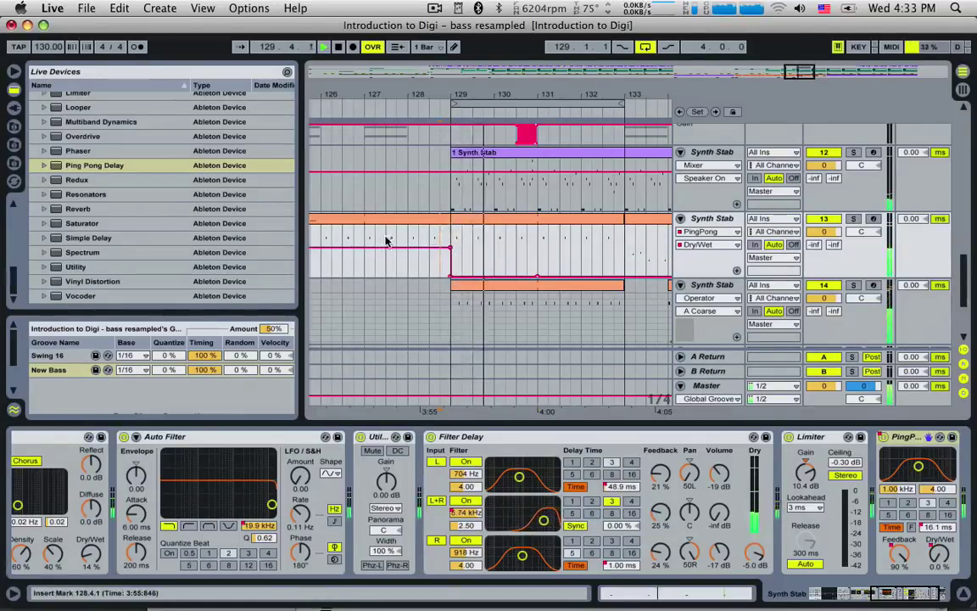
pyautogui.click(346, 231)
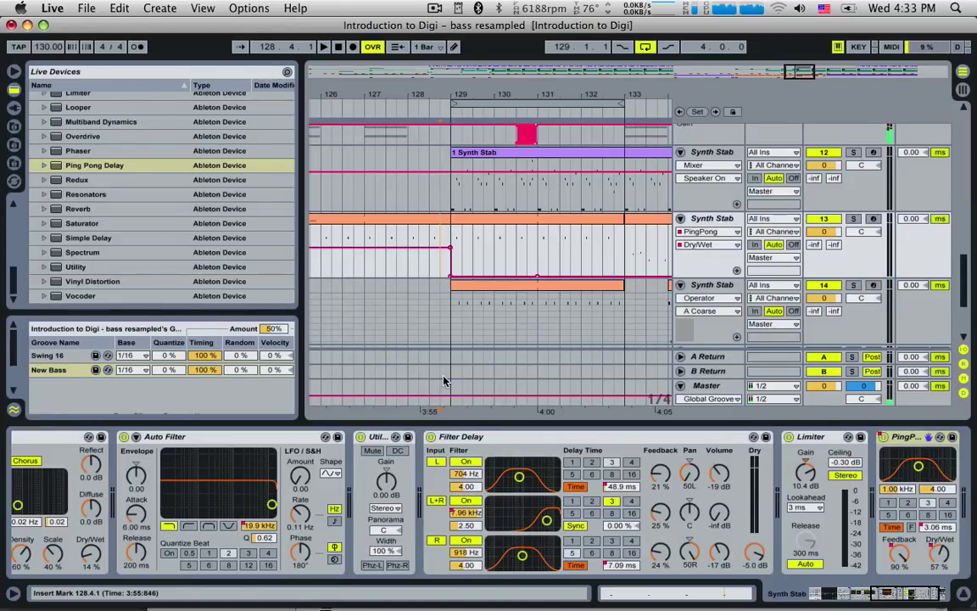
# - Delete one beat of material across all tracks from 128.4.1 to 129.1.1 and play the transition from bar 128
pyautogui.moveTo(441, 382); pyautogui.dragTo(454, 105)
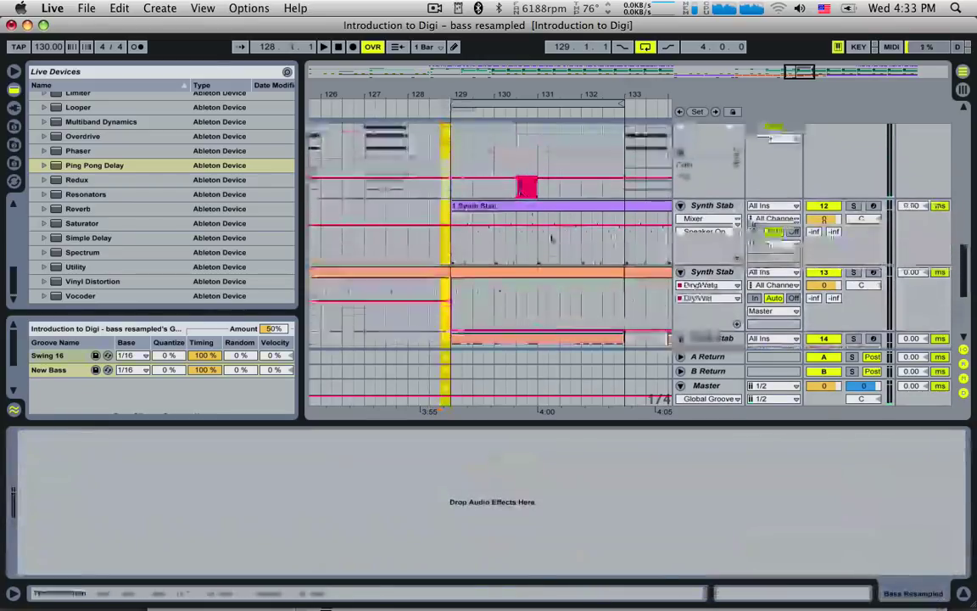
pyautogui.click(442, 387)
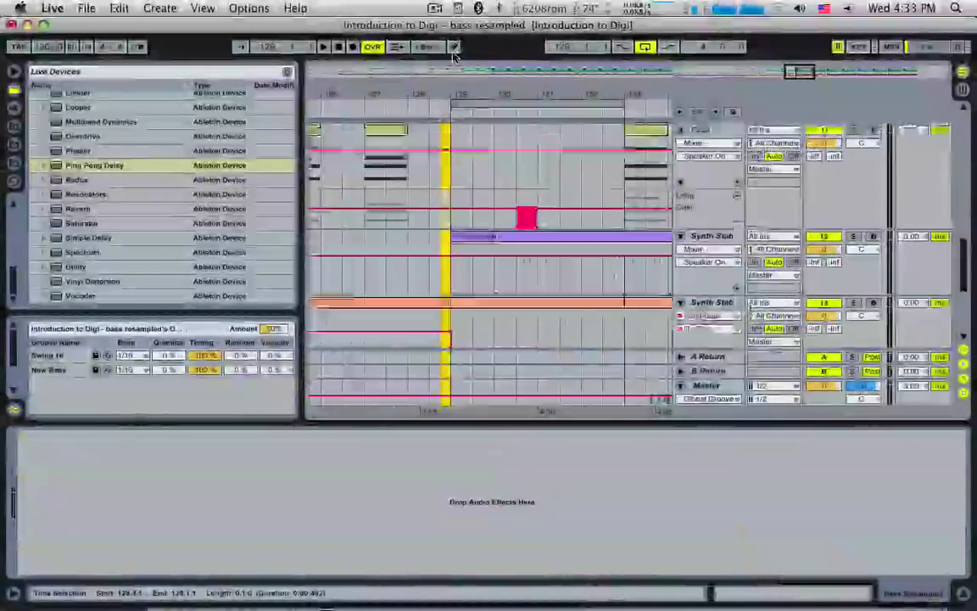
pyautogui.moveTo(454, 56); pyautogui.dragTo(454, 56)
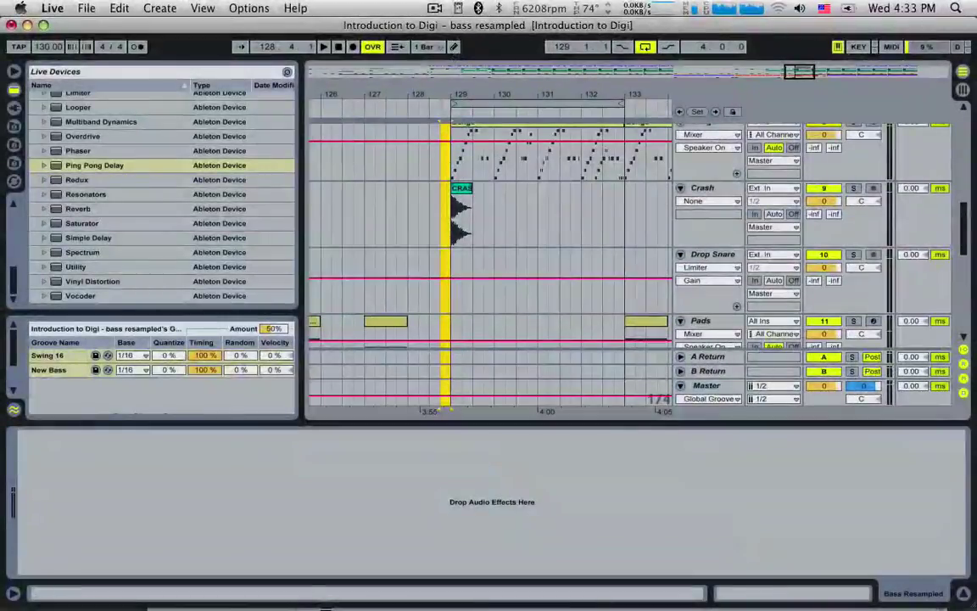
pyautogui.scroll(5, 958, 169)
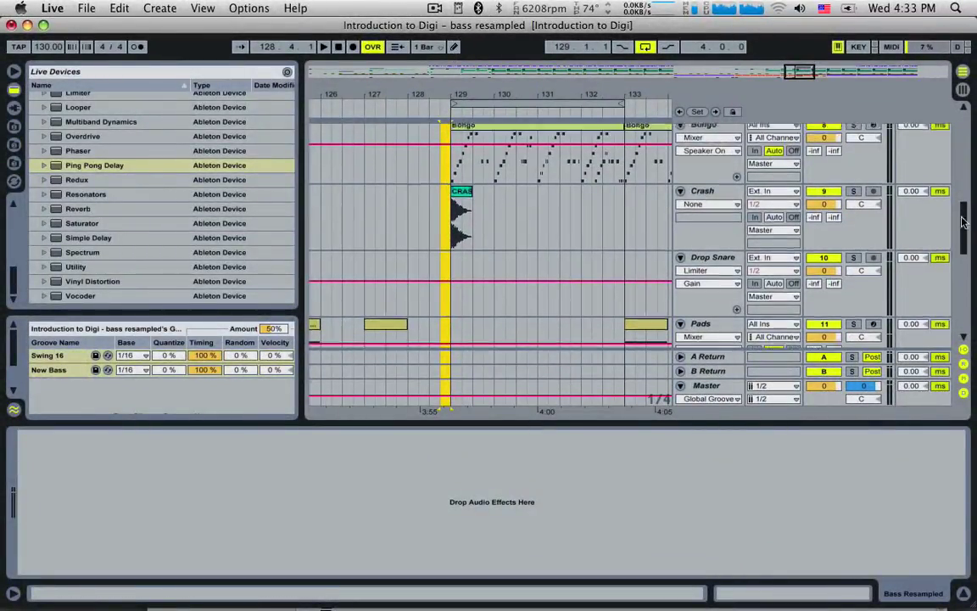
pyautogui.scroll(-2, 441, 237)
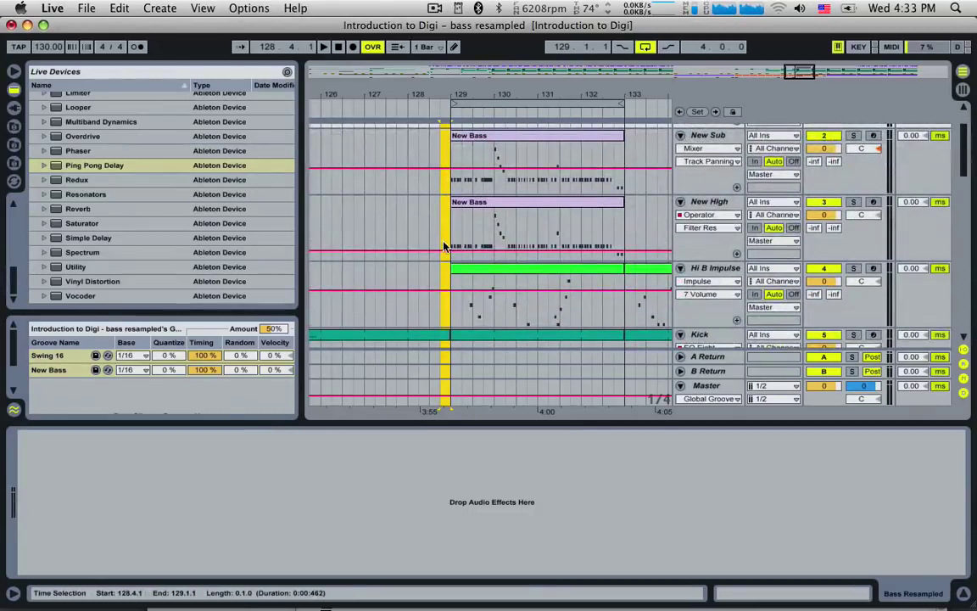
pyautogui.scroll(-3, 468, 238)
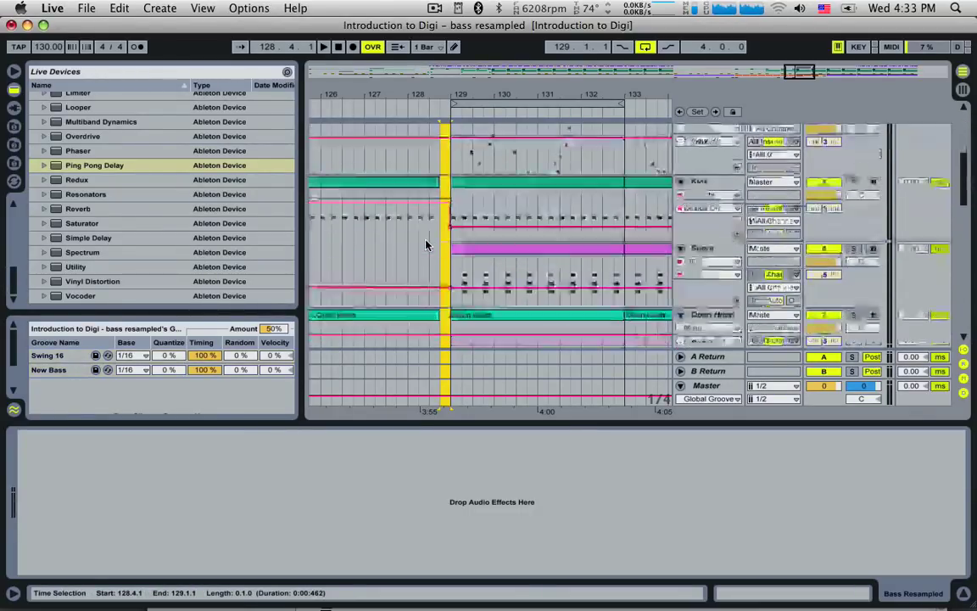
pyautogui.click(405, 229)
pyautogui.press('space')
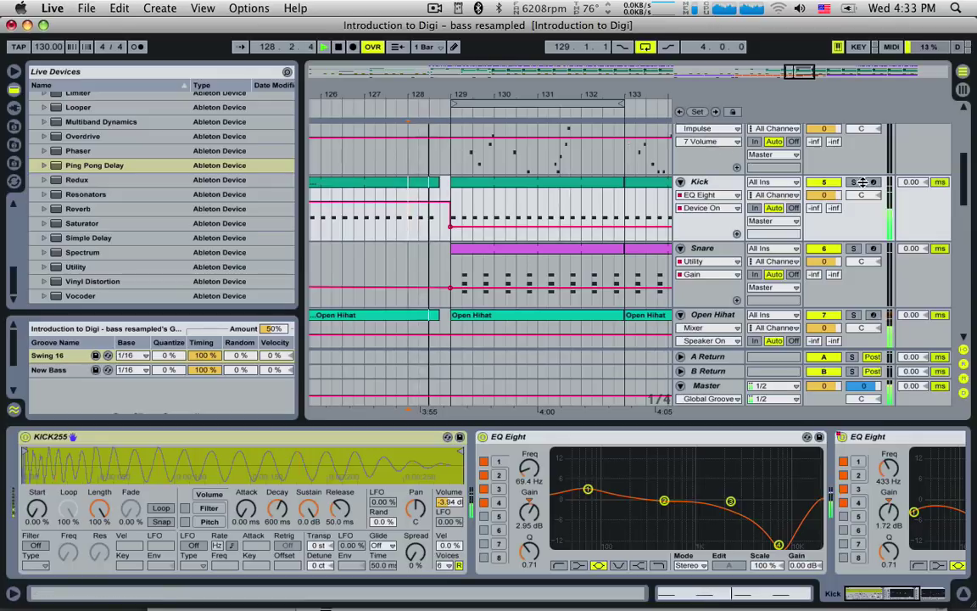
# - Play the gap before bar 129 from 128.3 and examine the Ping Pong Delay's Dry/Wet automation on track 13
pyautogui.scroll(-3, 971, 206)
pyautogui.moveTo(971, 206); pyautogui.dragTo(975, 271)
pyautogui.press('space')
pyautogui.press('space')
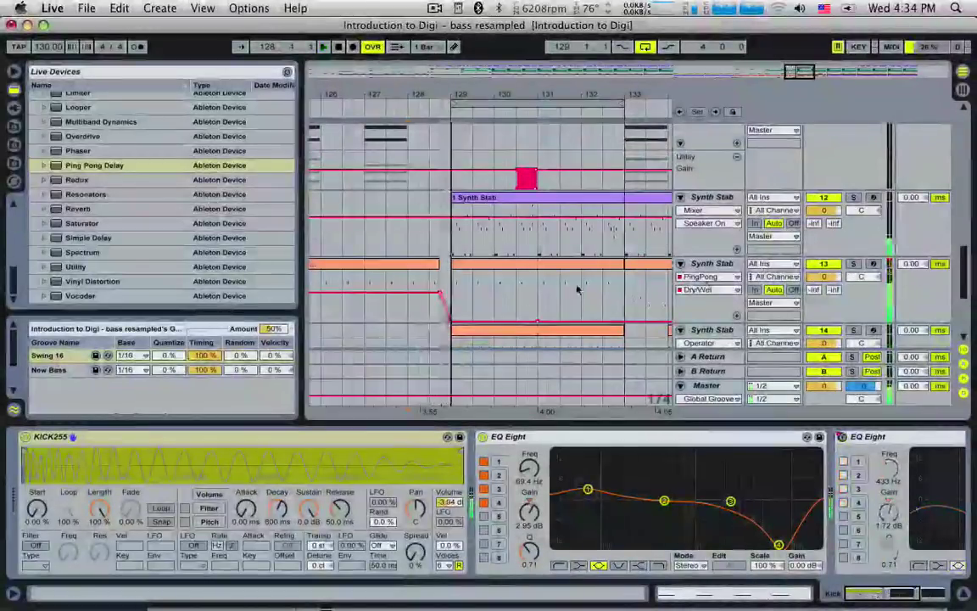
pyautogui.click(431, 287)
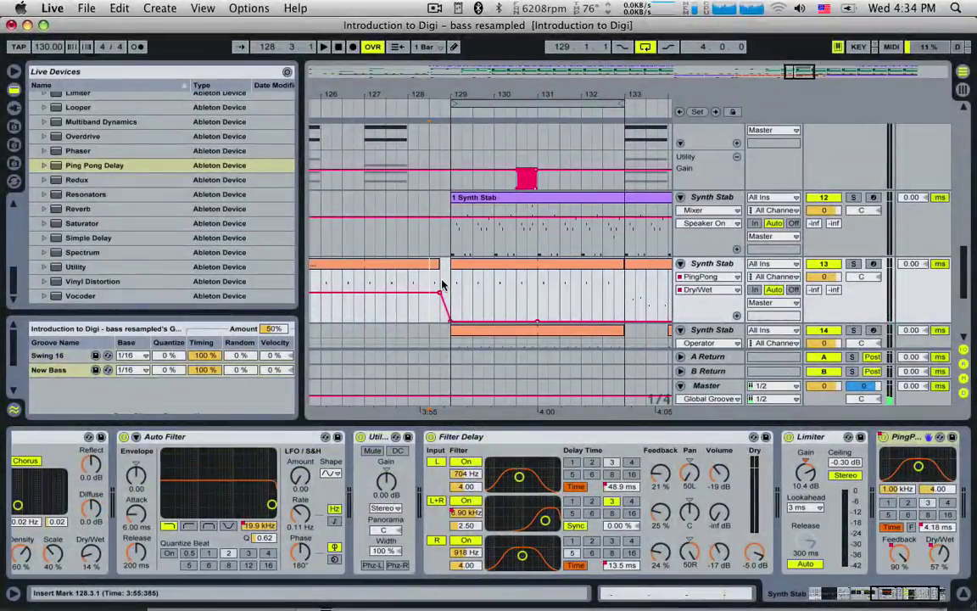
pyautogui.press('space')
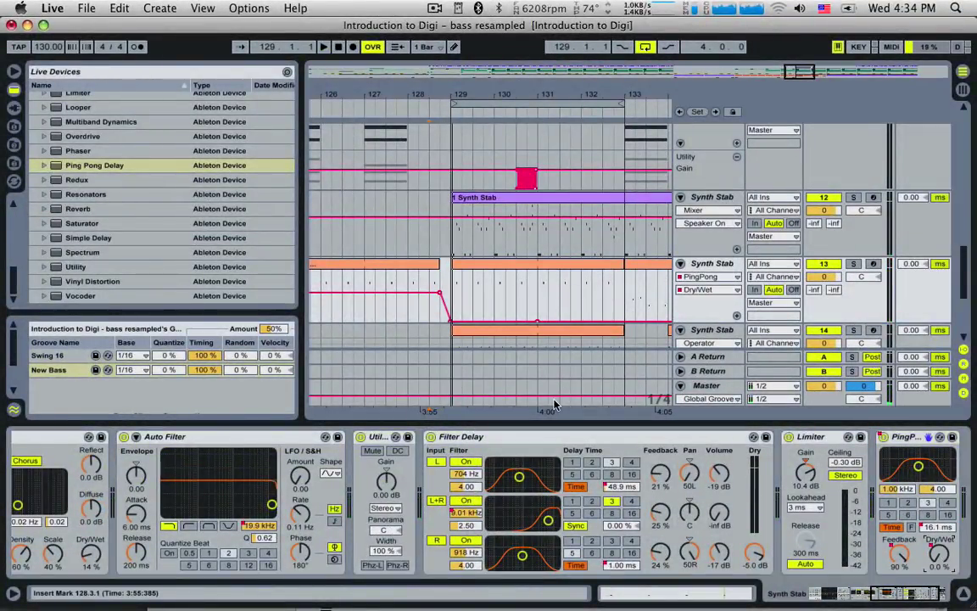
# - Move the drop to 0 % in track 13's Ping Pong Delay Dry/Wet automation to 128.4 and play from 128.3
pyautogui.click(447, 317)
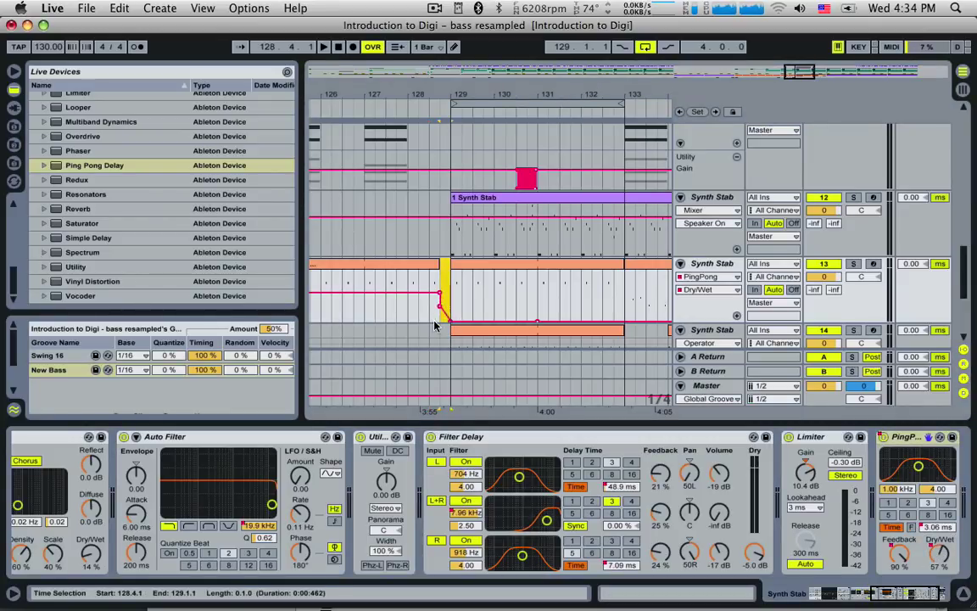
pyautogui.click(445, 319)
pyautogui.press('super+z')
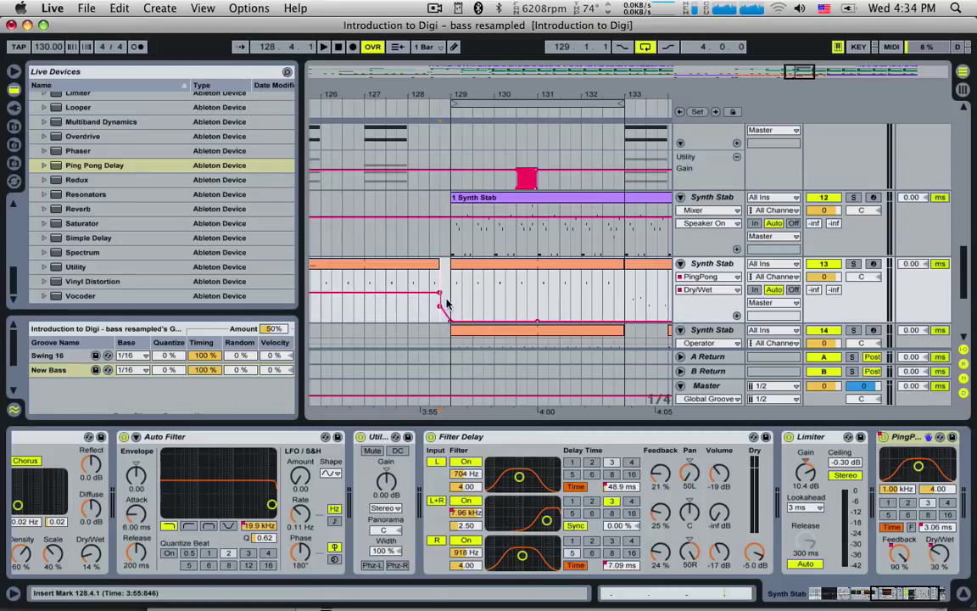
pyautogui.moveTo(440, 304); pyautogui.dragTo(439, 312)
pyautogui.click(427, 282)
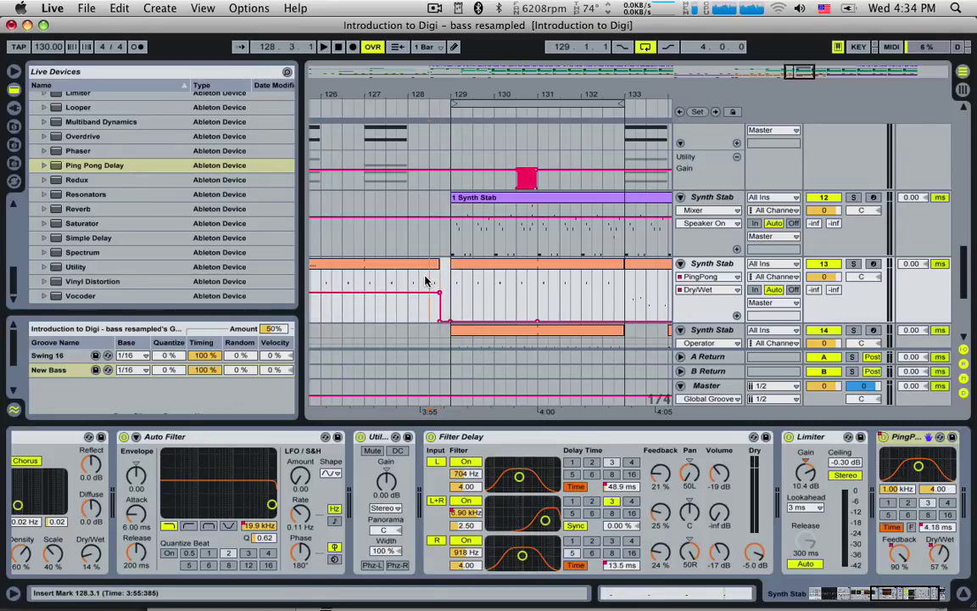
pyautogui.press('space')
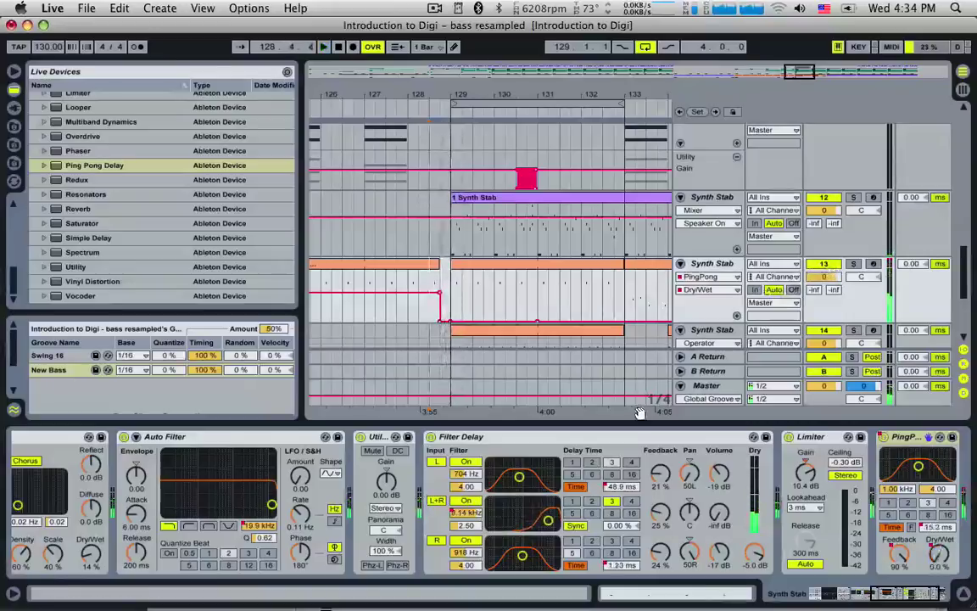
# - Drop track 13's Operator Ae Release automation to its minimum from 128.4 to 129.1 and play from bar 128
pyautogui.click(834, 592)
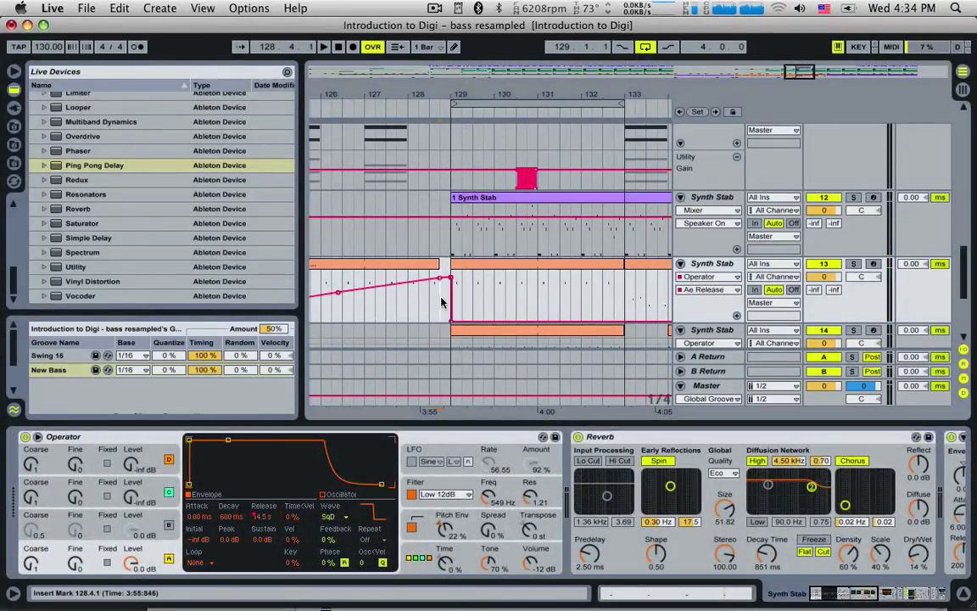
pyautogui.moveTo(441, 301); pyautogui.dragTo(449, 301)
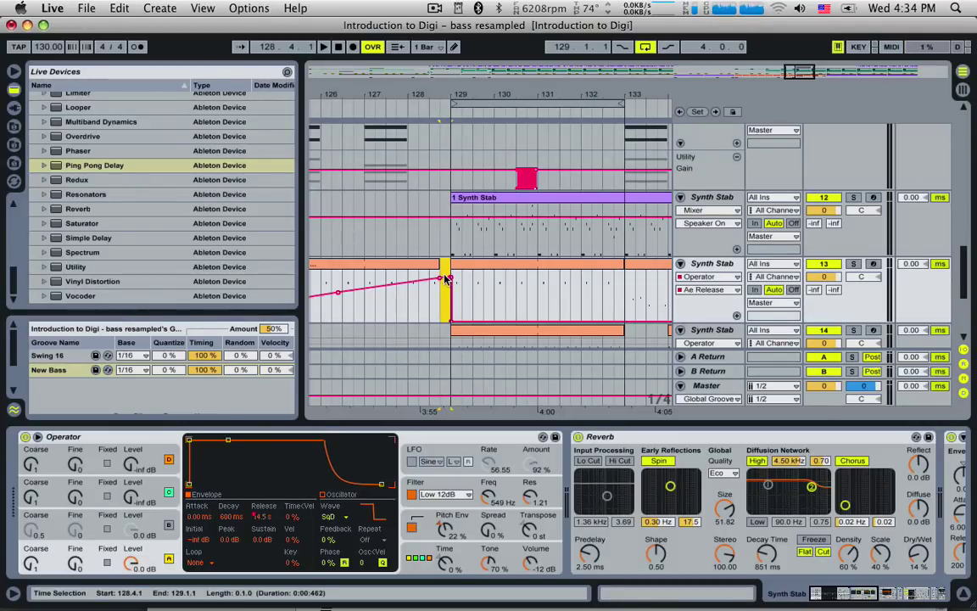
pyautogui.press('space')
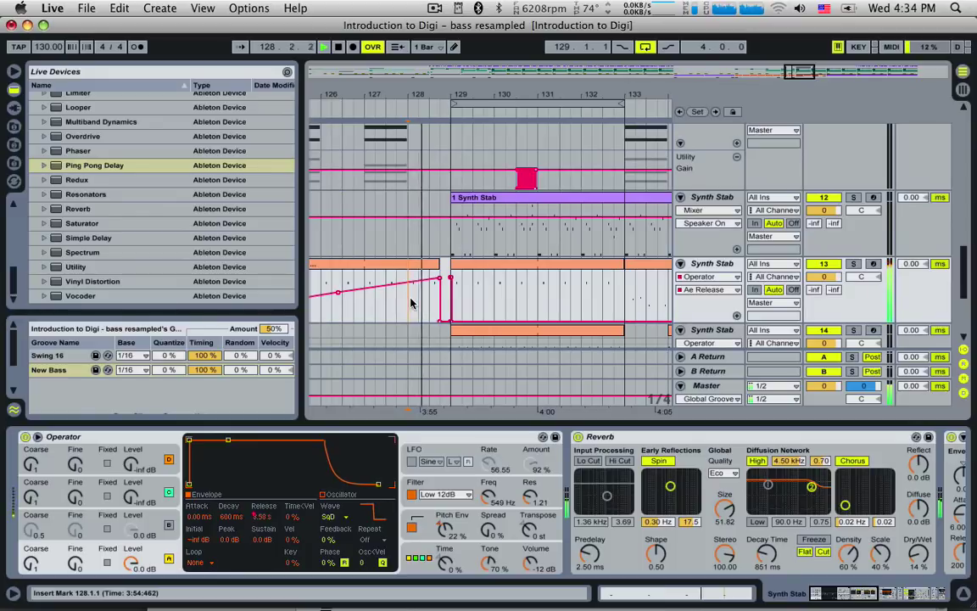
pyautogui.scroll(-5, 413, 298)
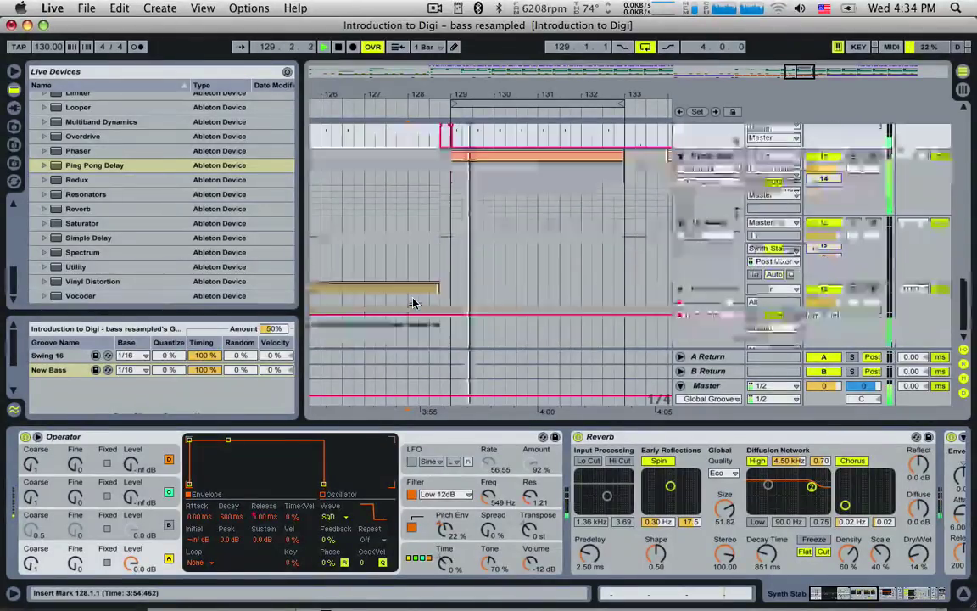
pyautogui.click(418, 303)
pyautogui.press('space')
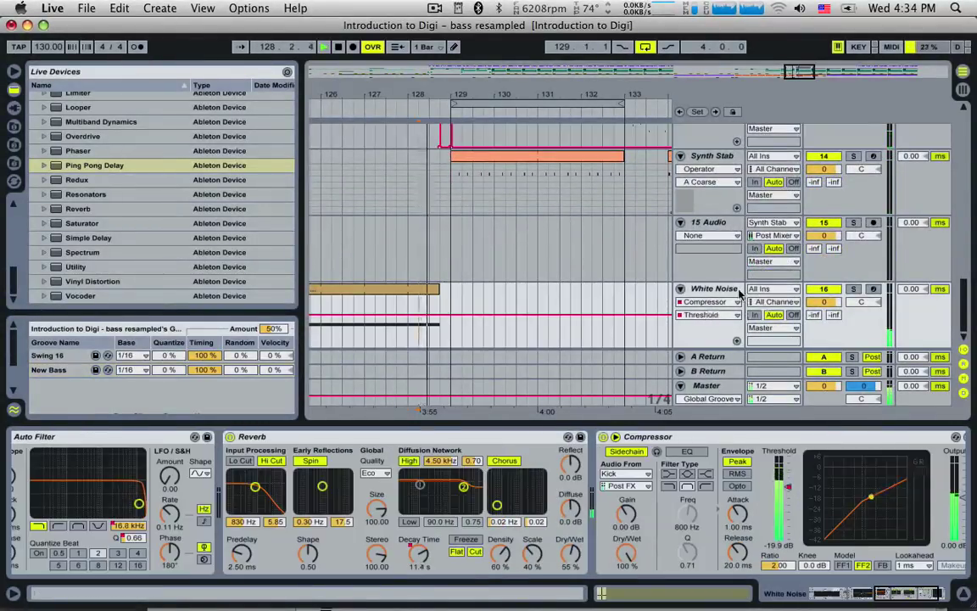
# - Dip the White Noise track's Compressor Output Gain automation to its minimum from 128.4 to 129.1 and play from 126.3
pyautogui.click(731, 291)
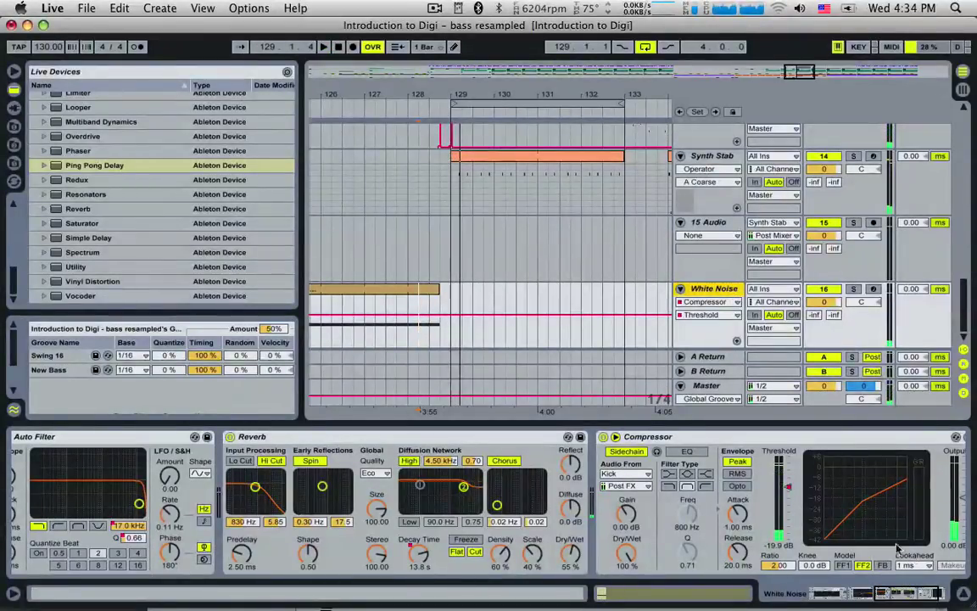
pyautogui.click(904, 601)
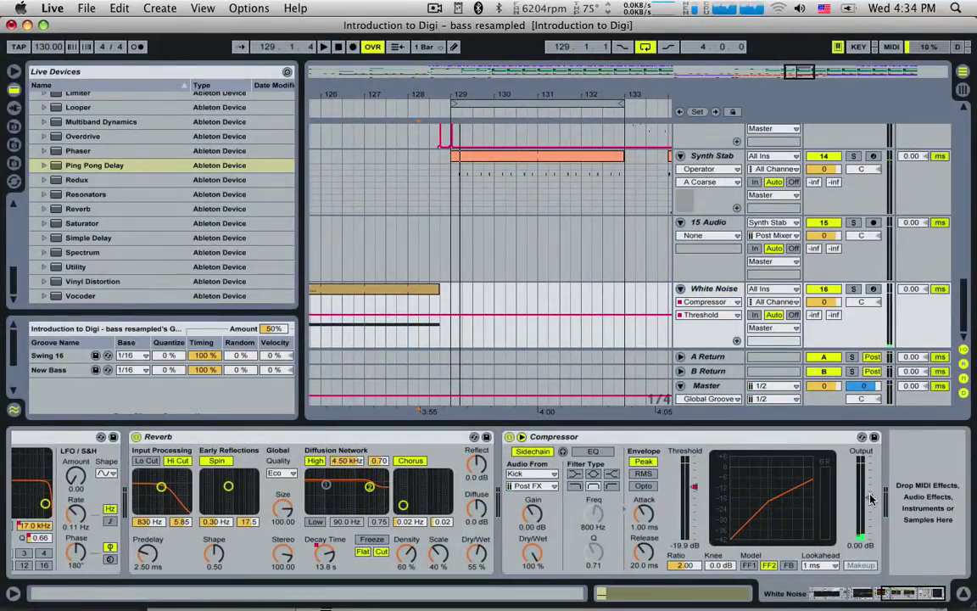
pyautogui.click(870, 500)
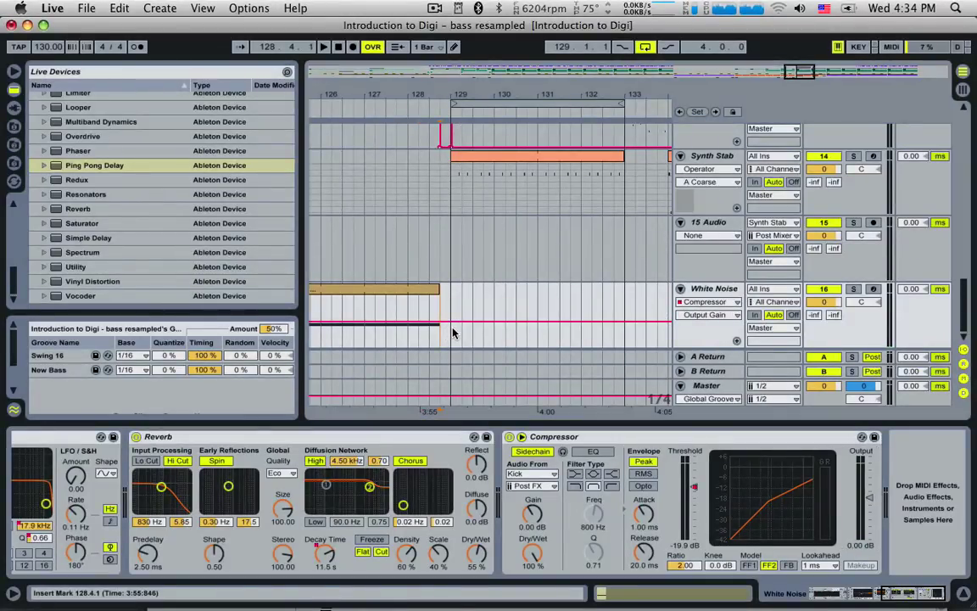
pyautogui.moveTo(452, 326); pyautogui.dragTo(440, 324)
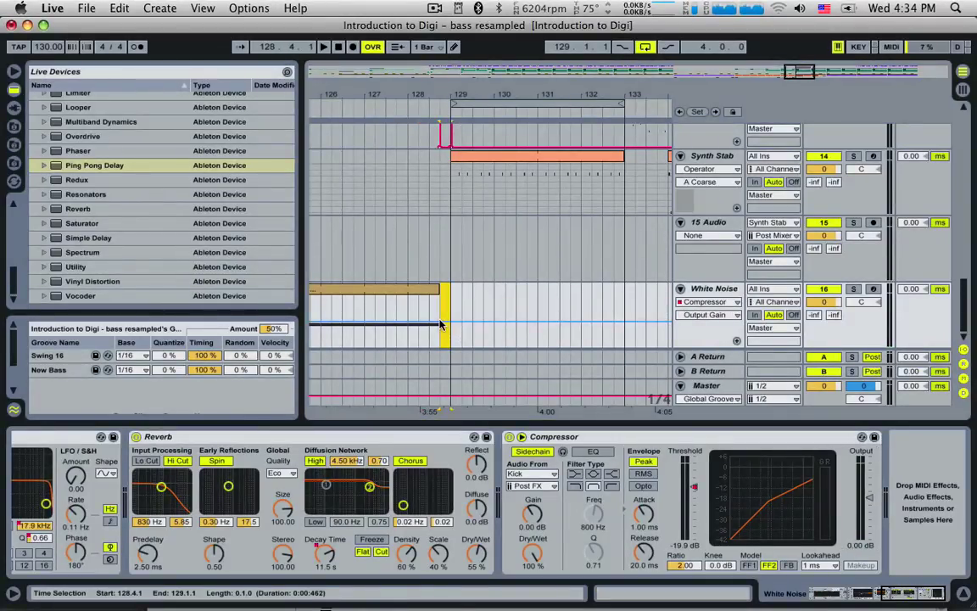
pyautogui.click(347, 309)
pyautogui.press('space')
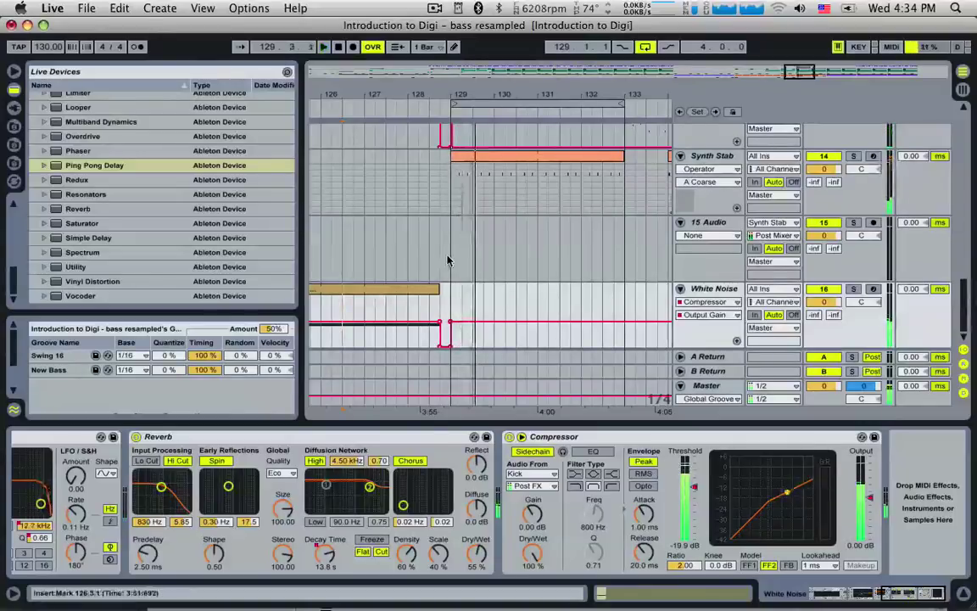
# - Dip the Output Gain automation of the Pads track's last Compressor to its minimum from 128.4 to 129.1 and play from bar 127
pyautogui.scroll(5, 448, 261)
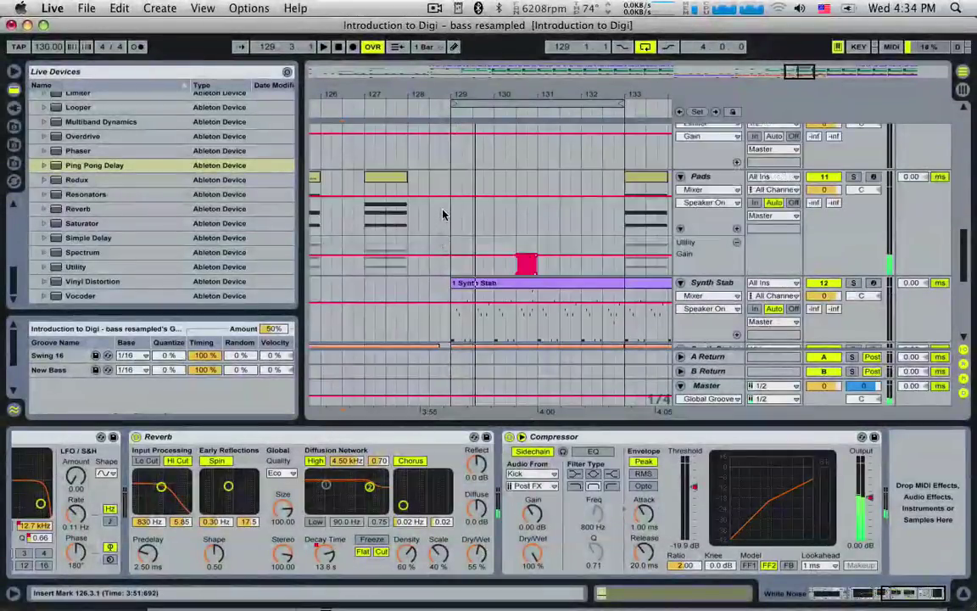
pyautogui.click(442, 214)
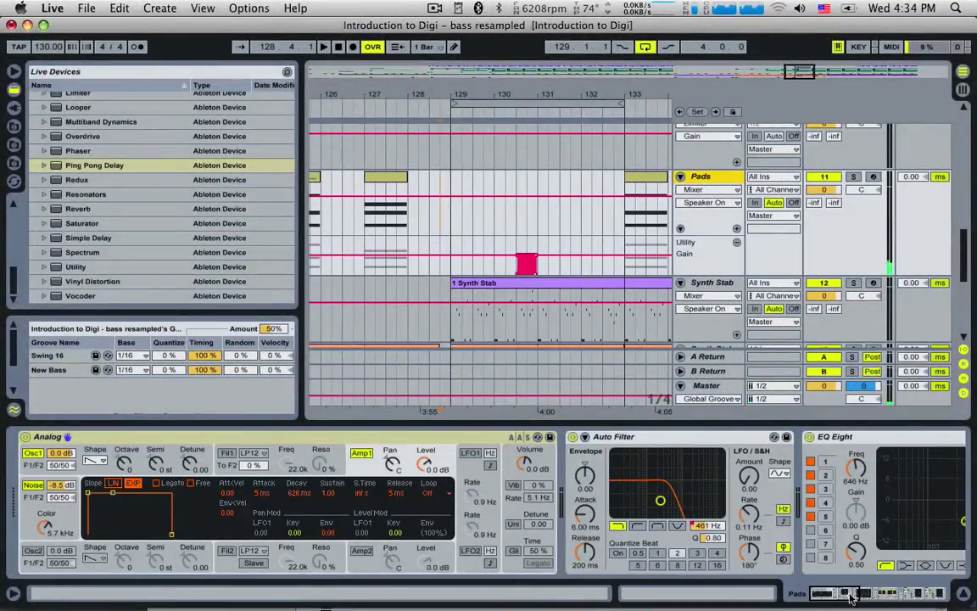
pyautogui.moveTo(851, 598); pyautogui.dragTo(933, 597)
pyautogui.click(871, 507)
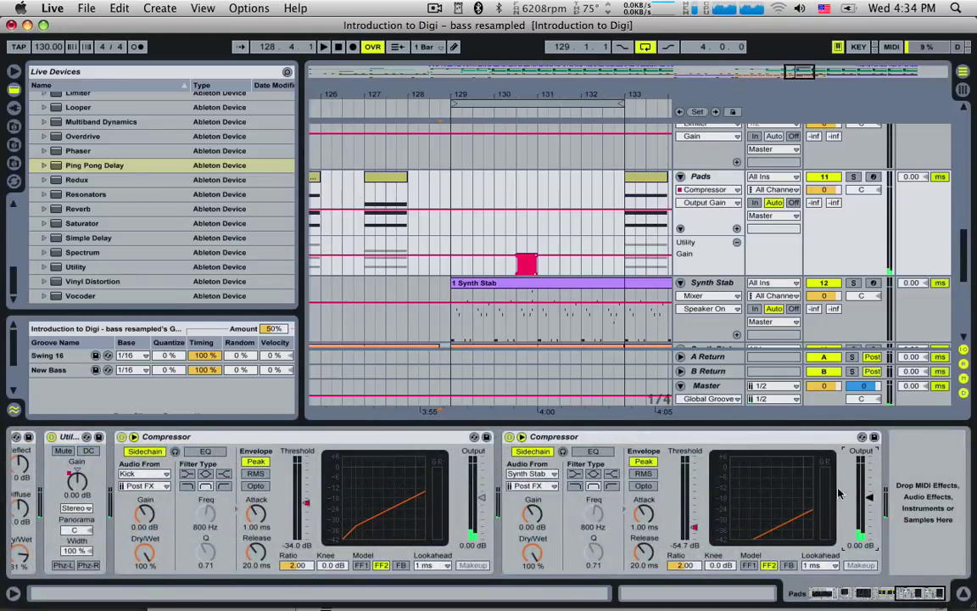
pyautogui.moveTo(447, 224); pyautogui.dragTo(451, 222)
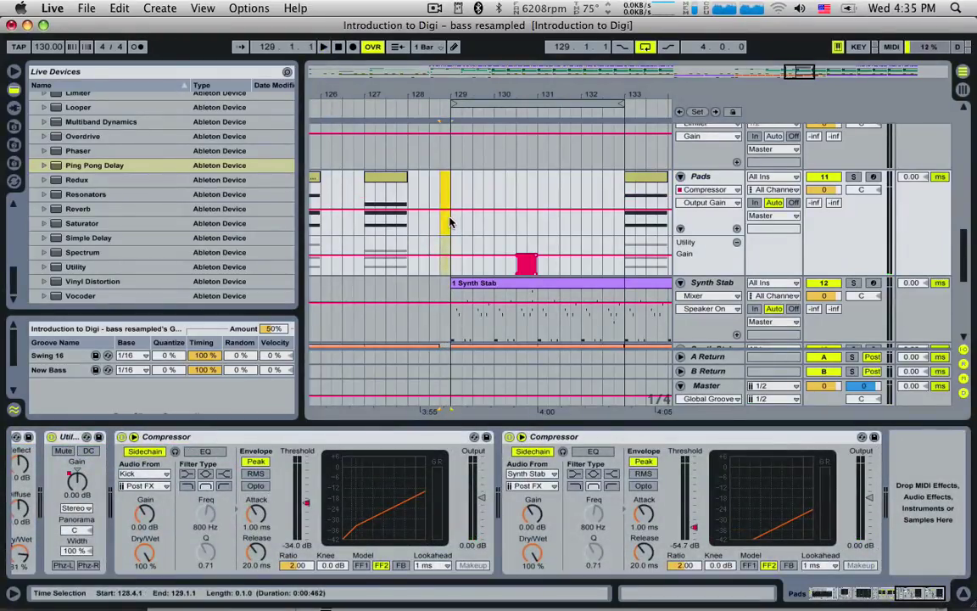
pyautogui.click(370, 222)
pyautogui.press('space')
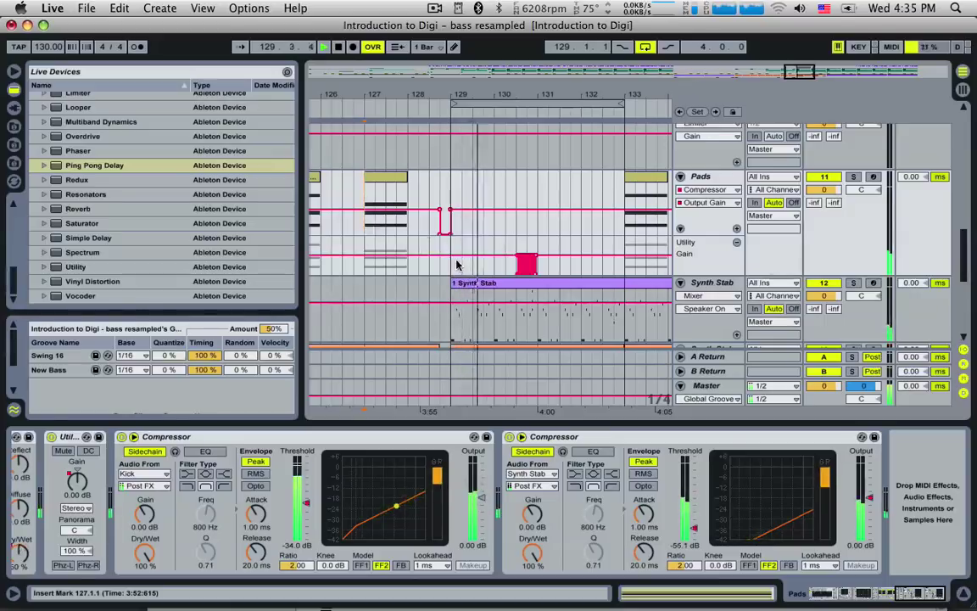
# - Extend the start of the Snare clip at bar 129 back one beat to 128.4 and play the transition from bar 127
pyautogui.scroll(-3, 456, 265)
pyautogui.scroll(15, 456, 266)
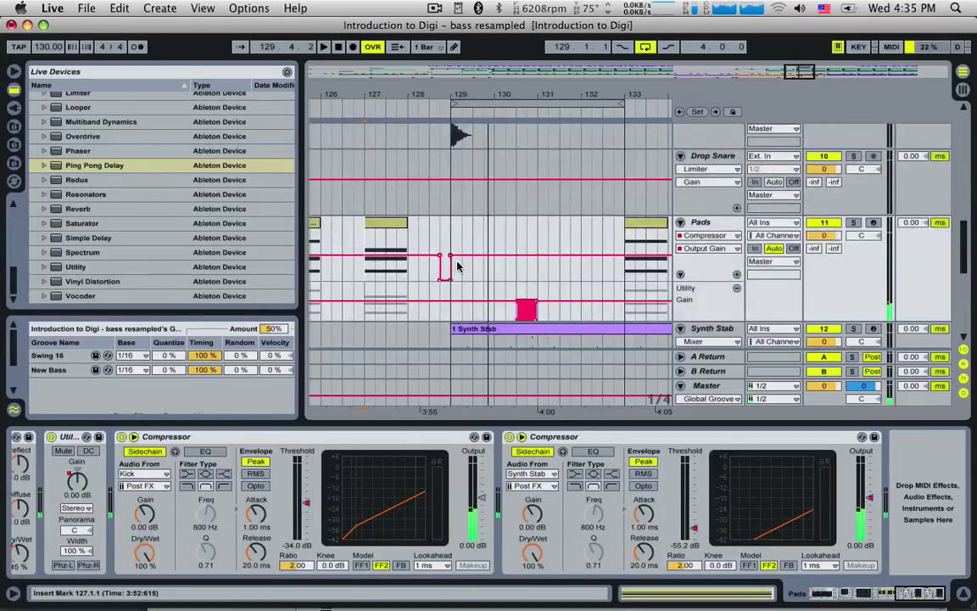
pyautogui.scroll(1, 450, 248)
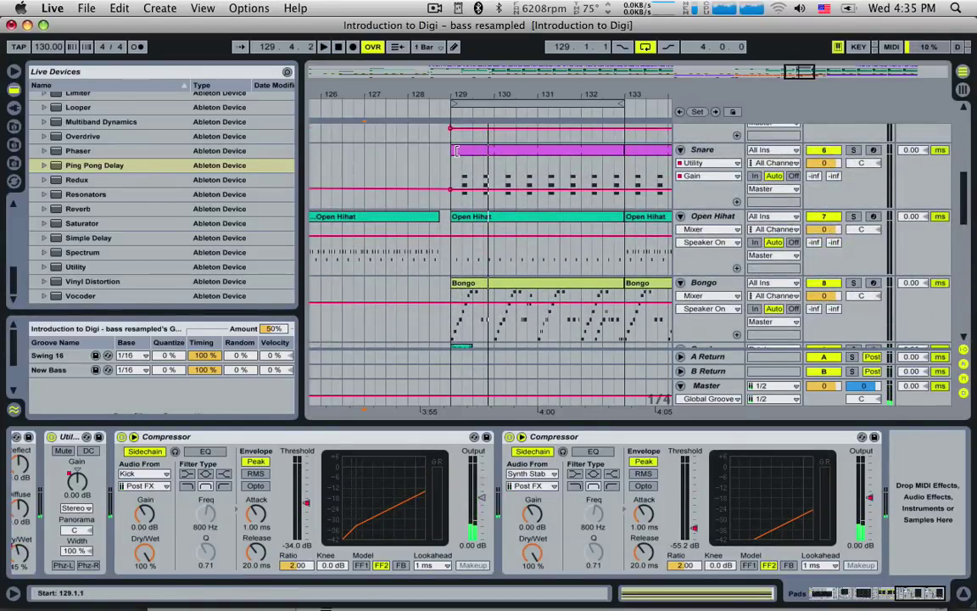
pyautogui.moveTo(456, 151); pyautogui.dragTo(439, 151)
pyautogui.click(402, 178)
pyautogui.press('space')
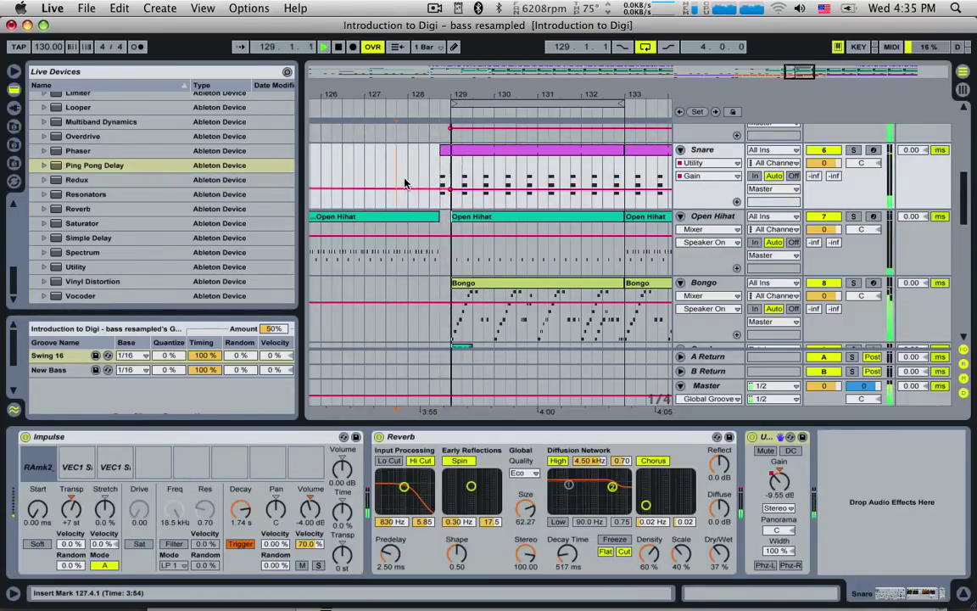
pyautogui.click(375, 174)
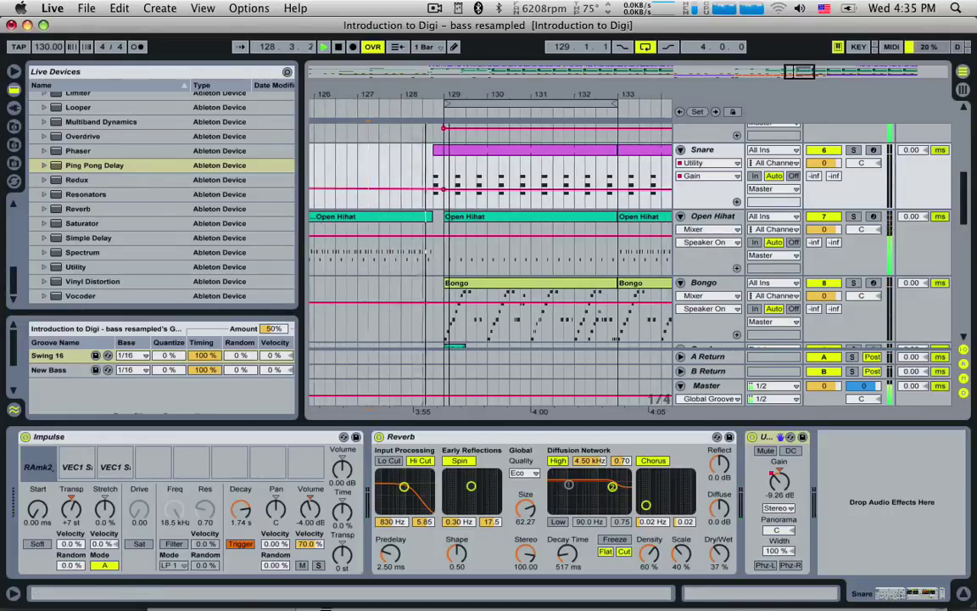
pyautogui.moveTo(615, 106); pyautogui.dragTo(615, 89)
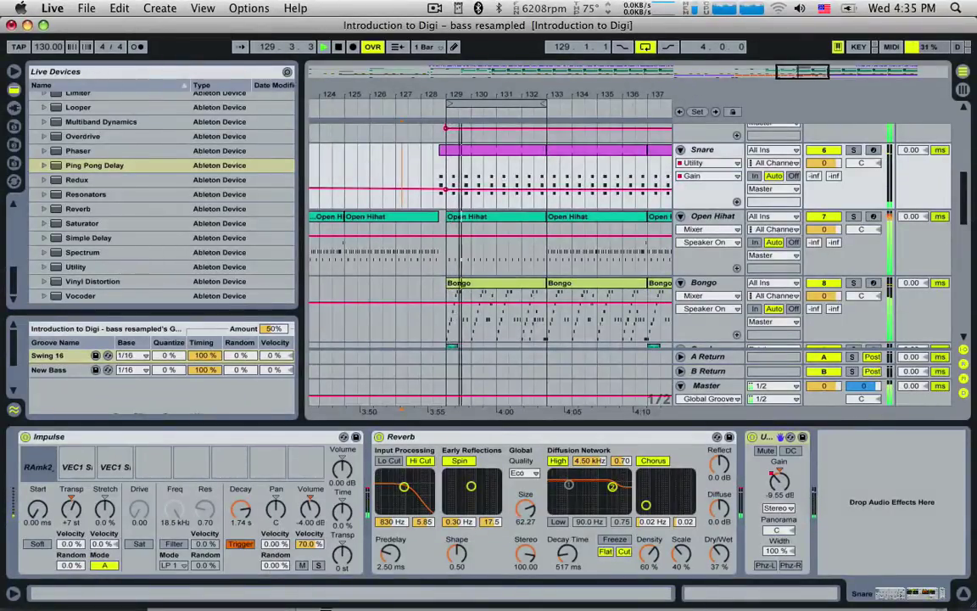
pyautogui.moveTo(806, 70); pyautogui.dragTo(804, 119)
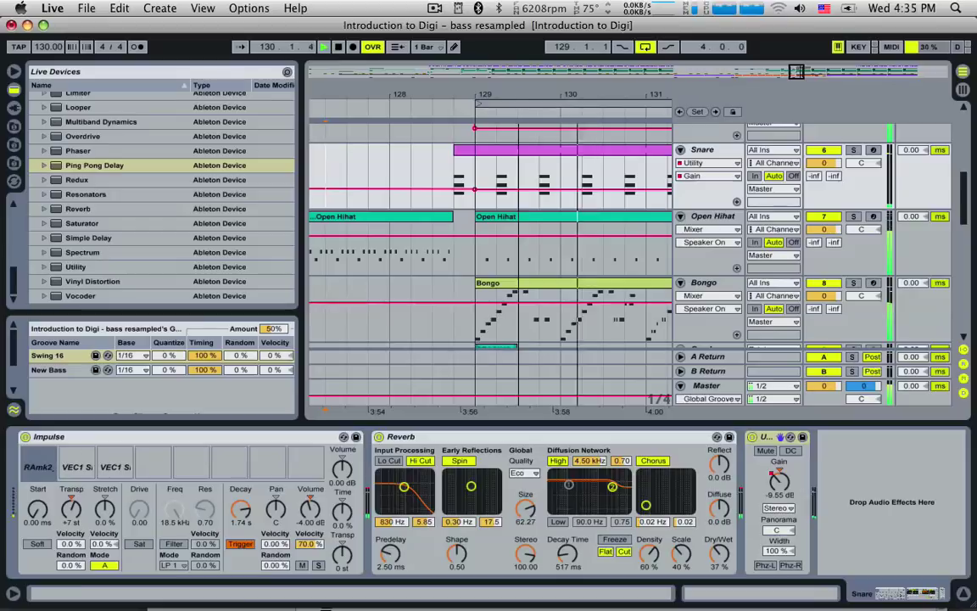
# - Play the snare lead-in to the bar 129 drop again from 128.3
pyautogui.click(433, 172)
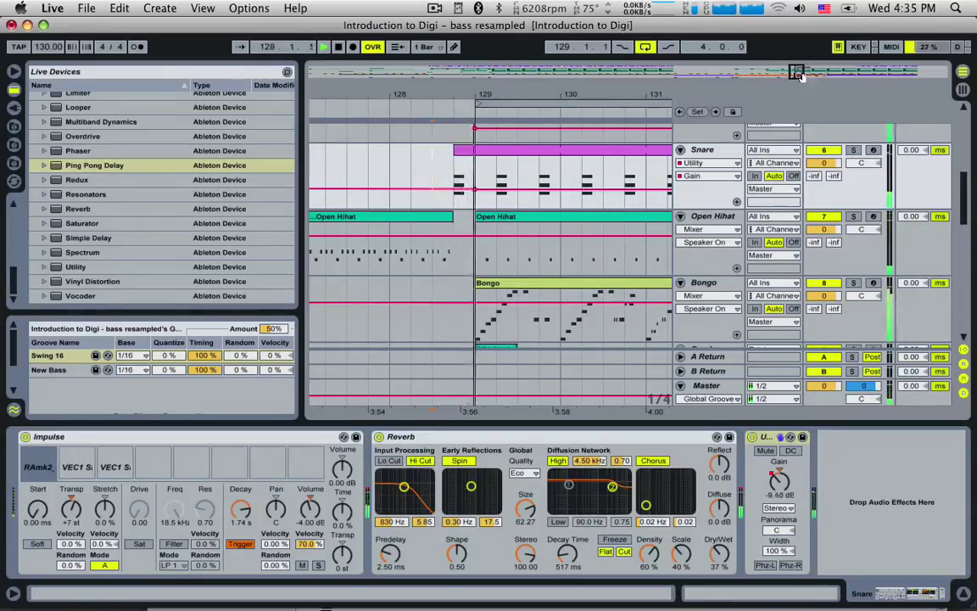
pyautogui.click(453, 172)
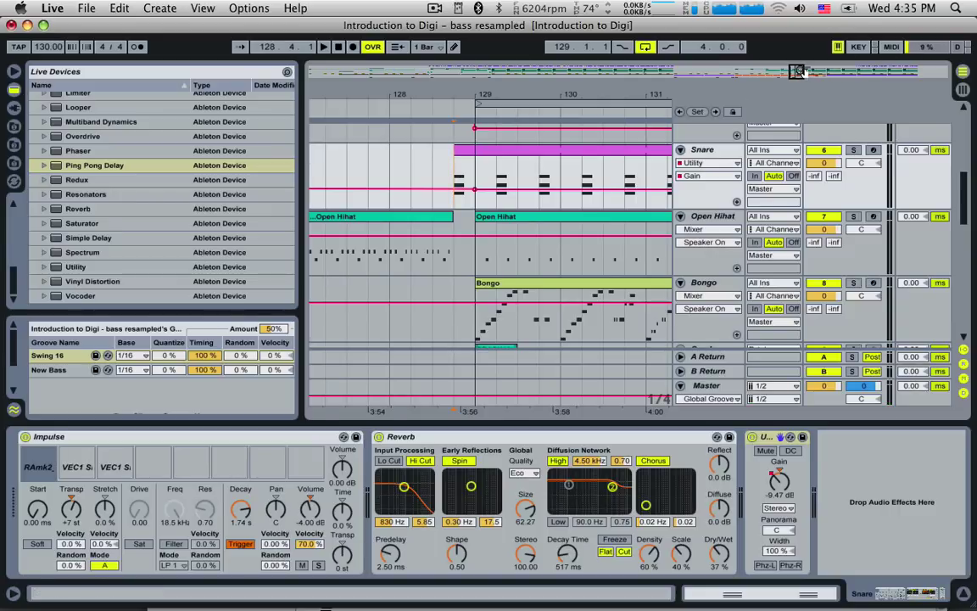
# - Duplicate the Crash track and rename the copy "Rev Crsah"
pyautogui.scroll(-4, 696, 238)
pyautogui.click(701, 243)
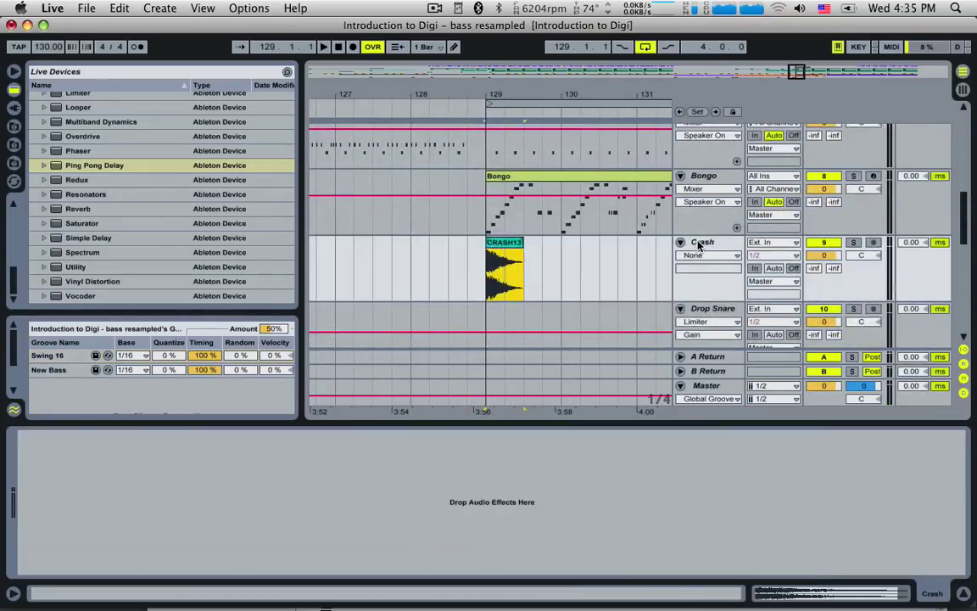
pyautogui.press('super+d')
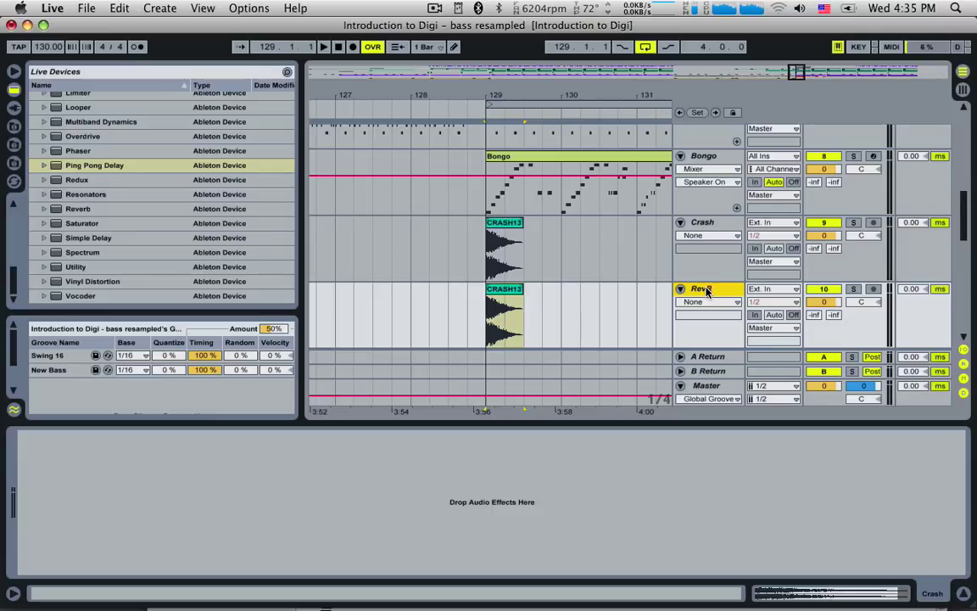
pyautogui.press('Return')
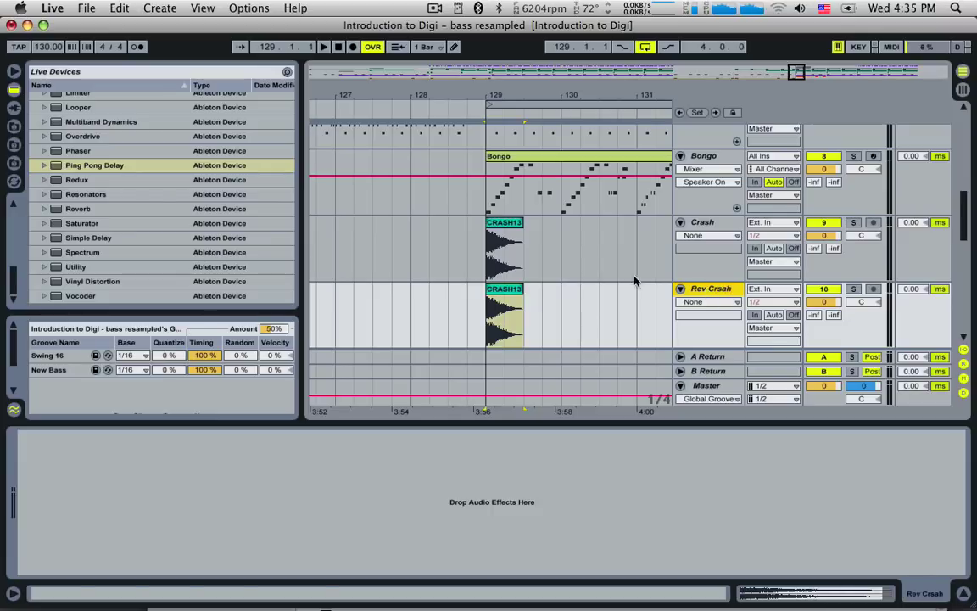
# - Move the CRASH13 clip on the Rev Crsah track to 128.2–128.4 and reverse its sample
pyautogui.click(493, 290)
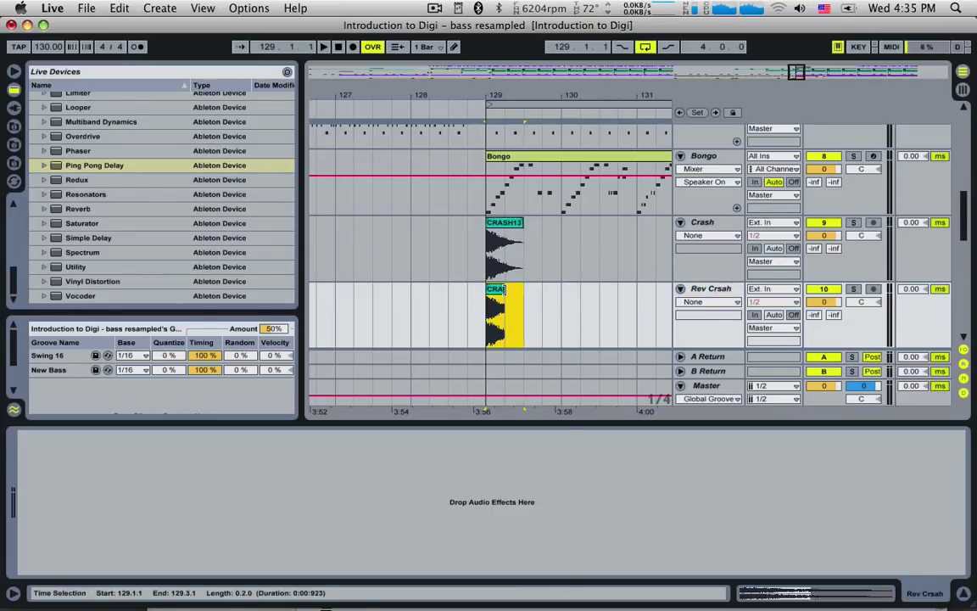
pyautogui.moveTo(506, 291); pyautogui.dragTo(461, 288)
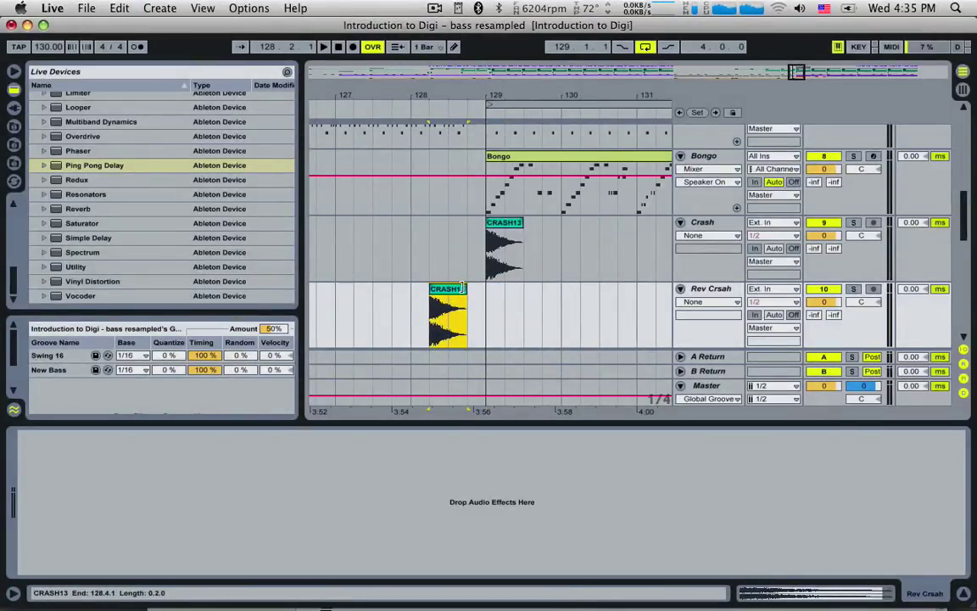
pyautogui.doubleClick(448, 290)
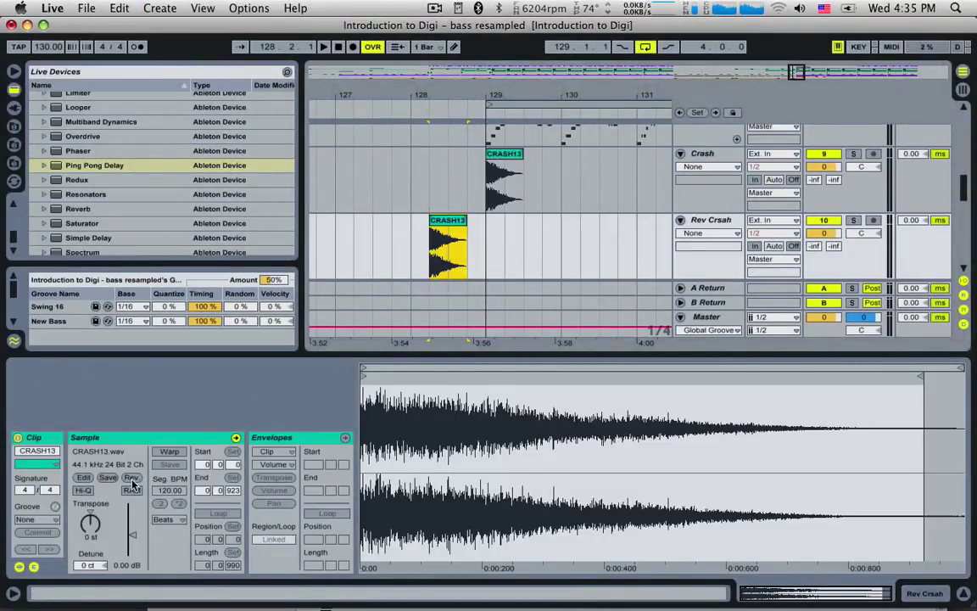
pyautogui.click(127, 436)
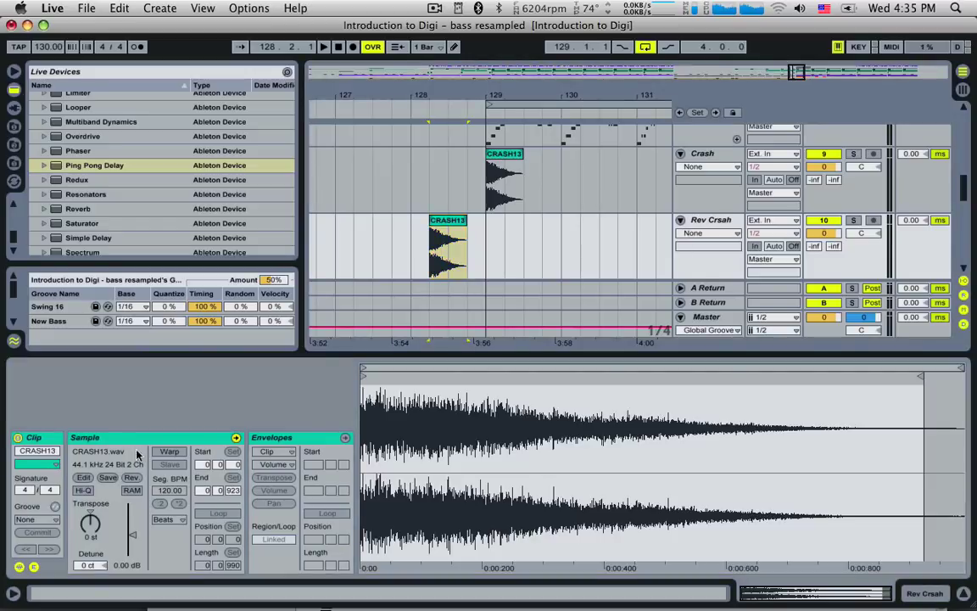
pyautogui.click(133, 479)
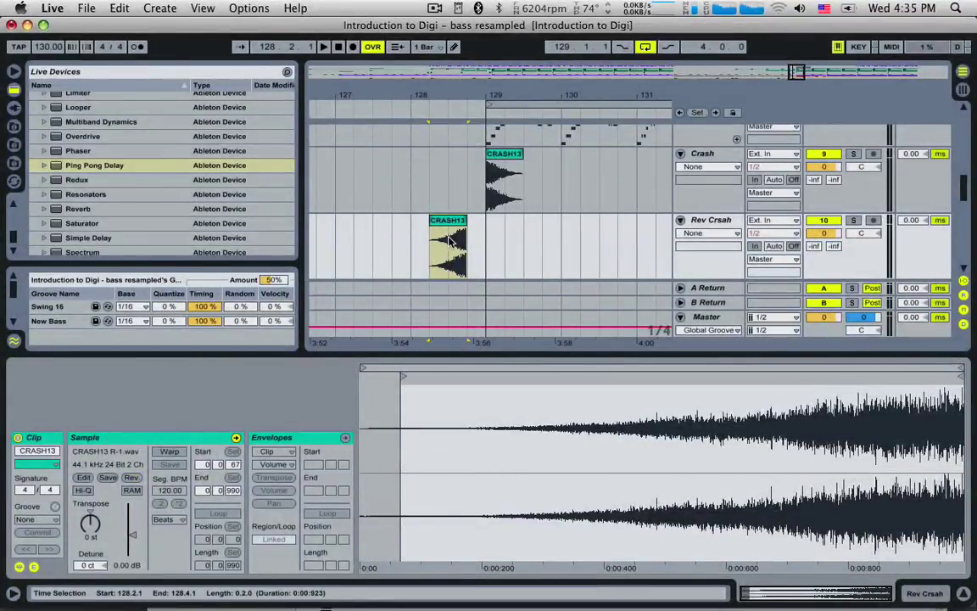
# - Play the reversed crash into the drop from 128.2
pyautogui.click(432, 253)
pyautogui.press('space')
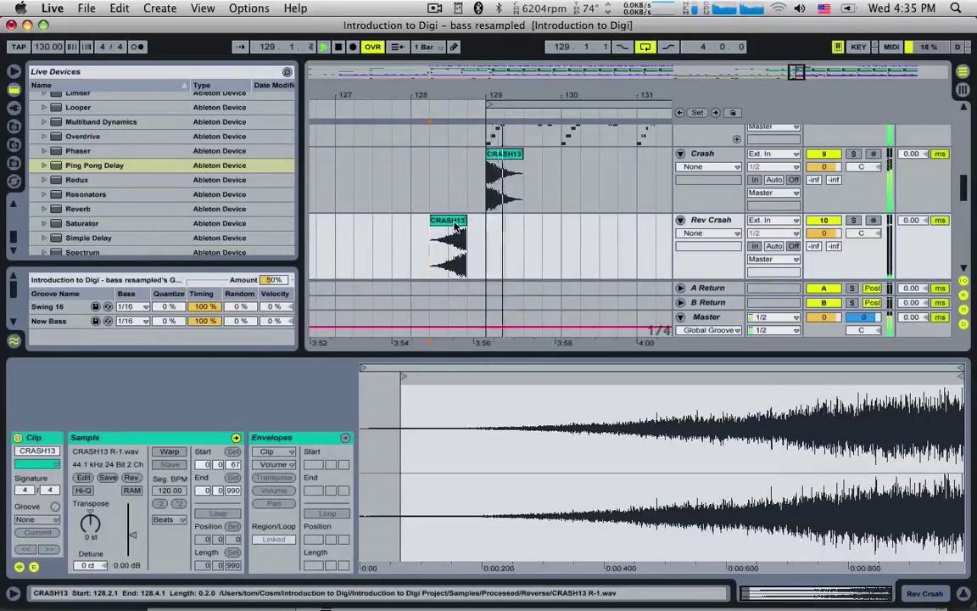
pyautogui.press('space')
pyautogui.doubleClick(455, 224)
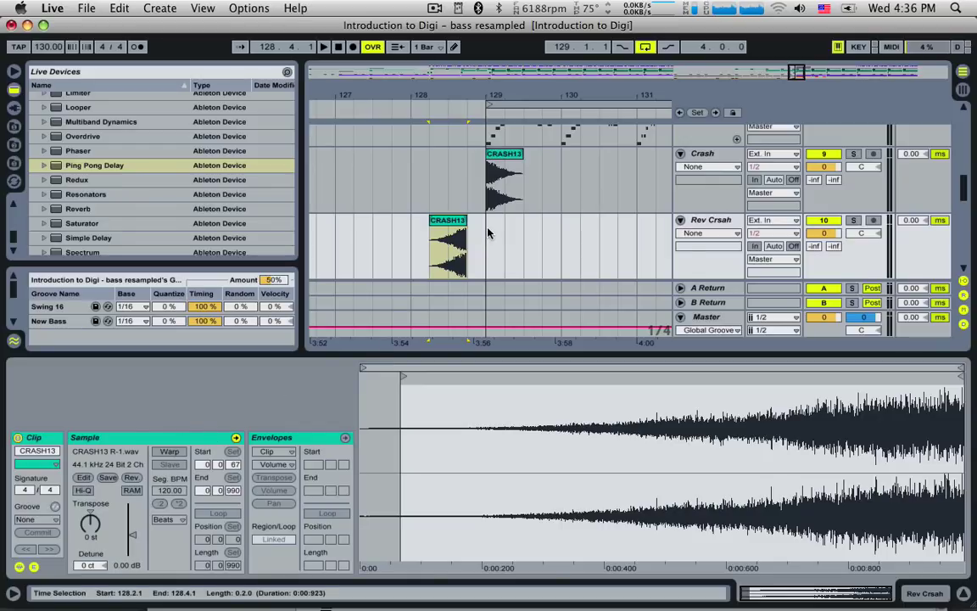
pyautogui.click(440, 248)
pyautogui.press('space')
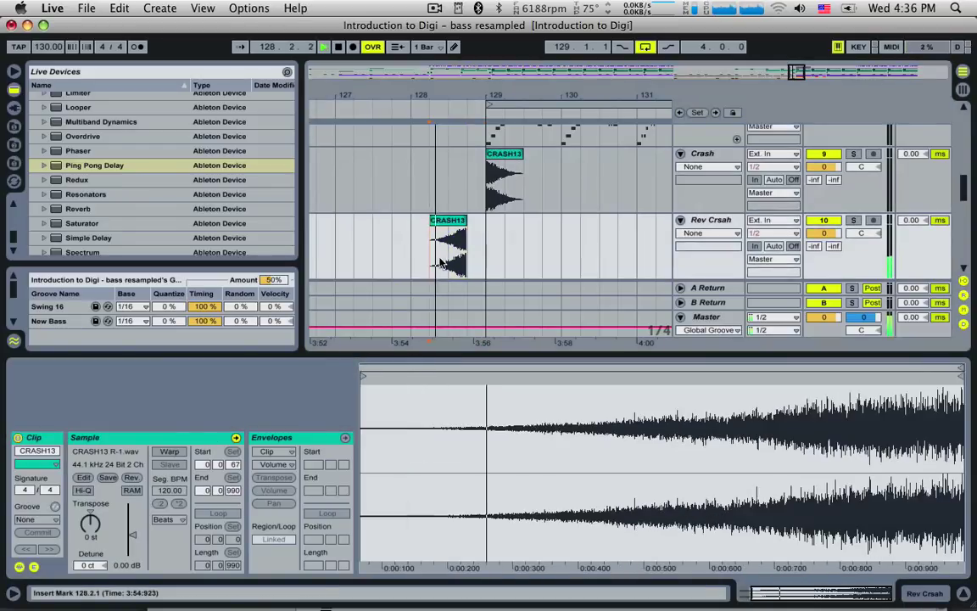
pyautogui.press('space')
# - Turn on Warp for the reversed crash clip, transpose it to -2 st and play it
pyautogui.doubleClick(449, 224)
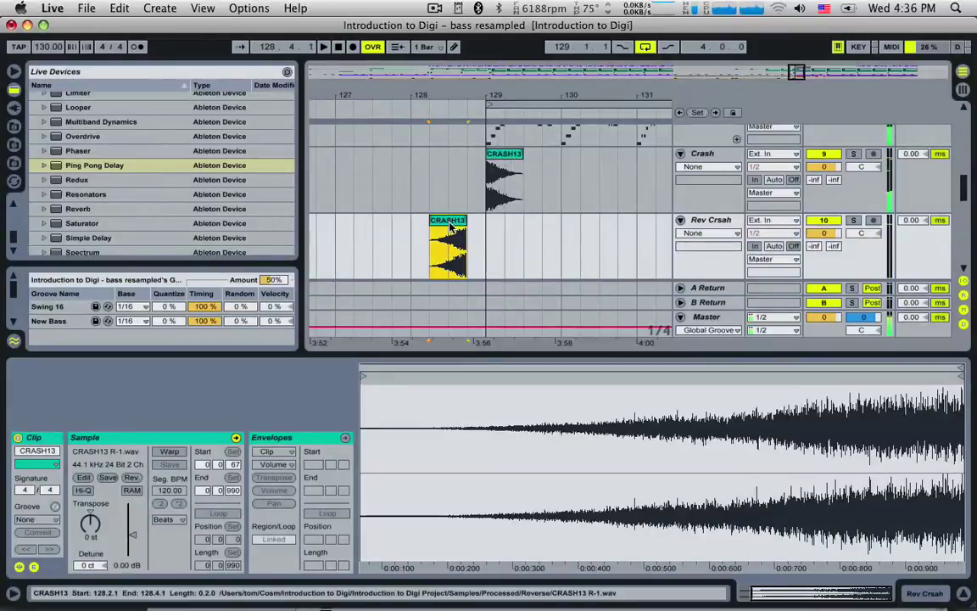
pyautogui.click(170, 452)
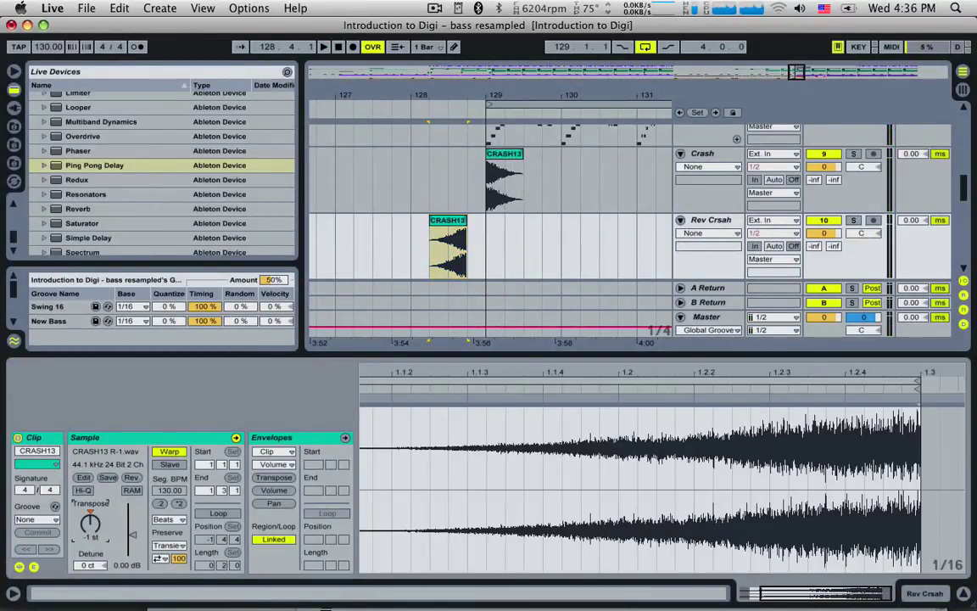
pyautogui.press('space')
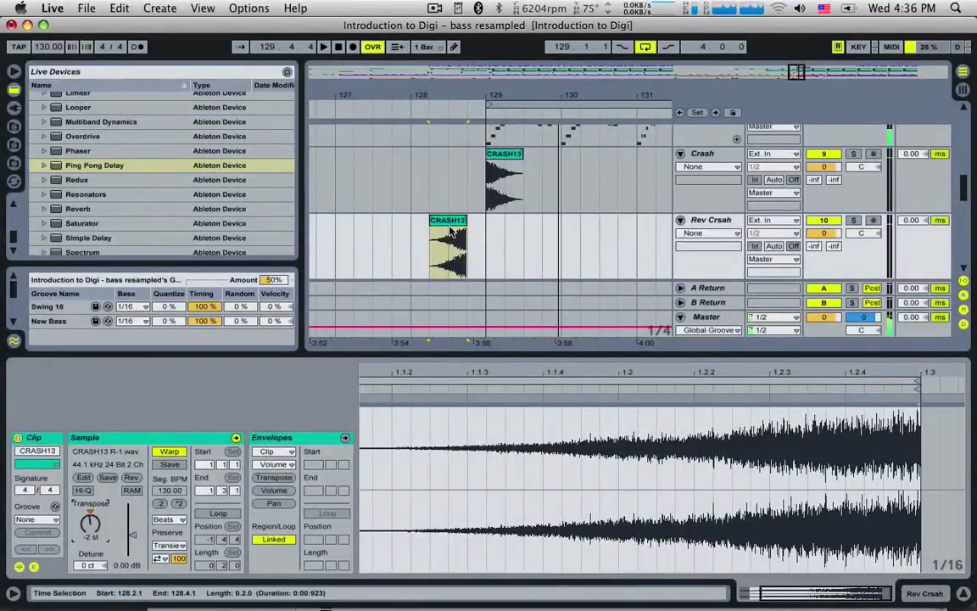
pyautogui.press('space')
# - Move the reversed crash clip's start to 127.3 and double its segment tempo to 260 BPM
pyautogui.moveTo(454, 226); pyautogui.dragTo(401, 231)
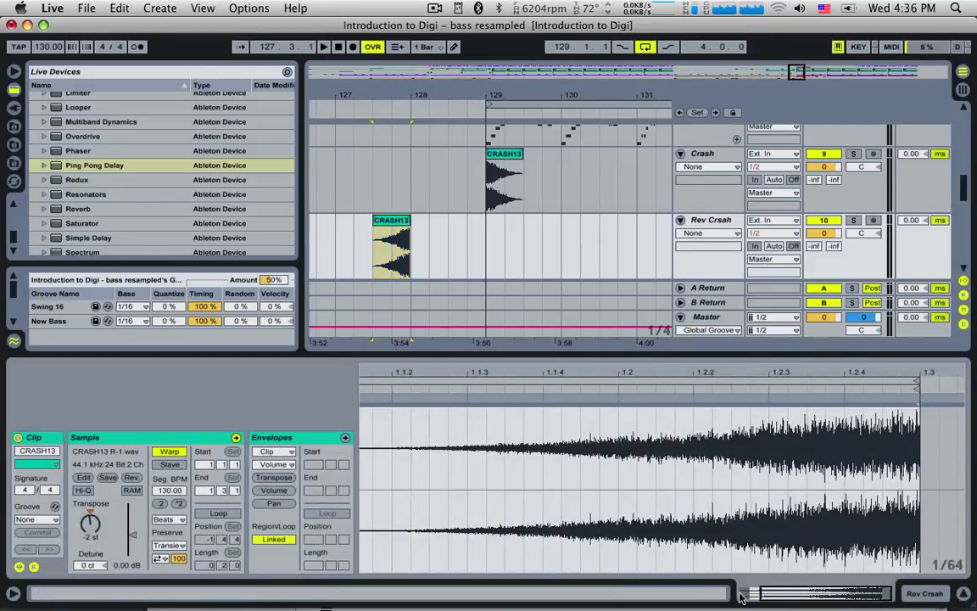
pyautogui.moveTo(780, 597); pyautogui.dragTo(762, 593)
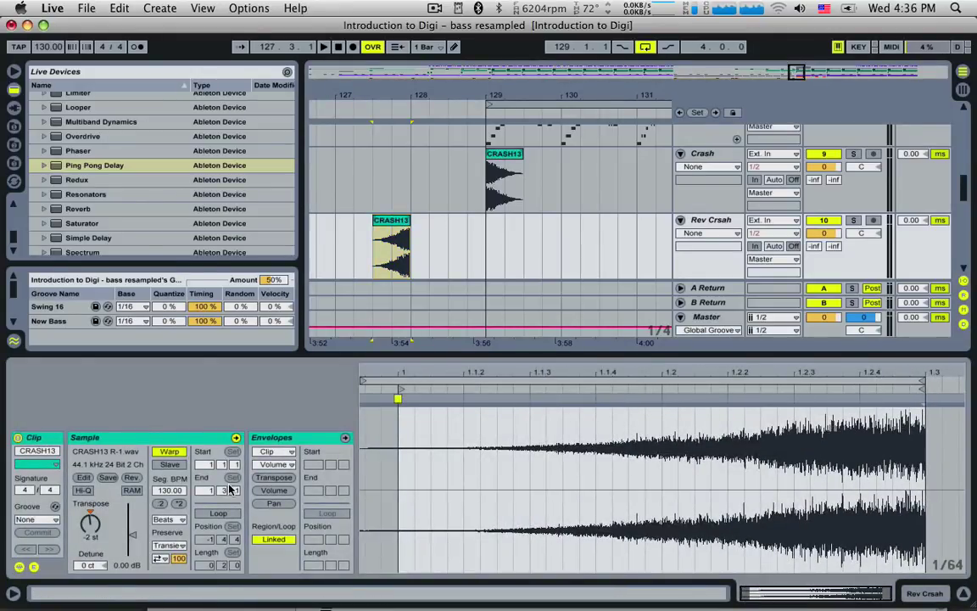
pyautogui.moveTo(156, 492); pyautogui.dragTo(156, 417)
pyautogui.press('super+z')
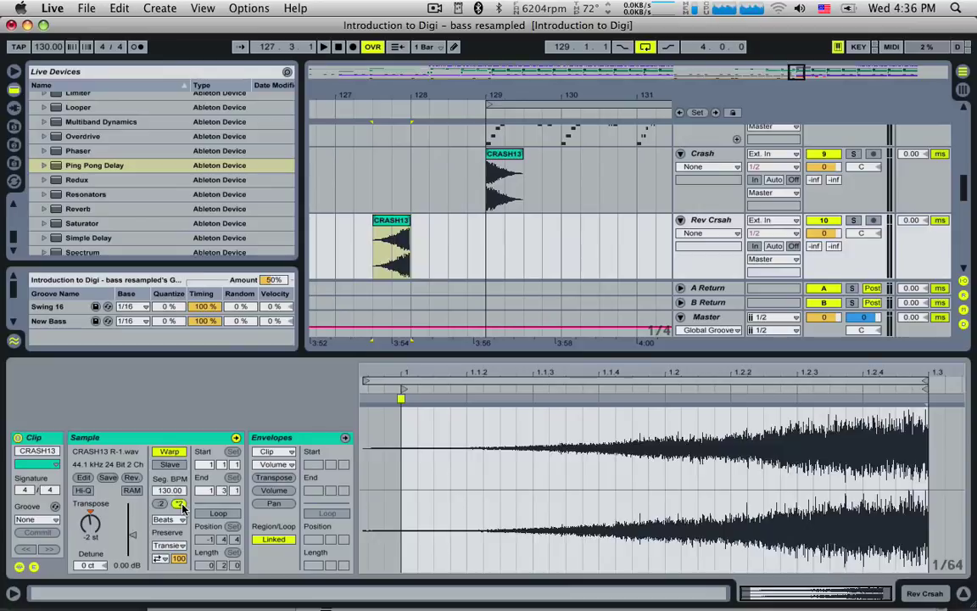
pyautogui.click(179, 504)
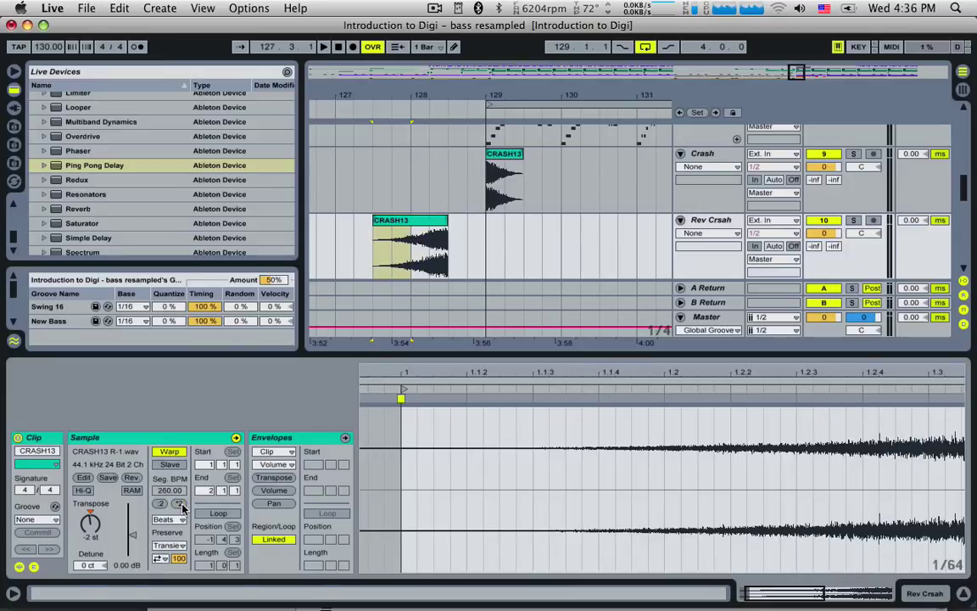
# - Shift the stretched reversed crash clip to 127.4 so it ends at 128.4, and play from its start
pyautogui.click(426, 219)
pyautogui.scroll(5, 477, 252)
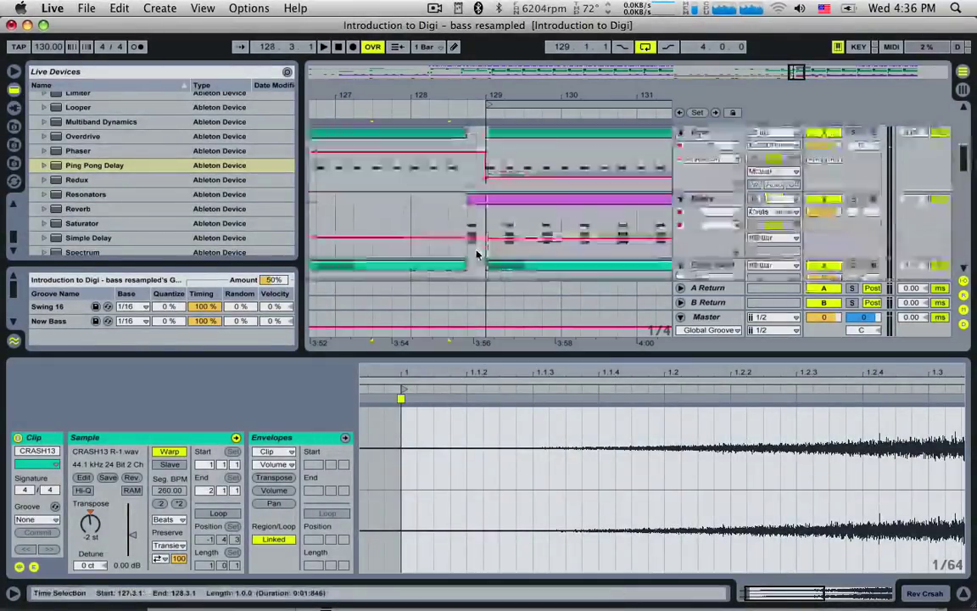
pyautogui.scroll(-3, 476, 256)
pyautogui.scroll(-4, 476, 258)
pyautogui.scroll(2, 461, 218)
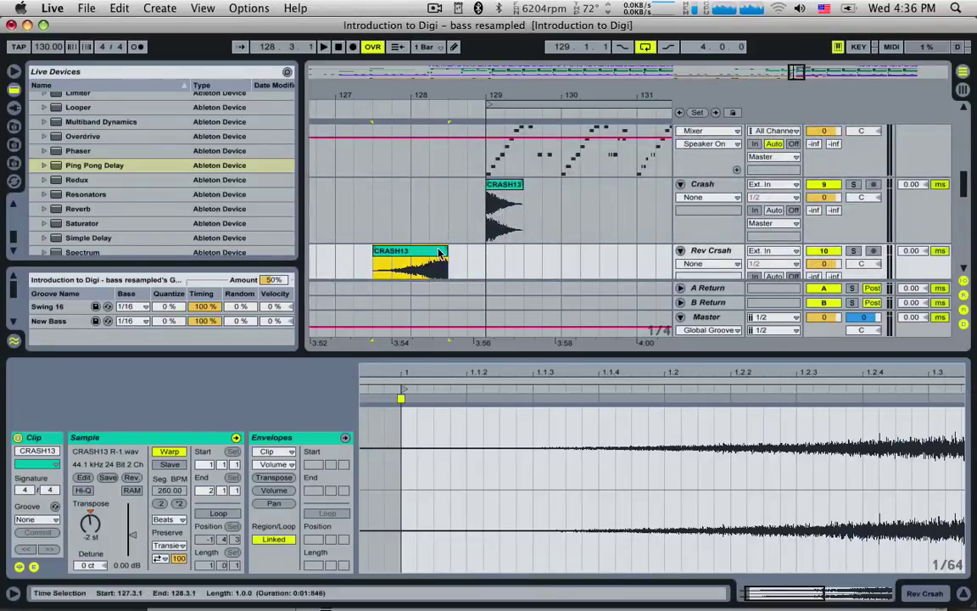
pyautogui.moveTo(438, 251); pyautogui.dragTo(449, 253)
pyautogui.scroll(-3, 411, 240)
pyautogui.click(410, 200)
pyautogui.press('space')
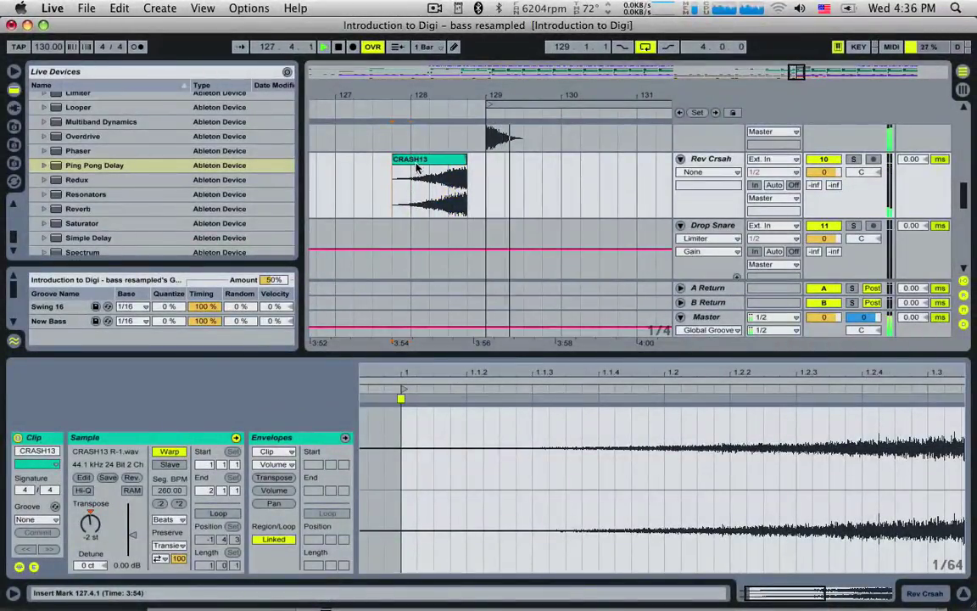
# - Transpose the reversed crash clip to -16 st and set its warp mode to Complex
pyautogui.click(416, 161)
pyautogui.doubleClick(416, 162)
pyautogui.press('space')
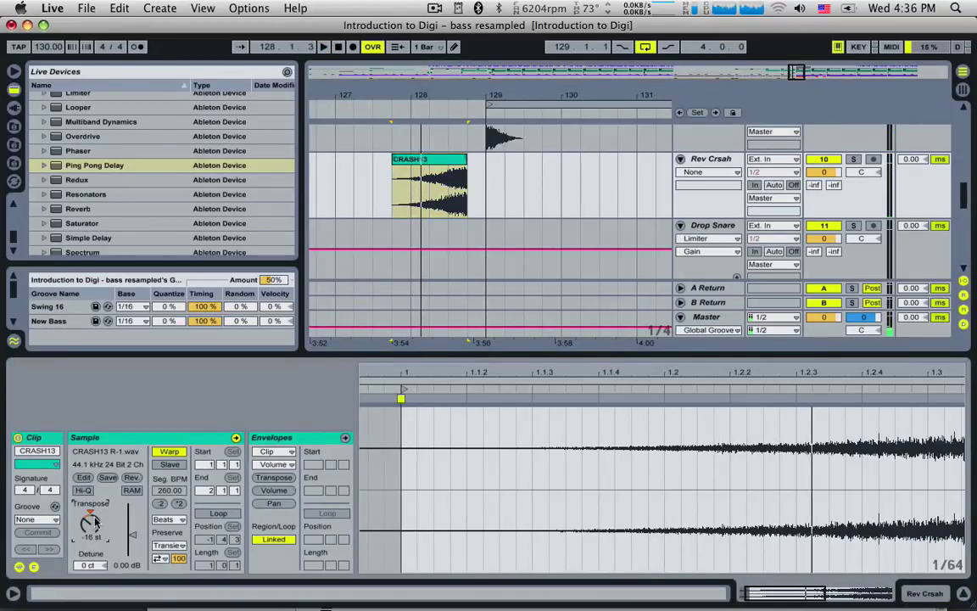
pyautogui.click(168, 519)
pyautogui.click(168, 518)
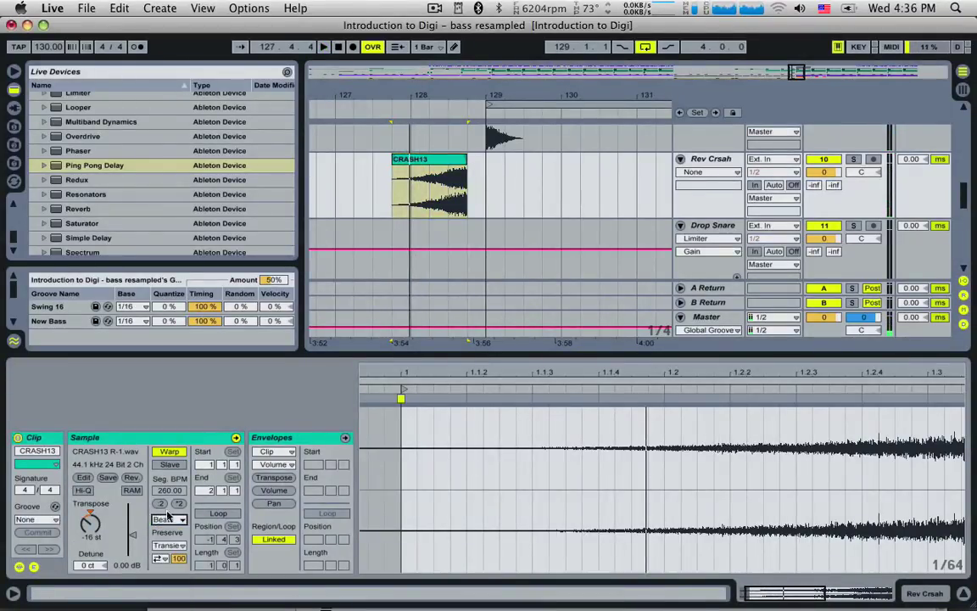
pyautogui.click(168, 517)
pyautogui.click(168, 518)
pyautogui.click(168, 518)
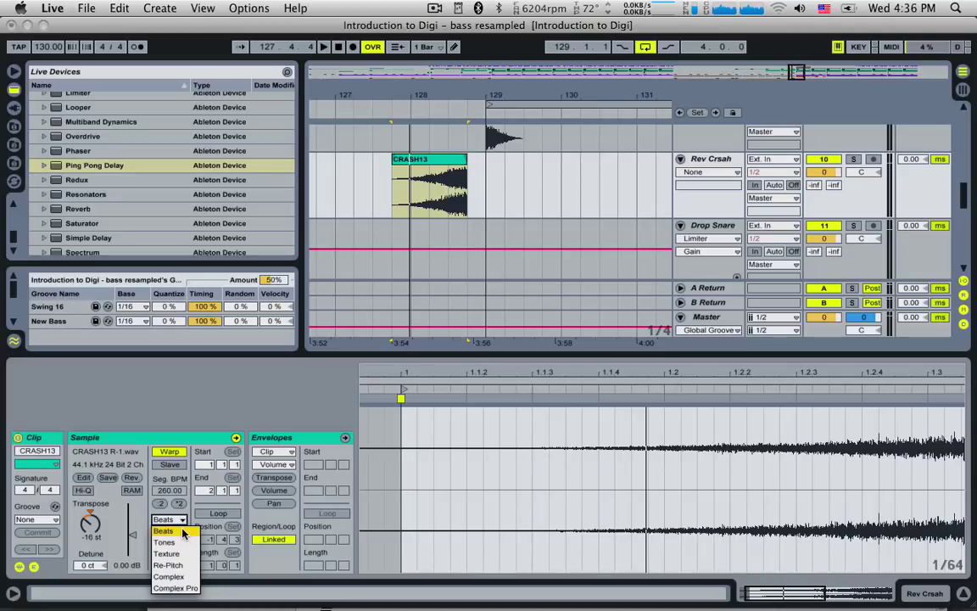
pyautogui.click(183, 578)
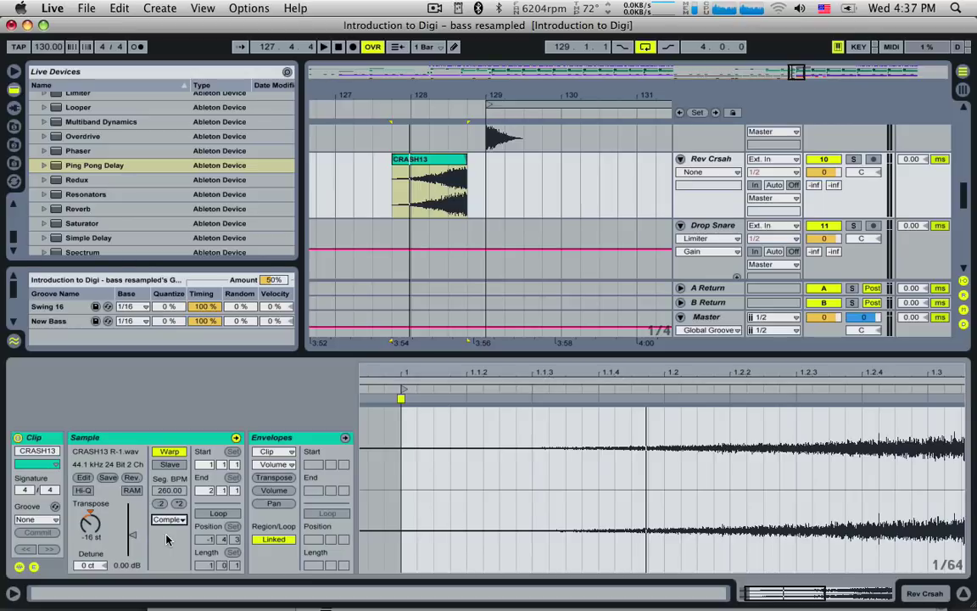
# - Raise the reversed crash clip's transposition to -12 st, then to -5 st, and play it into the drop
pyautogui.press('space')
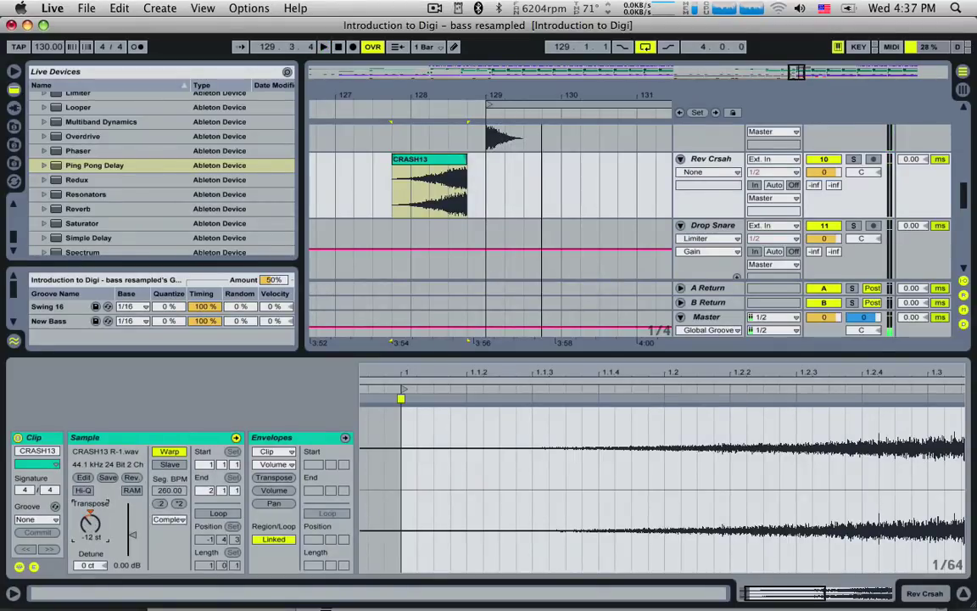
pyautogui.press('space')
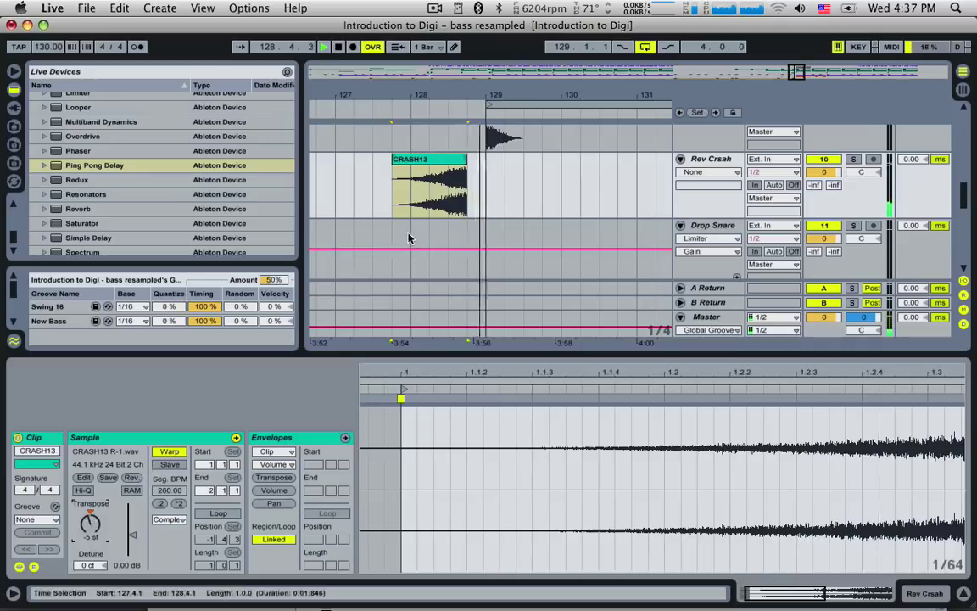
pyautogui.moveTo(803, 73); pyautogui.dragTo(795, 51)
pyautogui.scroll(5, 579, 209)
pyautogui.scroll(2, 577, 208)
pyautogui.press('space')
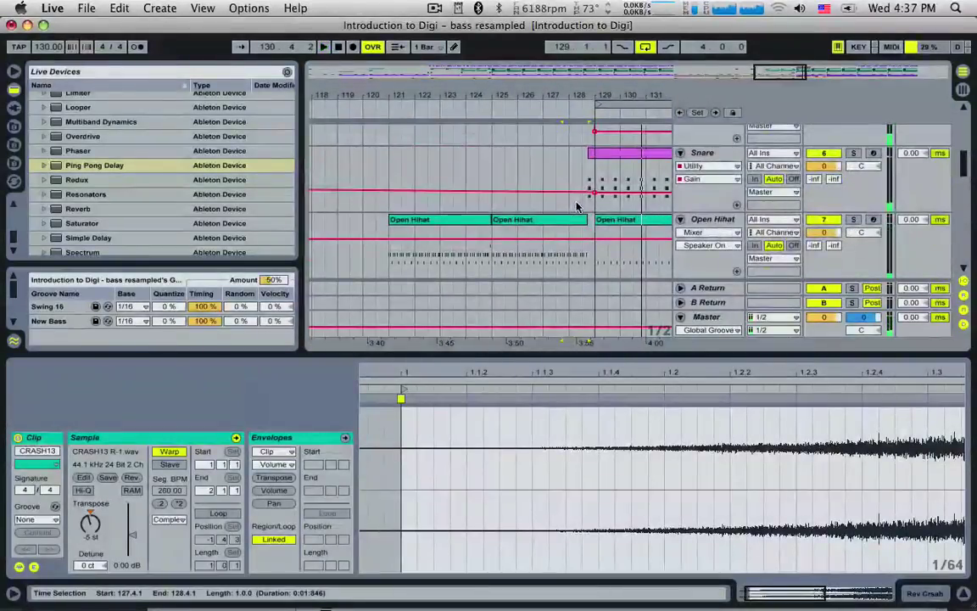
# - Open the devices of the Synth Stab on track 14 and show the Ping Pong Delay's Time Delay automation
pyautogui.scroll(3, 587, 201)
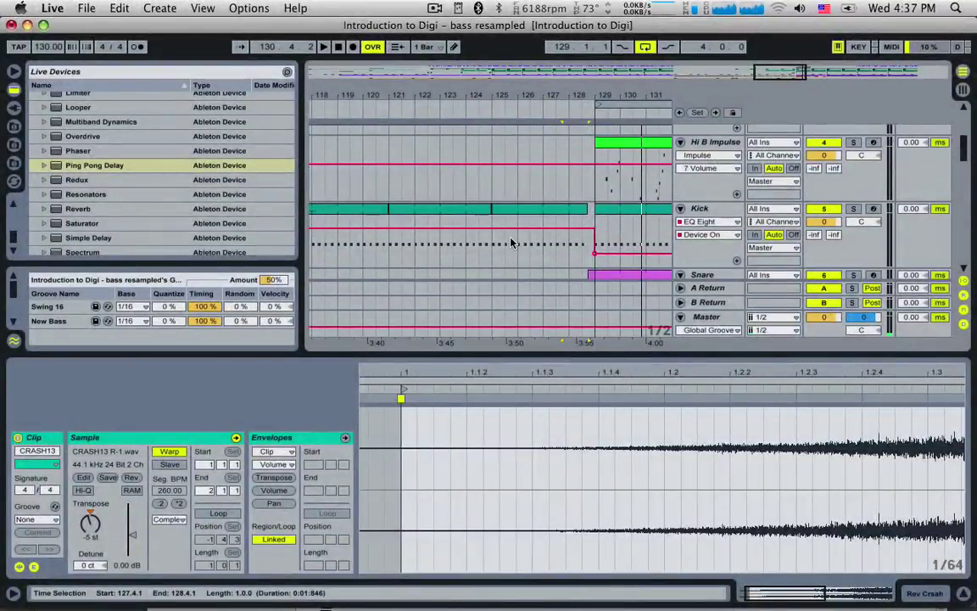
pyautogui.scroll(-6, 510, 243)
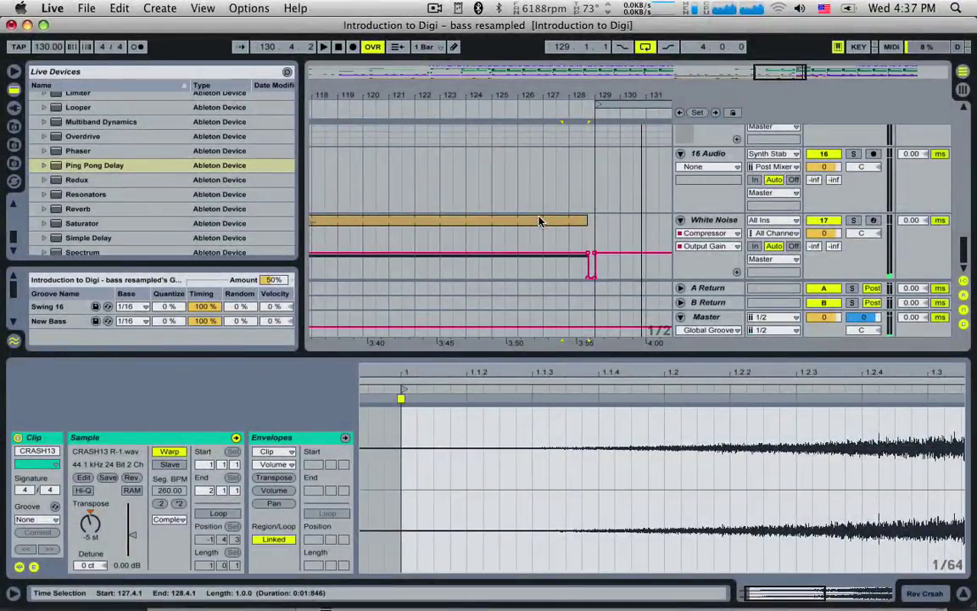
pyautogui.scroll(4, 540, 219)
pyautogui.click(459, 222)
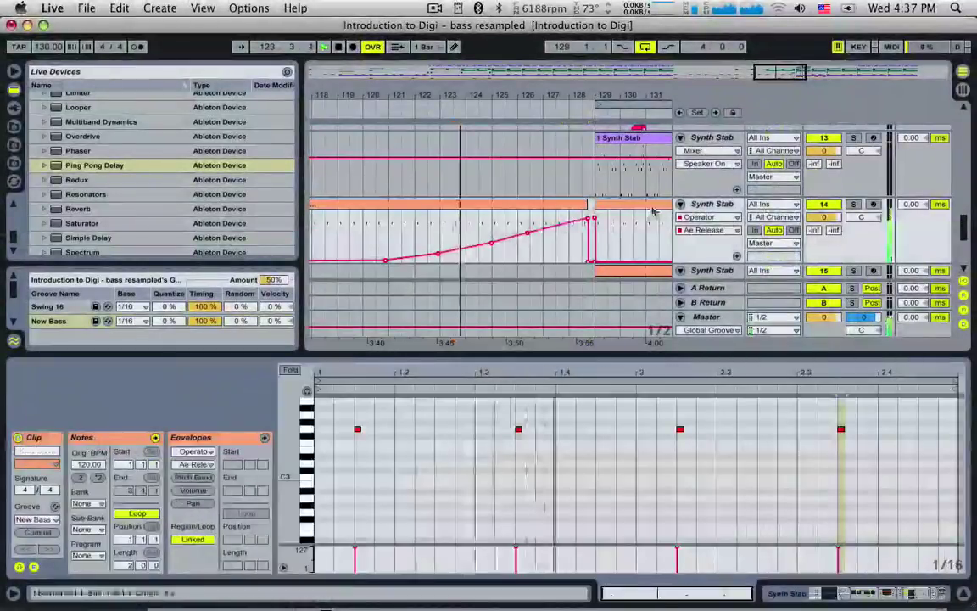
pyautogui.click(706, 207)
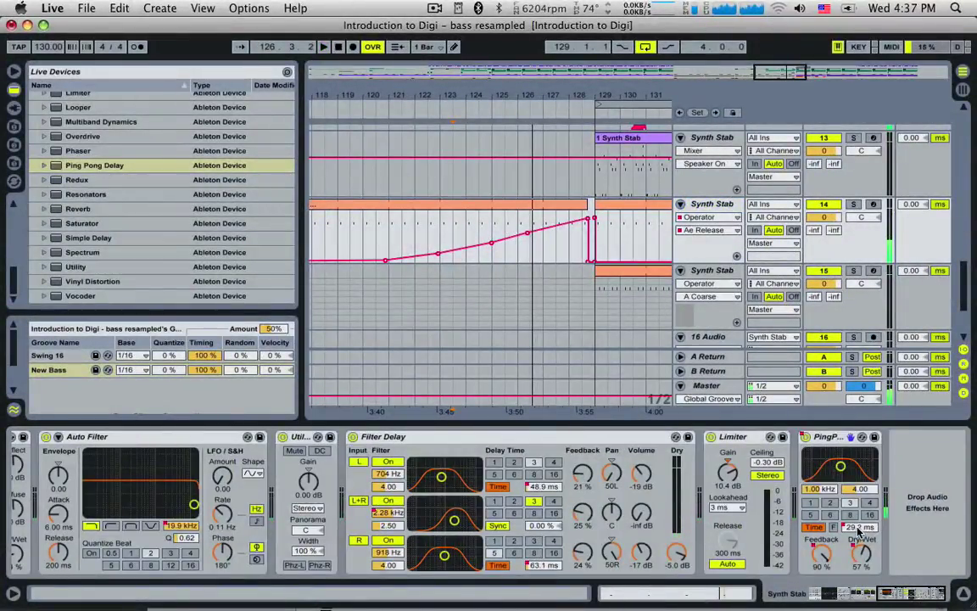
pyautogui.moveTo(858, 530); pyautogui.dragTo(860, 532)
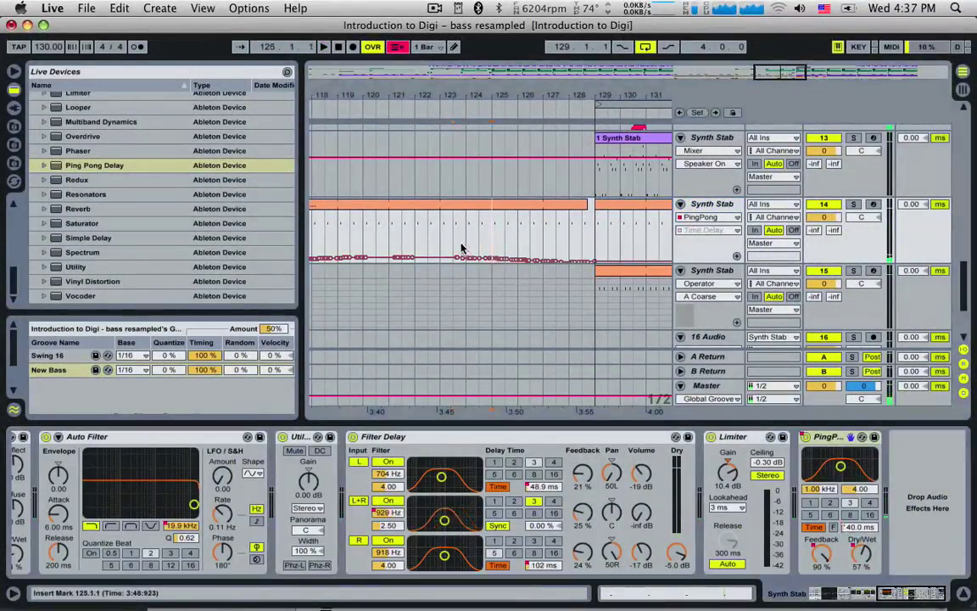
# - Clear the Time Delay breakpoints between 123.3 and 129.1 on track 14 and raise the breakpoint at 123.3
pyautogui.moveTo(456, 246); pyautogui.dragTo(604, 243)
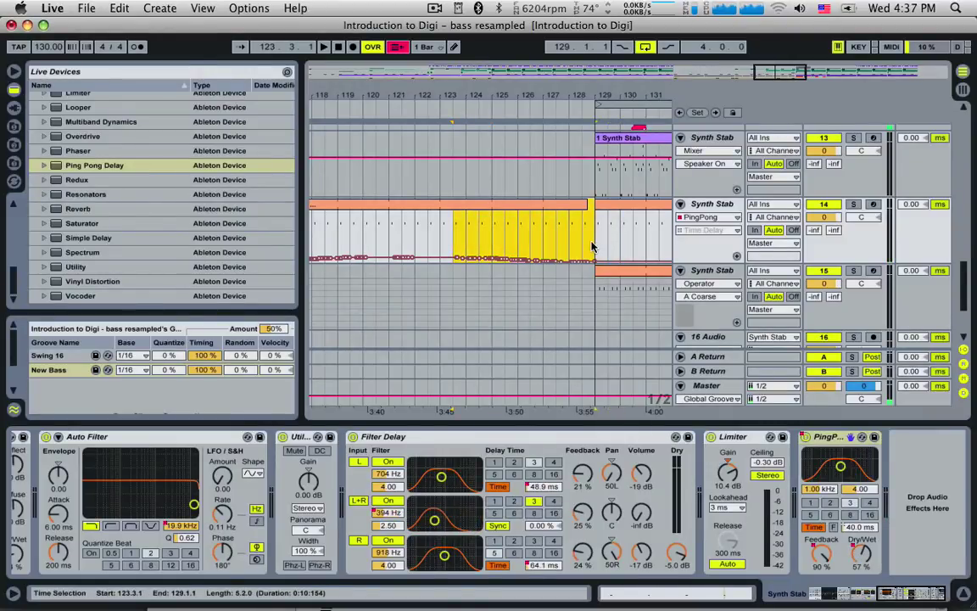
pyautogui.click(557, 268)
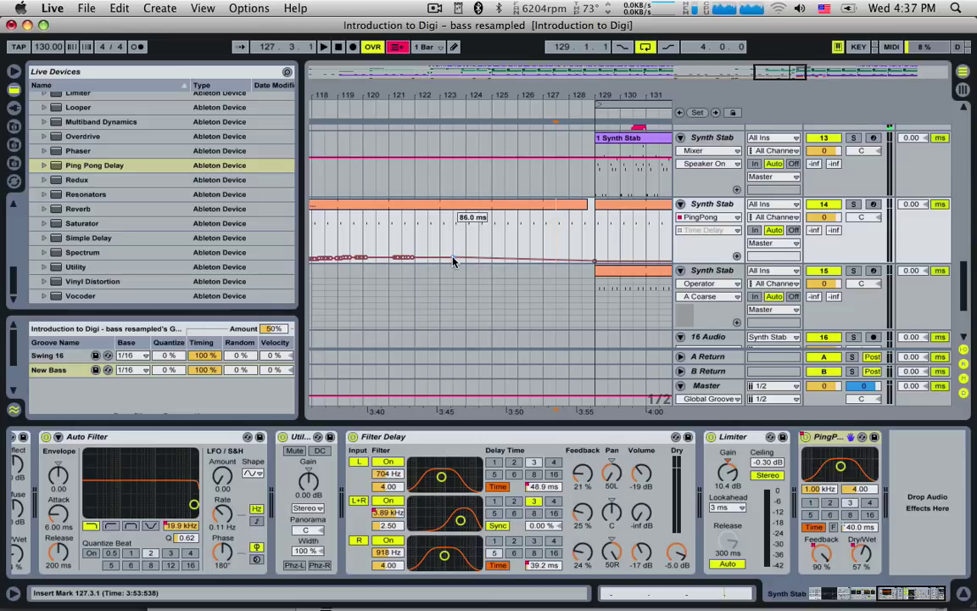
pyautogui.moveTo(451, 259); pyautogui.dragTo(452, 252)
# - Re-enable the overridden Time Delay automation and play the Synth Stab from bar 122
pyautogui.moveTo(387, 249); pyautogui.dragTo(527, 252)
pyautogui.click(529, 252)
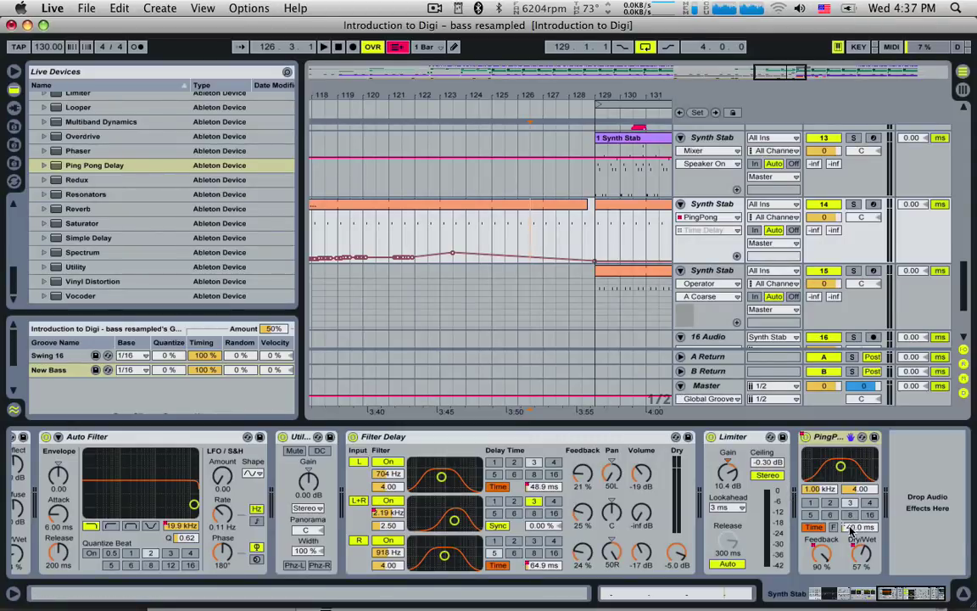
pyautogui.moveTo(386, 226); pyautogui.dragTo(485, 244)
pyautogui.click(489, 249)
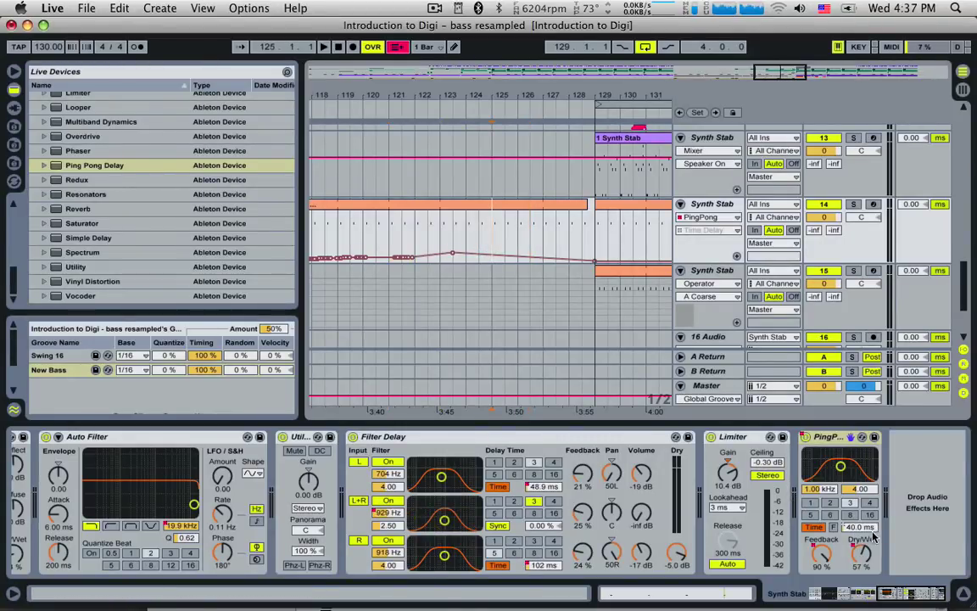
pyautogui.click(398, 48)
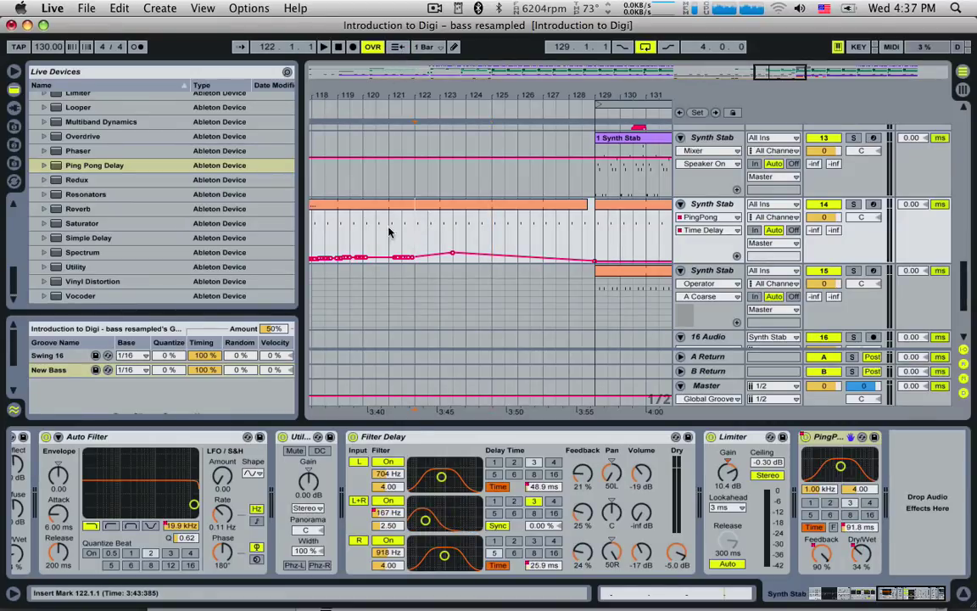
pyautogui.press('space')
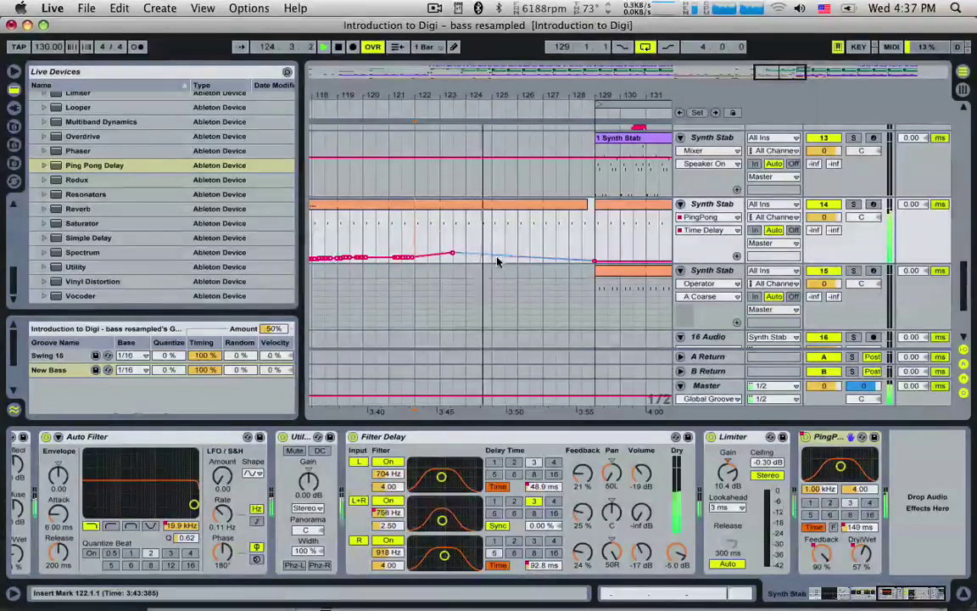
# - Add a peak to the Time Delay curve around bar 126 and play the build-up into the drop
pyautogui.moveTo(469, 257); pyautogui.dragTo(564, 245)
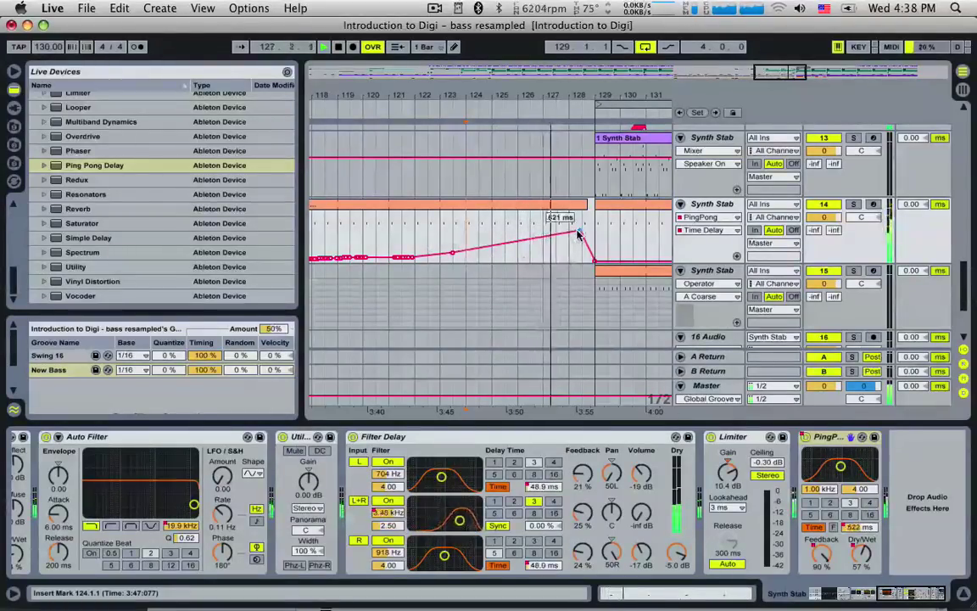
pyautogui.moveTo(577, 234); pyautogui.dragTo(520, 246)
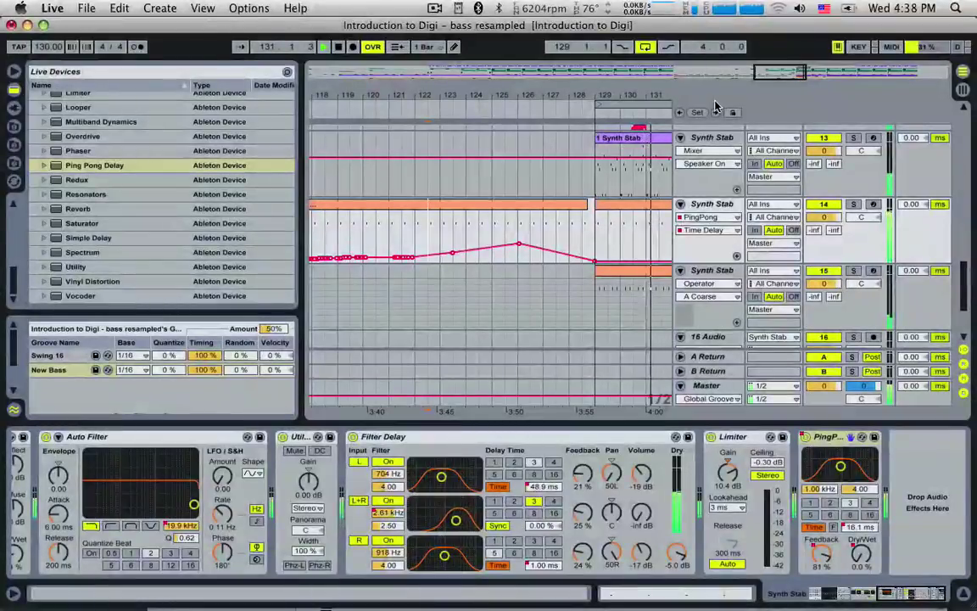
pyautogui.moveTo(808, 71); pyautogui.dragTo(795, 72)
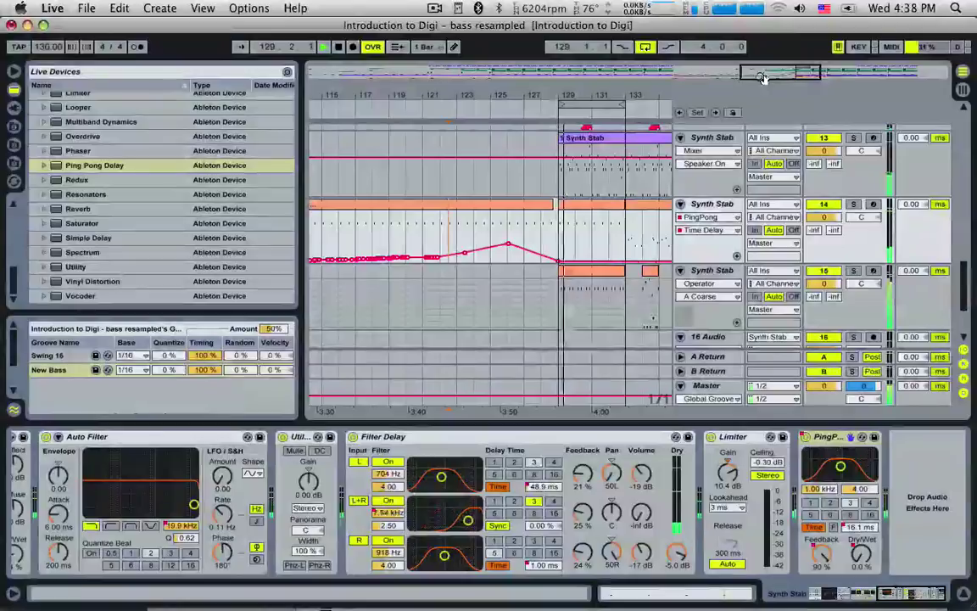
pyautogui.click(582, 195)
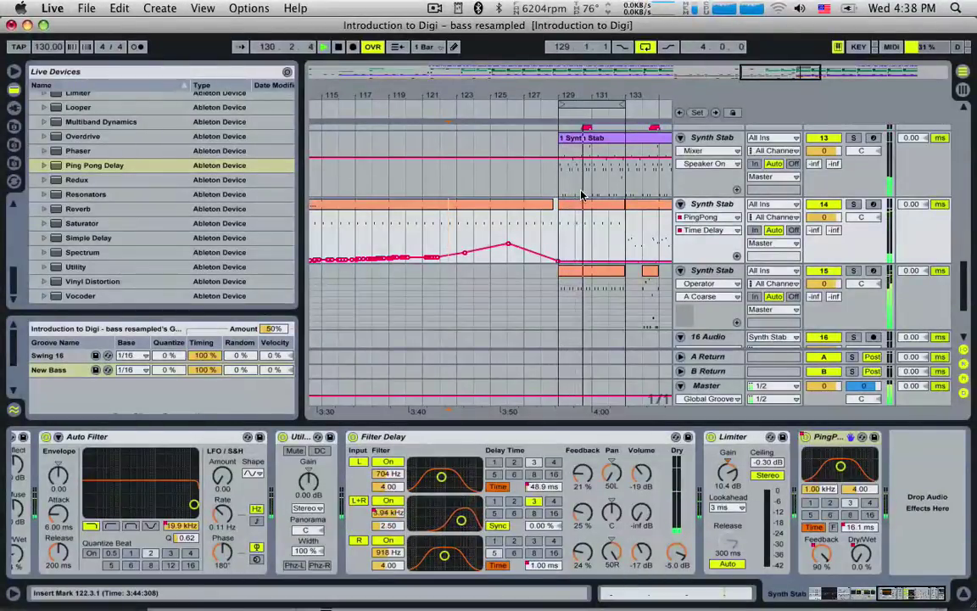
pyautogui.click(460, 218)
pyautogui.press('space')
pyautogui.press('space')
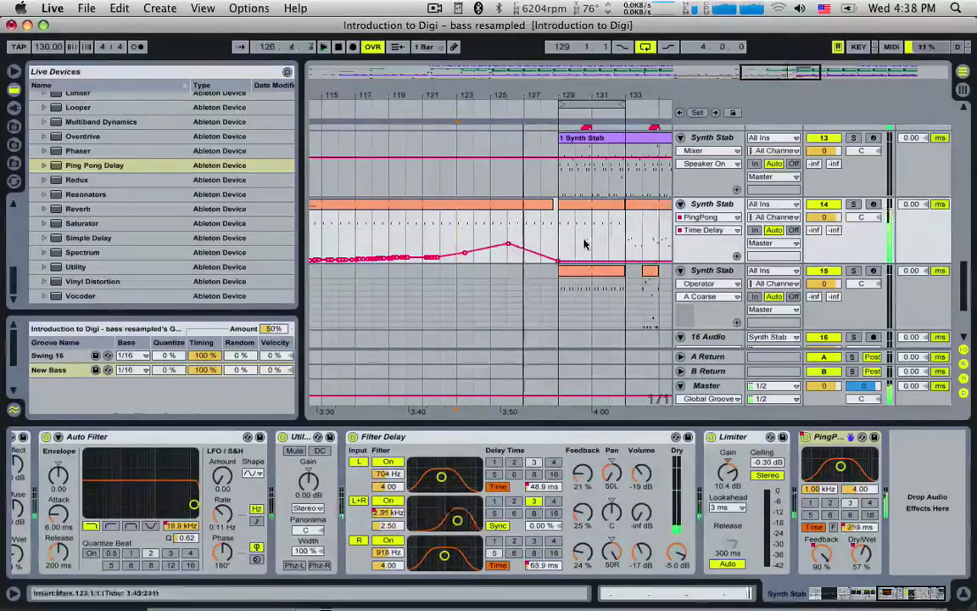
# - Open the White Noise track's devices and play its build-up section
pyautogui.scroll(-3, 585, 244)
pyautogui.moveTo(762, 69); pyautogui.dragTo(757, 38)
pyautogui.click(721, 290)
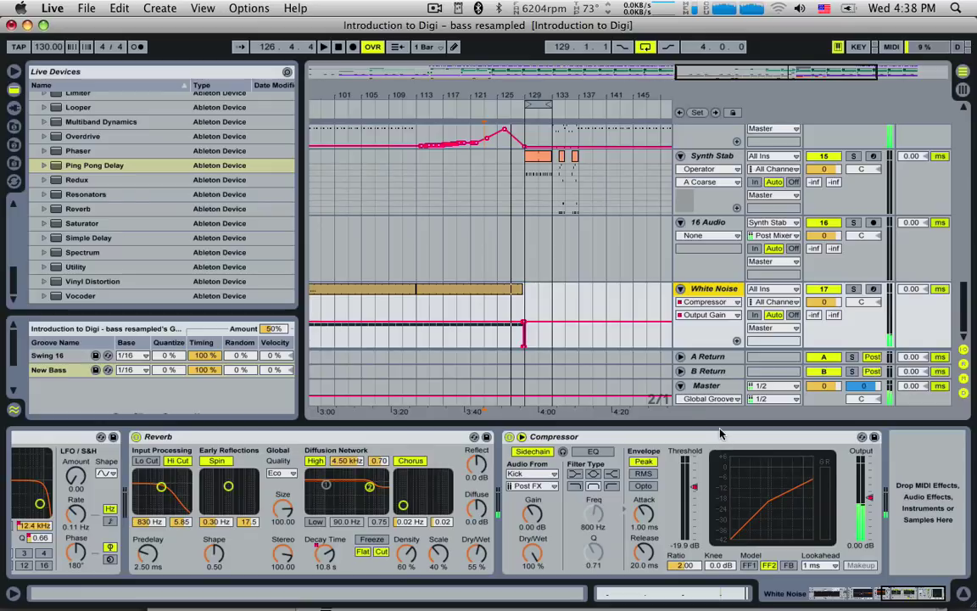
pyautogui.press('space')
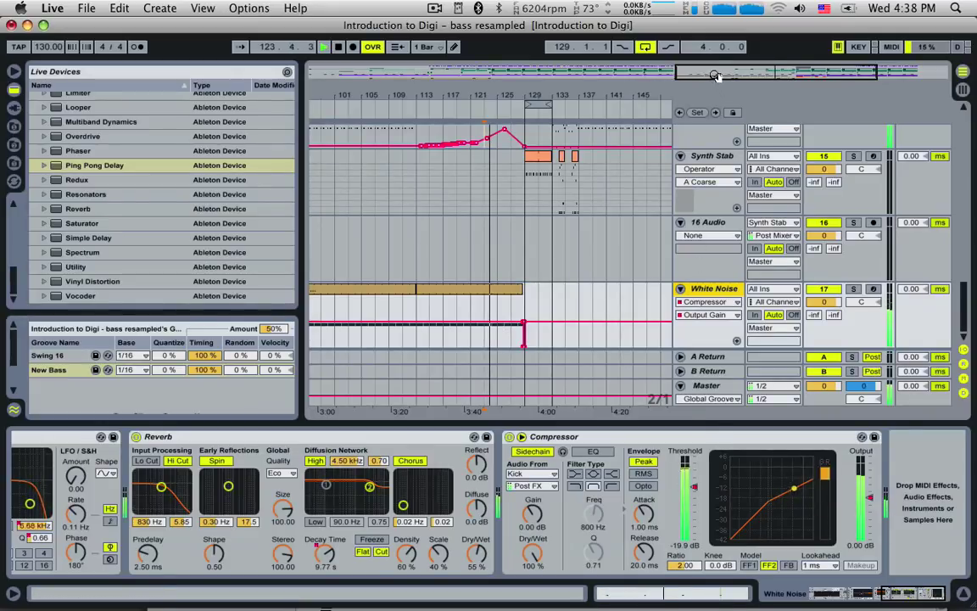
# - Lower the White Noise compressor's Output Gain automation to about -11 dB between bars 97 and 129, and play from bar 123
pyautogui.moveTo(714, 75); pyautogui.dragTo(709, 47)
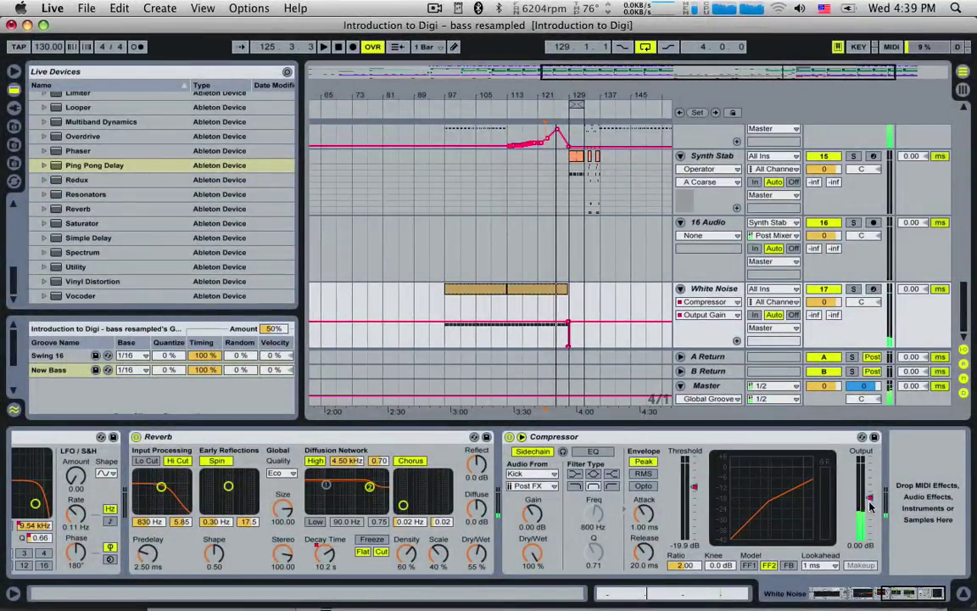
pyautogui.moveTo(441, 338); pyautogui.dragTo(548, 338)
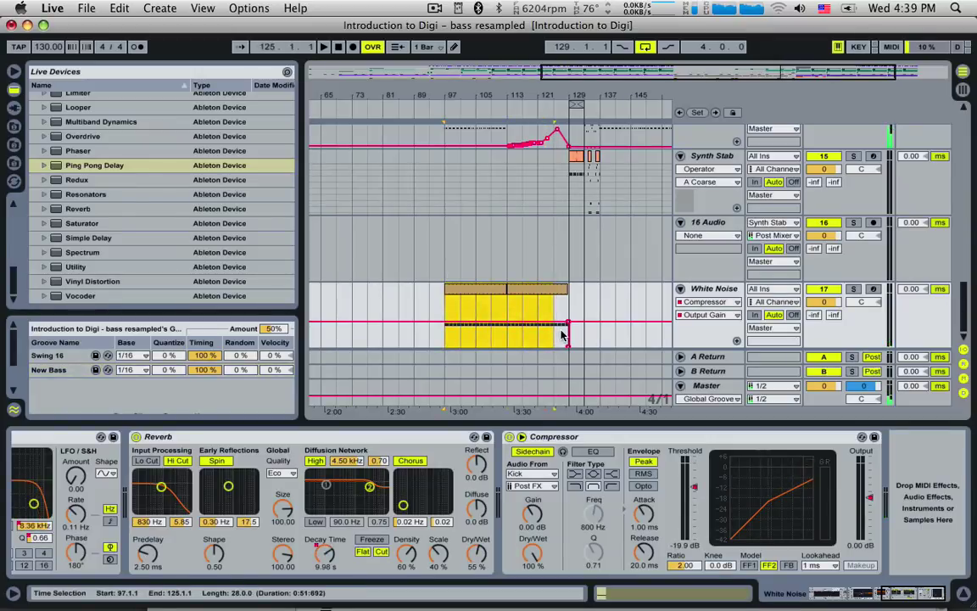
pyautogui.press('z')
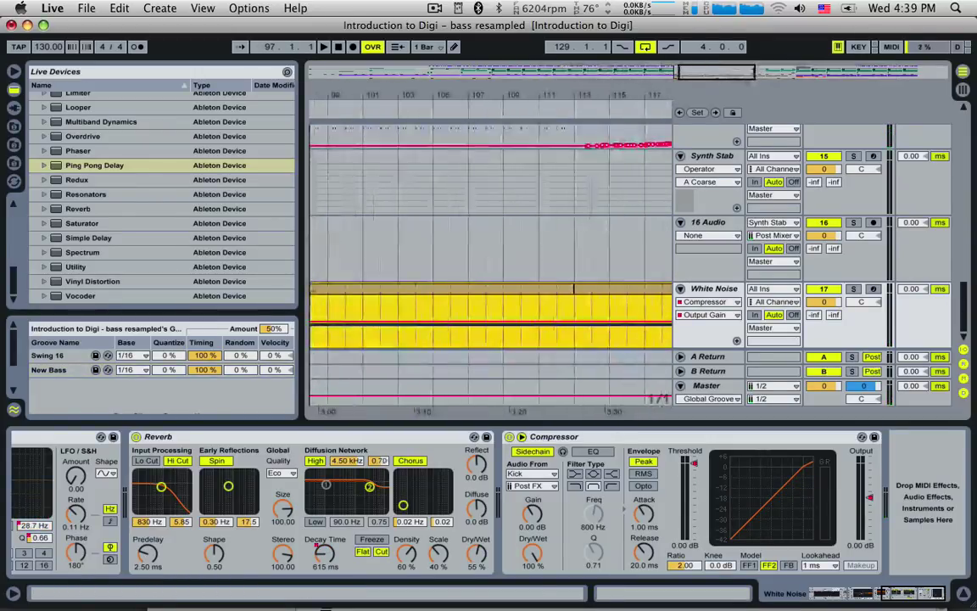
pyautogui.press('-')
pyautogui.moveTo(544, 322); pyautogui.dragTo(544, 325)
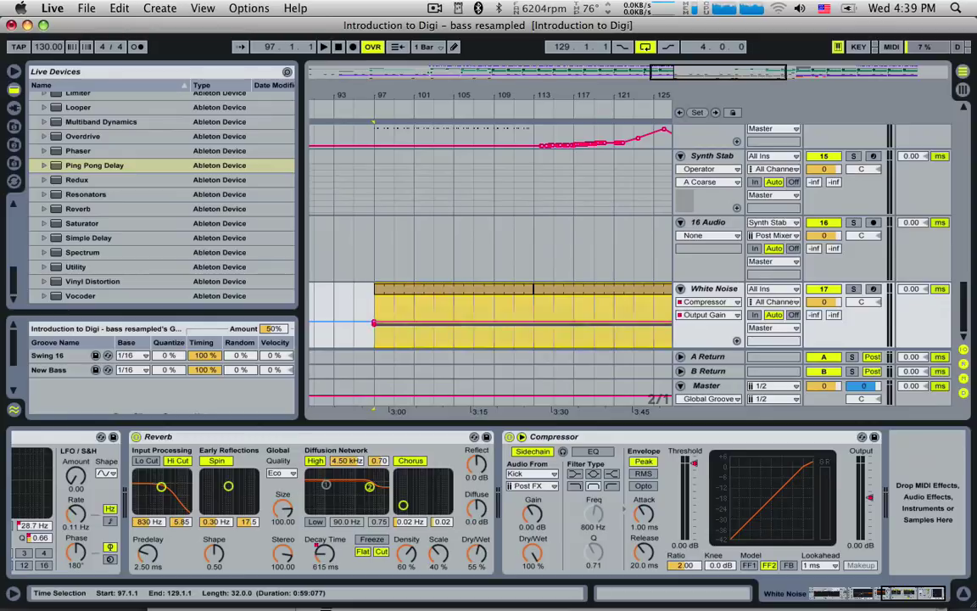
pyautogui.press('space')
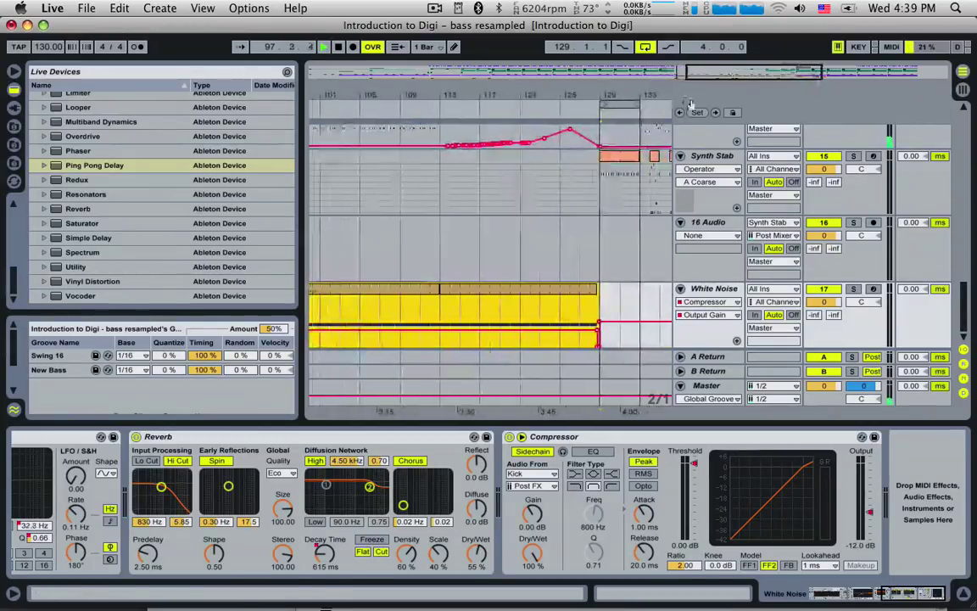
pyautogui.click(543, 318)
pyautogui.press('space')
pyautogui.press('space')
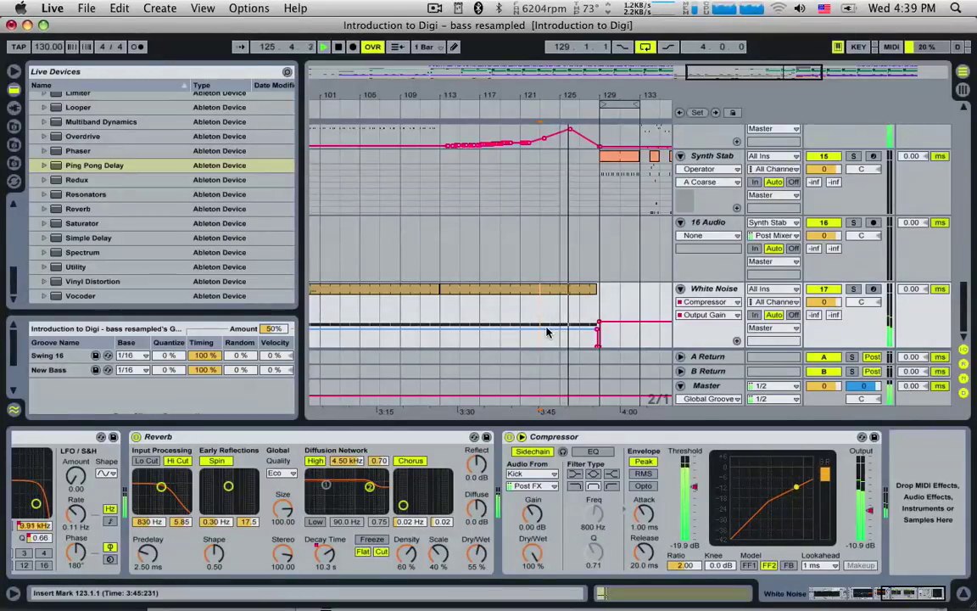
# - Extend the Synth Stab clip on track 15 back to start at 121.1, play from bar 119 and view its Operator and Reverb
pyautogui.scroll(3, 547, 333)
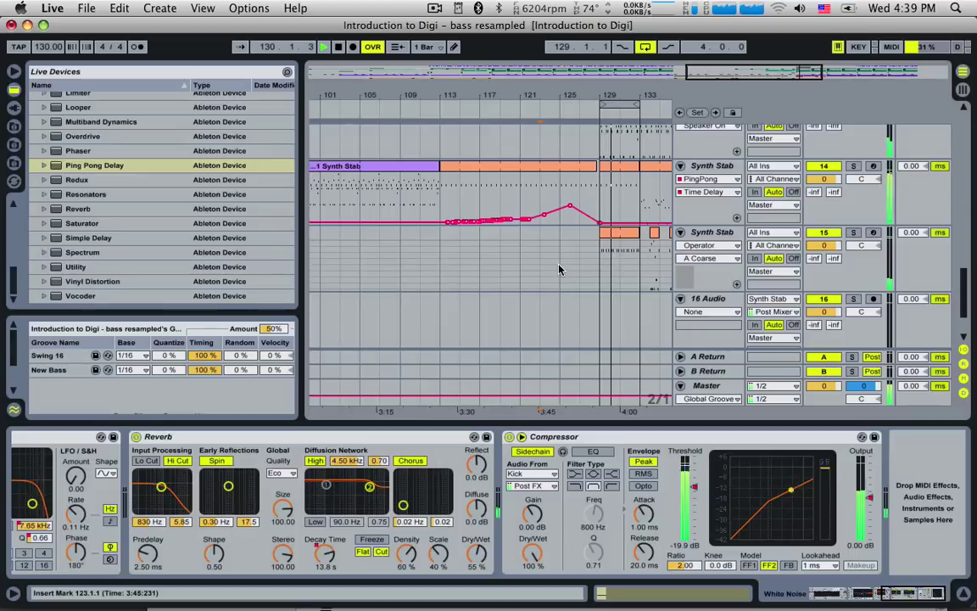
pyautogui.click(523, 246)
pyautogui.press('space')
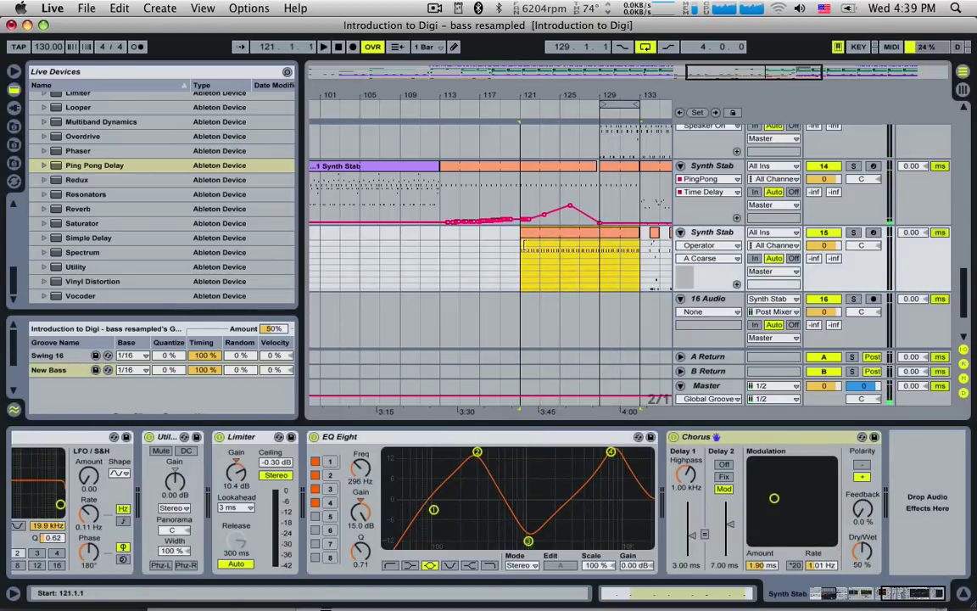
pyautogui.click(501, 262)
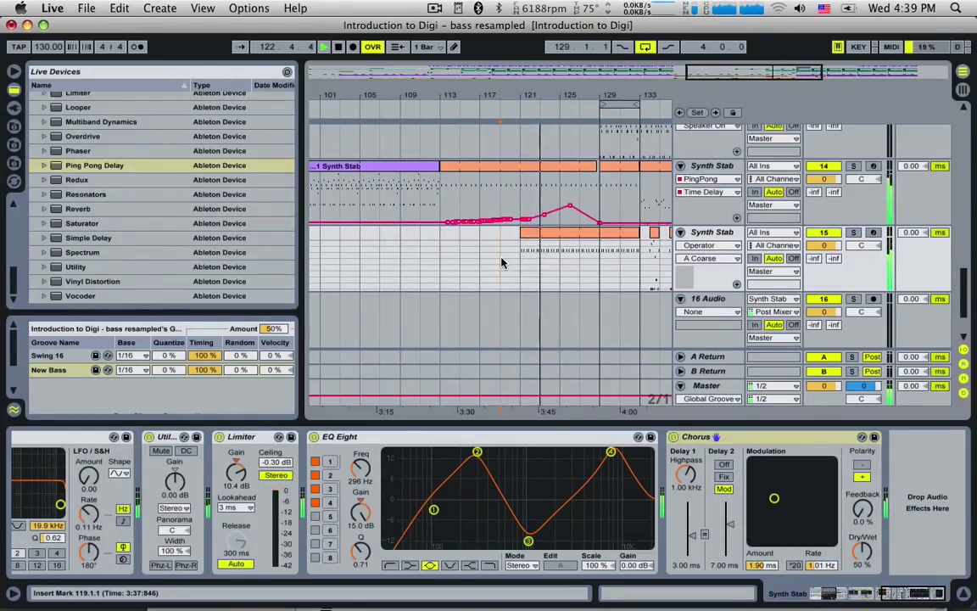
pyautogui.click(827, 596)
pyautogui.moveTo(826, 598); pyautogui.dragTo(818, 598)
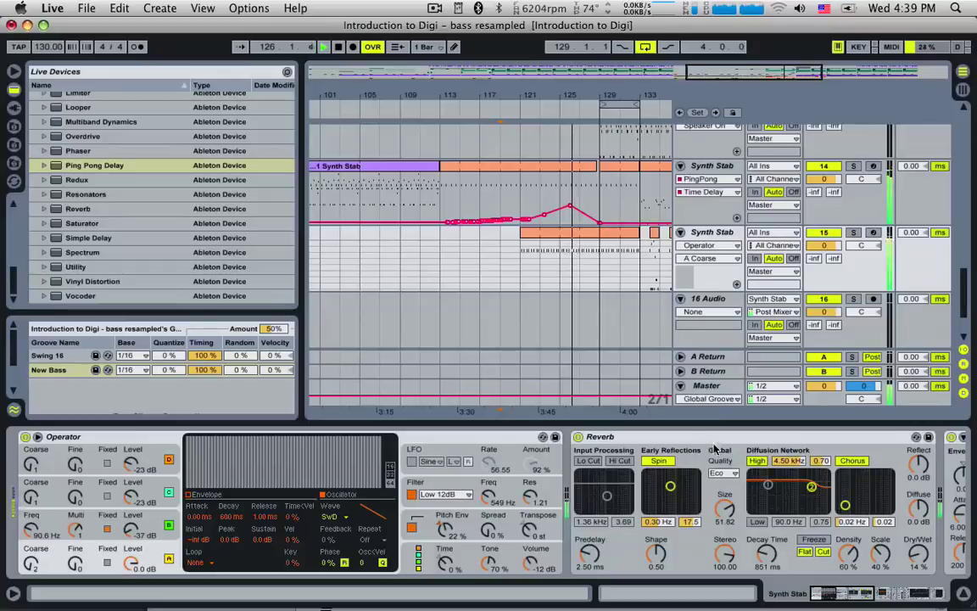
# - Split off the section of the track 15 Synth Stab clip from 128.4.3 to 129.1 and open its notes
pyautogui.moveTo(768, 74); pyautogui.dragTo(793, 216)
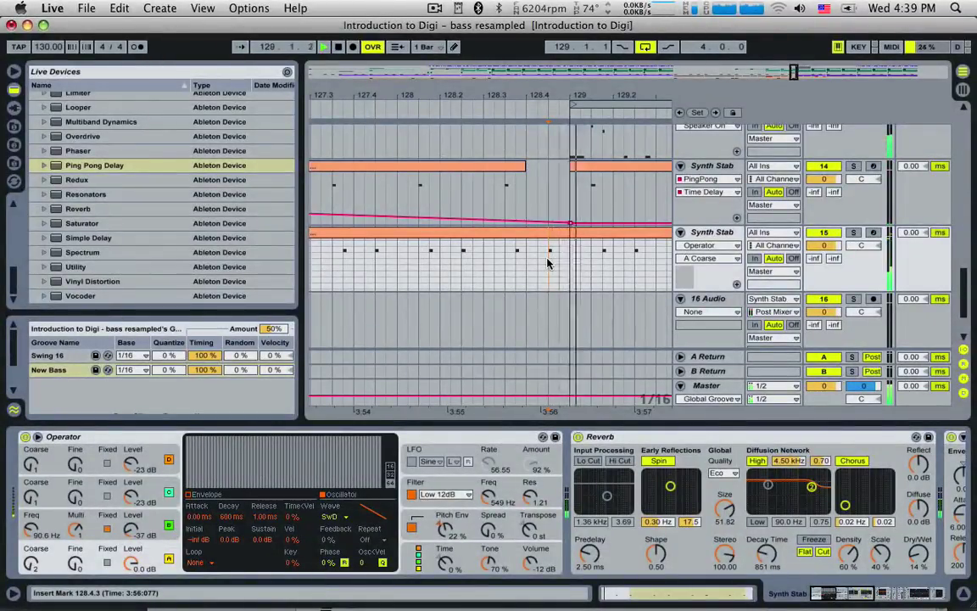
pyautogui.moveTo(548, 263); pyautogui.dragTo(571, 259)
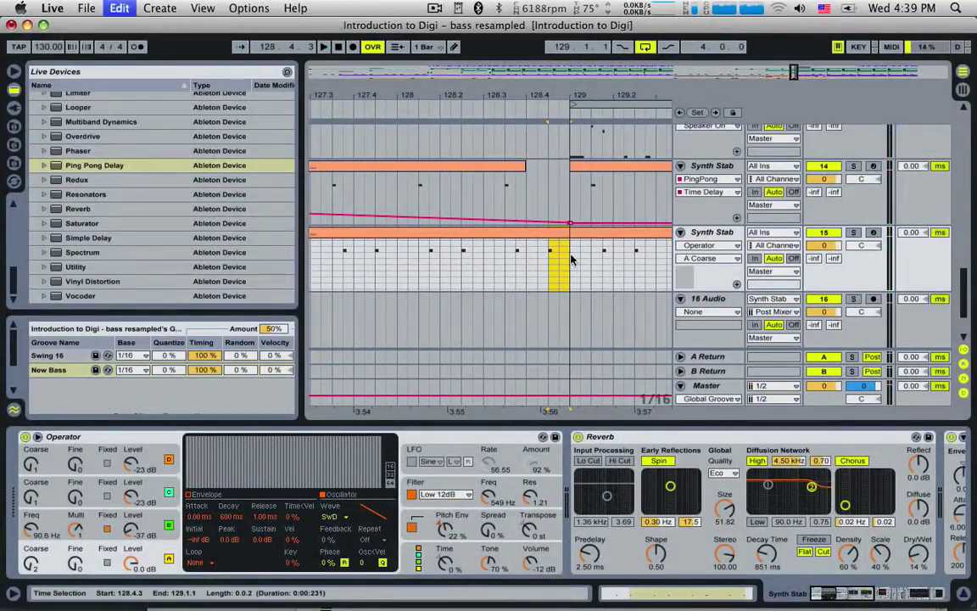
pyautogui.doubleClick(559, 237)
# - Add three evenly spaced short notes after the one at 2.4.3, on the same pitch, to make a stutter
pyautogui.click(914, 512)
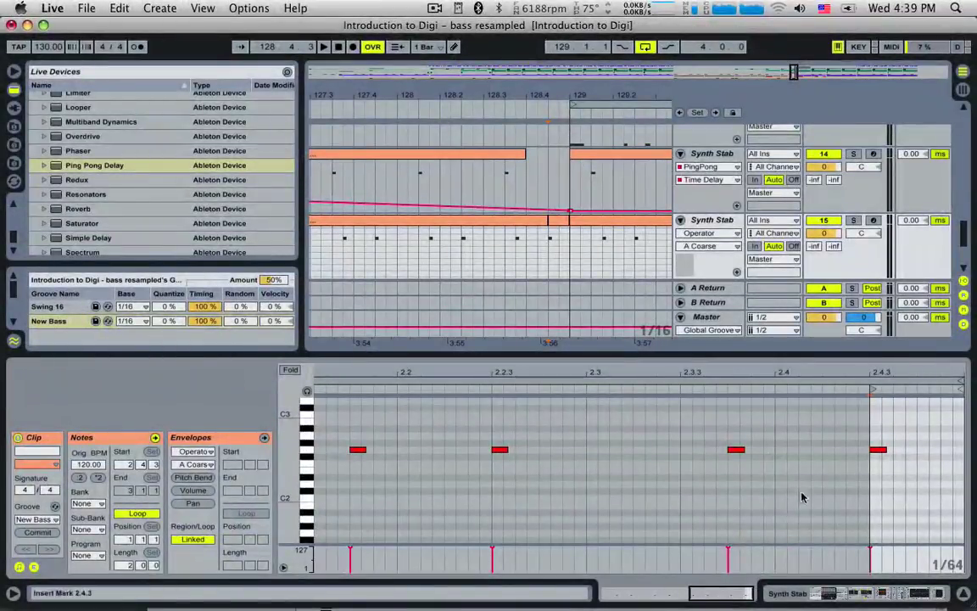
pyautogui.doubleClick(898, 450)
pyautogui.doubleClick(923, 451)
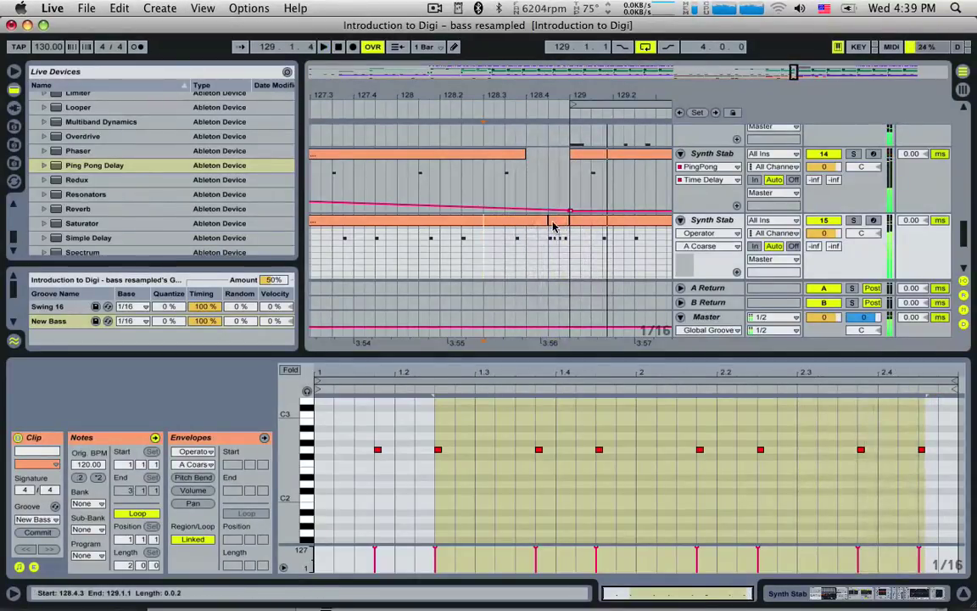
pyautogui.press('space')
# - Repeat the stutter segment on track 15 so it fills the beat from 128.4.1 to 129.1, and play it into the drop
pyautogui.moveTo(555, 223)
pyautogui.mouseDown()
pyautogui.moveTo(535, 228)
pyautogui.moveTo(556, 220)
pyautogui.mouseUp()
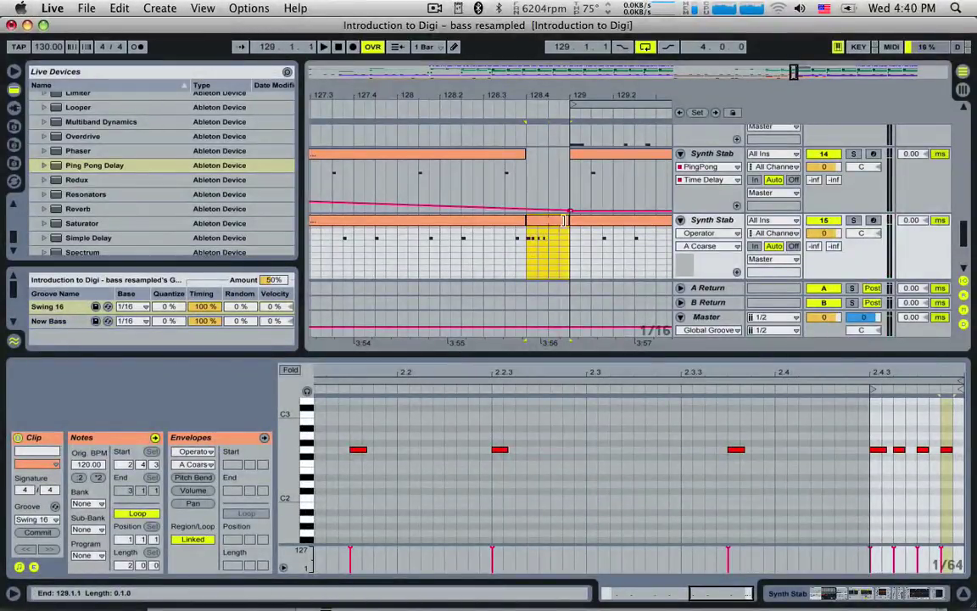
pyautogui.press('super+d')
pyautogui.click(509, 246)
pyautogui.press('space')
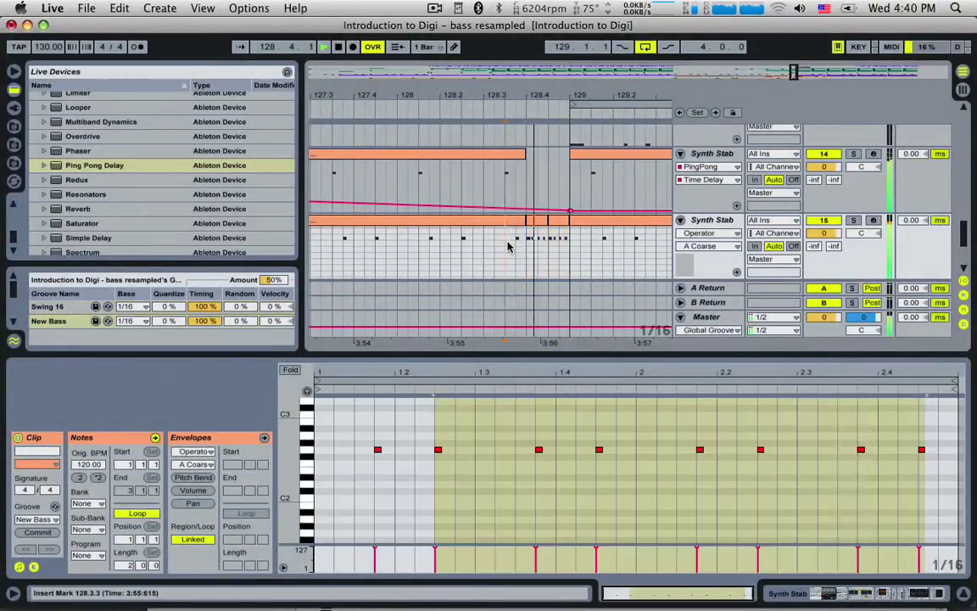
pyautogui.click(420, 255)
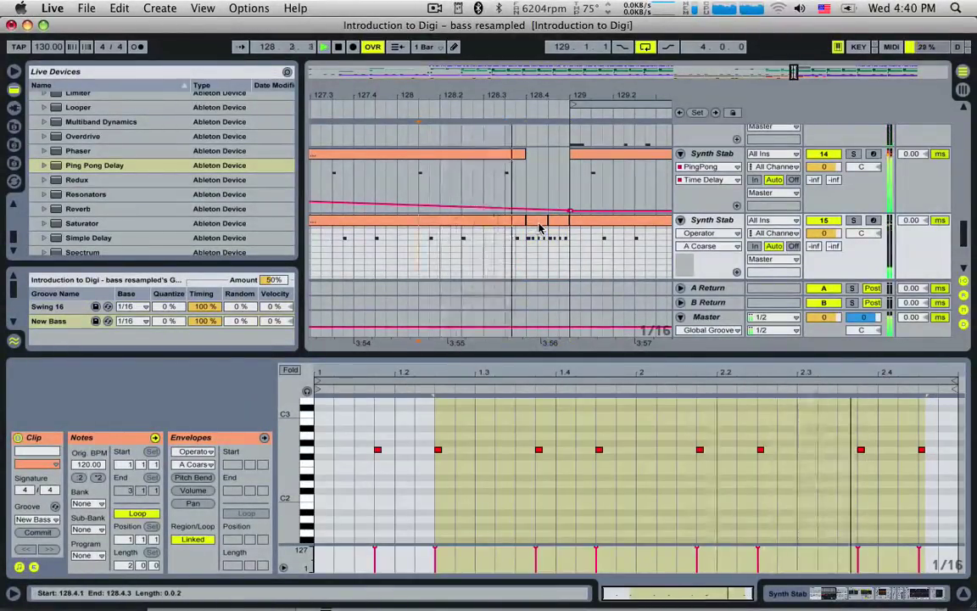
# - Select the stutter segment from 128.4.1 to 128.4.3 on track 15 and play it
pyautogui.click(534, 223)
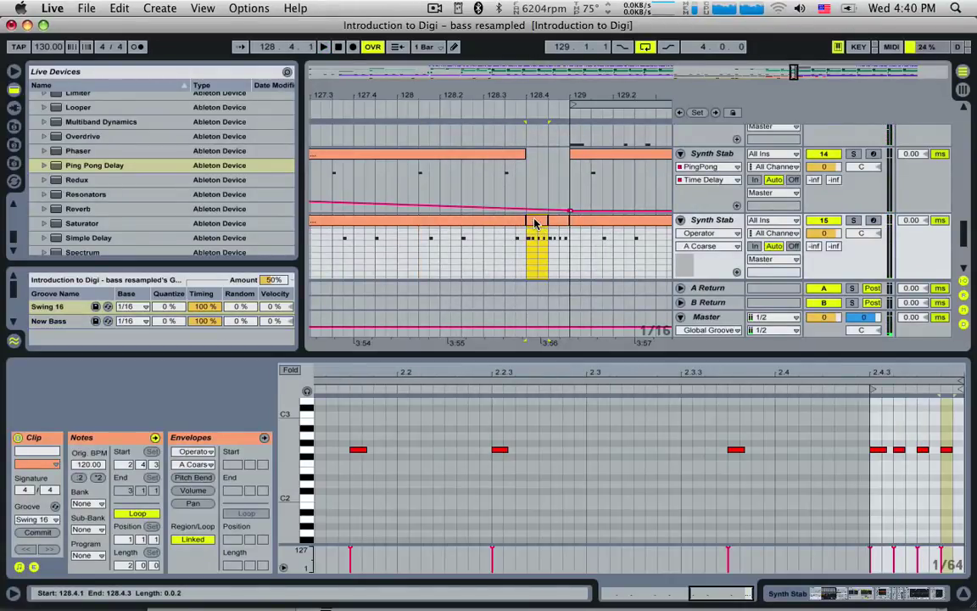
pyautogui.rightClick(534, 223)
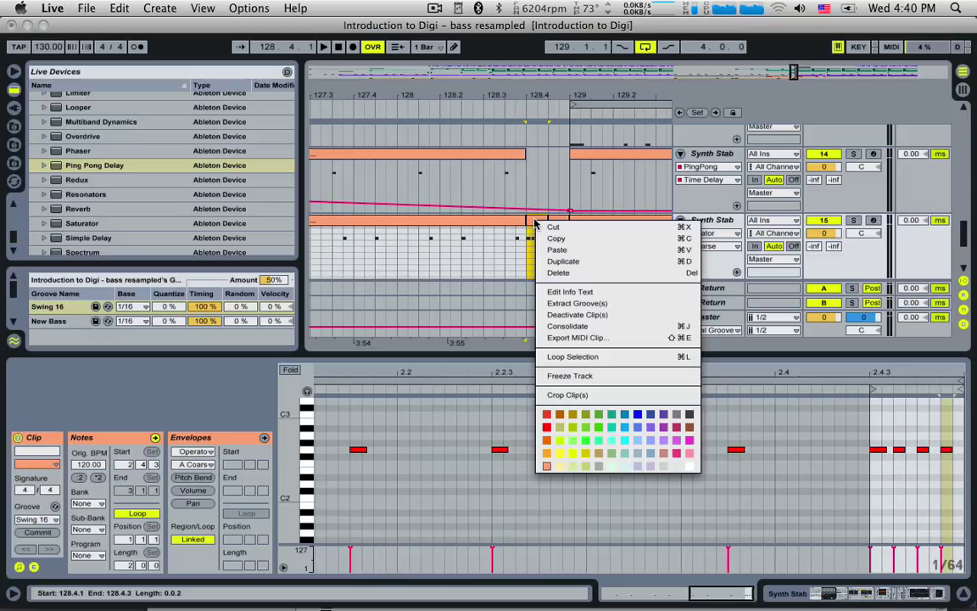
pyautogui.click(517, 223)
pyautogui.click(527, 244)
pyautogui.press('space')
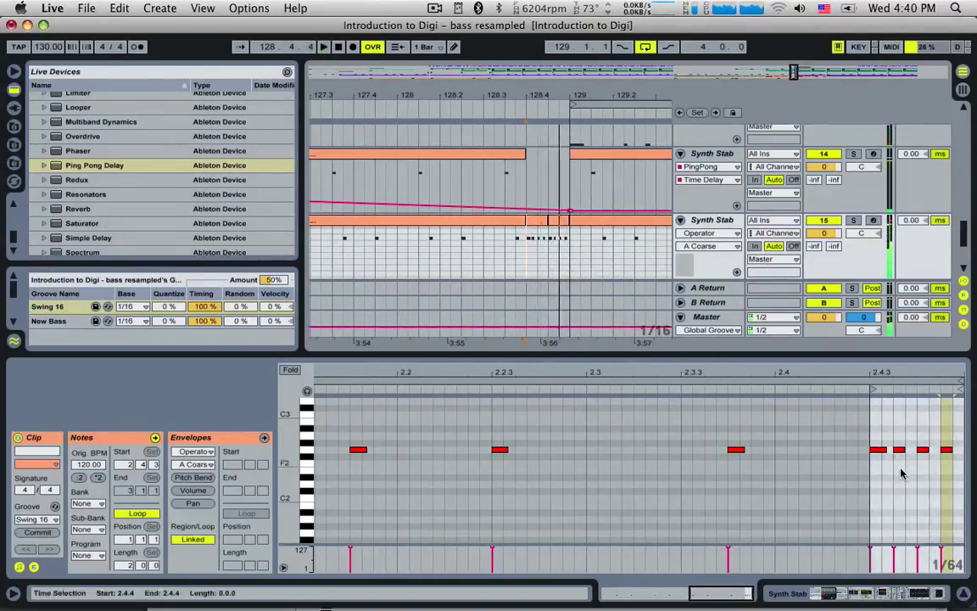
# - Try stretching the first stutter note to the end of the segment, undo the change and replay the segment
pyautogui.click(884, 452)
pyautogui.press('space')
pyautogui.moveTo(884, 451); pyautogui.dragTo(966, 453)
pyautogui.press('space')
pyautogui.press('super+z')
pyautogui.press('space')
pyautogui.press('space')
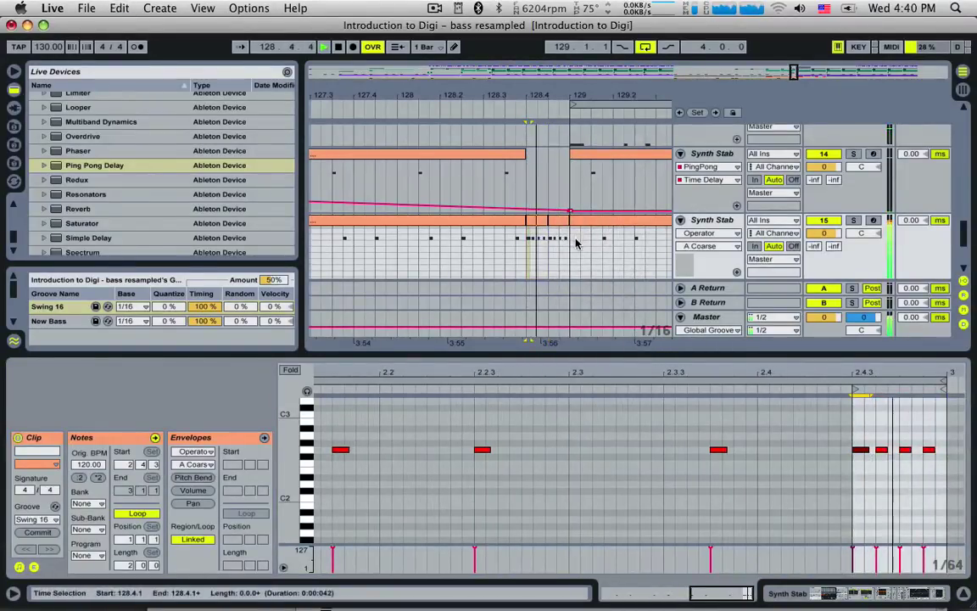
# - Try deleting the second note of the stutter, play the thinned pattern, and restore the original four notes
pyautogui.press('space')
pyautogui.moveTo(875, 431); pyautogui.dragTo(888, 463)
pyautogui.press('Delete')
pyautogui.moveTo(924, 434); pyautogui.dragTo(937, 463)
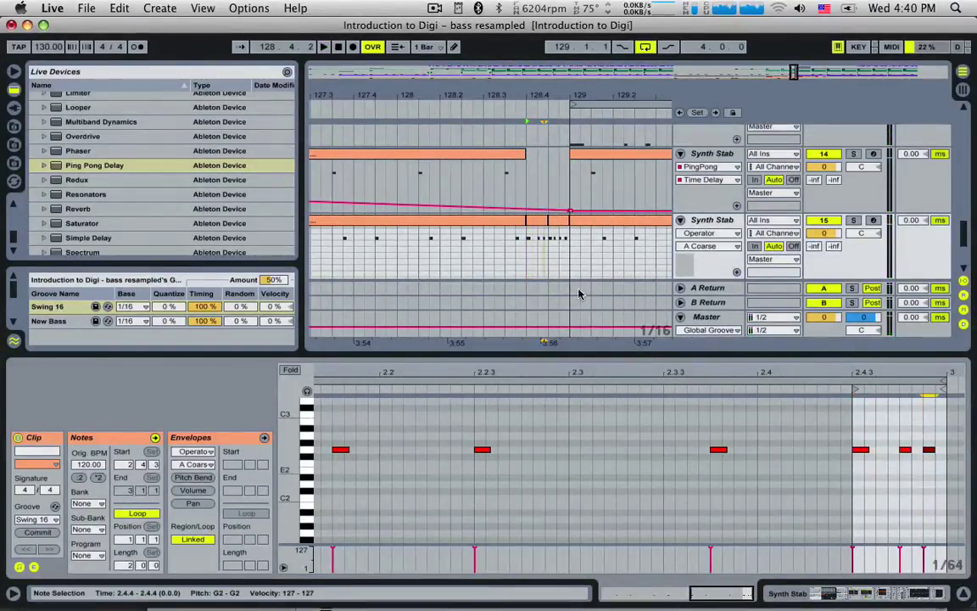
pyautogui.press('Delete')
pyautogui.press('space')
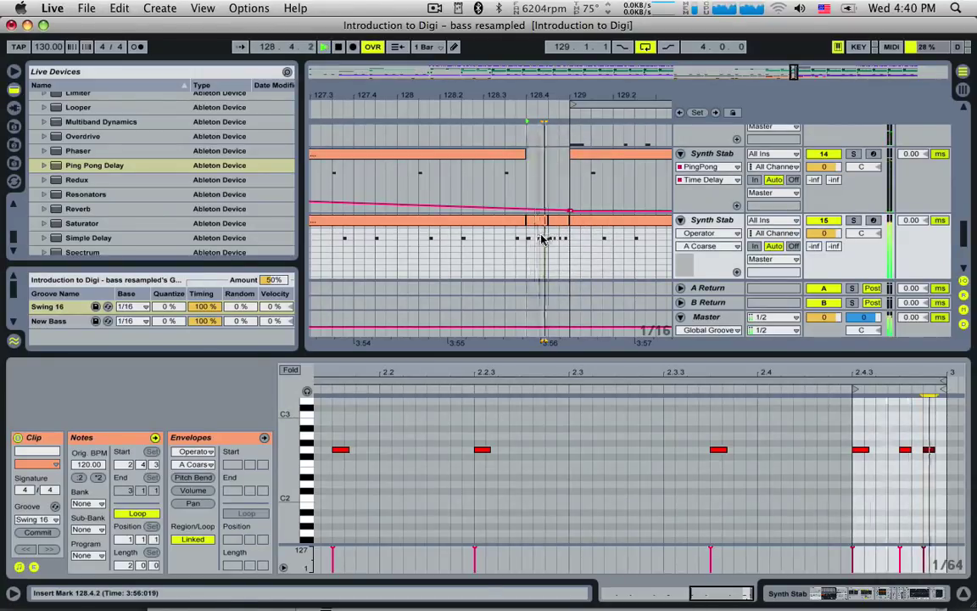
pyautogui.moveTo(547, 237); pyautogui.dragTo(566, 220)
pyautogui.click(526, 246)
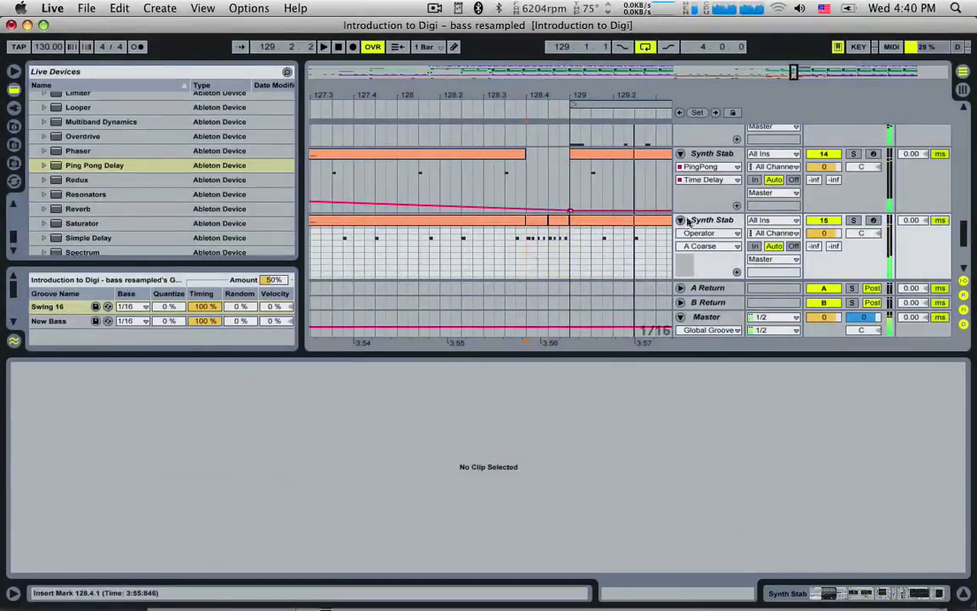
pyautogui.click(467, 246)
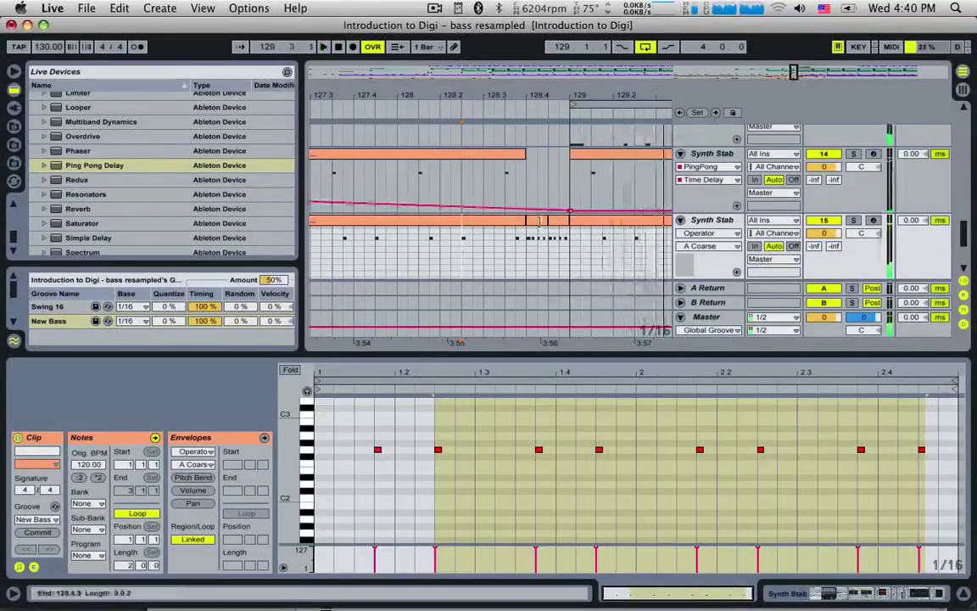
pyautogui.click(638, 163)
pyautogui.click(550, 222)
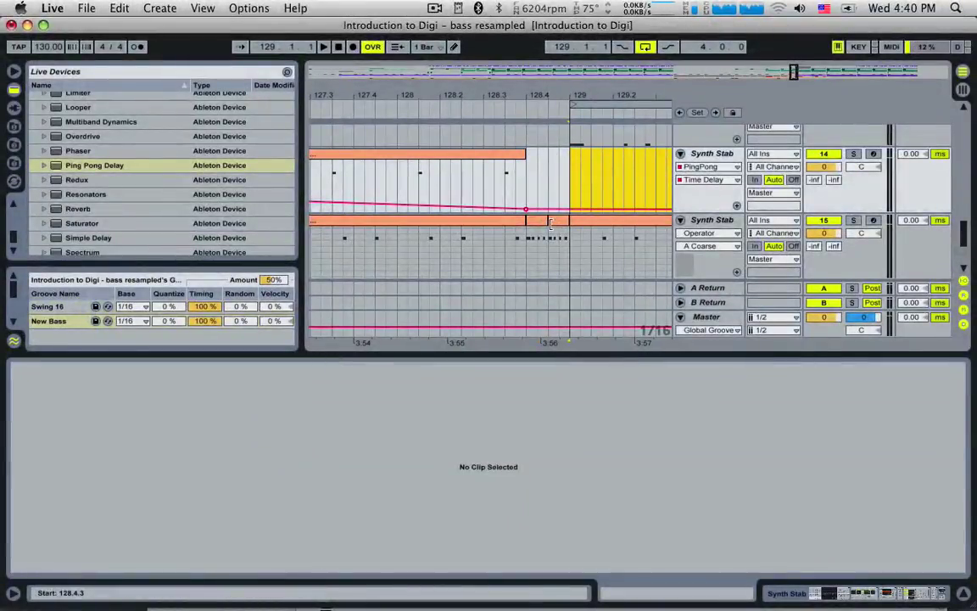
pyautogui.press('super+z')
# - Delete the stutter segment from 128.4.1 to 128.4.3 on track 15 and play into the remaining one from 128.3.2
pyautogui.click(532, 224)
pyautogui.press('Delete')
pyautogui.click(557, 225)
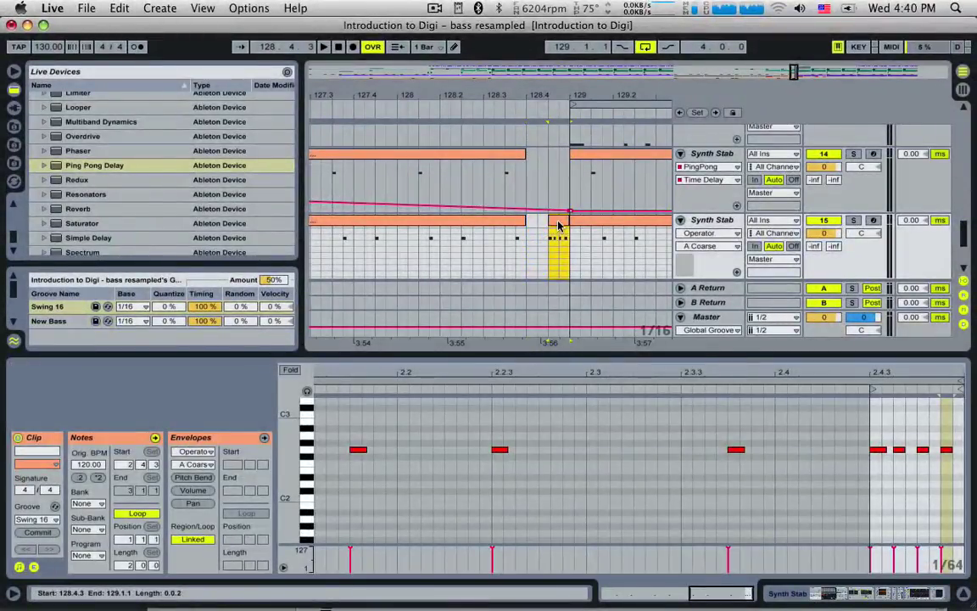
pyautogui.click(891, 432)
pyautogui.press('super+a')
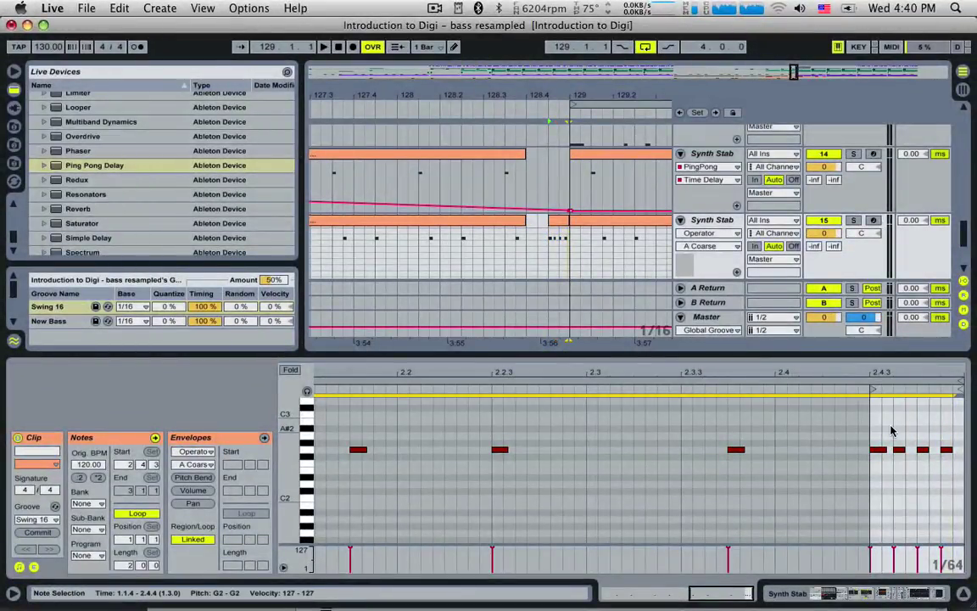
pyautogui.click(891, 431)
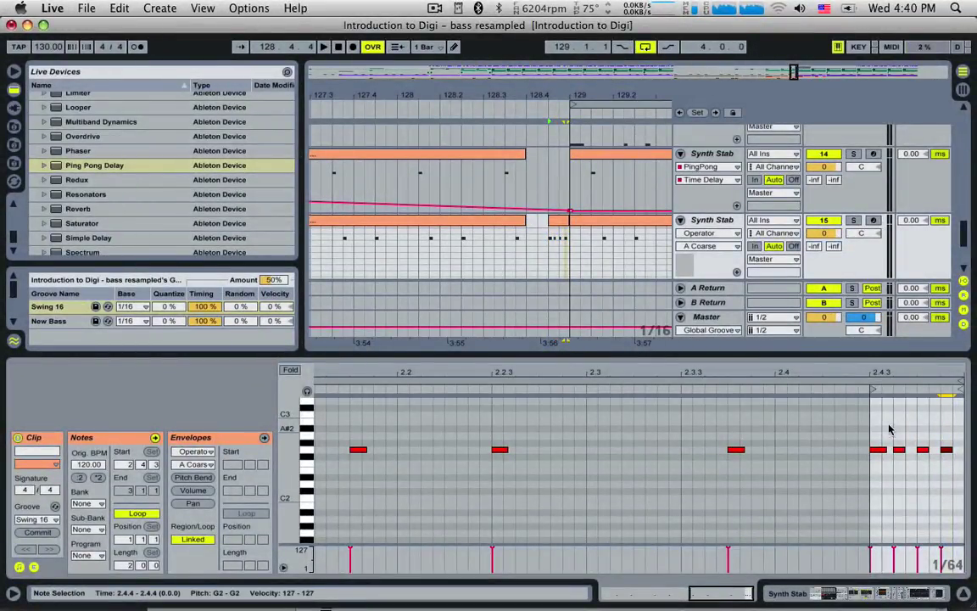
pyautogui.click(497, 252)
pyautogui.press('space')
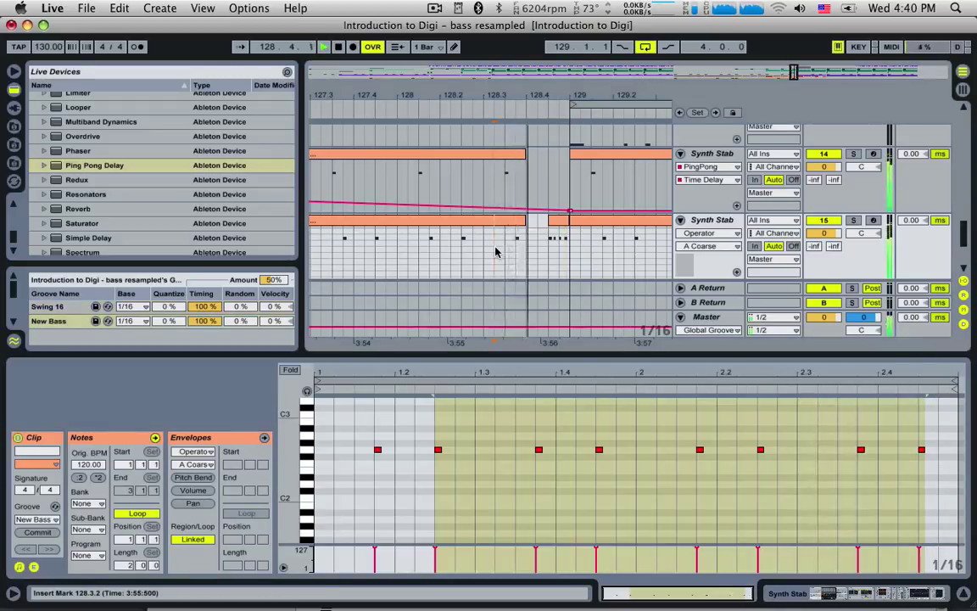
# - Raise the four stutter notes in the 128.4.3 to 129.1 segment by one octave and play the fill into the drop
pyautogui.click(552, 220)
pyautogui.click(904, 423)
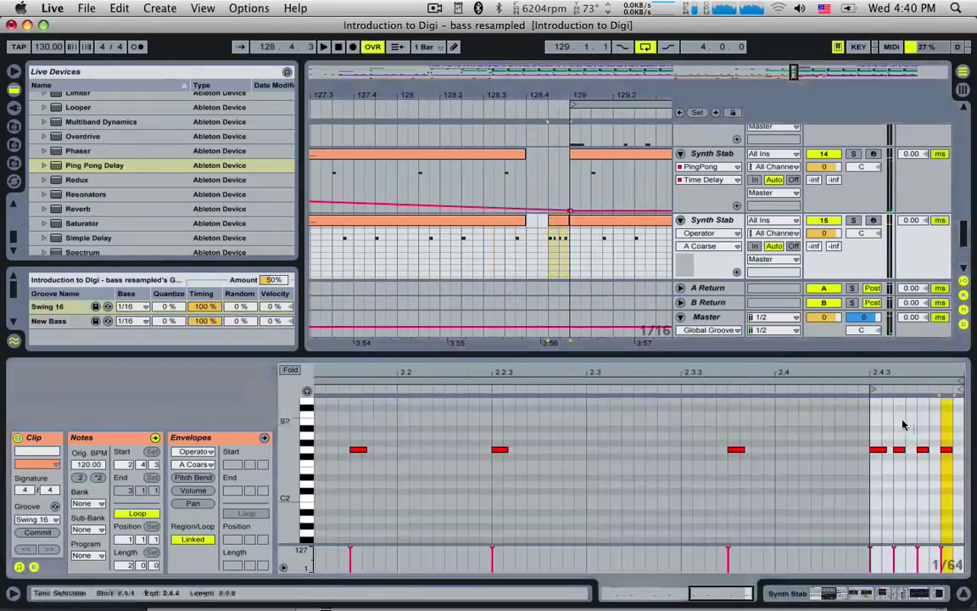
pyautogui.press('super+a')
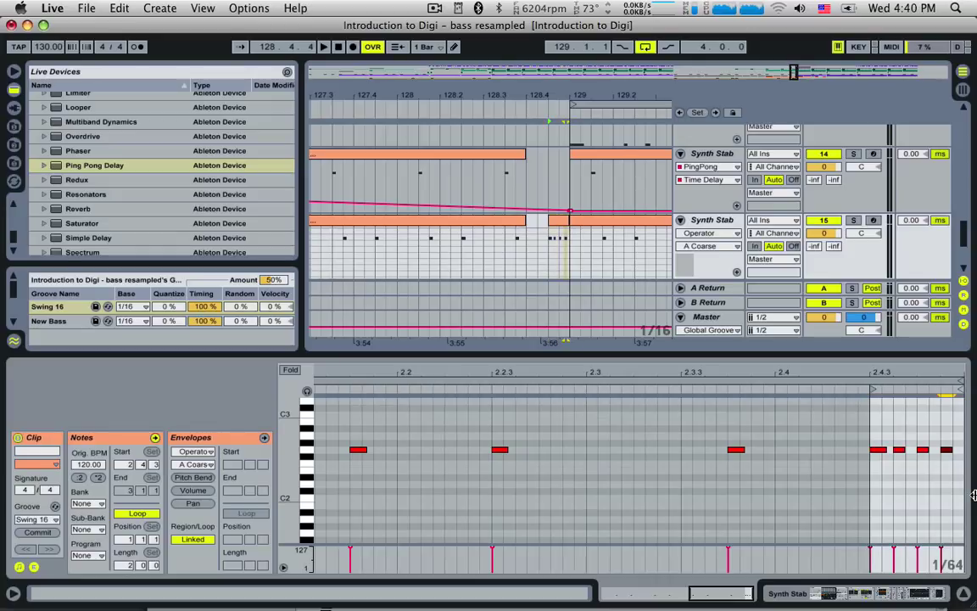
pyautogui.moveTo(856, 434); pyautogui.dragTo(972, 473)
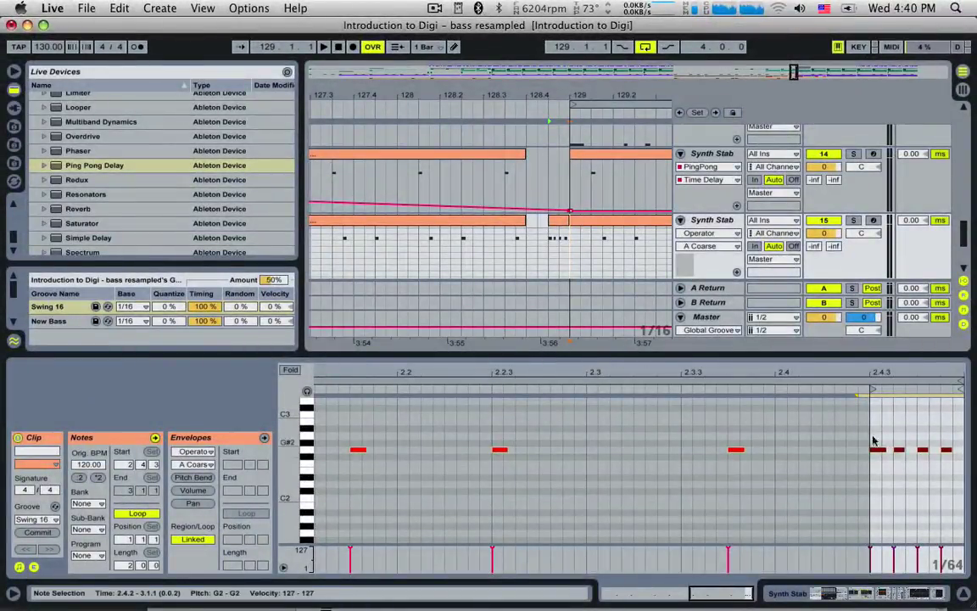
pyautogui.press('Up')
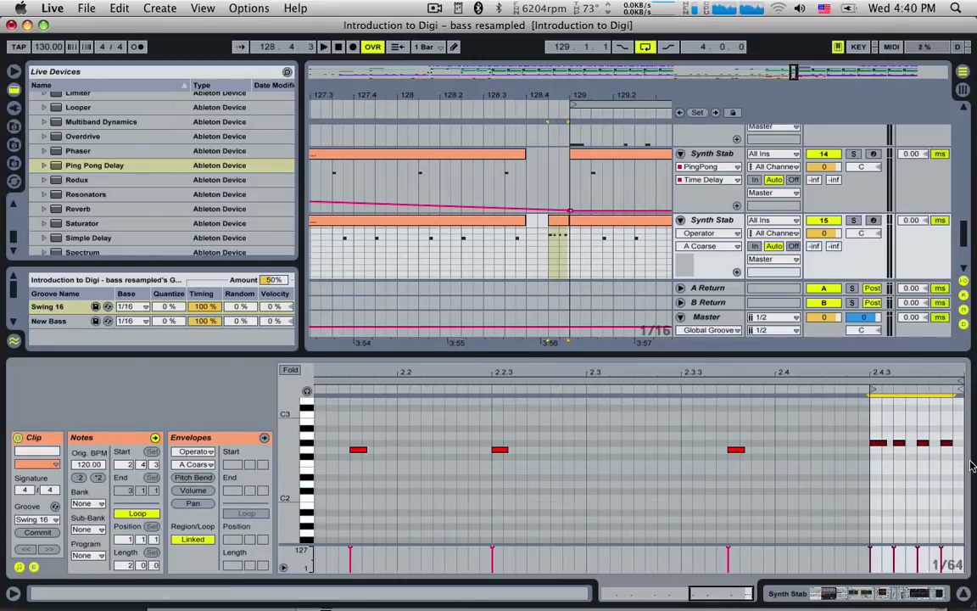
pyautogui.hotkey('shift', 'Up')
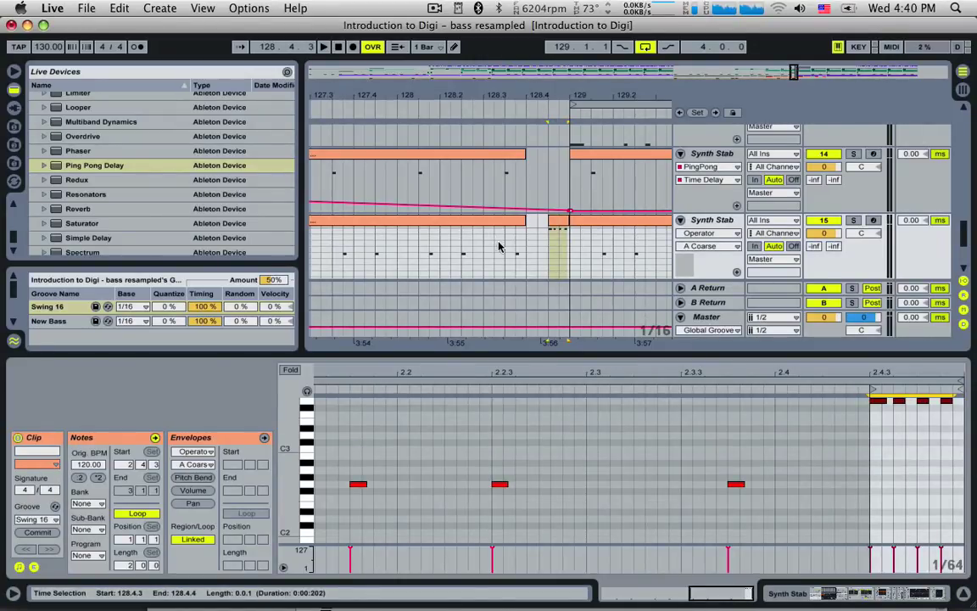
pyautogui.click(499, 246)
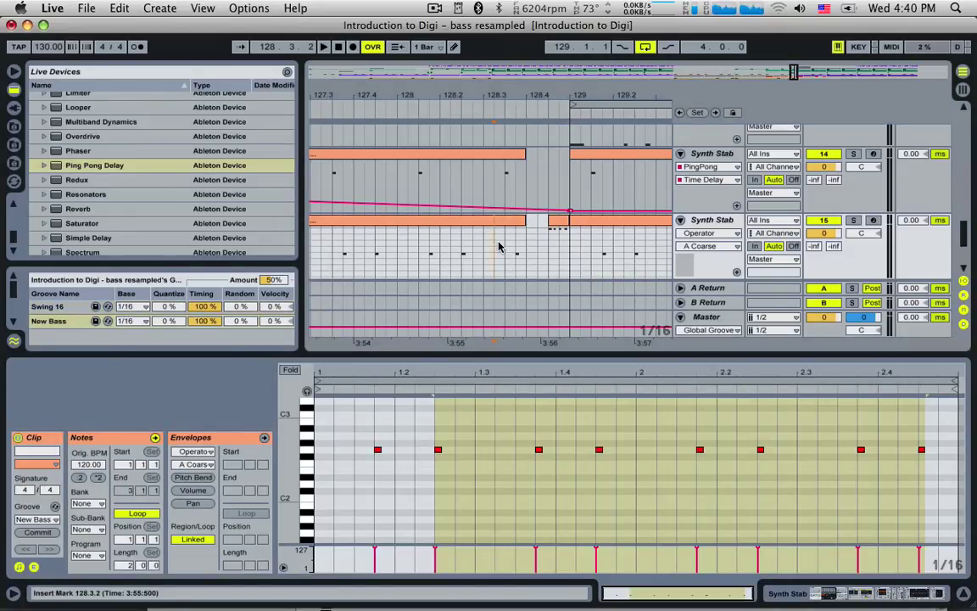
pyautogui.press('space')
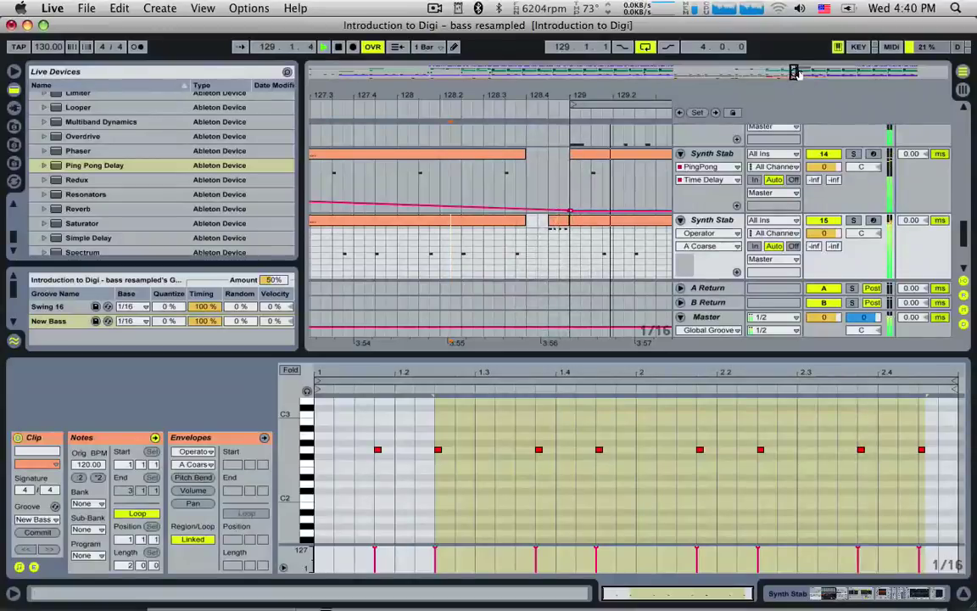
pyautogui.press('space')
# - Consolidate the track 15 stab clip from 121.1.1 to 128.4.1 into one clip and view its notes
pyautogui.moveTo(795, 73); pyautogui.dragTo(783, 36)
pyautogui.click(529, 225)
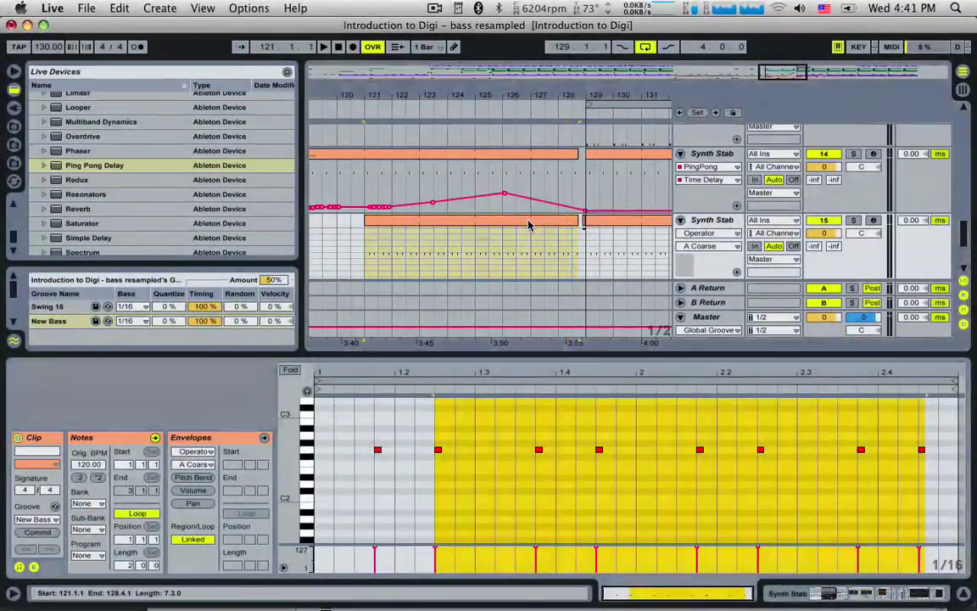
pyautogui.click(506, 225)
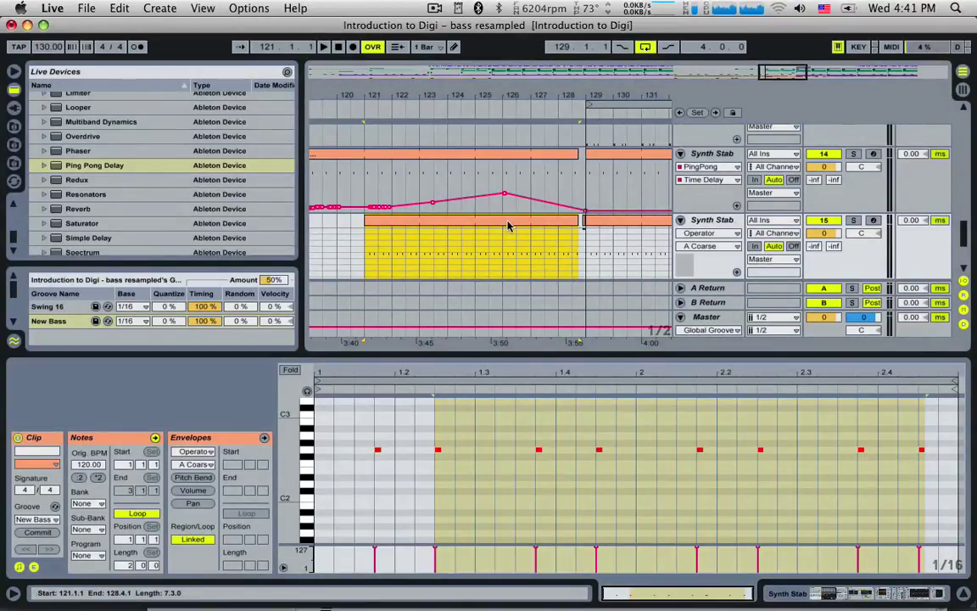
pyautogui.click(507, 226)
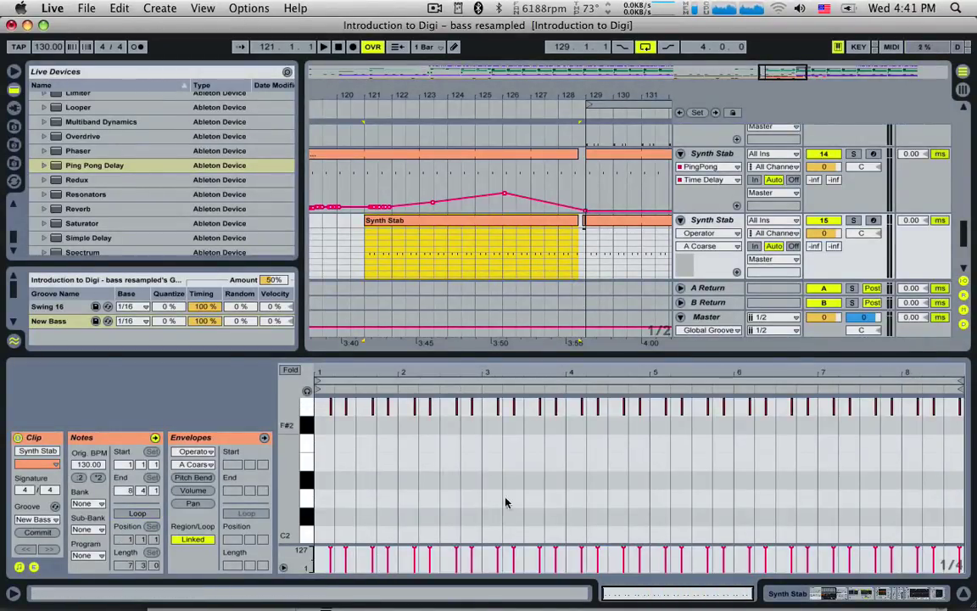
pyautogui.scroll(1, 489, 505)
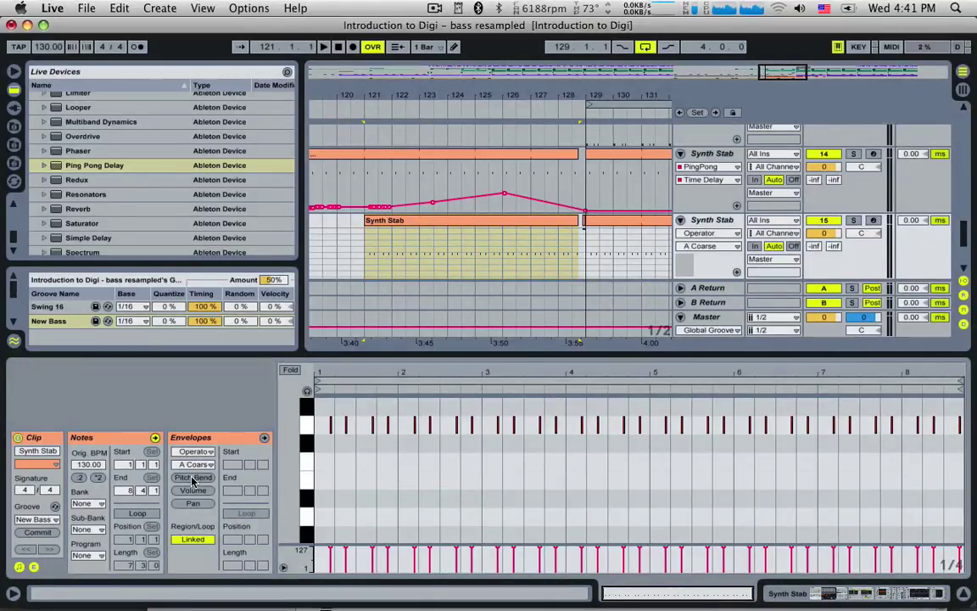
# - Draw a pitch bend envelope in the consolidated clip, flat until bar 3 and rising to the maximum at its end
pyautogui.click(192, 478)
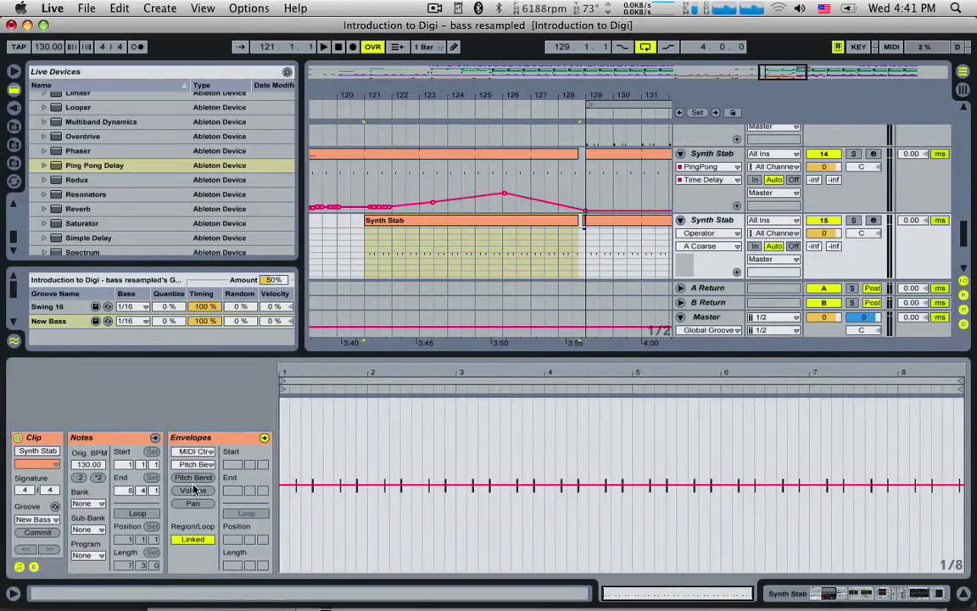
pyautogui.click(283, 485)
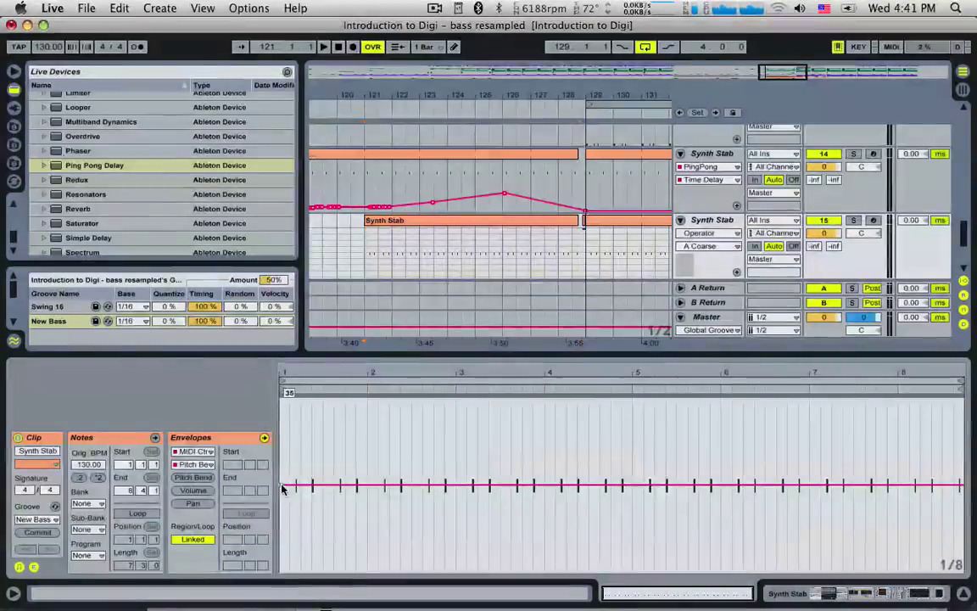
pyautogui.click(460, 486)
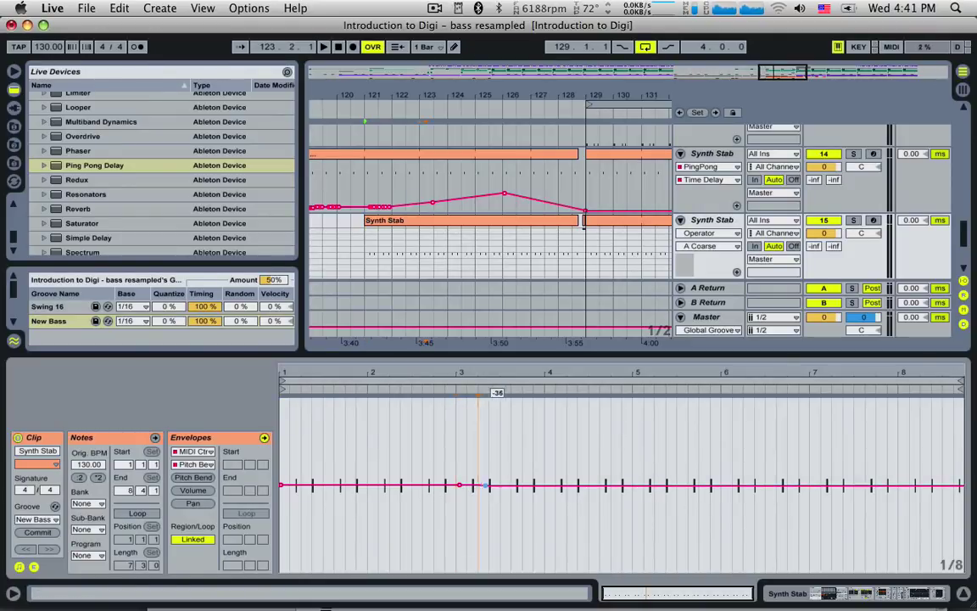
pyautogui.moveTo(484, 486); pyautogui.dragTo(954, 397)
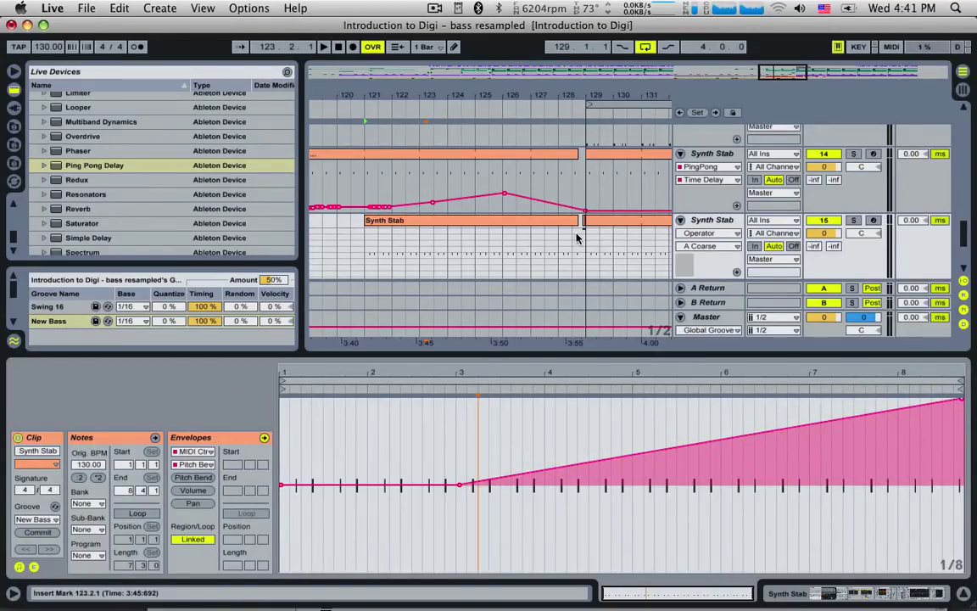
# - Set the pitch bend range of track 15's Operator to +12 st
pyautogui.click(722, 221)
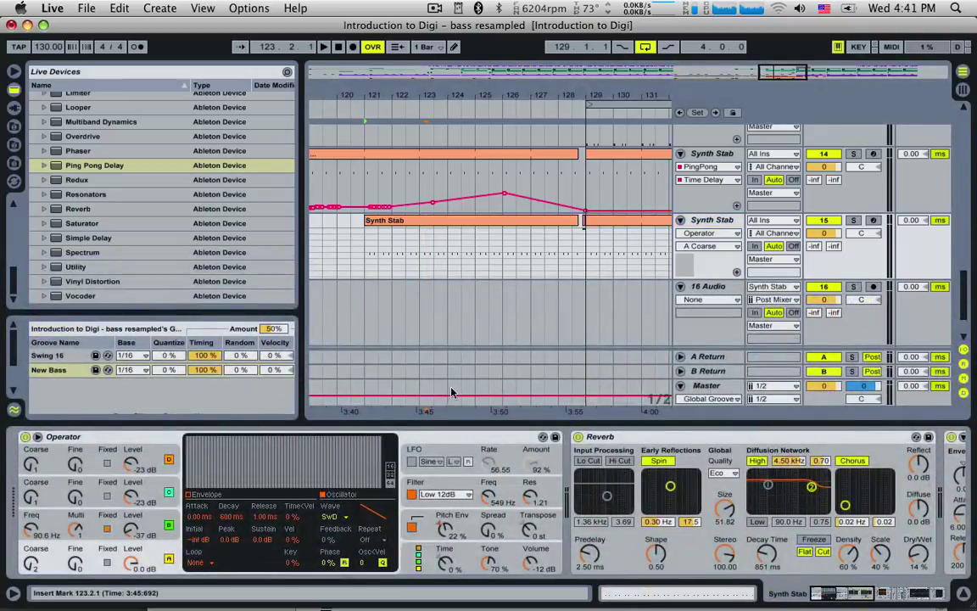
pyautogui.click(418, 563)
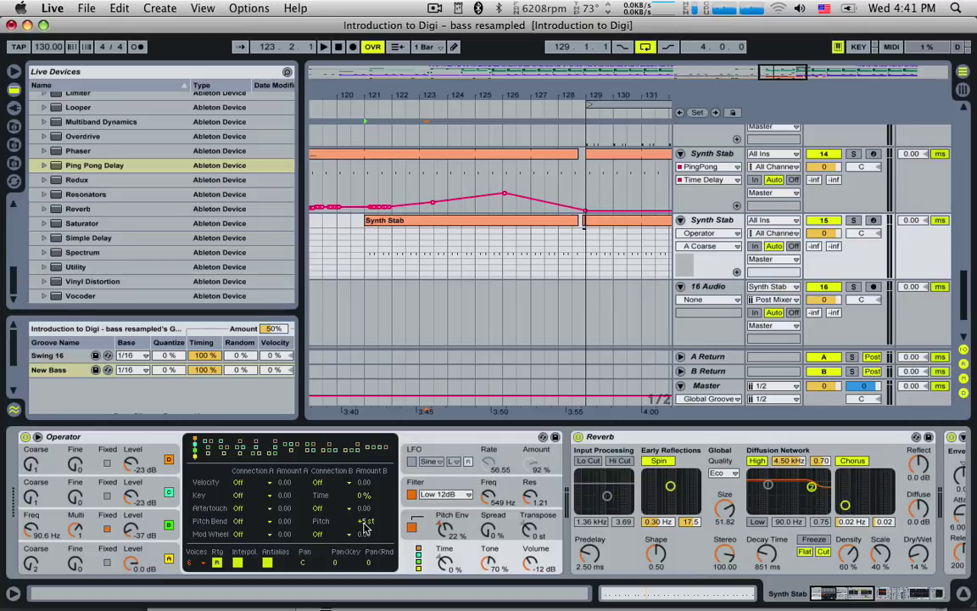
pyautogui.moveTo(370, 521); pyautogui.dragTo(370, 508)
# - Play the pitch rise from 122.1.1 and solo track 15
pyautogui.click(392, 269)
pyautogui.press('space')
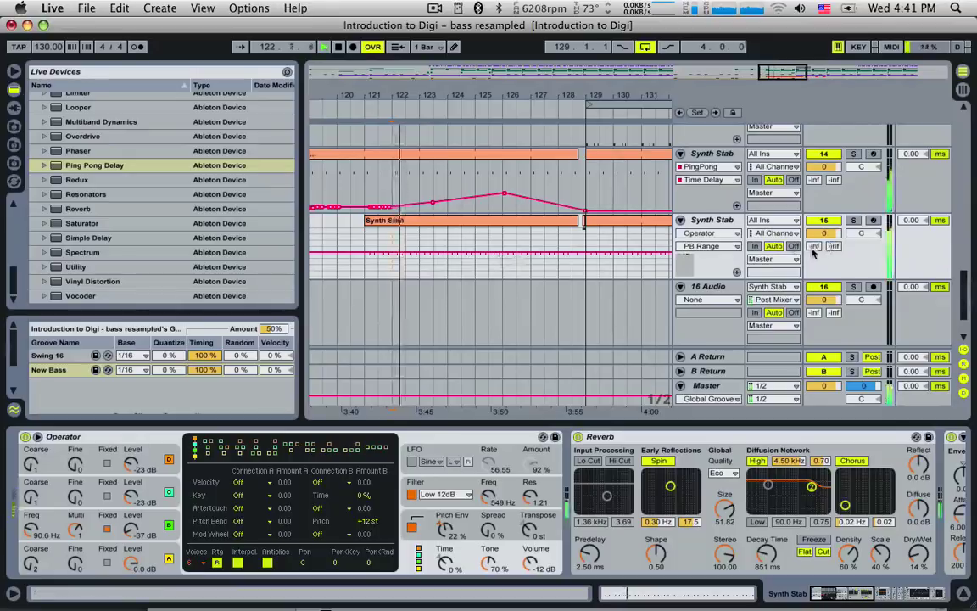
pyautogui.click(857, 222)
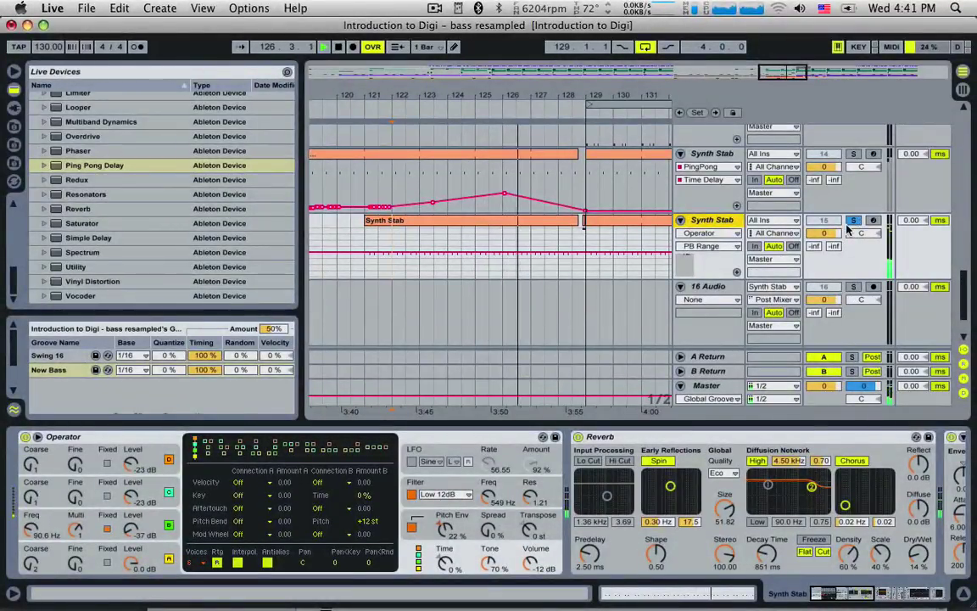
pyautogui.press('space')
# - Try adjusting the release time of Operator's oscillator A and replay the soloed stabs from 122.1.1
pyautogui.click(90, 551)
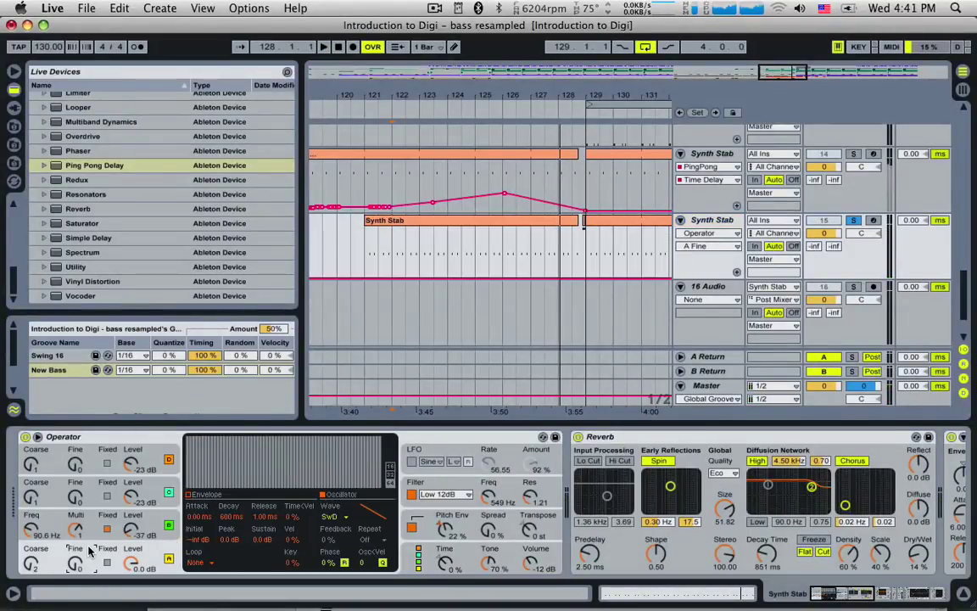
pyautogui.click(141, 552)
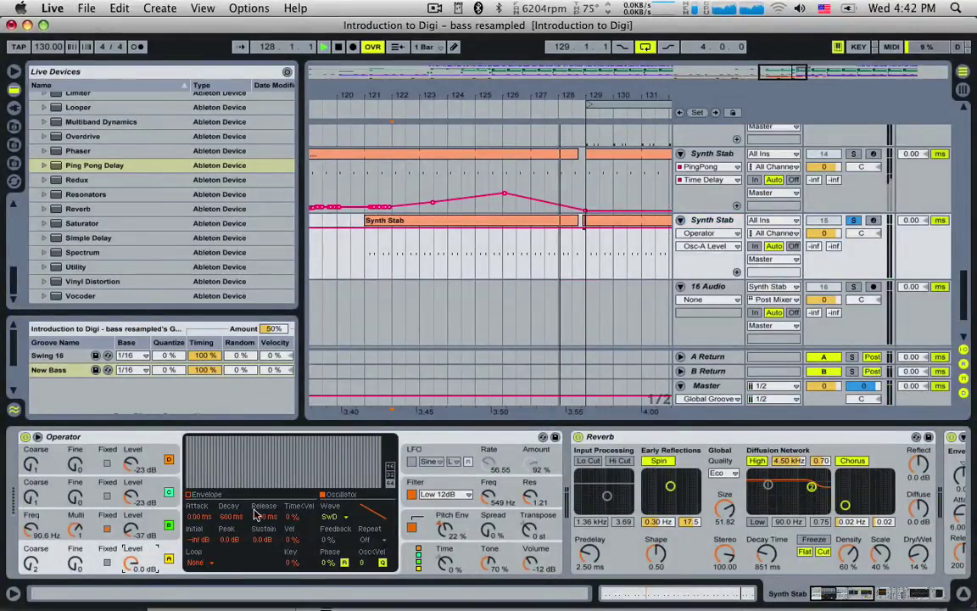
pyautogui.press('space')
pyautogui.moveTo(257, 514); pyautogui.dragTo(280, 531)
pyautogui.press('space')
pyautogui.click(390, 265)
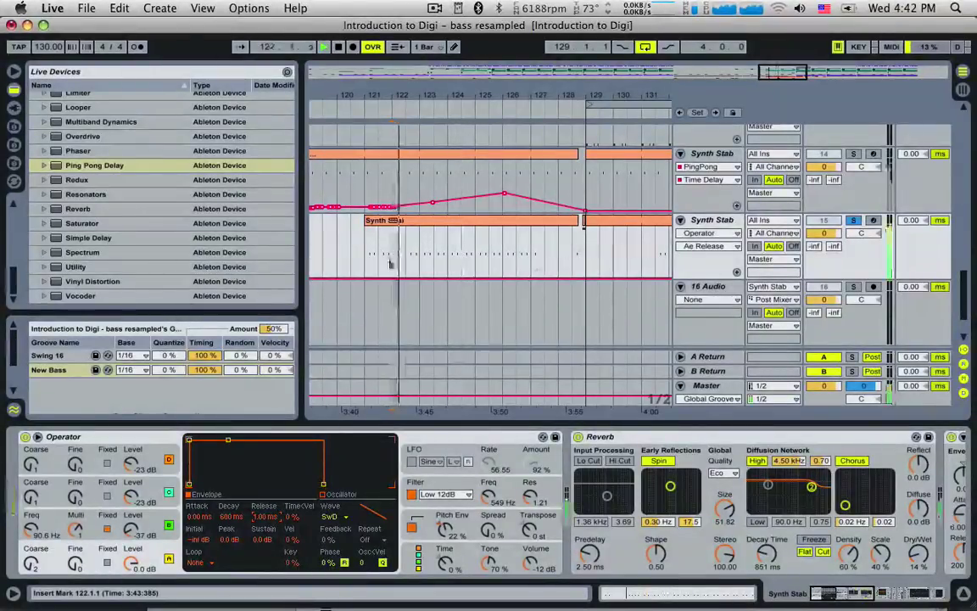
# - Automate the oscillator A release on track 15 to rise in a bowed curve from bar 123 to bar 129, then drop back
pyautogui.moveTo(425, 260); pyautogui.dragTo(421, 235)
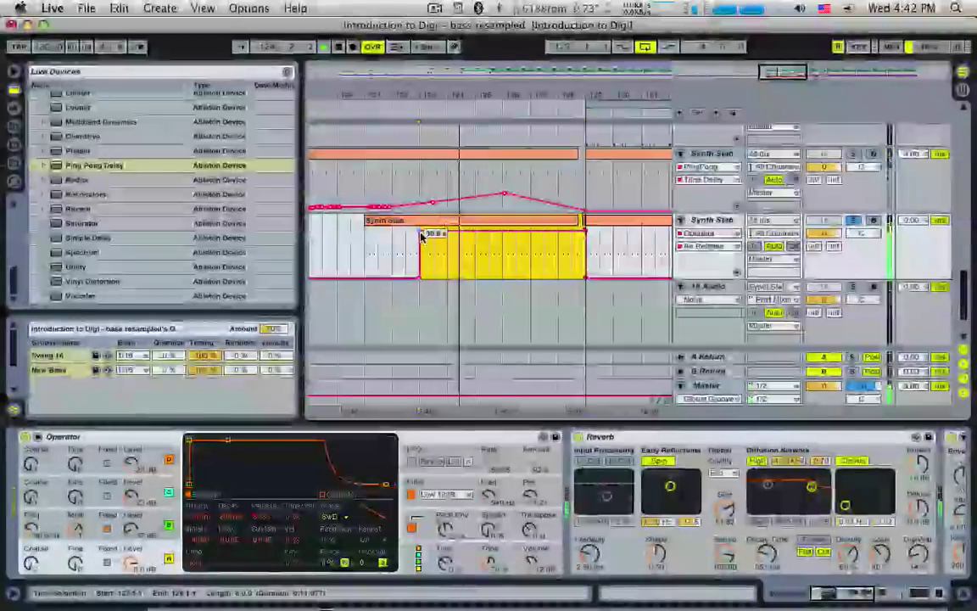
pyautogui.click(484, 258)
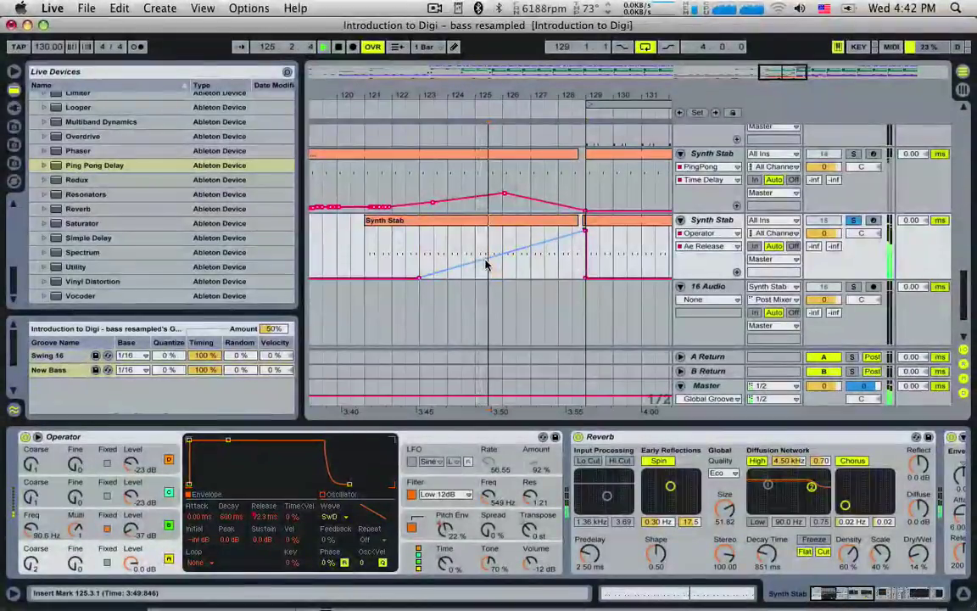
pyautogui.moveTo(486, 265); pyautogui.dragTo(481, 252)
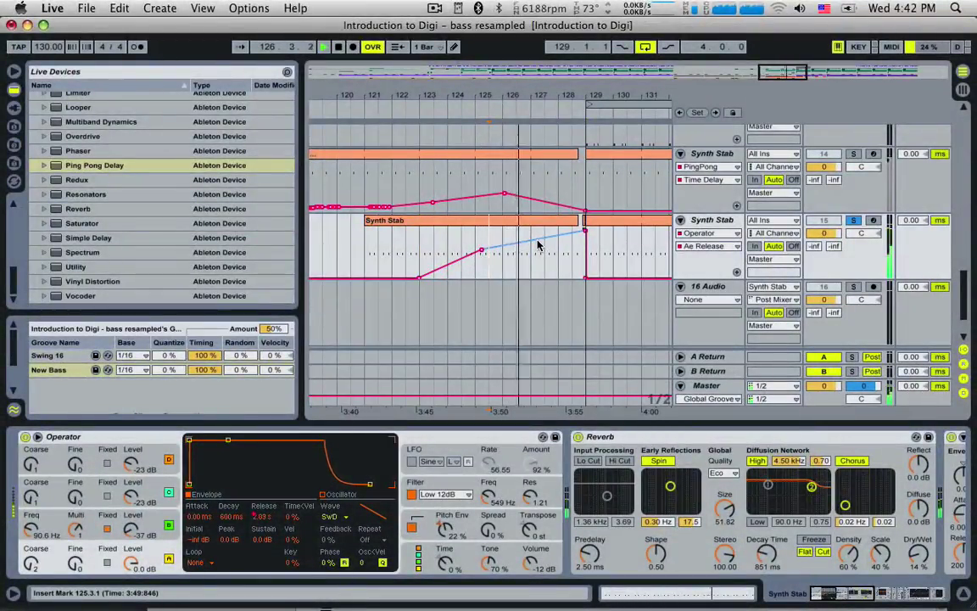
# - Add a neutral pitch bend envelope point at the start of track 15's clip at bar 129
pyautogui.doubleClick(599, 221)
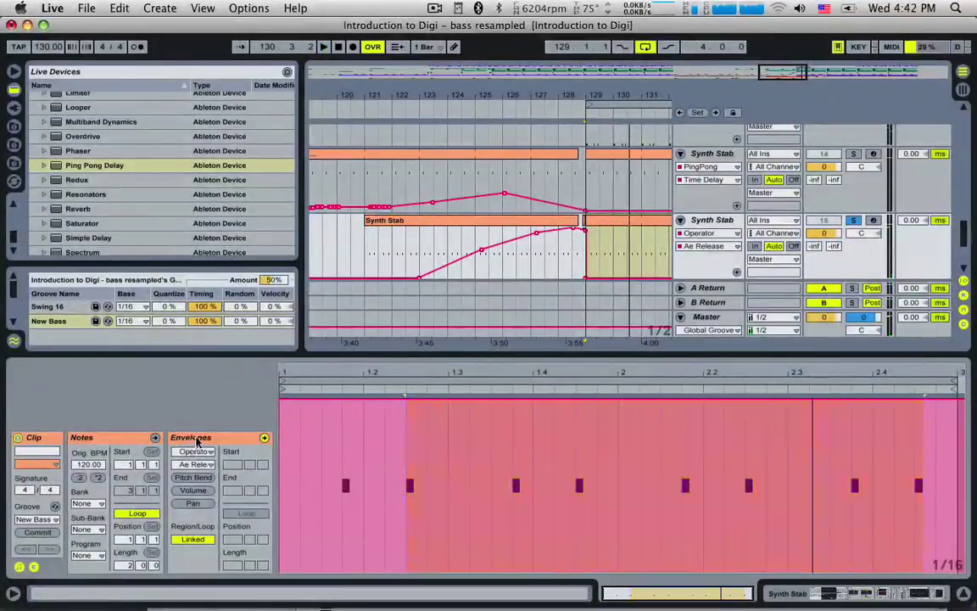
pyautogui.click(193, 478)
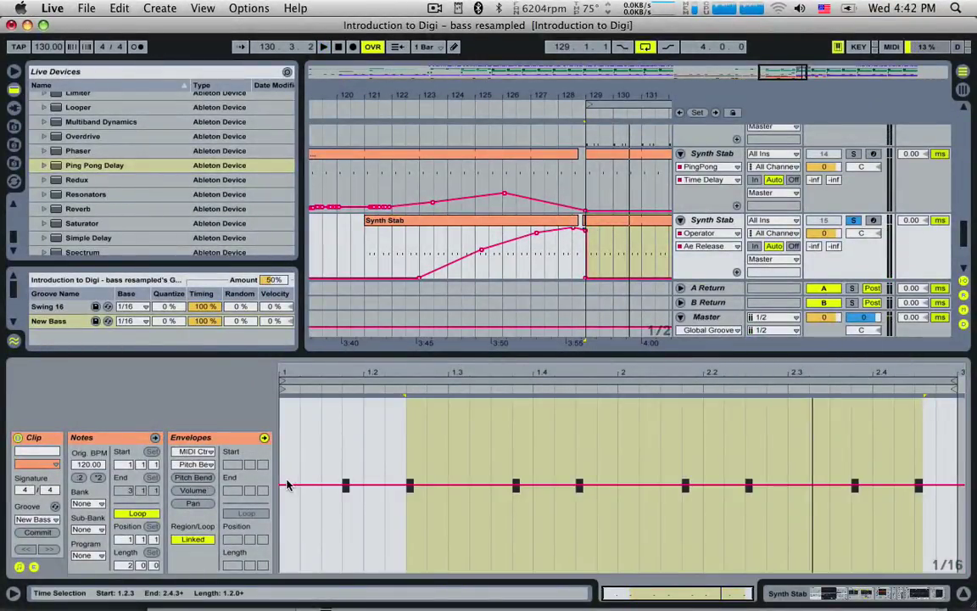
pyautogui.click(282, 489)
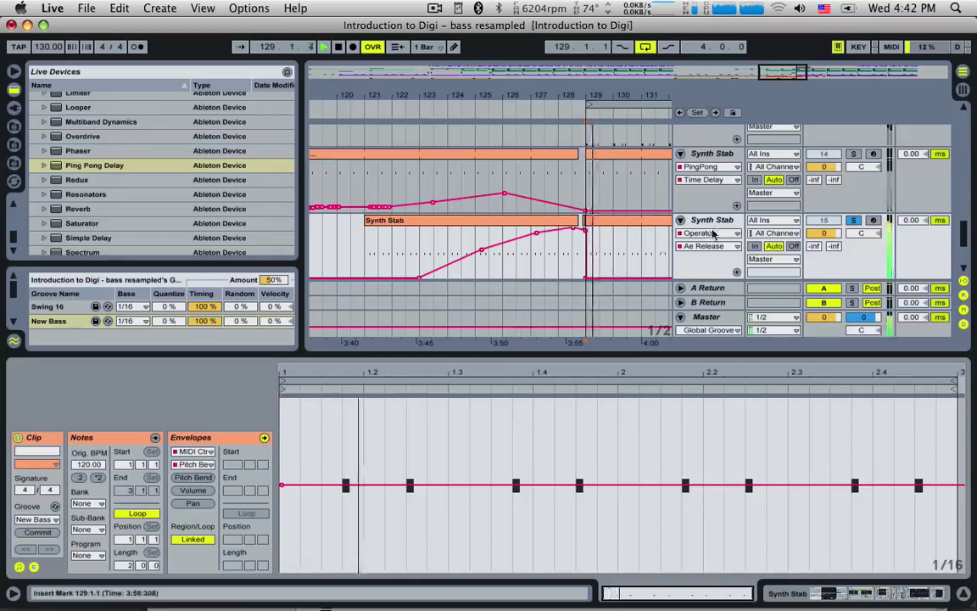
# - Play the build-up from bar 121 and unsolo track 15
pyautogui.click(358, 246)
pyautogui.click(441, 225)
pyautogui.press('space')
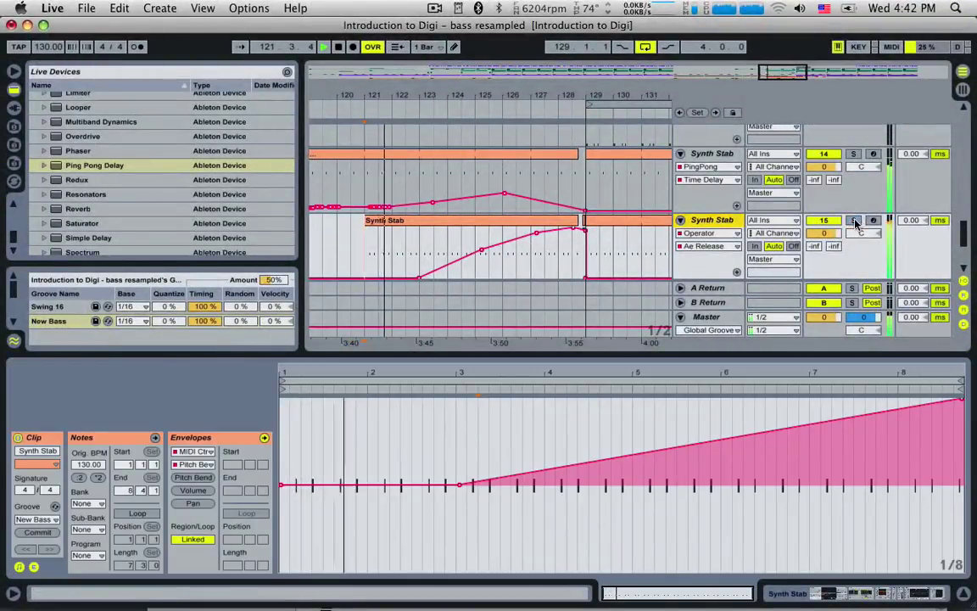
# - Add a neutral pitch bend envelope point at the start of track 15's stutter fill clip just before bar 129
pyautogui.click(584, 228)
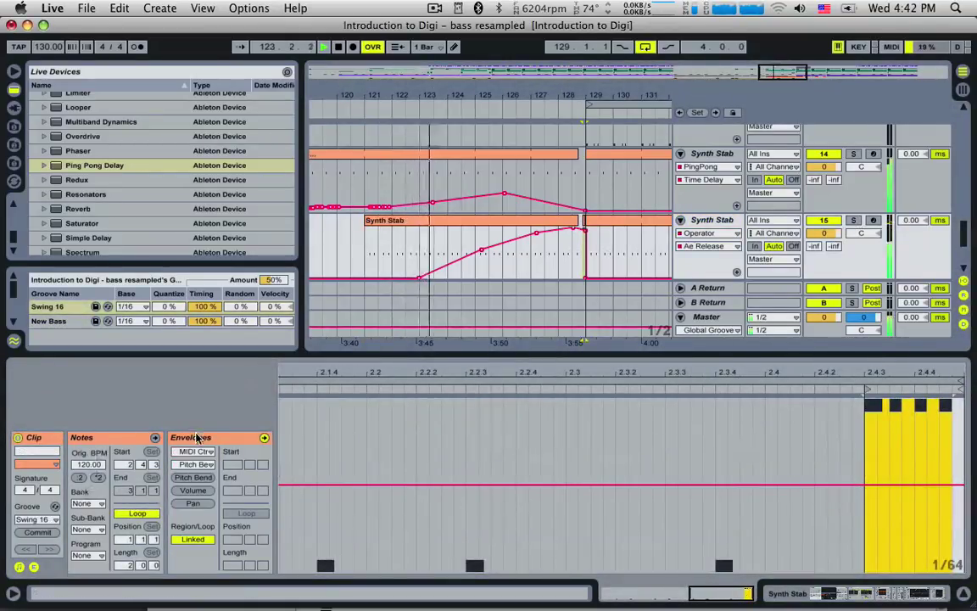
pyautogui.click(194, 477)
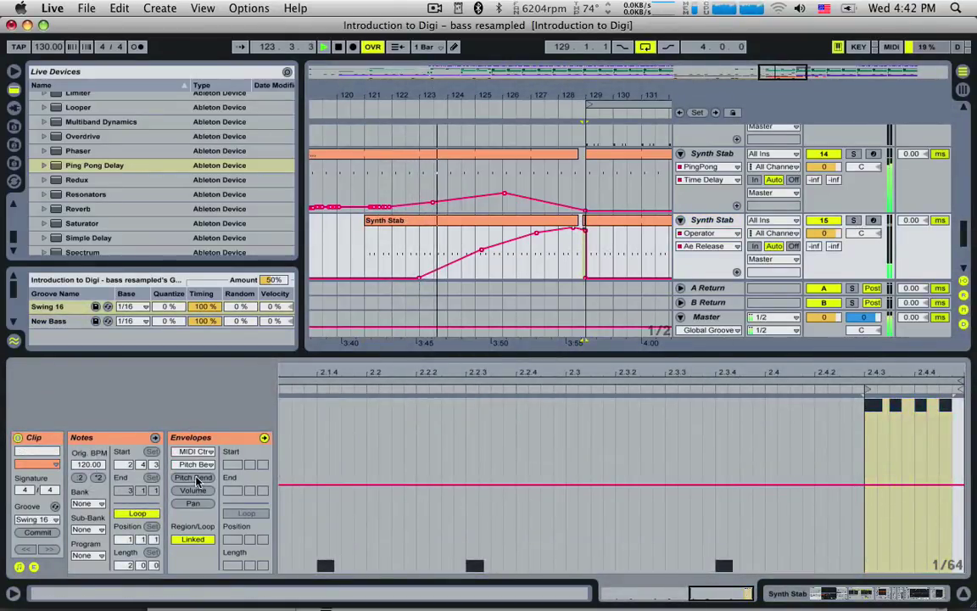
pyautogui.click(864, 488)
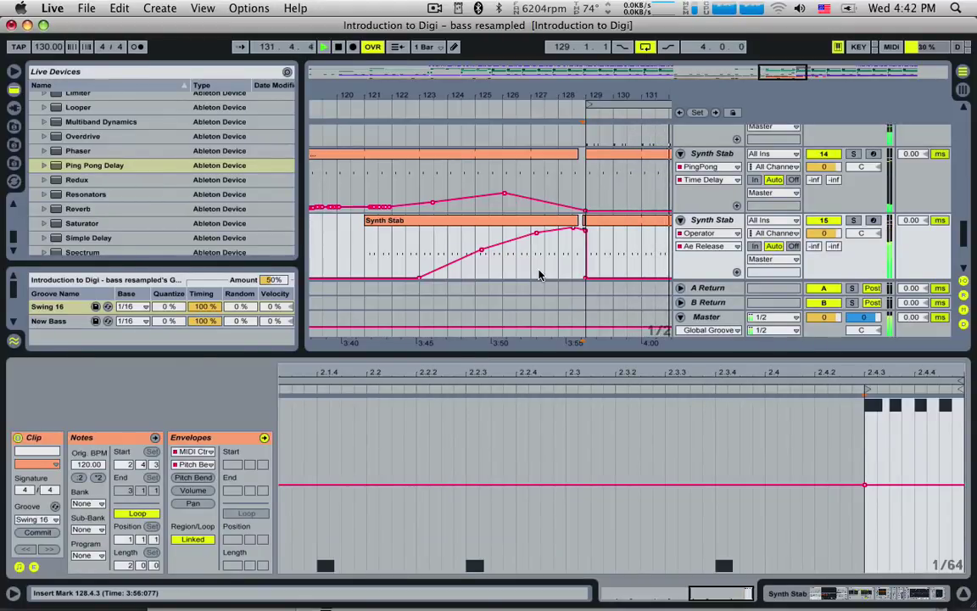
# - Extend the orange Synth Stab clip on track 14 back to bar 97, replacing the purple clip before bar 113
pyautogui.moveTo(789, 75); pyautogui.dragTo(782, 25)
pyautogui.press('space')
pyautogui.scroll(5, 418, 194)
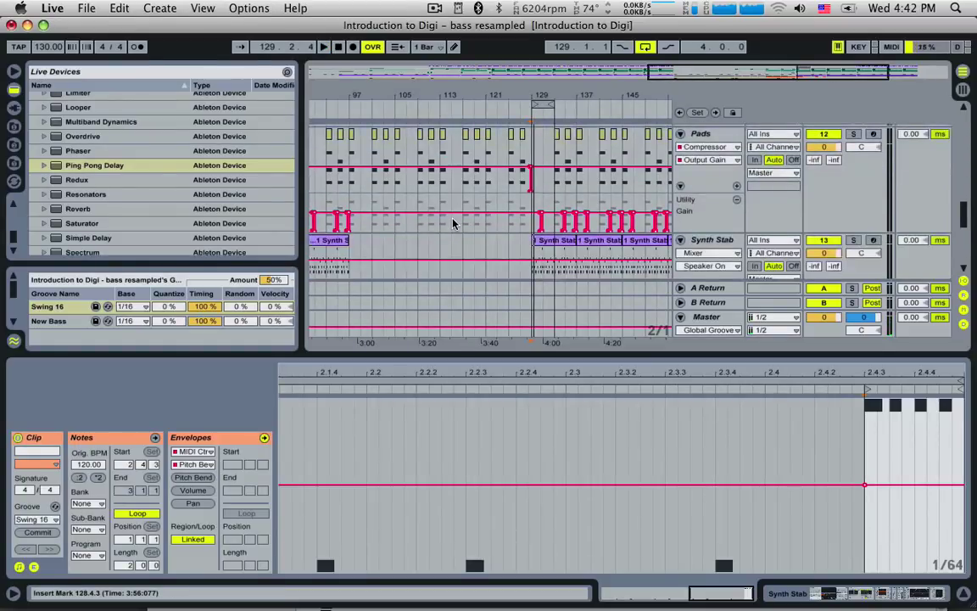
pyautogui.scroll(-3, 475, 247)
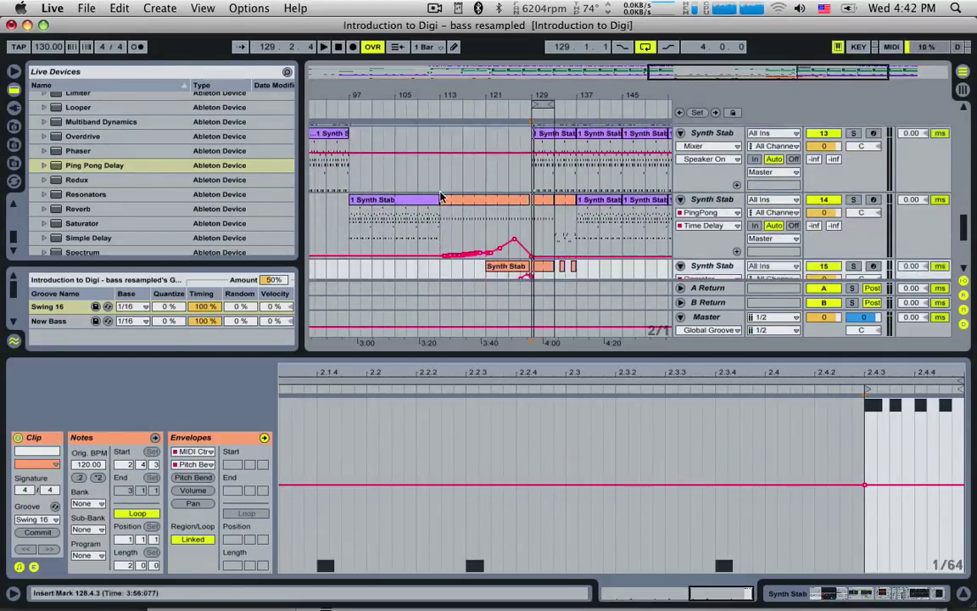
pyautogui.click(444, 200)
pyautogui.keyDown('shift'); pyautogui.click(352, 201); pyautogui.keyUp('shift')
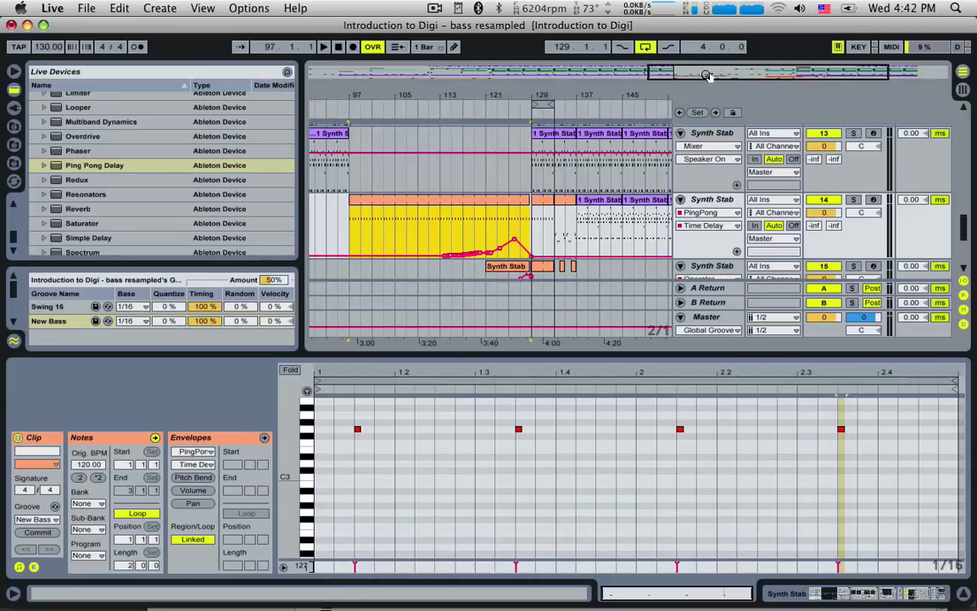
# - Play the whole arrangement from bar 81 through the breakdown and build-up into the drop at bar 129
pyautogui.moveTo(707, 74); pyautogui.dragTo(635, 75)
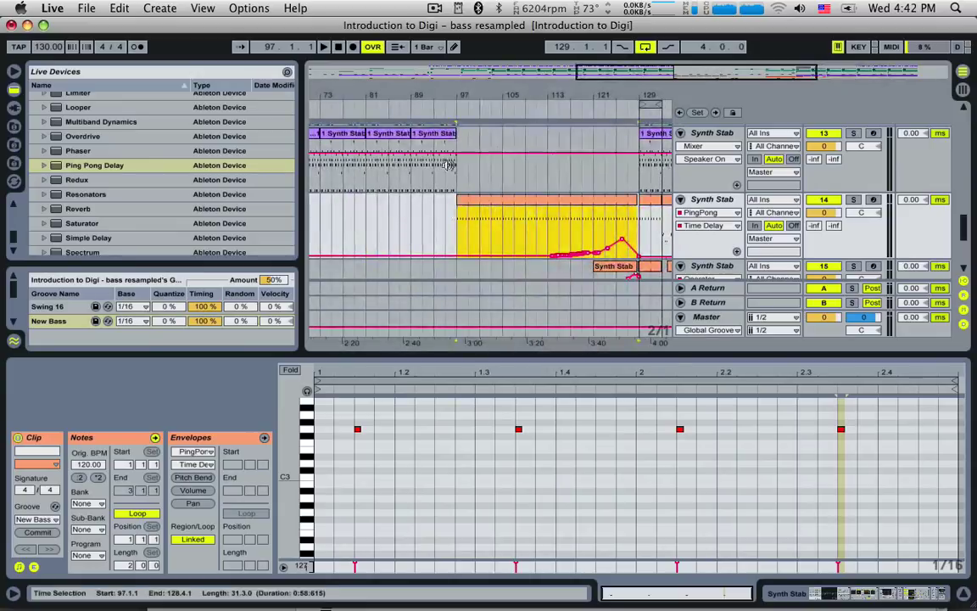
pyautogui.click(367, 227)
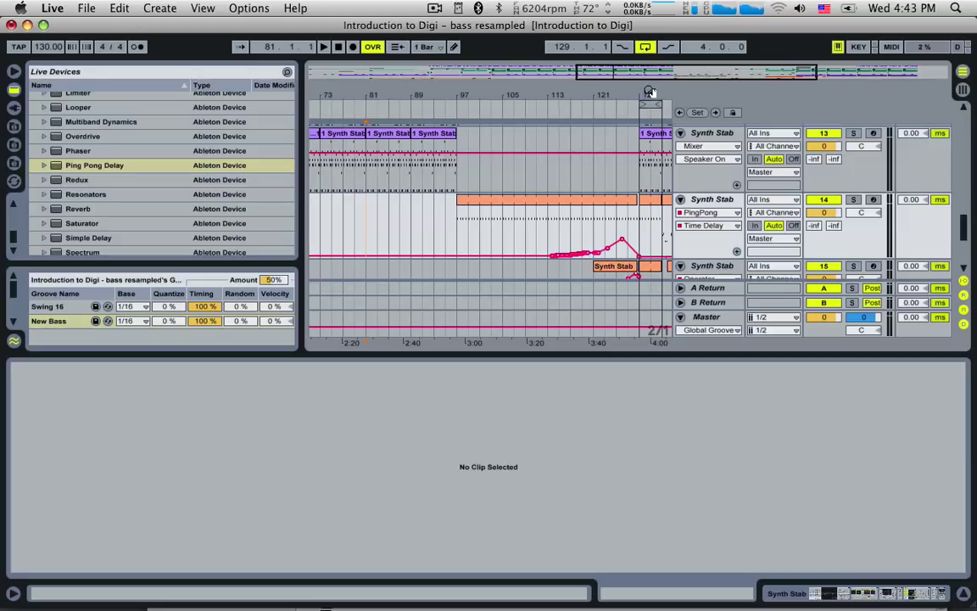
pyautogui.press('space')
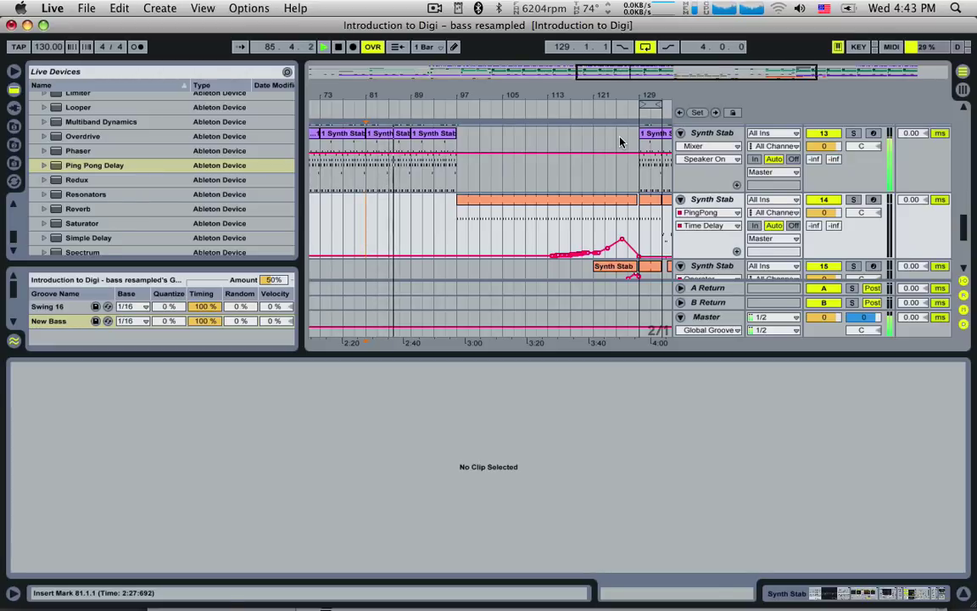
pyautogui.moveTo(653, 68); pyautogui.dragTo(654, 21)
pyautogui.click(963, 593)
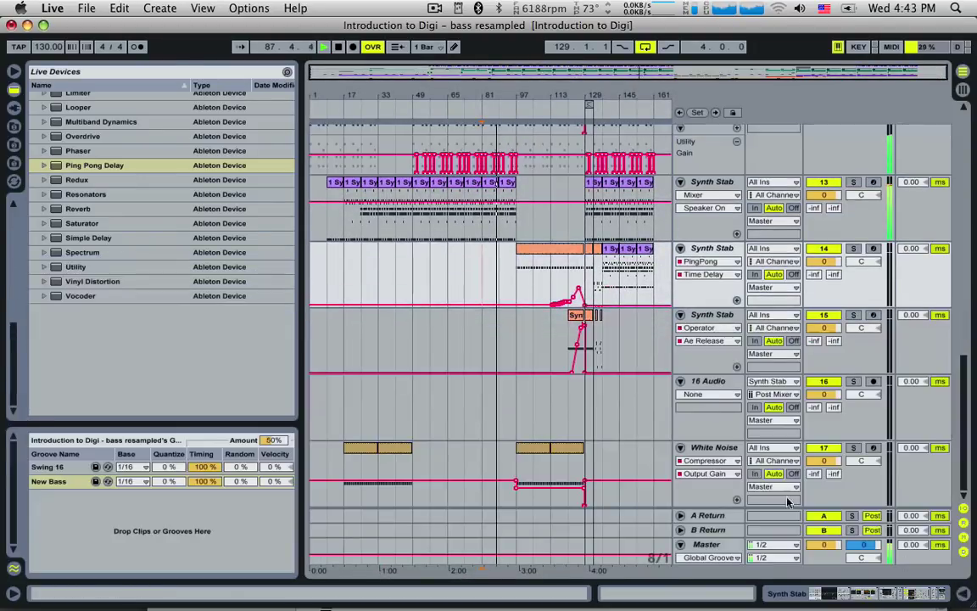
pyautogui.scroll(2, 626, 468)
pyautogui.scroll(2, 626, 469)
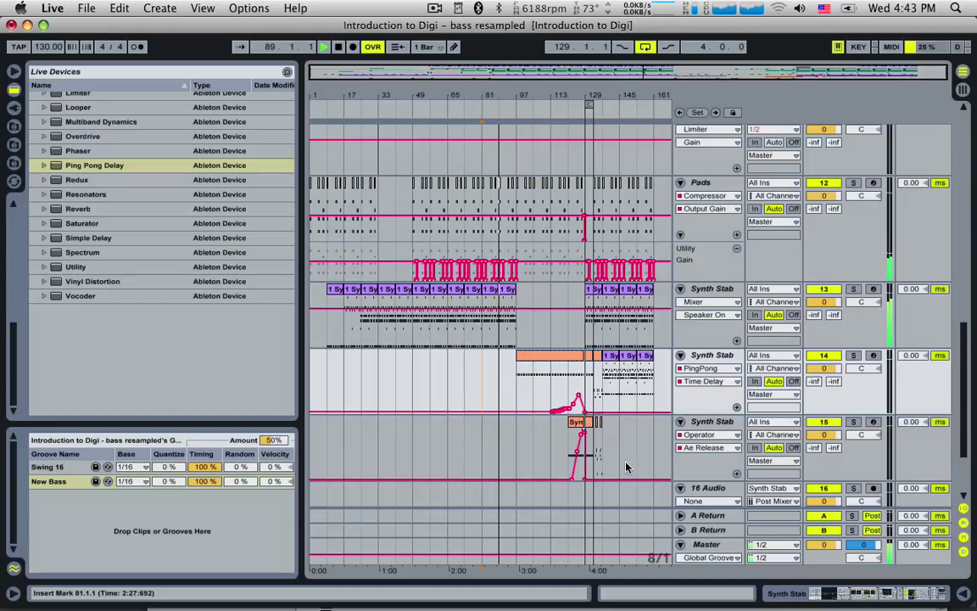
pyautogui.scroll(-1, 626, 466)
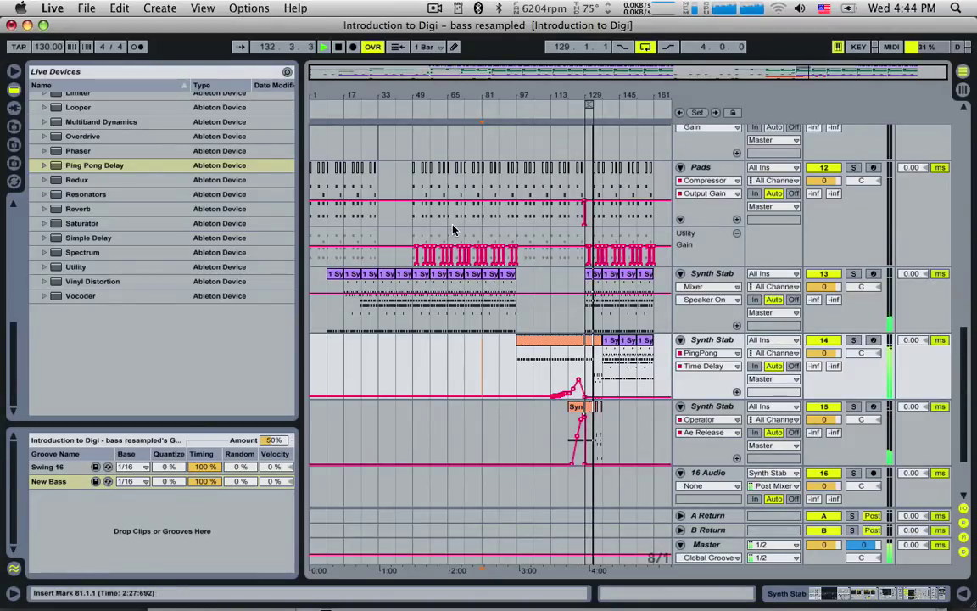
pyautogui.press('space')
pyautogui.click(435, 8)
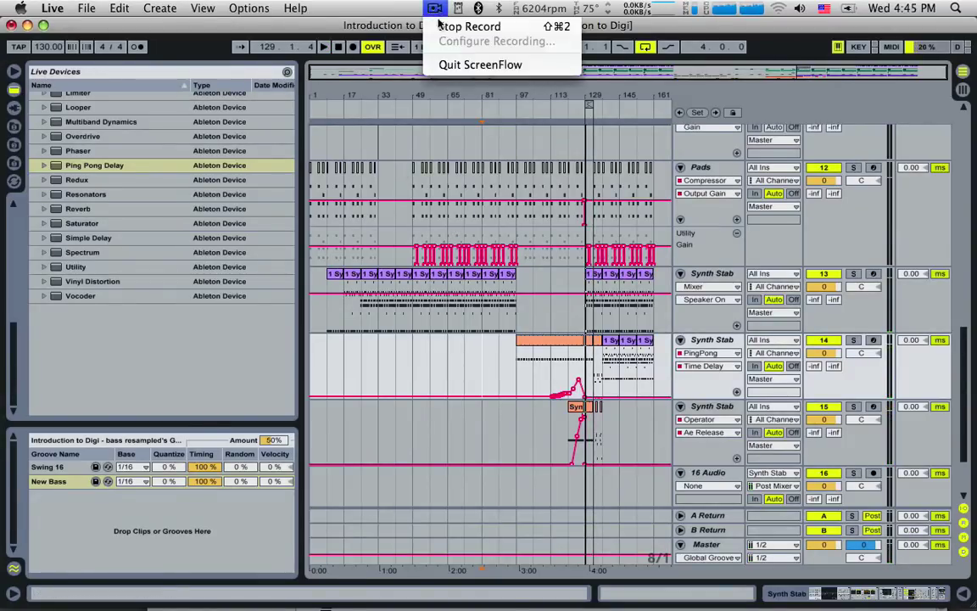